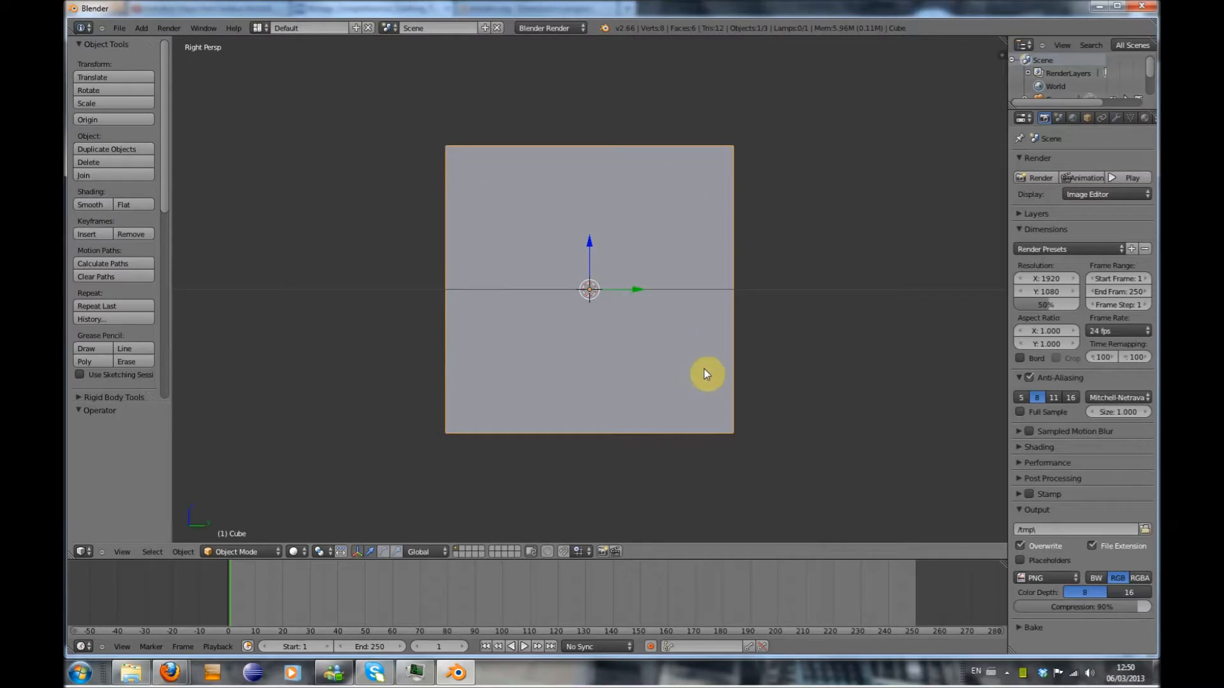
Switch the 3D view to a front orthographic view of the cube
scroll(677, 358, down, 3)
middle_drag(678, 362, 657, 427)
key(KP_1)
scroll(656, 427, down, 4)
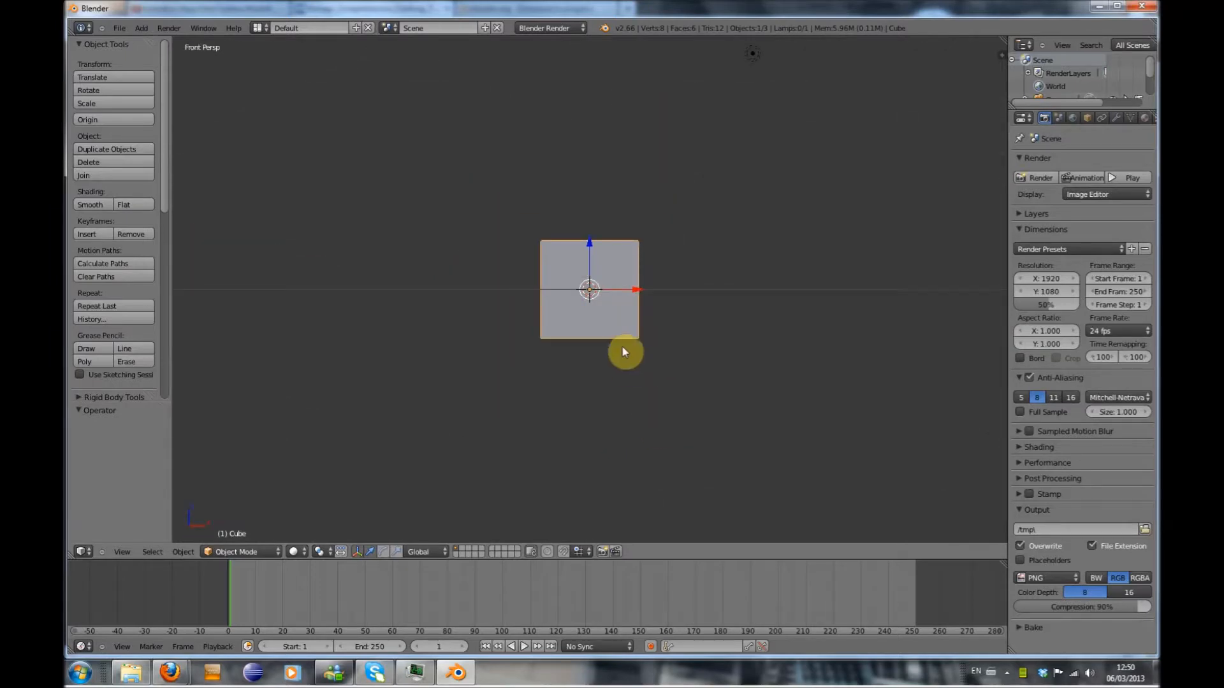
key(KP_5)
scroll(621, 345, up, 2)
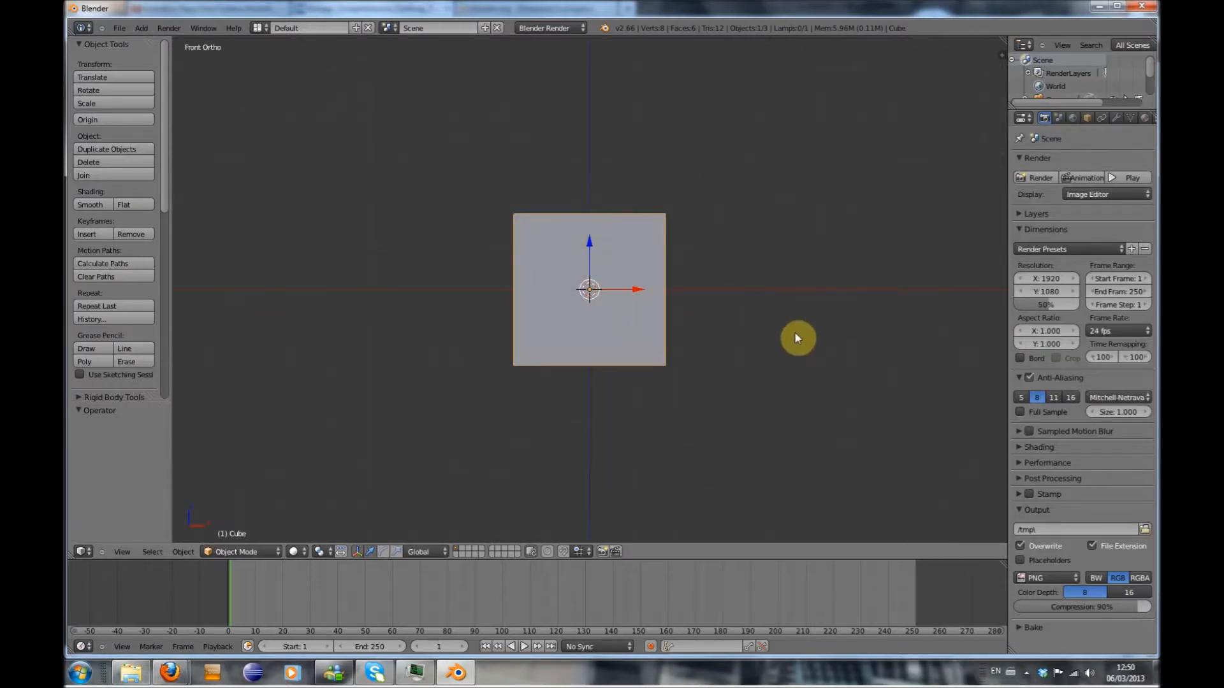
Enable background images for the 3D view and restrict the empty image slot to the Right view axis
key(n)
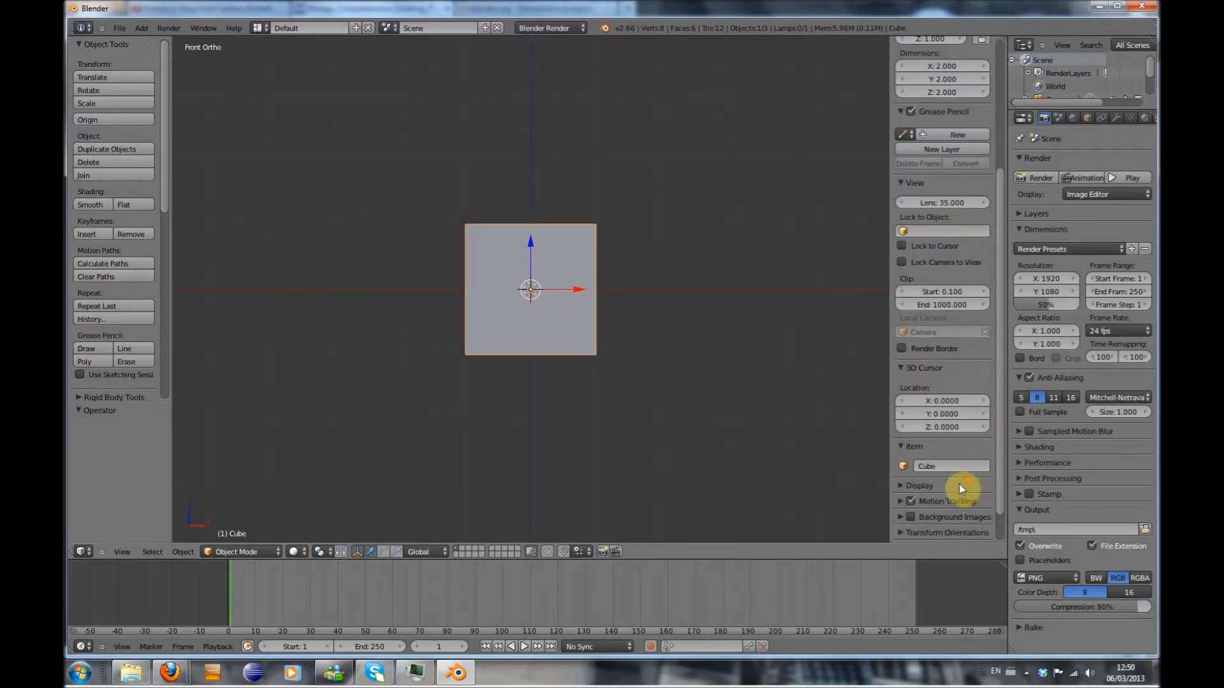
scroll(960, 486, down, 3)
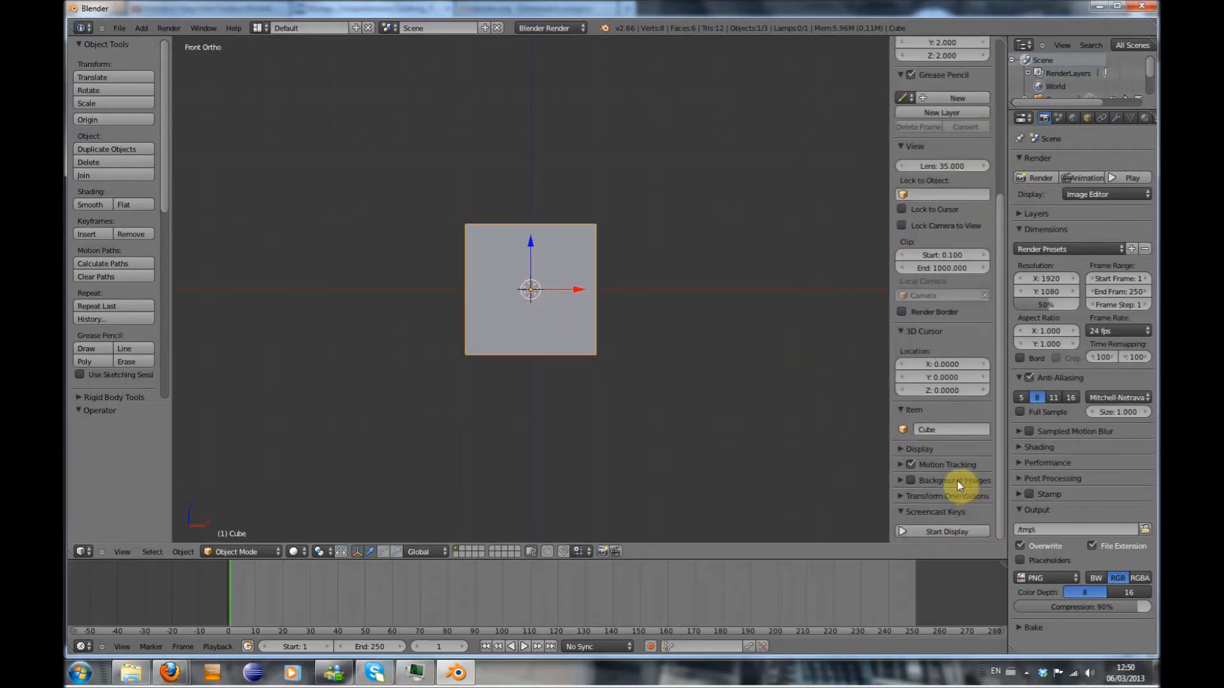
click(906, 483)
scroll(940, 527, down, 3)
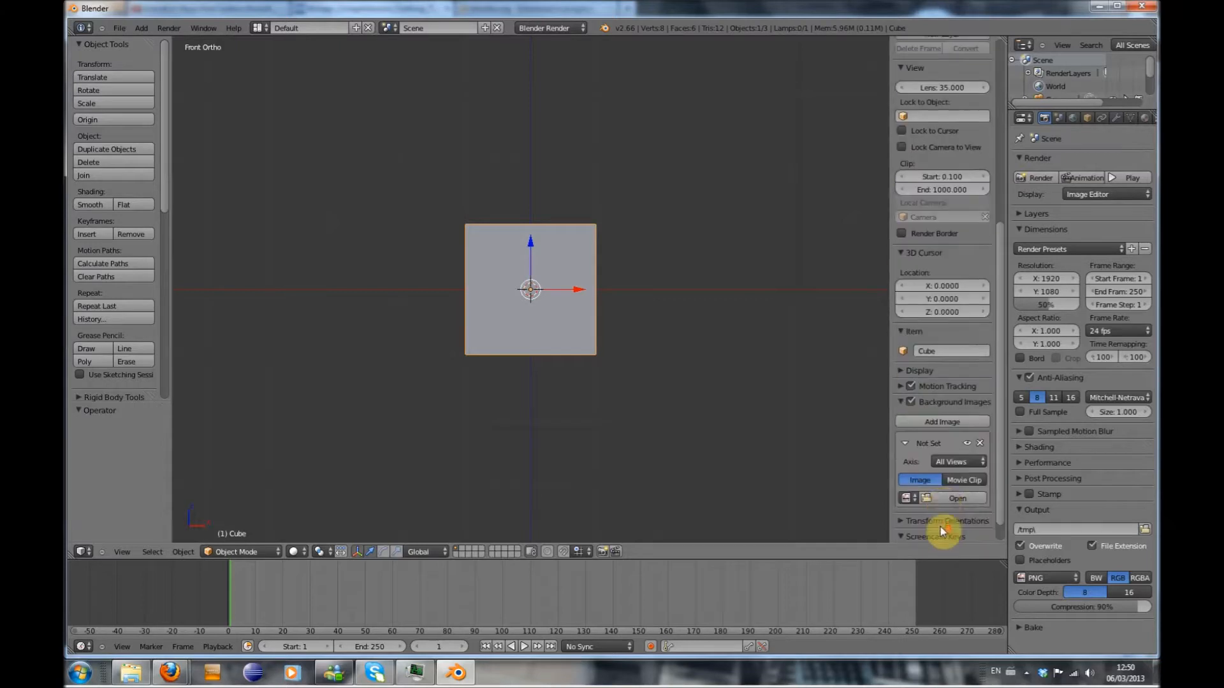
click(956, 464)
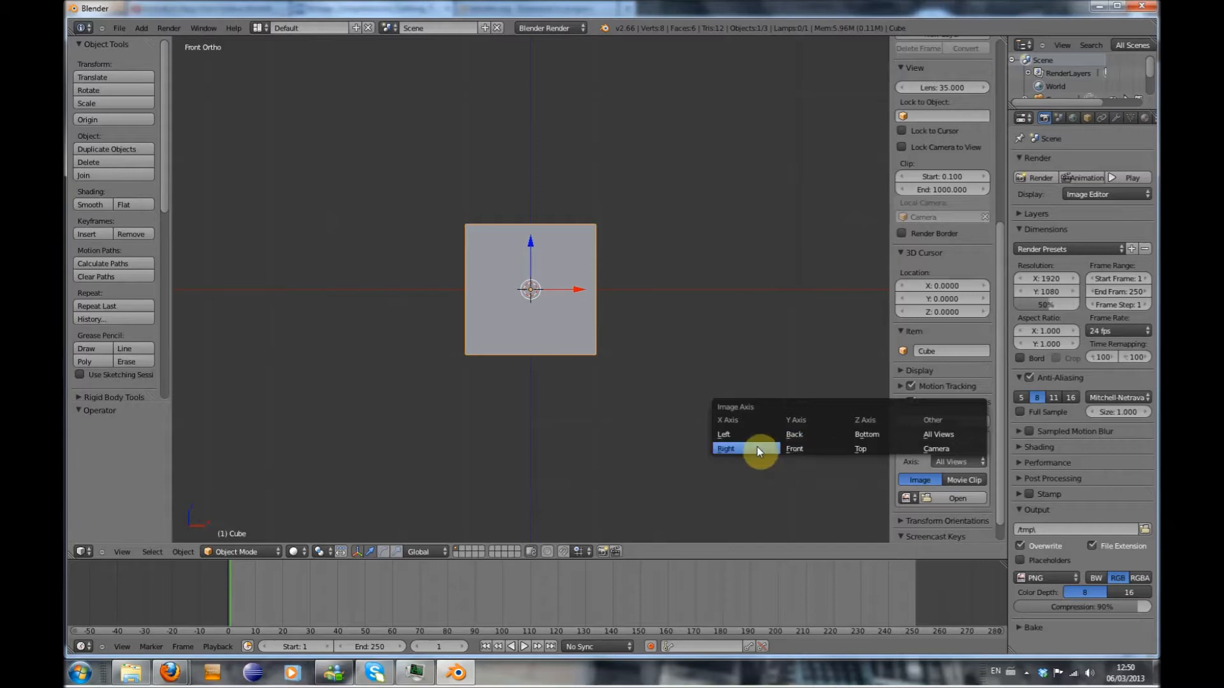
click(727, 449)
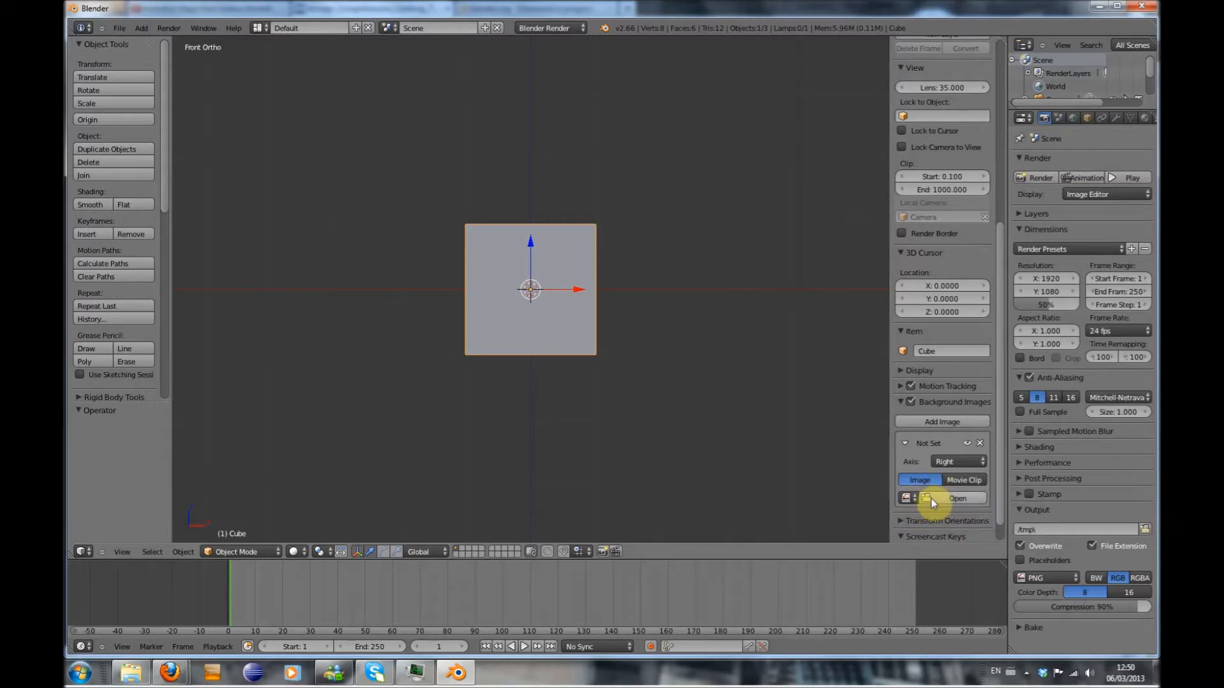
Start loading a background image, browse to the user's Pictures folder and bookmark it
click(931, 499)
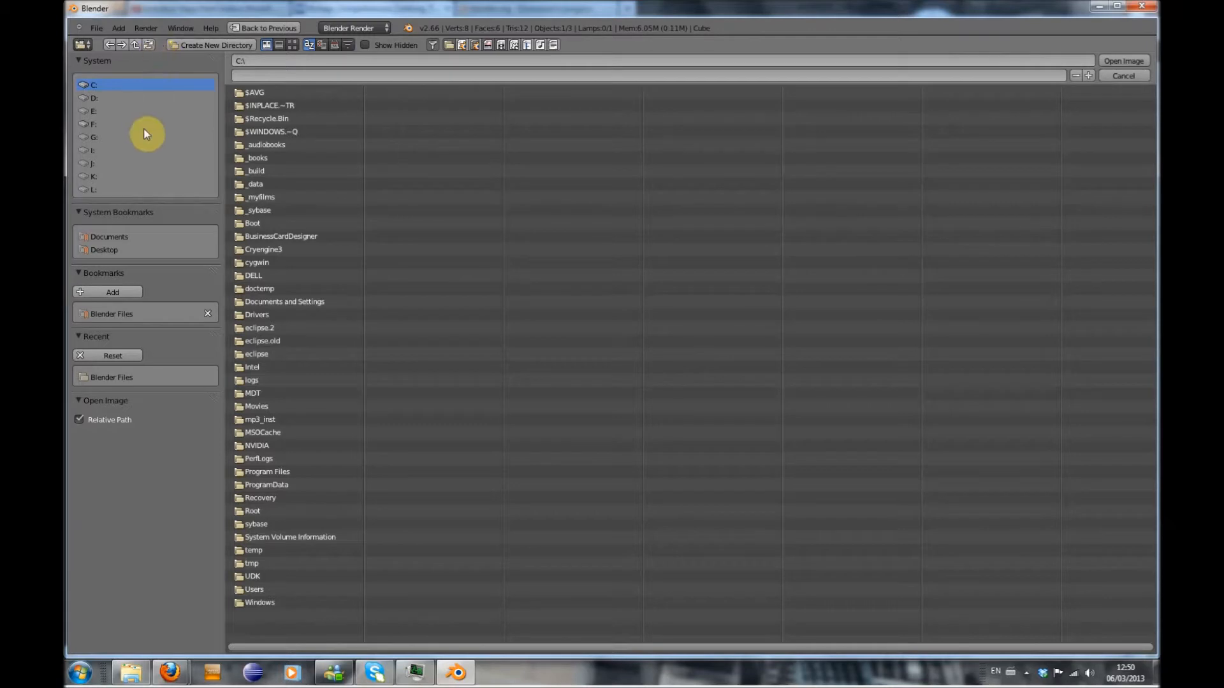
click(105, 241)
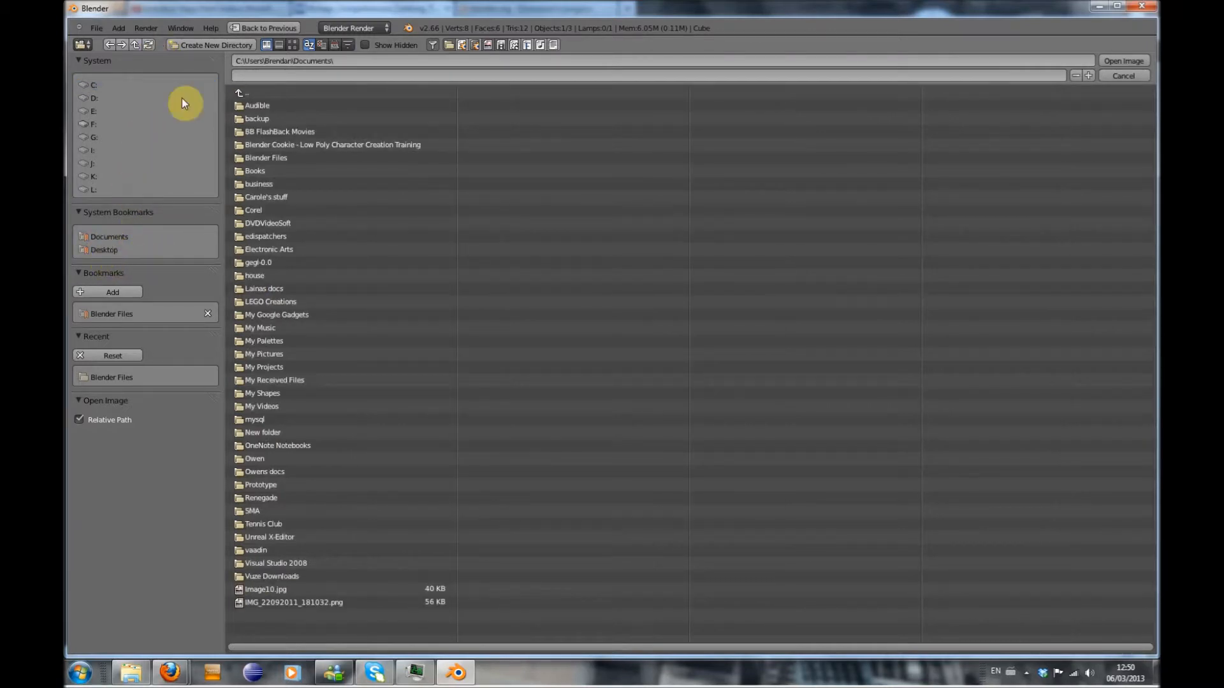
click(135, 45)
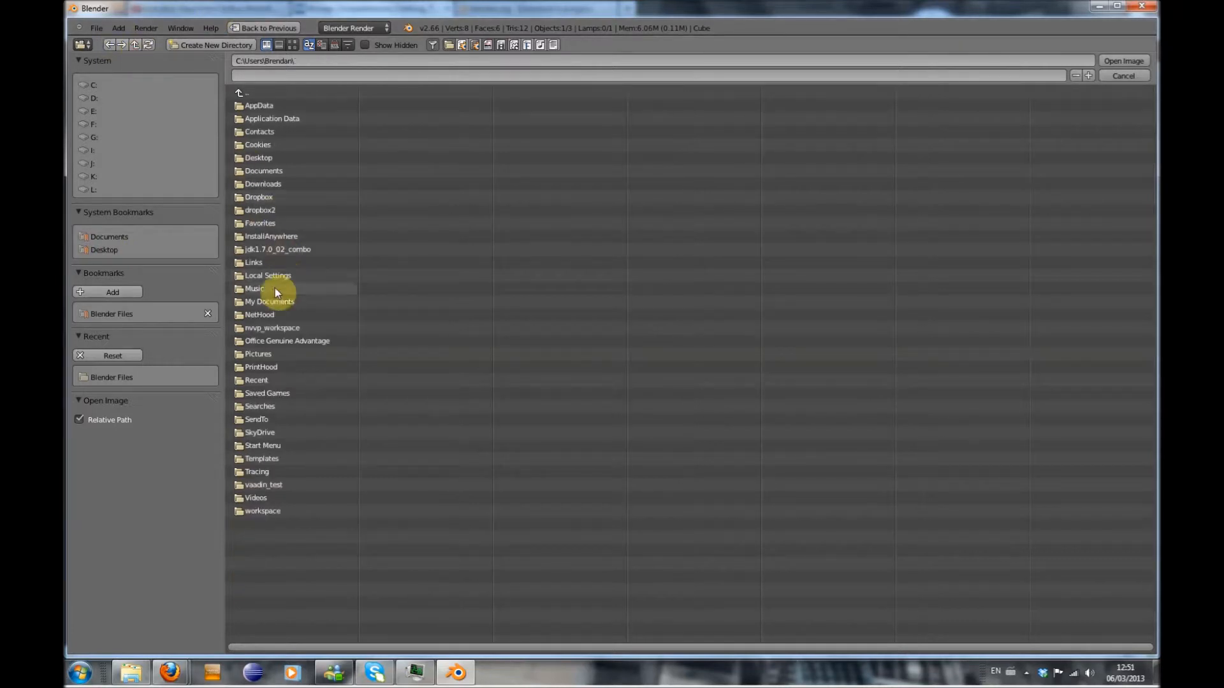
click(258, 354)
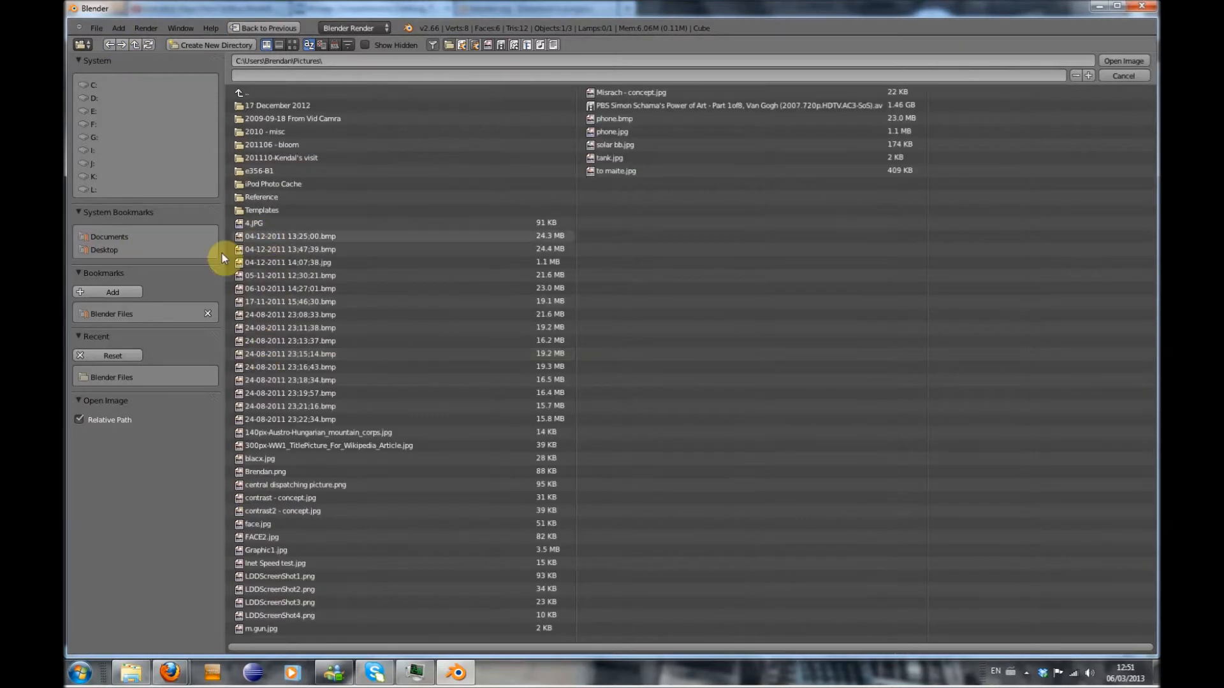
click(123, 290)
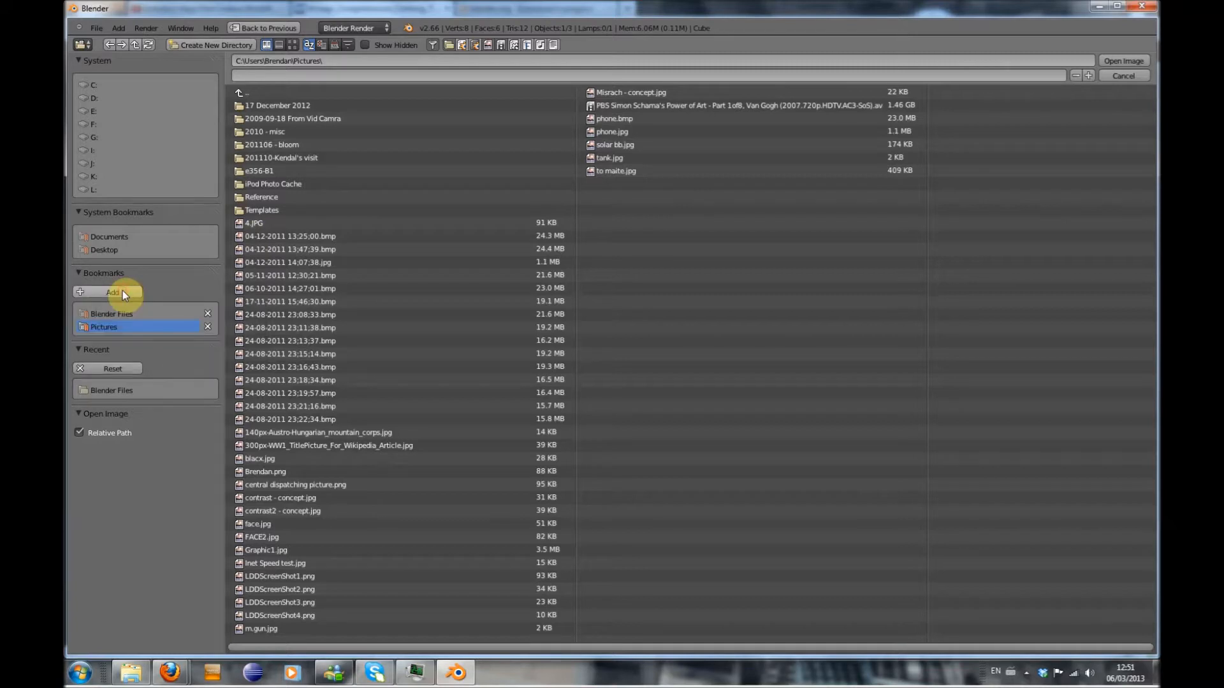
Open the Reference subfolder, bookmark it and remove the Pictures bookmark
click(270, 199)
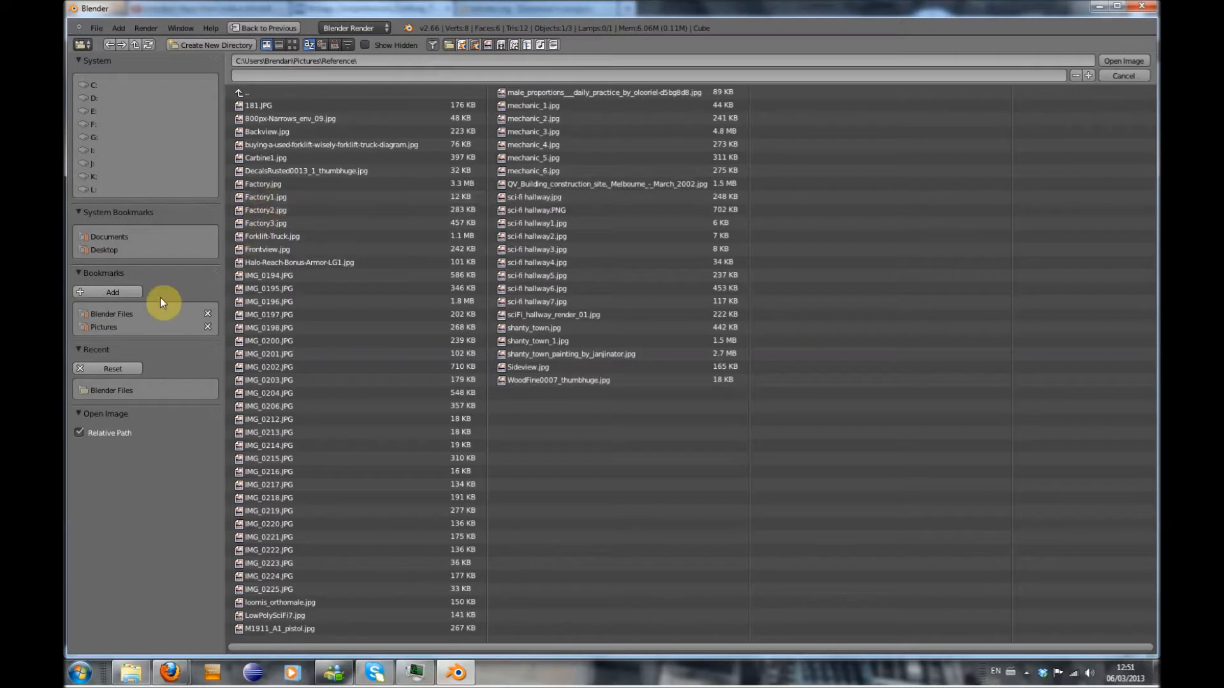
click(104, 292)
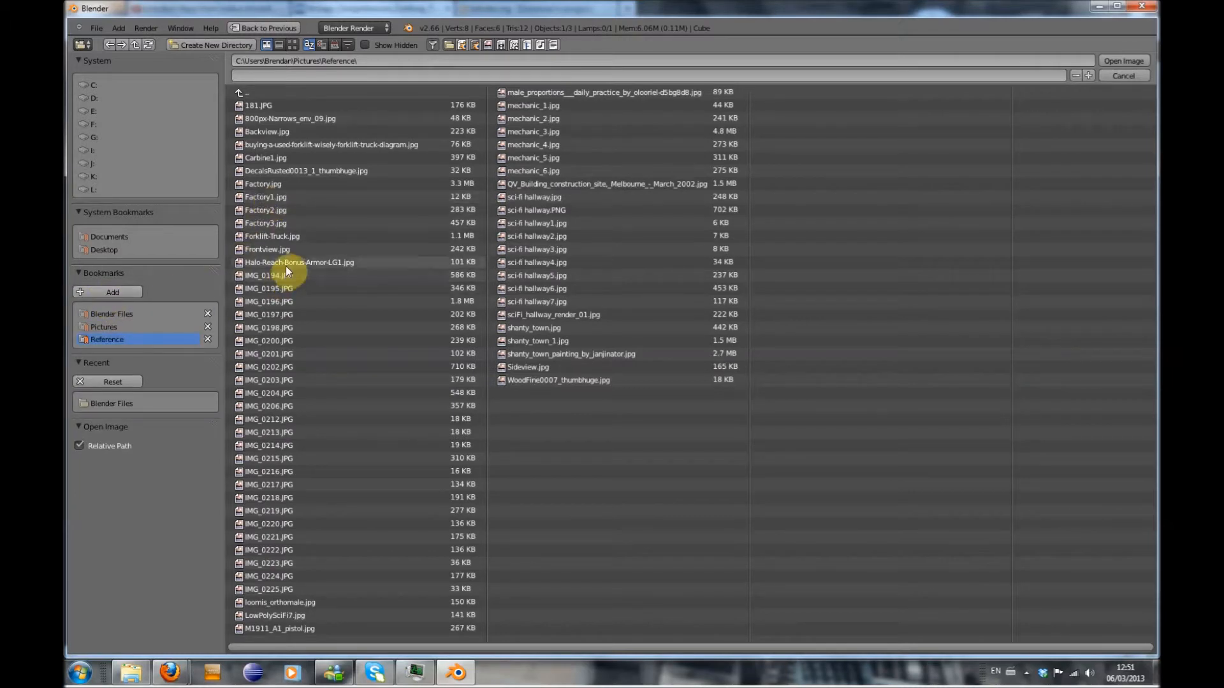
click(207, 327)
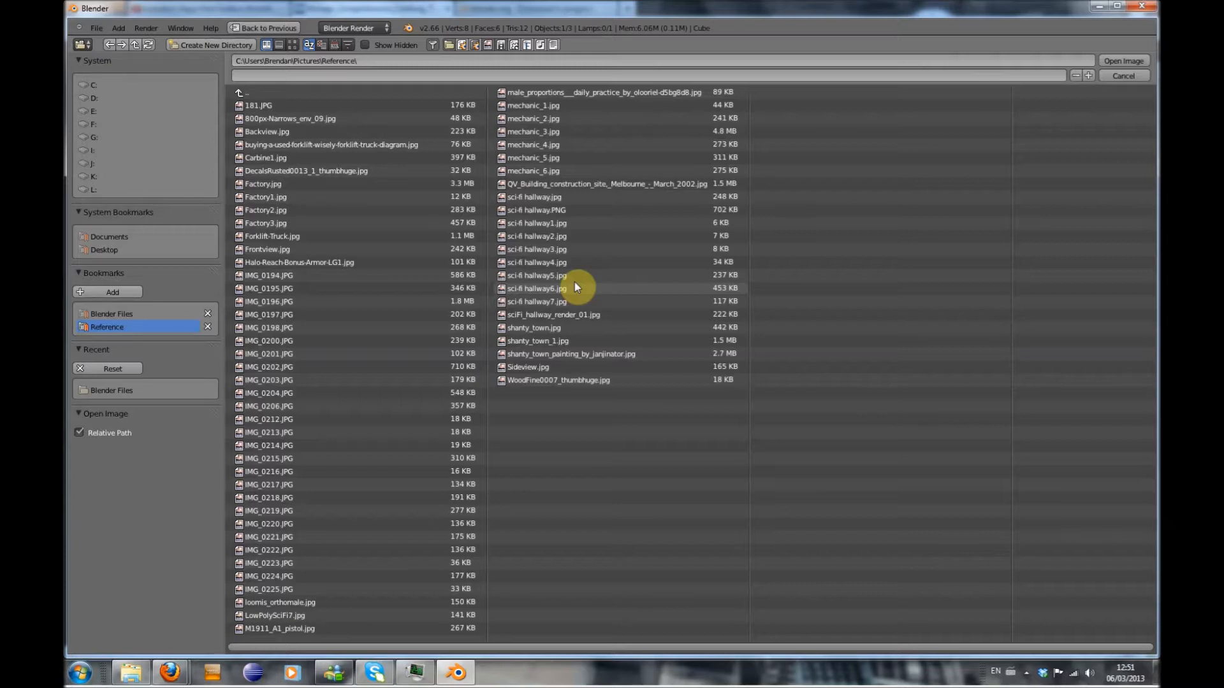
In Windows Explorer, look through the thumbnails of the Pictures library's Reference folder for the pistol image, then return to Blender
key(super+e)
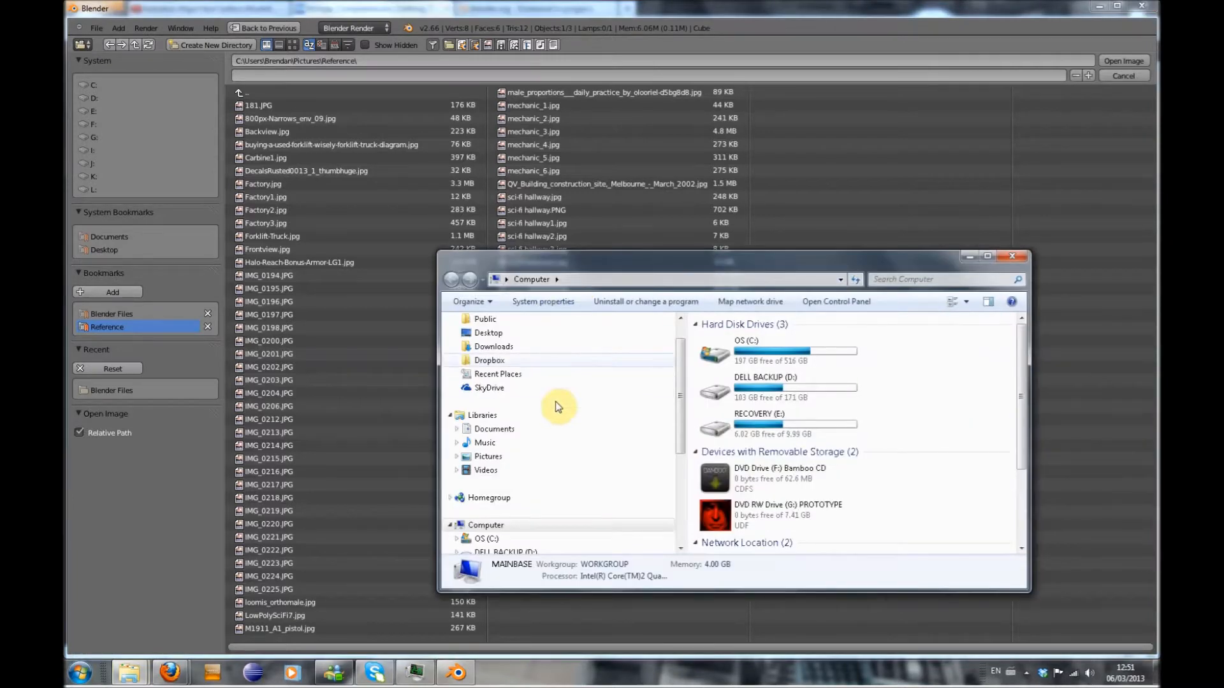
click(492, 457)
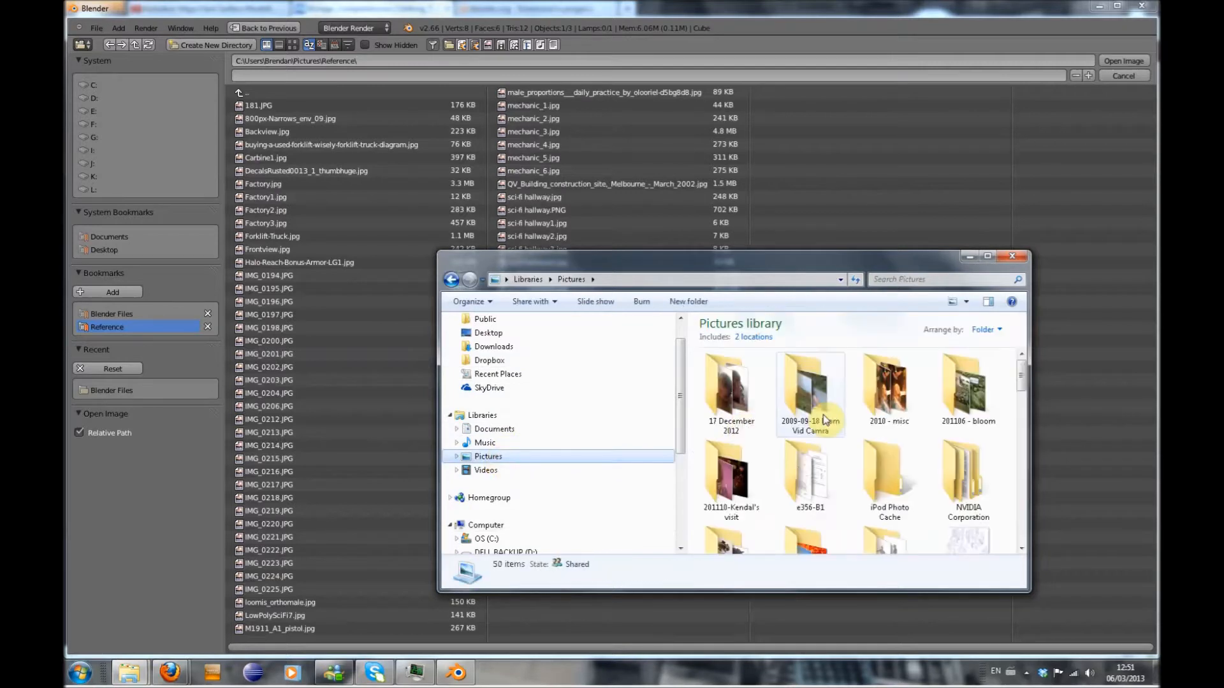
scroll(847, 451, down, 5)
mouse_move(1024, 383)
mouse_down()
mouse_move(1024, 414)
mouse_move(1021, 404)
mouse_up()
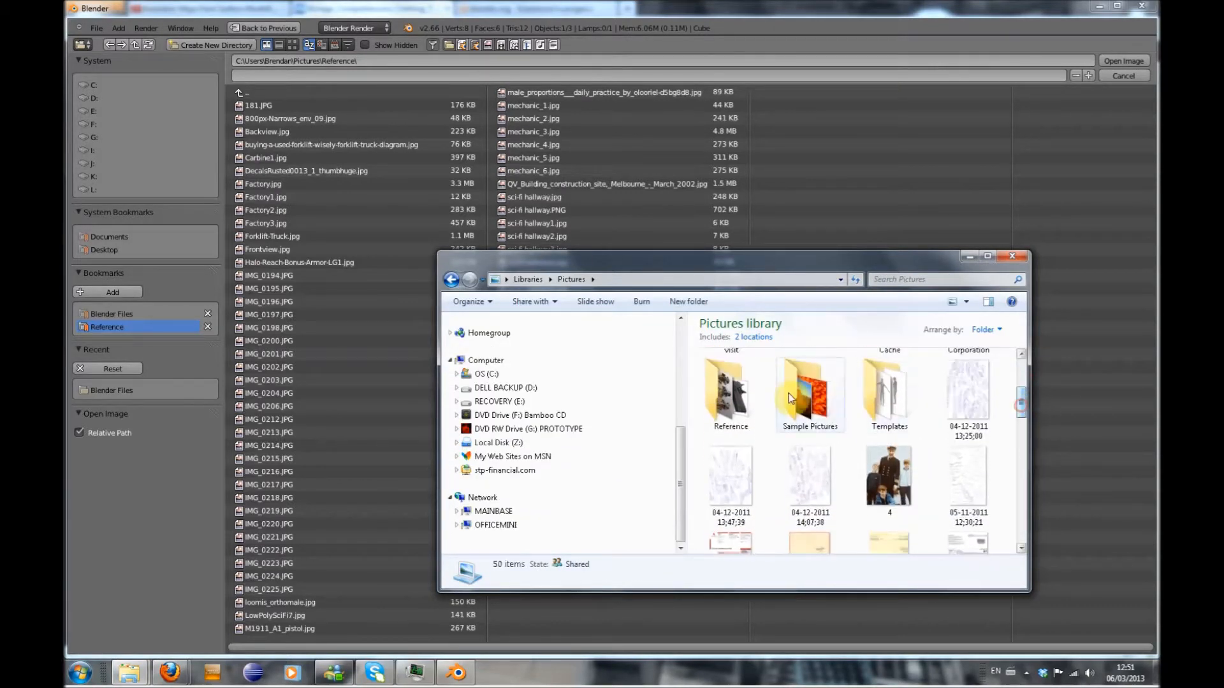
double_click(732, 393)
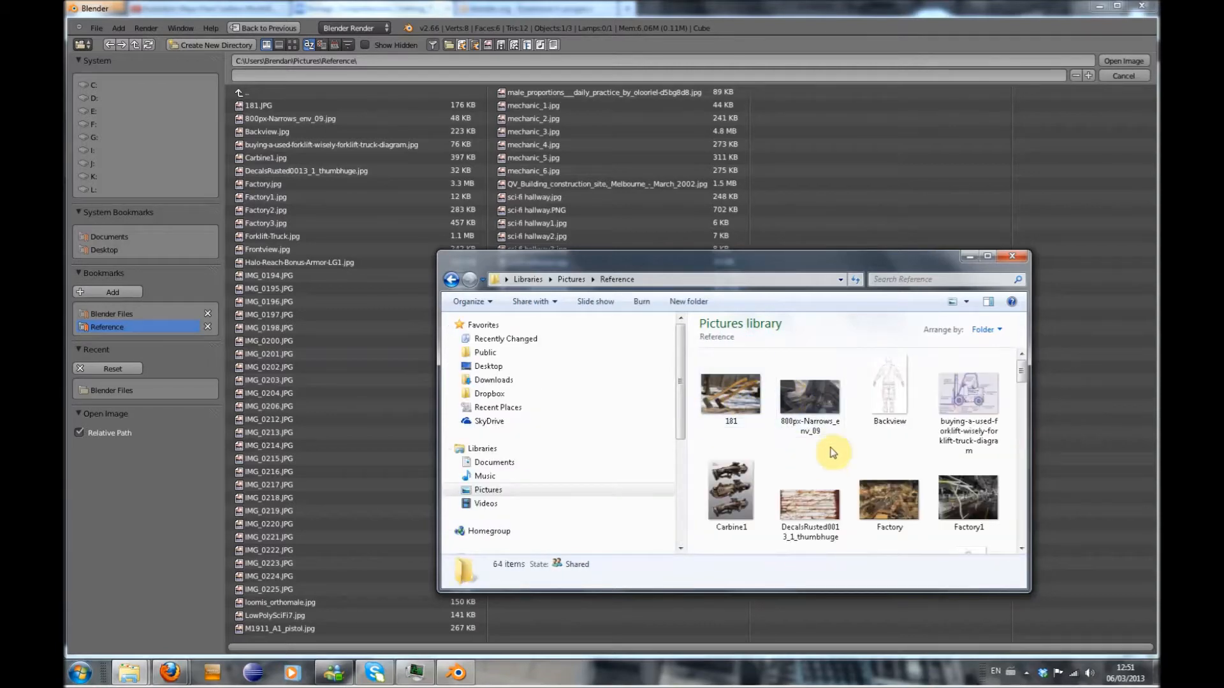
drag(1023, 377, 1034, 488)
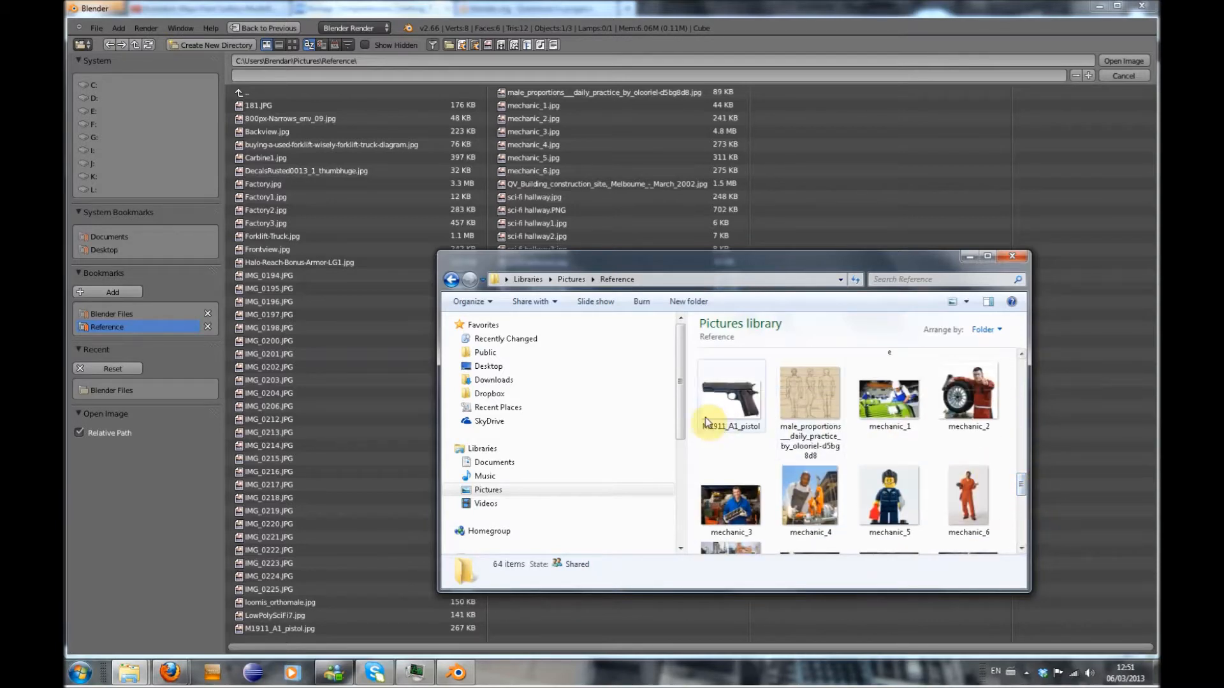
click(797, 134)
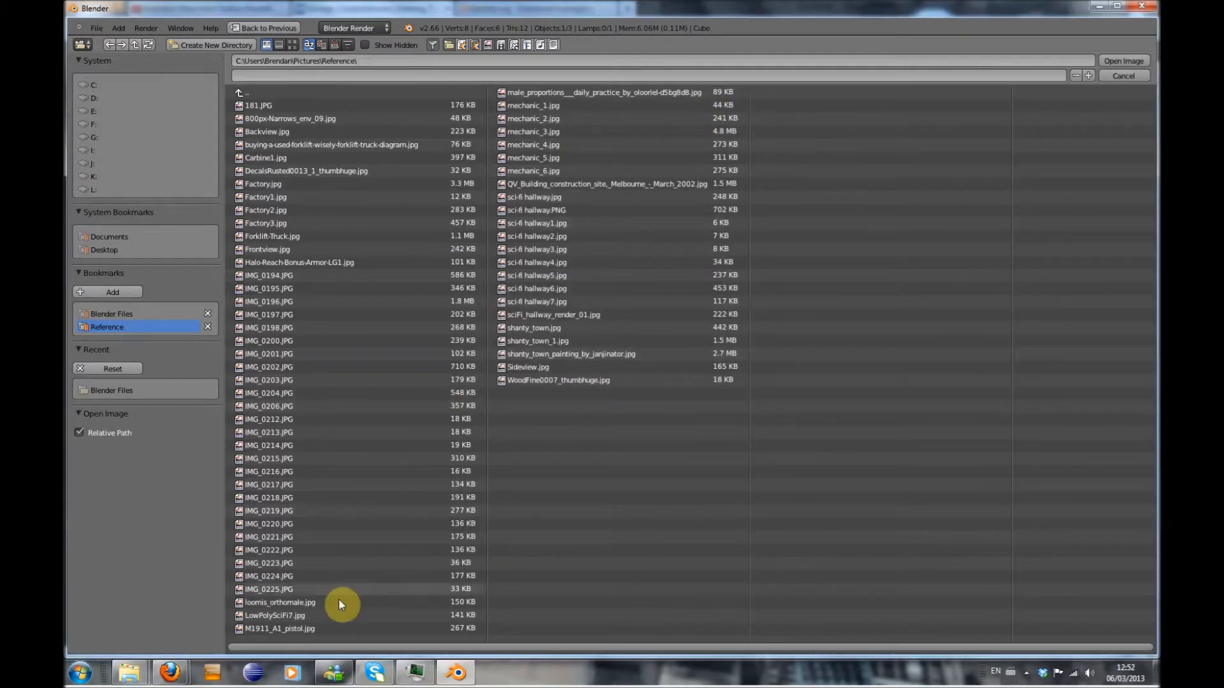
Load M1911_A1_pistol.jpg as the background image and compare the front and right orthographic views
click(305, 629)
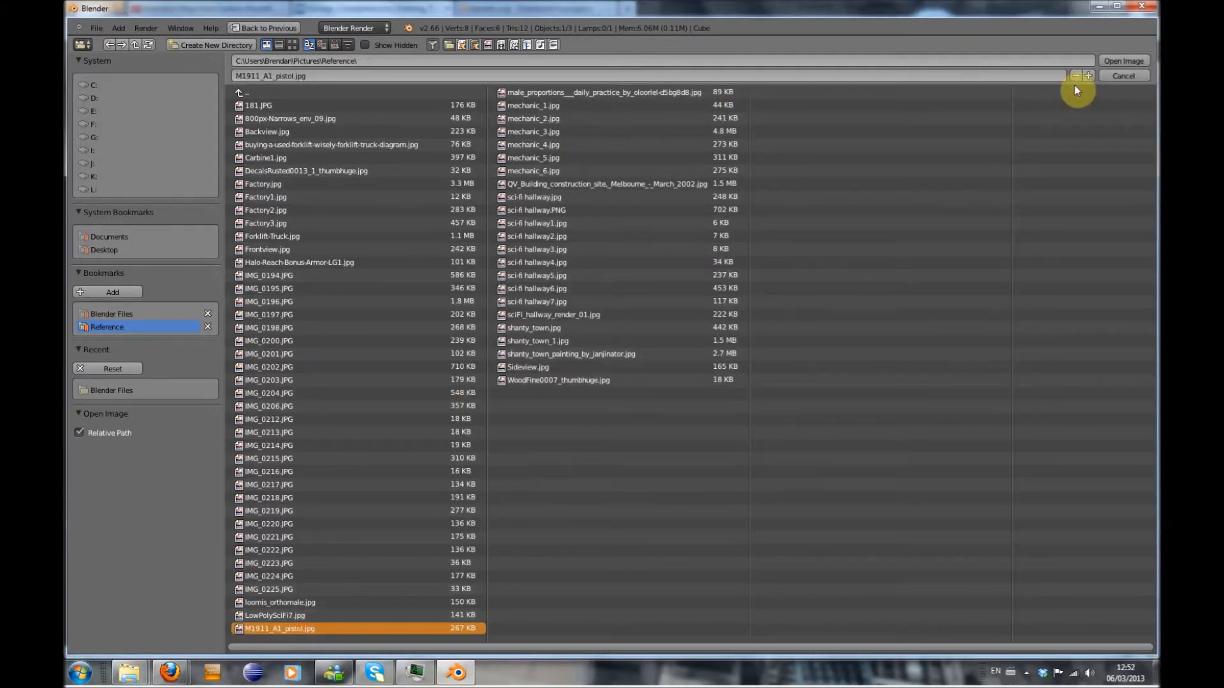
click(1123, 62)
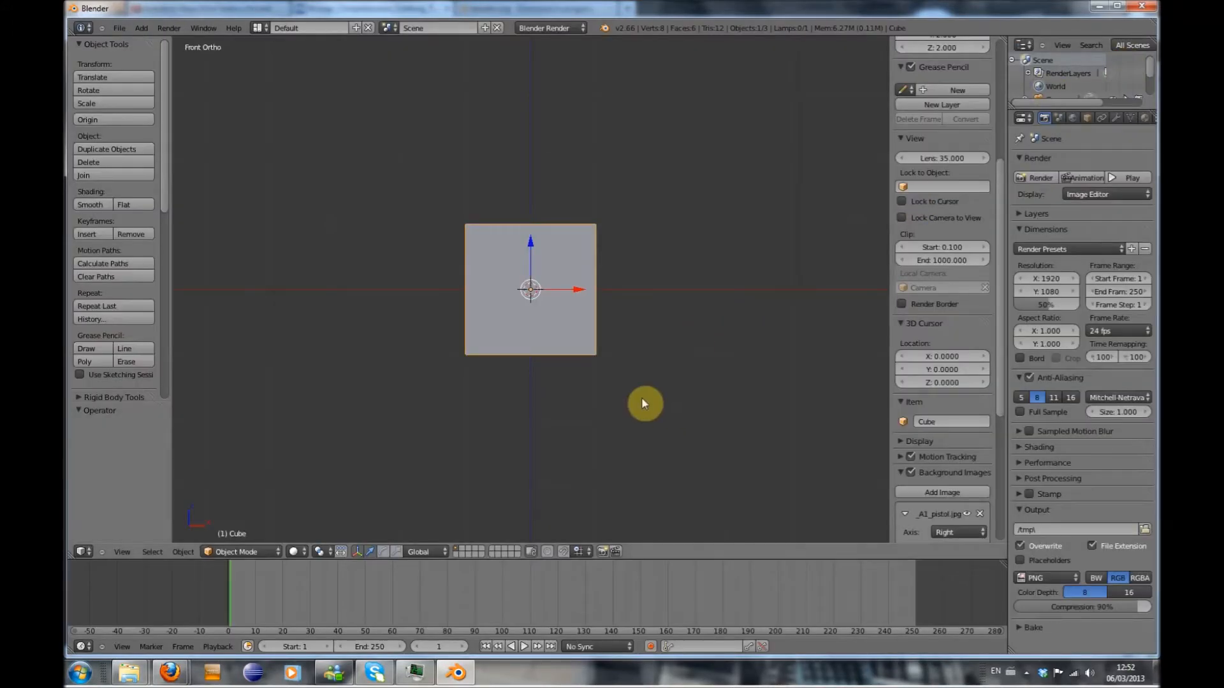
key(KP_3)
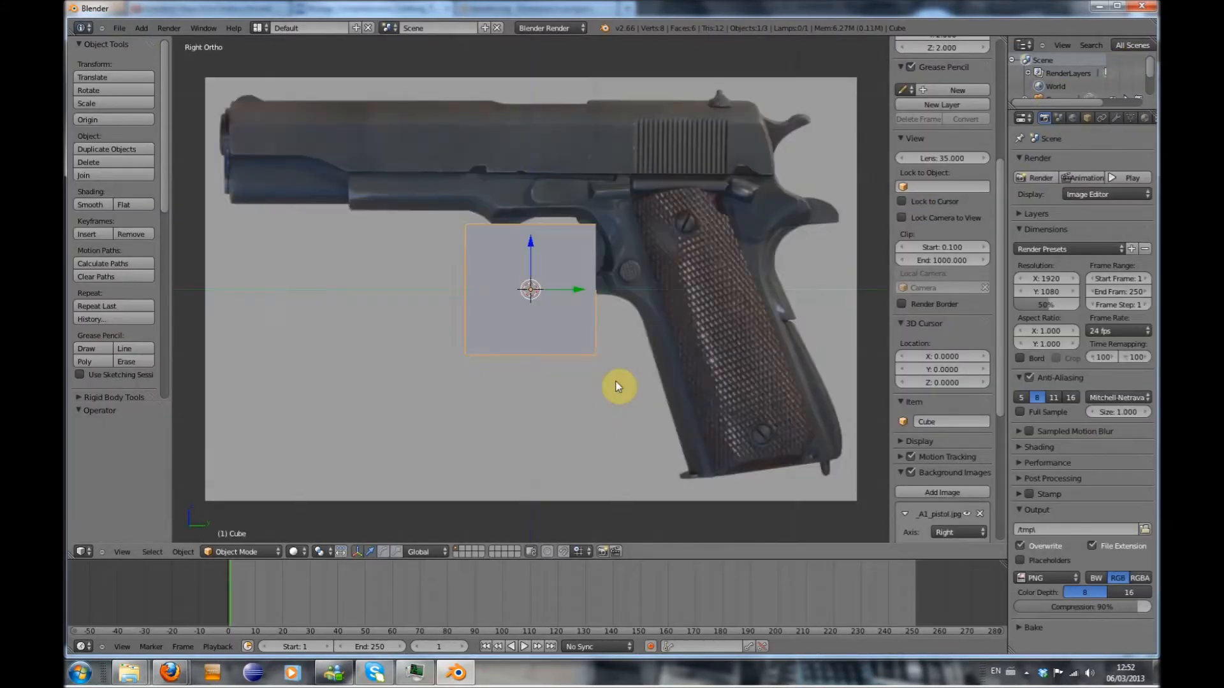
key(KP_1)
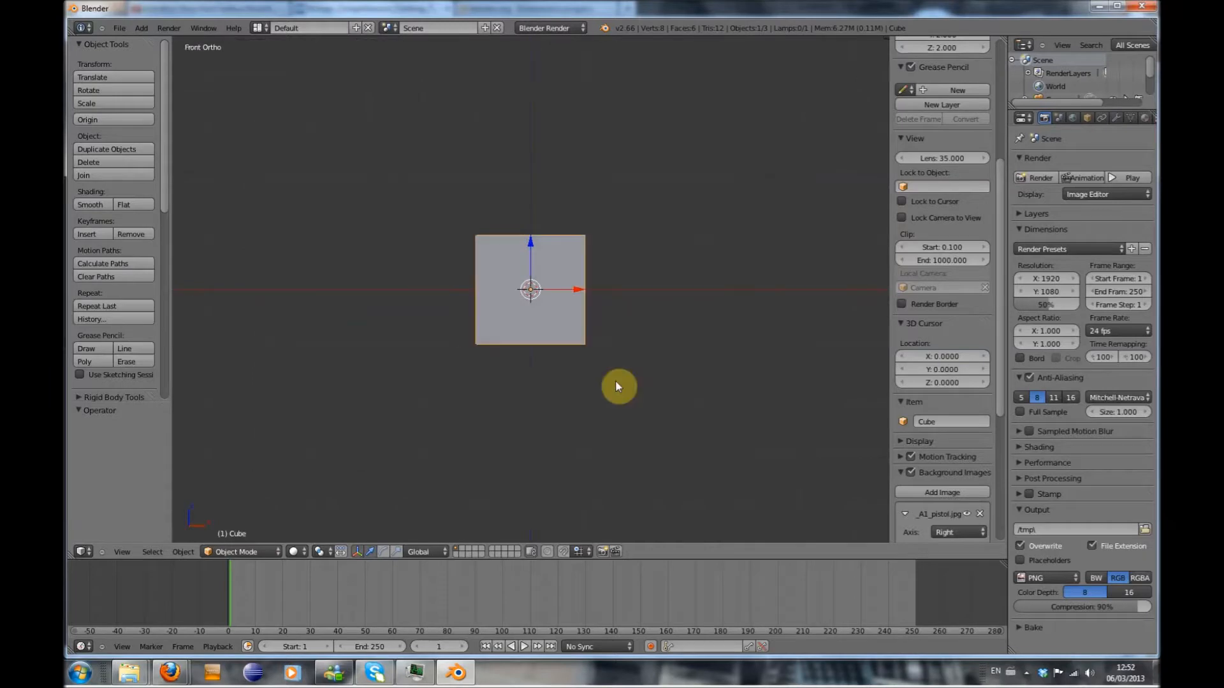
key(KP_3)
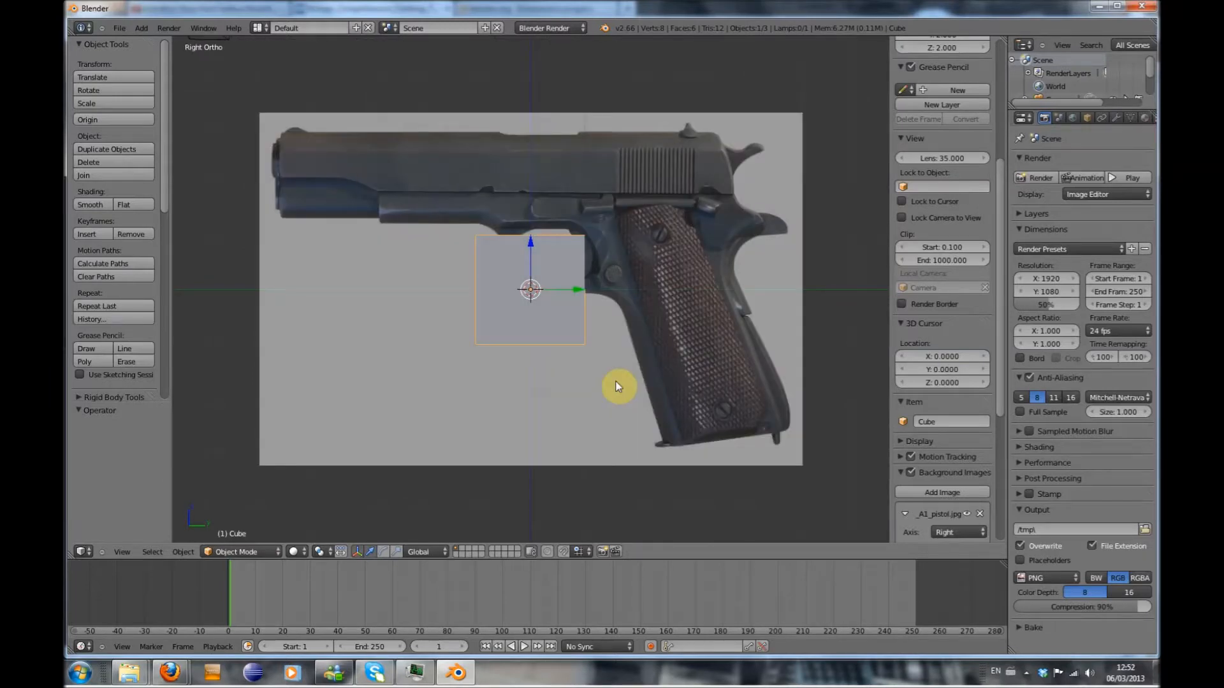
In Edit Mode, move the whole cube about 3.47 along Y and -1.70 along Z onto the lower end of the pistol grip
key(Tab)
scroll(618, 389, up, 1)
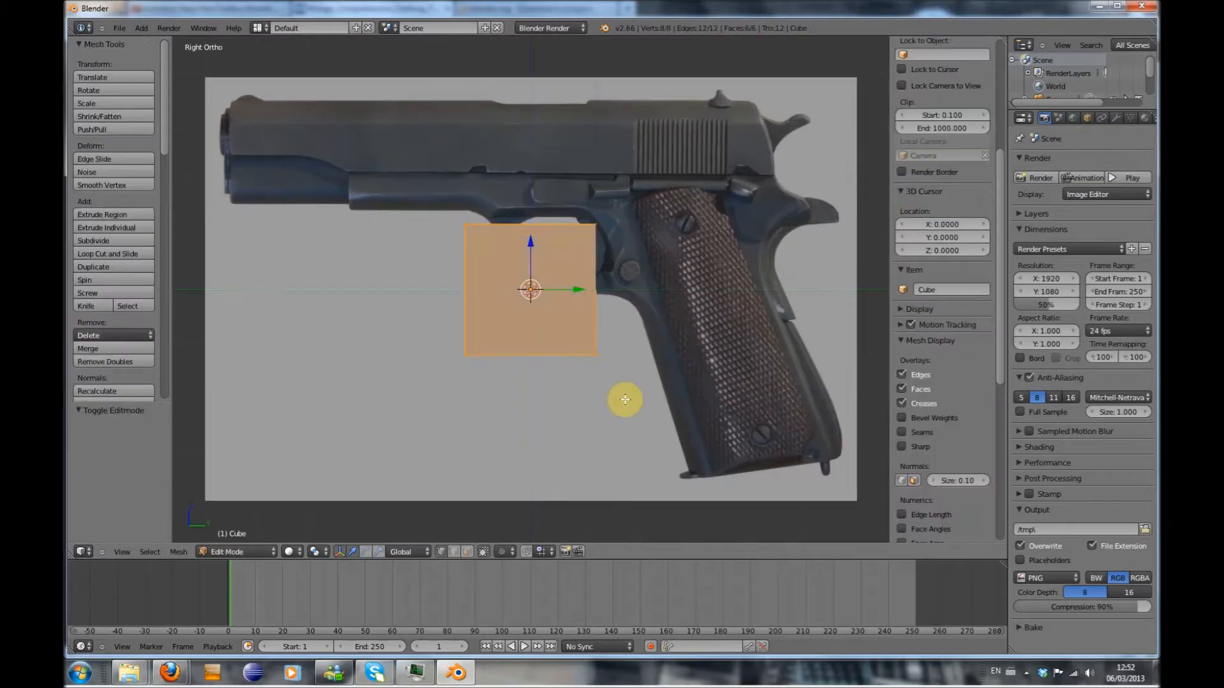
shift+middle_drag(650, 438, 560, 380)
key(g)
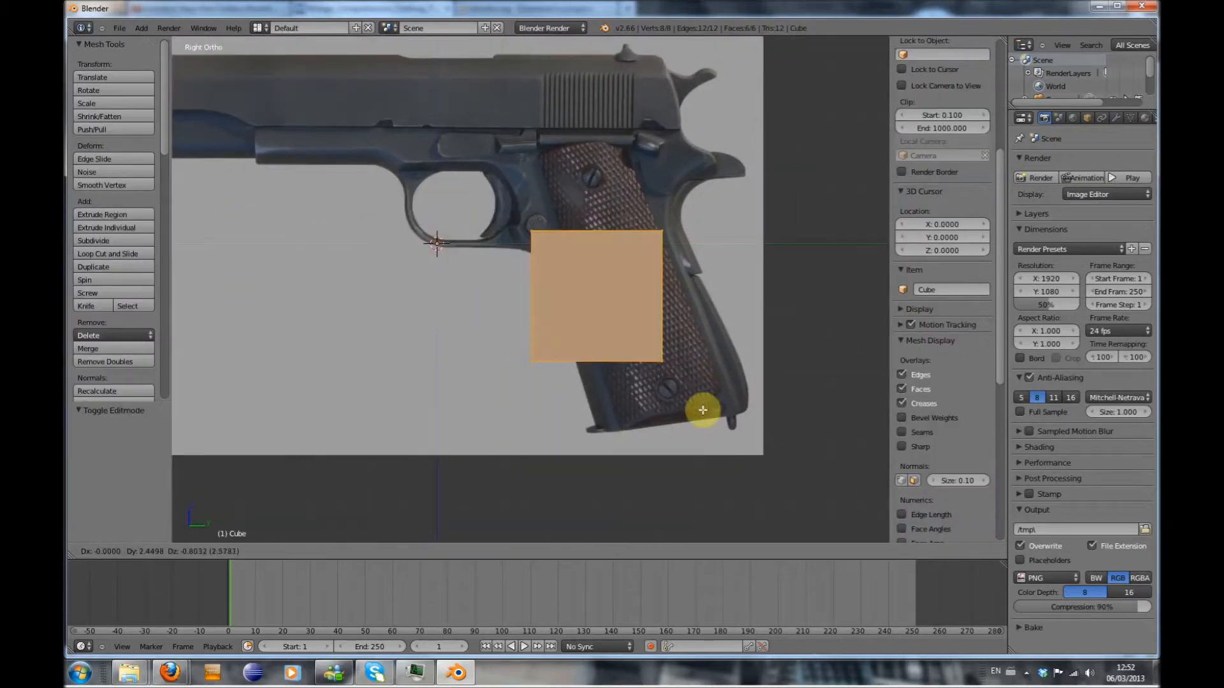
click(746, 448)
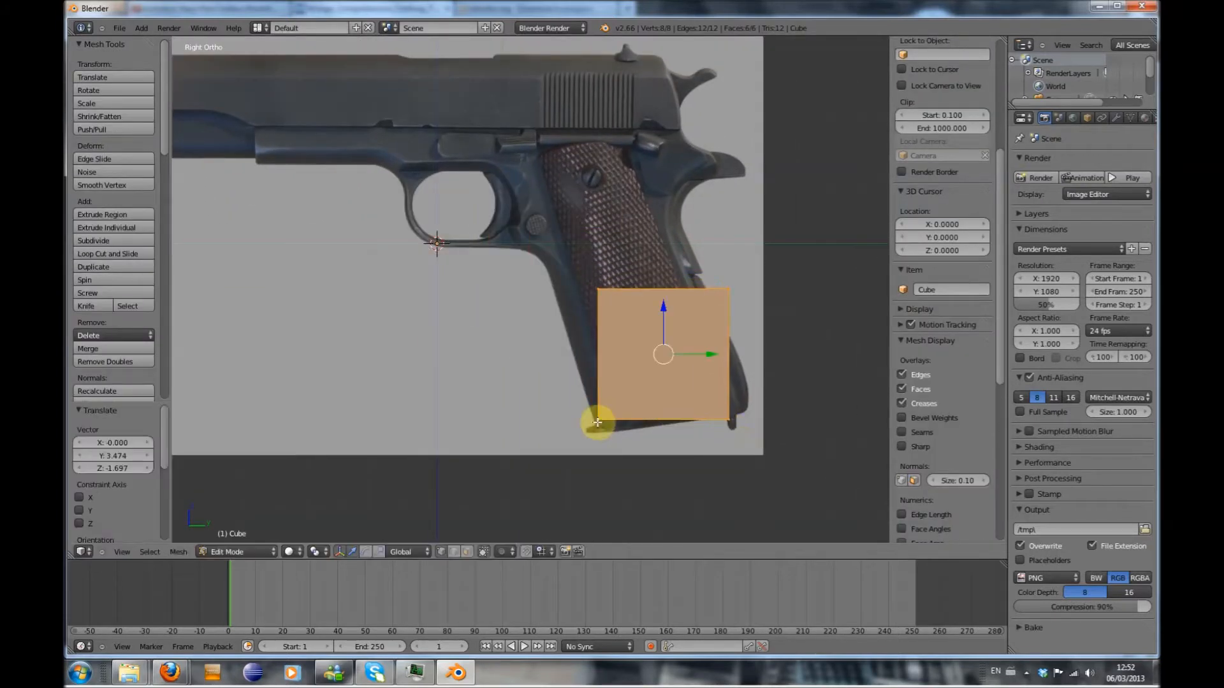
Deselect the whole mesh and snap the 3D cursor to the center
key(a)
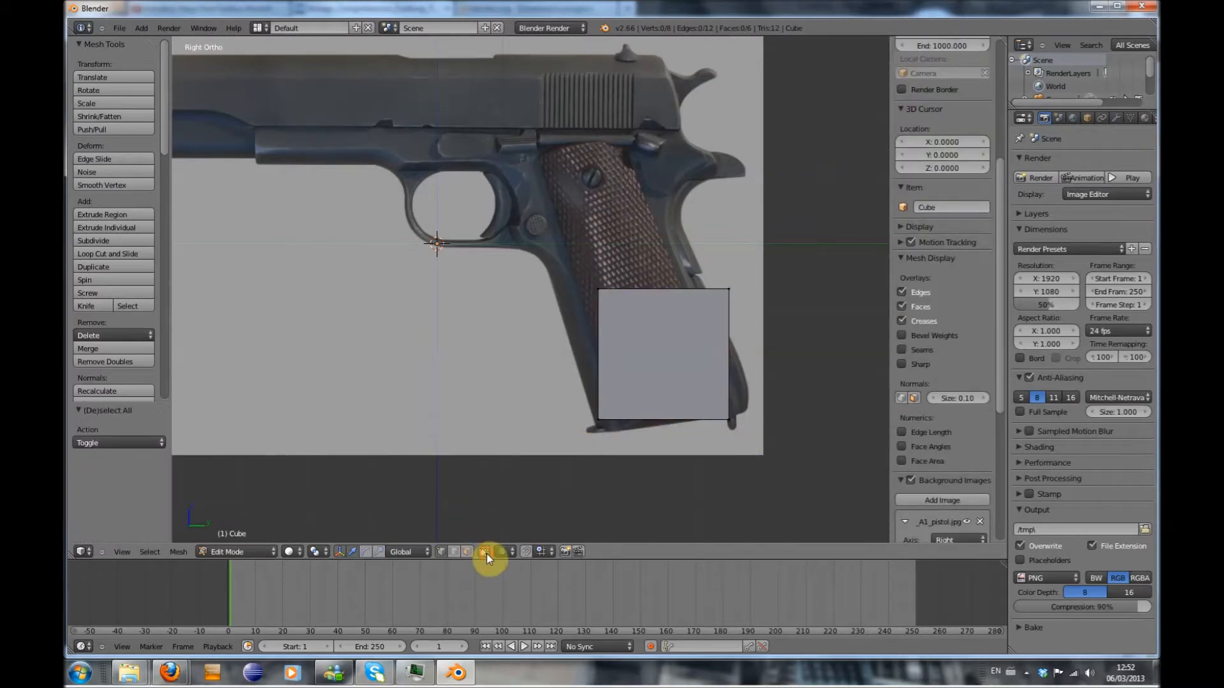
click(584, 404)
key(shift+s)
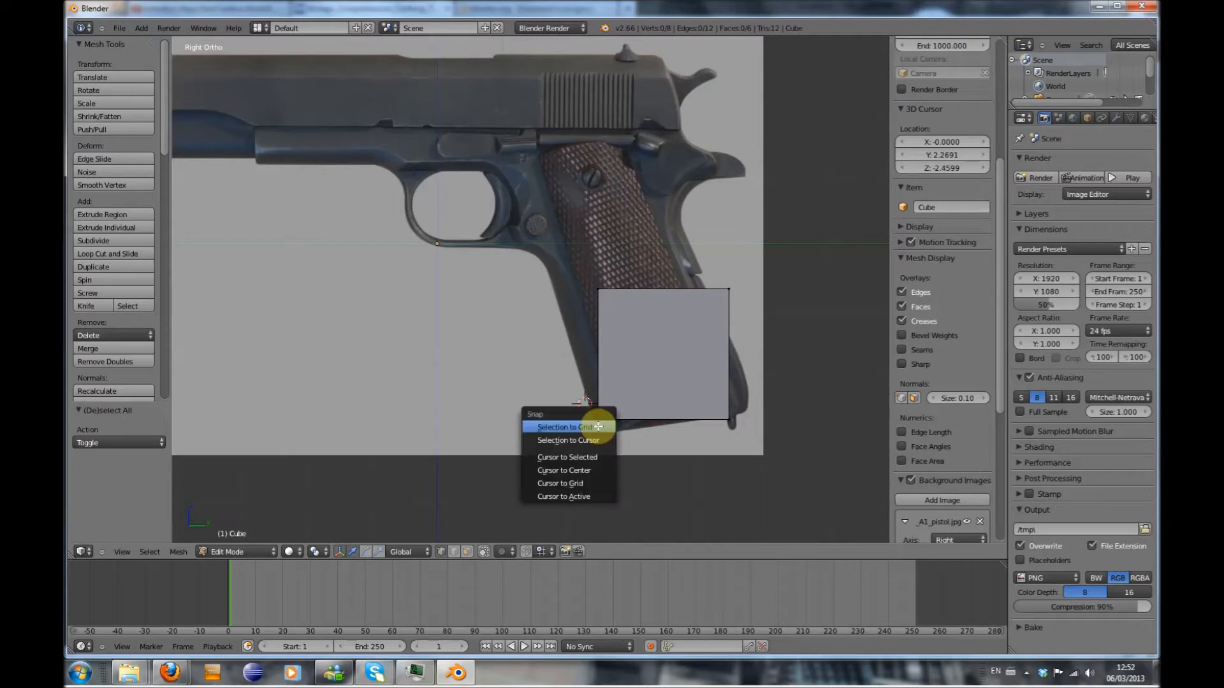
click(593, 470)
Move the cube's lower front vertex pair about 0.05 along Y and -0.17 along Z to the grip's bottom front corner
key(b)
drag(576, 396, 619, 461)
key(g)
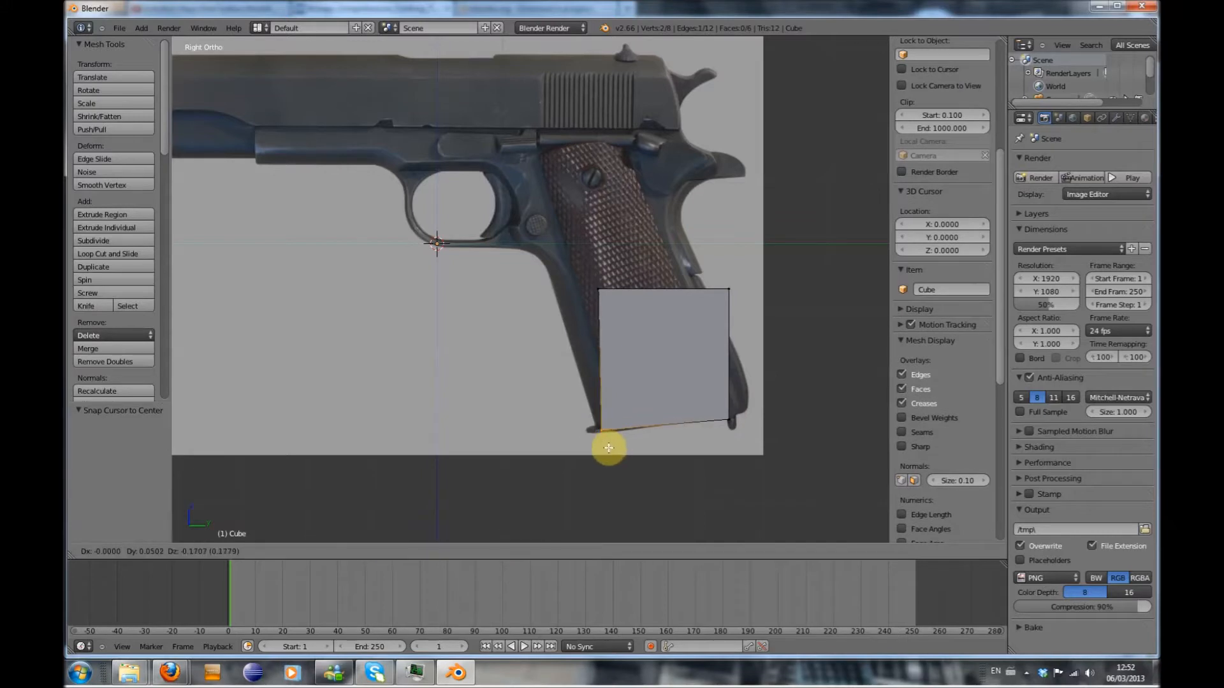
click(608, 449)
Move the upper front vertex pair about -0.88 along Y and 0.54 along Z to where the grip meets the trigger guard
key(a)
key(b)
drag(589, 279, 611, 309)
key(g)
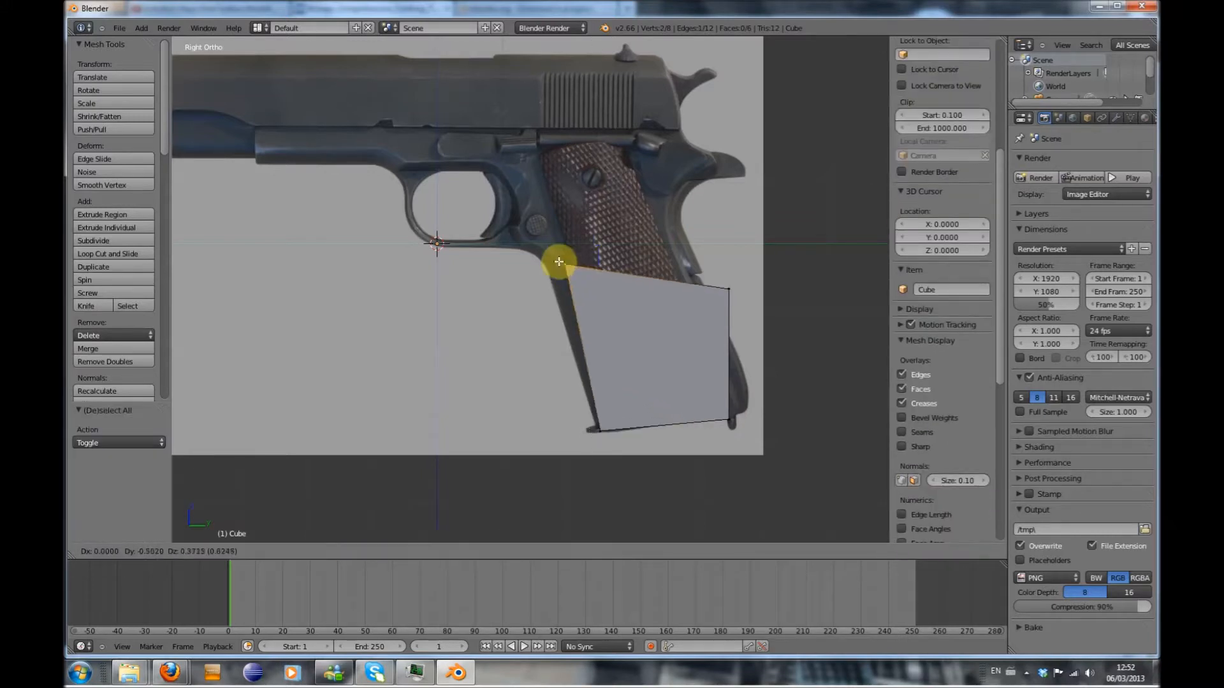
click(553, 266)
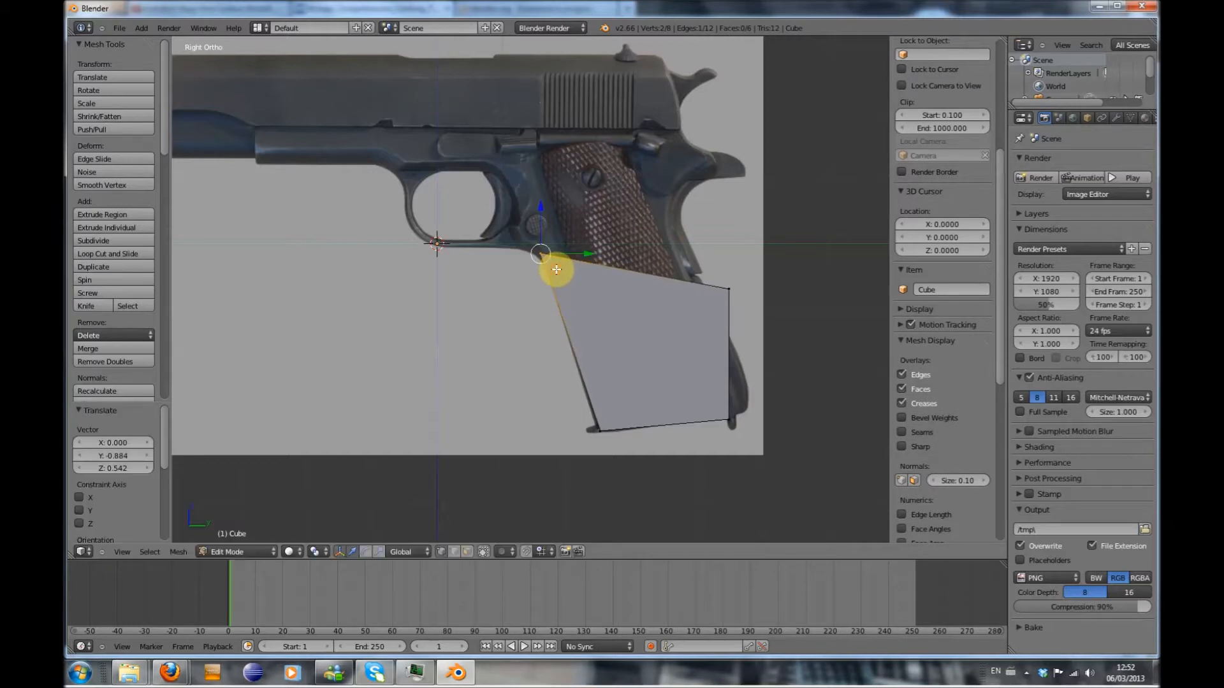
Move the upper rear vertex pair about -0.78 along Y and 1.20 along Z to the upper back of the grip
key(a)
key(b)
drag(672, 273, 743, 311)
key(g)
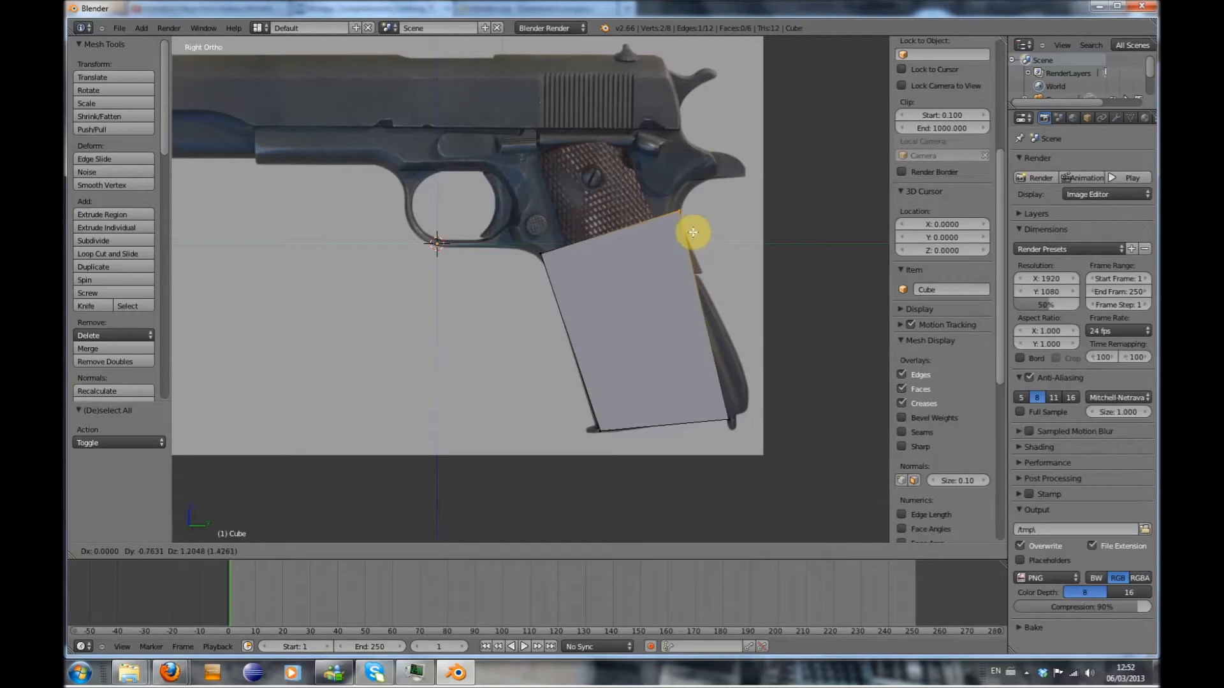
click(693, 234)
Move the lower rear vertex pair about 0.27 along Y and 0.14 along Z to the grip's bottom rear corner
key(a)
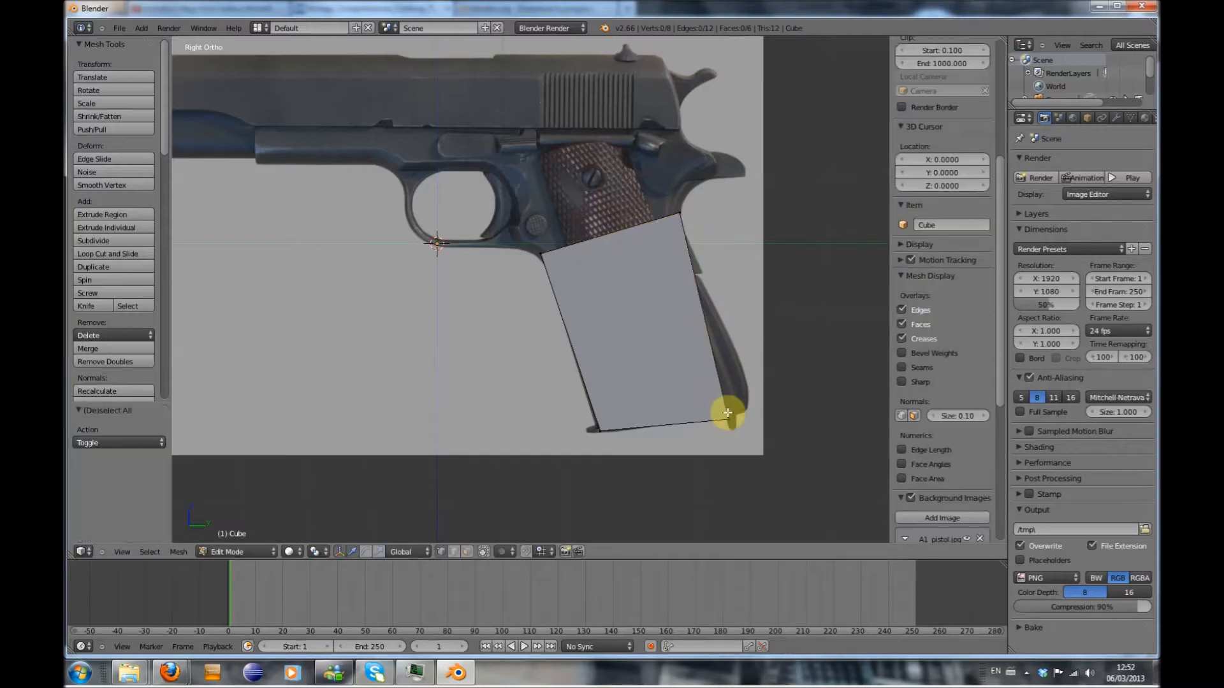
key(b)
drag(730, 417, 734, 422)
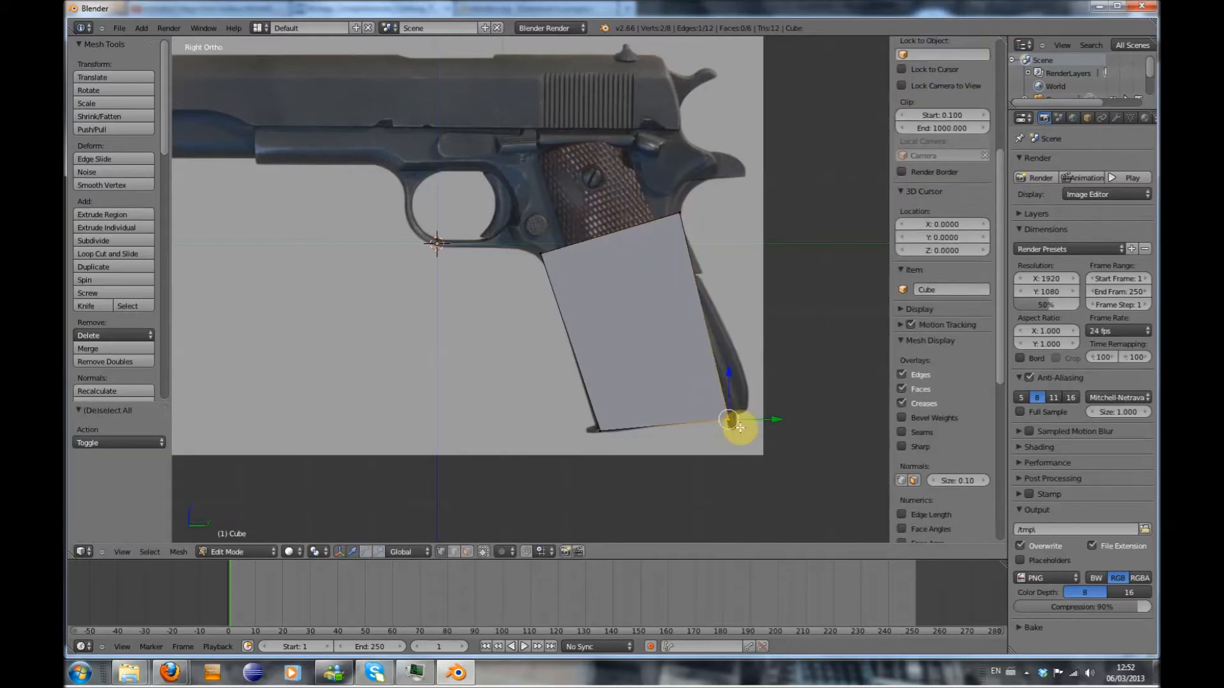
key(g)
click(749, 419)
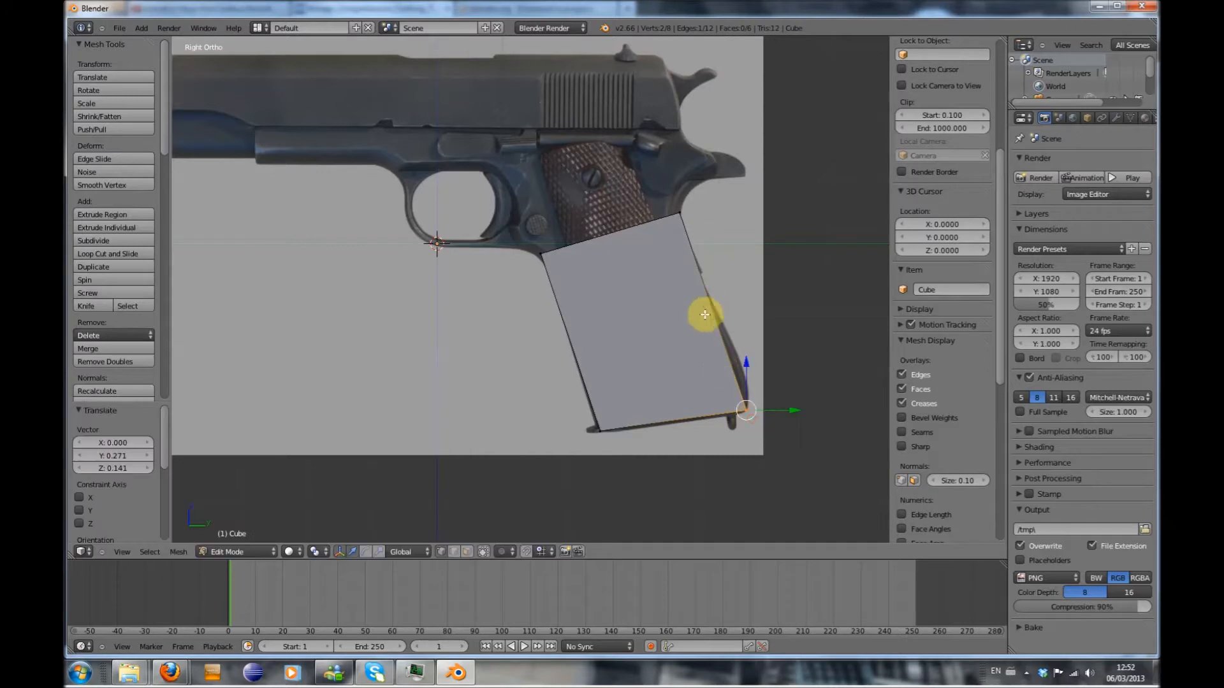
Extrude the block's top face about -0.55 along Y and 1.87 along Z, up over the pistol frame
scroll(705, 317, up, 2)
shift+middle_drag(649, 337, 638, 436)
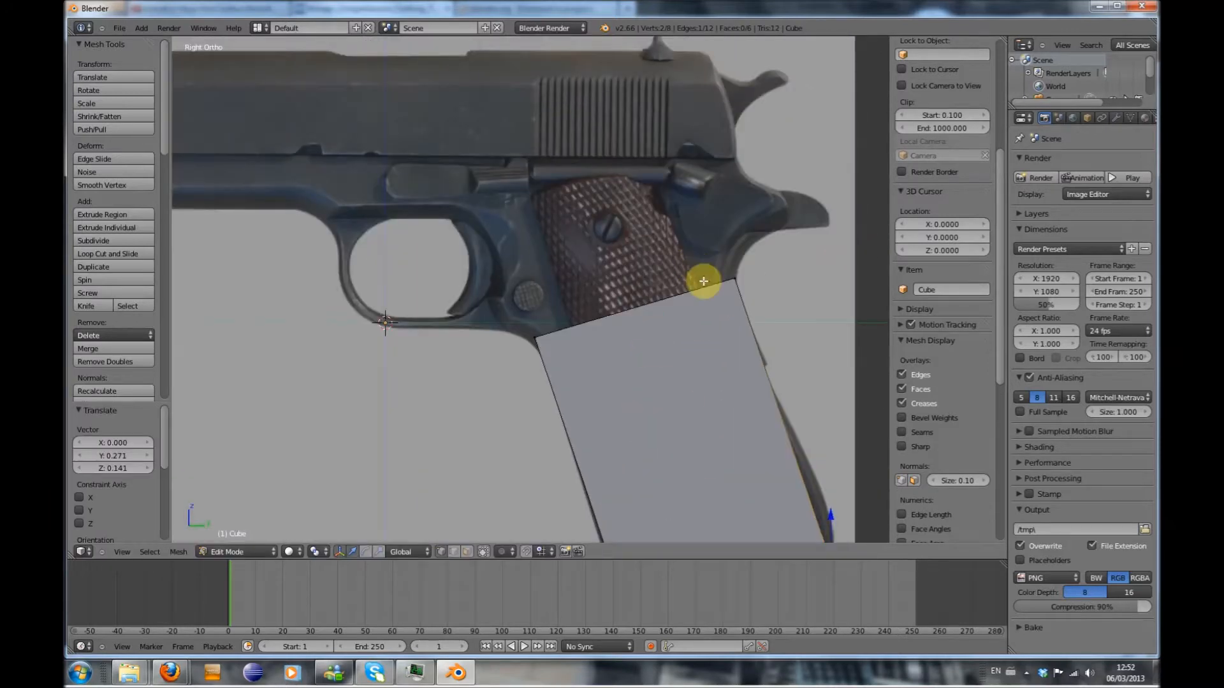
key(a)
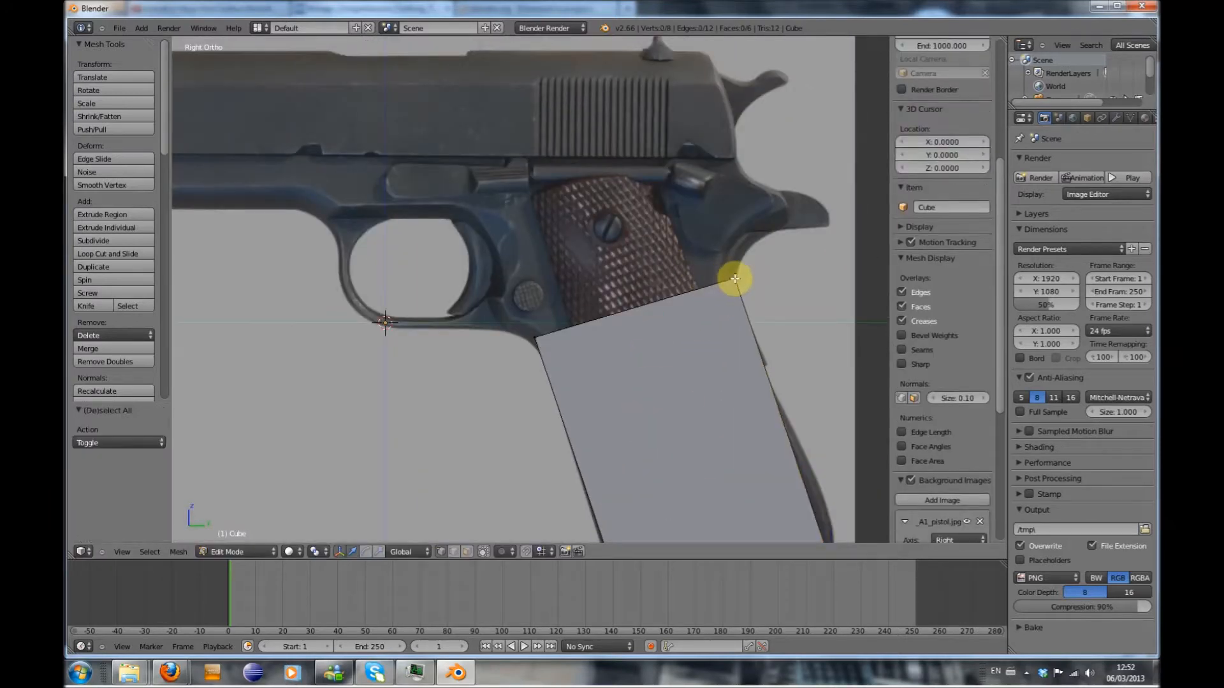
click(736, 276)
shift+click(538, 341)
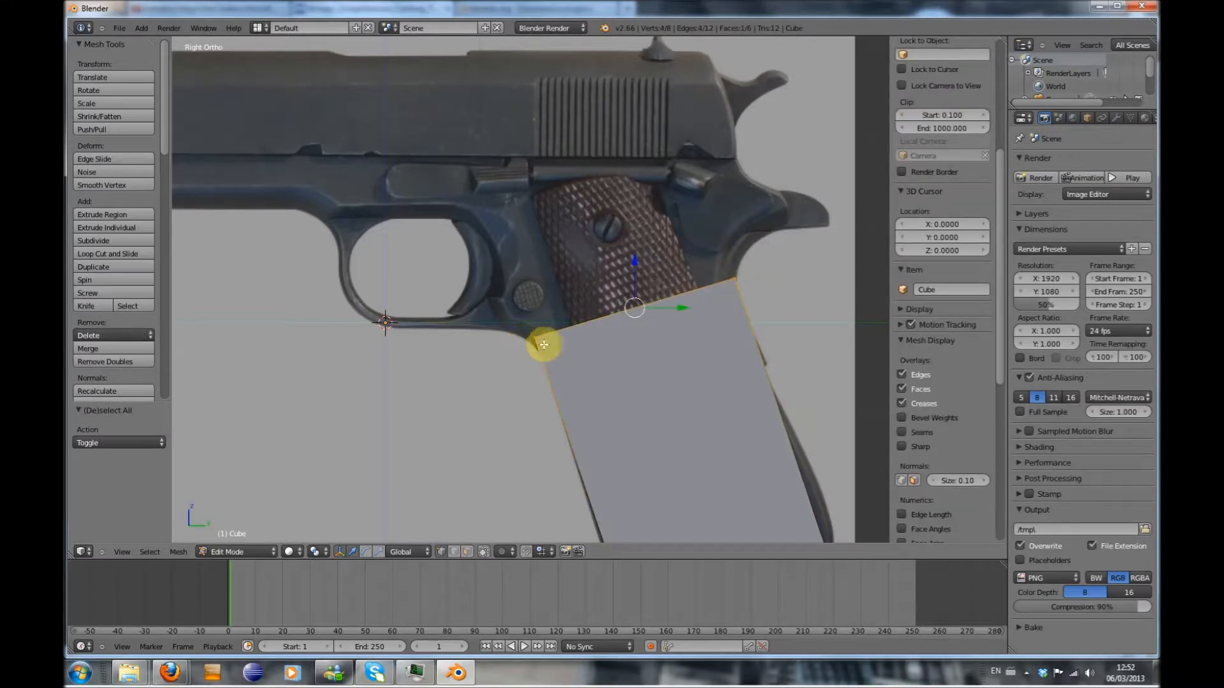
key(e)
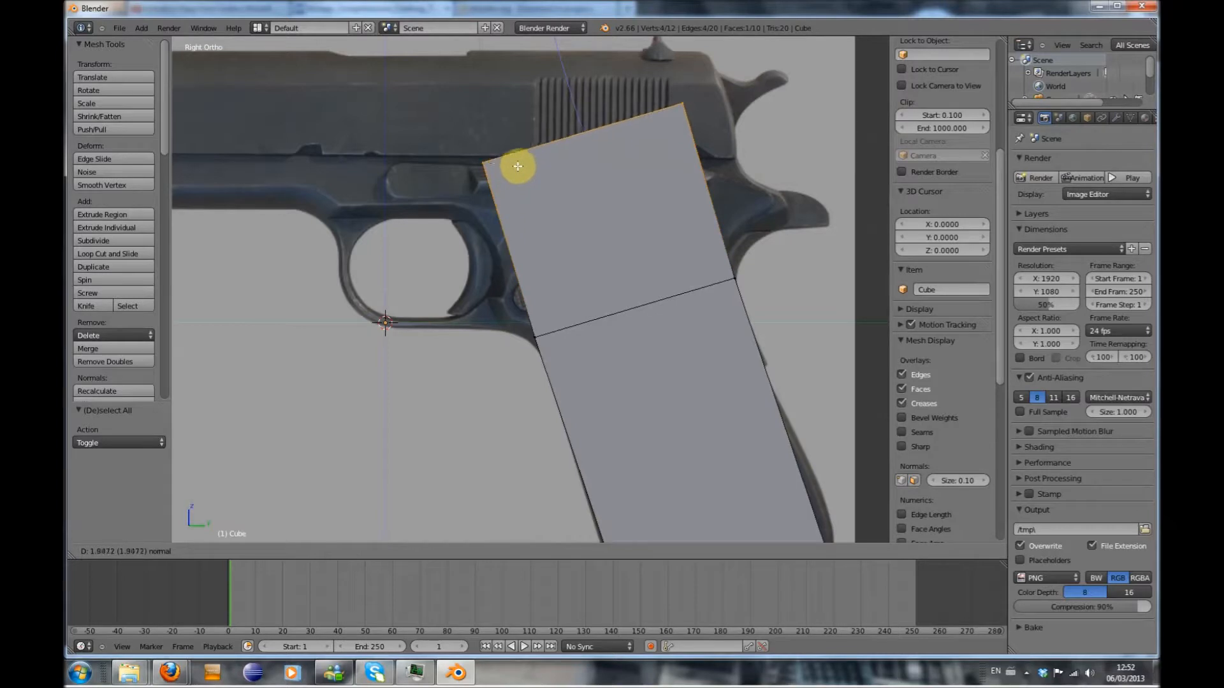
click(549, 155)
Flatten the extruded top face with a Z scale of 0 and move it about -0.26 along Z to the slide's lower edge
text(sz)
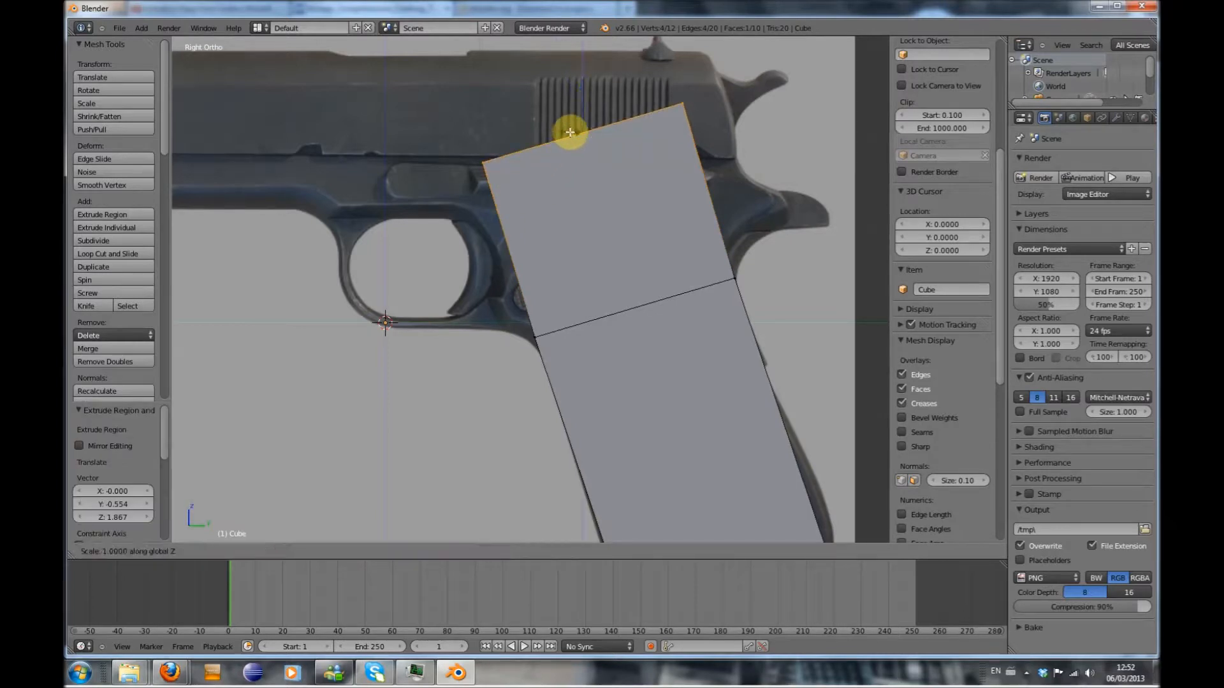
text(0)
key(Return)
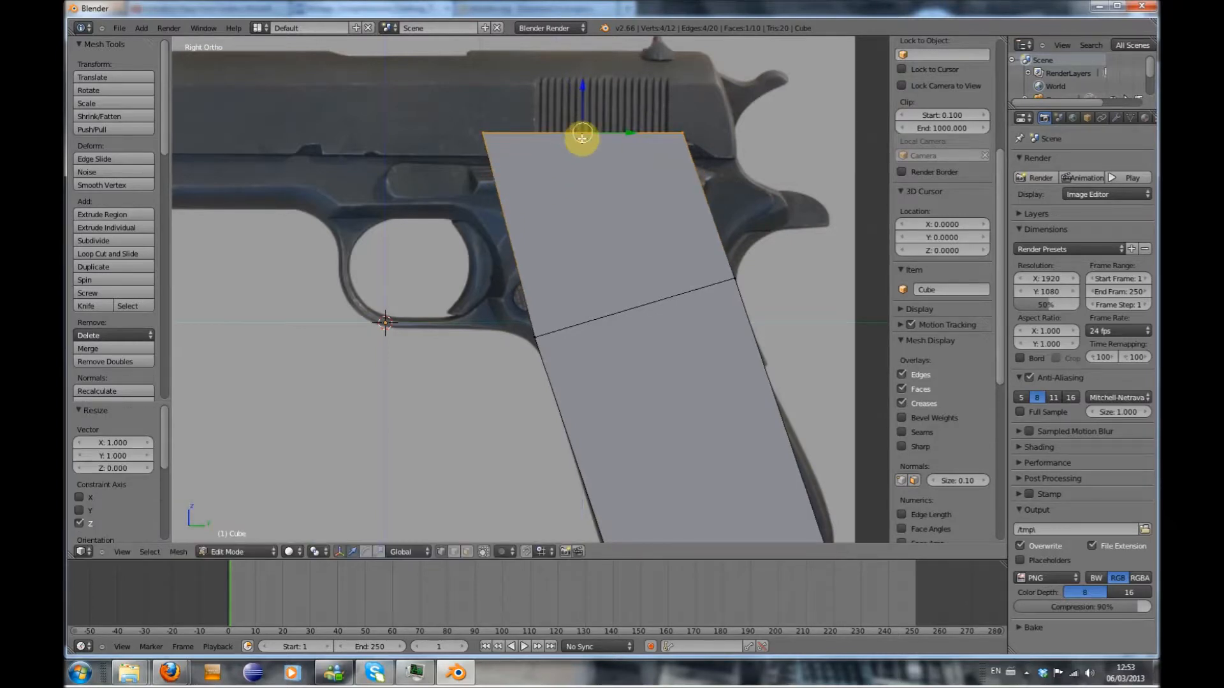
key(g)
key(z)
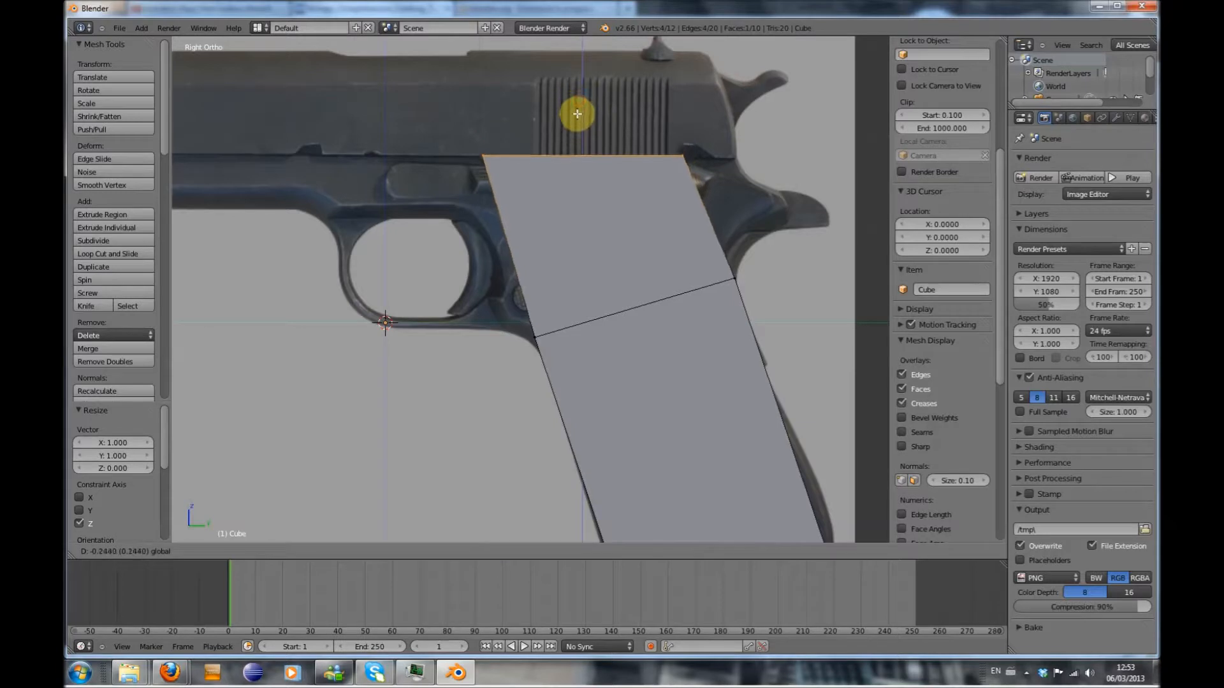
click(582, 116)
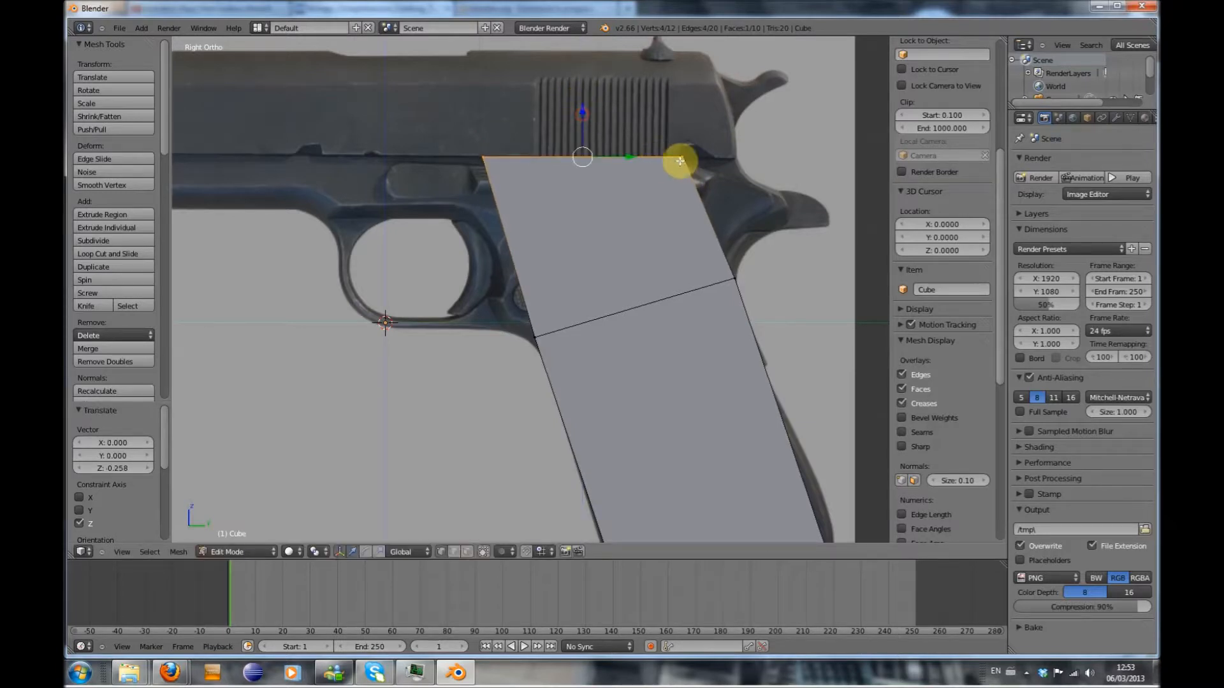
Move the top rear vertex pair about 0.57 along Y and -0.02 along Z to the rear end of the slide
right_click(685, 160)
key(g)
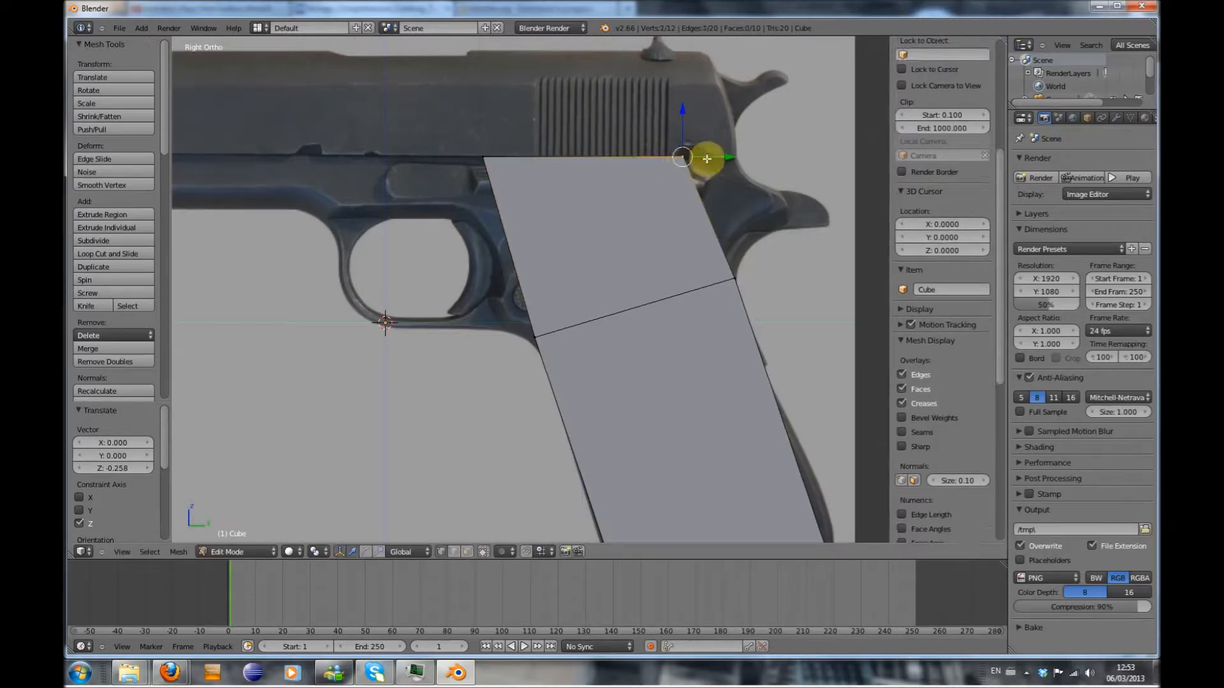
click(738, 162)
middle_drag(739, 204, 692, 249)
key(KP_3)
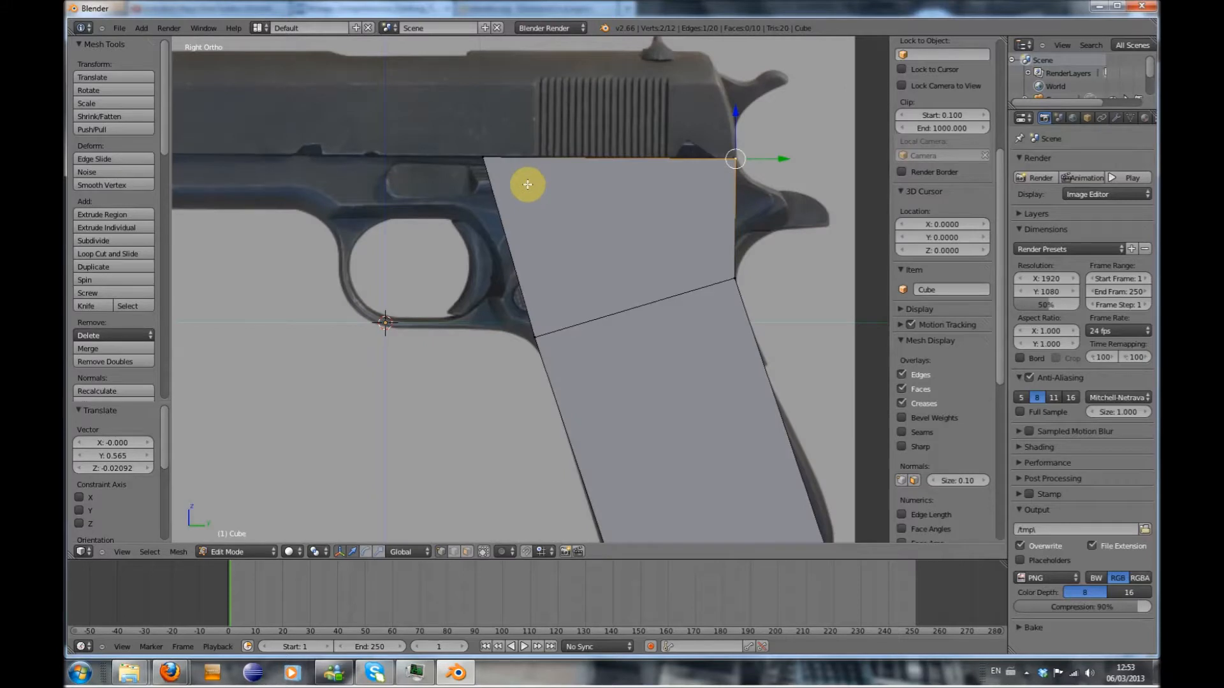
Move the top front vertex pair about 0.58 along Y and -0.02 along Z, above the grip's front corner
key(a)
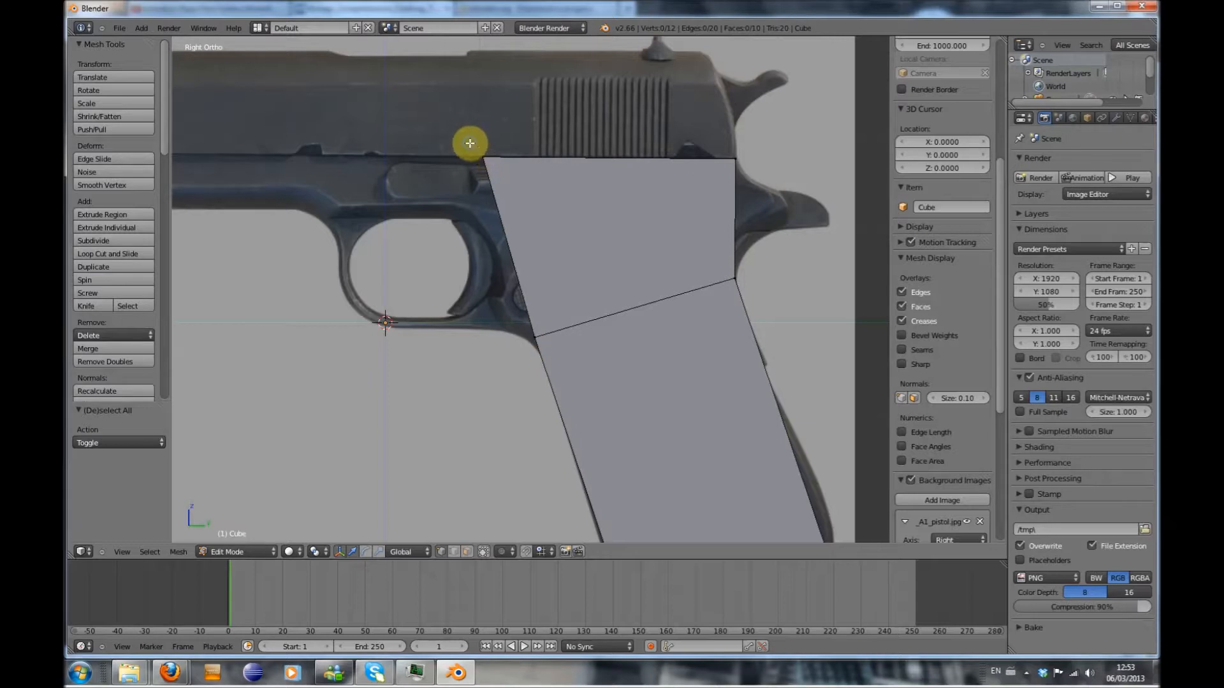
right_click(491, 167)
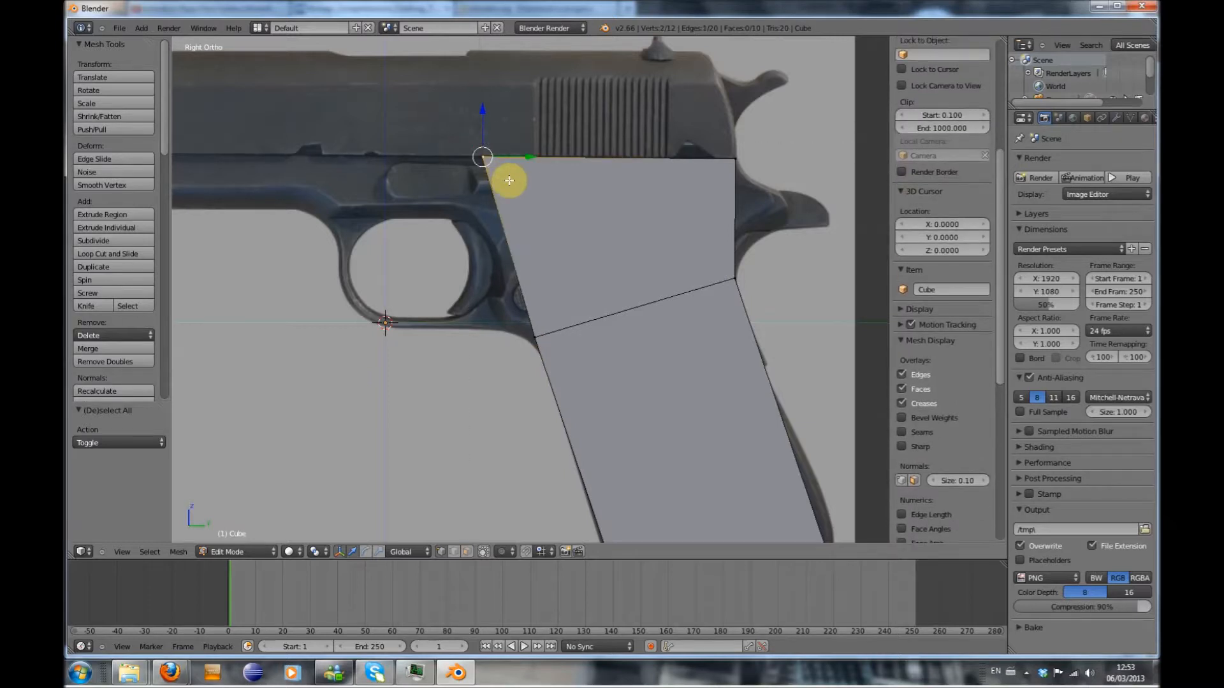
key(g)
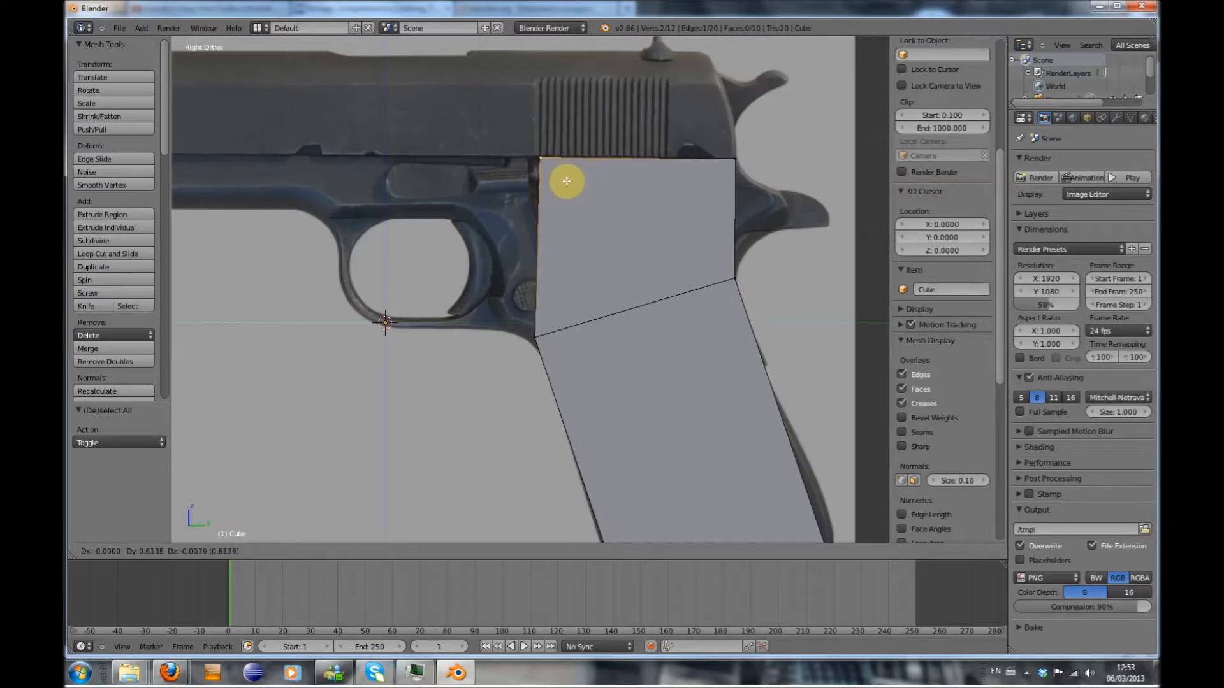
click(563, 183)
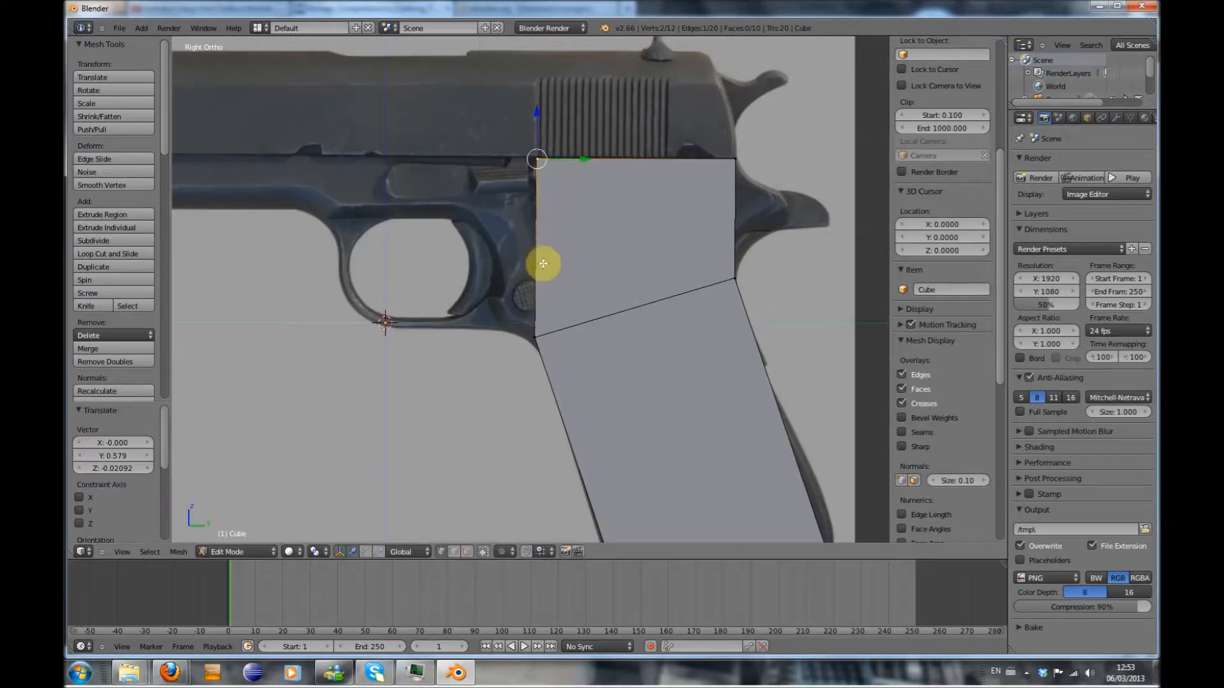
Align the upper block's front vertices vertically by scaling them to 0 along Y
shift+right_click(535, 335)
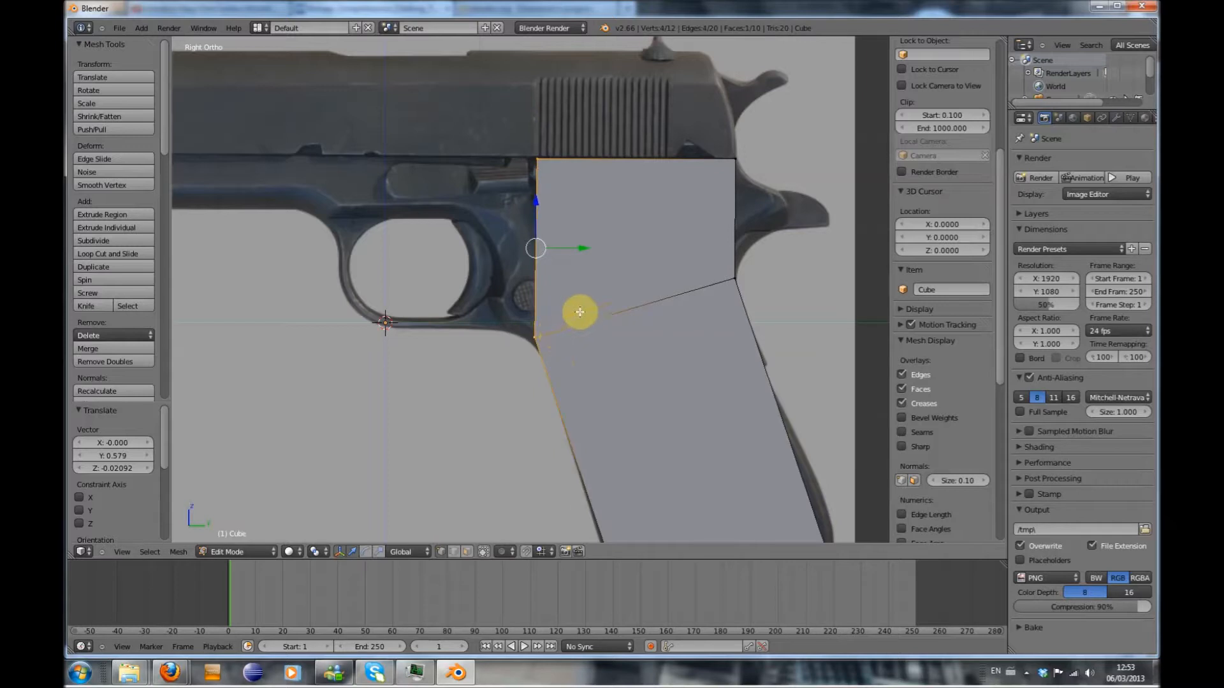
key(s)
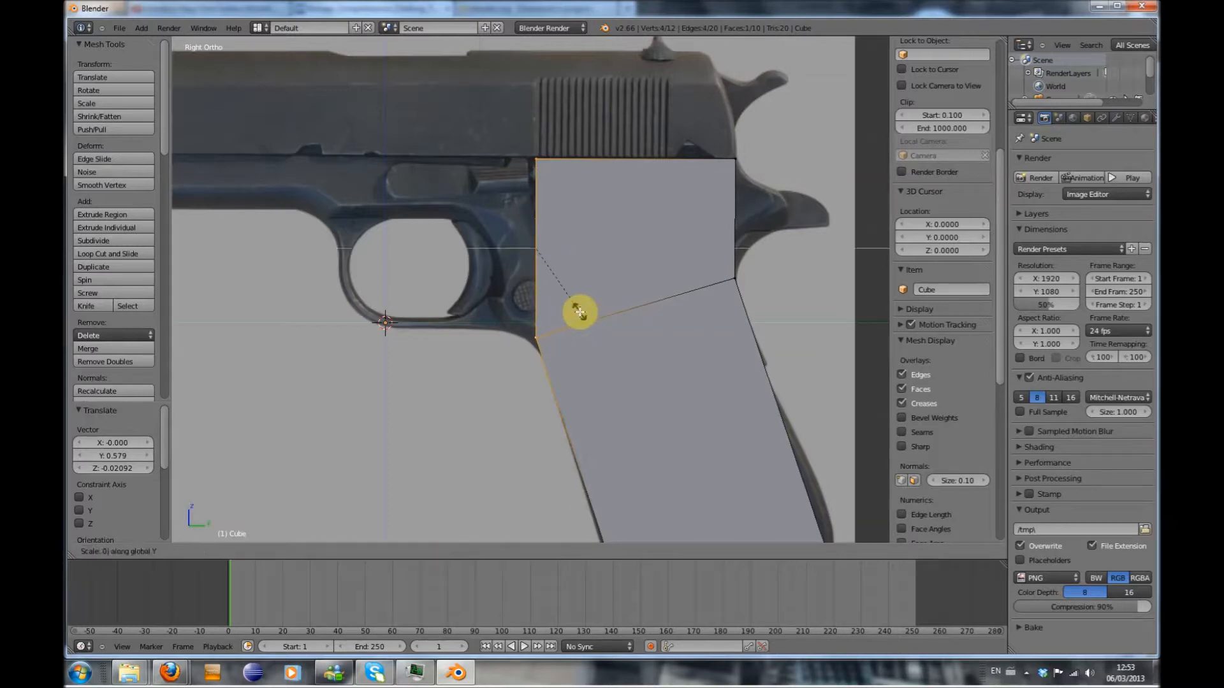
click(595, 270)
Level the upper block's top front and rear vertices by scaling them to 0 along Z
right_click(537, 161)
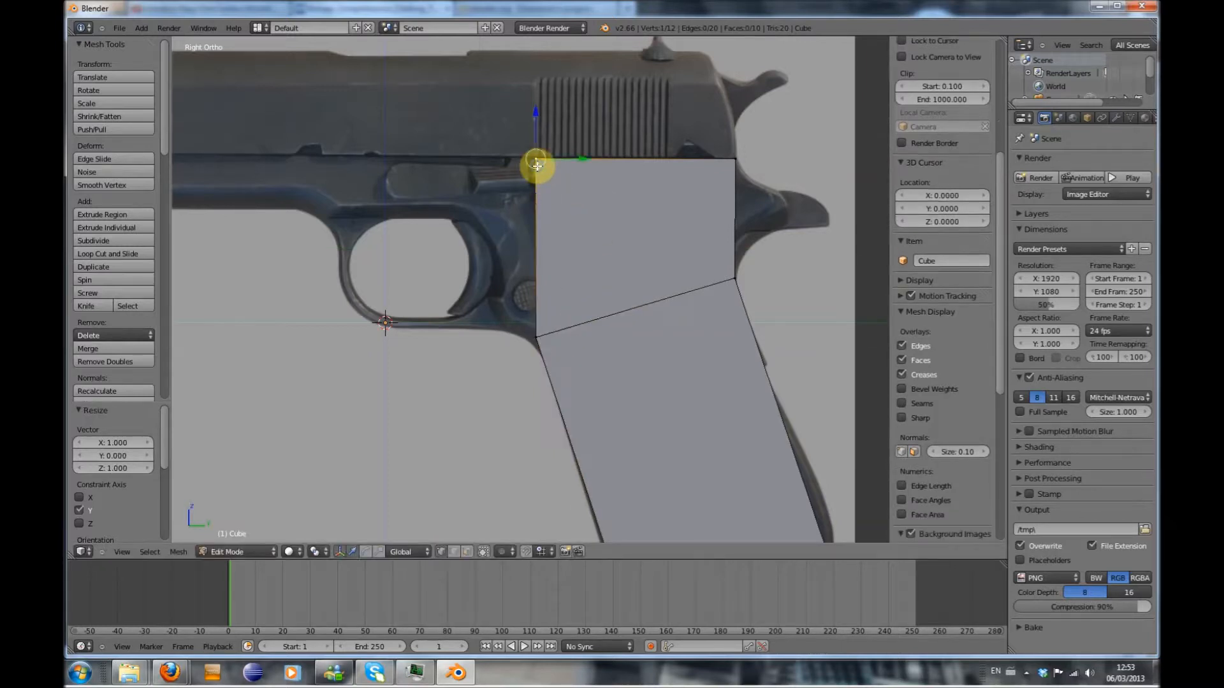
shift+right_click(736, 159)
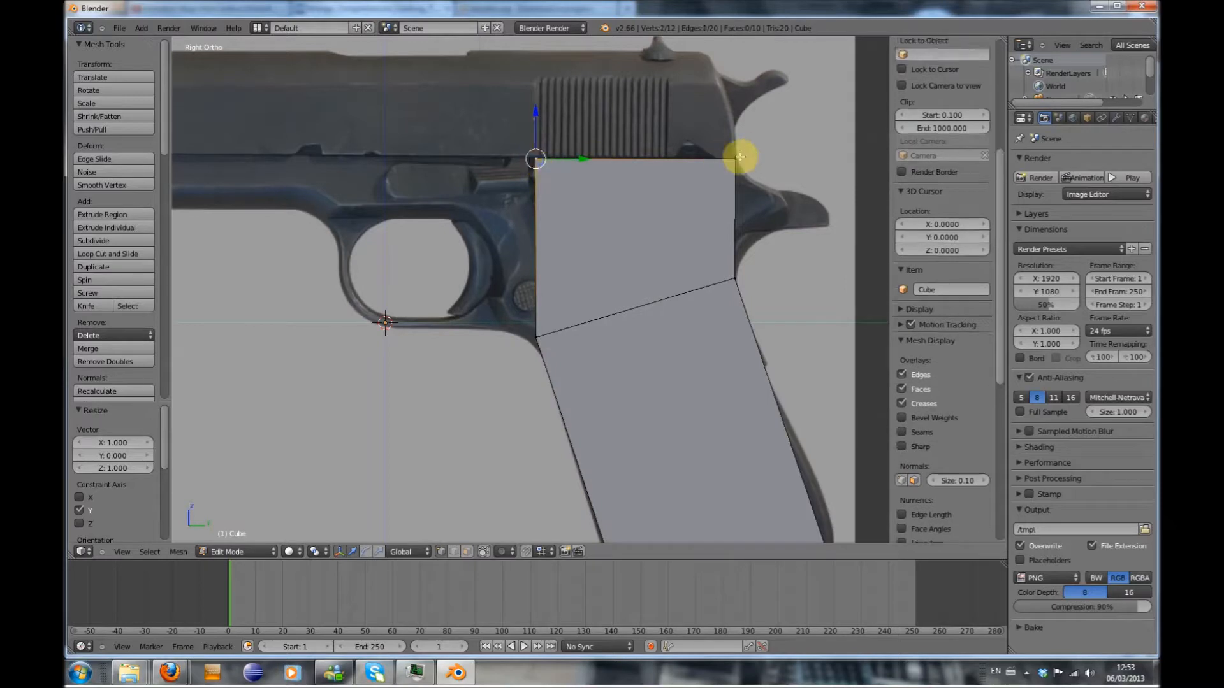
shift+right_click(739, 158)
key(s)
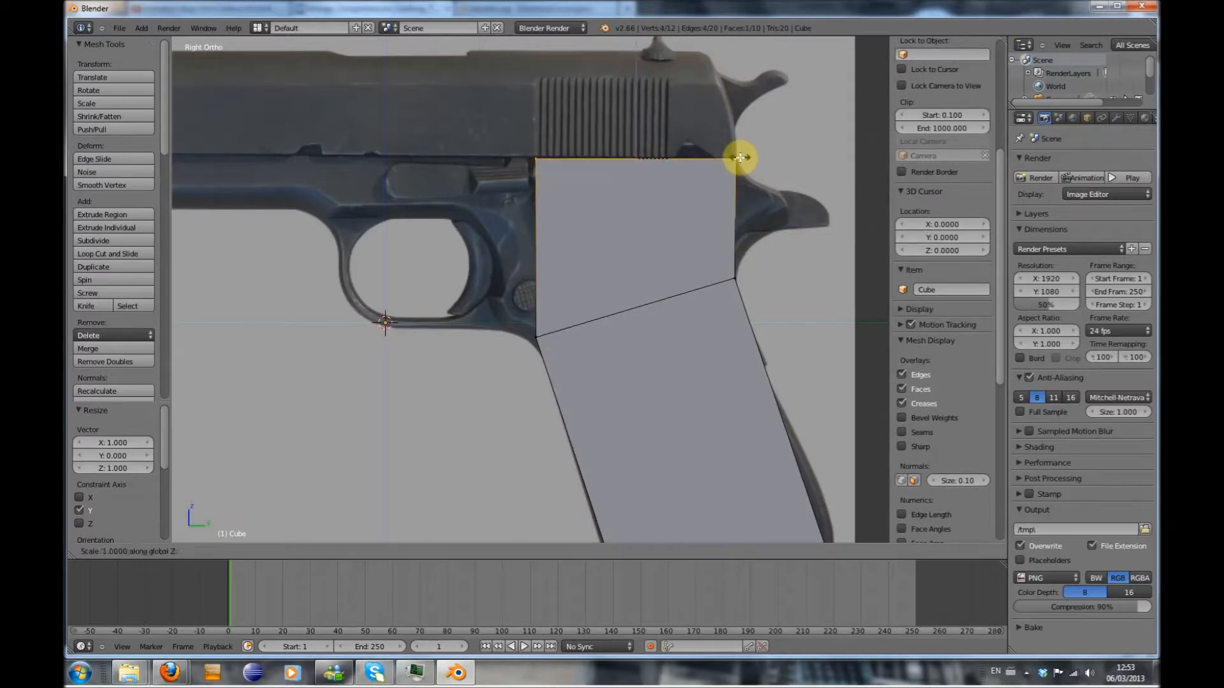
key(Return)
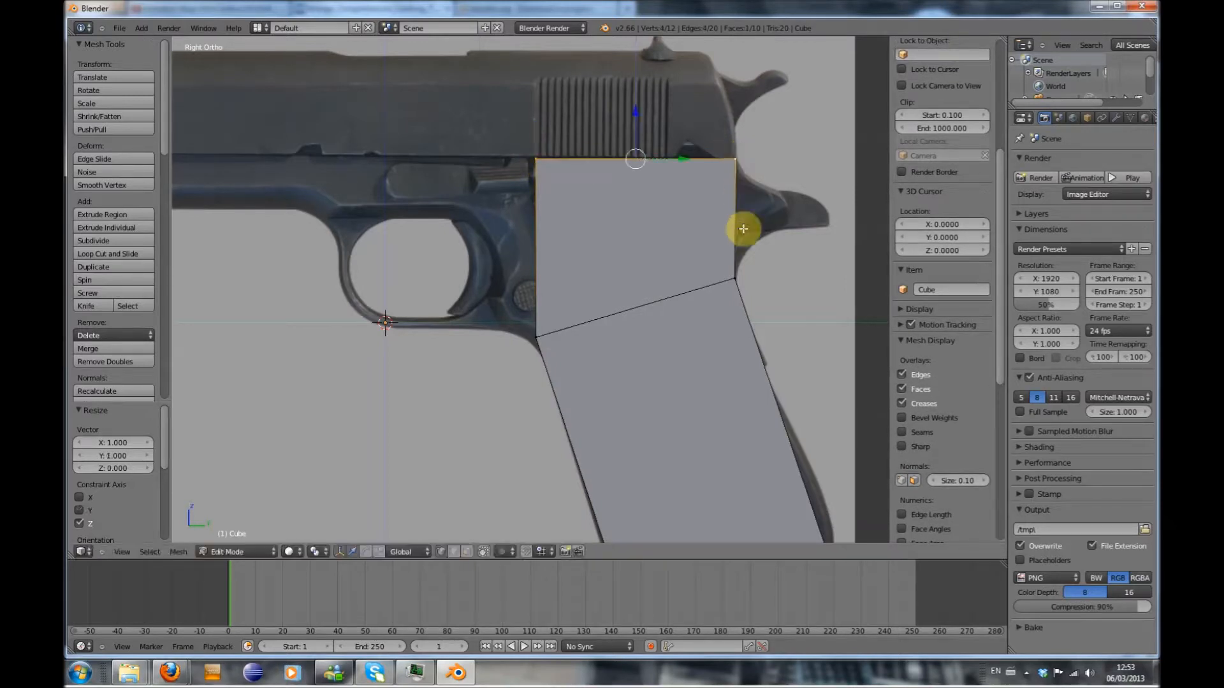
Extrude the upper block's rear face about 1.00 along Y to the tip of the grip safety's tang
right_click(737, 278)
shift+right_click(736, 157)
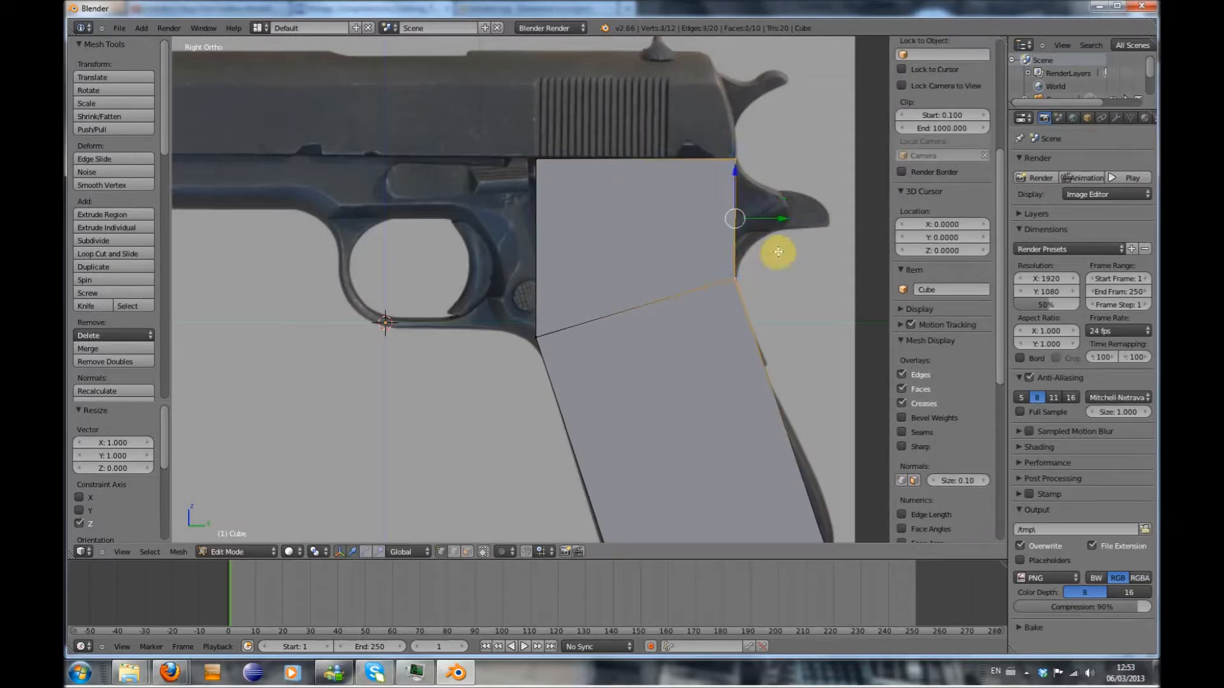
key(e)
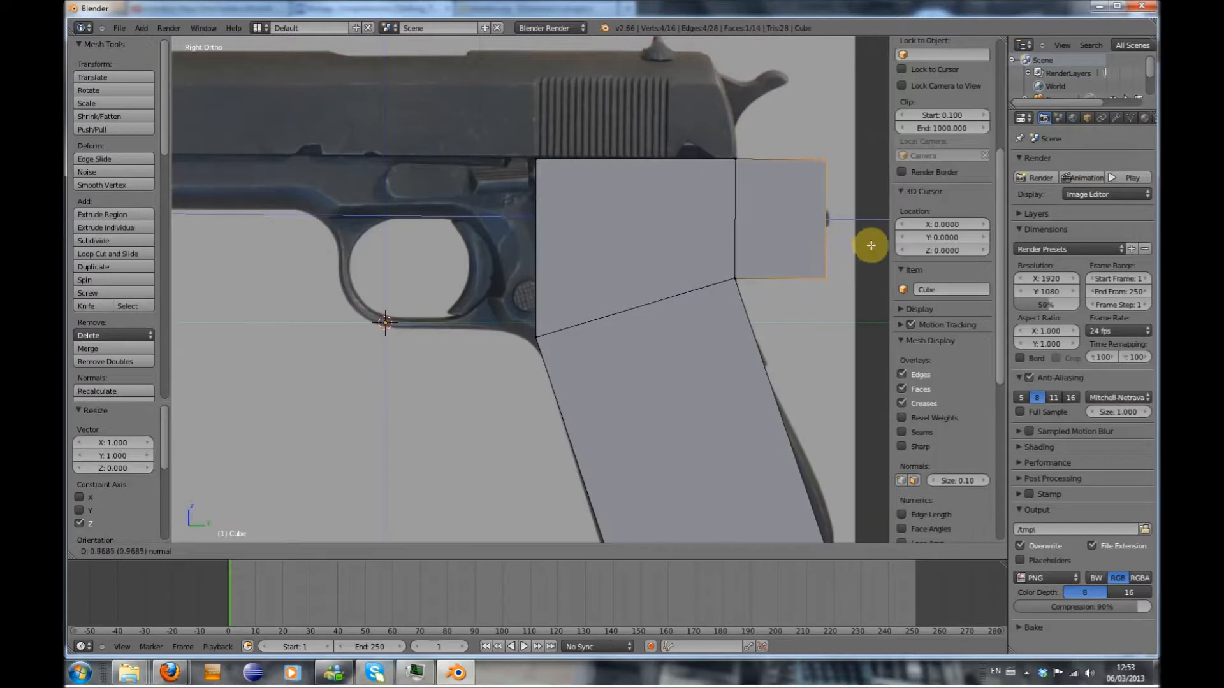
click(872, 245)
Scale the extruded tang's end face to about 0.22 and check the taper from the front
key(s)
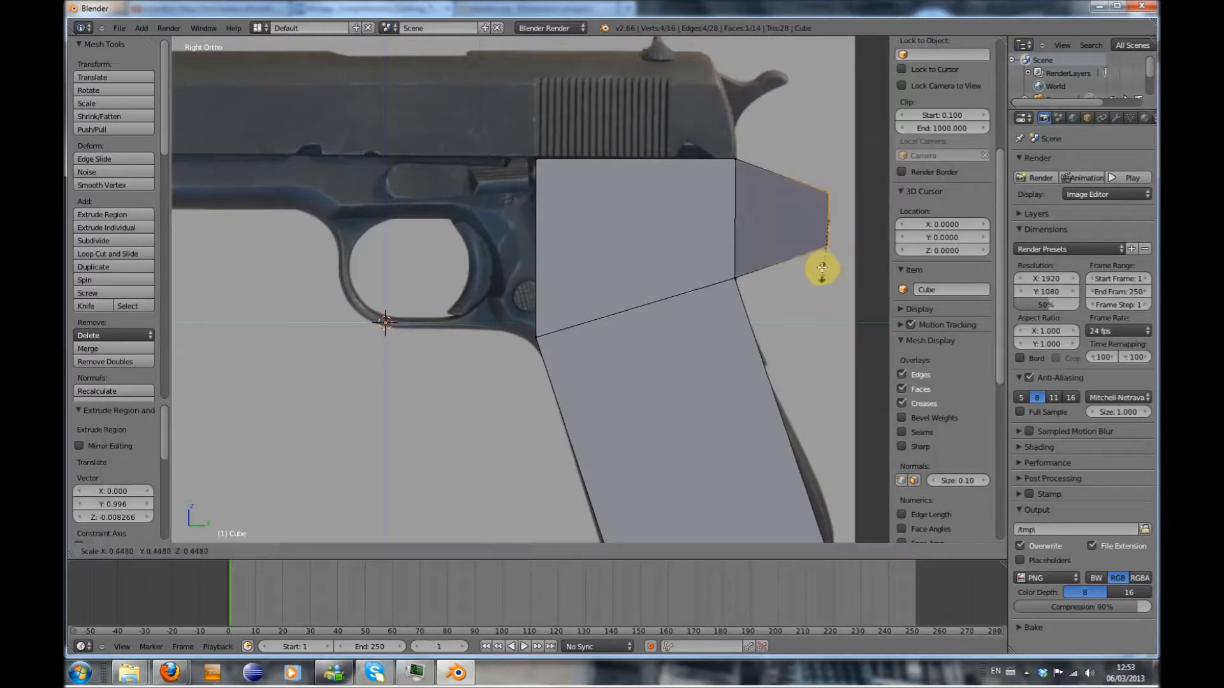
click(823, 246)
middle_drag(825, 279, 740, 334)
key(KP_1)
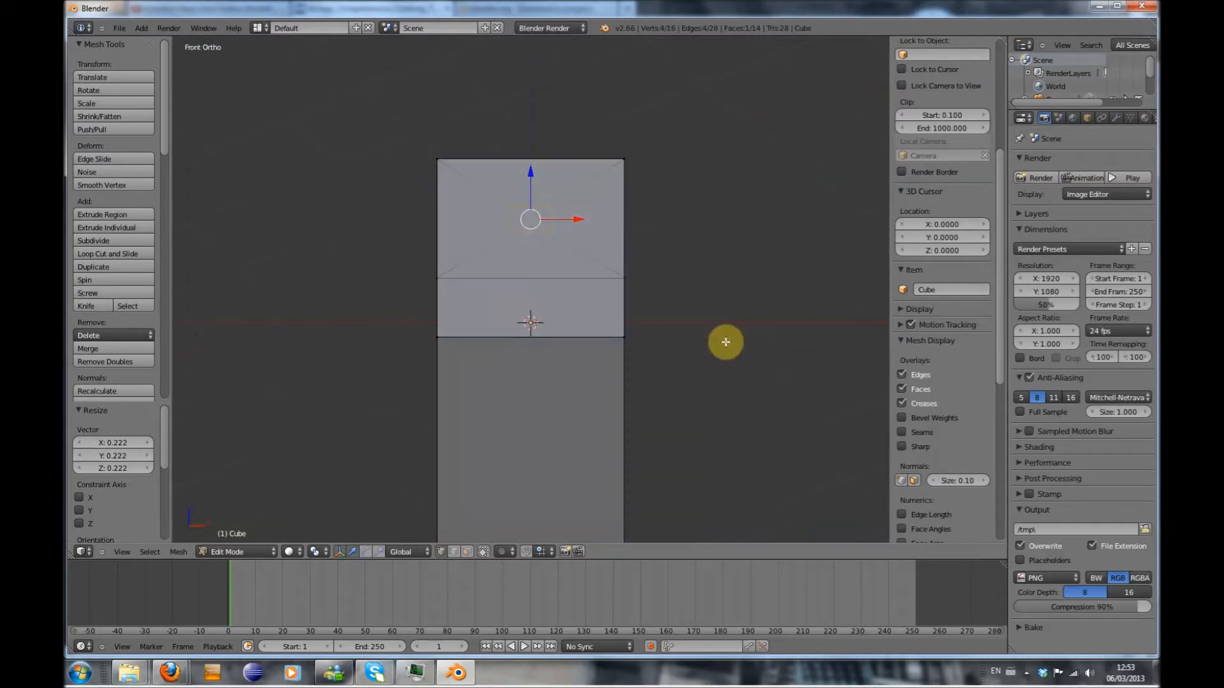
In the right view, add a centered loop cut across the tapered tang and show the mesh in wireframe
key(KP_3)
key(ctrl+r)
click(779, 249)
right_click(779, 250)
key(z)
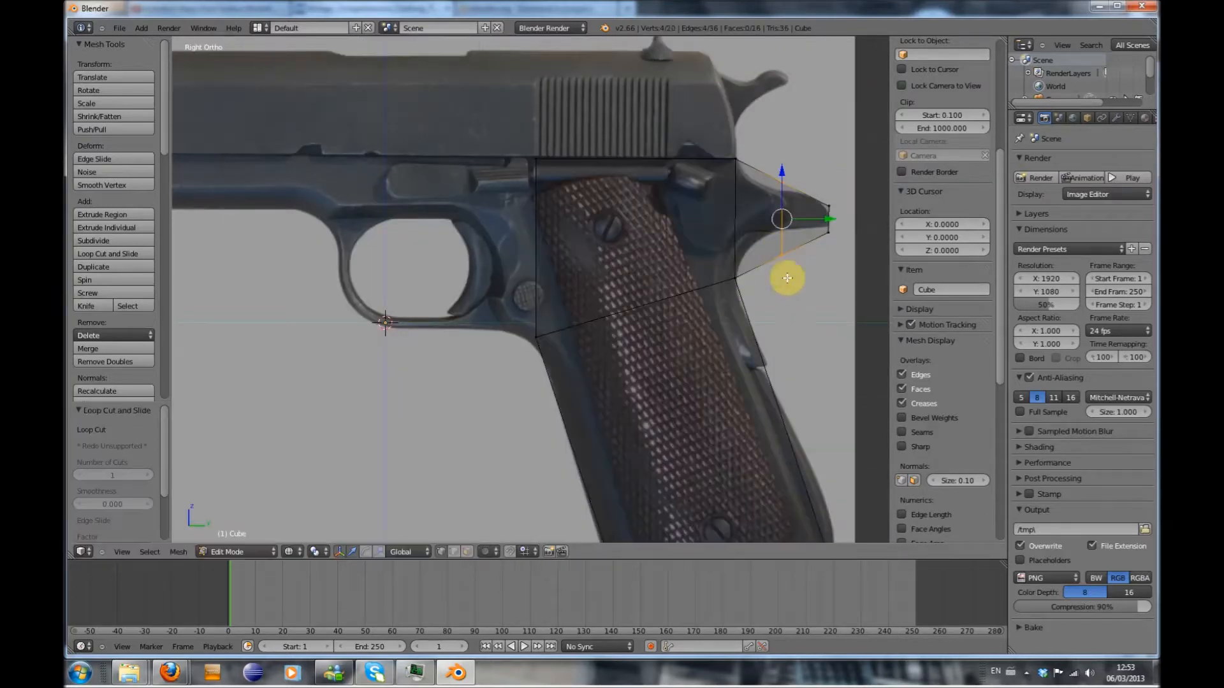
Scale the new tang loop to about 0.57 and move it about 0.105 along Z to match the photo
key(s)
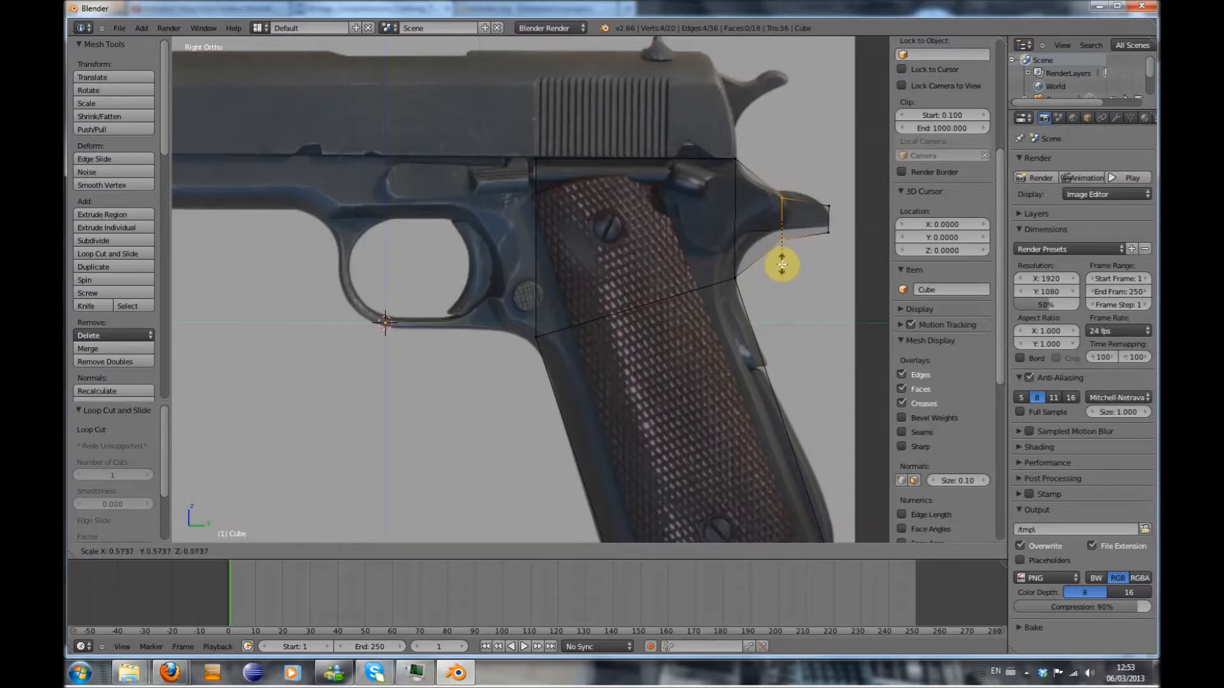
click(781, 263)
key(g)
key(z)
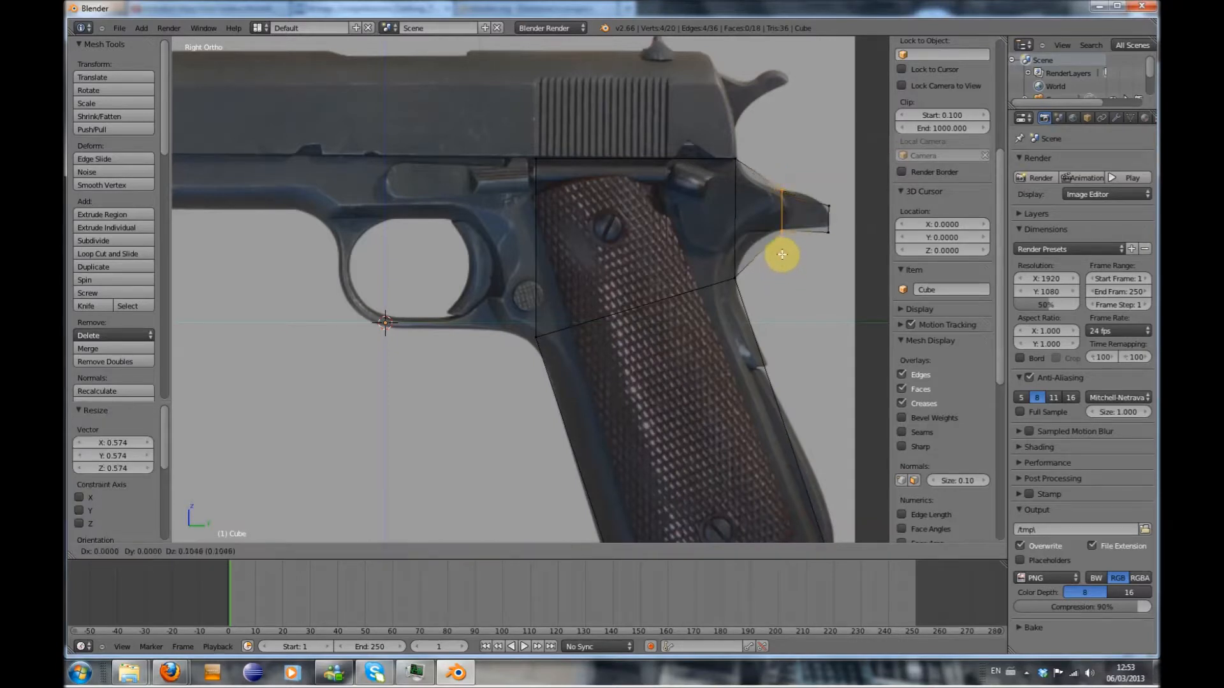
click(781, 255)
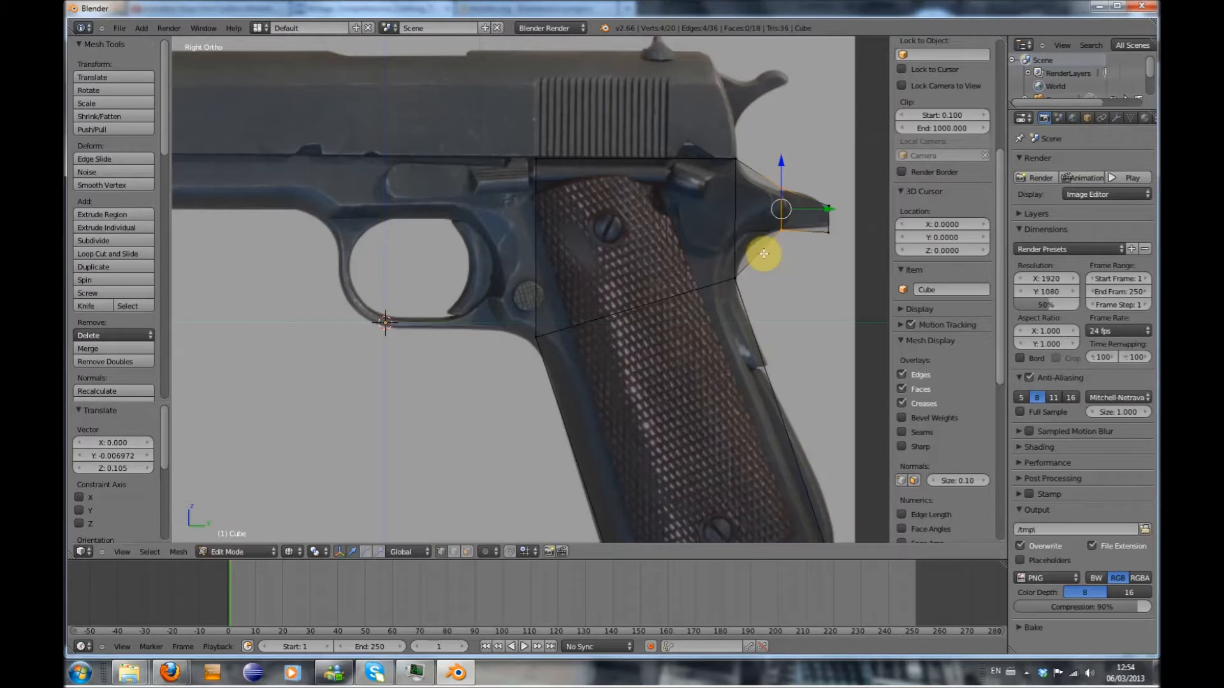
Add a centered loop cut between the upper frame block and the tang's existing middle loop
right_click(784, 189)
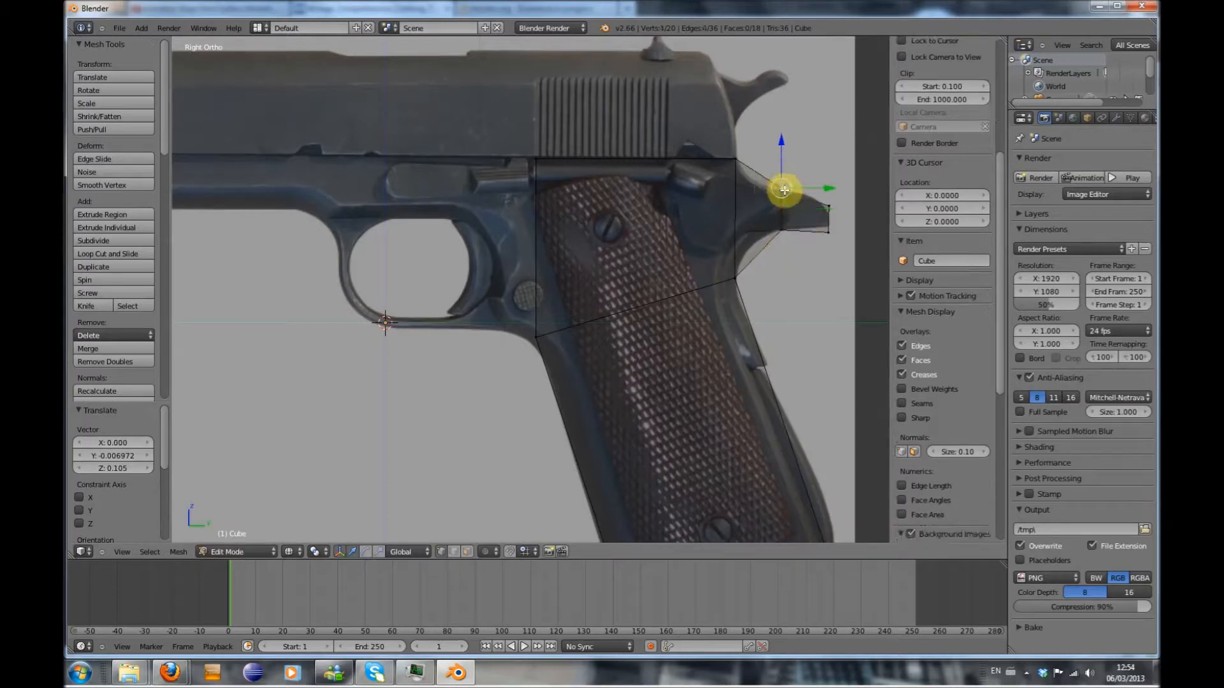
key(ctrl+r)
click(757, 228)
click(758, 228)
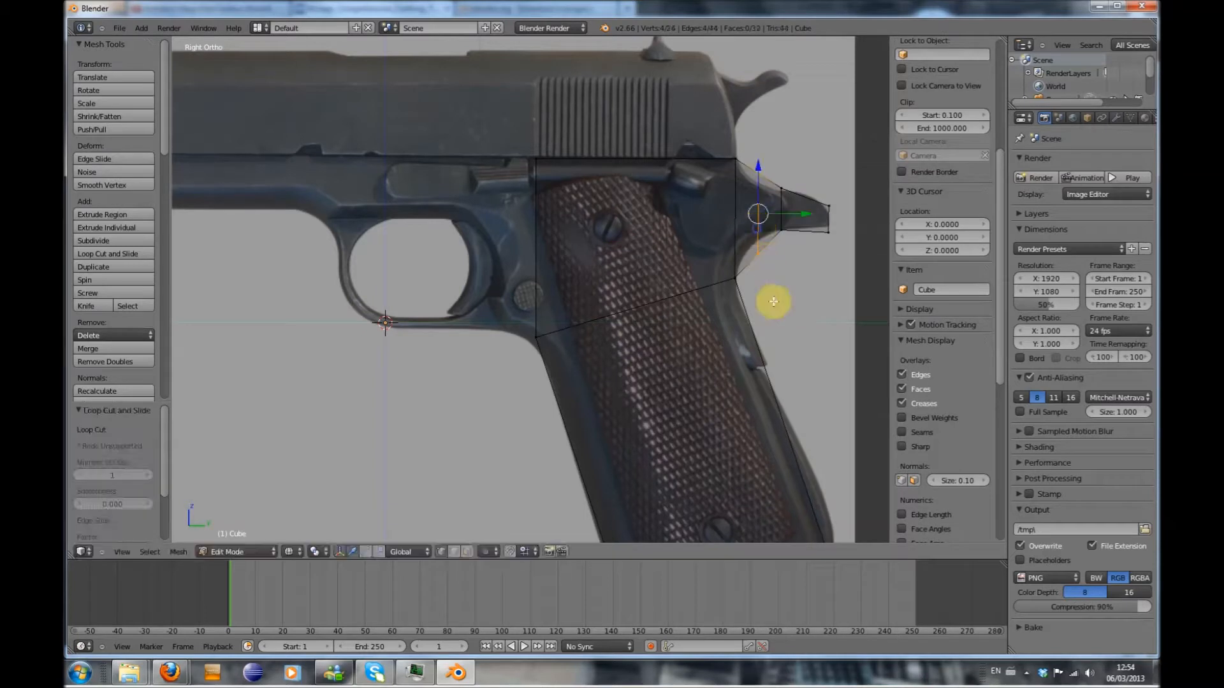
Scale the new loop to about 0.735 and move it about -0.028 along Y and 0.049 along Z to follow the photo
key(s)
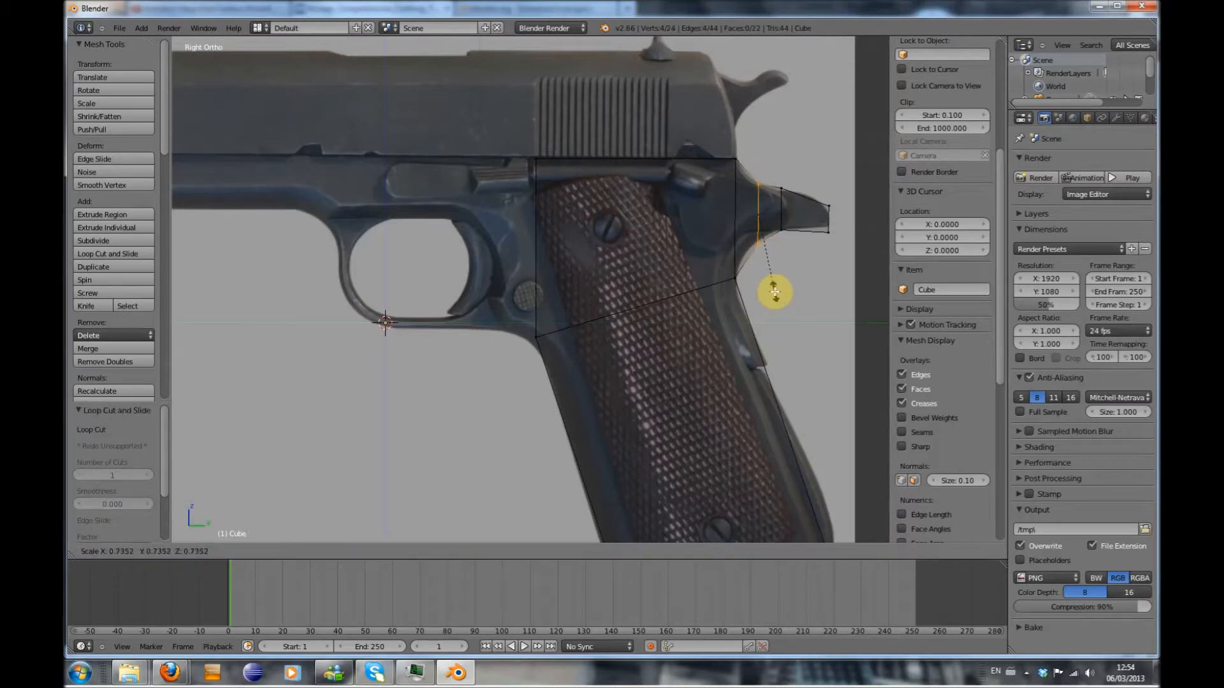
click(775, 292)
key(g)
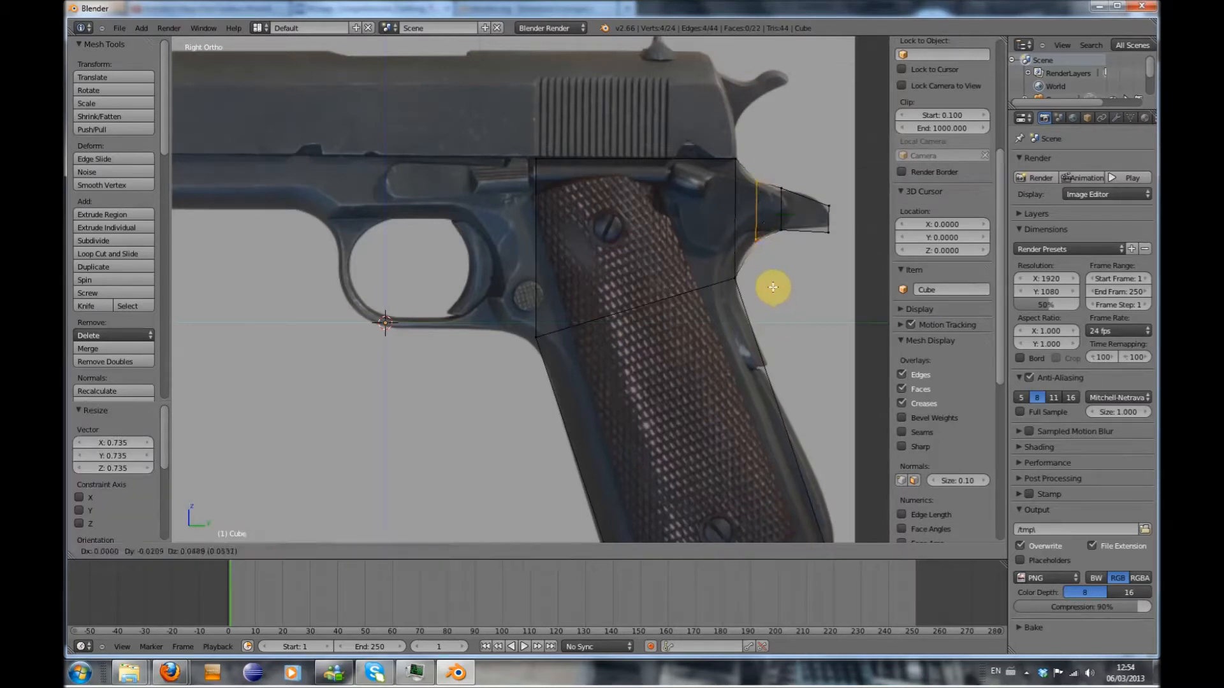
click(772, 288)
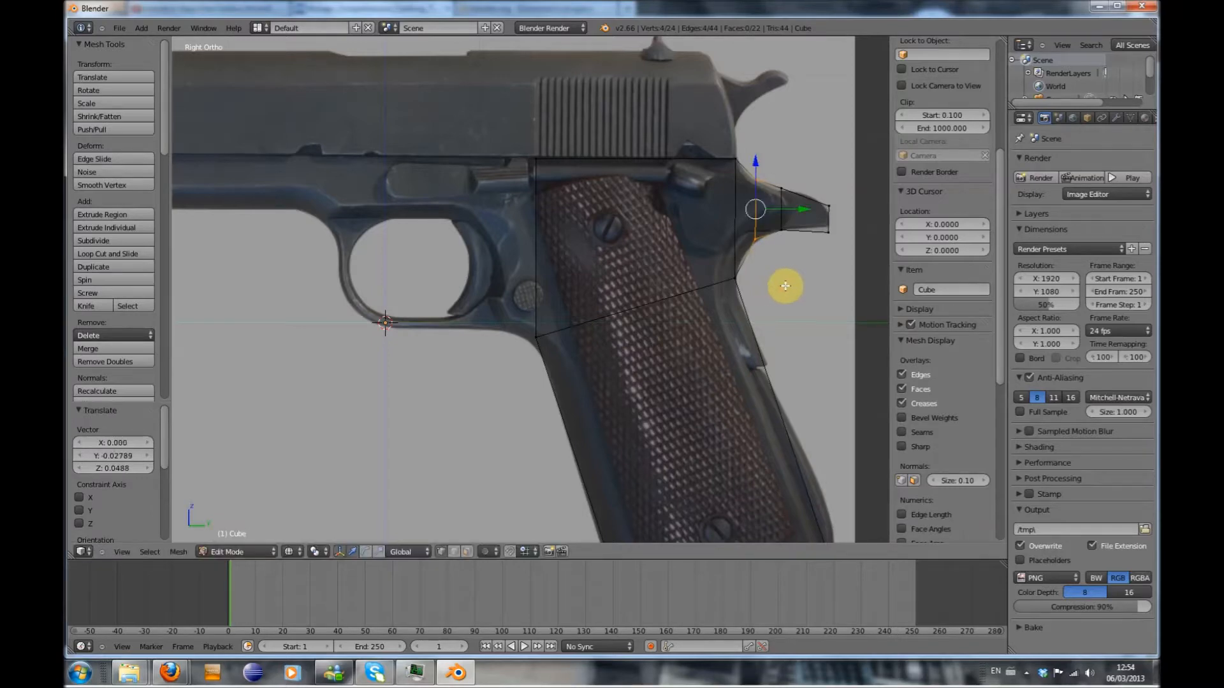
Switch to solid shading and widen the tang's loop nearest the frame block to about 1.71 along X
key(Tab)
middle_drag(816, 266, 719, 342)
key(z)
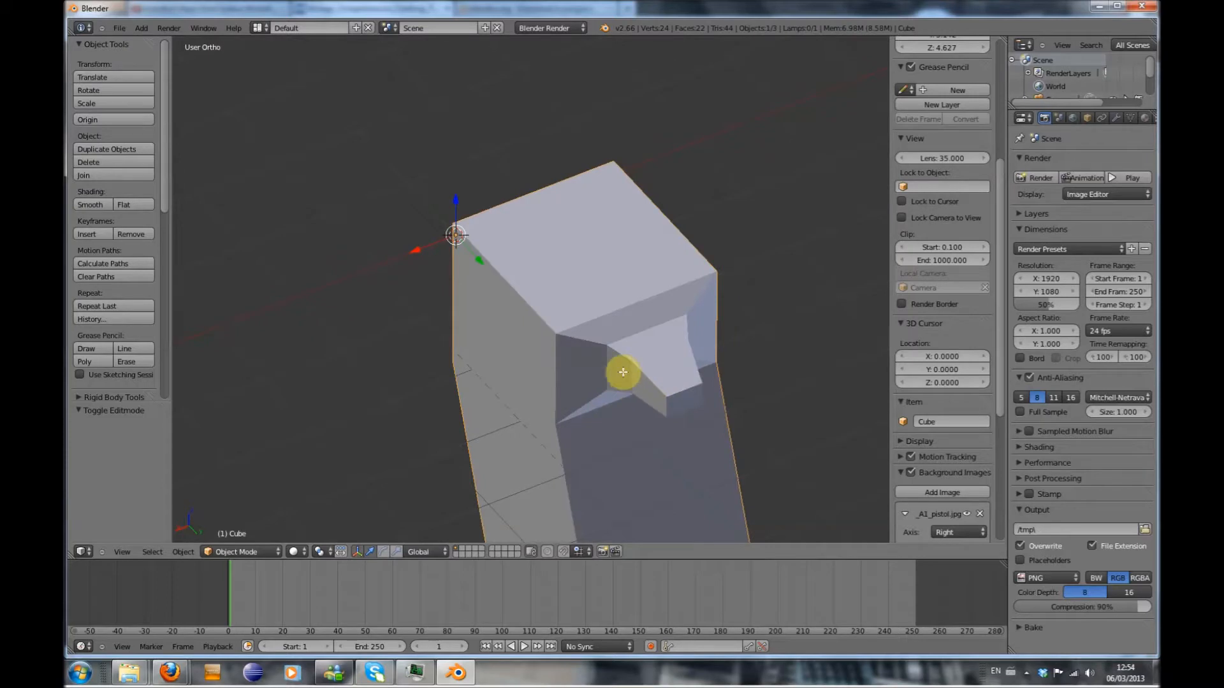
key(Tab)
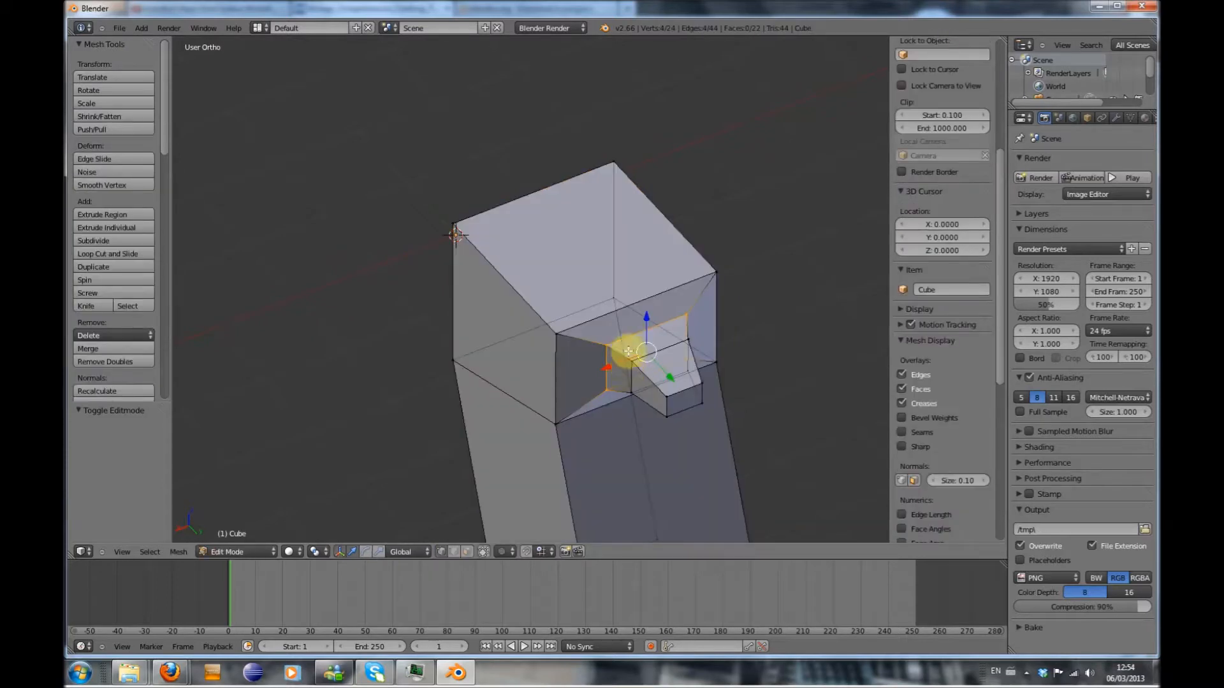
key(s)
key(x)
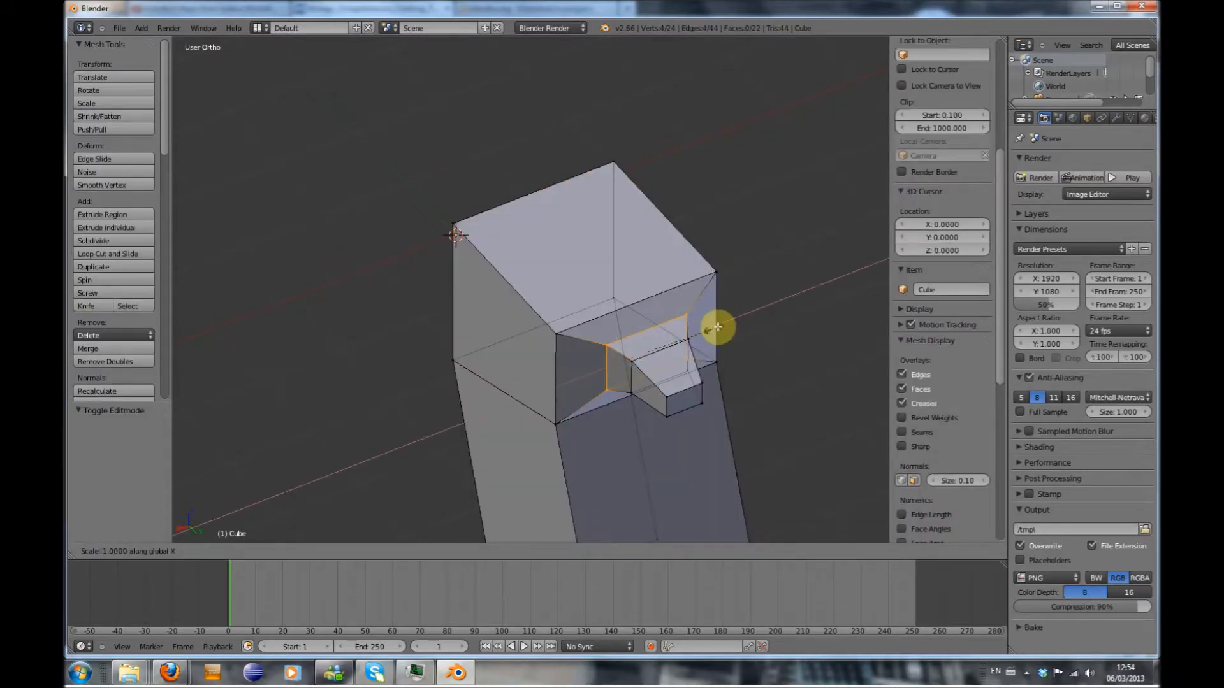
click(764, 318)
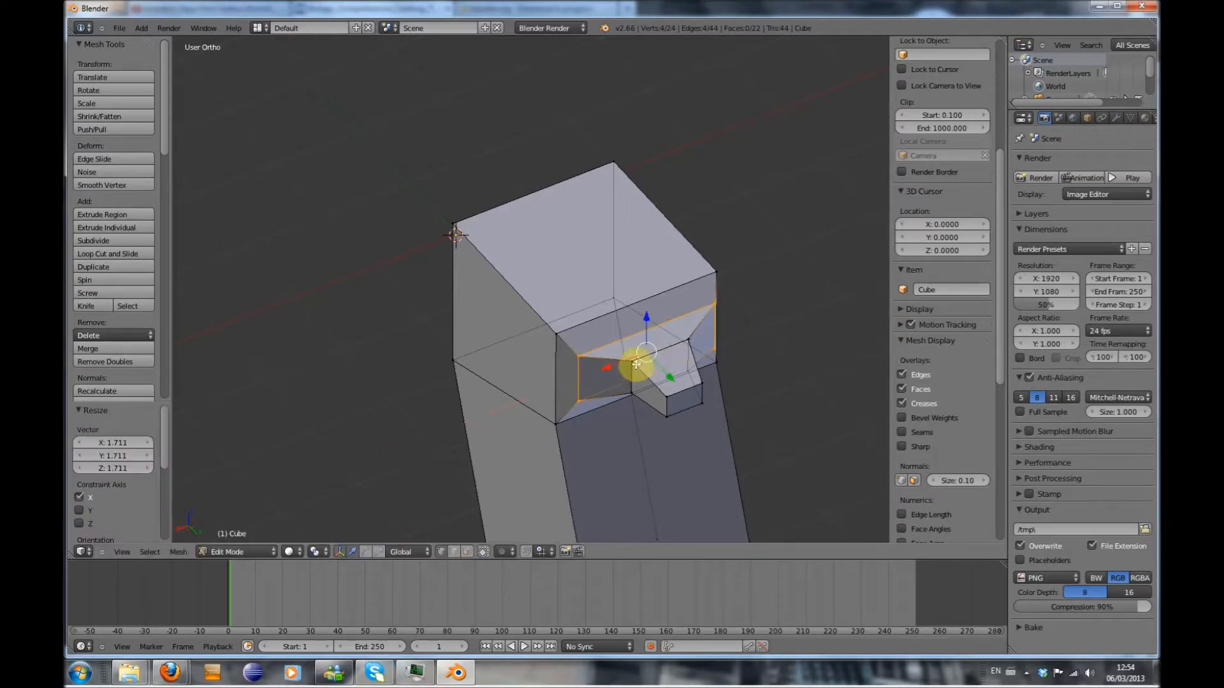
Widen the tang's next loop toward the tip along X so the tang tapers more gradually
key(a)
alt+right_click(691, 350)
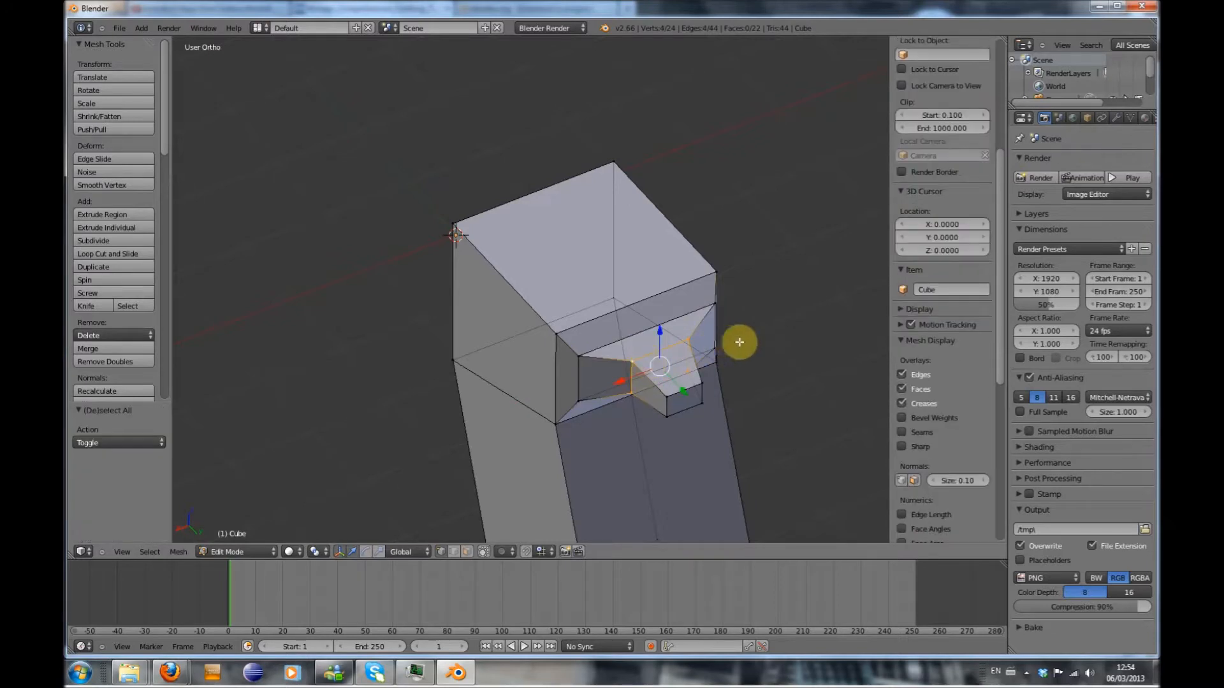
key(s)
key(x)
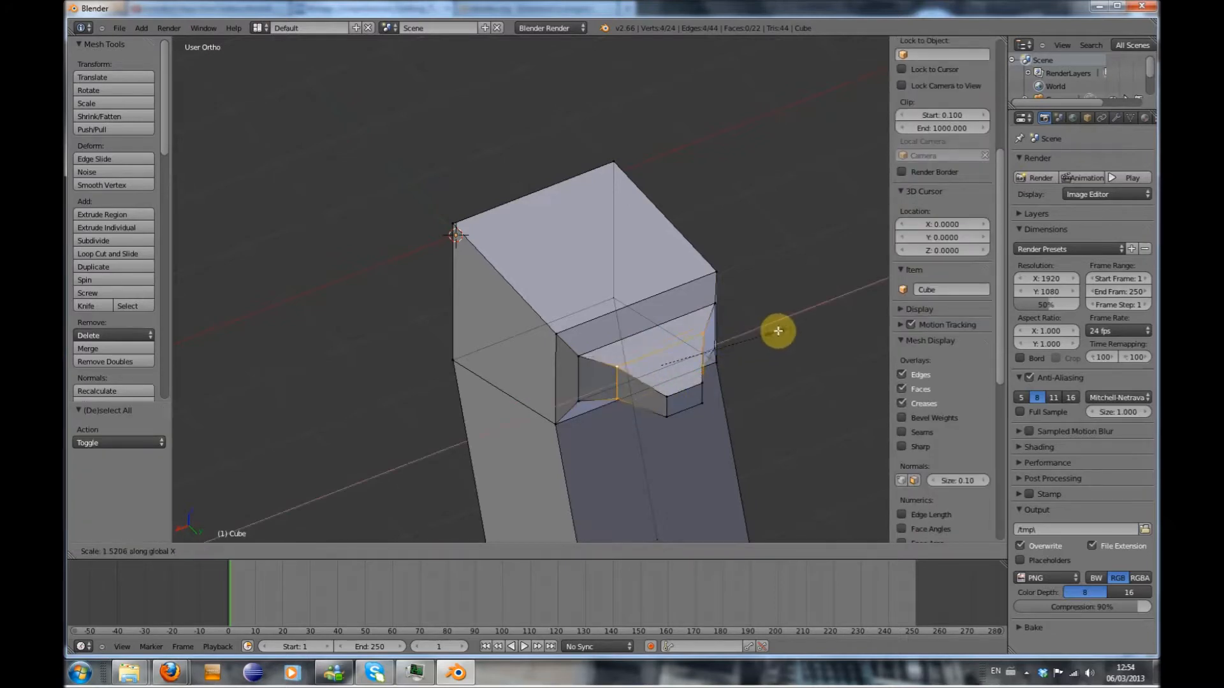
click(806, 314)
Scale the face at the tang's tip to about 2.05 along X
key(a)
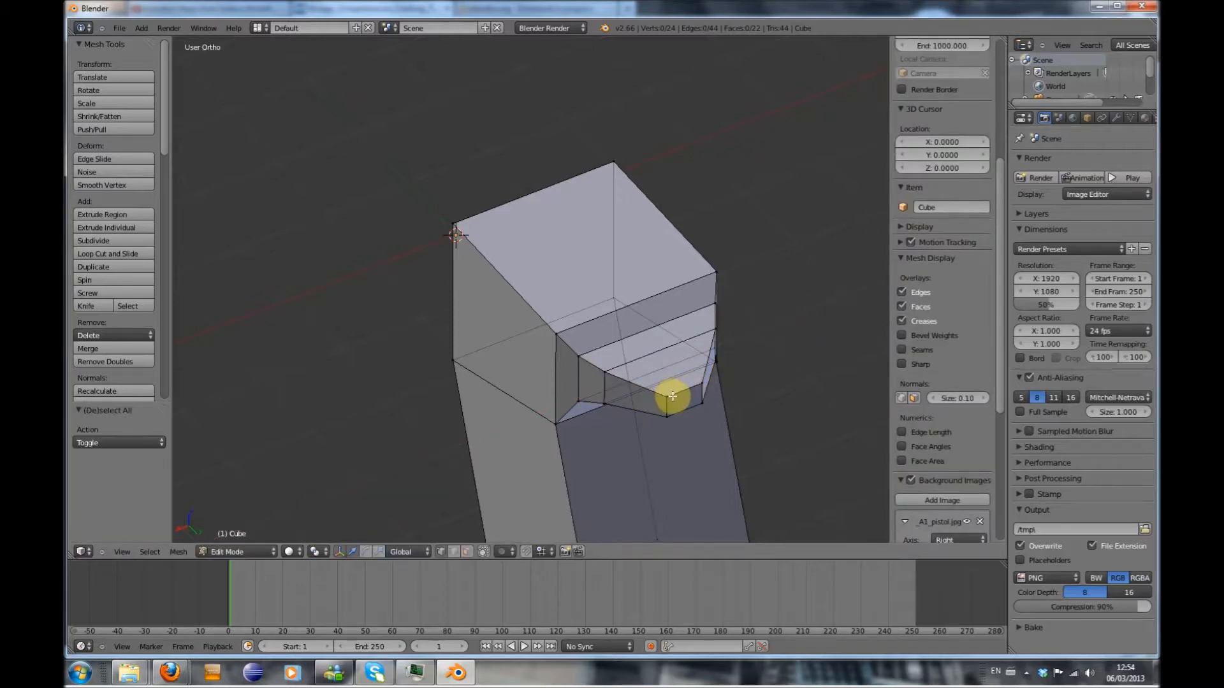
right_click(676, 400)
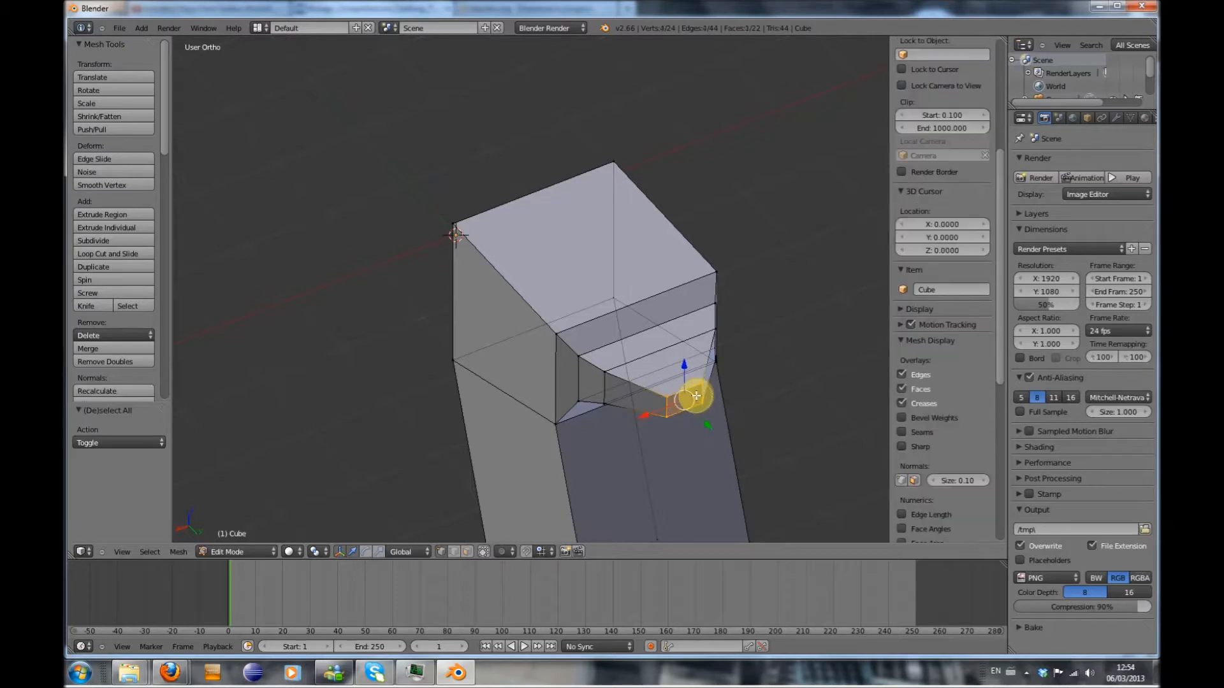
key(s)
key(x)
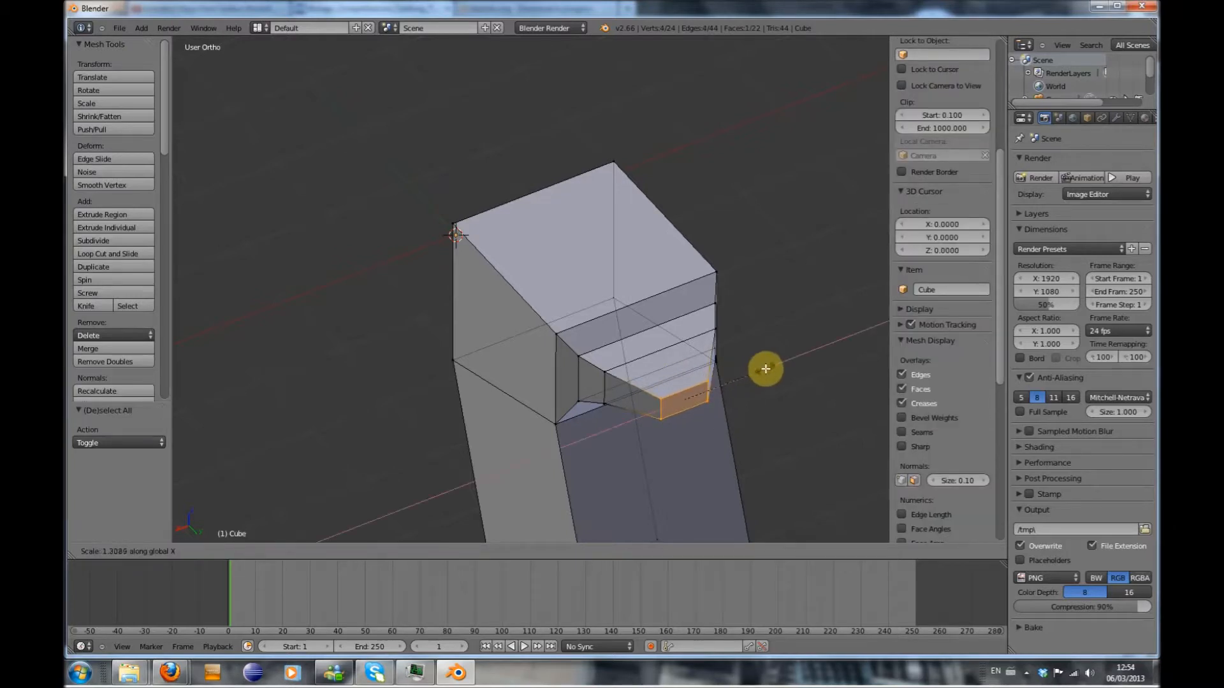
click(811, 351)
Inspect the widened tang from several angles and preview the mesh with level 2 subdivision
middle_drag(692, 470, 705, 429)
key(KP_1)
key(KP_3)
middle_drag(737, 343, 704, 352)
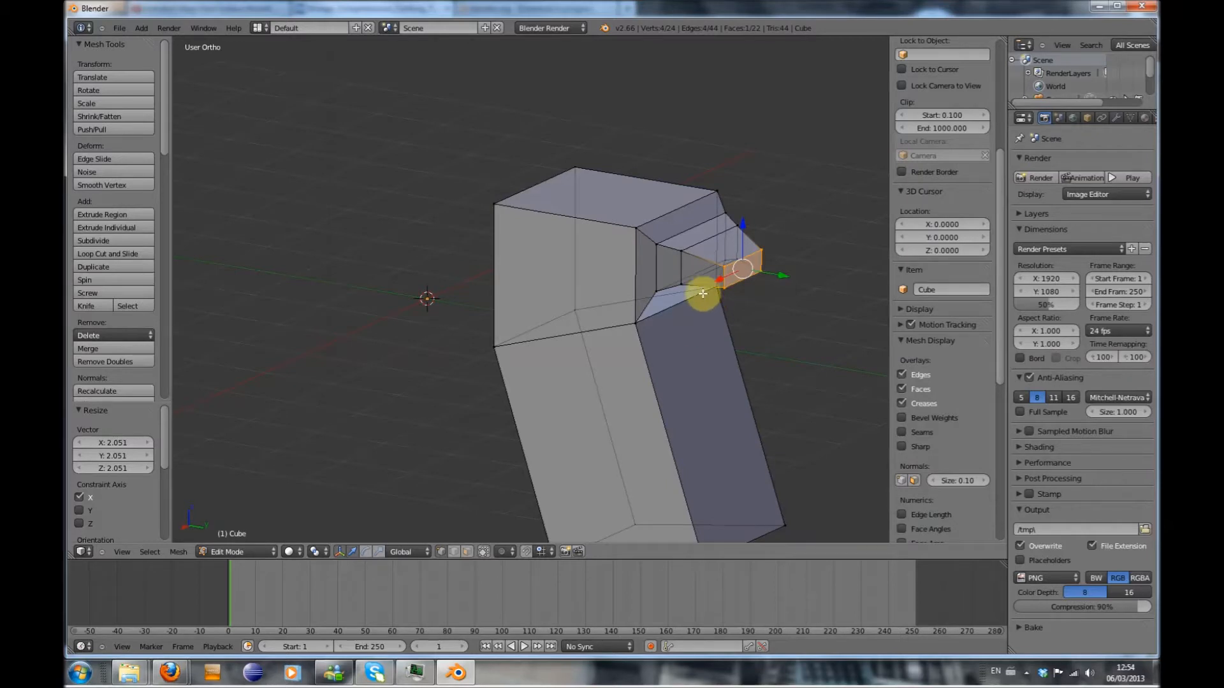
middle_drag(648, 316, 710, 323)
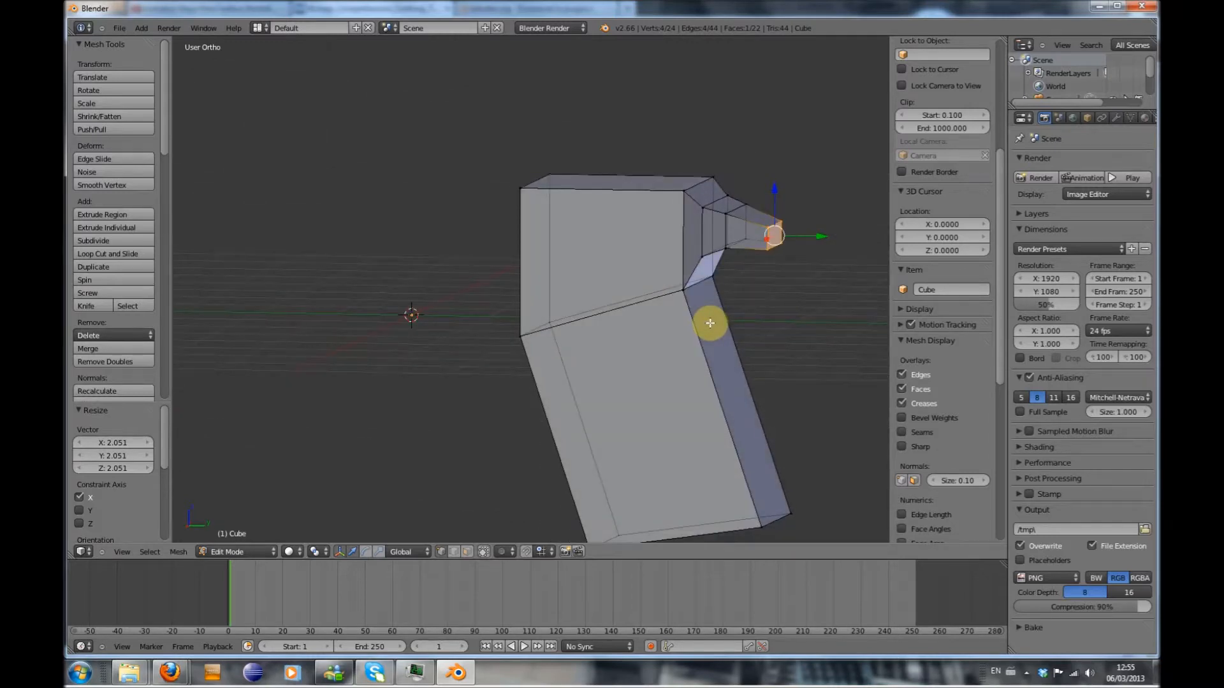
key(ctrl+1)
middle_drag(735, 399, 689, 405)
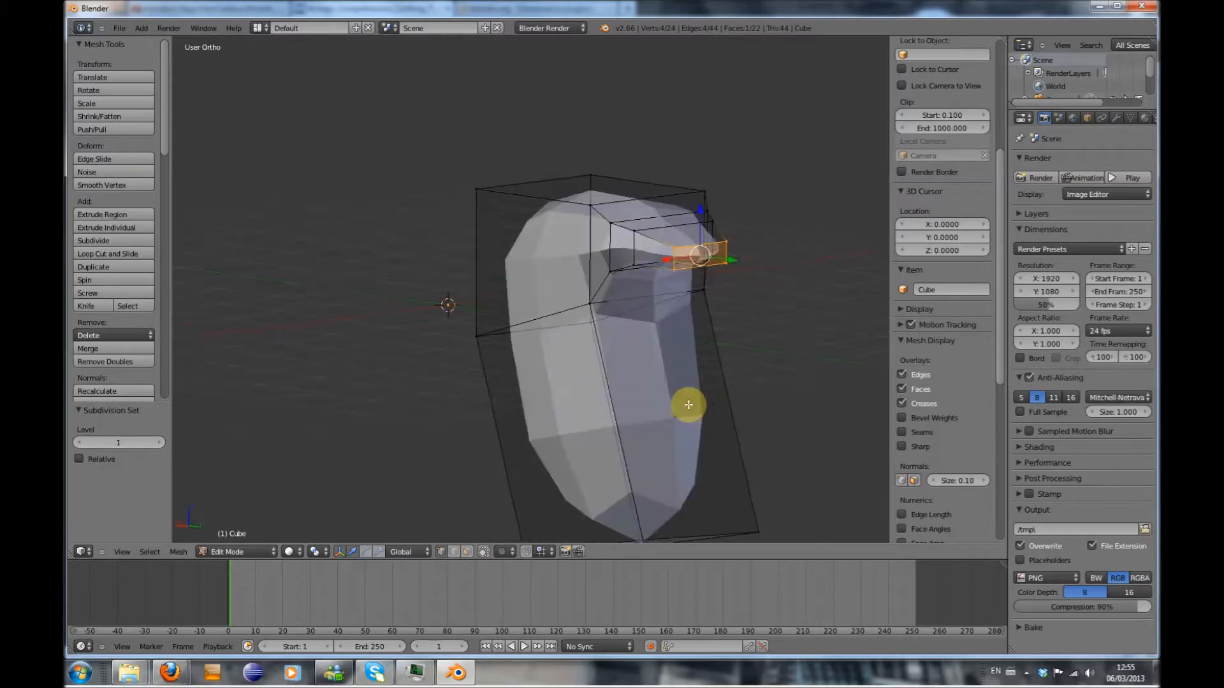
key(ctrl+2)
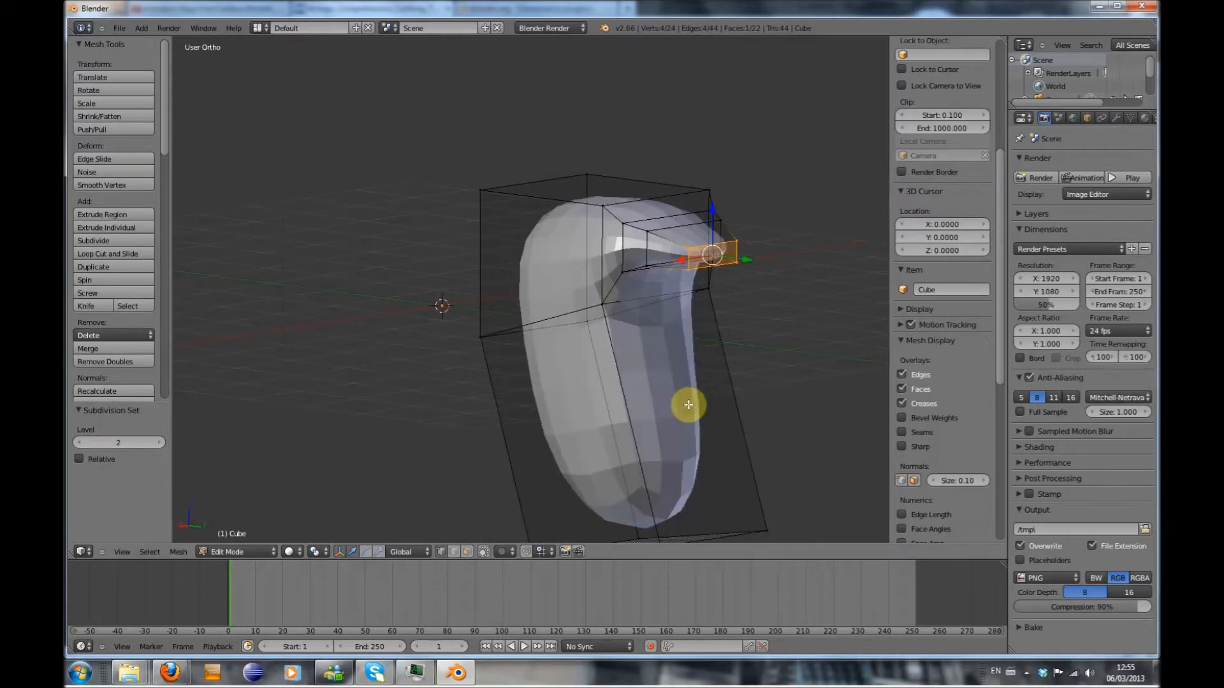
Apply smooth shading to the whole mesh and compare the subdivided shape with the photo in the right view
key(a)
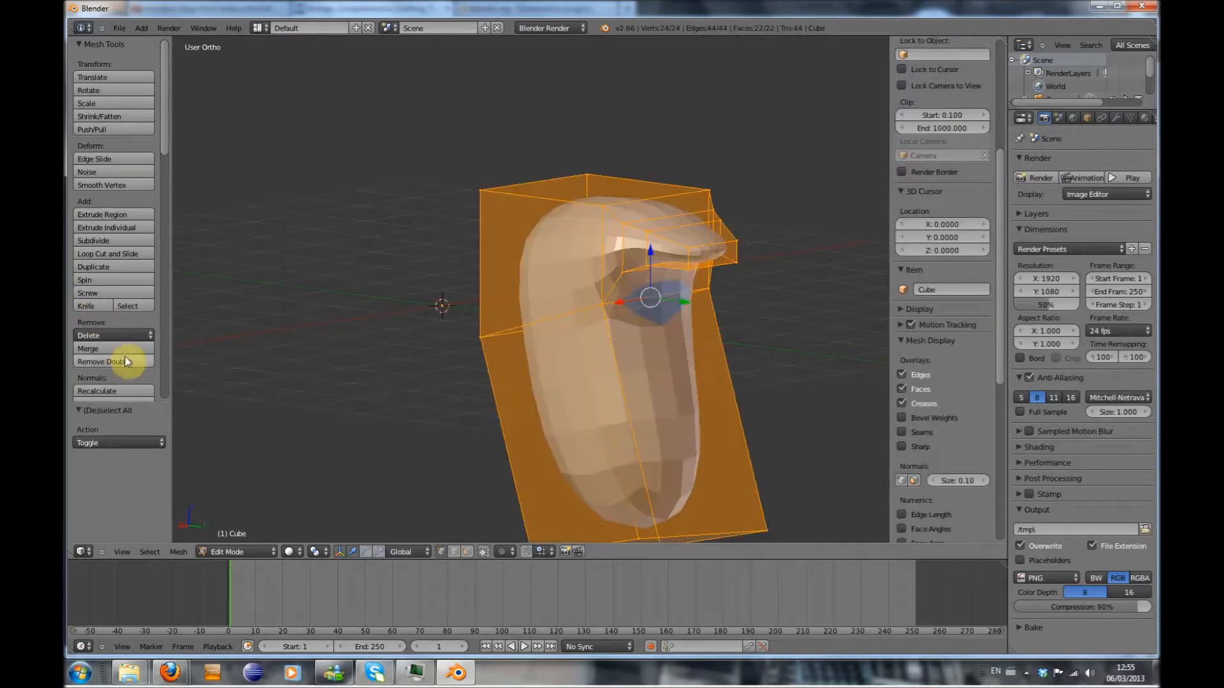
scroll(131, 382, down, 3)
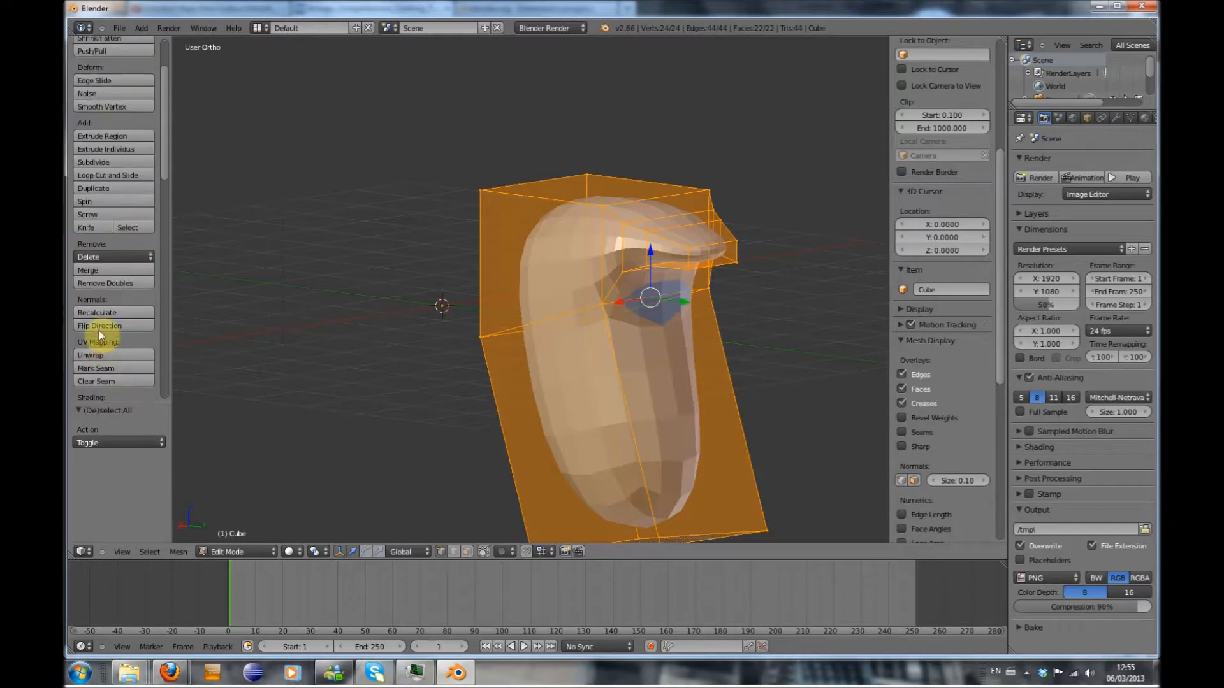
scroll(104, 324, down, 2)
click(99, 359)
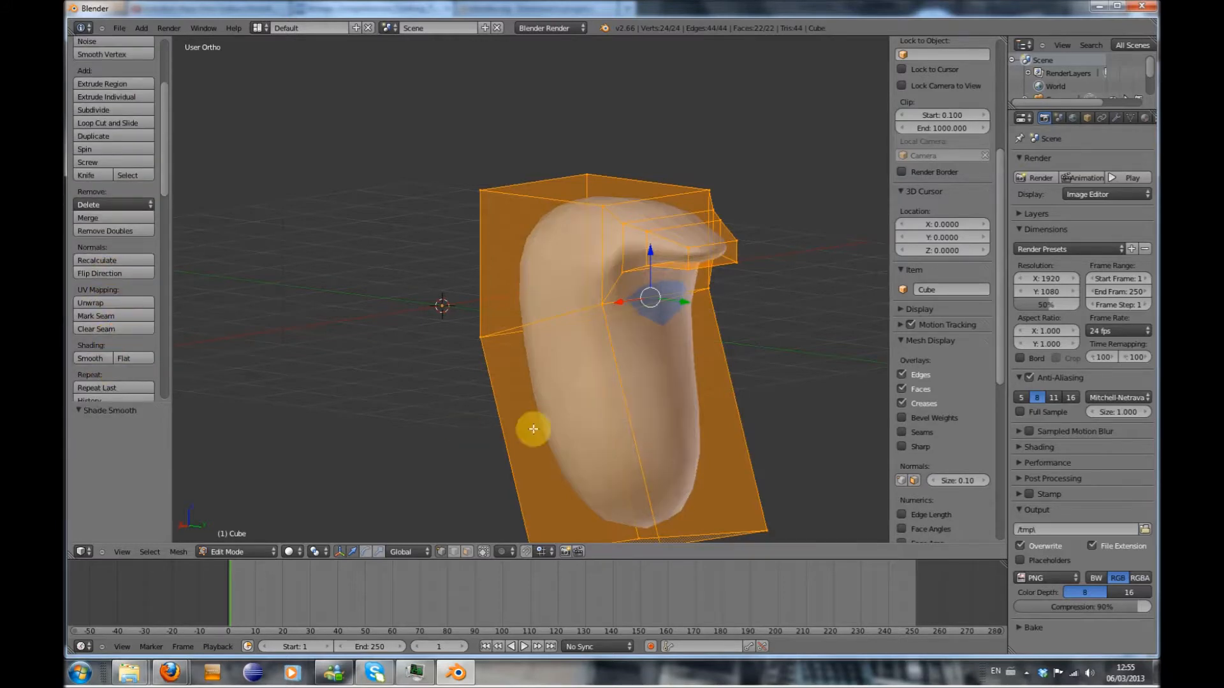
middle_drag(642, 430, 687, 429)
key(Tab)
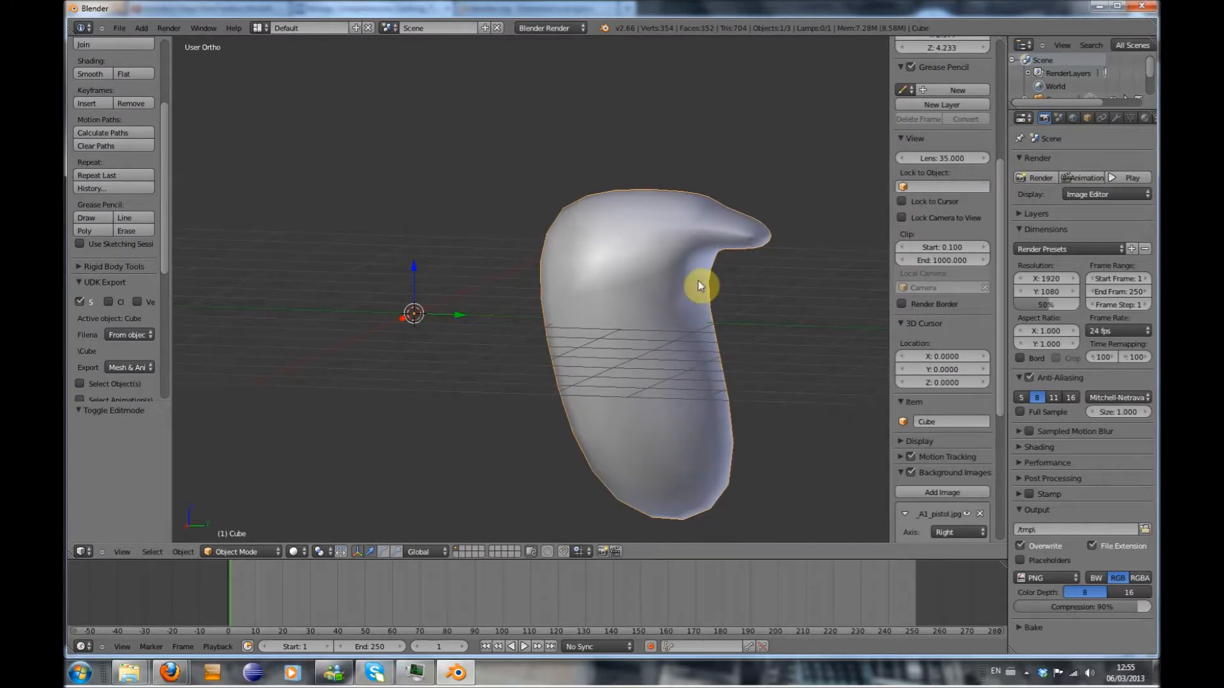
scroll(676, 319, down, 3)
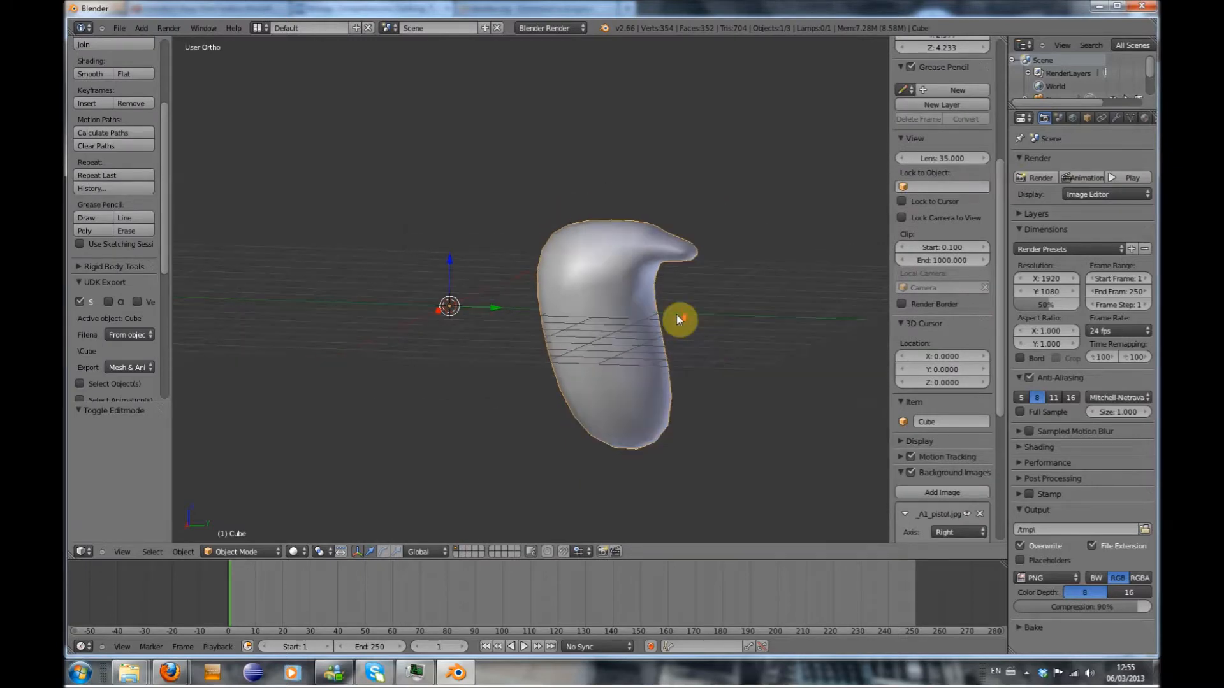
key(KP_3)
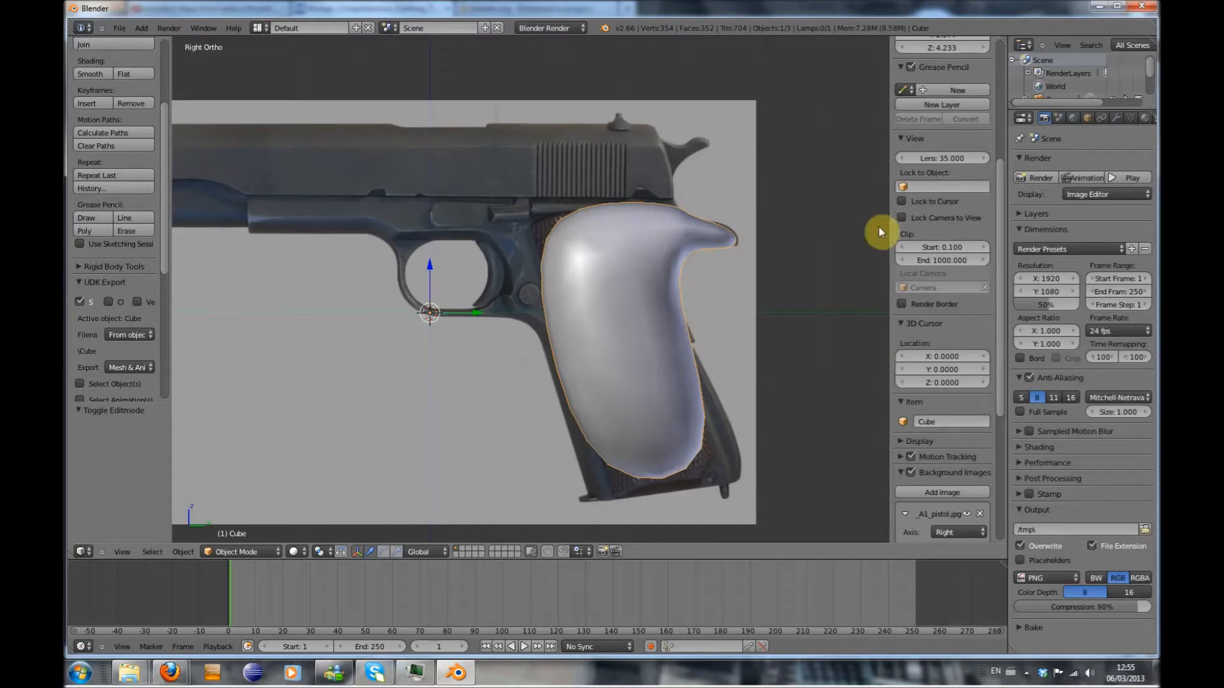
Remove the Subdivision Surface modifier from the cube and return to Edit Mode
click(1116, 118)
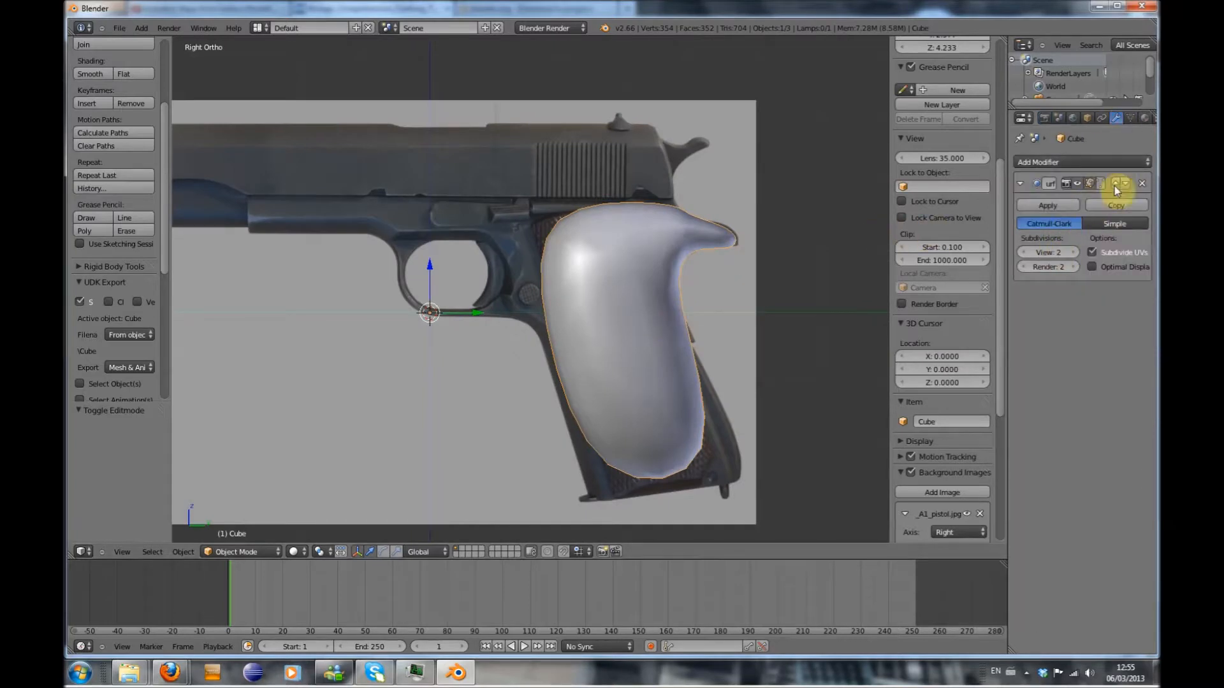
click(1142, 184)
key(Tab)
Extrude the upper block's front face about -0.76 along Y to the rear of the trigger guard opening
scroll(695, 261, up, 2)
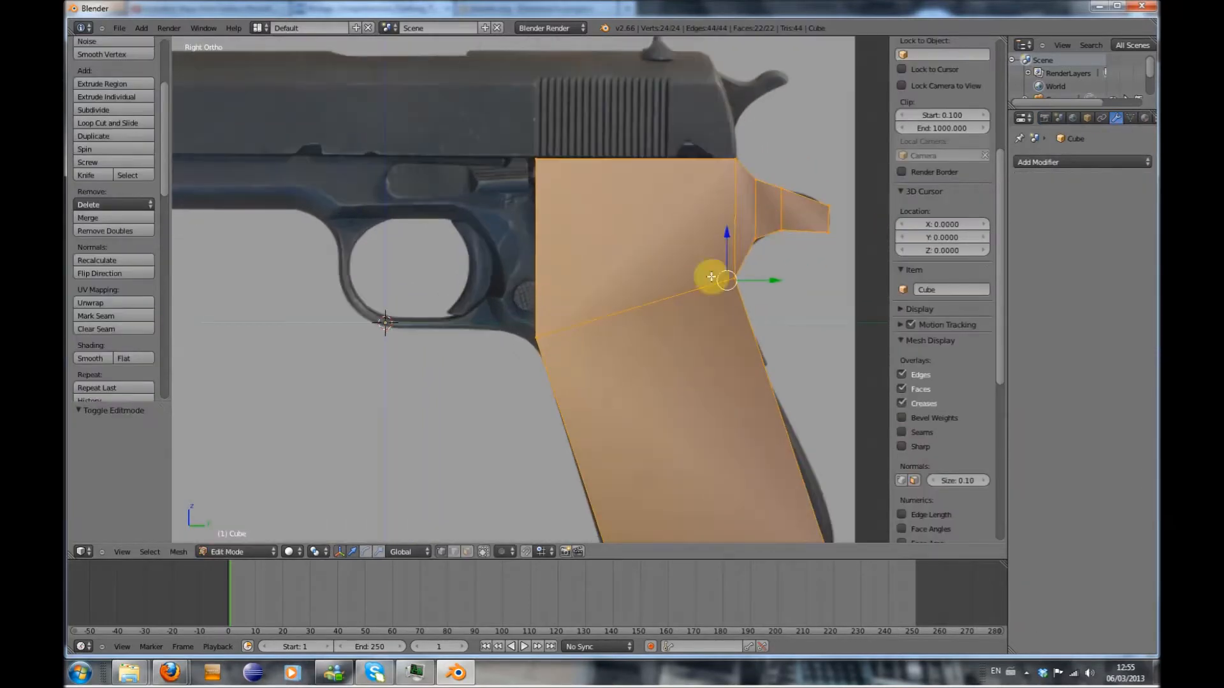
key(a)
right_click(539, 334)
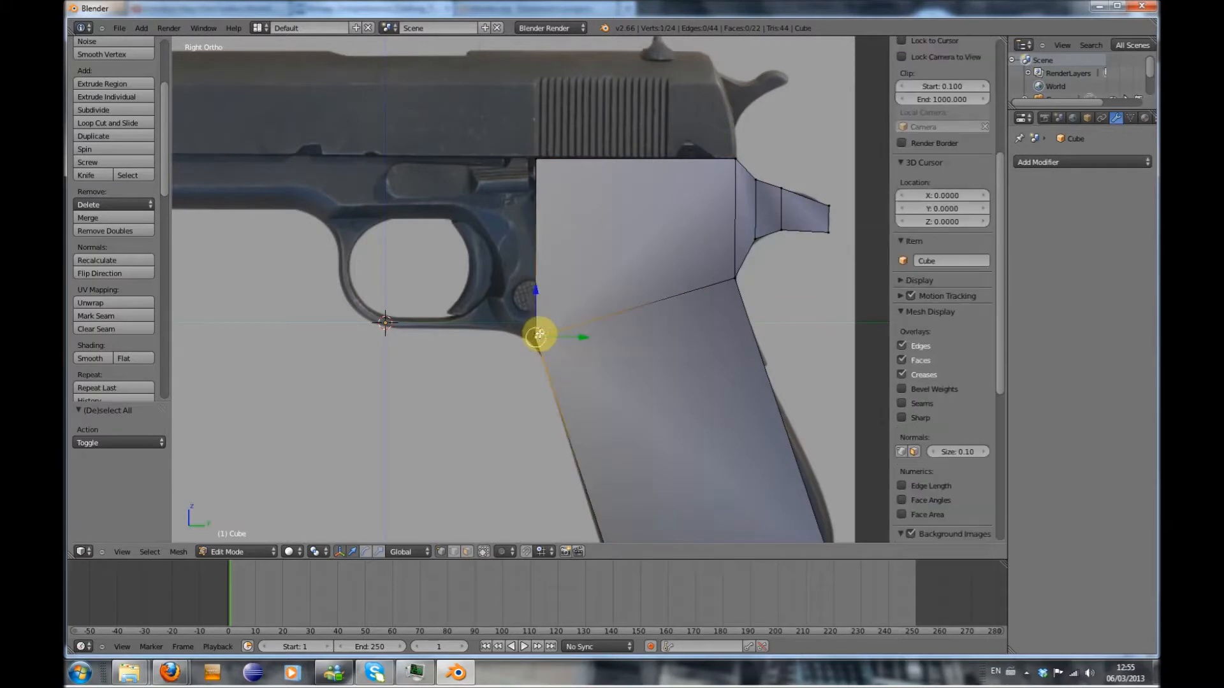
shift+right_click(546, 157)
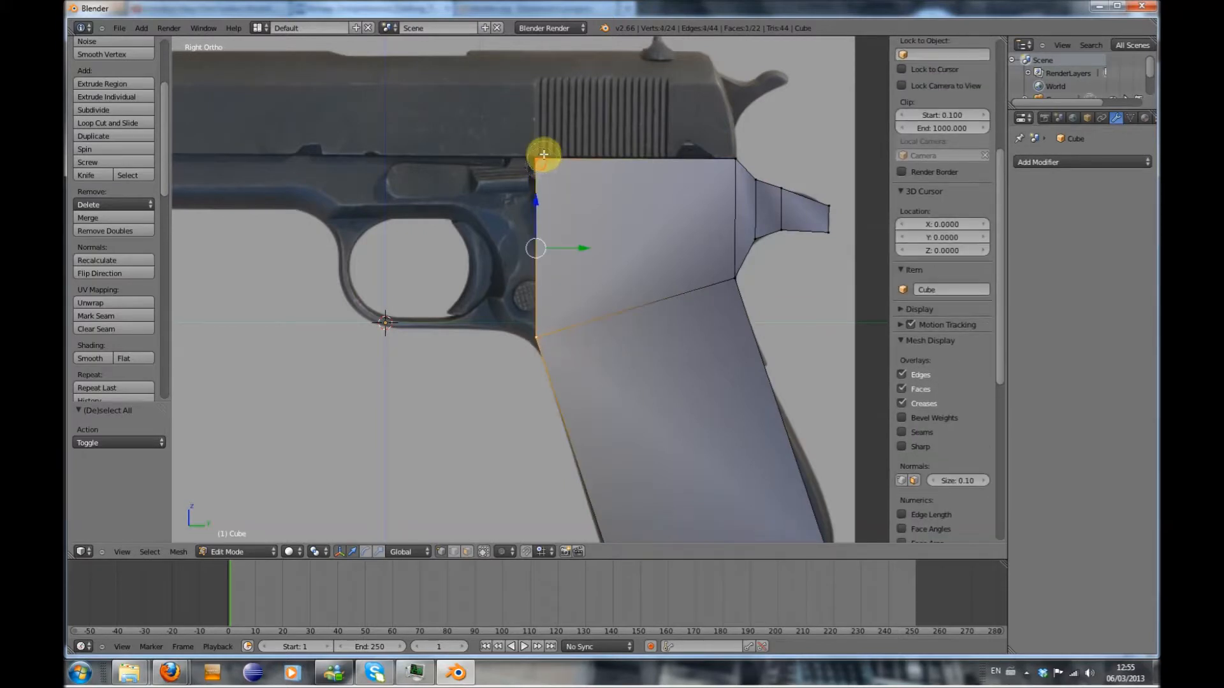
key(e)
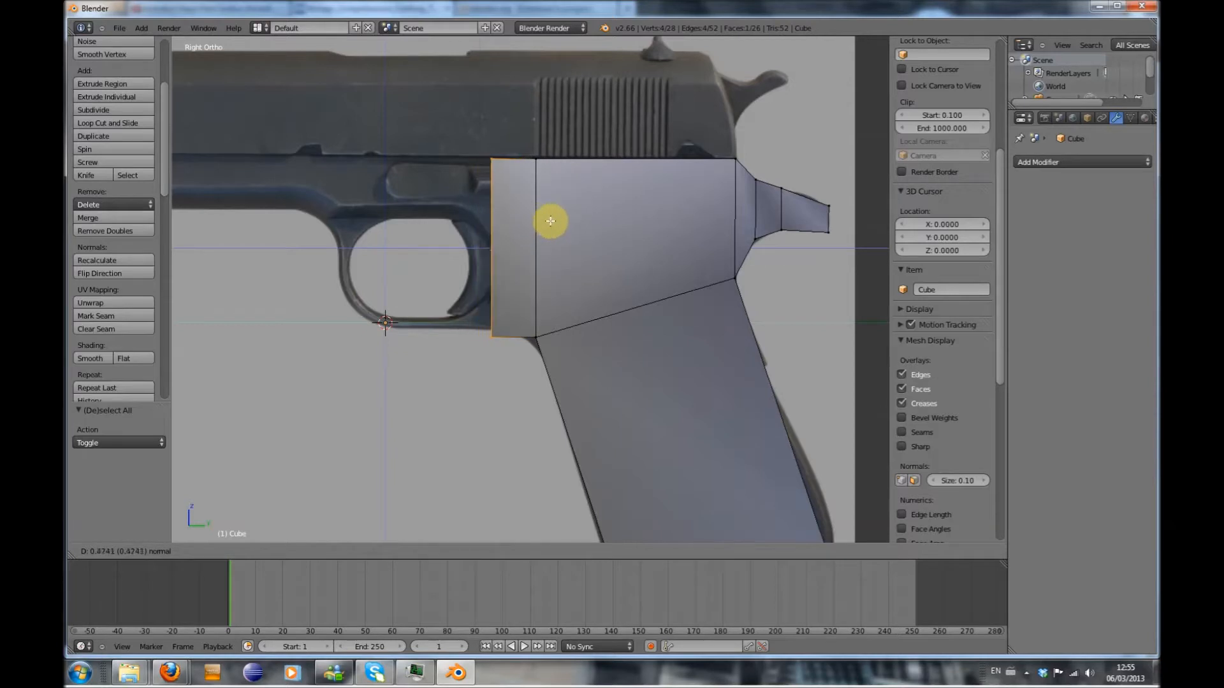
click(519, 214)
Raise the lower edge of the extruded front face about 0.091 along Z to match the frame's underside
shift+right_click(462, 336)
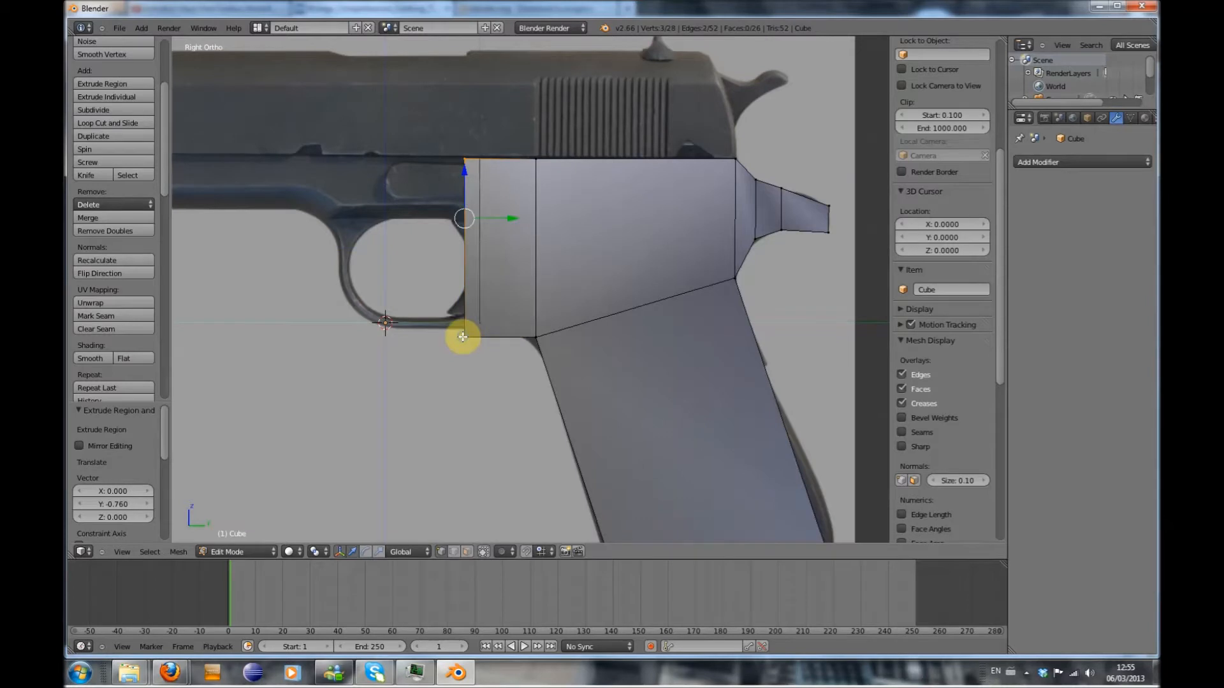
key(a)
right_click(463, 337)
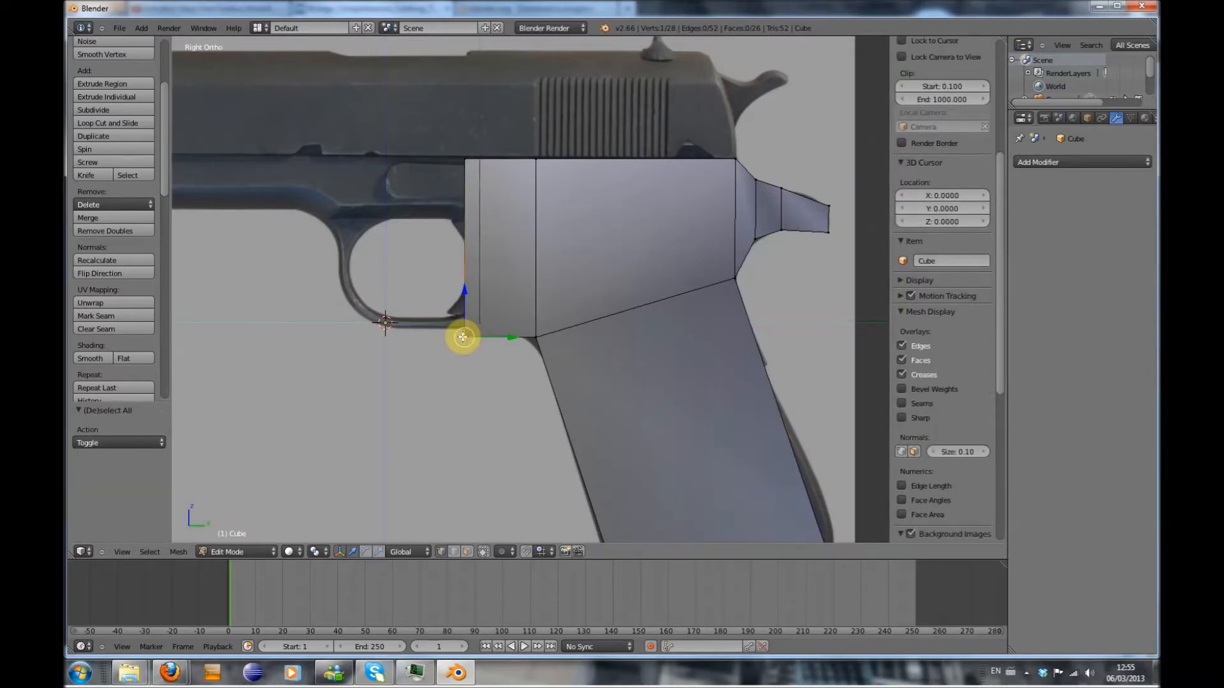
shift+right_click(462, 337)
drag(463, 337, 467, 329)
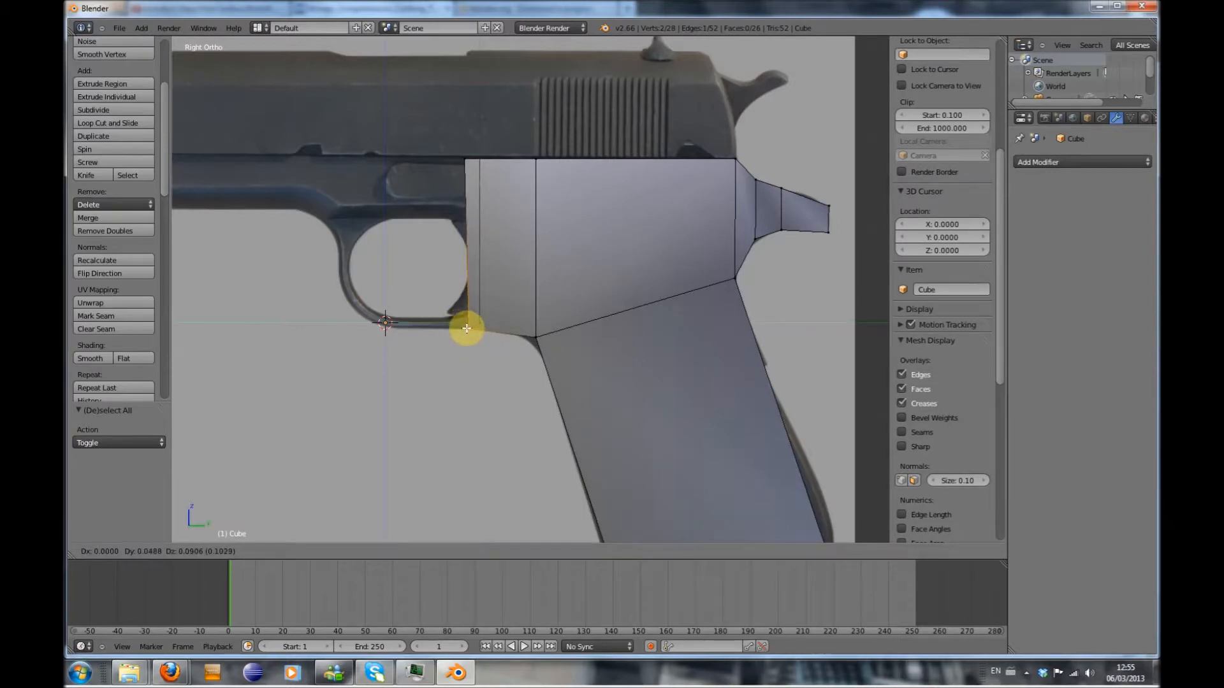
key(z)
drag(467, 328, 467, 327)
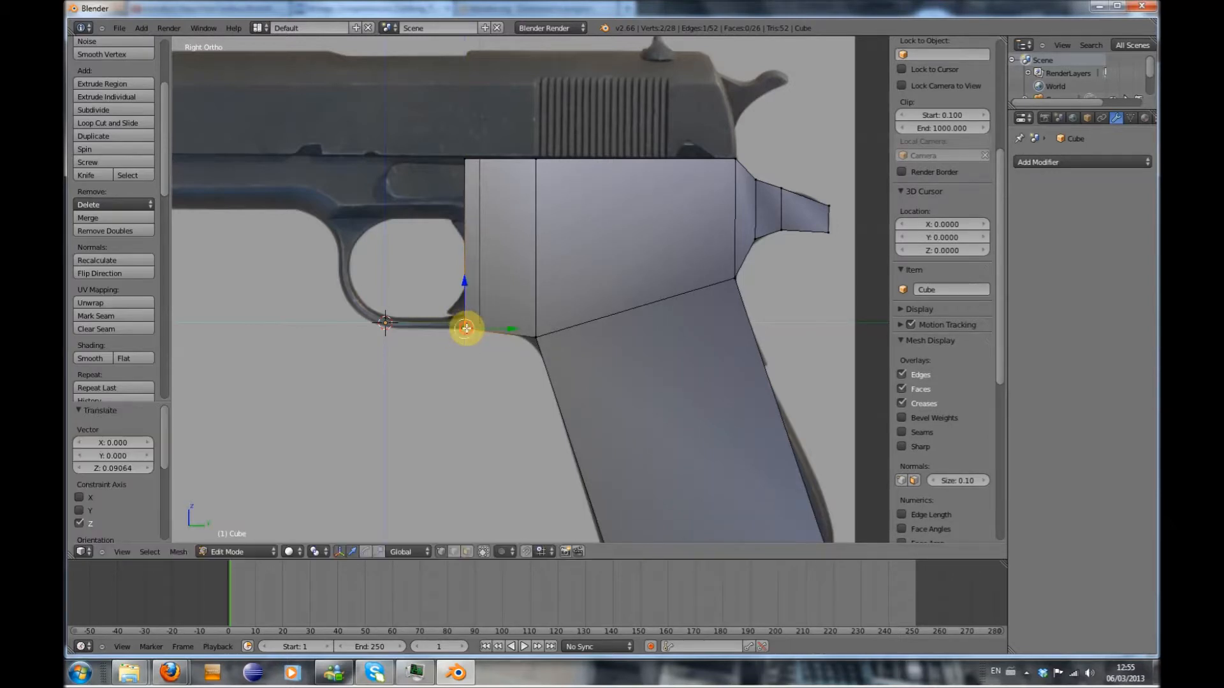
Add two lengthwise loop cuts through the upper block and move the lower cut's front edge 0.279 along Y and -0.181 along Z
key(ctrl+r)
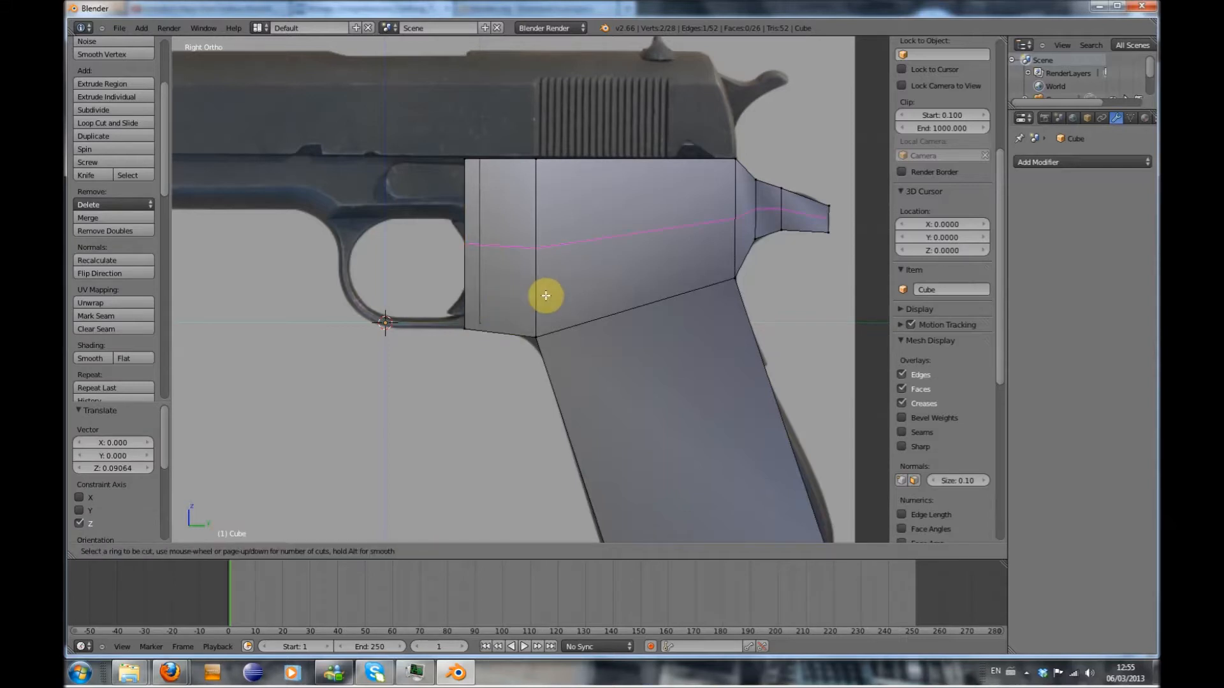
scroll(546, 295, up, 1)
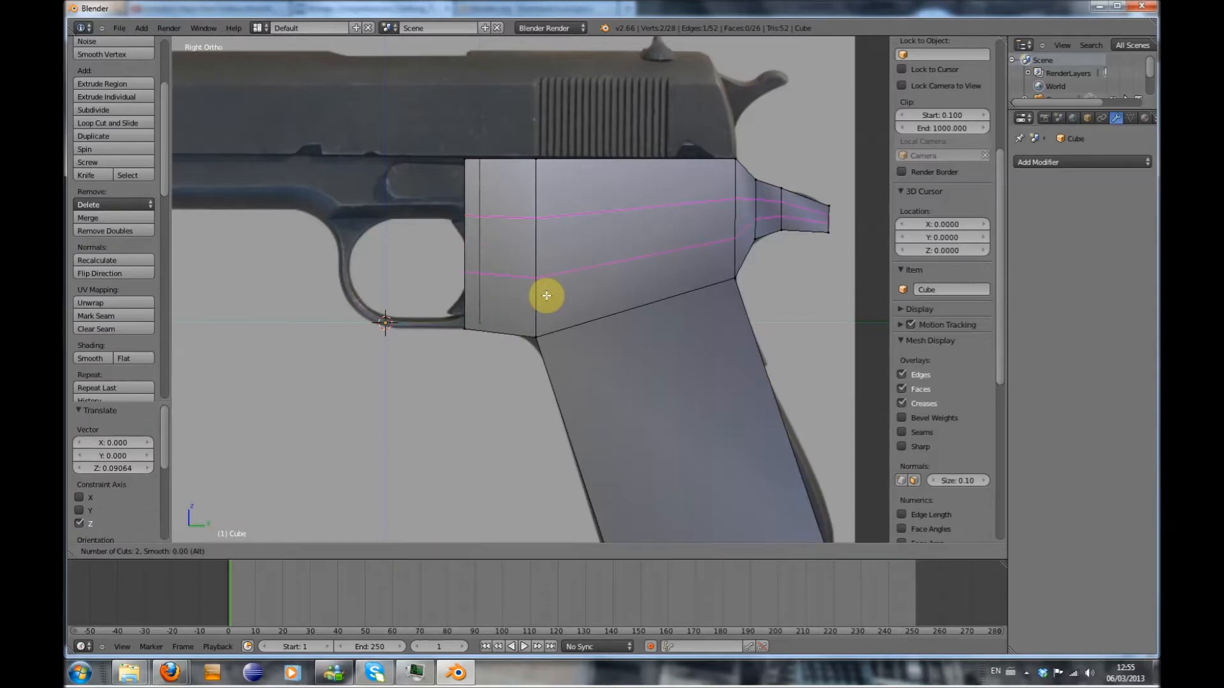
click(546, 295)
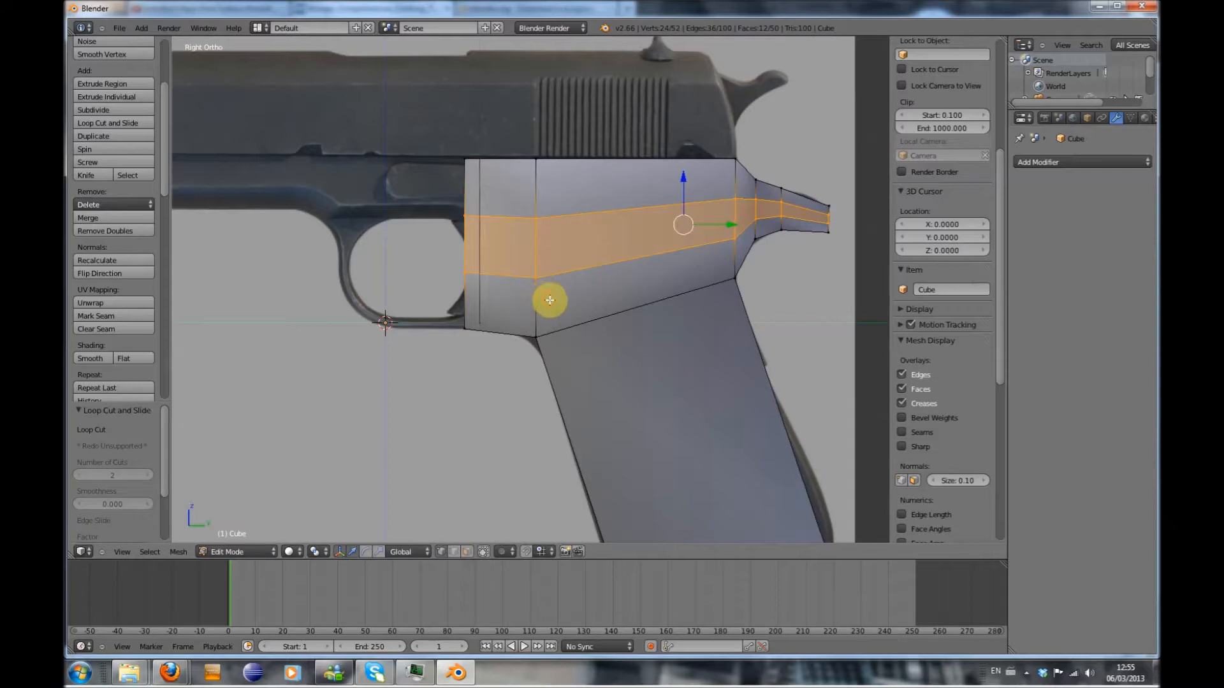
right_click(467, 274)
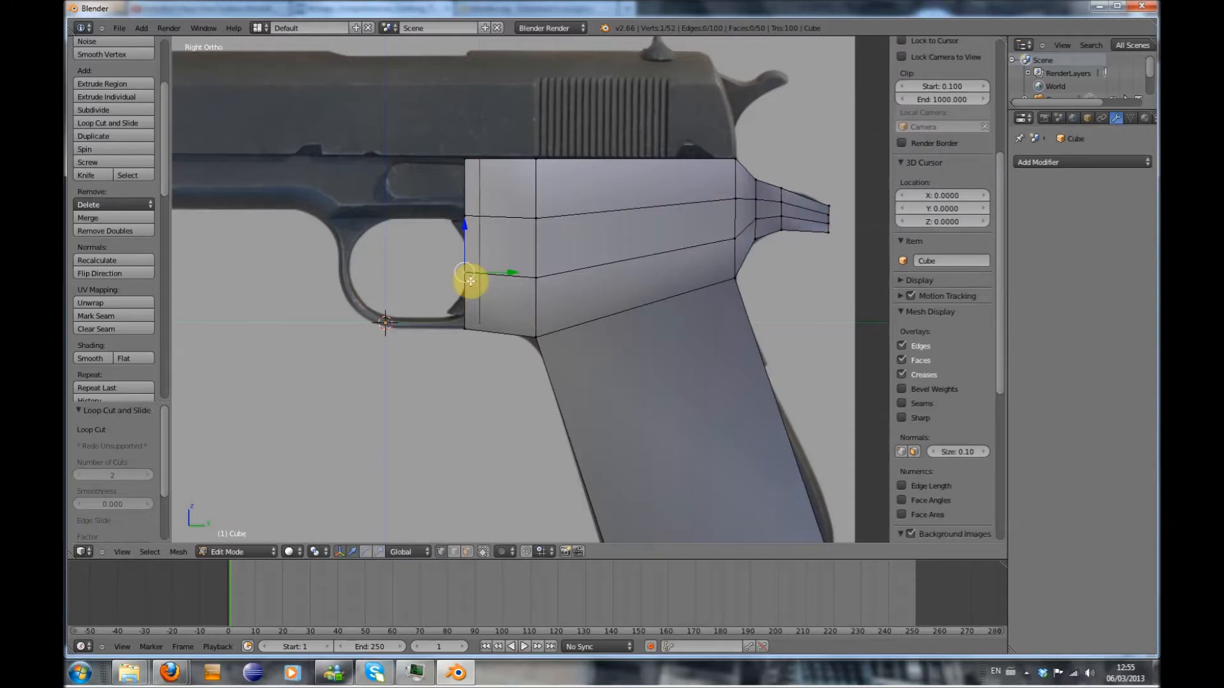
key(g)
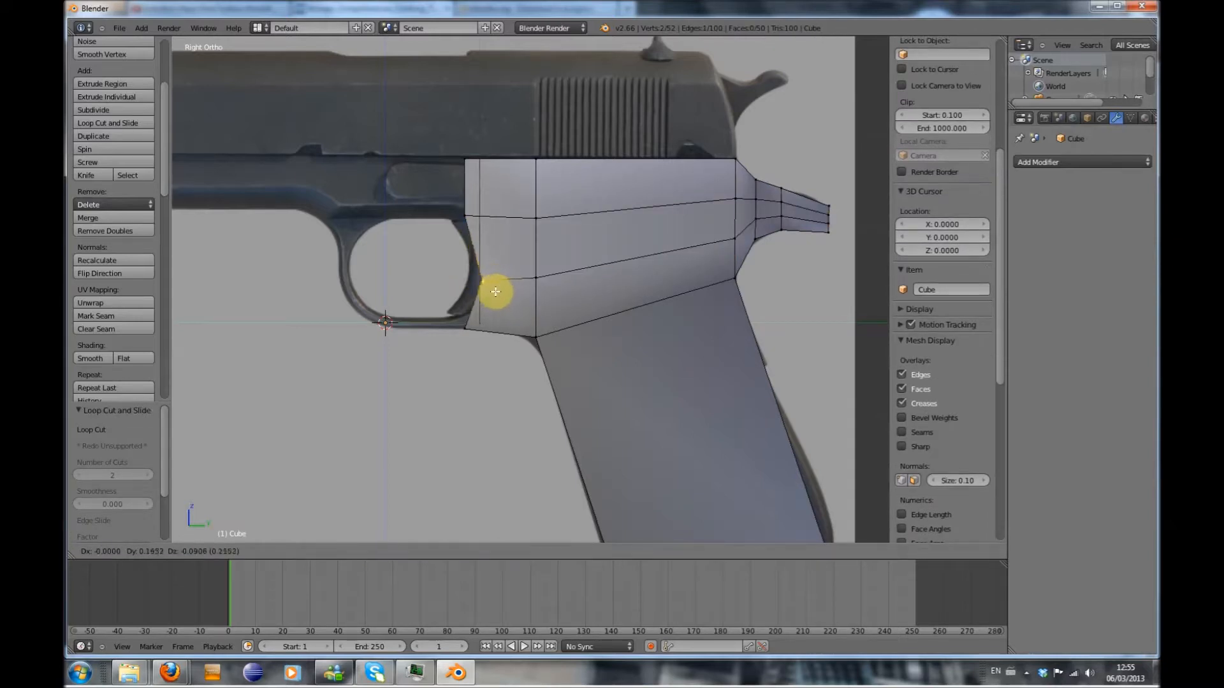
click(500, 297)
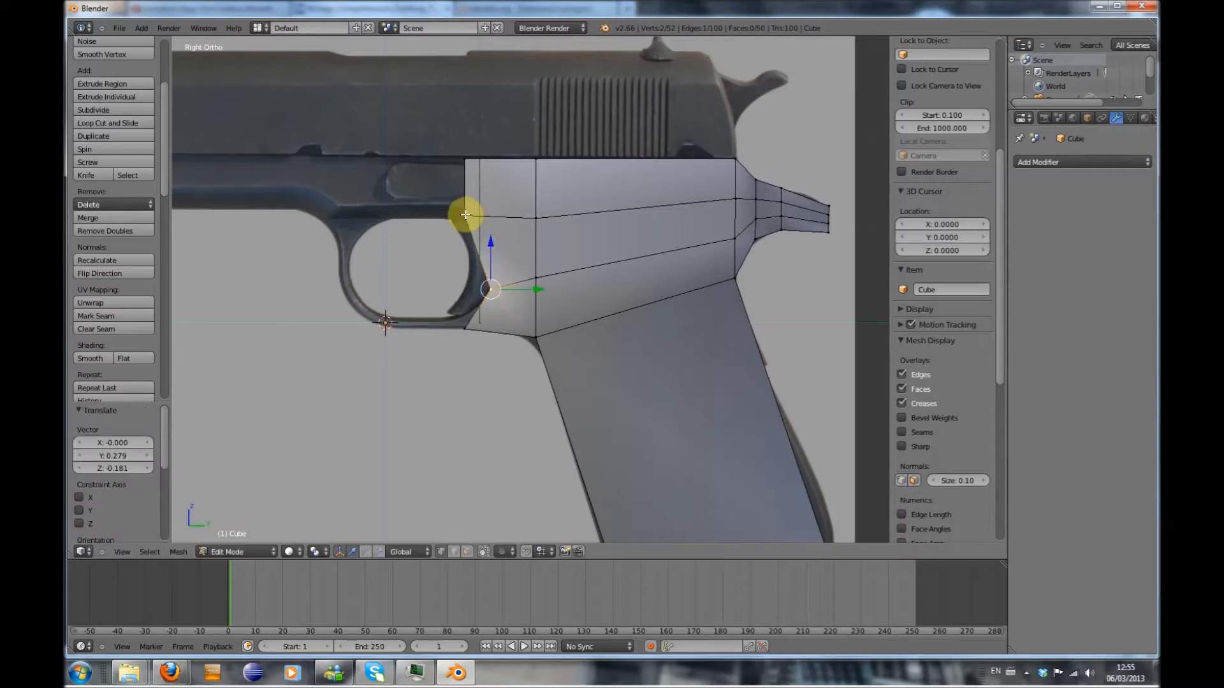
shift+right_click(466, 215)
key(g)
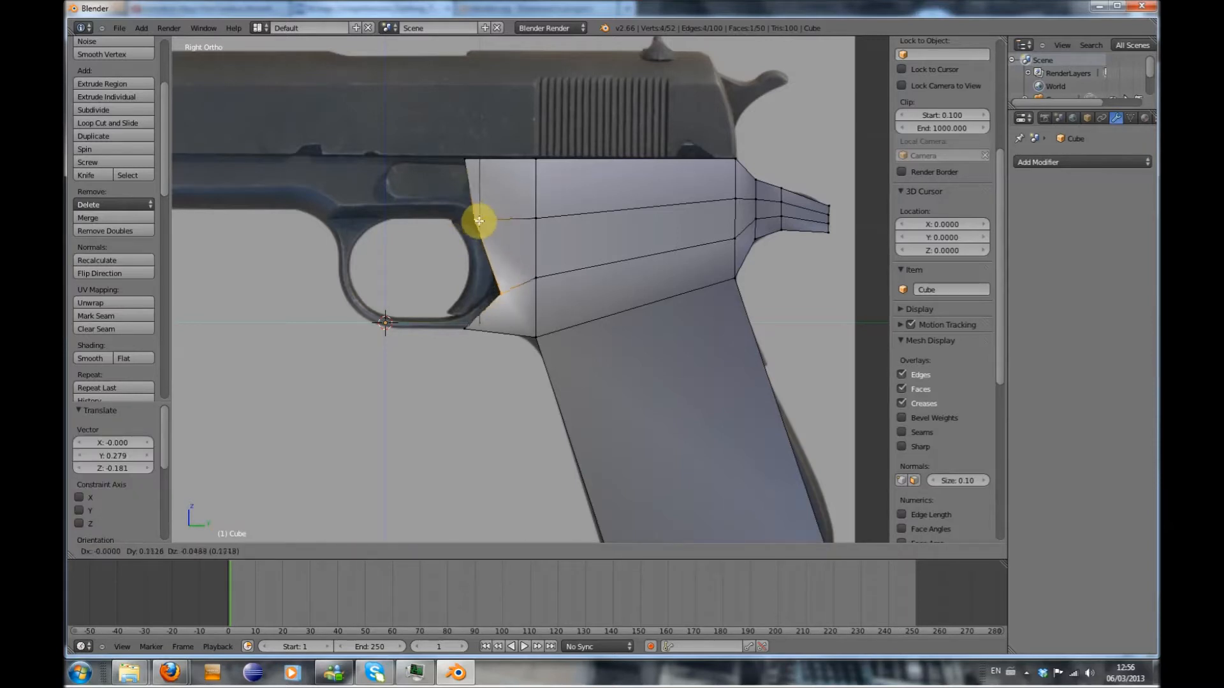
right_click(489, 222)
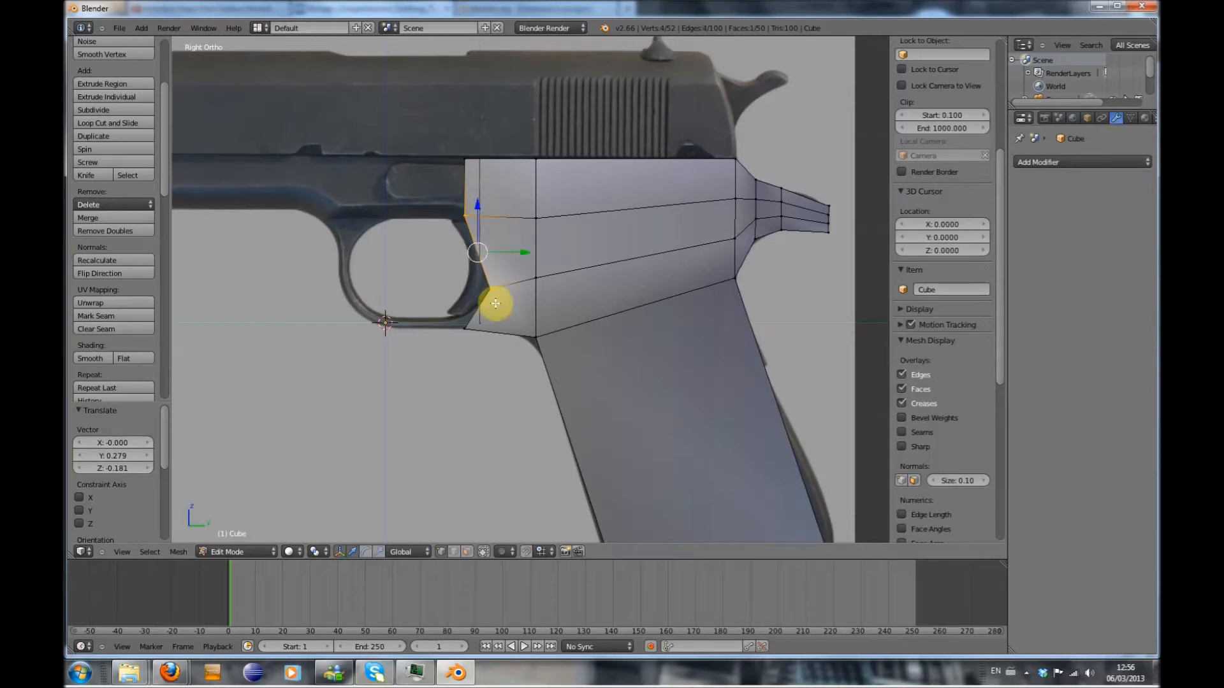
key(a)
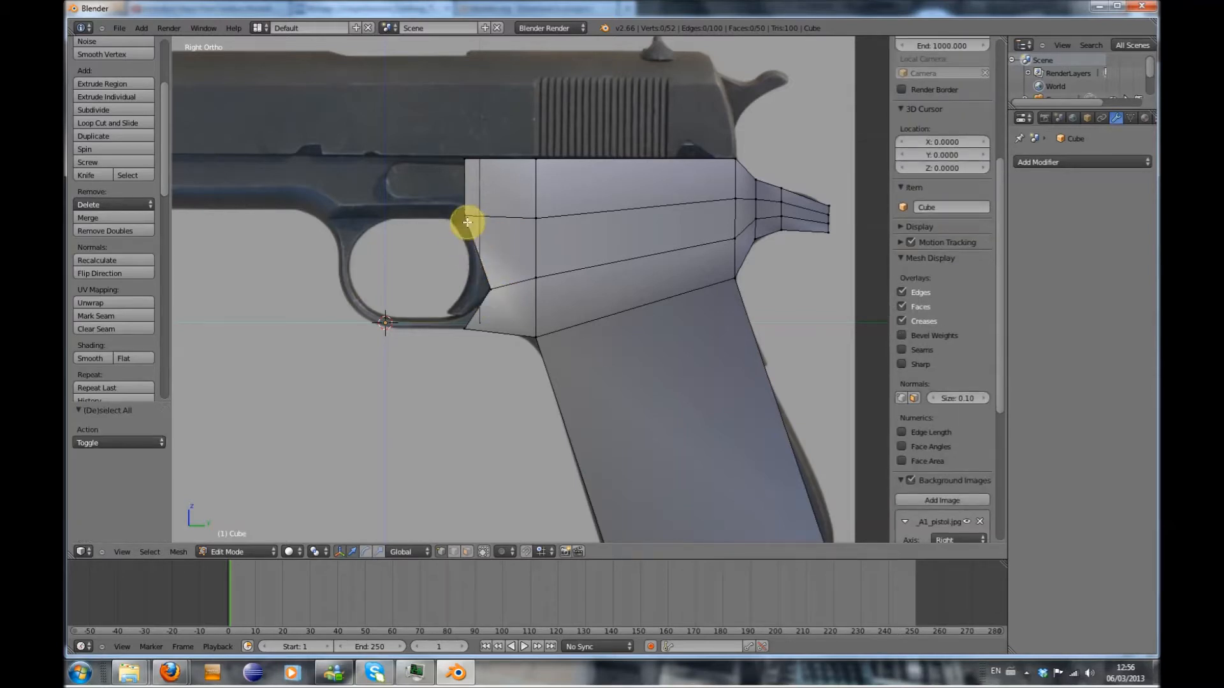
Move the upper loop cut's front edge 0.209 along Y and about -0.049 along Z to follow the rear of the trigger guard
right_click(466, 219)
key(g)
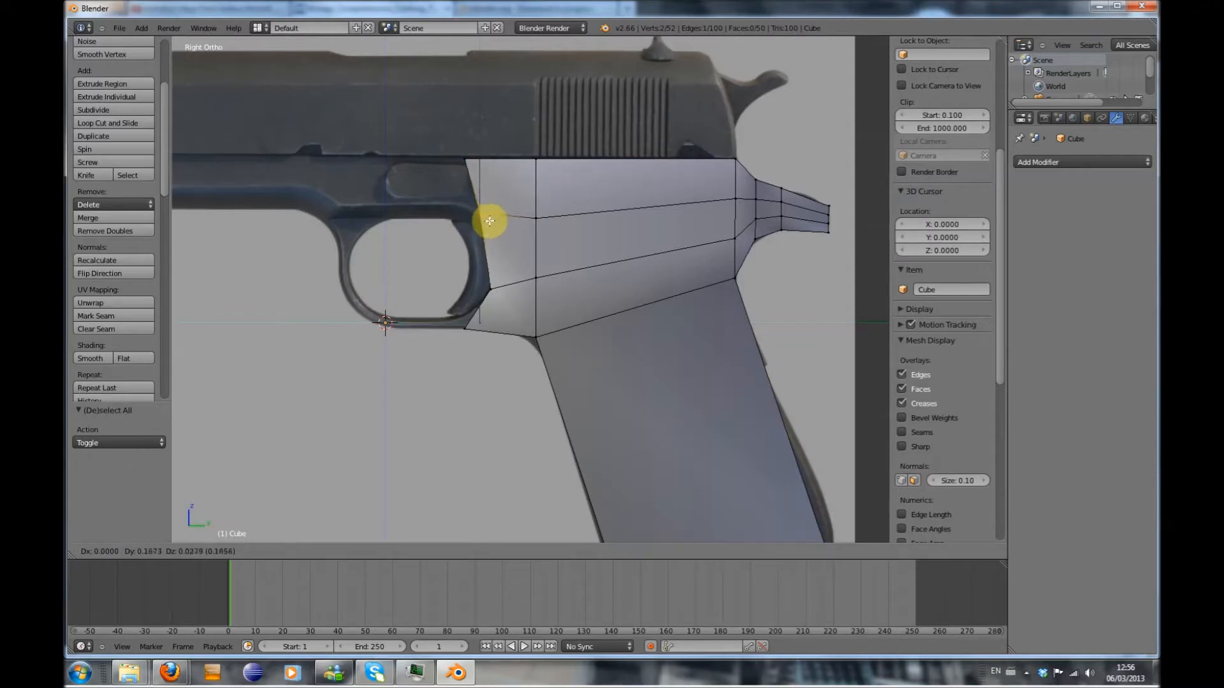
click(490, 226)
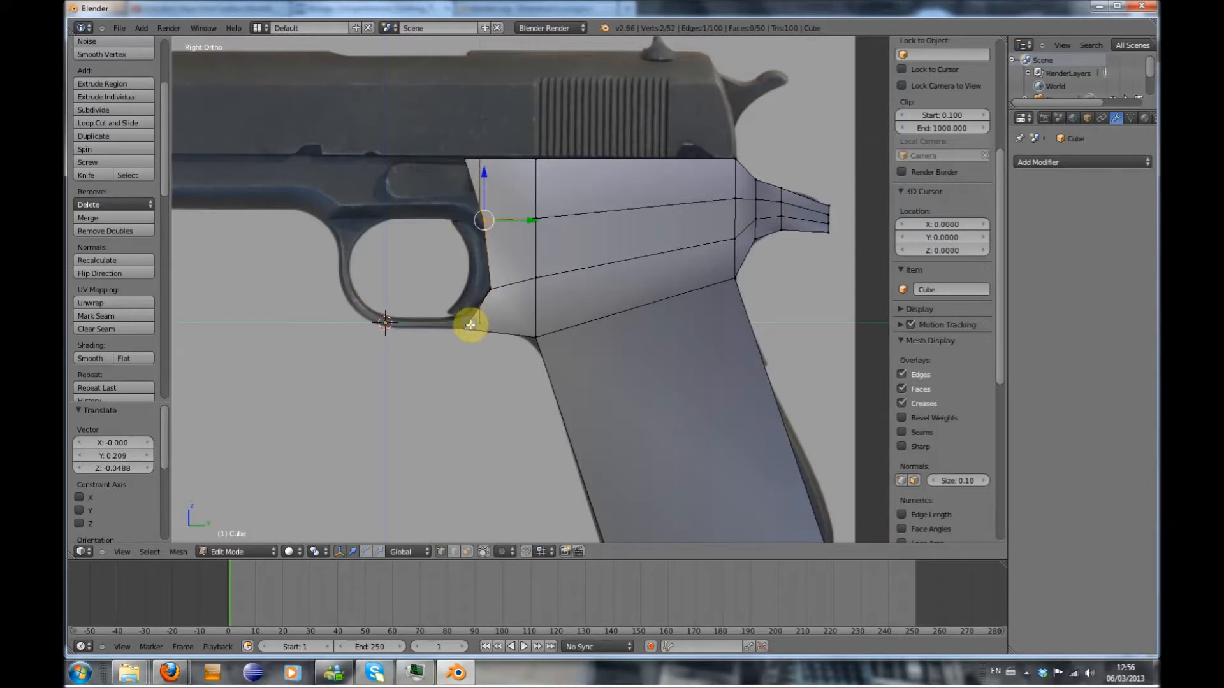
Add one loop cut through the block's lowest band and move its front edge -0.126 along Y and about -0.049 along Z
right_click(472, 323)
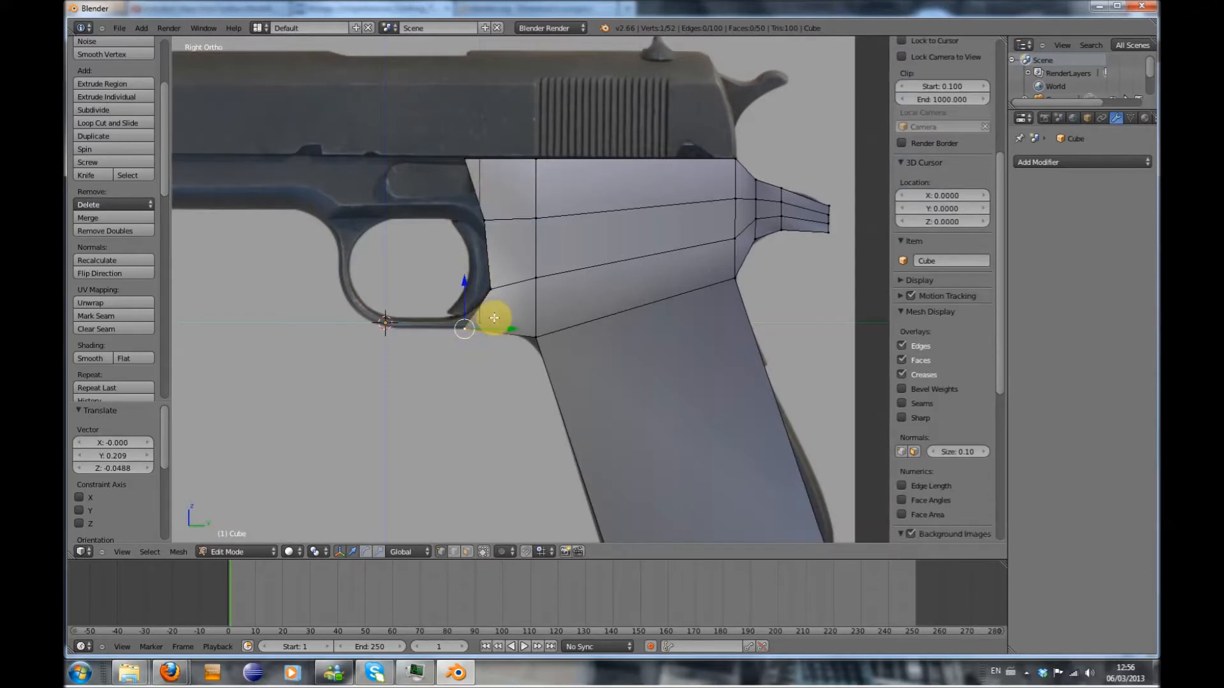
key(ctrl+r)
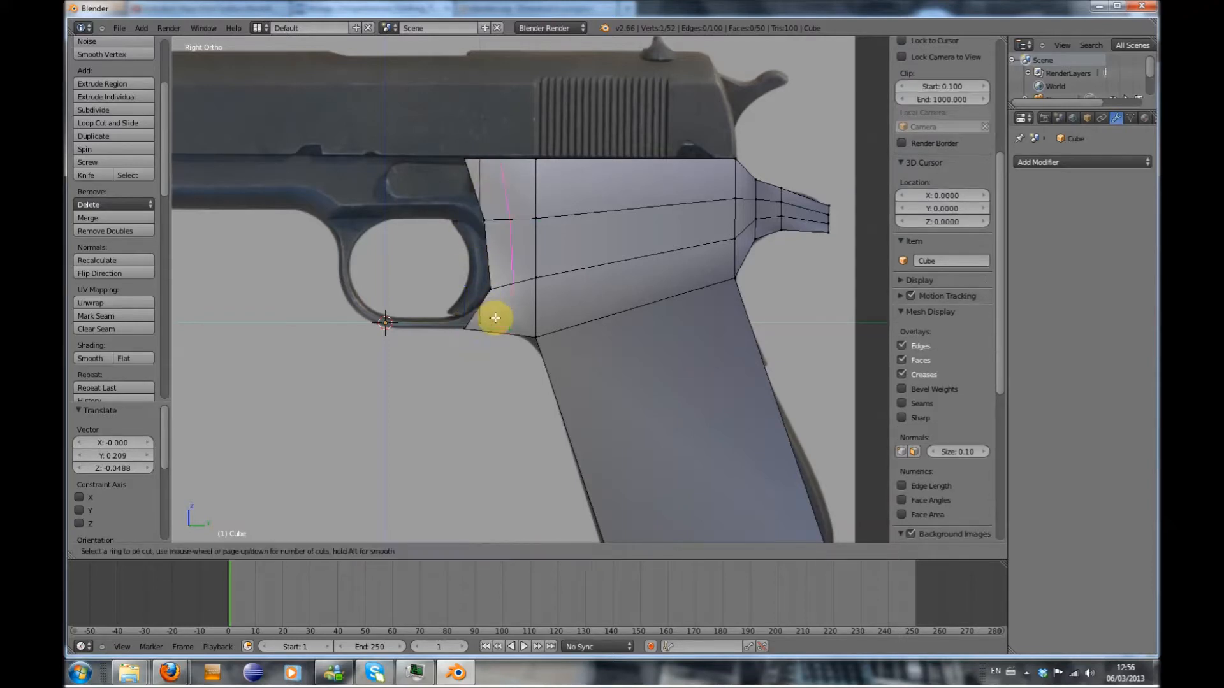
click(526, 309)
click(526, 308)
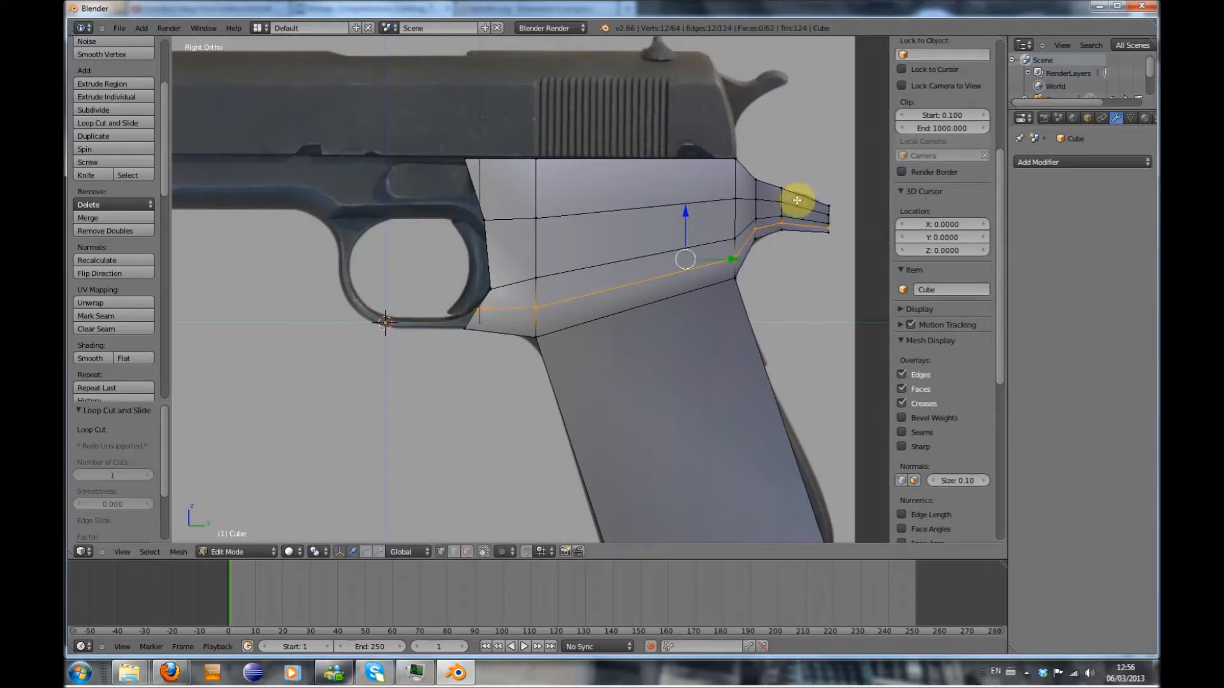
right_click(479, 309)
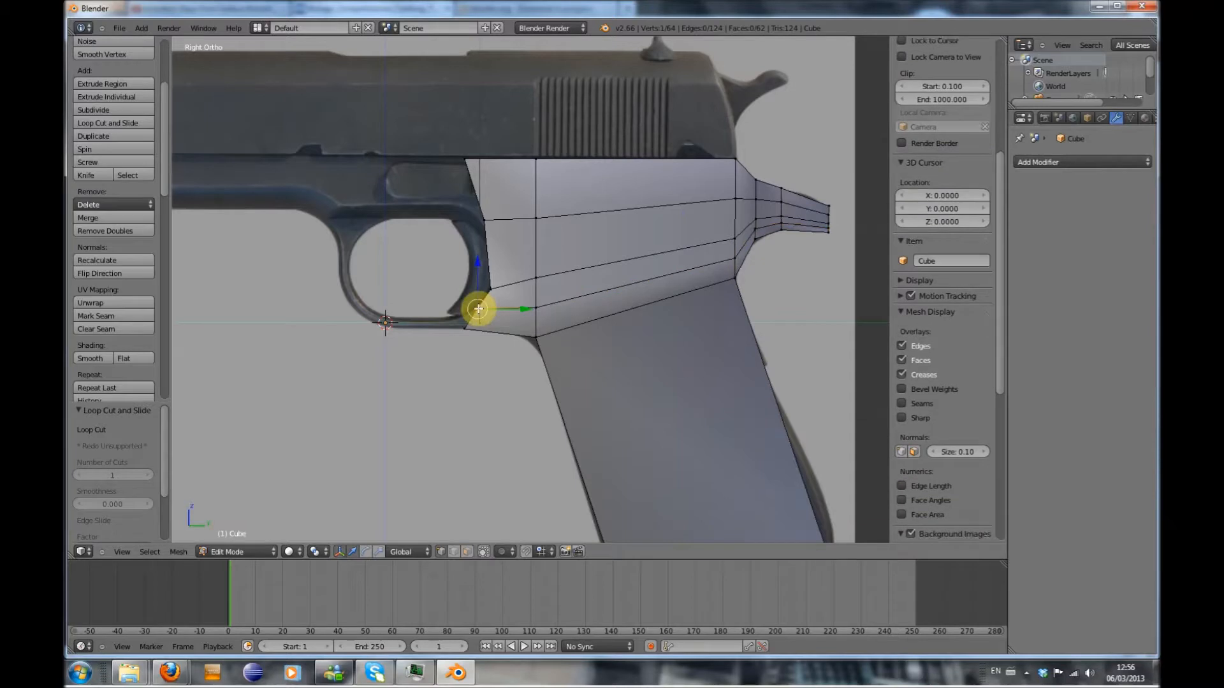
key(g)
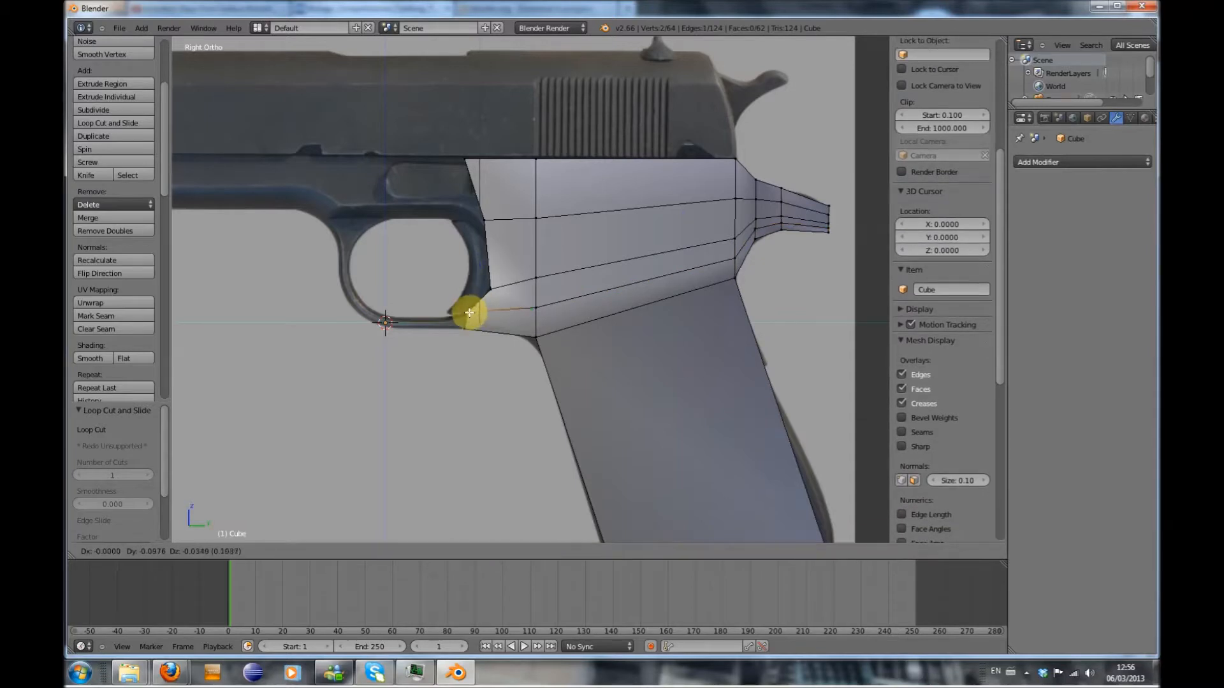
click(468, 314)
Select the small front face at the block's lower corner, where the trigger guard begins
right_click(465, 326)
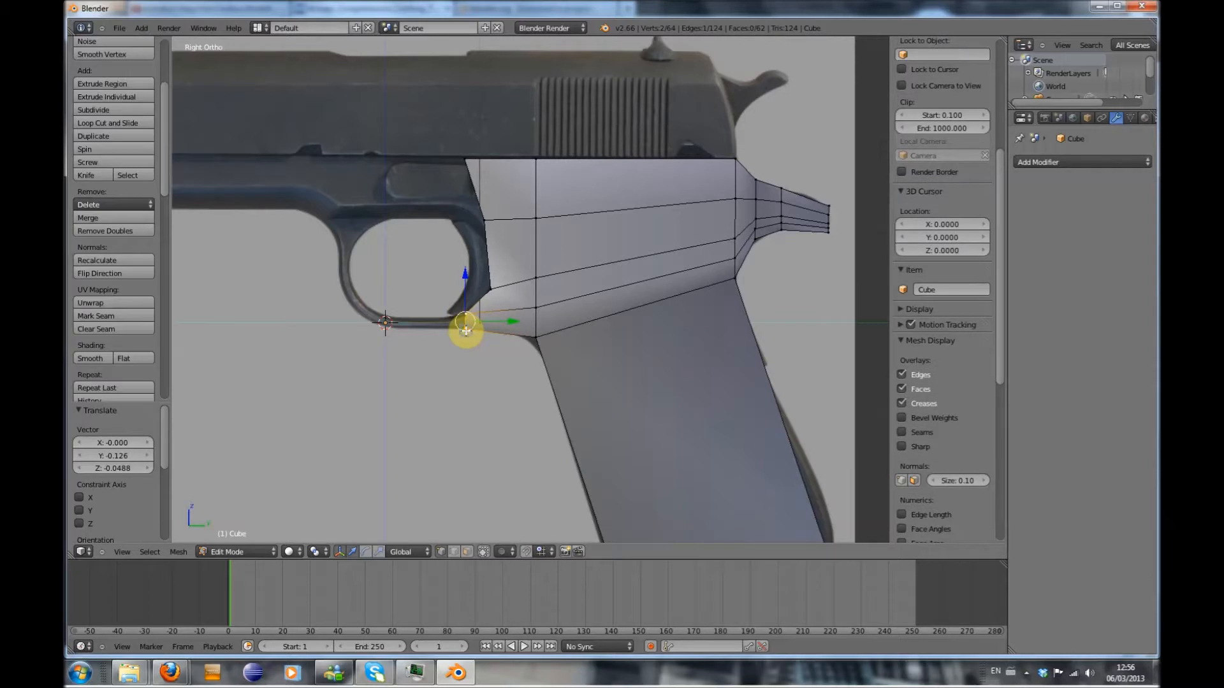
shift+right_click(473, 328)
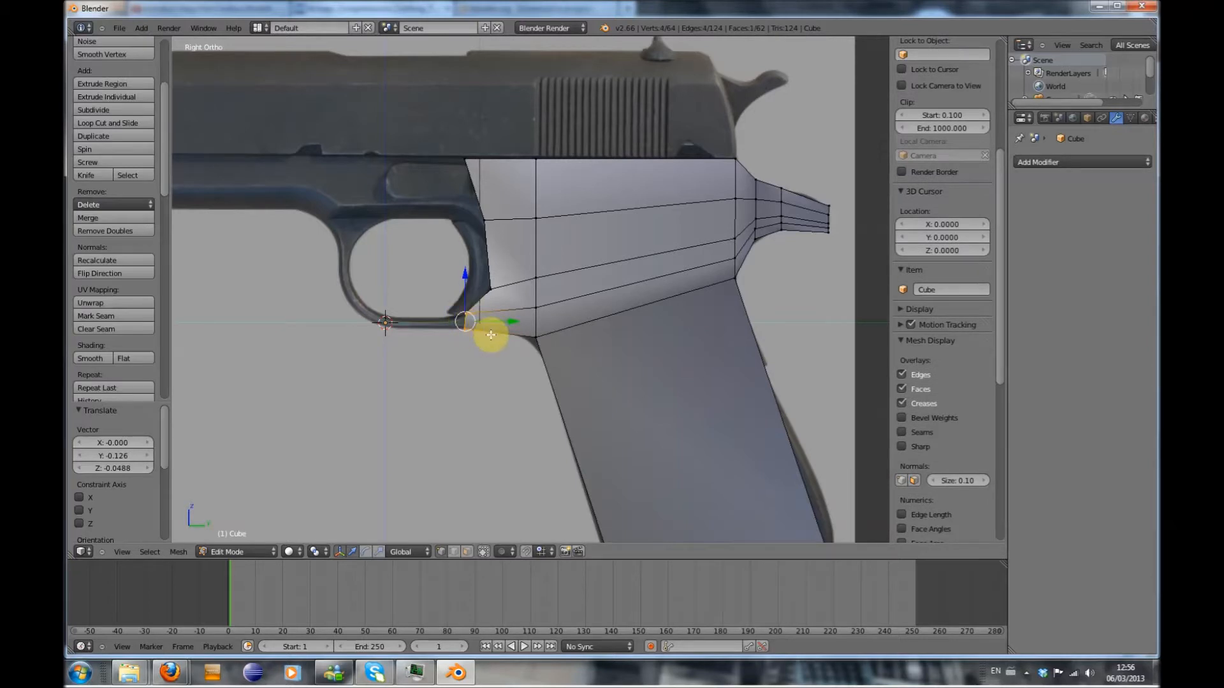
key(e)
key(g)
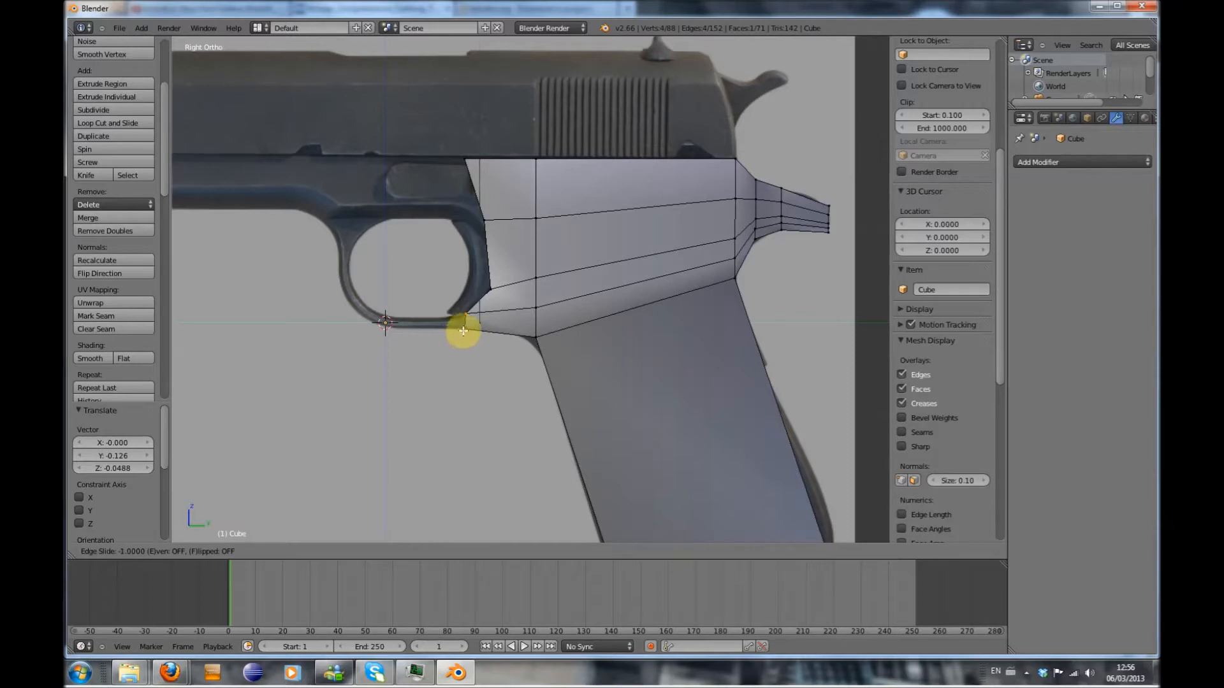
right_click(470, 340)
Extrude the small lower front face -0.802 along Y as the trigger guard's bottom bar and scale its end to 0.658
key(e)
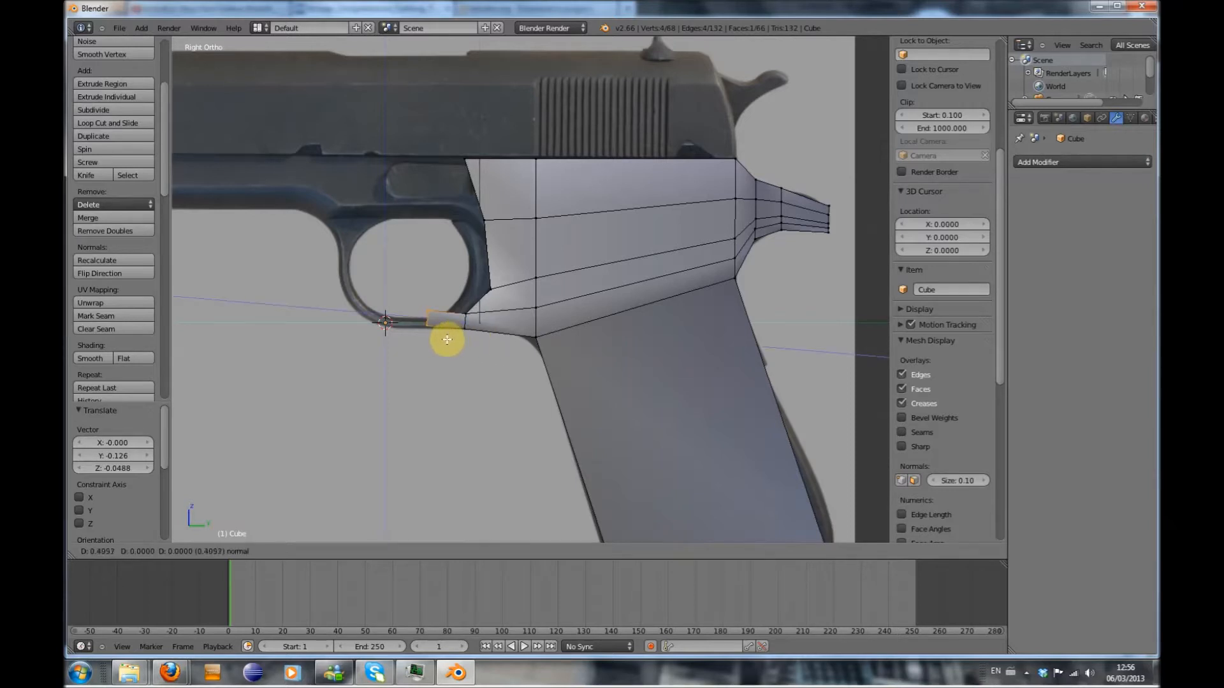
key(y)
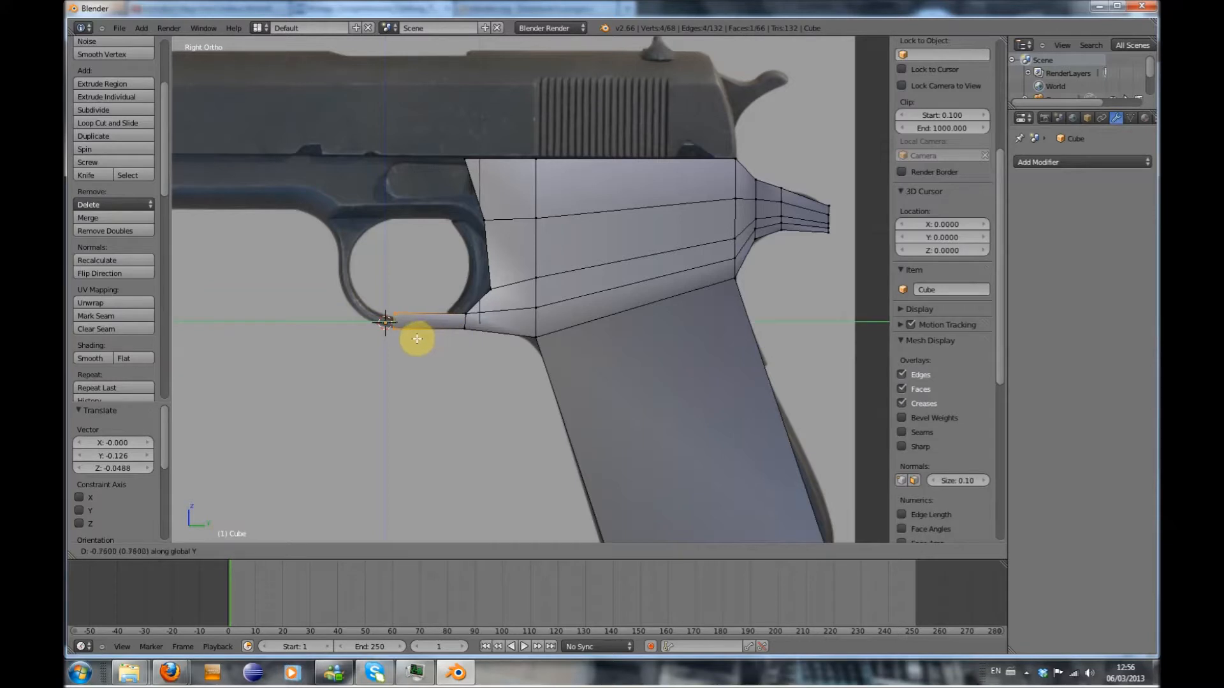
click(414, 339)
key(s)
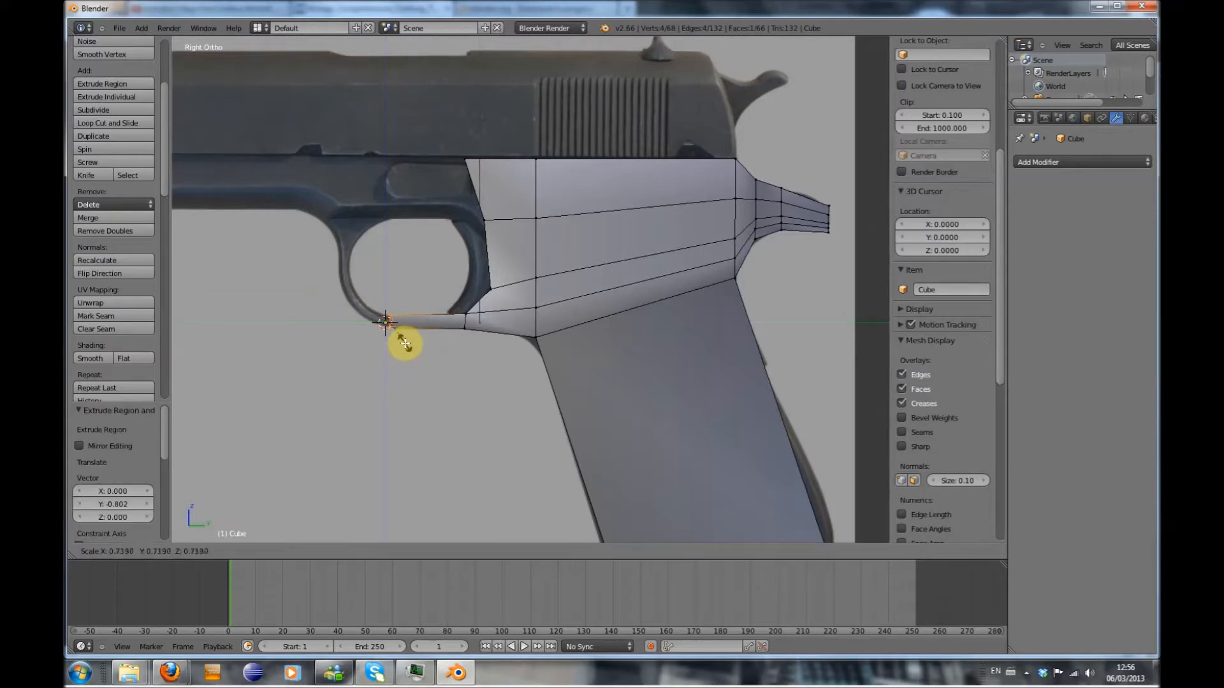
click(406, 340)
Extrude the bar's end in three segments up the trigger guard's front curve and shift the last one about 0.077 along Y and 0.014 along Z
key(e)
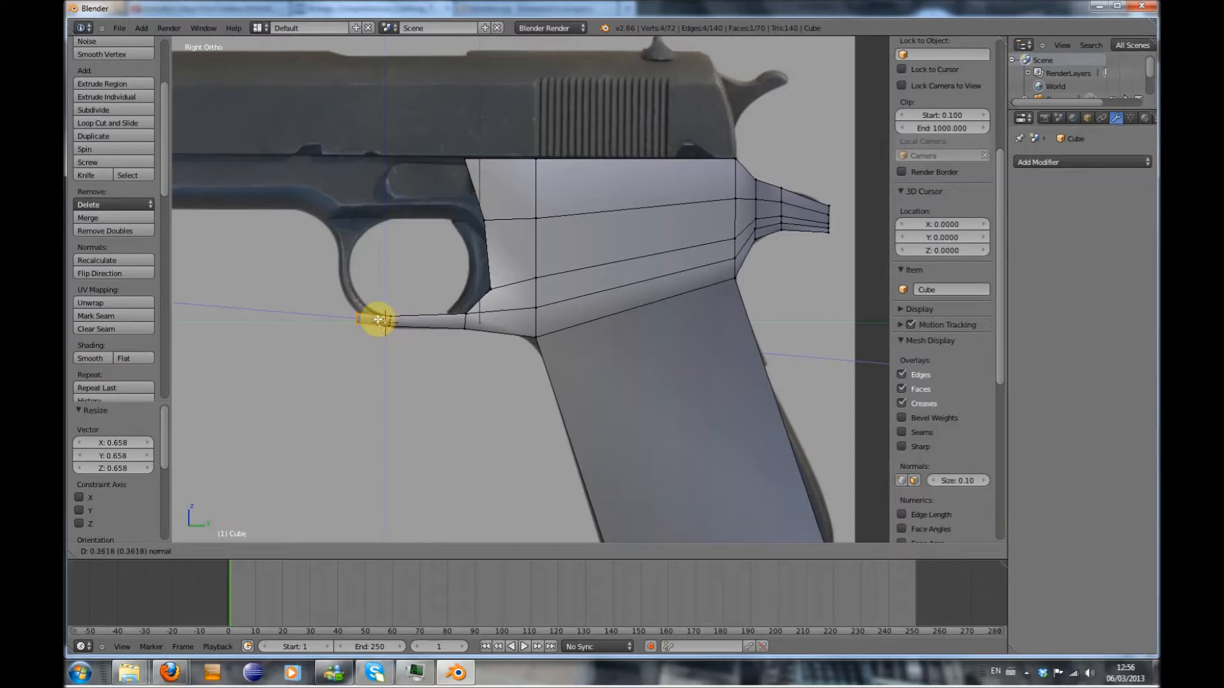
click(378, 319)
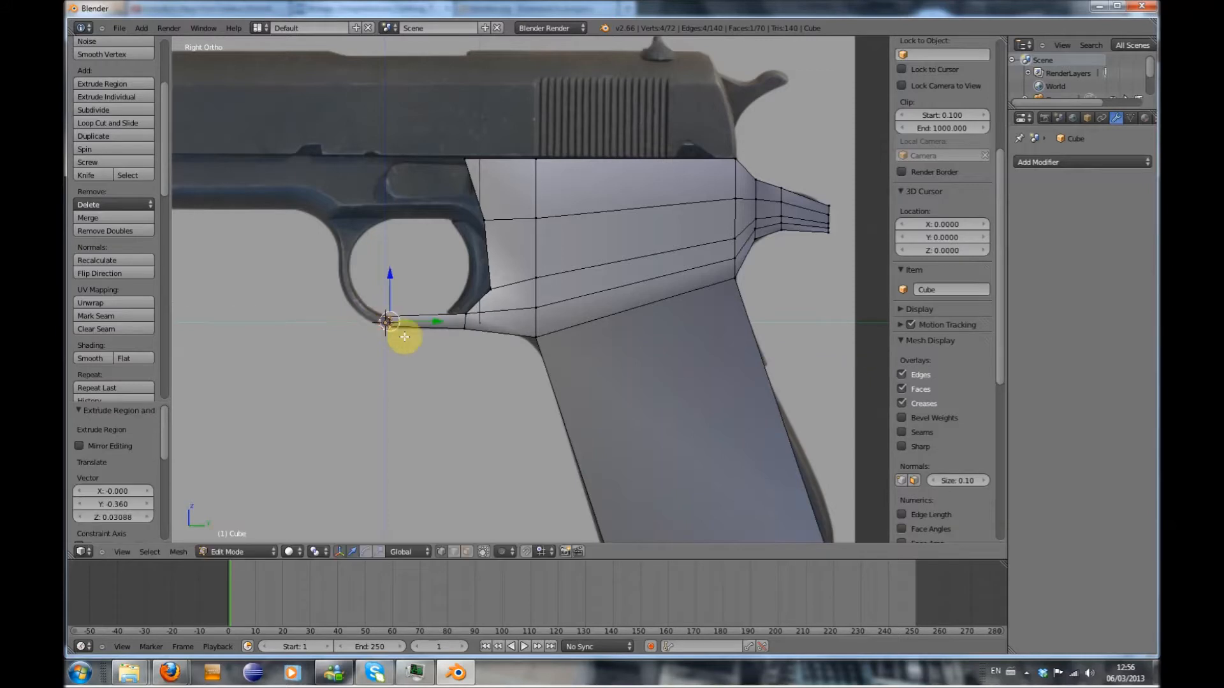
ctrl+right_click(361, 310)
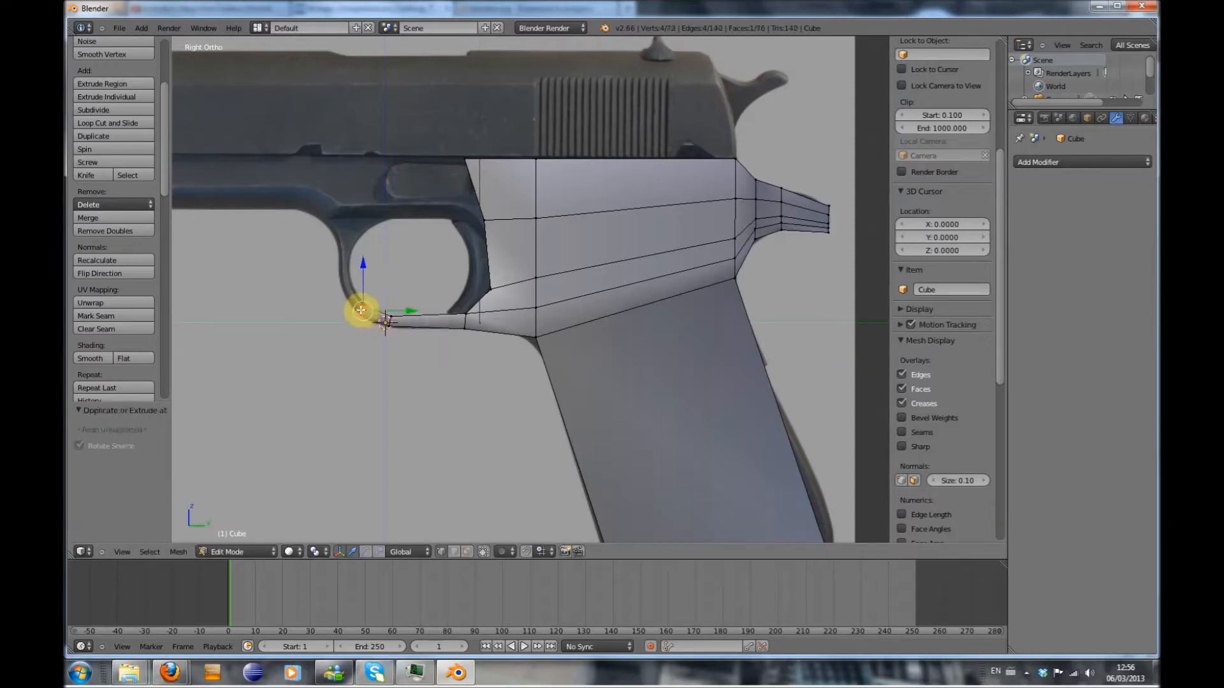
ctrl+click(347, 282)
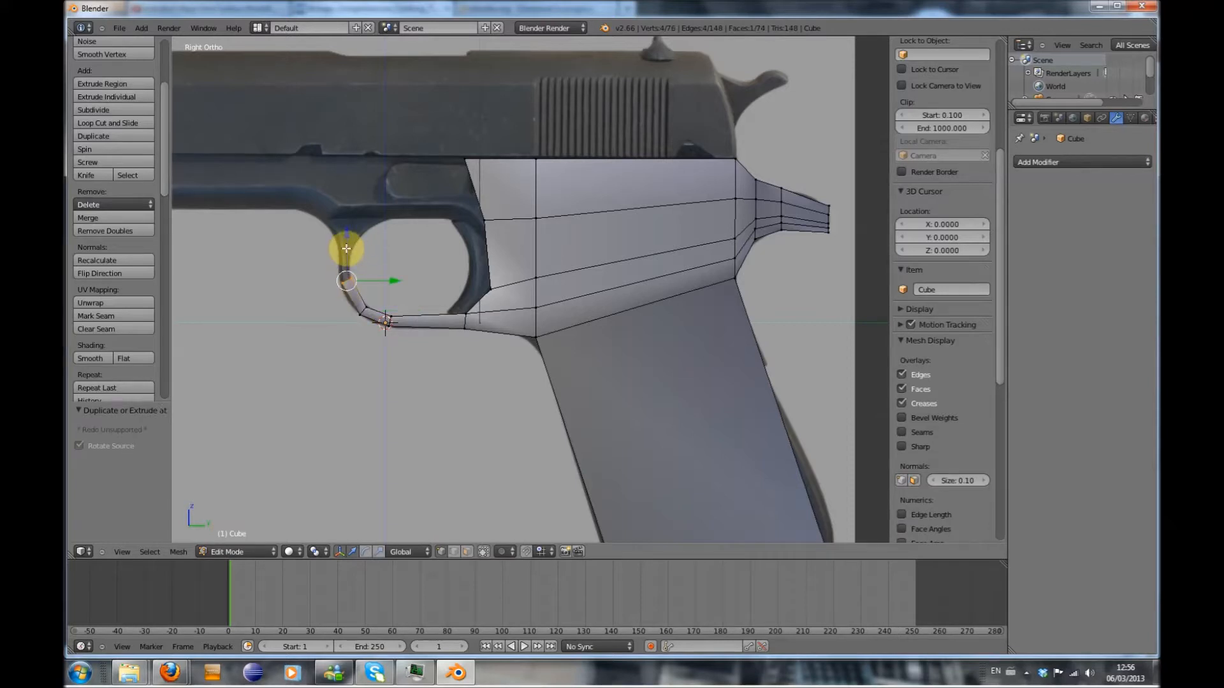
click(346, 248)
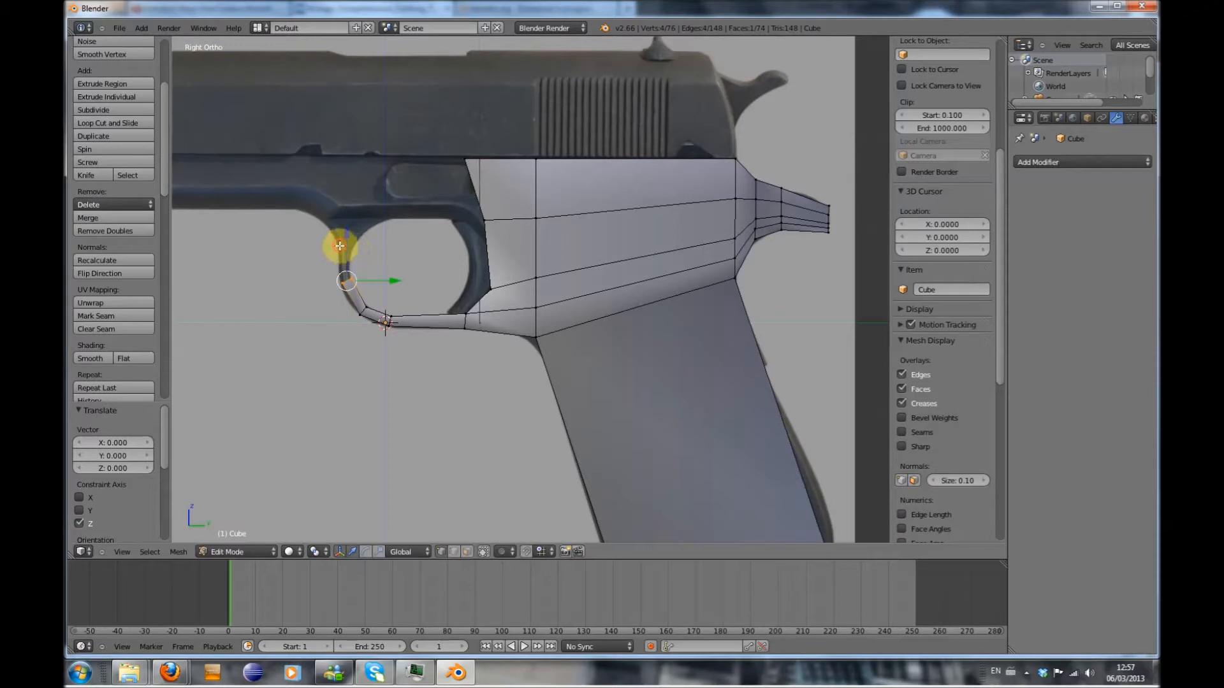
ctrl+click(339, 246)
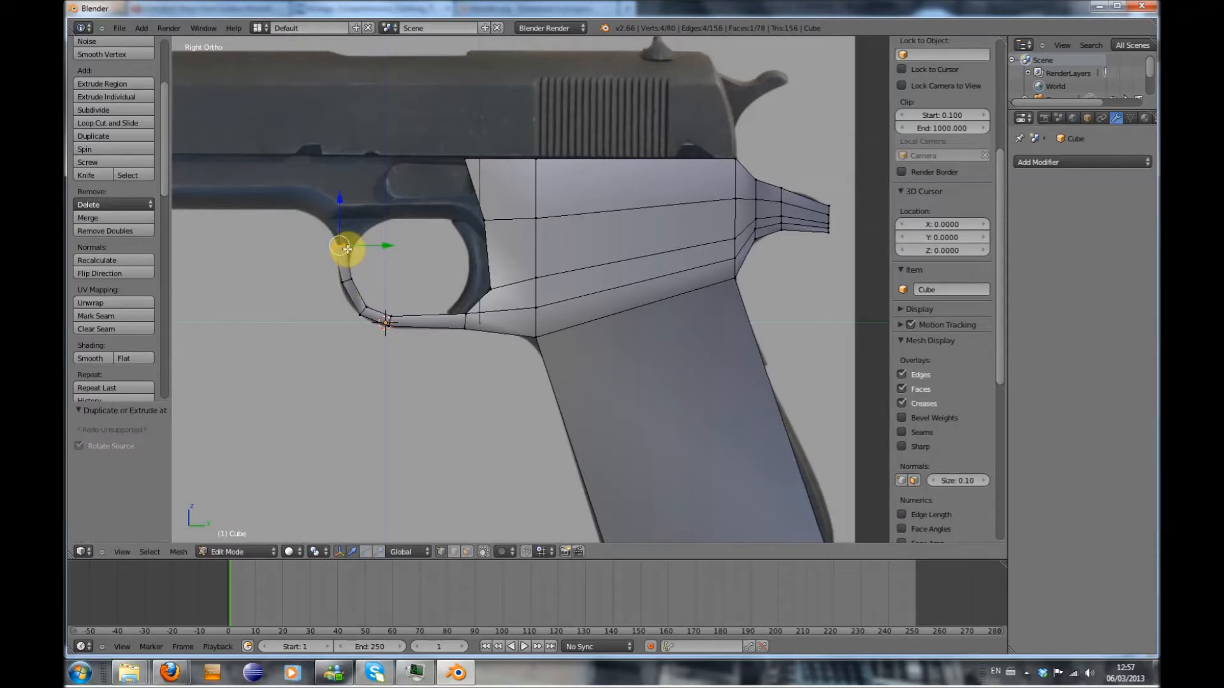
key(g)
click(357, 247)
key(e)
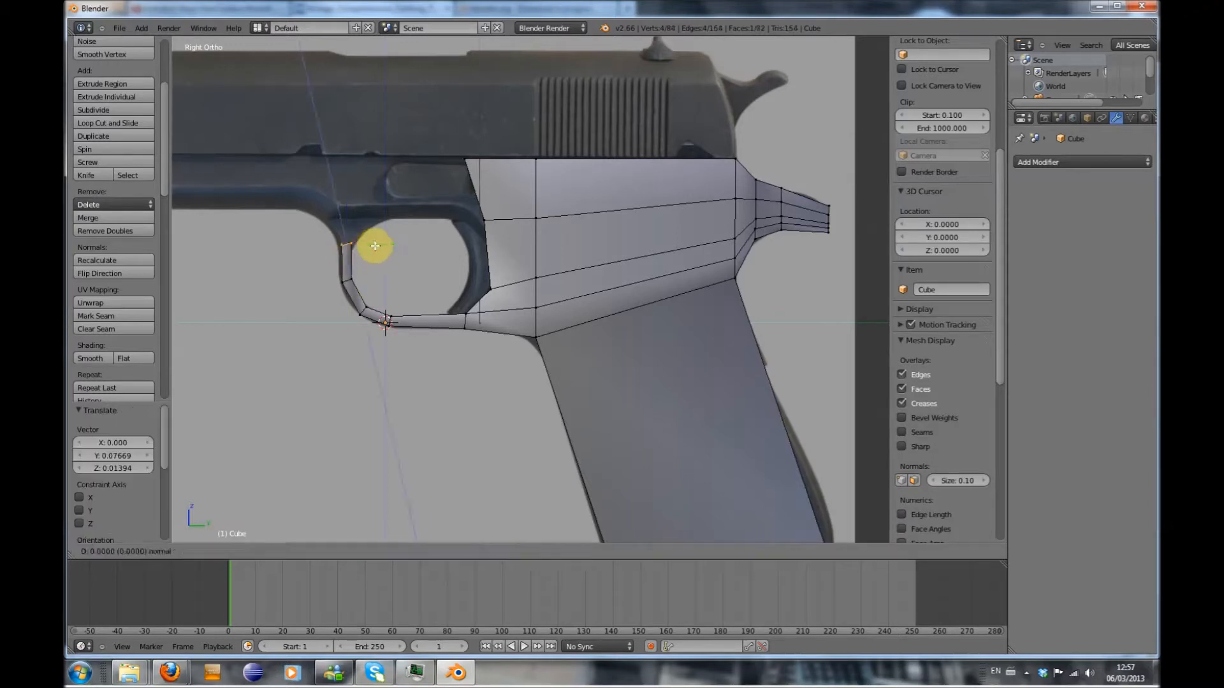
click(375, 246)
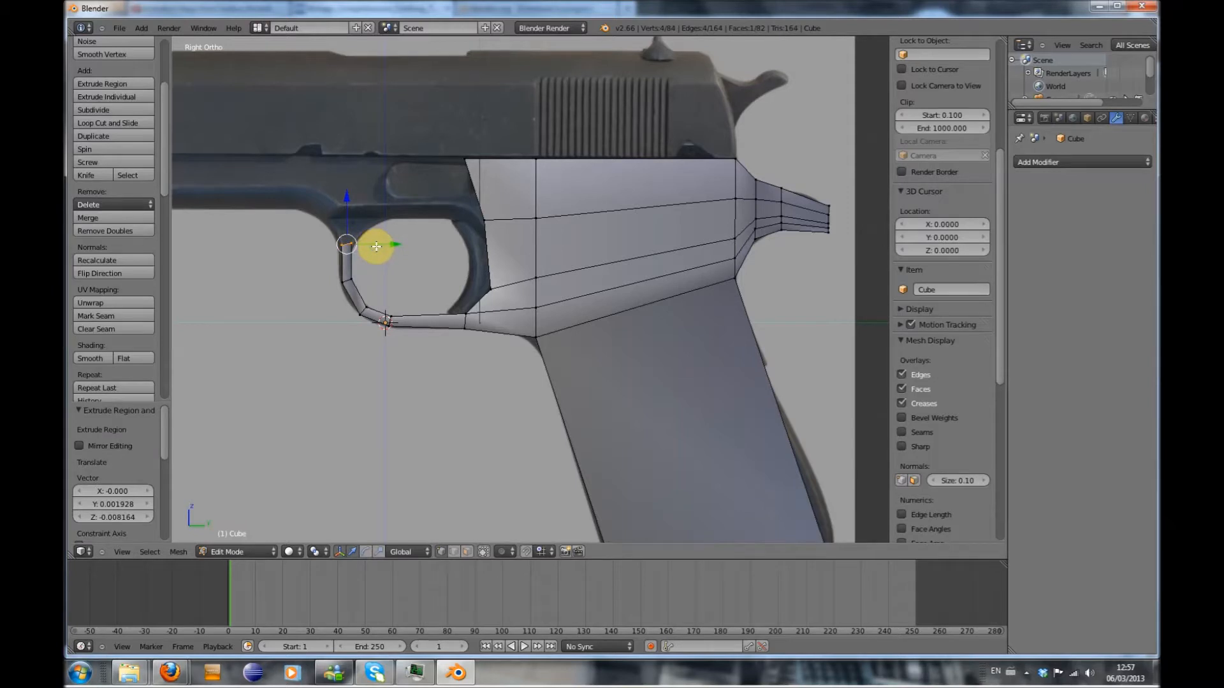
key(r)
click(376, 254)
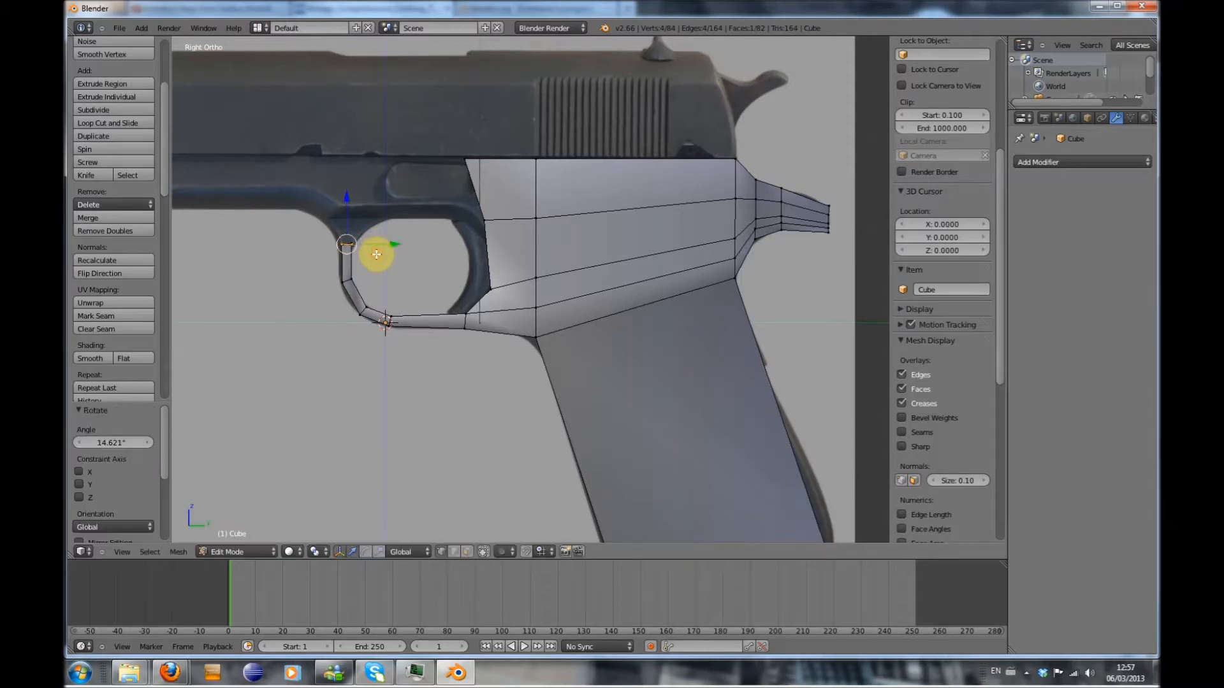
scroll(377, 254, up, 2)
key(ctrl+z)
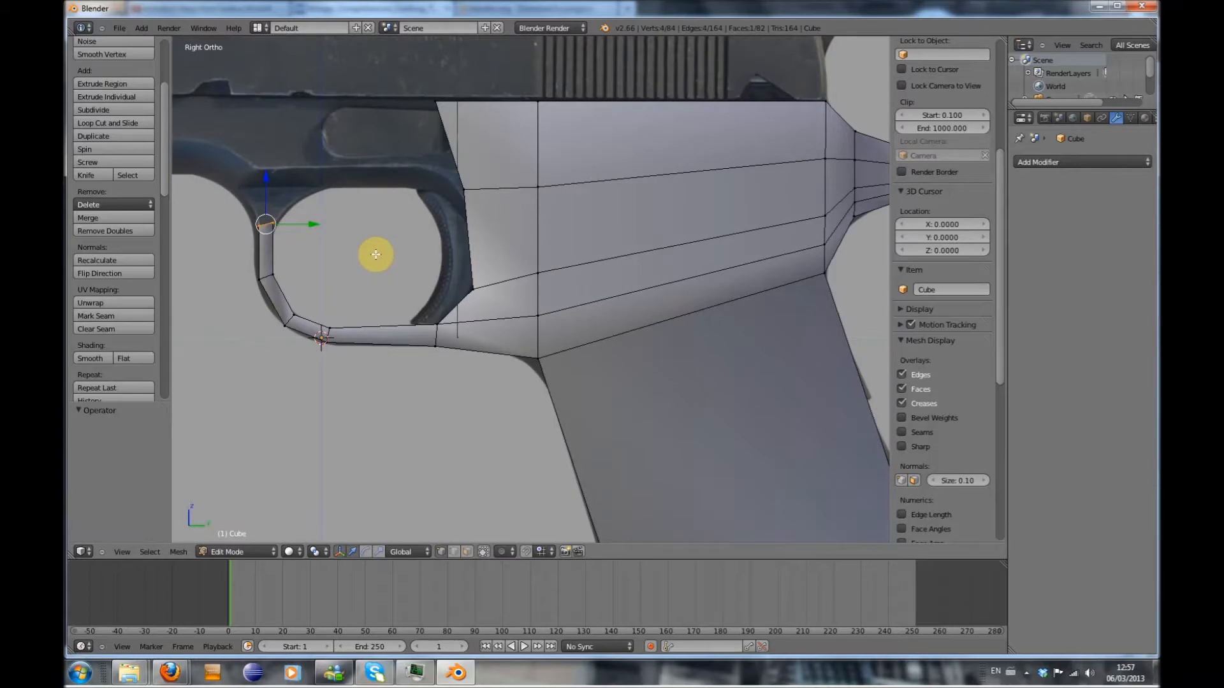
Rotate the trigger guard's upper end face about 12.2° and extrude another segment up to the frame's underside
key(r)
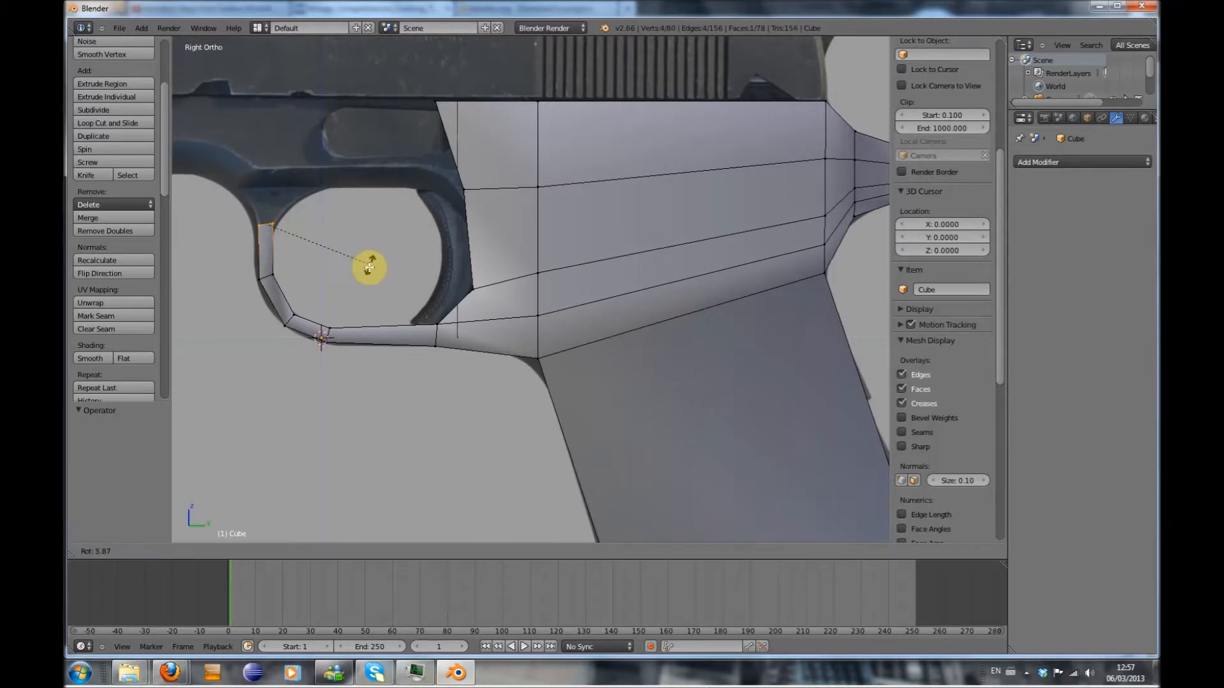
click(365, 273)
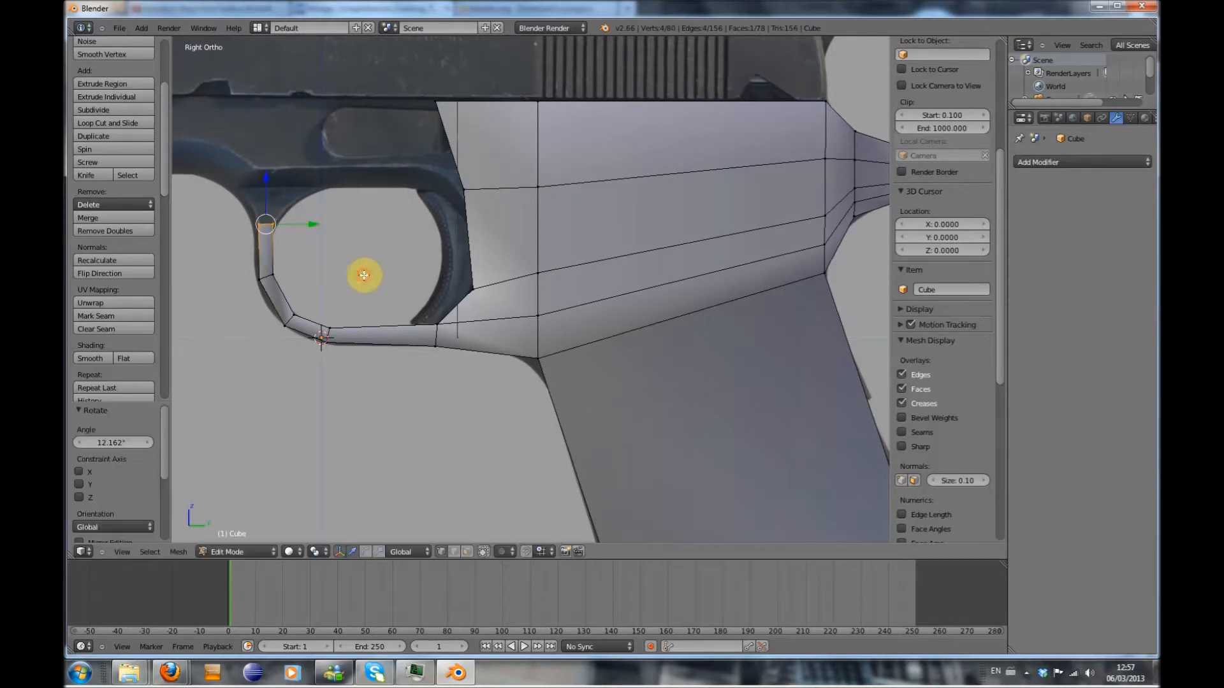
click(266, 190)
ctrl+click(272, 193)
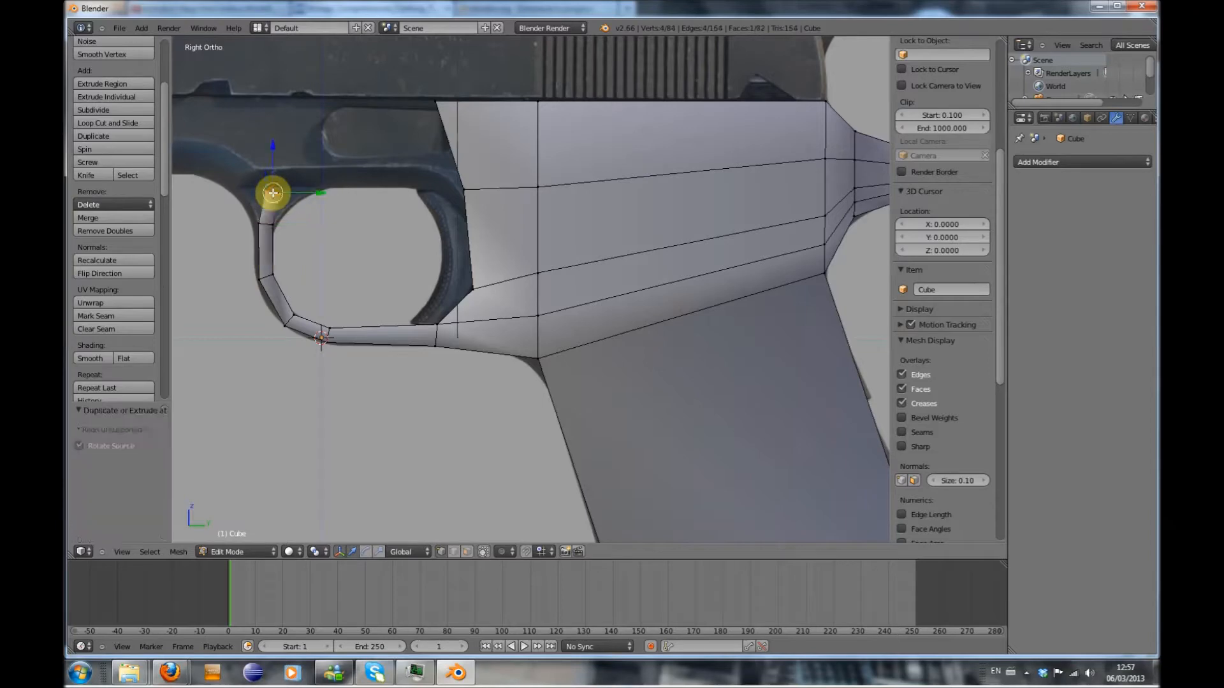
Widen the trigger guard's upper end face and rotate it -9.987° to line up with the frame's underside
middle_drag(303, 230, 289, 249)
key(KP_1)
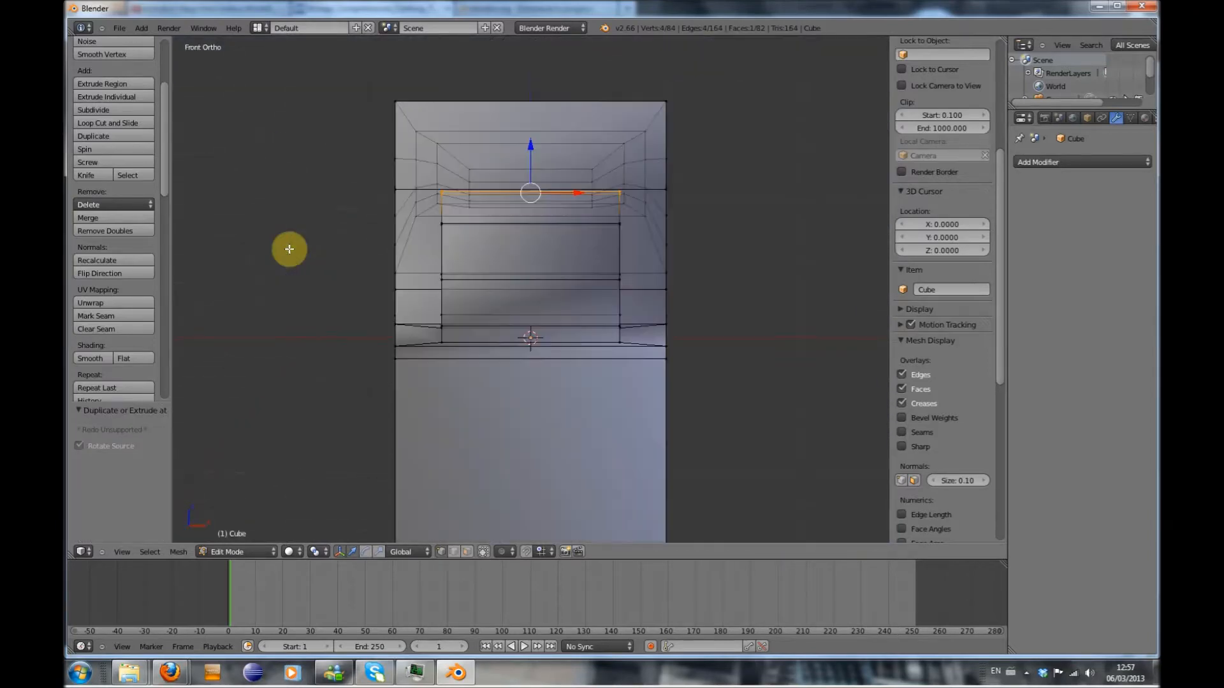
key(KP_3)
key(s)
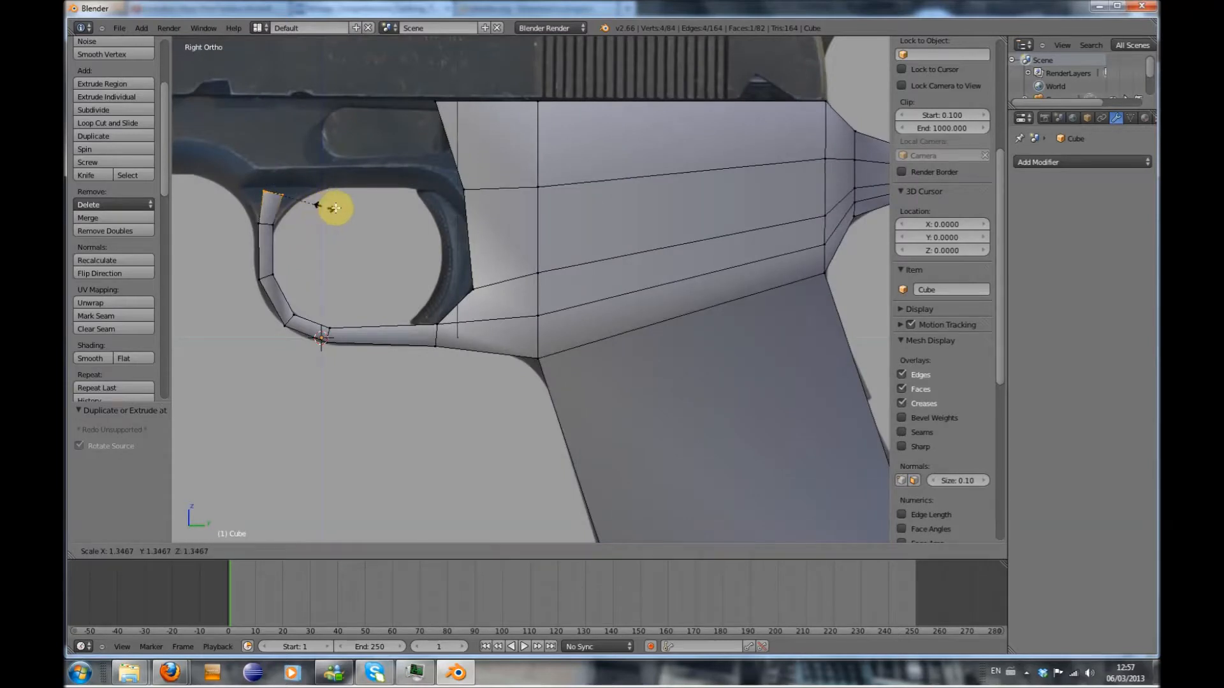
click(425, 220)
key(r)
click(416, 202)
Shift the upper end face about 0.015 along Y and 0.029 along Z, level its tilt, and scale it to 1.388
key(g)
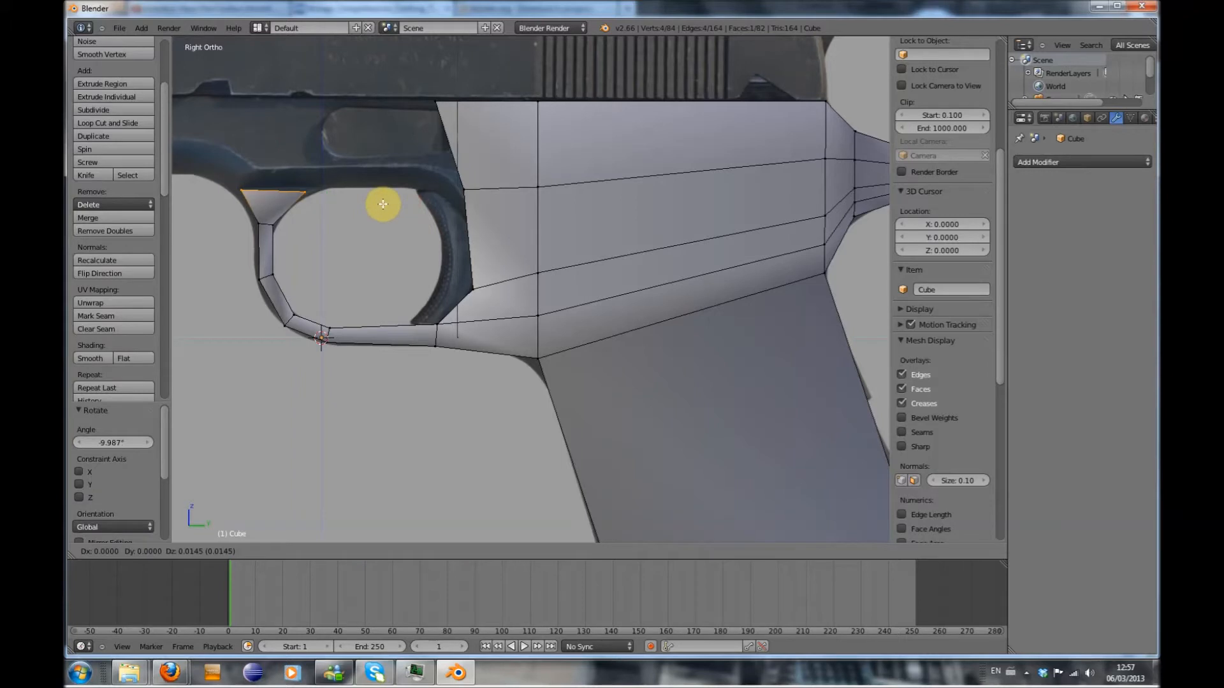
click(383, 203)
key(r)
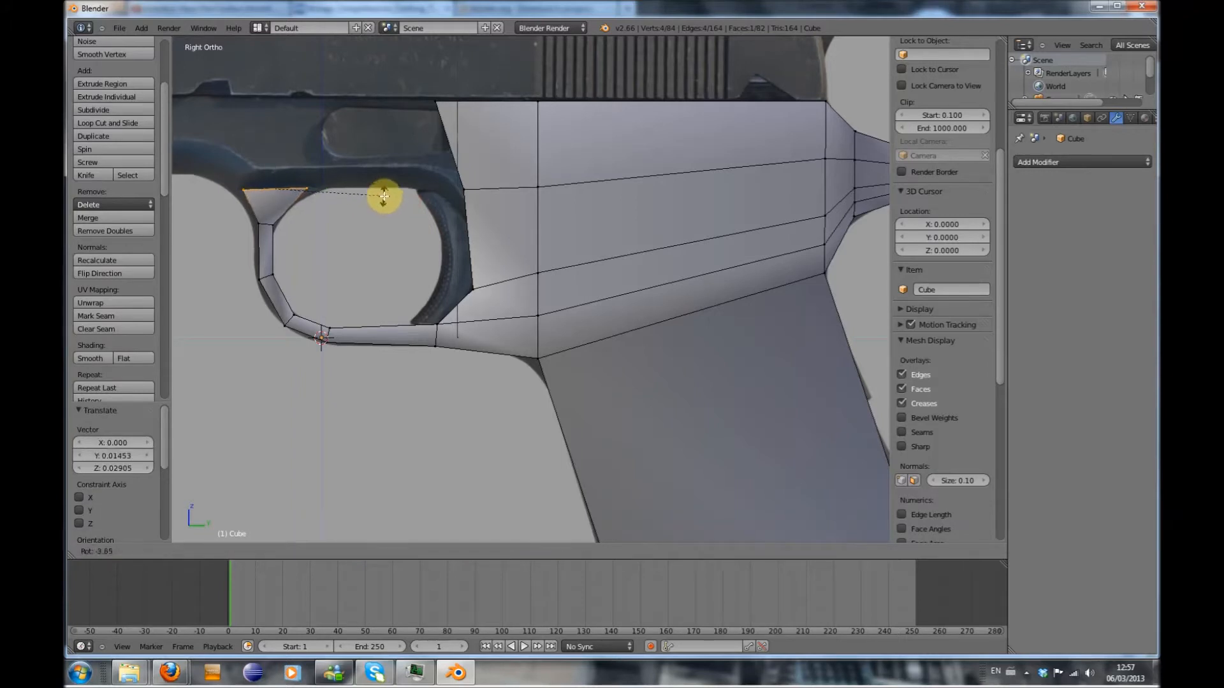
click(383, 201)
key(s)
click(421, 203)
key(a)
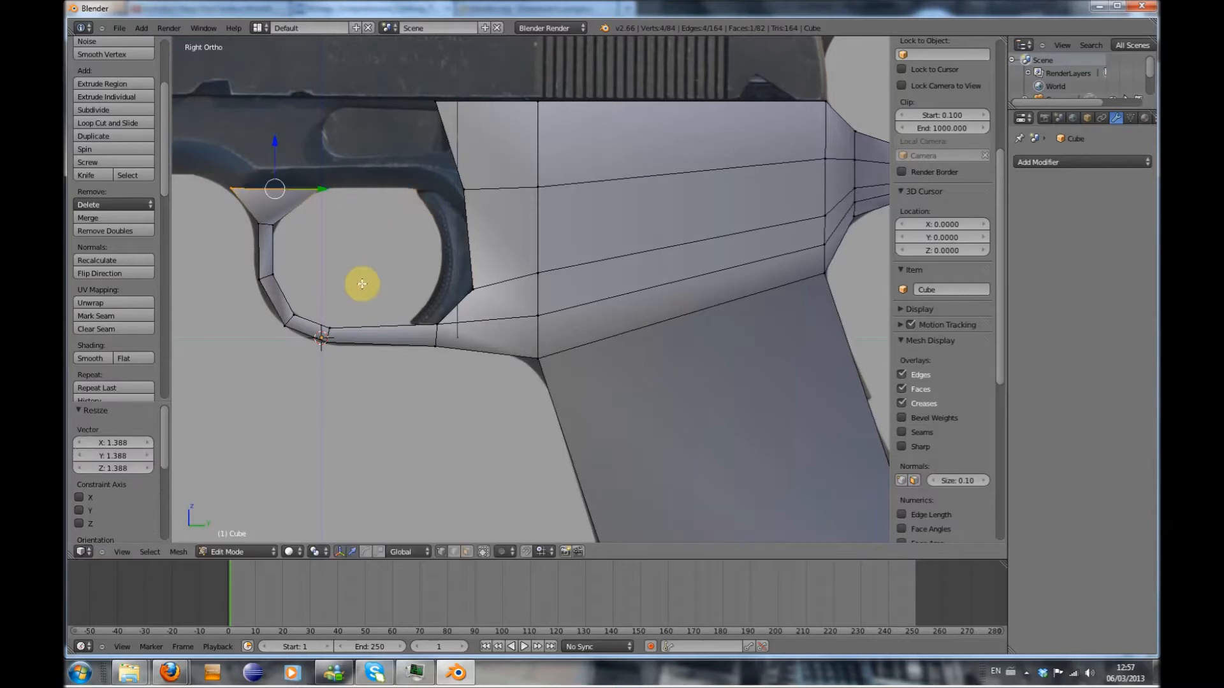
Select the four vertices just below the trigger guard's flared top and scale them to 1.257
scroll(347, 273, down, 1)
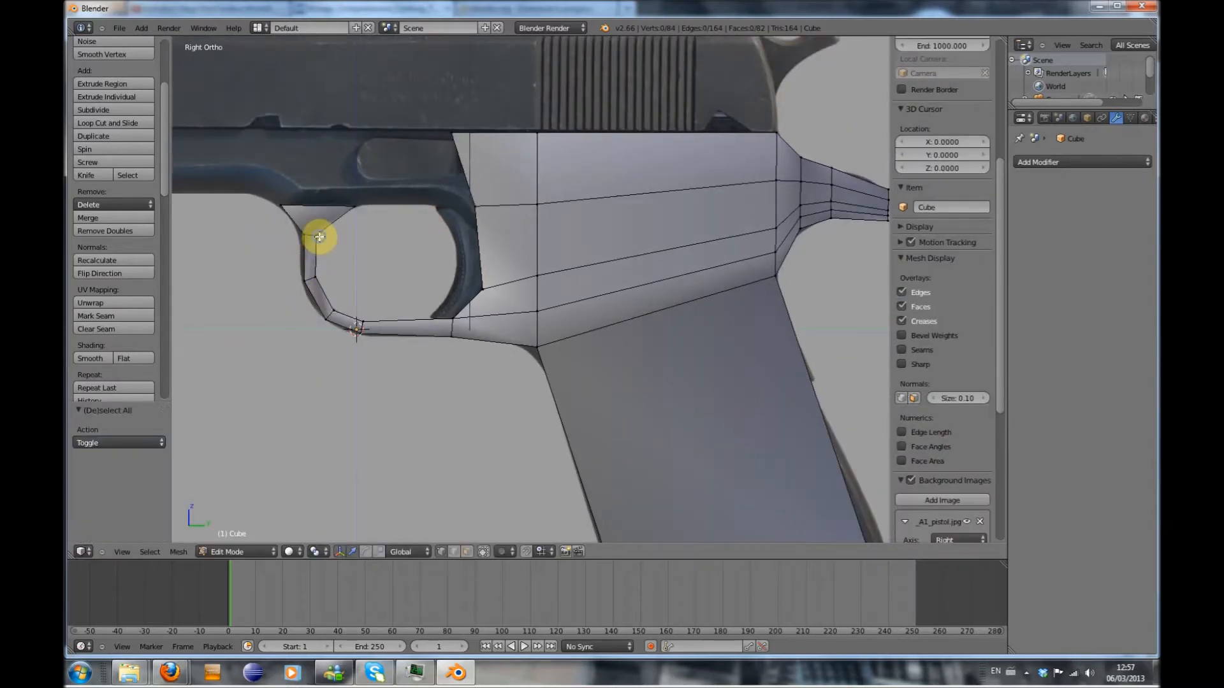
alt+right_click(319, 236)
key(a)
right_click(314, 239)
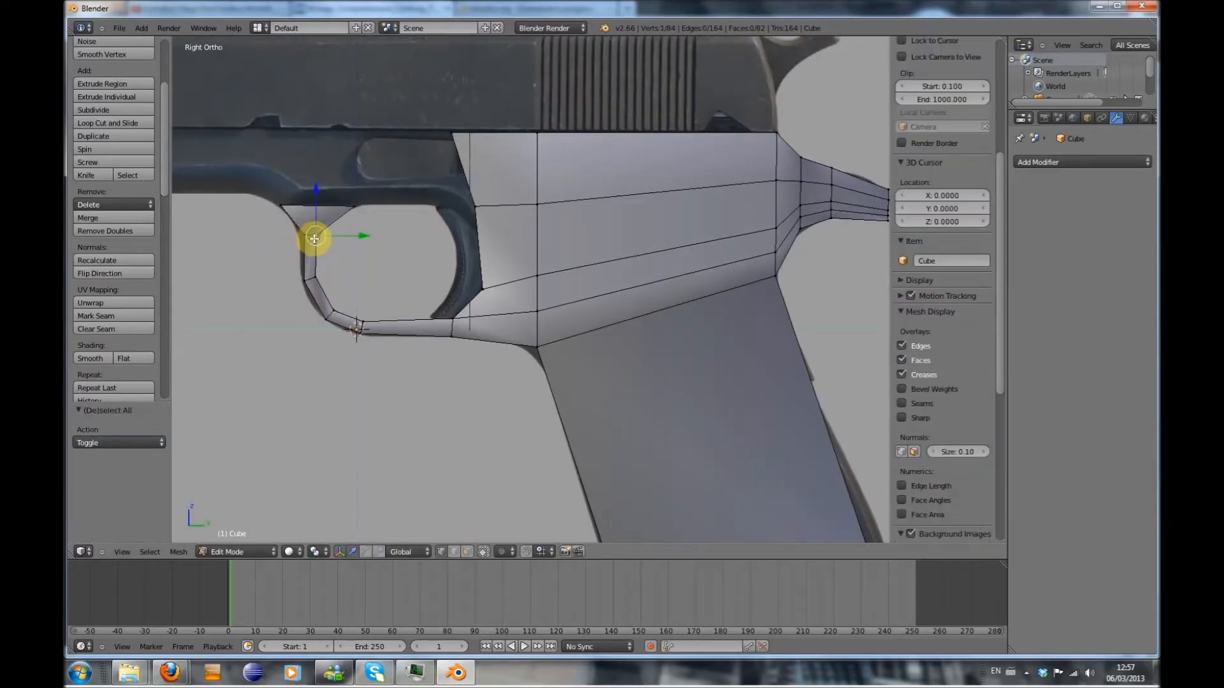
shift+right_click(320, 239)
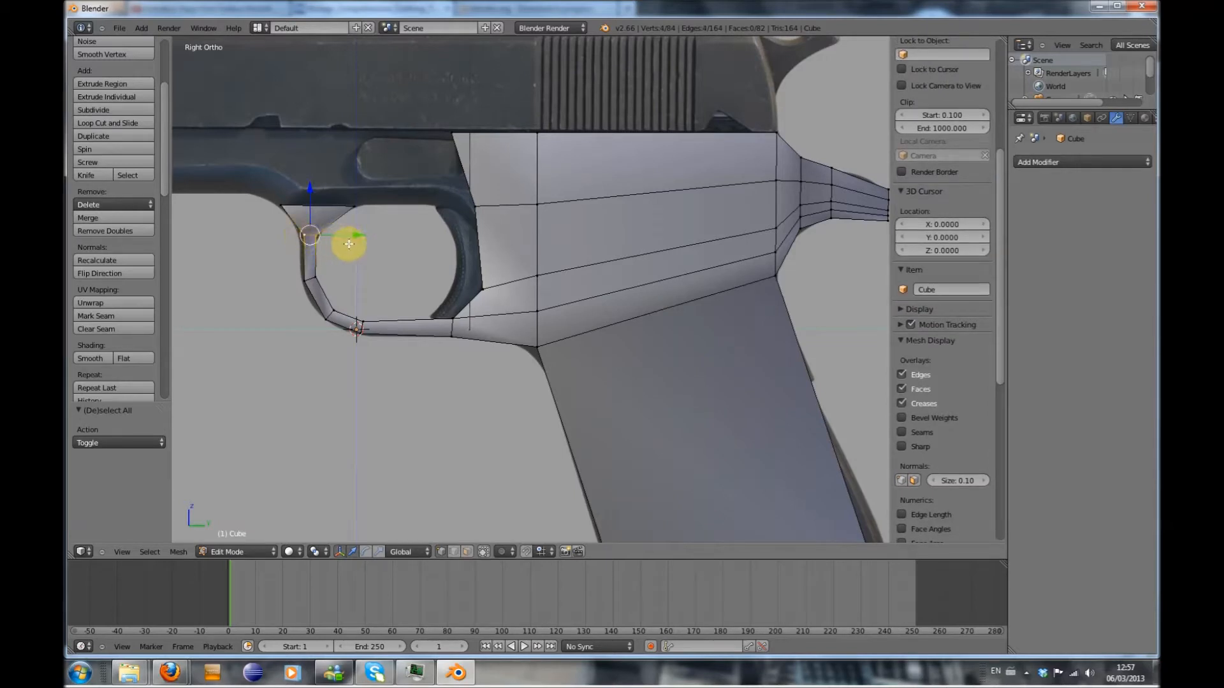
key(s)
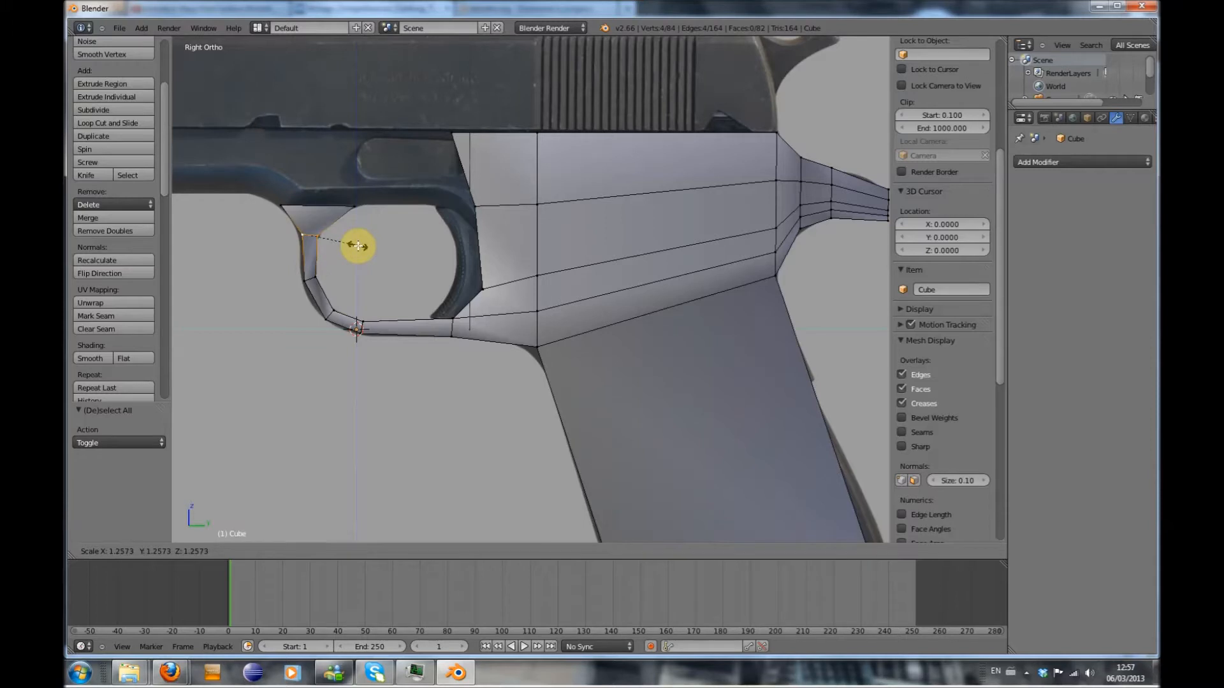
click(358, 246)
Select the overly wide top face of the trigger guard and scale it to 0.215 along X
middle_drag(355, 246, 517, 320)
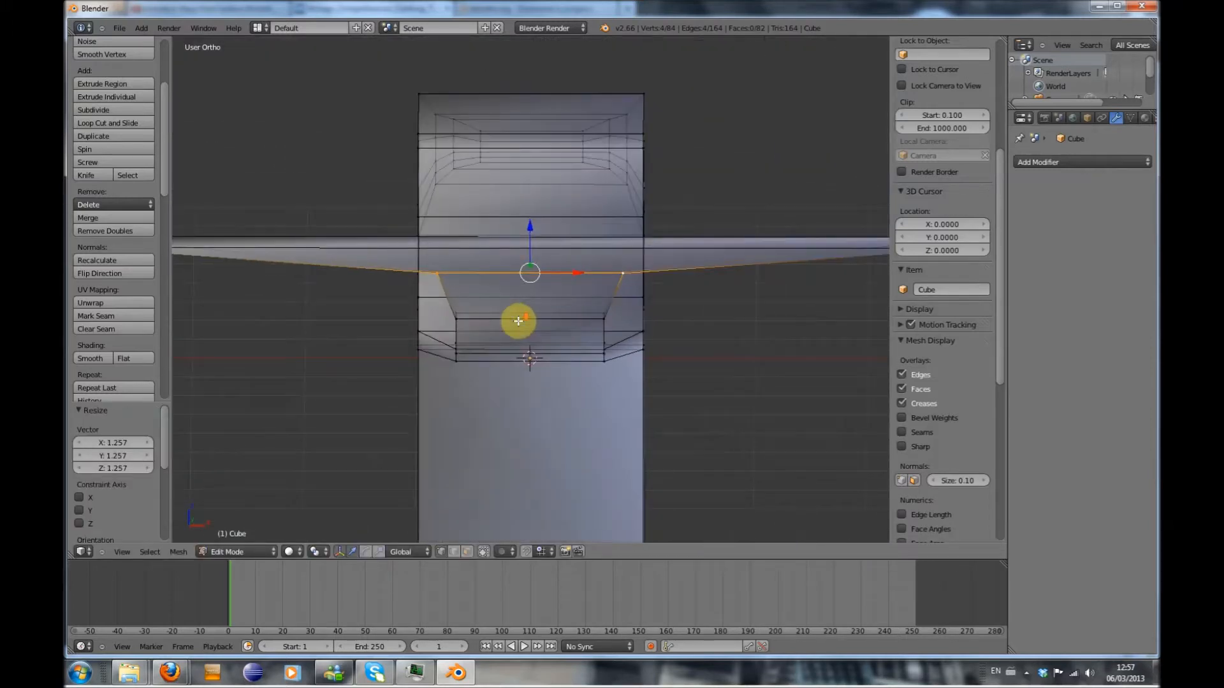
scroll(516, 320, down, 3)
middle_drag(630, 361, 603, 417)
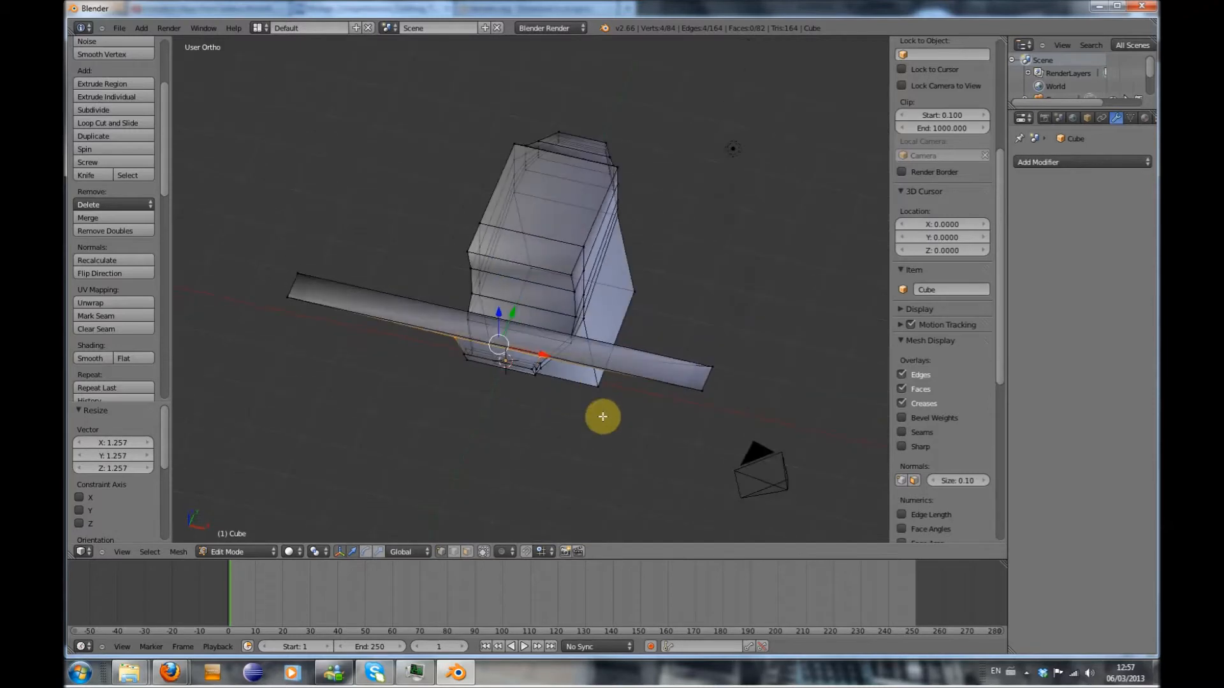
right_click(714, 368)
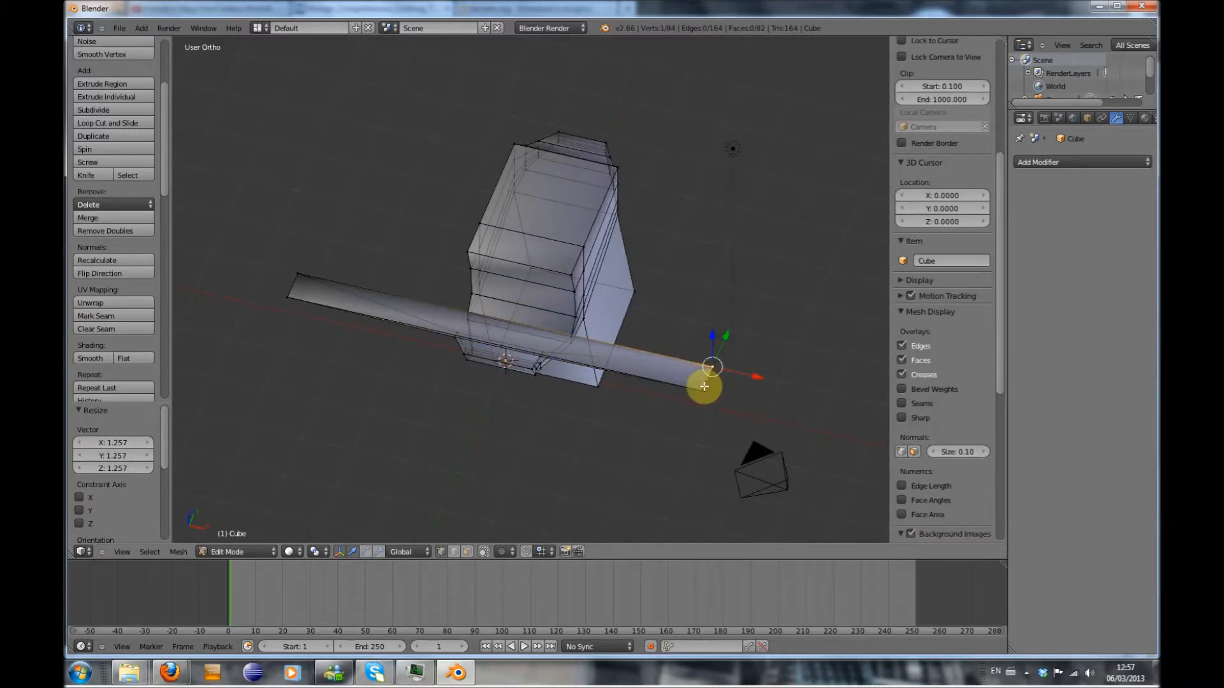
shift+right_click(278, 302)
shift+right_click(292, 274)
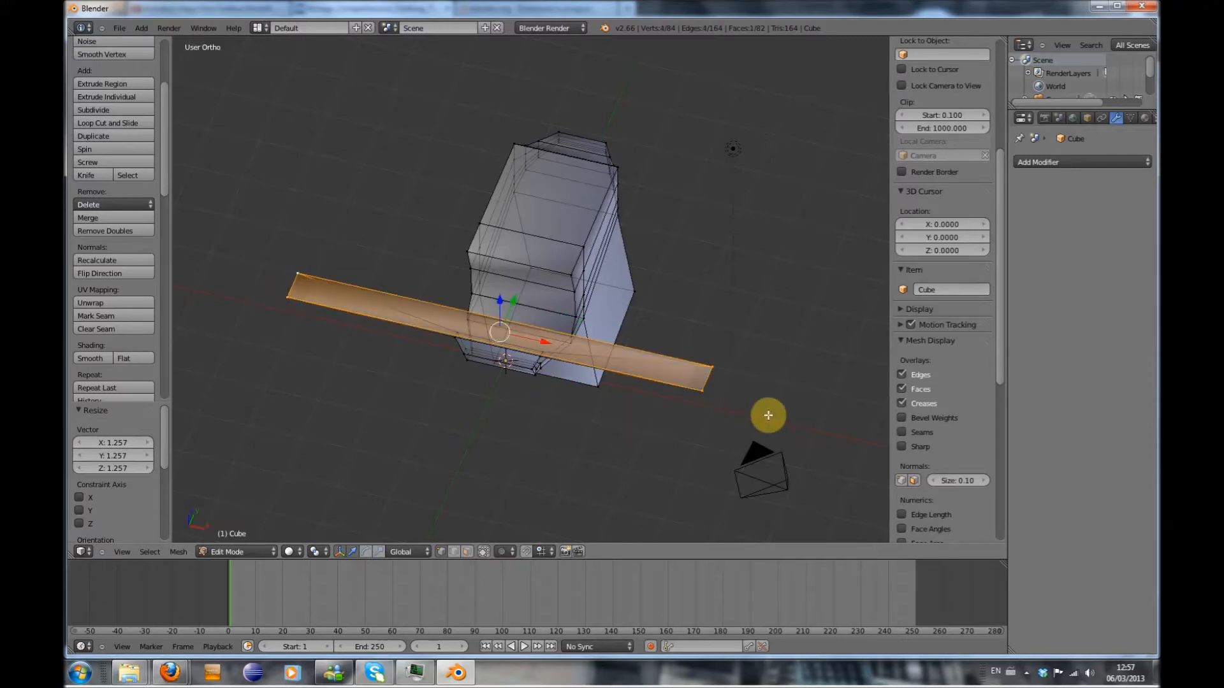
key(s)
key(x)
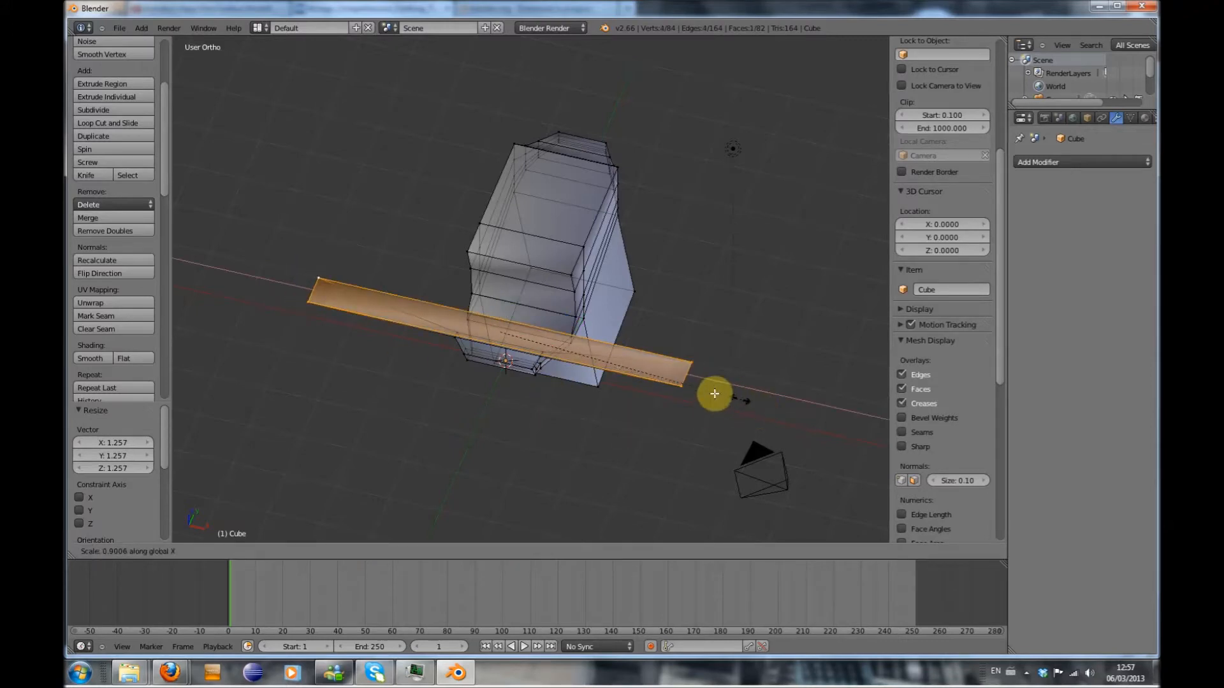
click(554, 359)
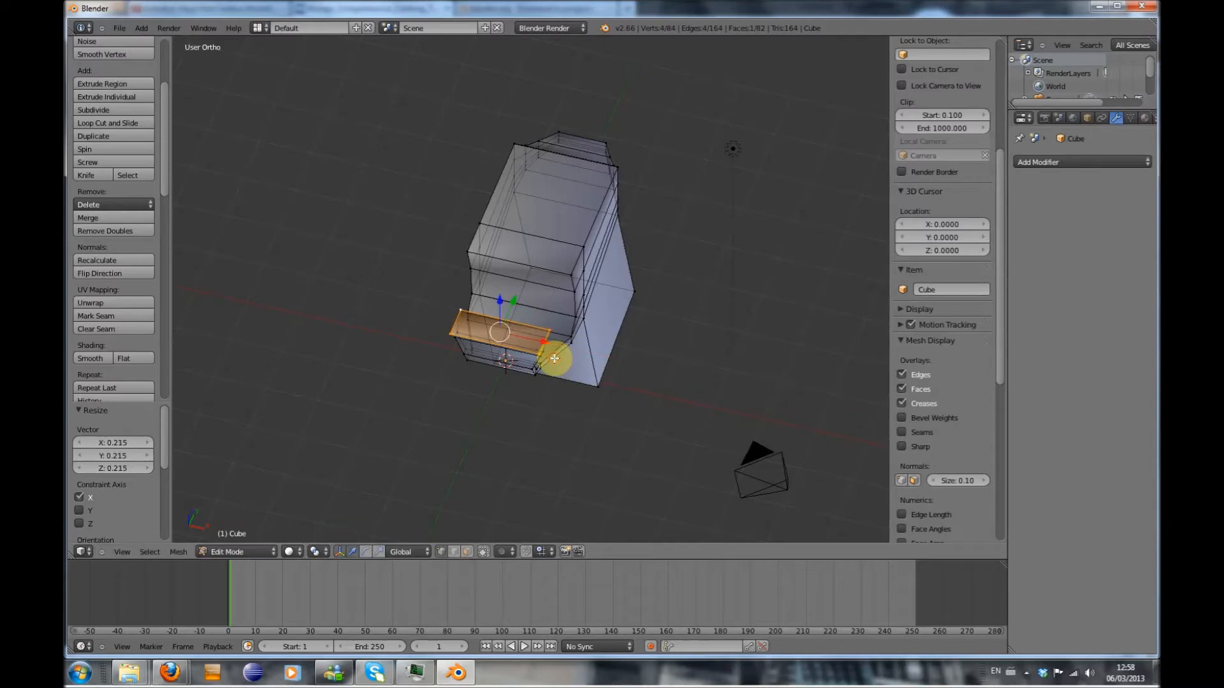
Select the frame's upper front face and extrude it -1.081 along Y to meet the trigger guard's top
key(KP_3)
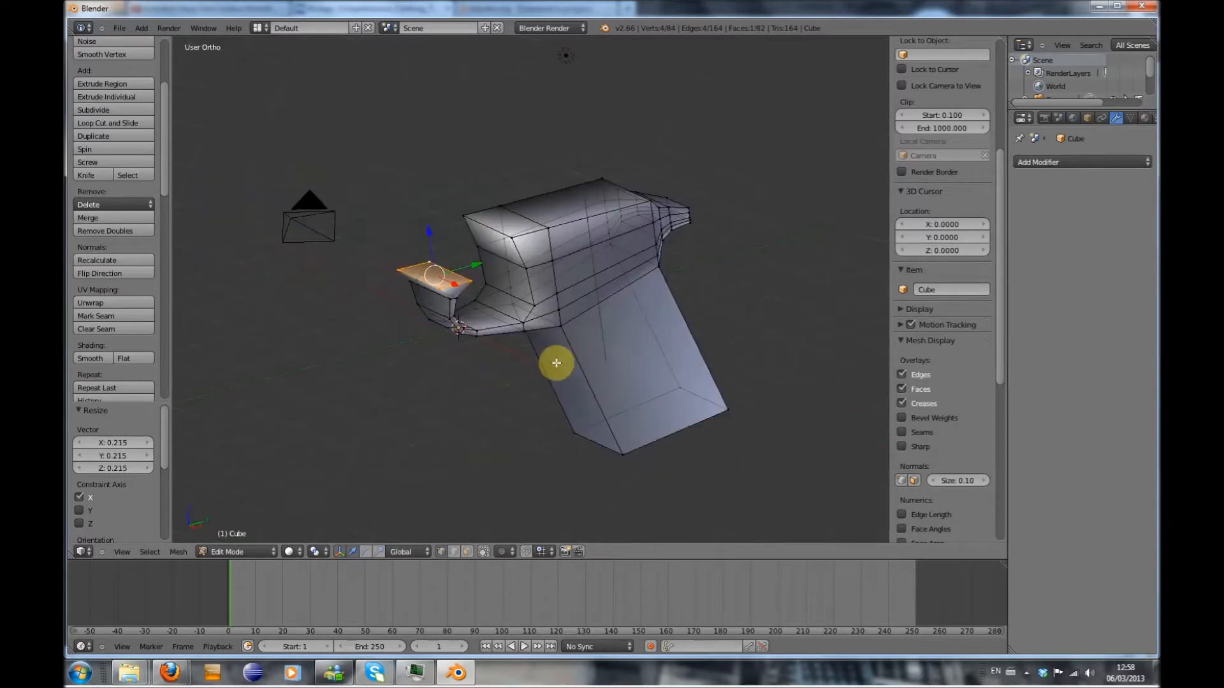
scroll(442, 391, up, 2)
scroll(446, 421, up, 3)
shift+middle_drag(443, 203, 533, 311)
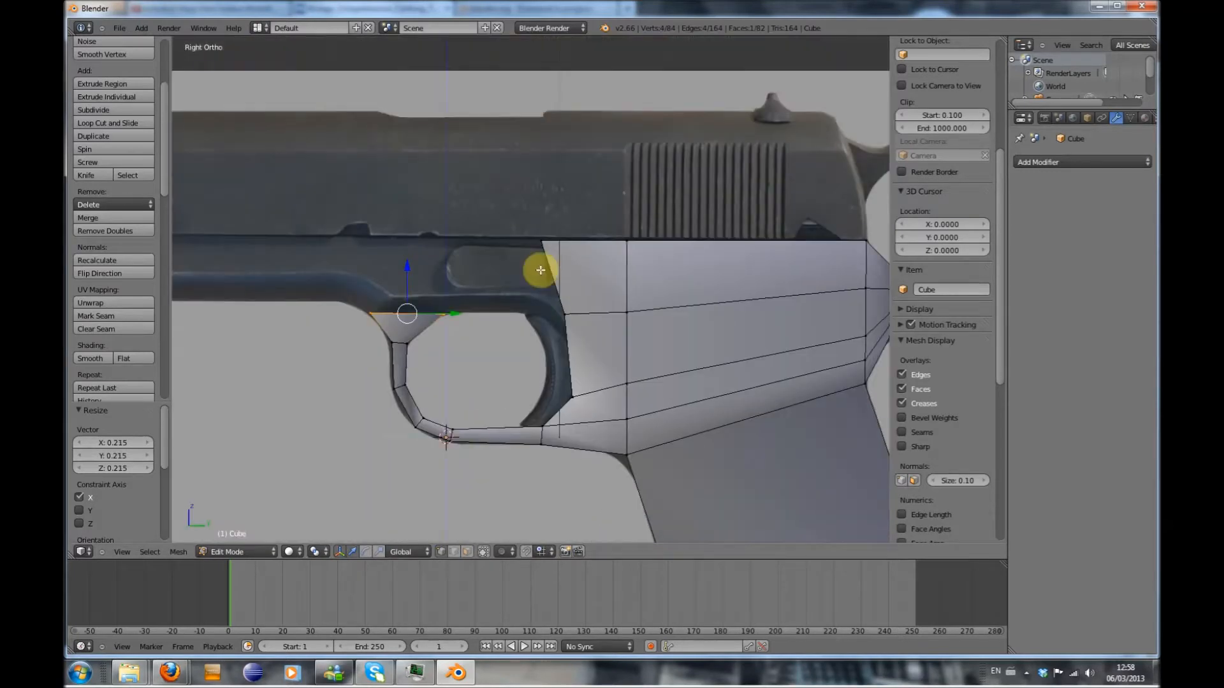
right_click(564, 313)
shift+right_click(542, 245)
shift+right_click(566, 308)
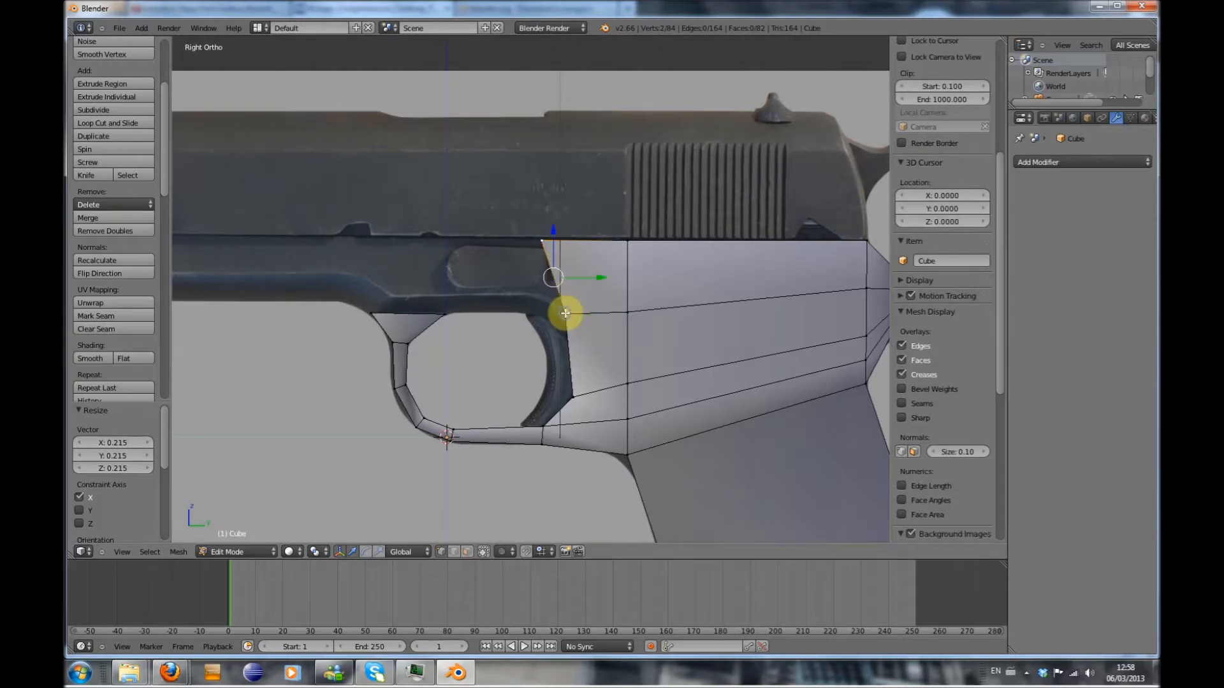
shift+right_click(541, 247)
key(e)
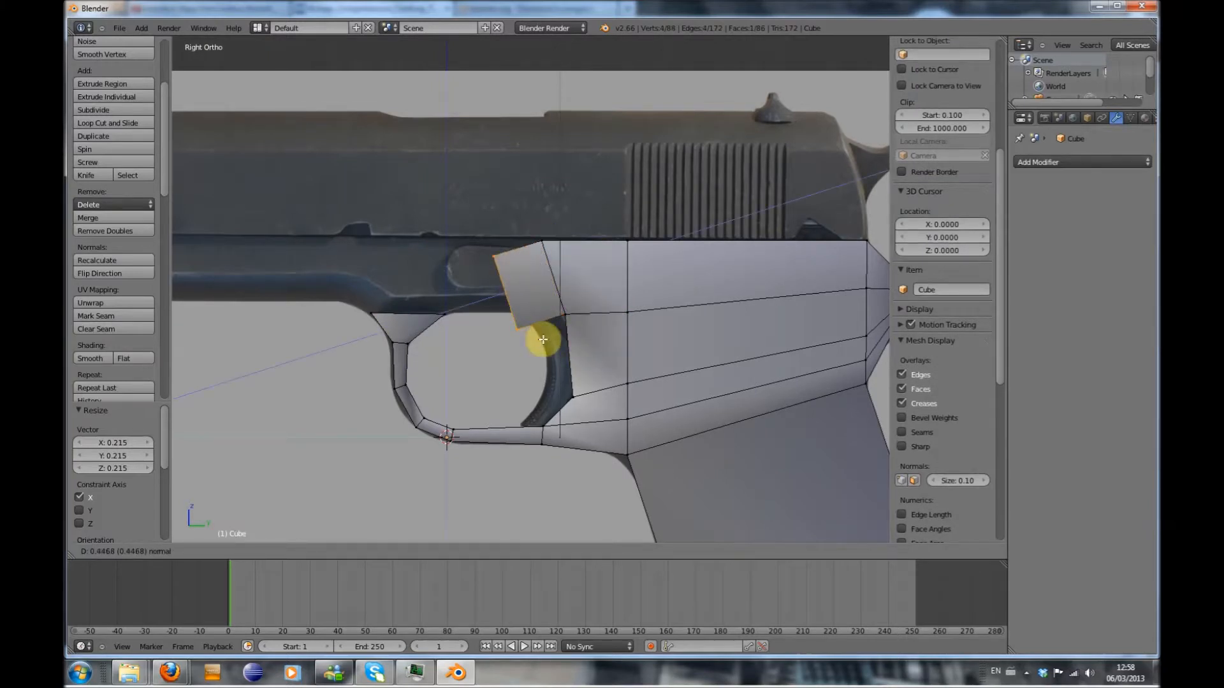
key(y)
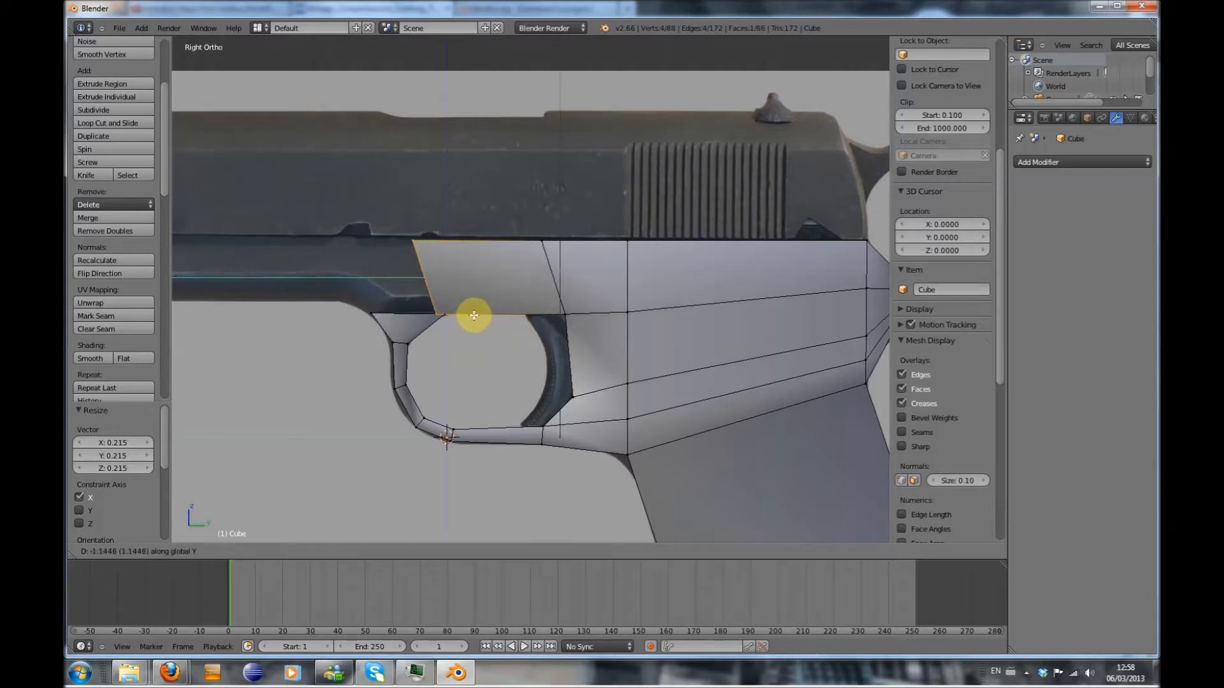
click(481, 315)
Merge the extrusion's far lower corner vertex with the adjacent trigger guard top vertex using At Last
right_click(440, 311)
scroll(423, 360, up, 2)
middle_drag(445, 391, 335, 311)
shift+right_click(334, 326)
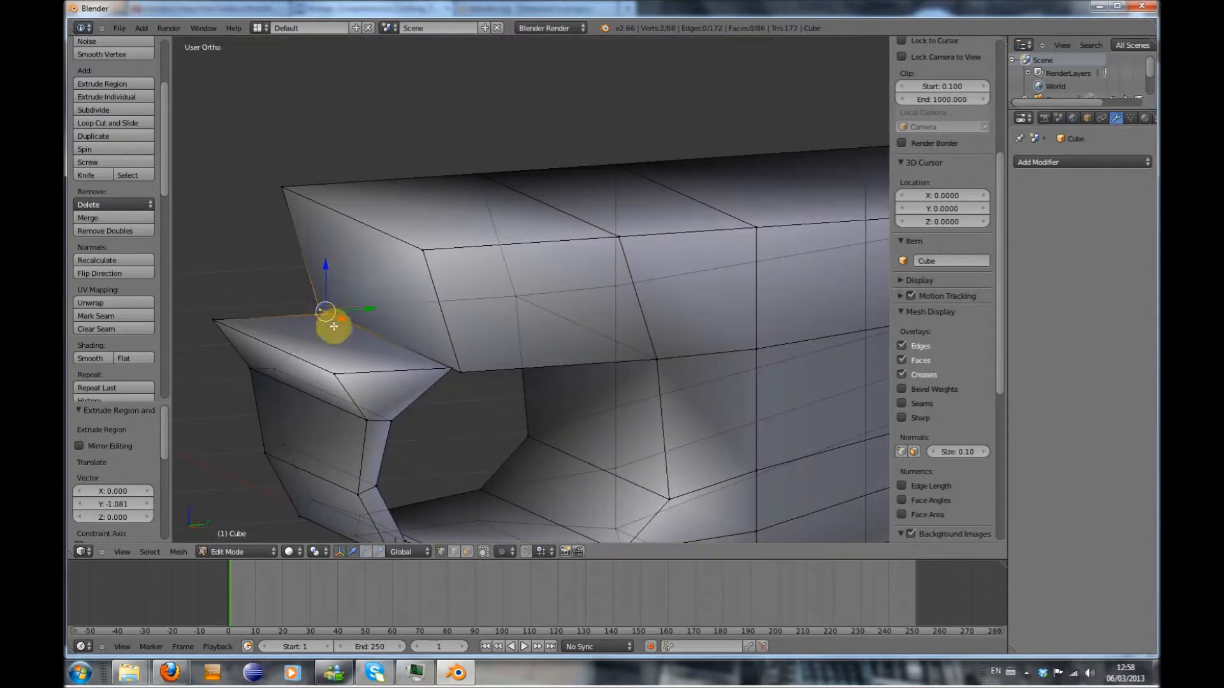
key(alt+m)
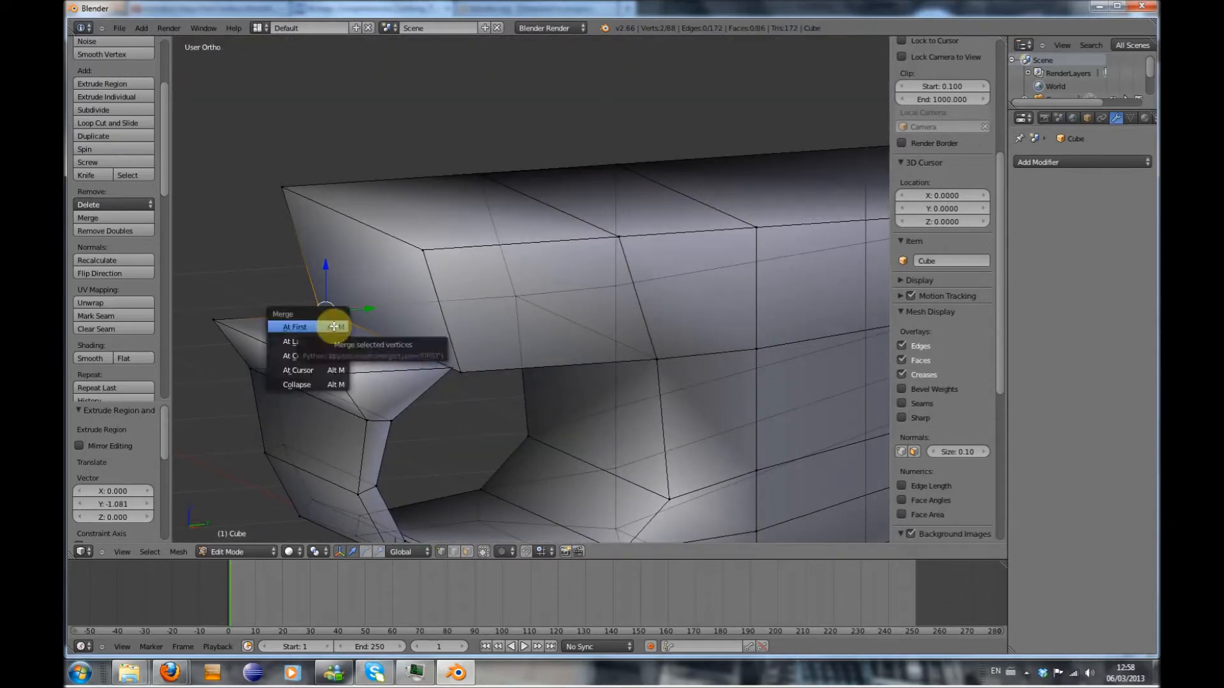
click(325, 341)
Merge the near-side pair of frame and trigger guard corner vertices using At Last, and clear the selection
right_click(449, 372)
shift+right_click(456, 372)
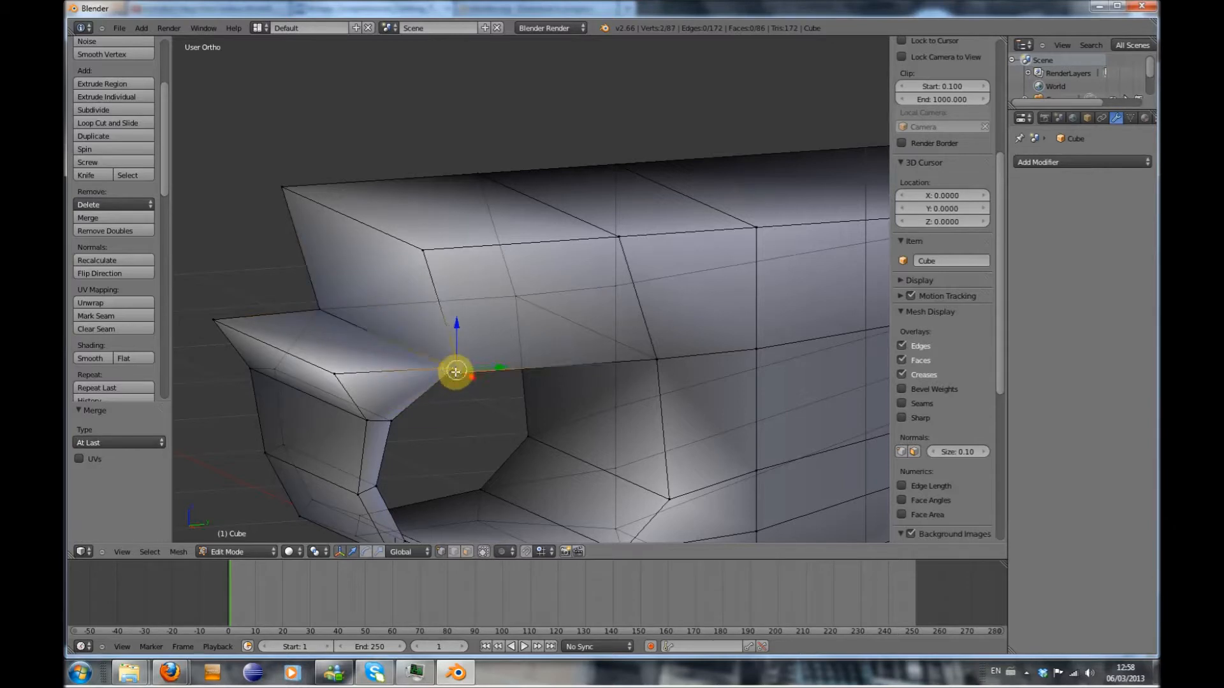
key(alt+m)
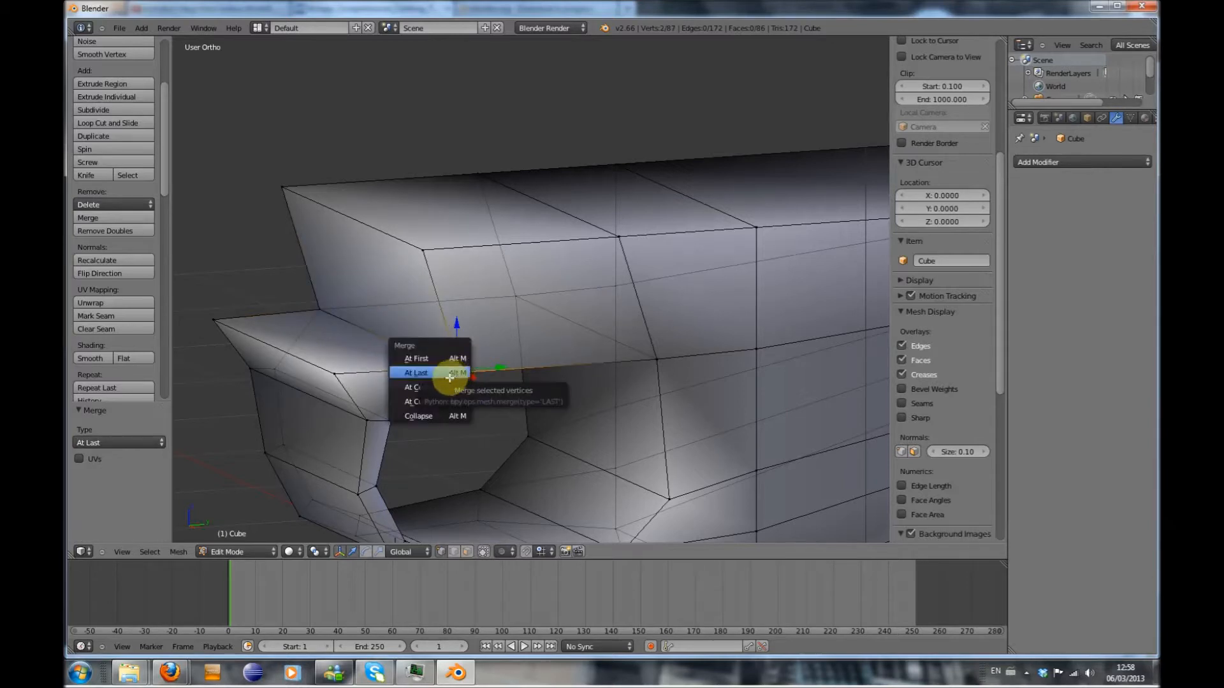
click(417, 373)
key(a)
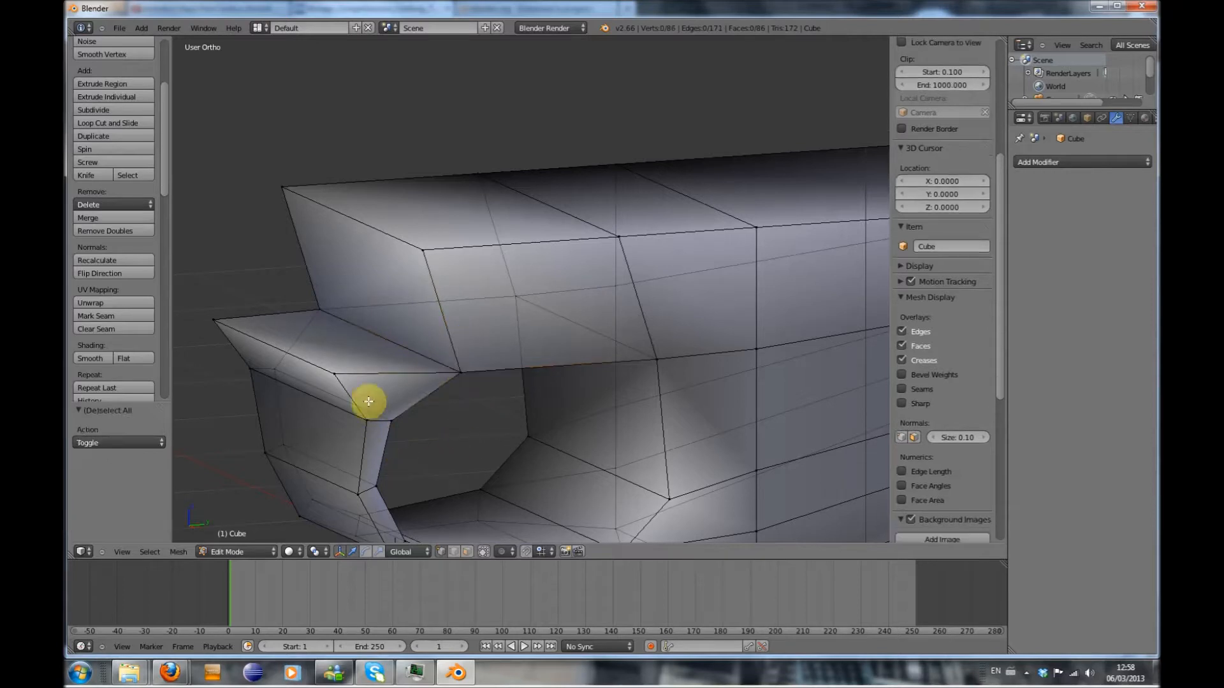
Select the near front corner vertex of the trigger guard's top face and set the snap element to Vertex
key(KP_3)
scroll(356, 390, down, 1)
scroll(357, 390, up, 1)
middle_drag(358, 391, 390, 440)
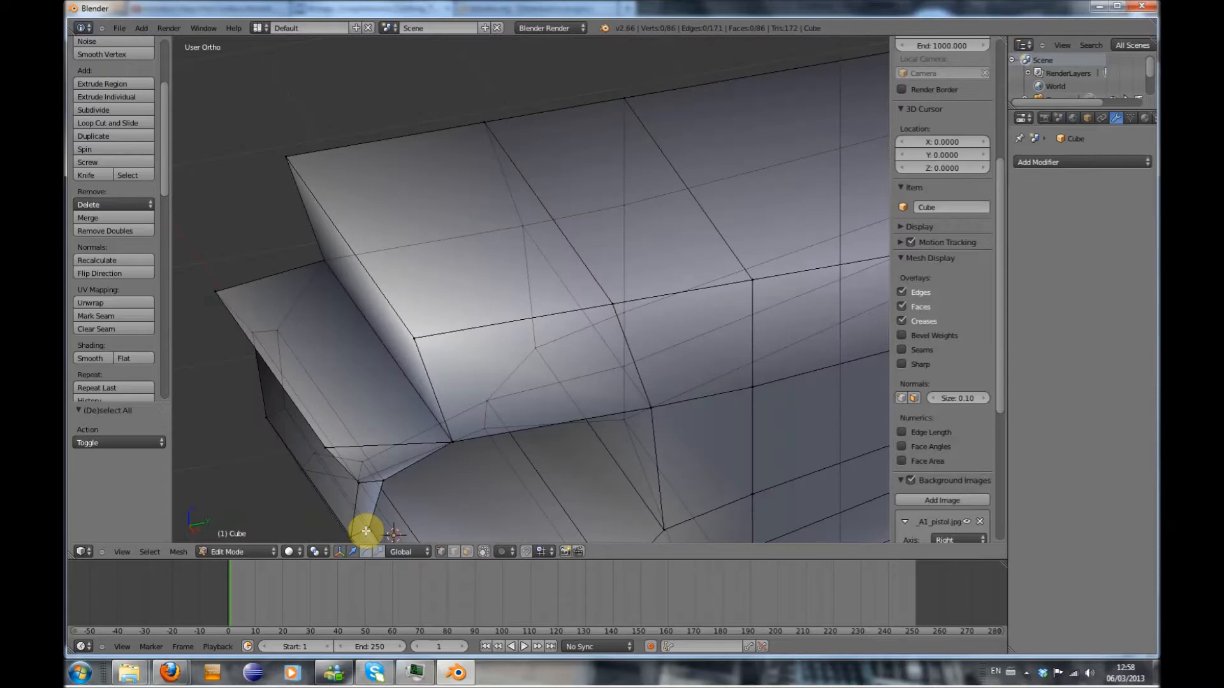
right_click(325, 448)
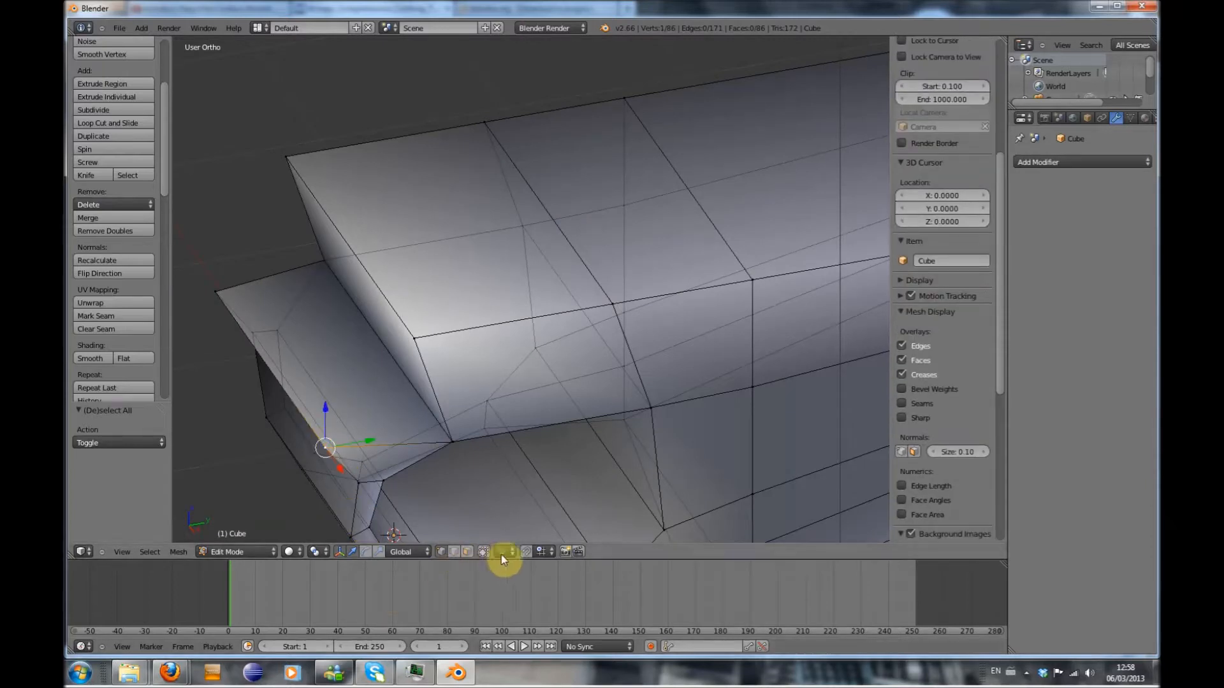
click(542, 552)
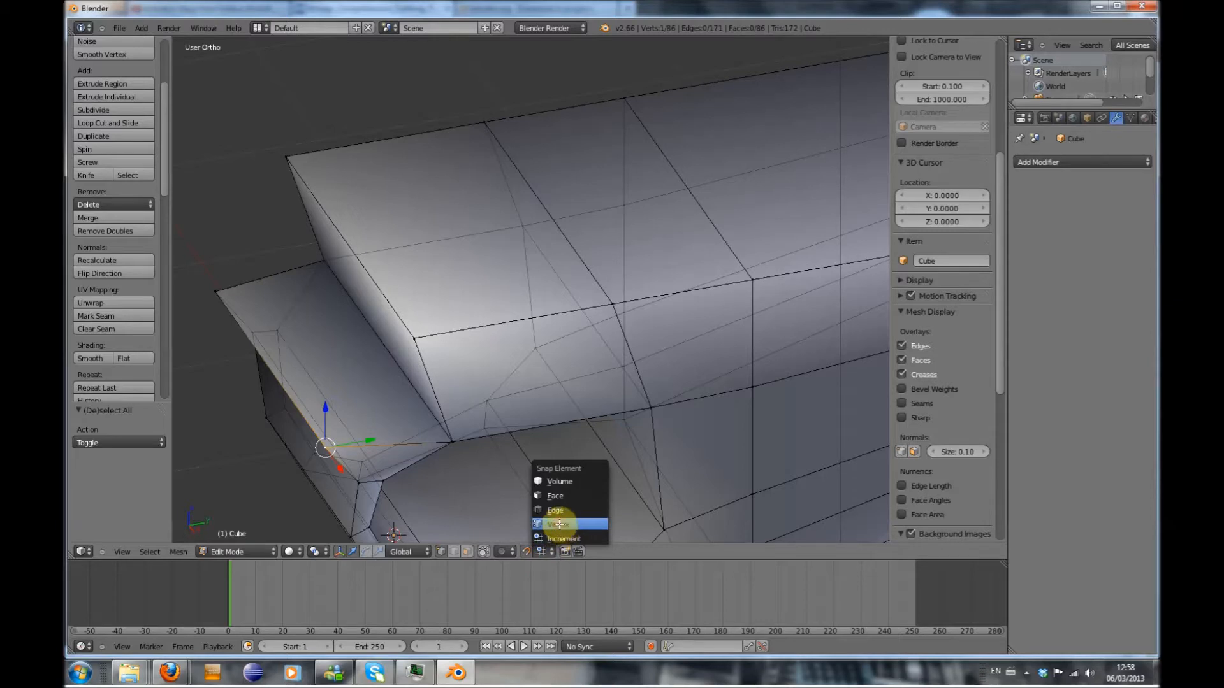
click(560, 524)
click(550, 552)
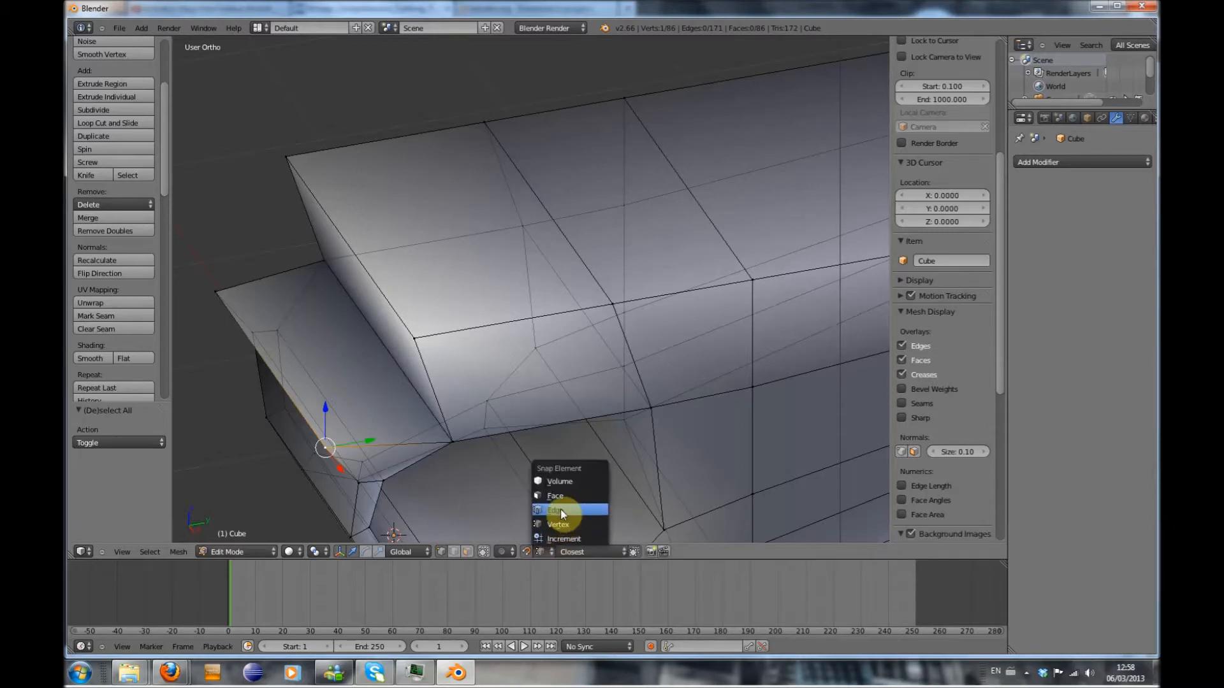
click(557, 527)
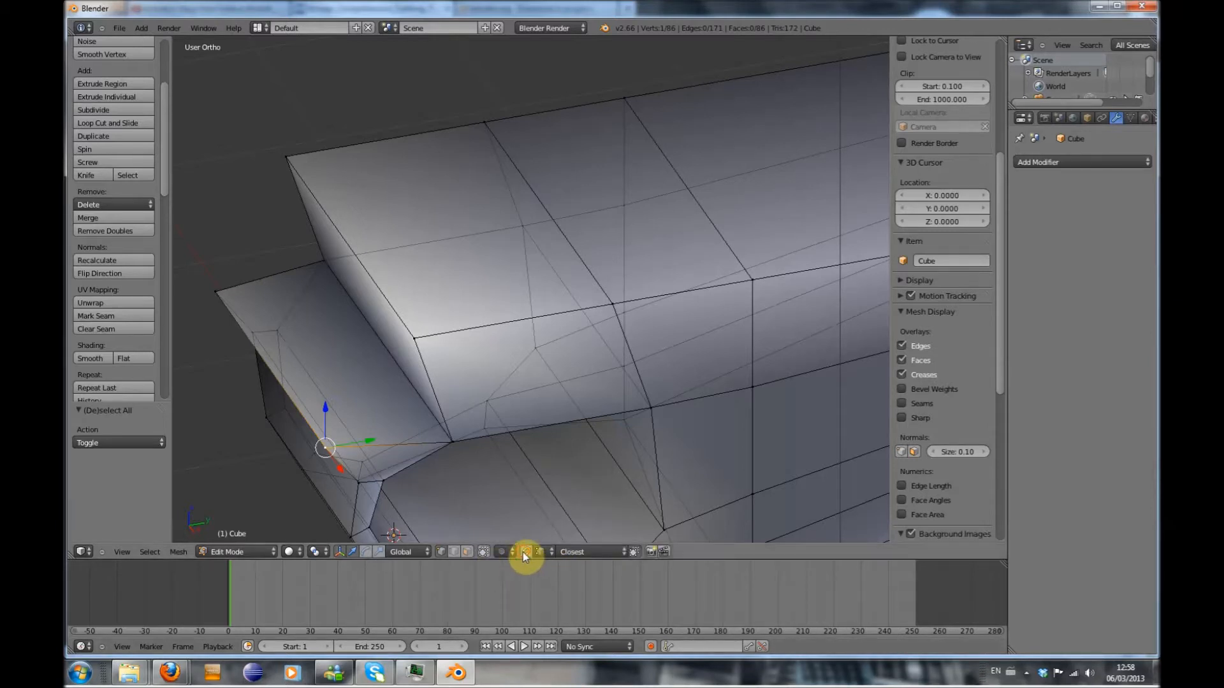
Move the selected corner vertex 0.142 along X, snapping it level with the frame's merged lower corner
scroll(366, 463, down, 2)
scroll(366, 462, up, 1)
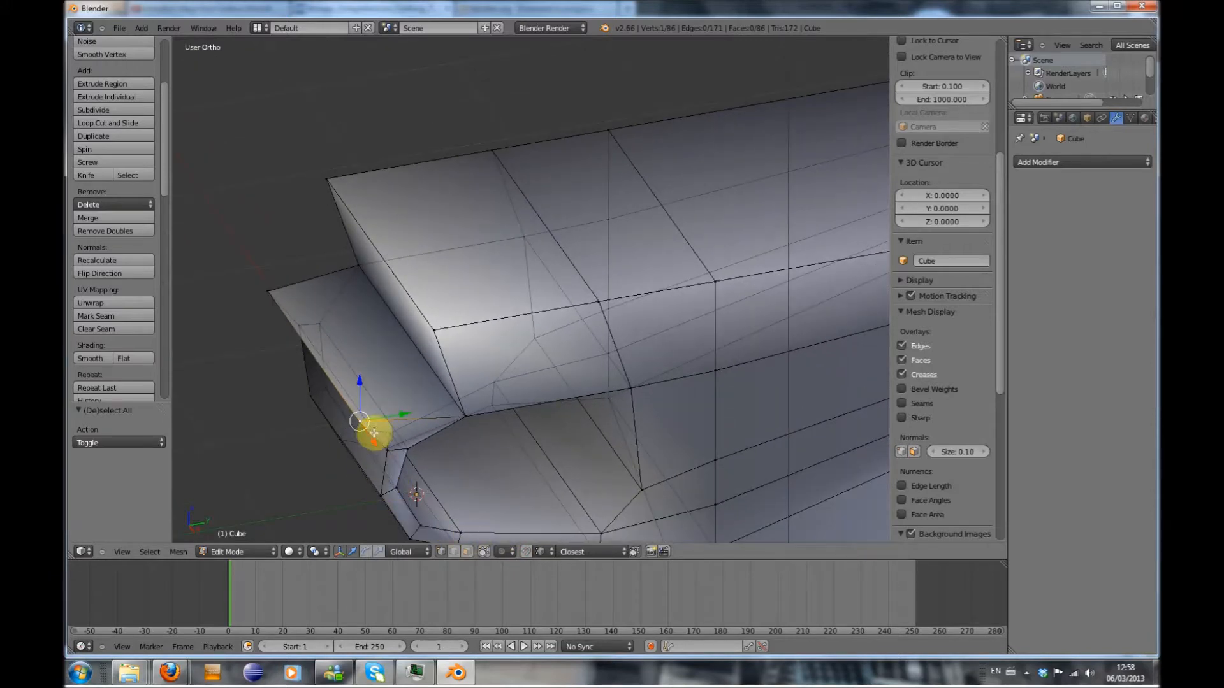
drag(374, 433, 376, 438)
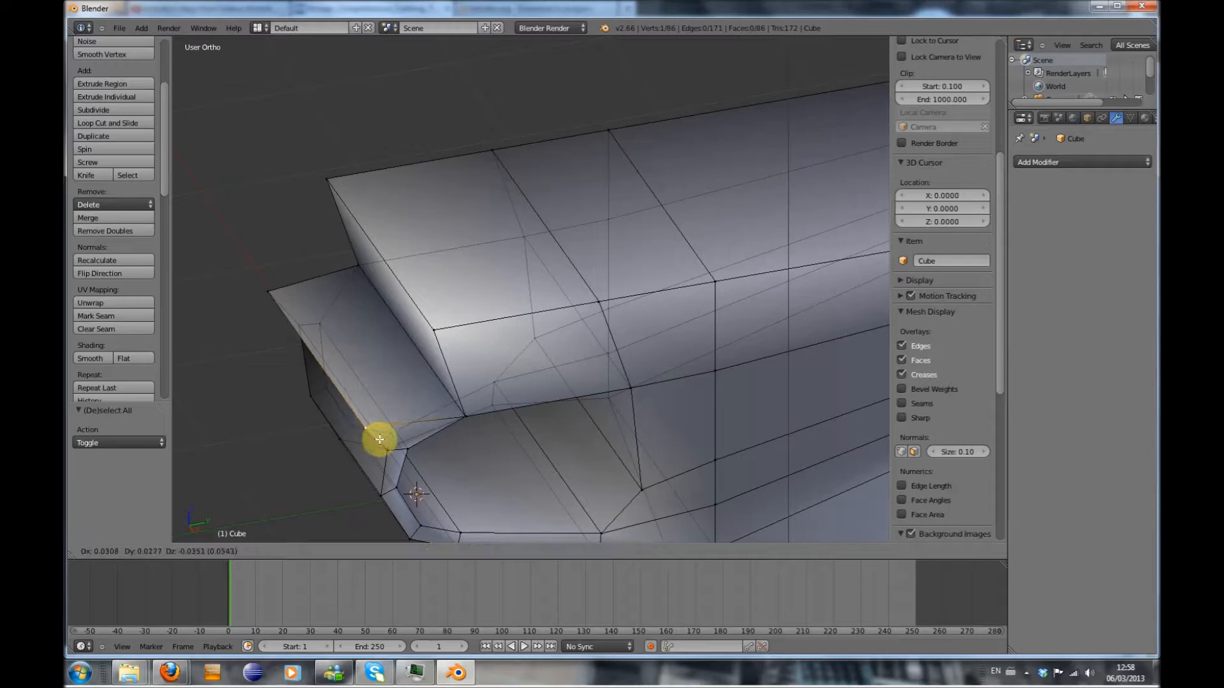
key(x)
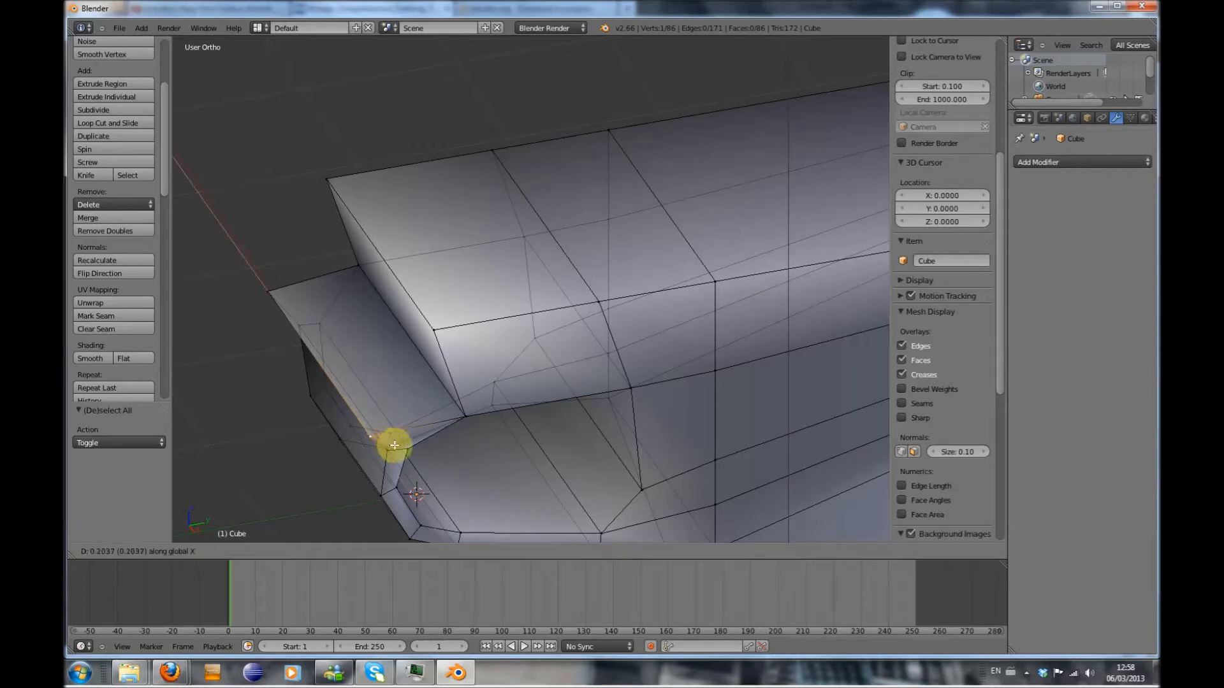
drag(407, 446, 463, 417)
click(463, 417)
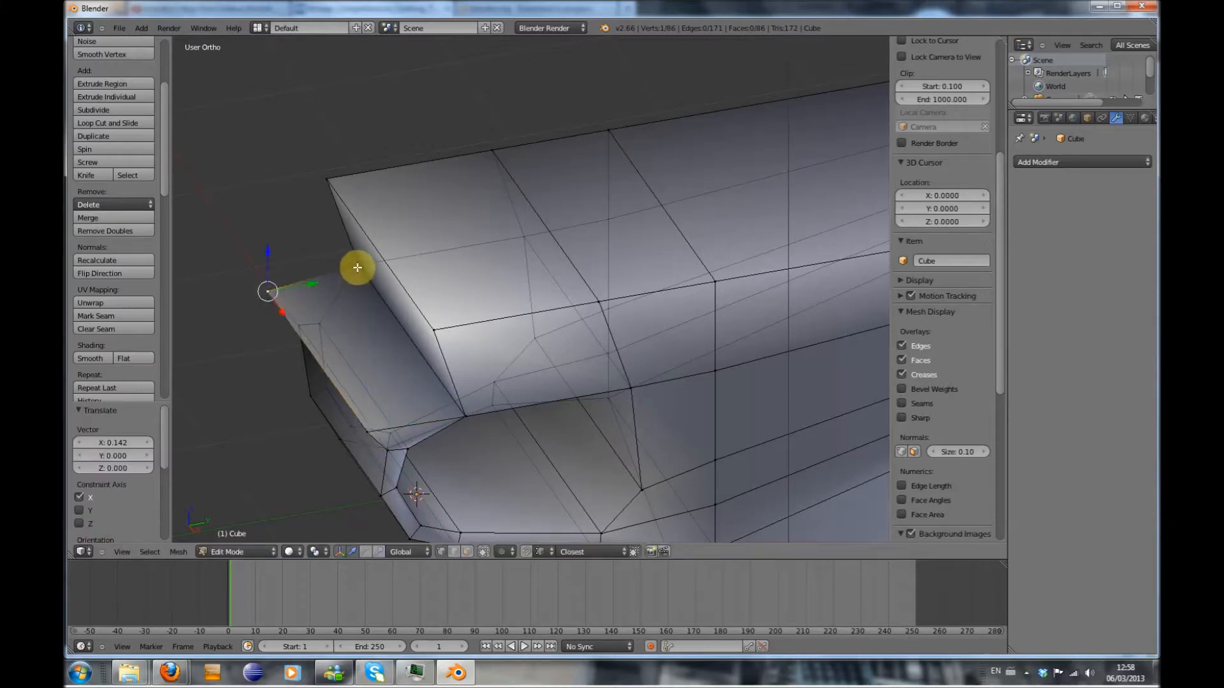
Move the selected trigger guard corner vertex -0.142 along X
key(g)
key(s)
key(x)
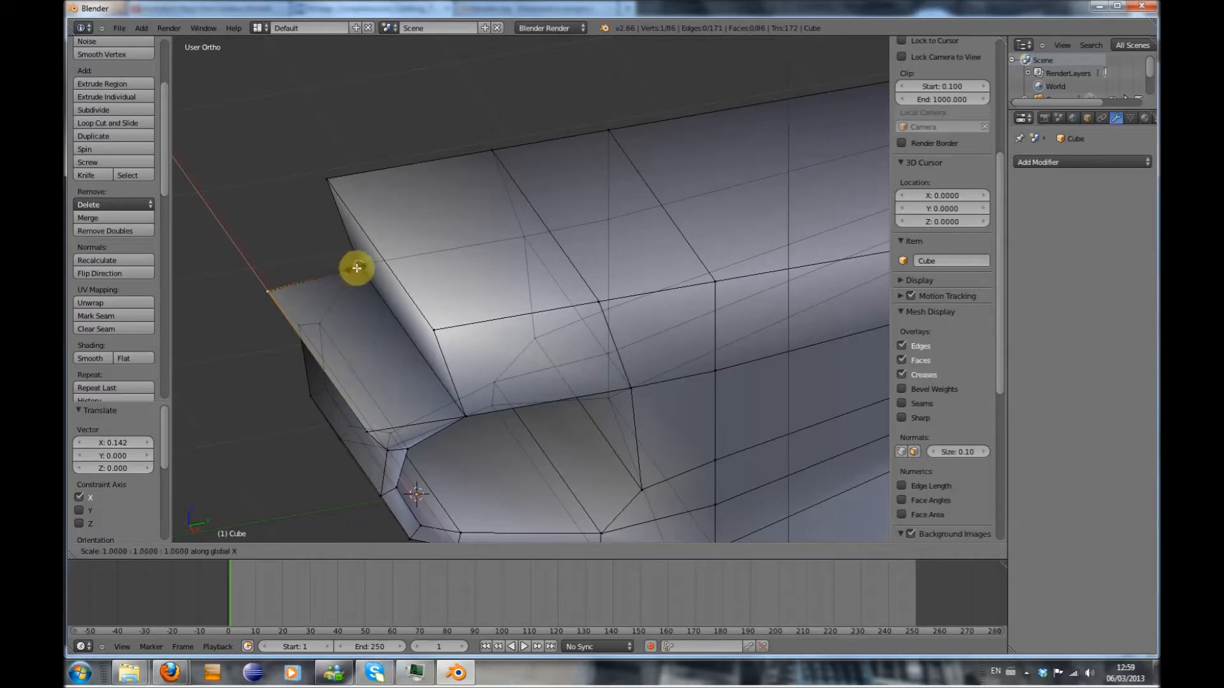
right_click(344, 283)
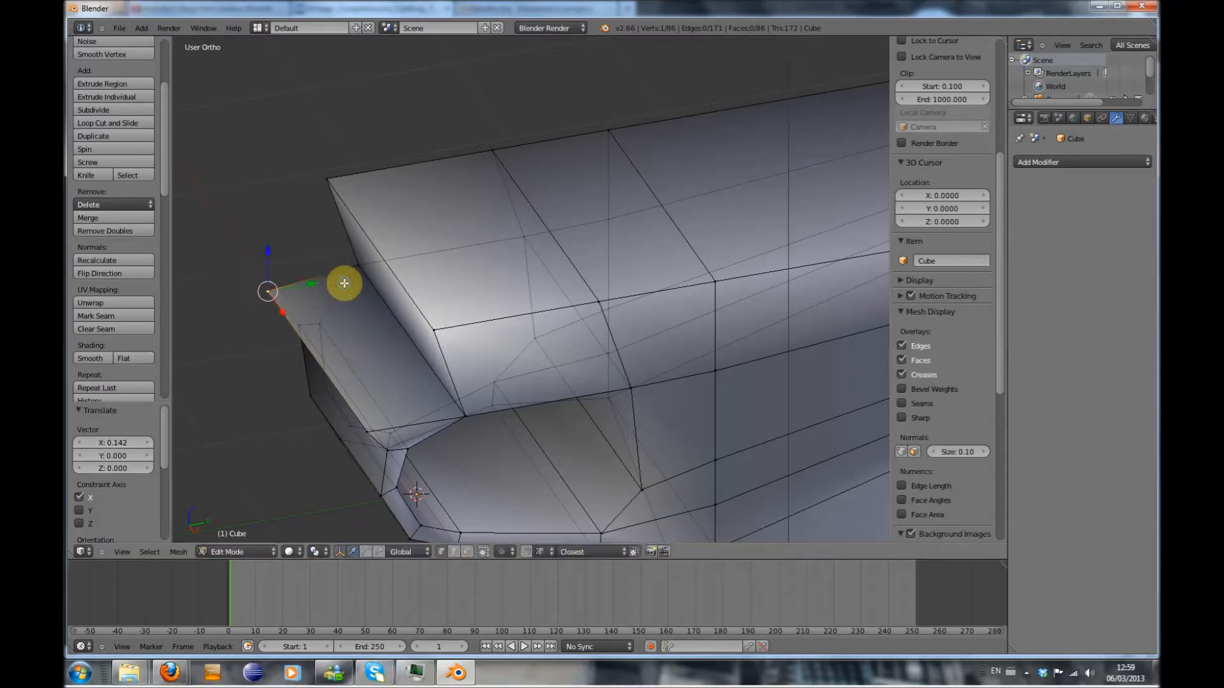
key(g)
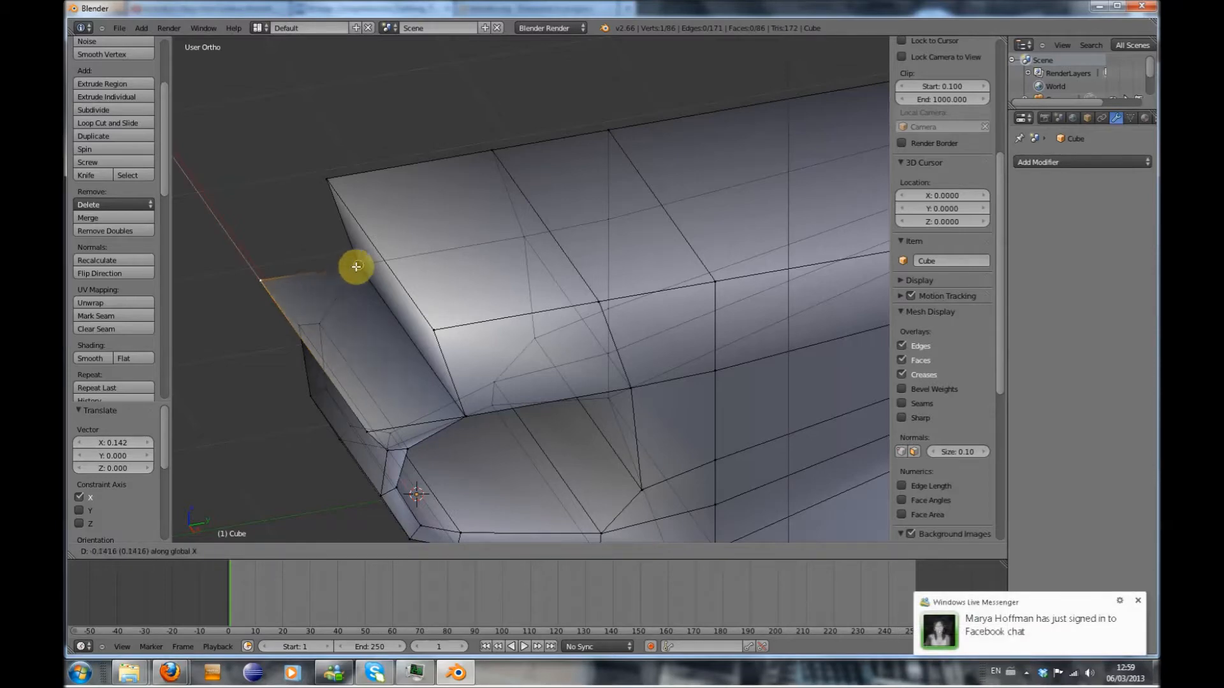
click(359, 266)
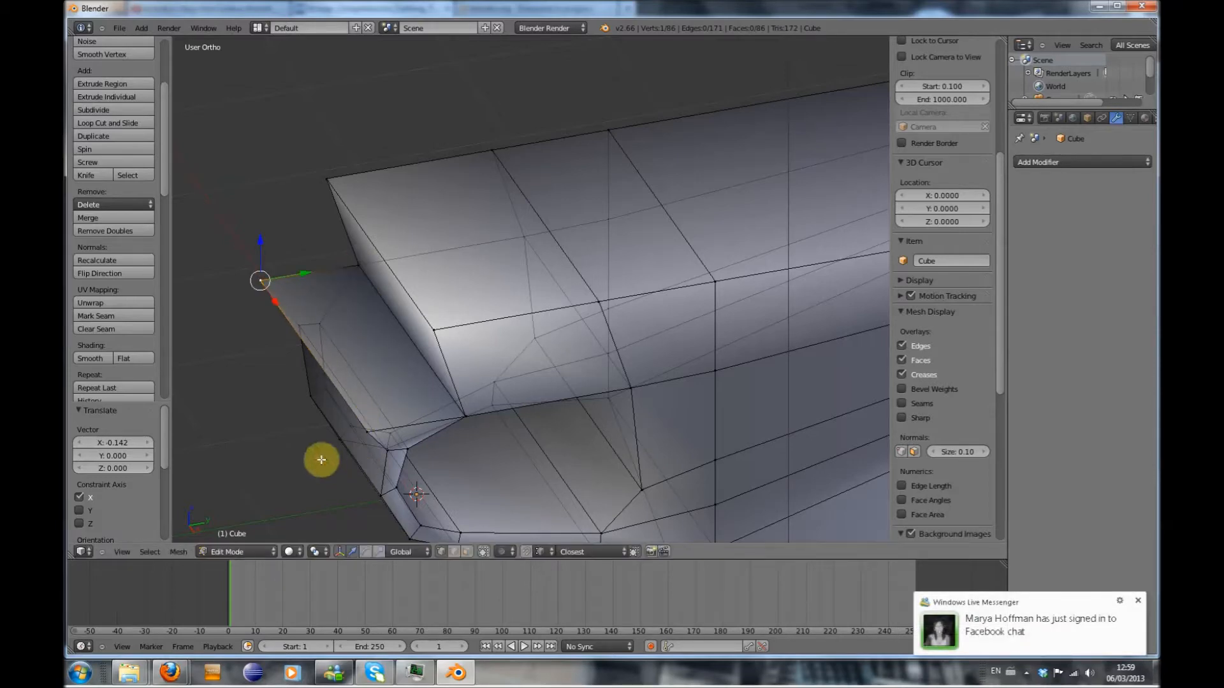
Delete the trigger guard's top front face and the adjoining front end face of the frame, removing faces only
middle_drag(338, 461, 405, 472)
click(467, 552)
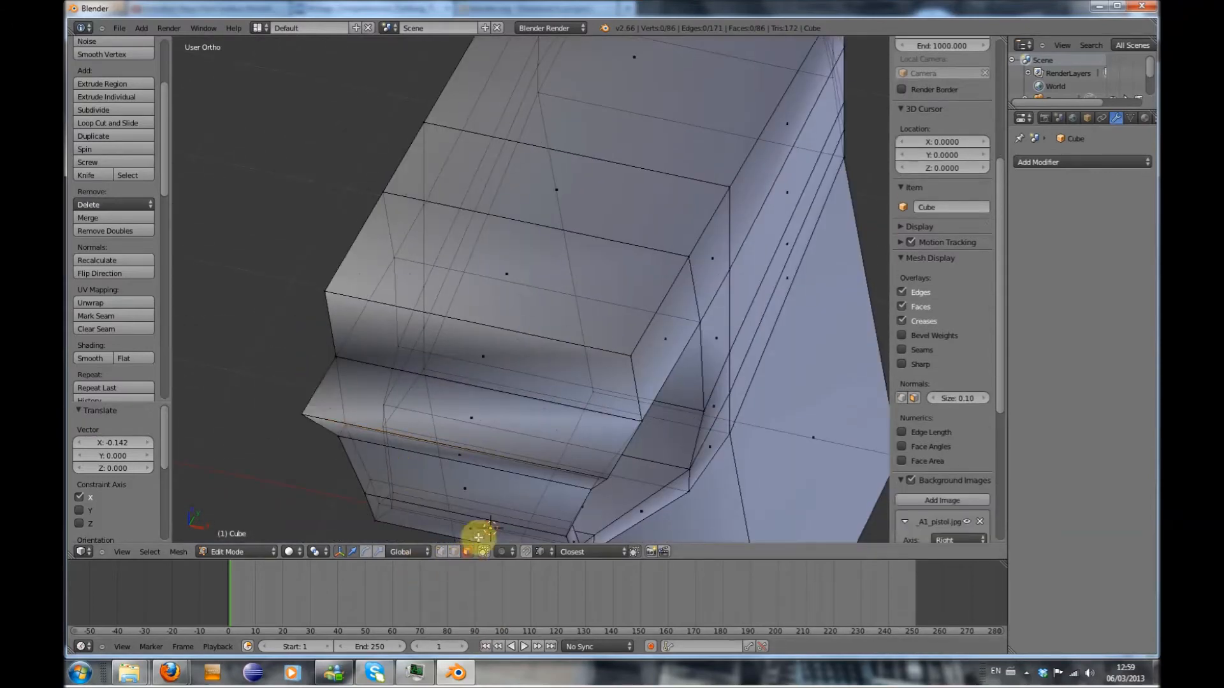
right_click(475, 435)
shift+right_click(500, 369)
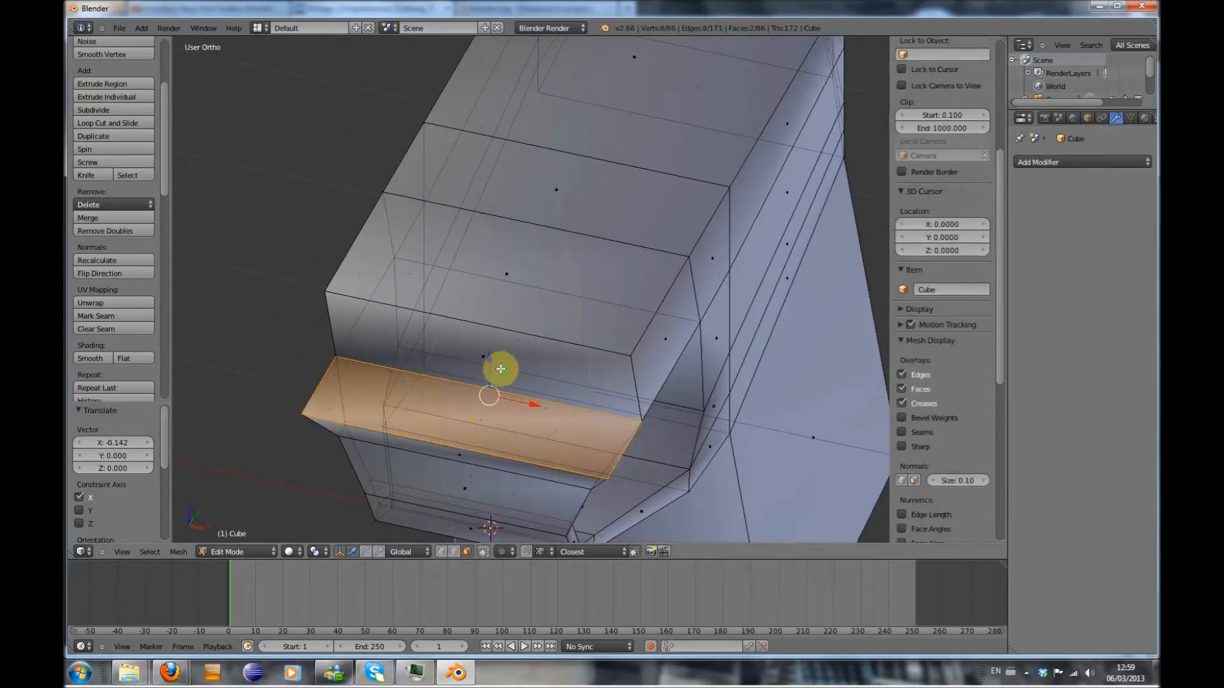
shift+right_click(497, 391)
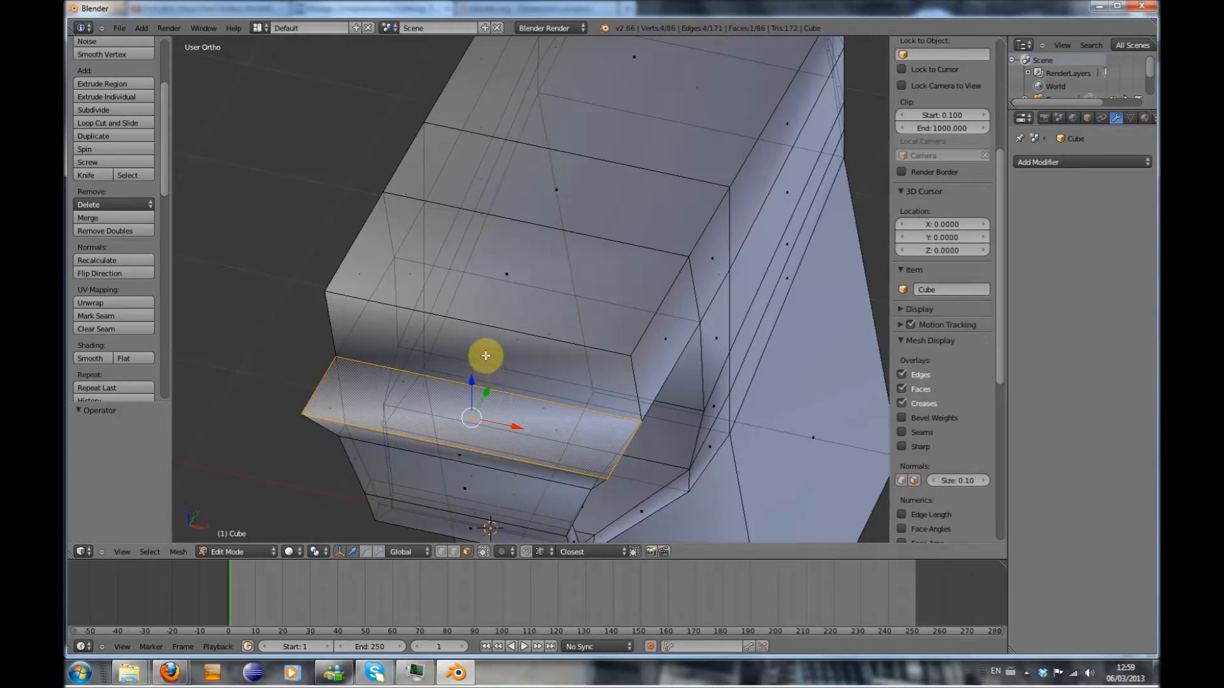
shift+right_click(488, 353)
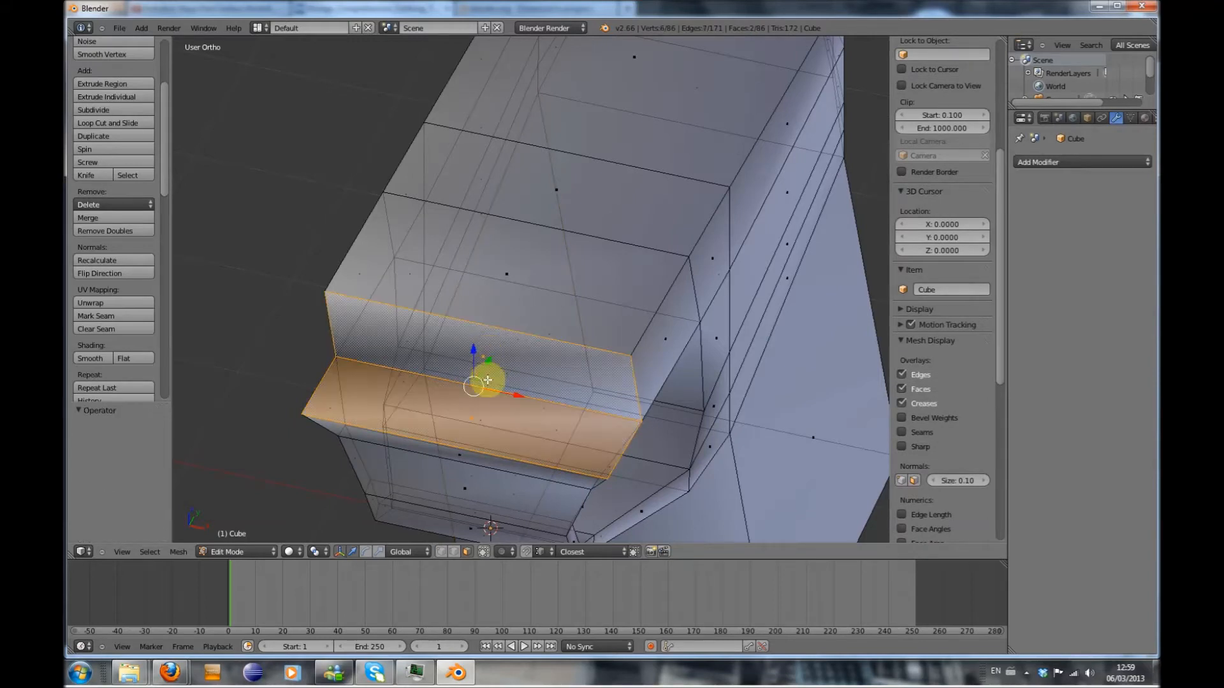
key(x)
click(488, 381)
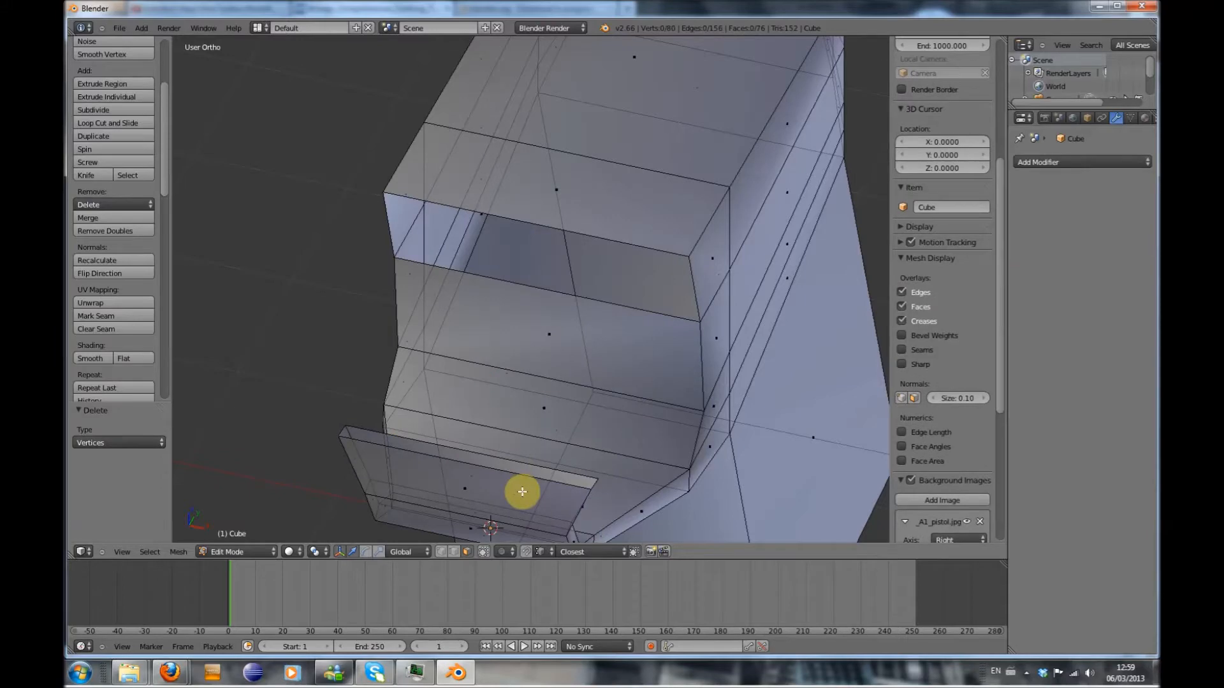
key(ctrl+z)
key(x)
click(513, 507)
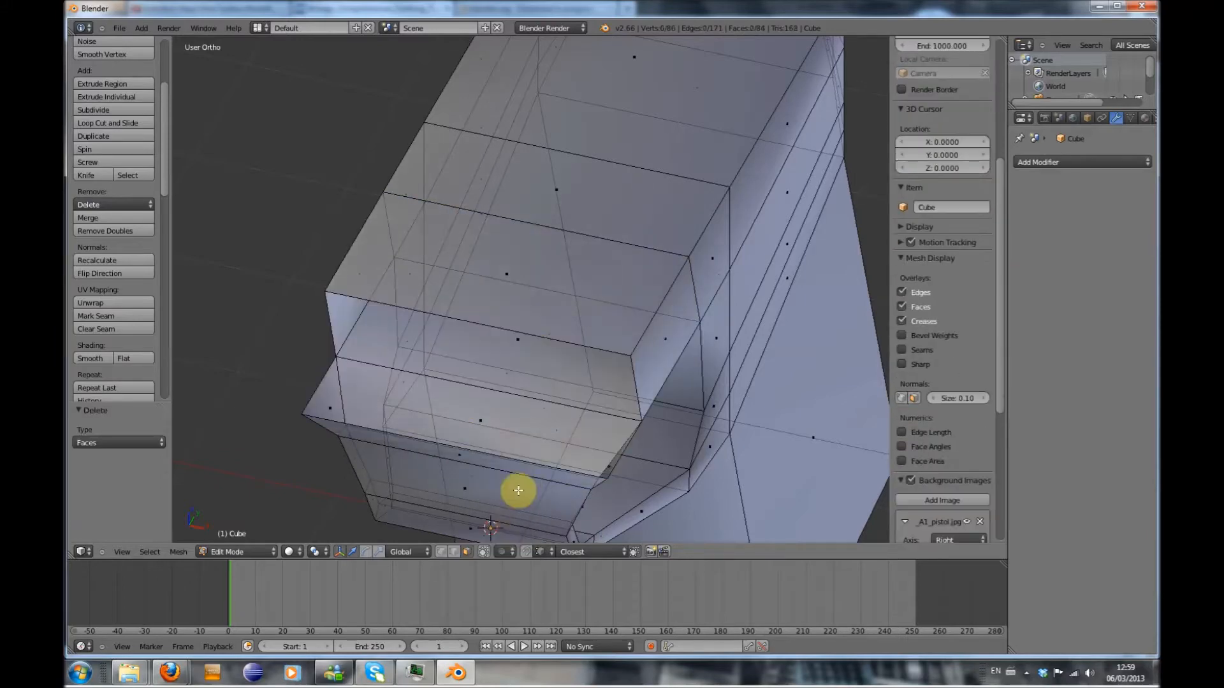
Move the upper edge of the frame's open front end 0.209 along Y, squaring it above the lower corners
key(KP_3)
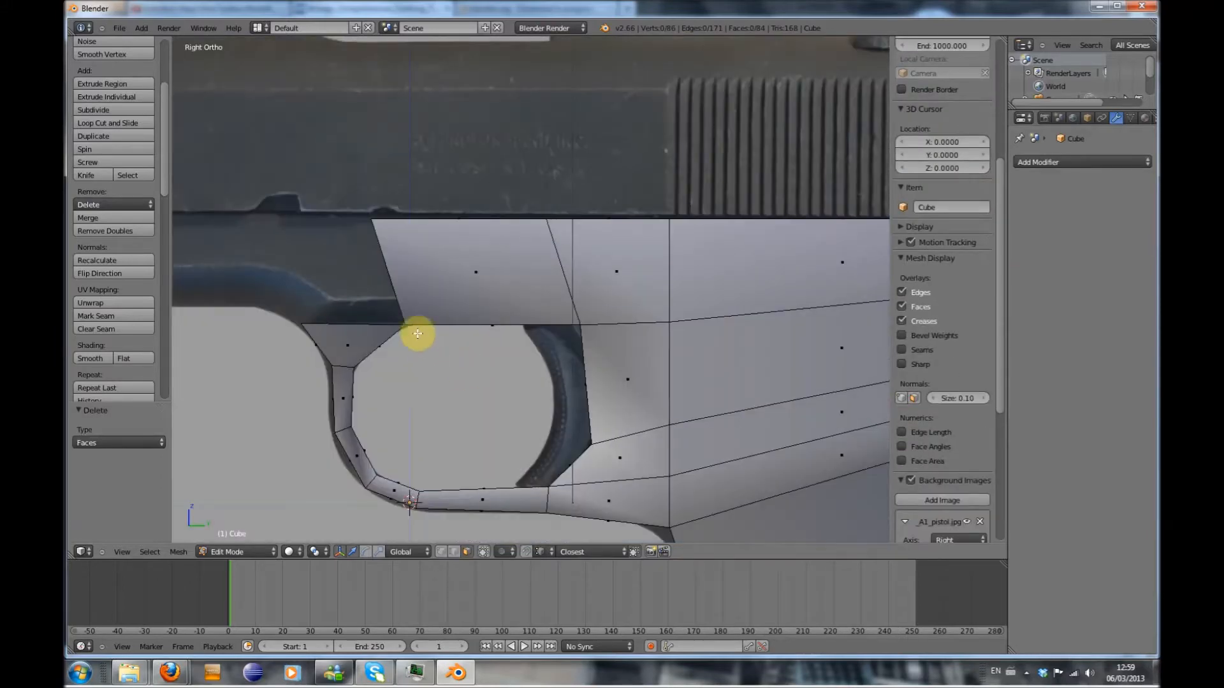
key(z)
key(z)
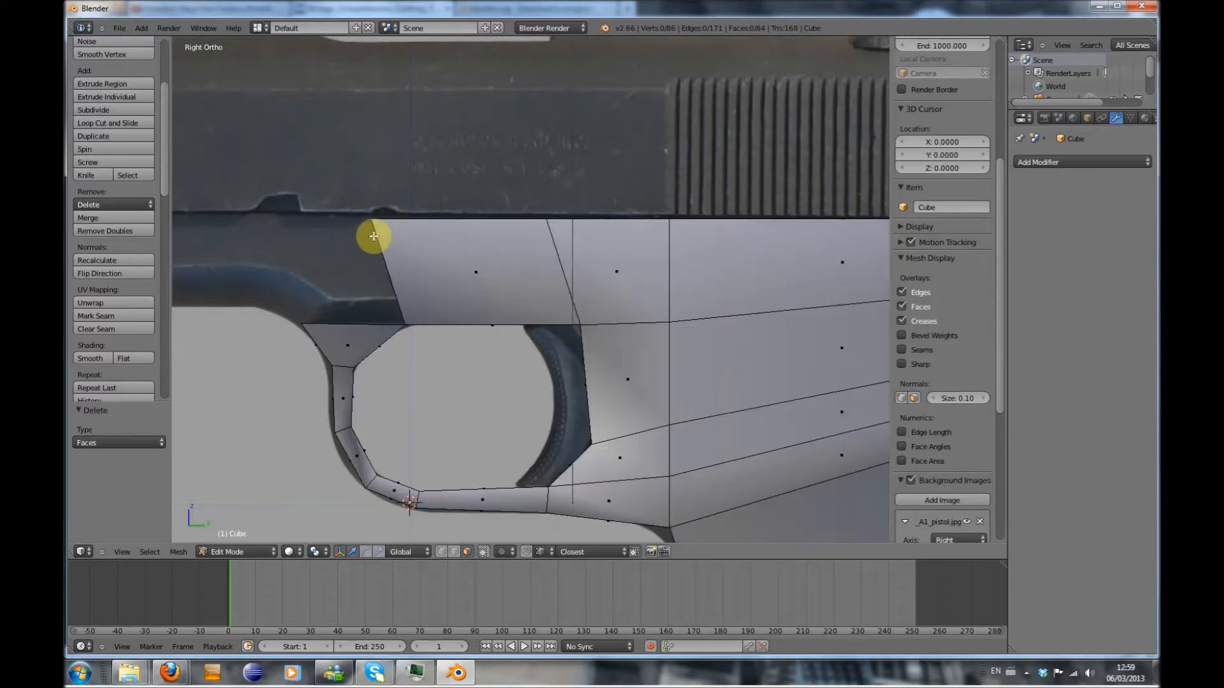
middle_drag(386, 420, 385, 238)
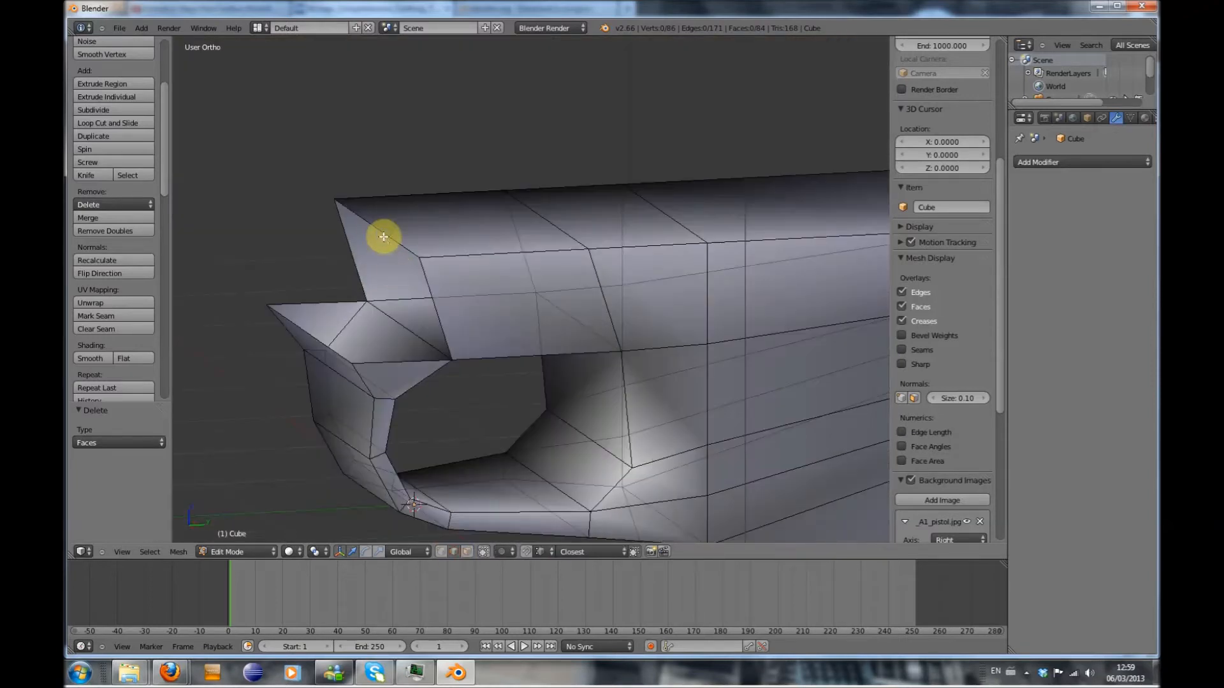
right_click(382, 235)
key(KP_3)
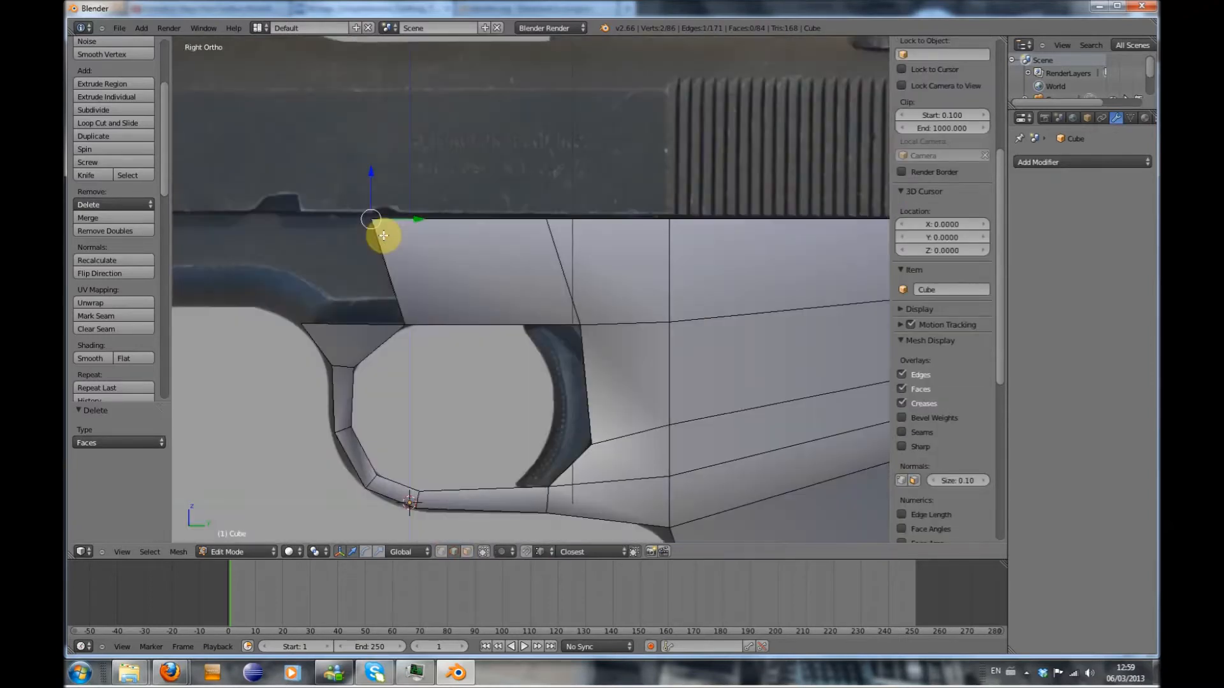
drag(412, 221, 408, 324)
middle_drag(437, 255, 434, 365)
scroll(446, 354, down, 8)
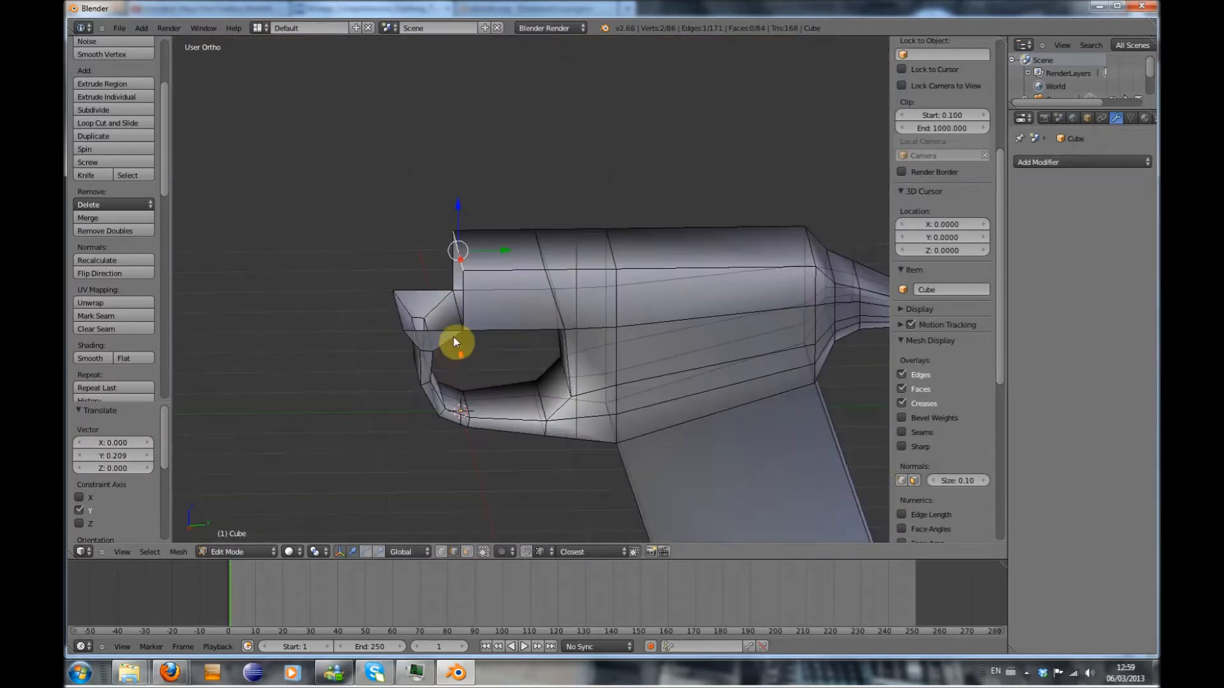
Leave mesh editing and delete the lamp object from the scene
key(Tab)
right_click(536, 120)
key(x)
click(537, 120)
Select the pistol frame object in right view and return to Edit Mode
key(KP_3)
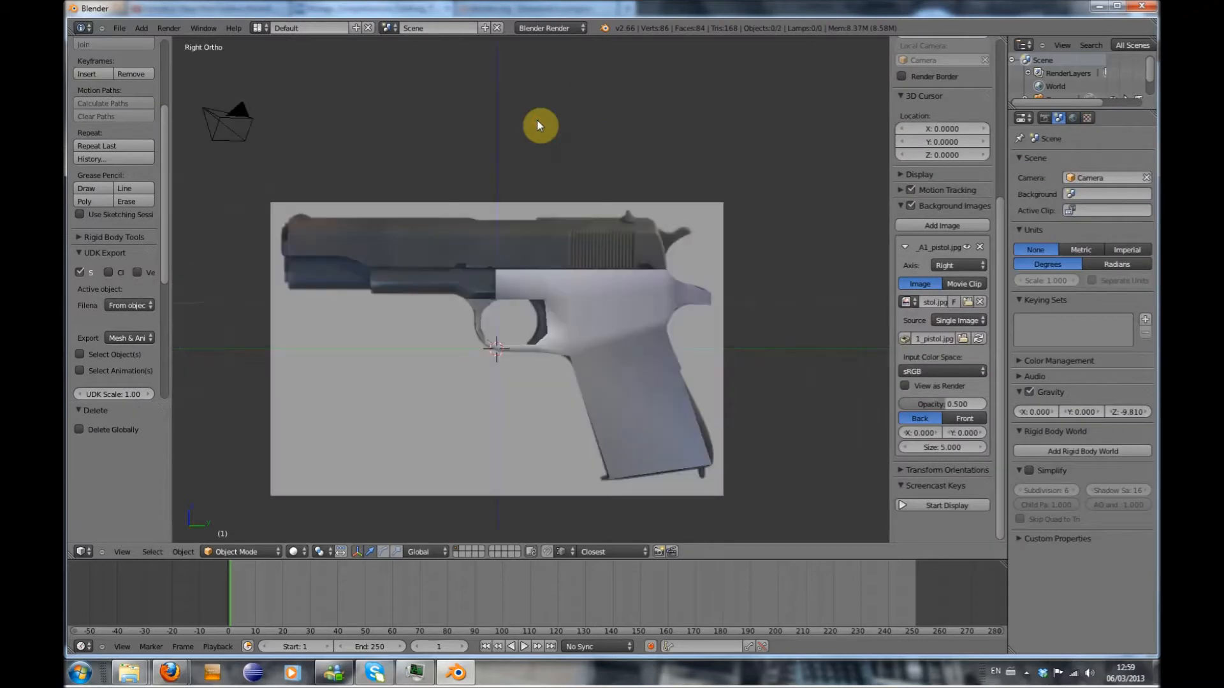
scroll(552, 273, up, 3)
scroll(484, 320, up, 5)
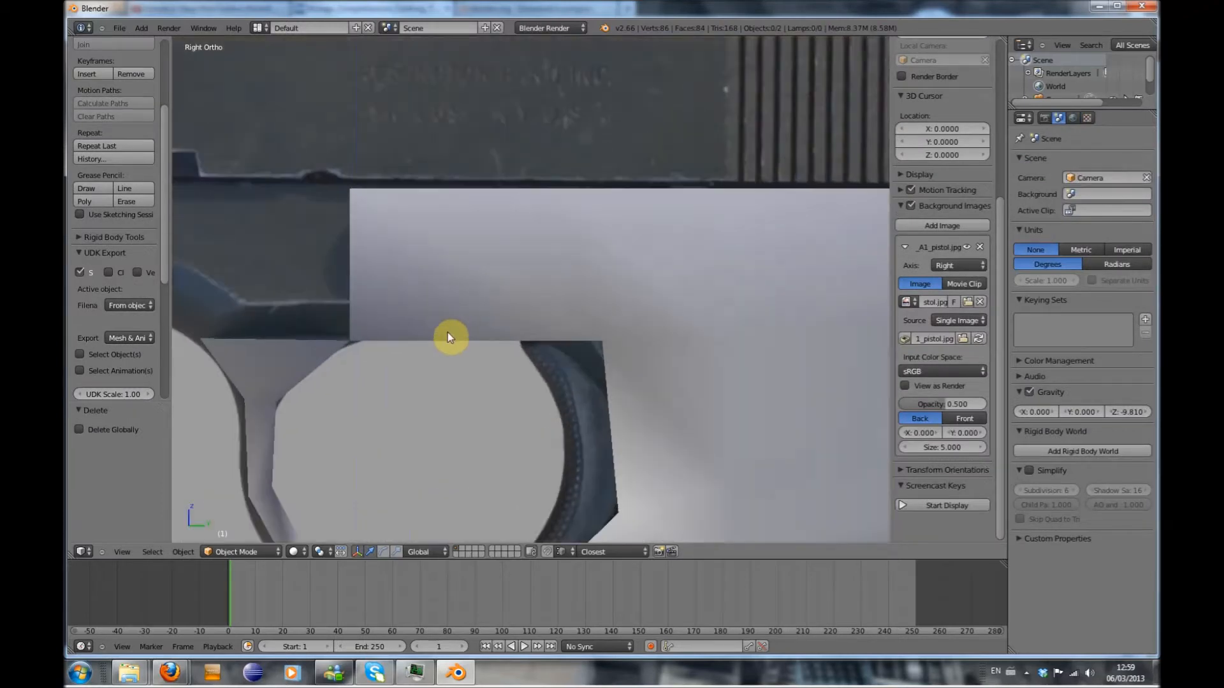
shift+middle_drag(367, 334, 438, 377)
right_click(421, 382)
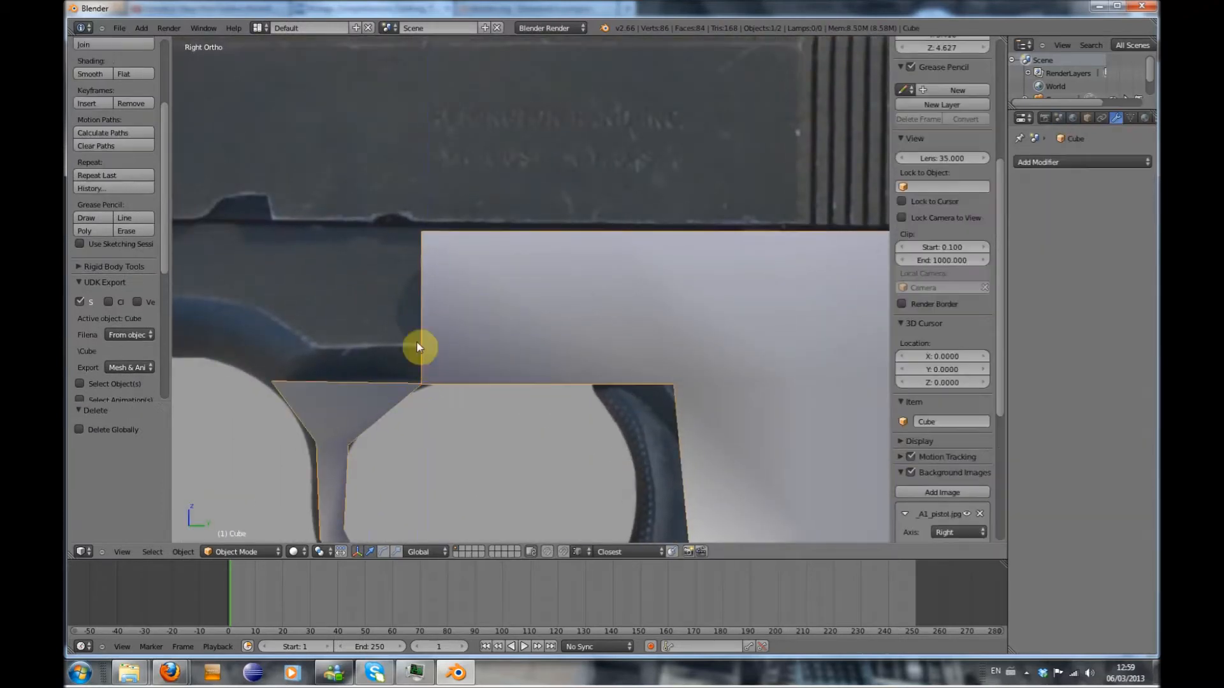
key(Tab)
Extrude the top and two side edges of the frame's open front end -0.642 along Y to the trigger guard's front corner
middle_drag(420, 390, 443, 401)
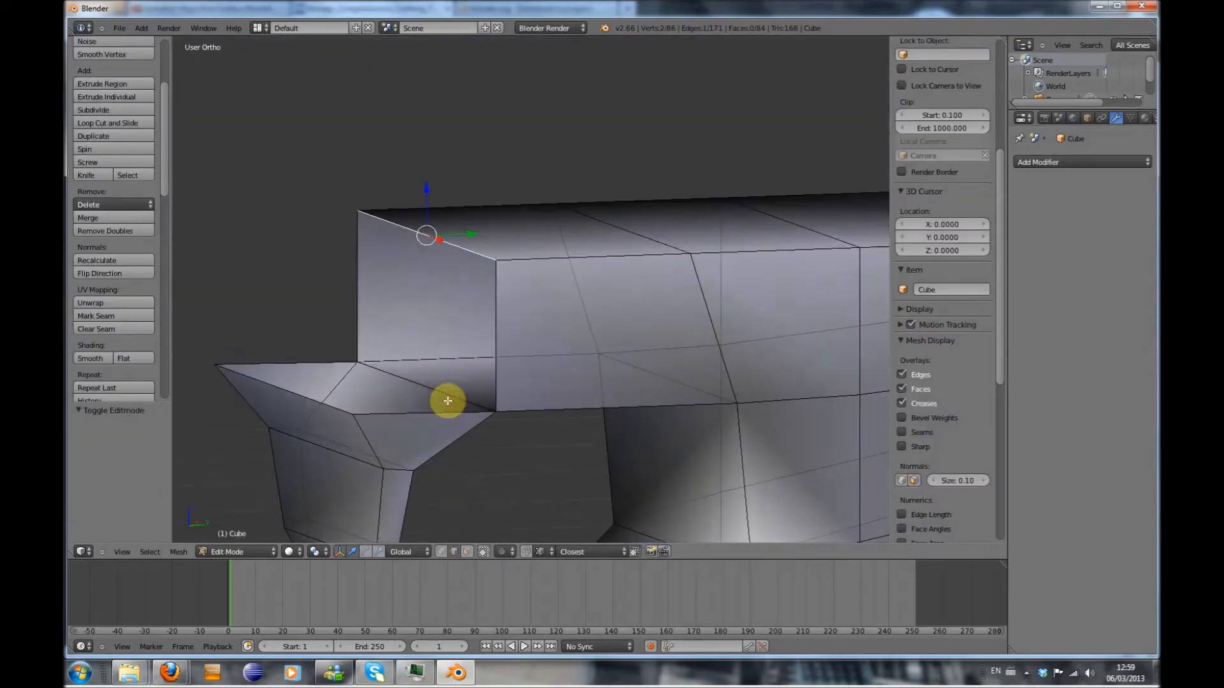
right_click(497, 381)
shift+right_click(358, 302)
shift+right_click(396, 227)
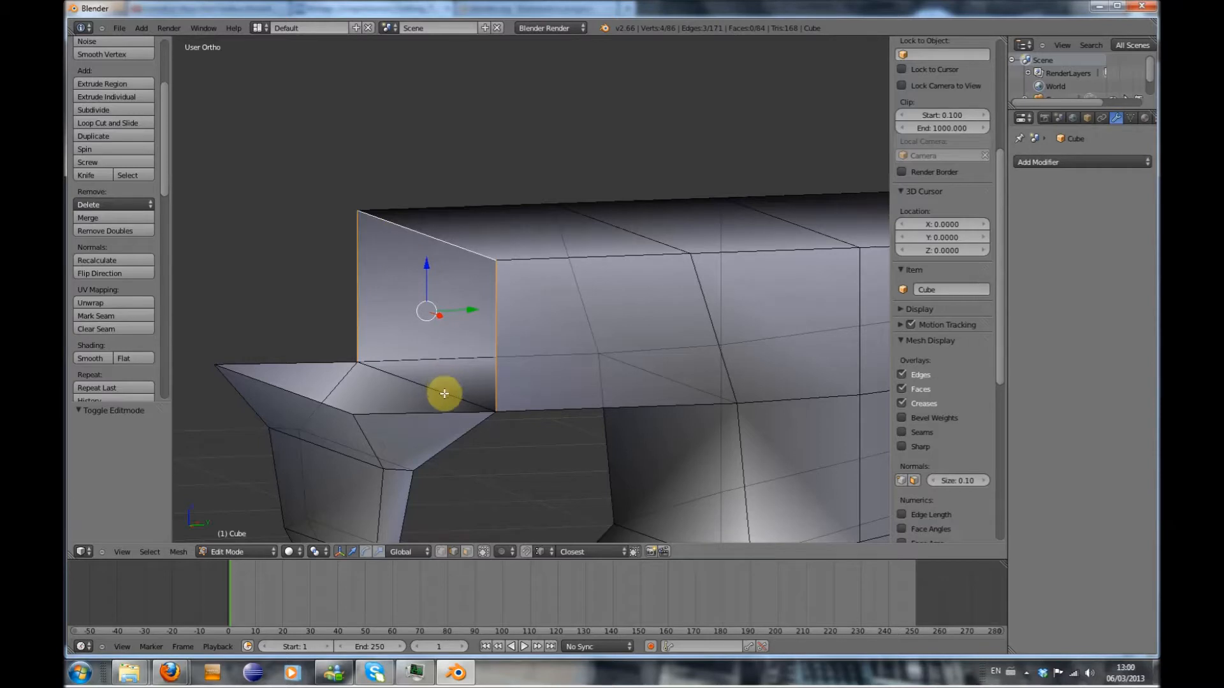
key(KP_3)
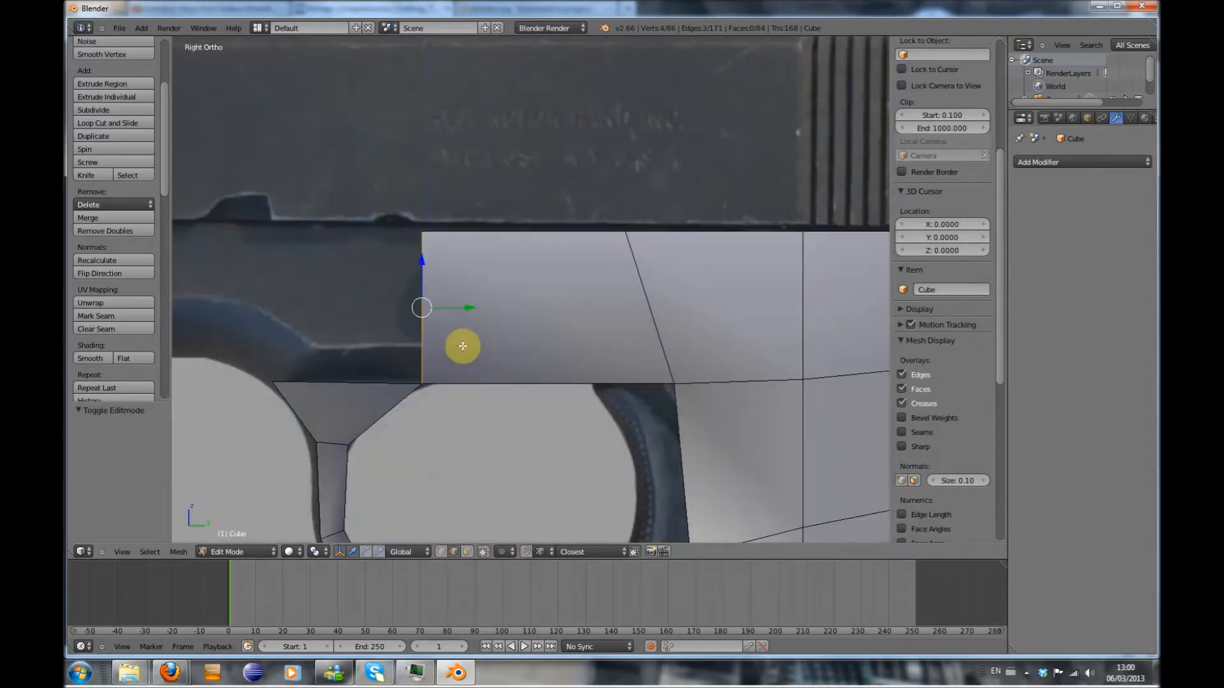
key(e)
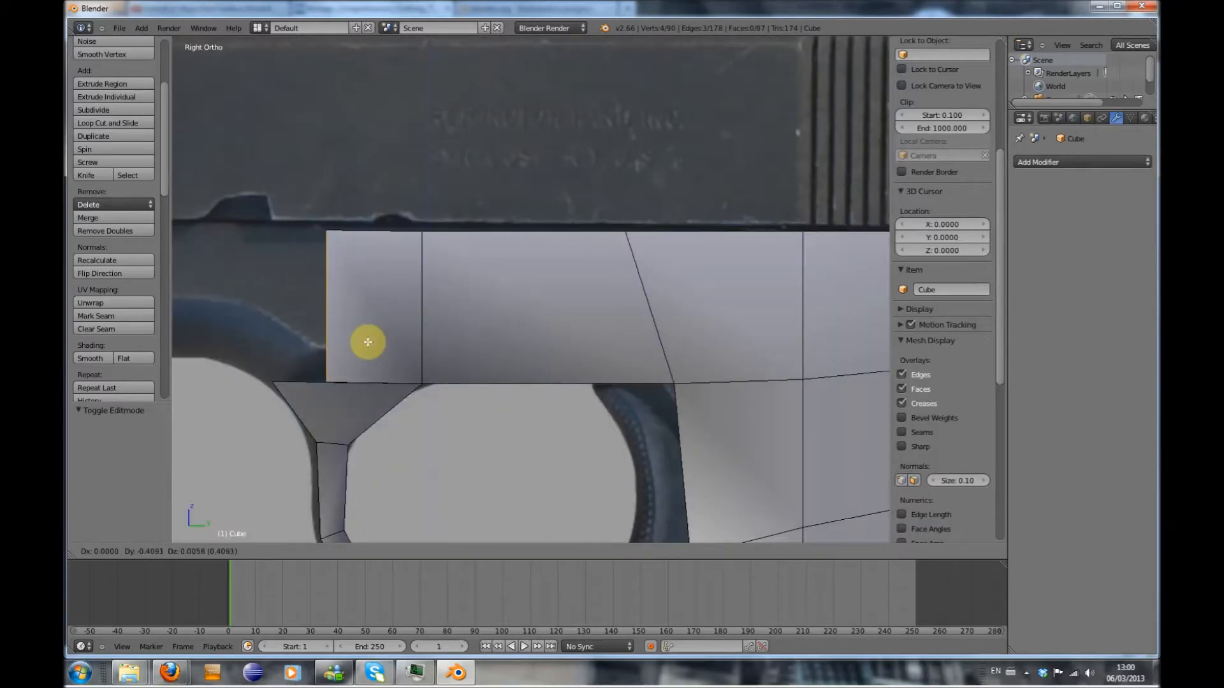
key(y)
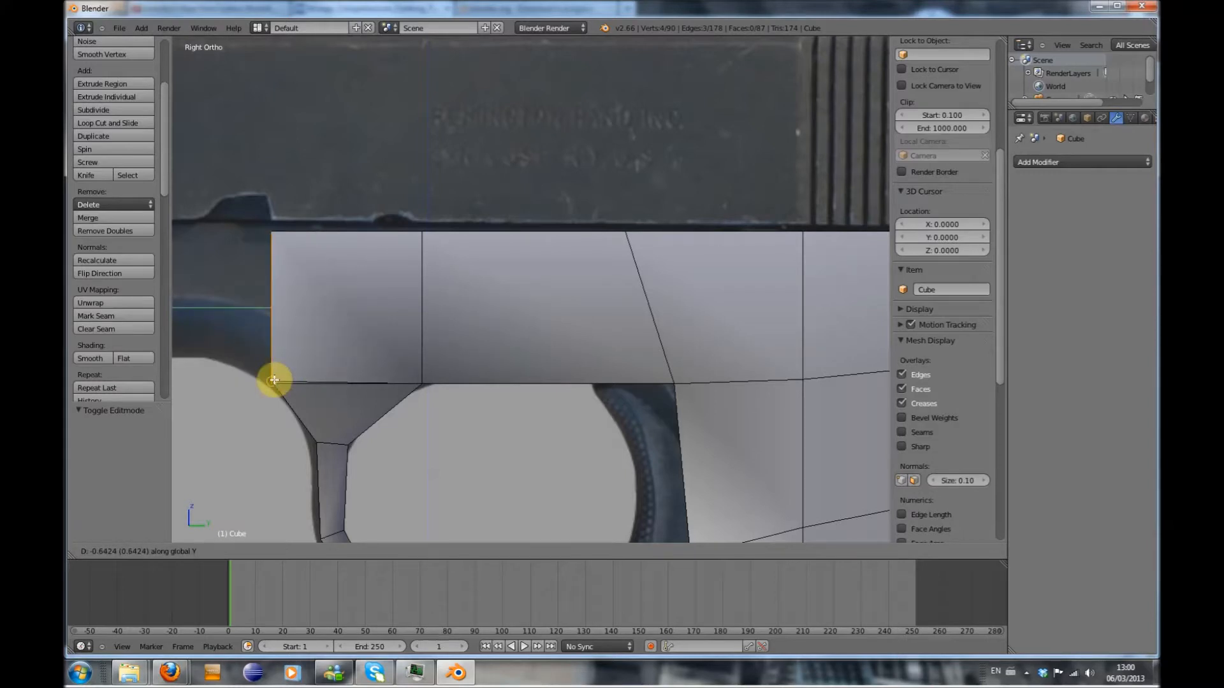
click(273, 381)
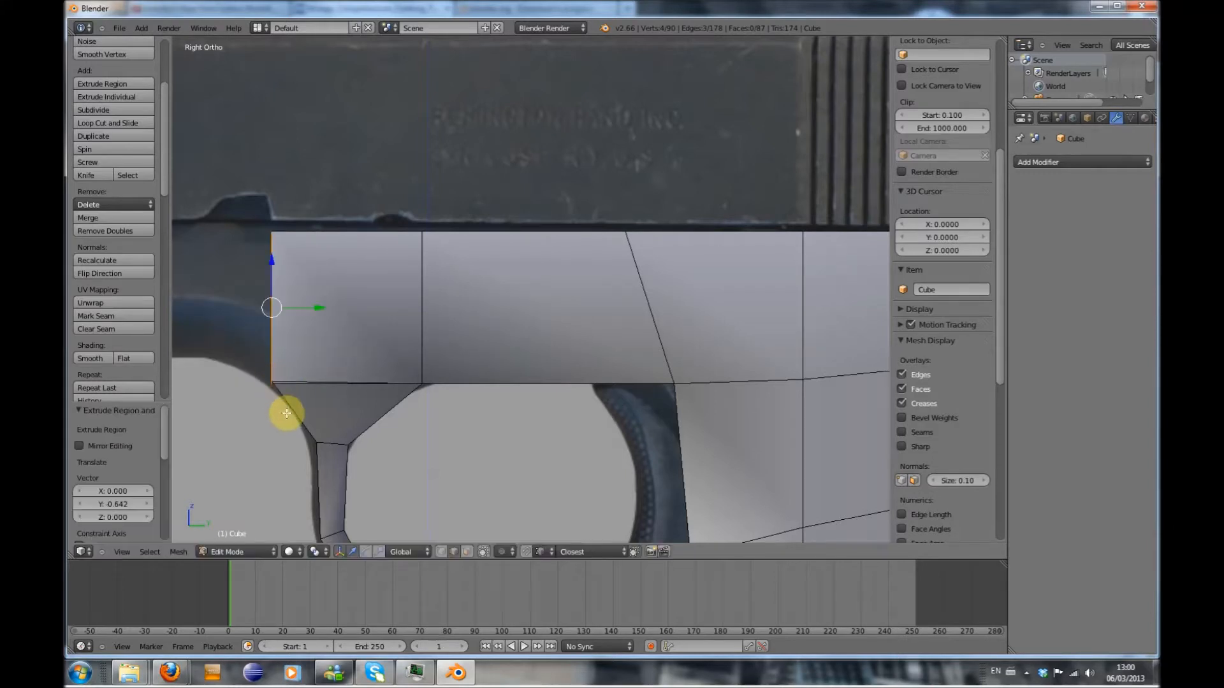
Merge the near lower corner vertex of the extrusion with the adjacent trigger guard corner vertex using At Last
scroll(281, 402, up, 2)
middle_drag(205, 424, 334, 450)
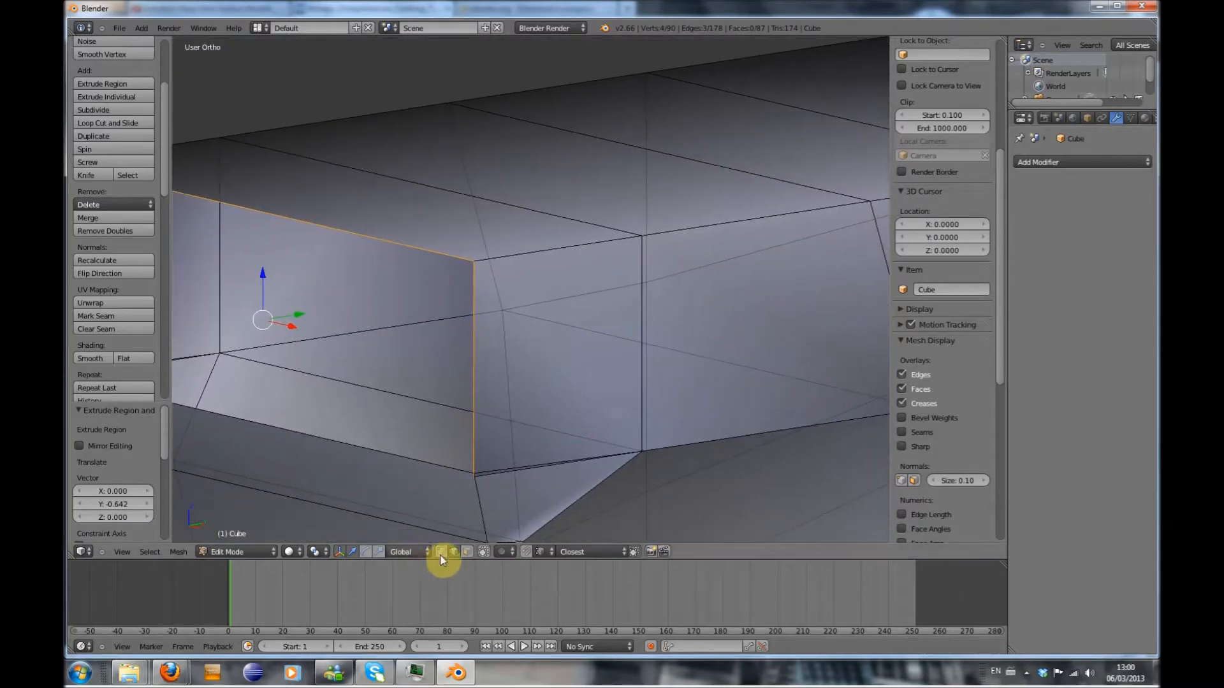
right_click(475, 479)
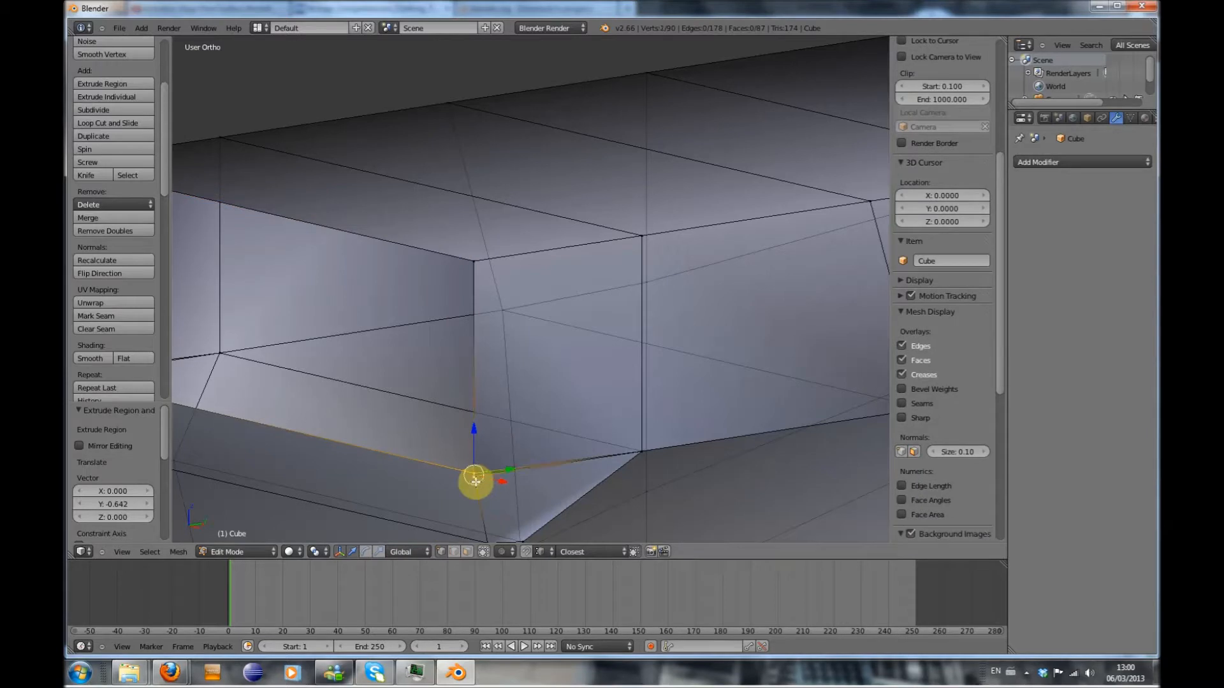
shift+right_click(476, 482)
key(alt+m)
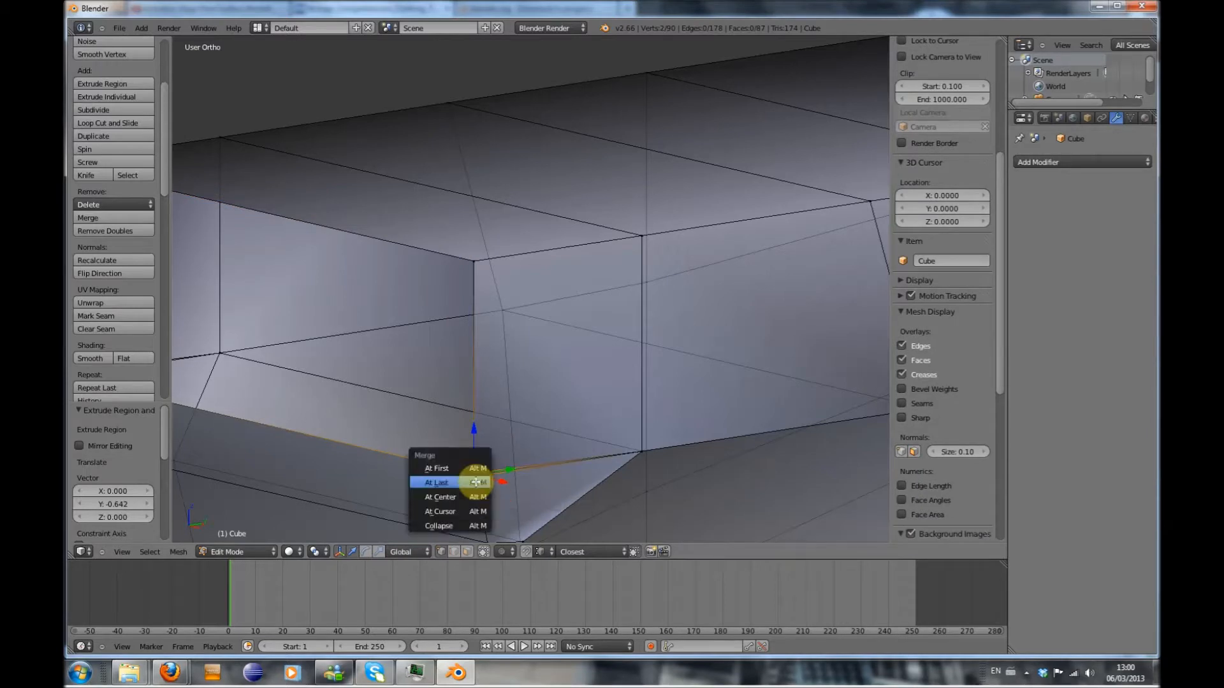
click(476, 482)
Merge the overlapping far-side lower corner vertices of the extrusion and trigger guard using At Last
middle_drag(292, 500, 373, 416)
right_click(312, 394)
key(alt+m)
click(312, 396)
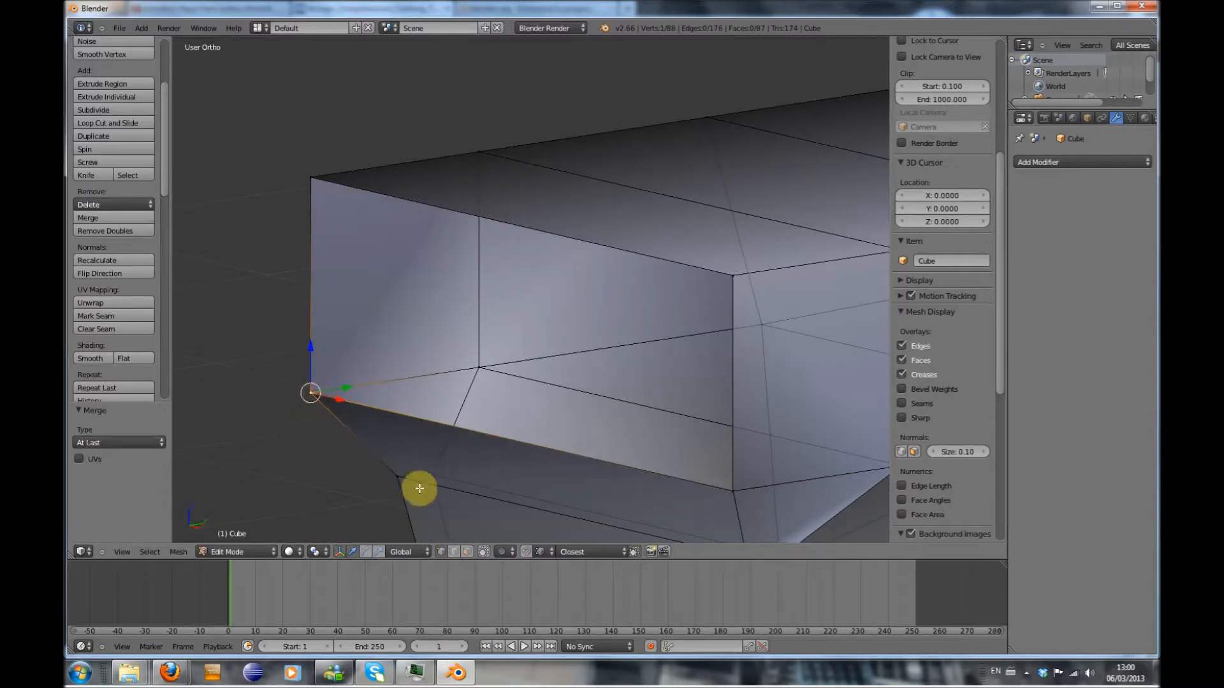
Fill the frame's open front end with a face between its four corner vertices
middle_drag(572, 526, 495, 523)
key(Tab)
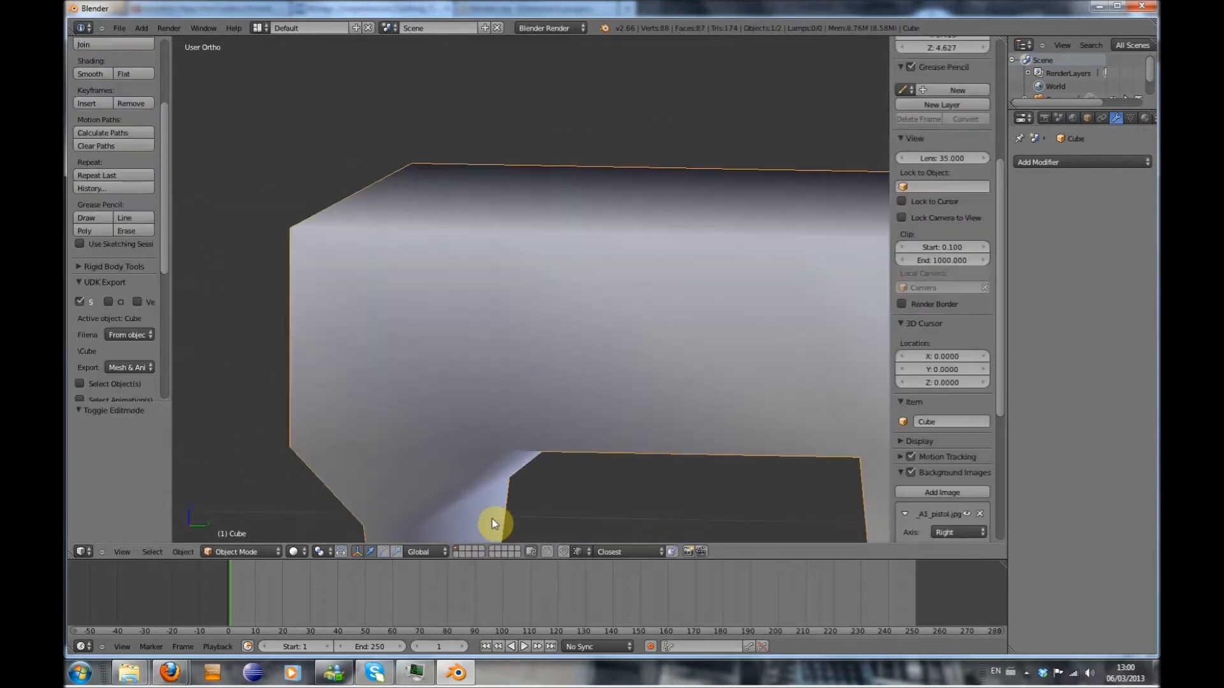
scroll(495, 524, down, 1)
key(KP_3)
key(Tab)
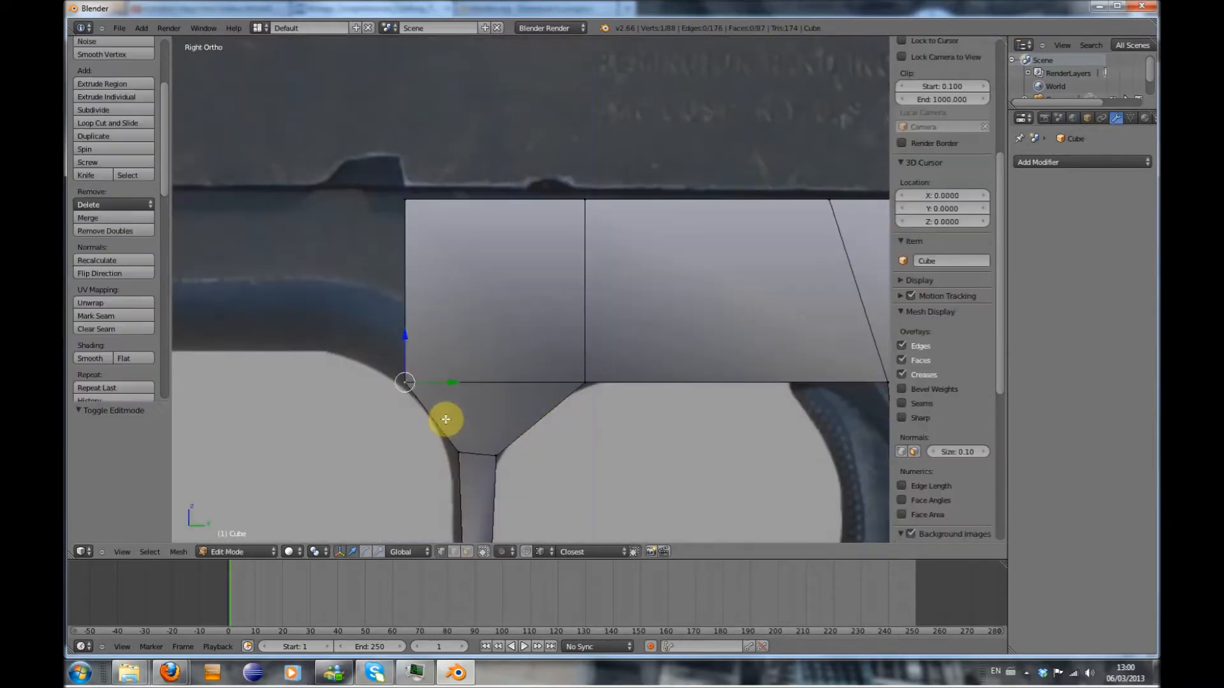
middle_drag(417, 380, 430, 399)
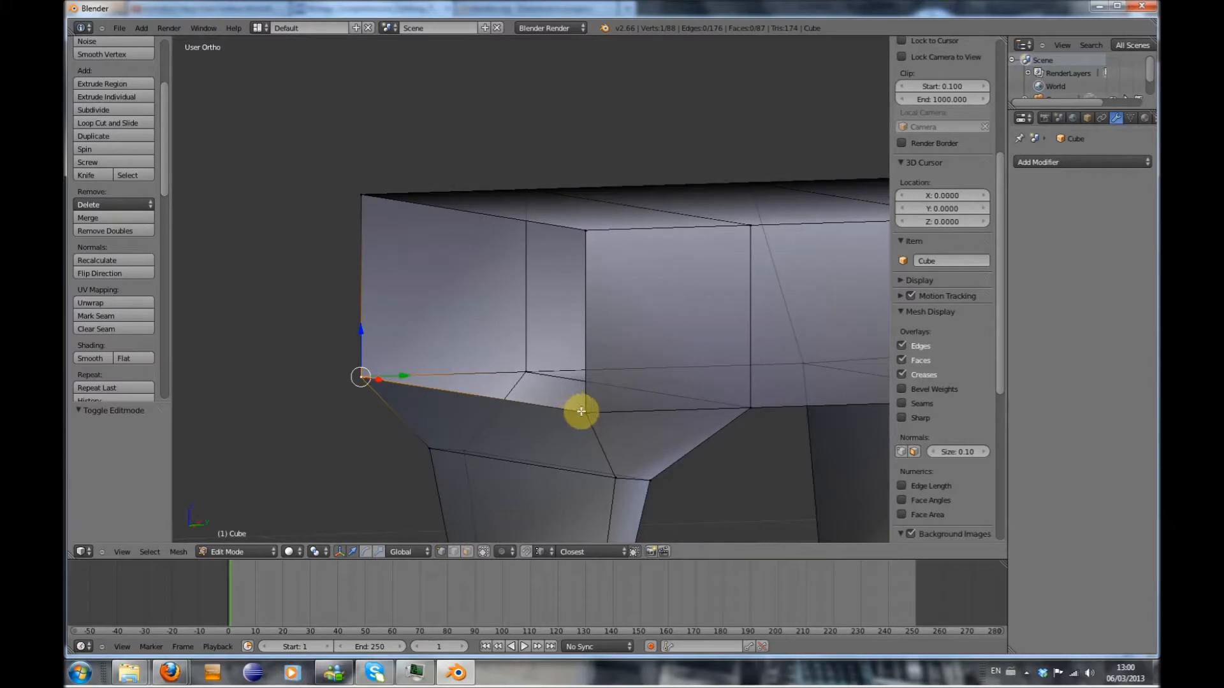
shift+right_click(583, 411)
shift+right_click(579, 234)
shift+right_click(364, 194)
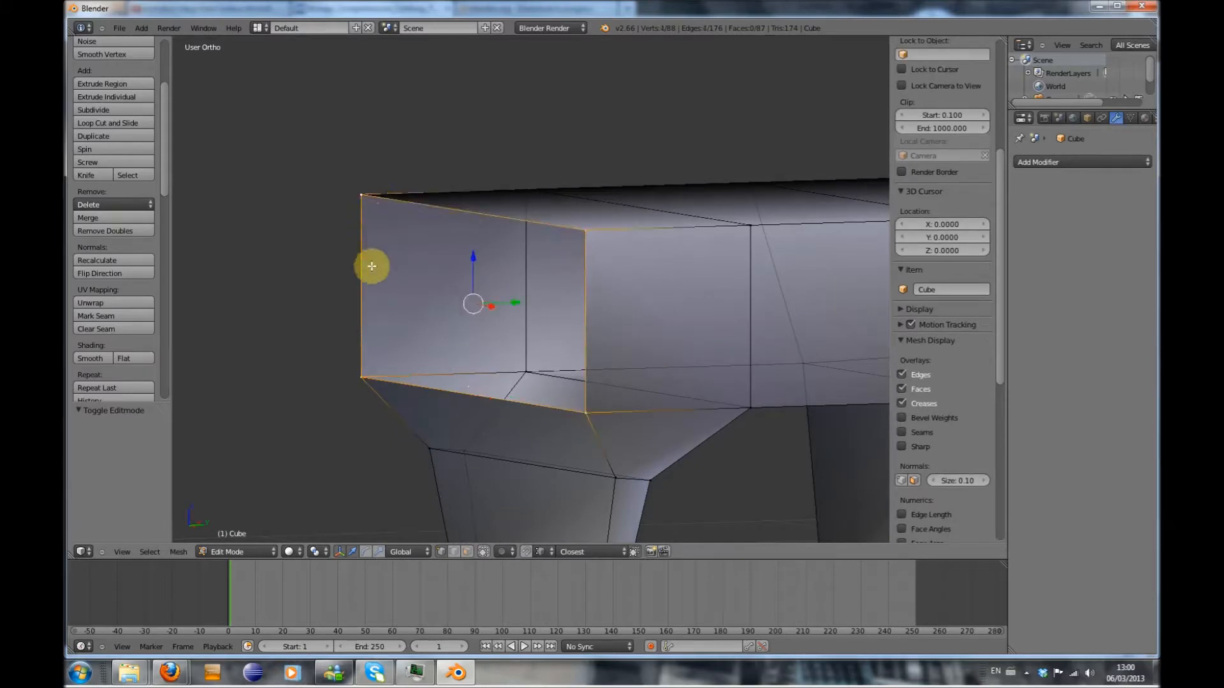
key(f)
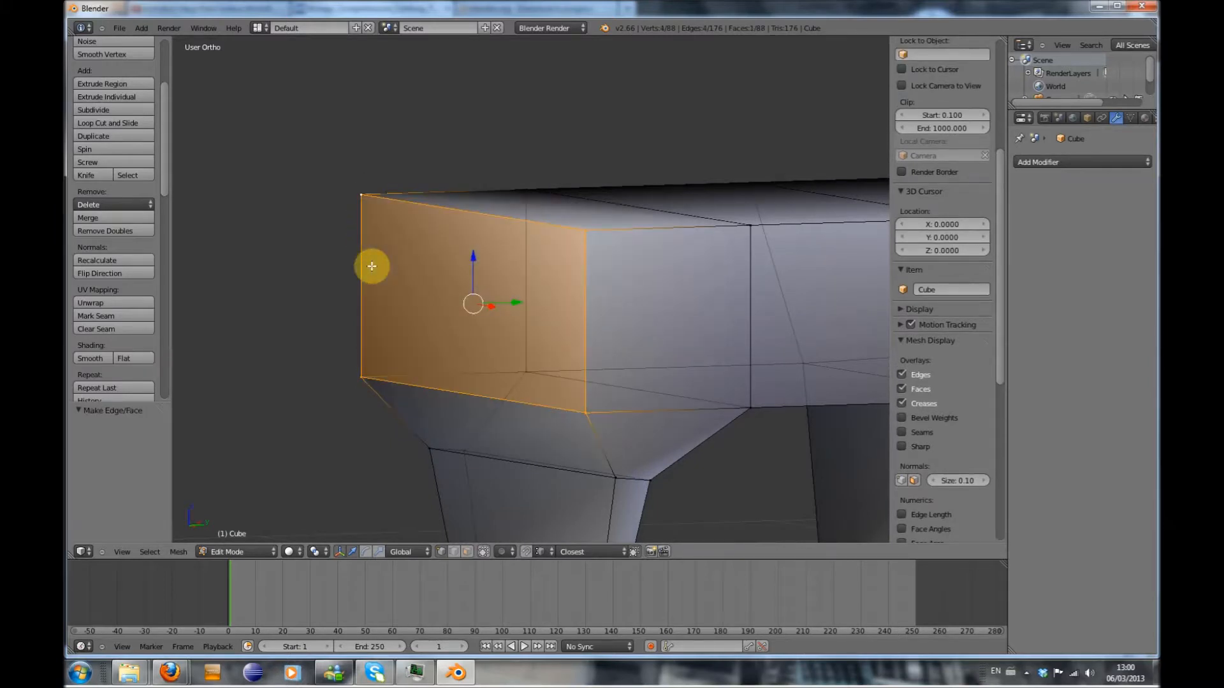
Extrude the frame's new front face 0.335 forward over the background photo in right view
key(KP_3)
shift+scroll(469, 401, down, 1)
shift+scroll(452, 406, up, 1)
shift+middle_drag(412, 399, 519, 399)
key(e)
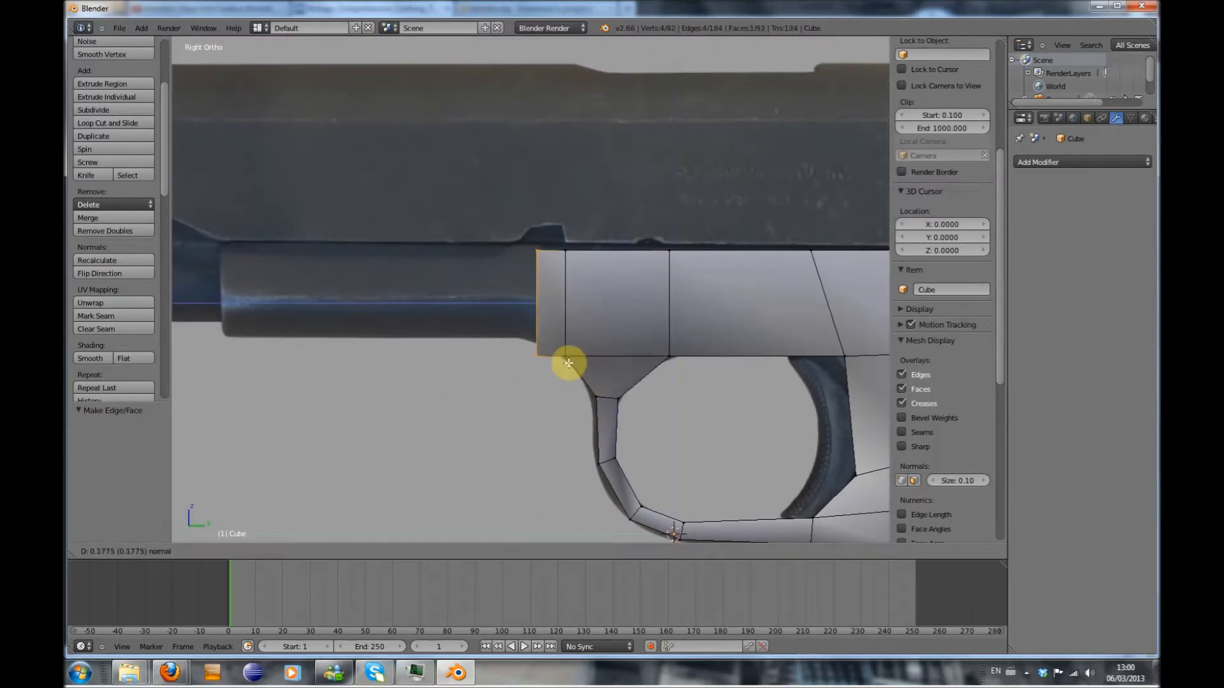
click(554, 358)
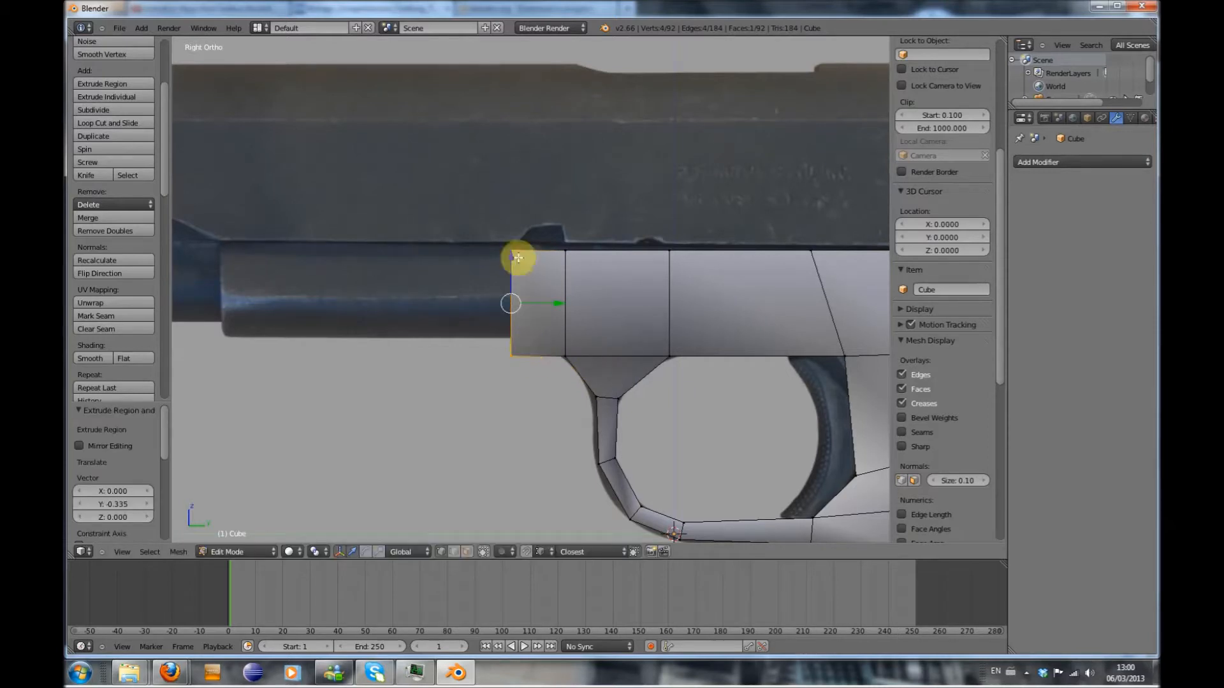
Raise the lower edge of the frame's front face 0.113 along Z to match the photo's dust cover
right_click(512, 356)
shift+right_click(512, 355)
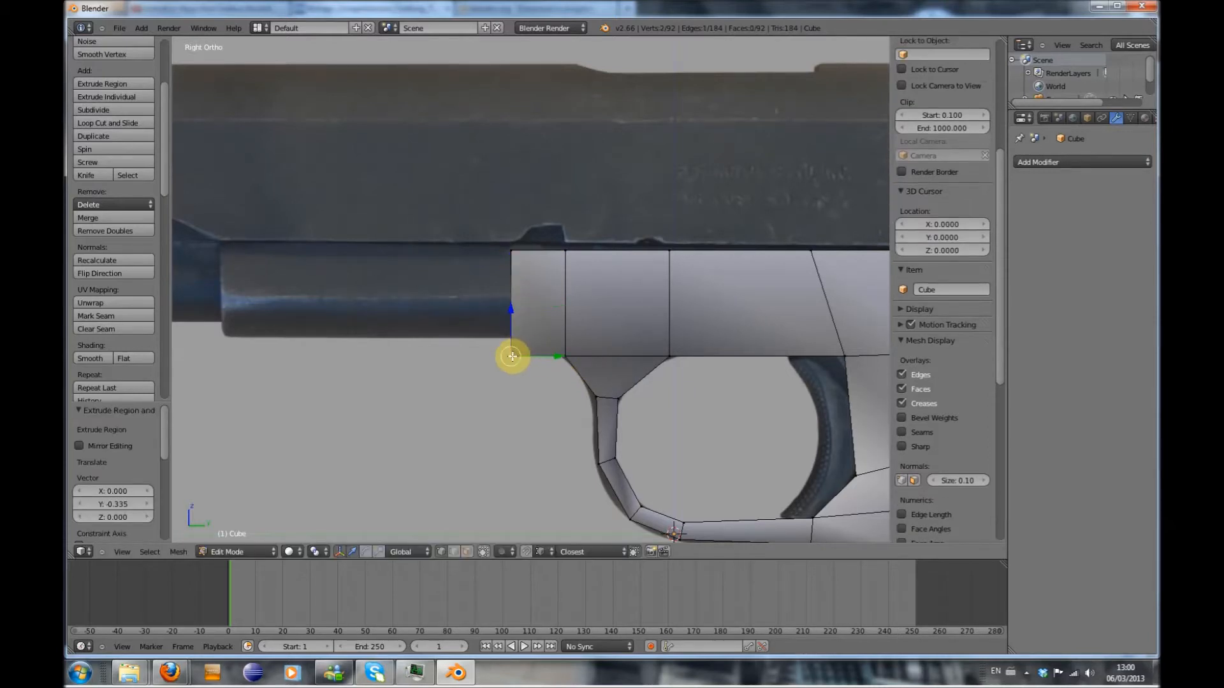
key(g)
key(z)
click(515, 337)
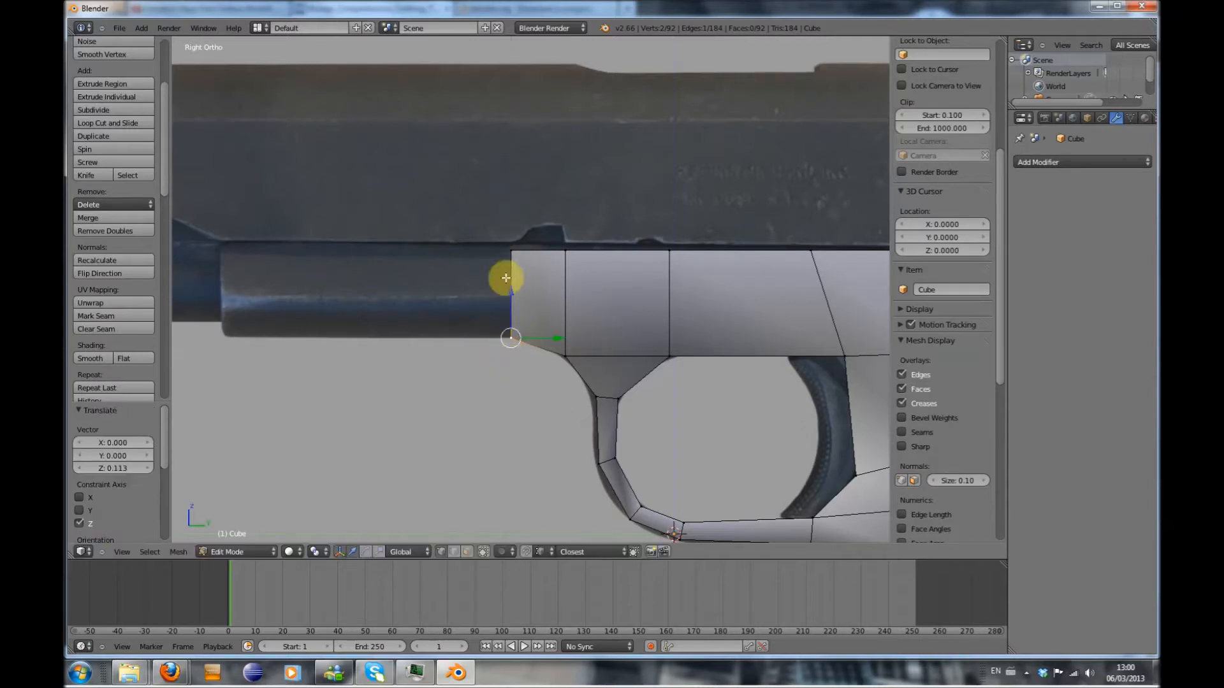
Select the frame's front face and extrude it 1.766 forward to the front end of the dust cover in the photo
key(a)
key(c)
drag(514, 247, 497, 374)
scroll(443, 388, down, 2)
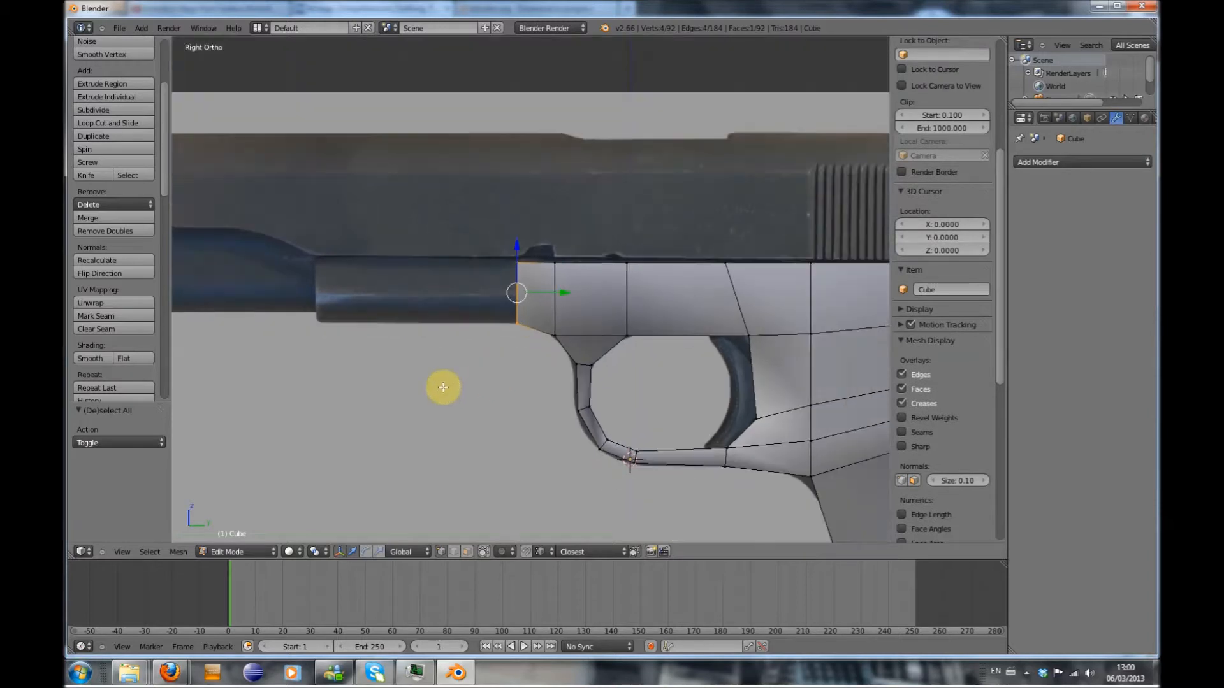
shift+middle_drag(390, 350, 562, 401)
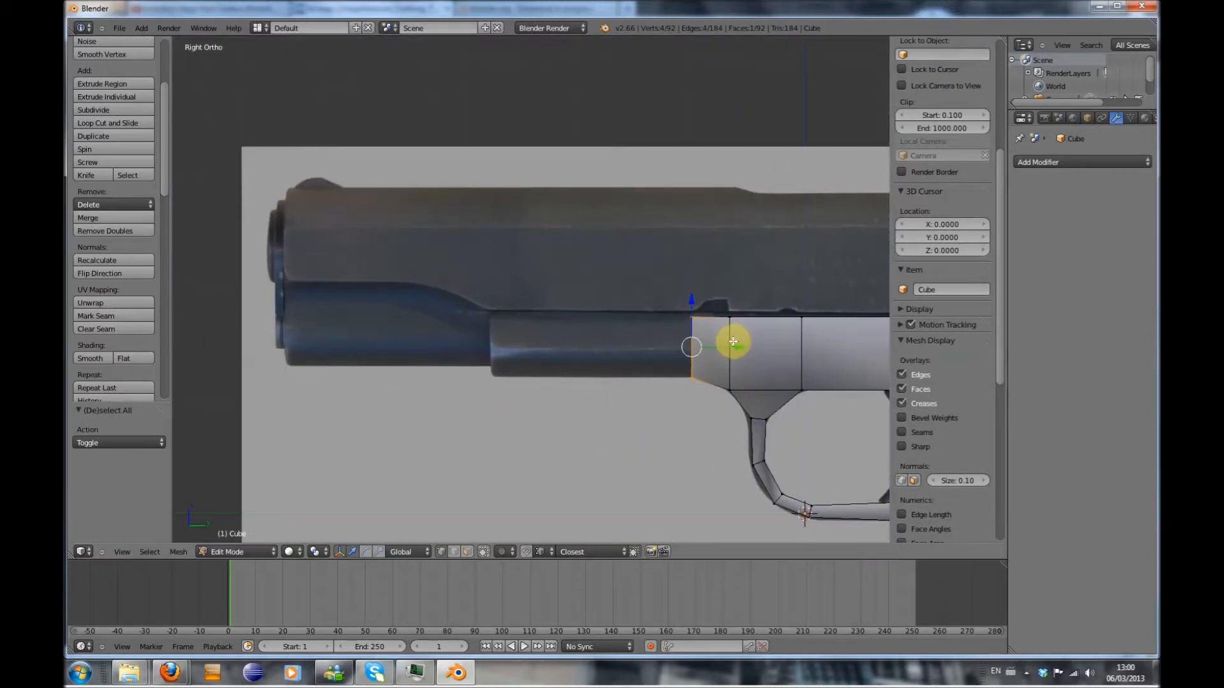
key(e)
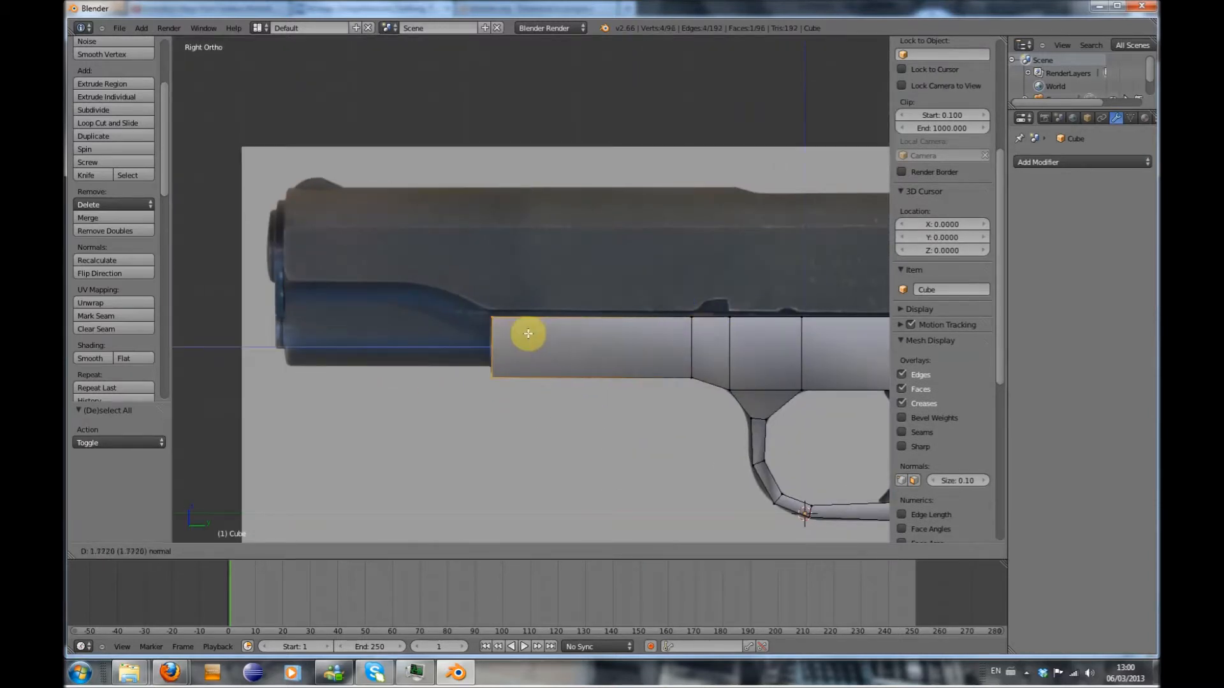
click(537, 333)
scroll(595, 361, down, 3)
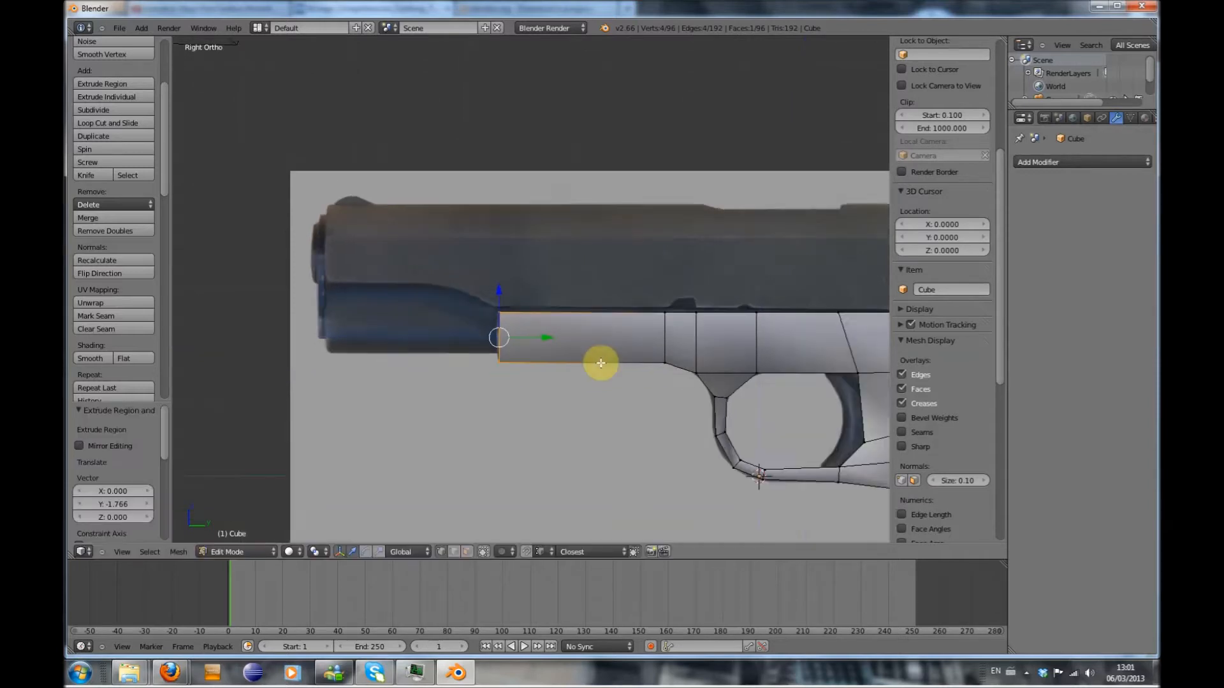
Select all vertices along the frame's upper edge and raise them about 0.05 along Z to the underside of the slide
shift+middle_drag(638, 388, 508, 459)
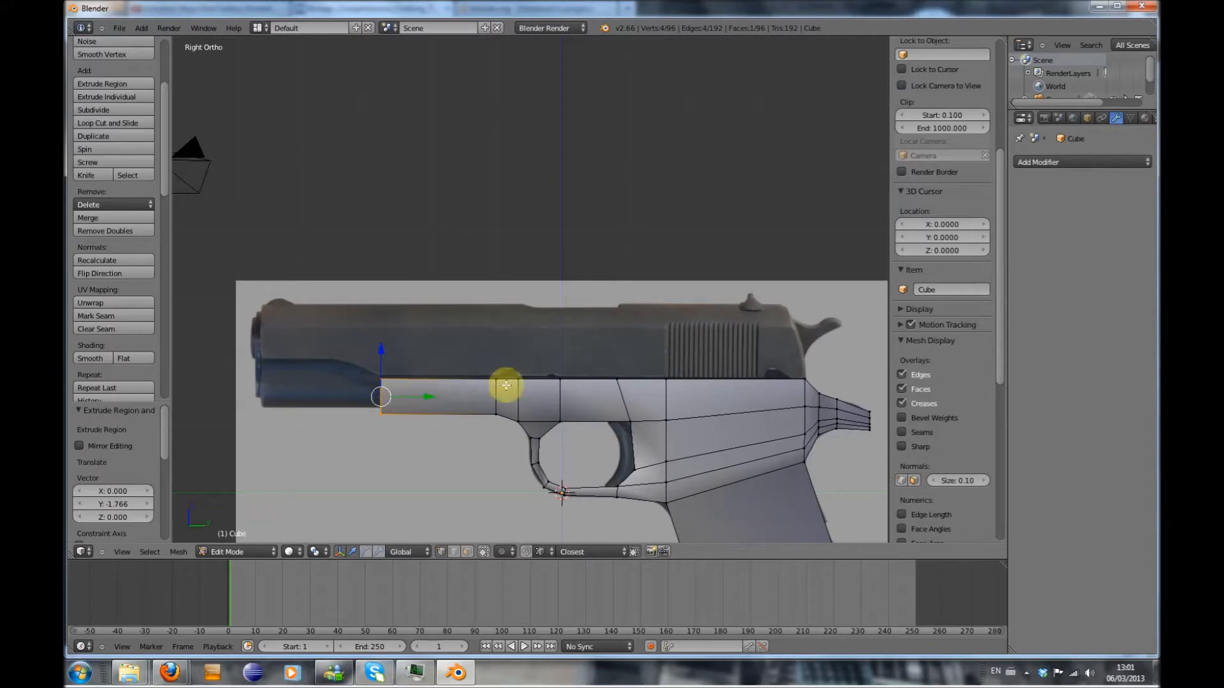
scroll(411, 422, up, 4)
shift+middle_drag(482, 424, 670, 390)
shift+middle_drag(529, 434, 642, 395)
mouse_move(499, 450)
shift+middle_down()
mouse_move(503, 429)
mouse_move(505, 473)
shift+middle_up()
scroll(503, 429, up, 2)
scroll(505, 474, down, 2)
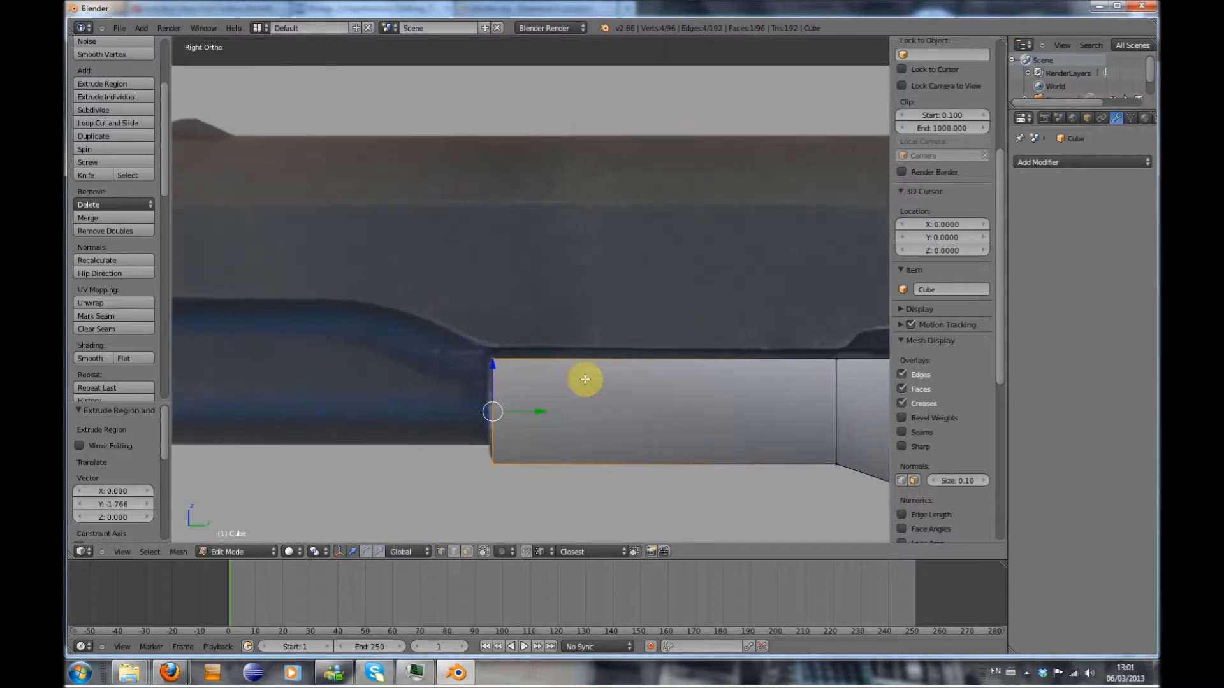
scroll(607, 377, down, 1)
key(a)
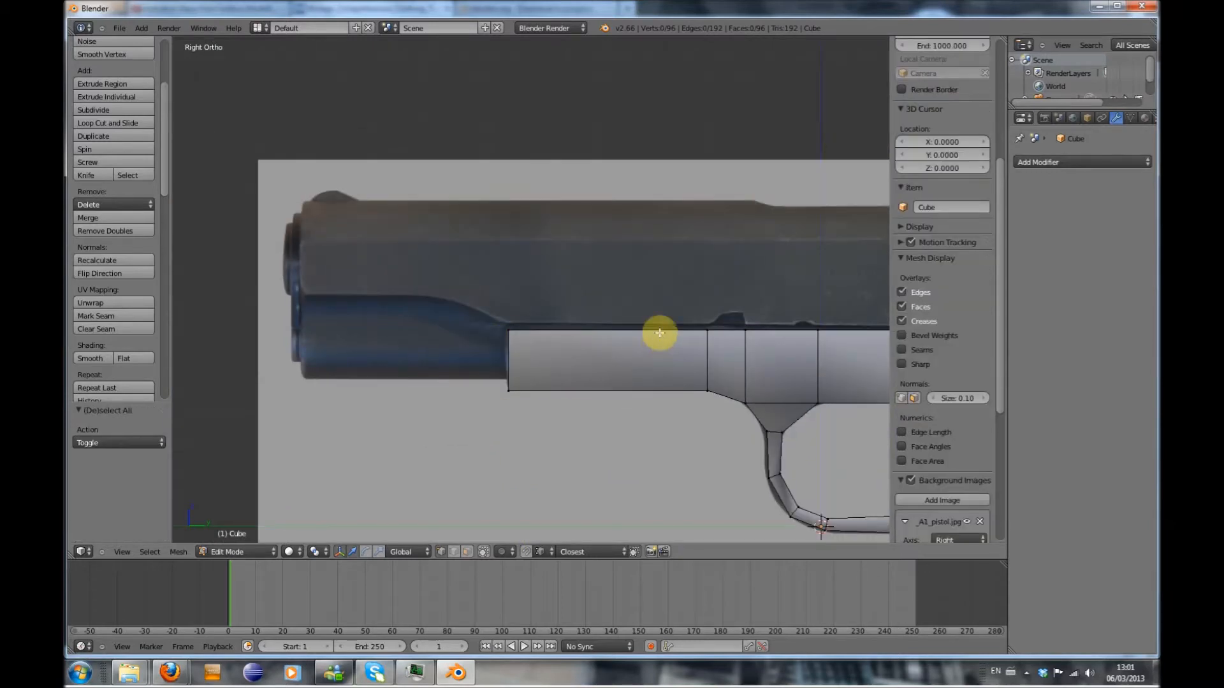
scroll(660, 333, down, 2)
key(c)
drag(516, 322, 731, 318)
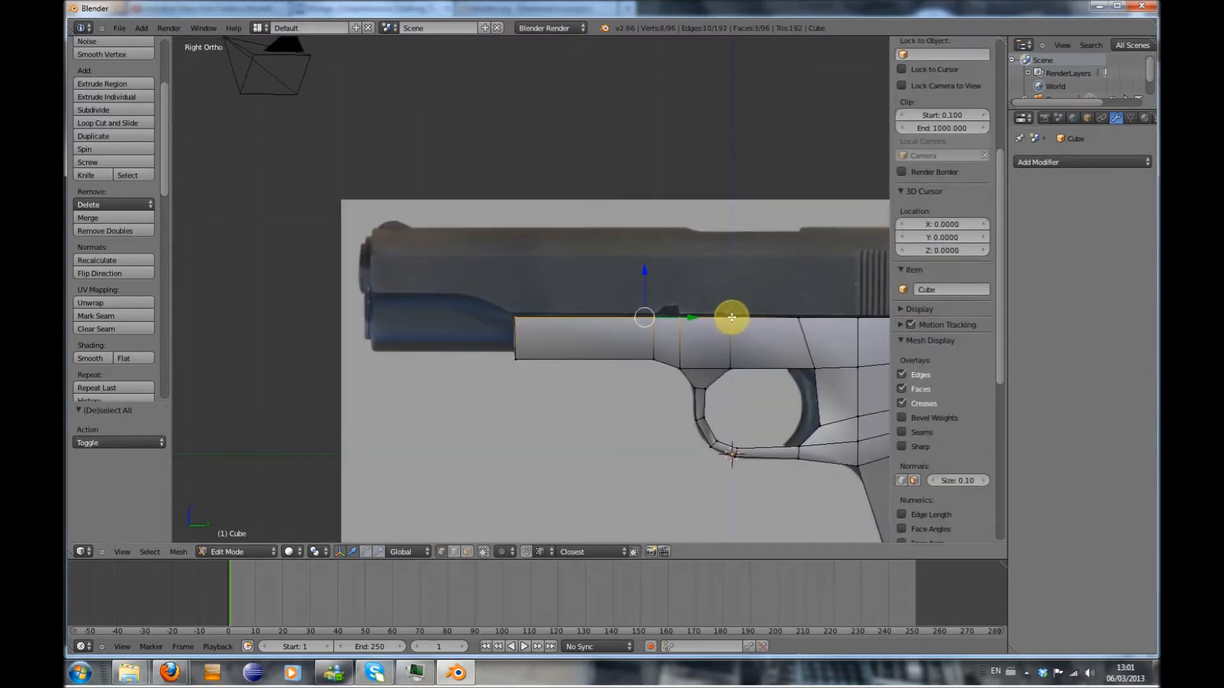
shift+middle_drag(744, 325, 470, 326)
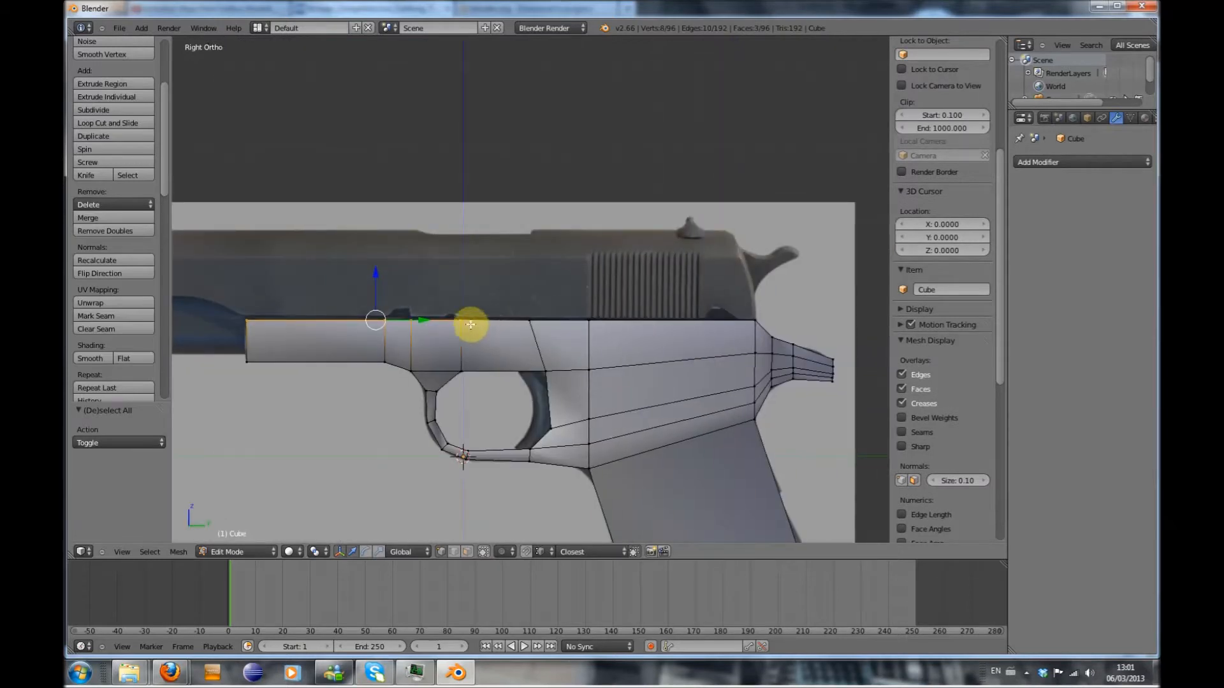
drag(442, 314, 756, 314)
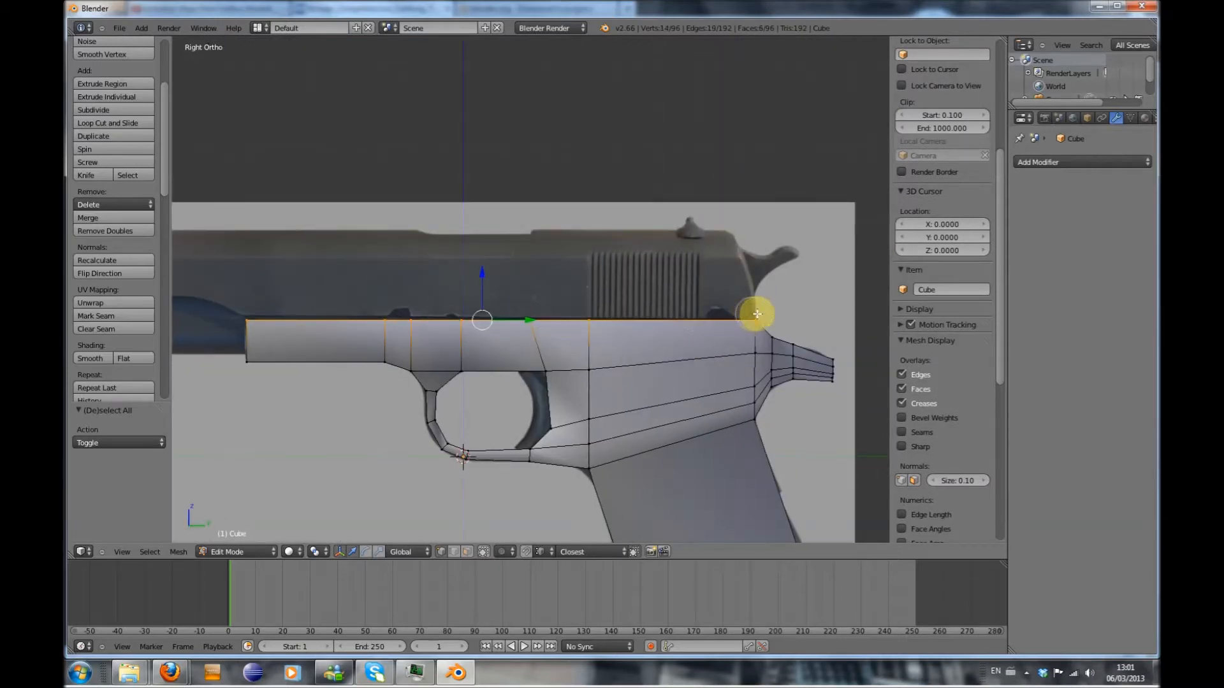
drag(485, 270, 485, 270)
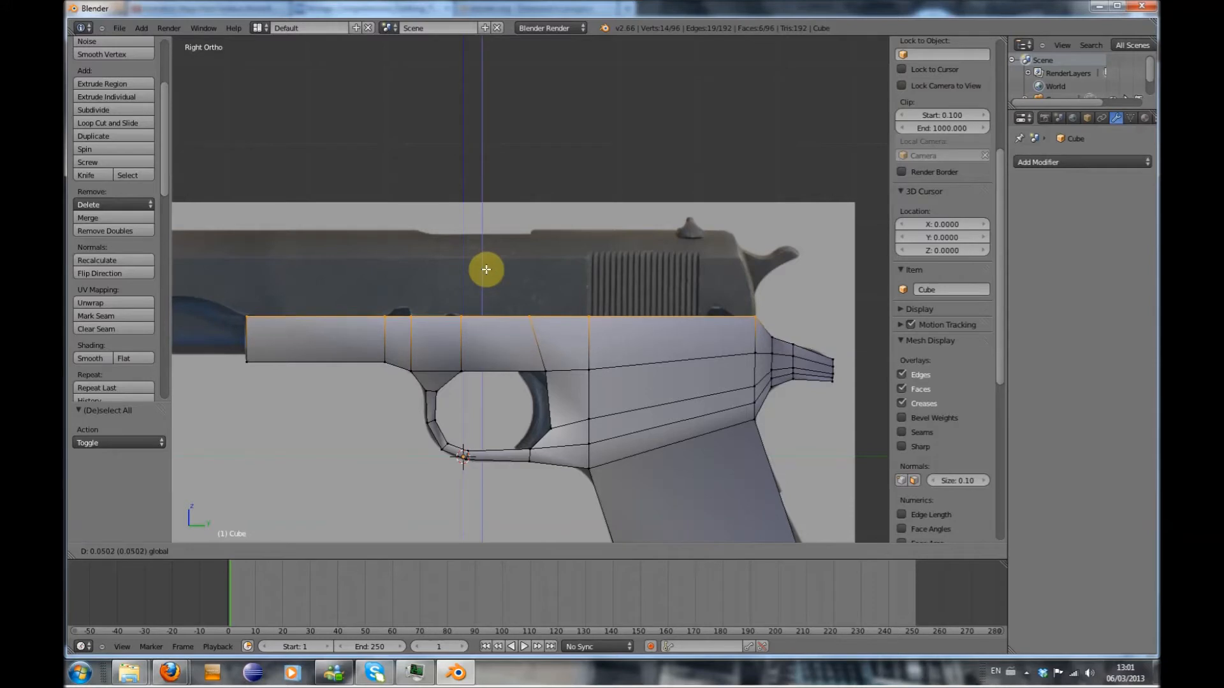
click(486, 270)
Examine the frame's outline against the photo from the front end to the grip, comparing solid and wireframe shading
key(Tab)
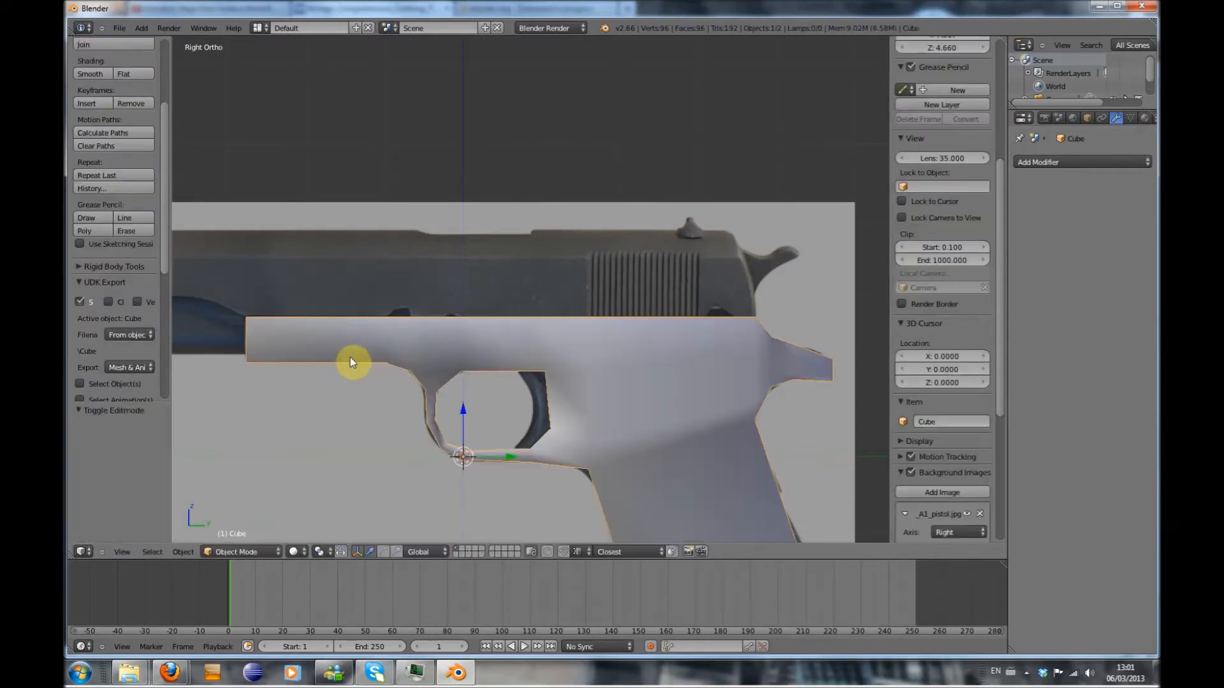
scroll(355, 358, up, 2)
shift+middle_drag(308, 384, 474, 397)
scroll(474, 397, up, 2)
key(Tab)
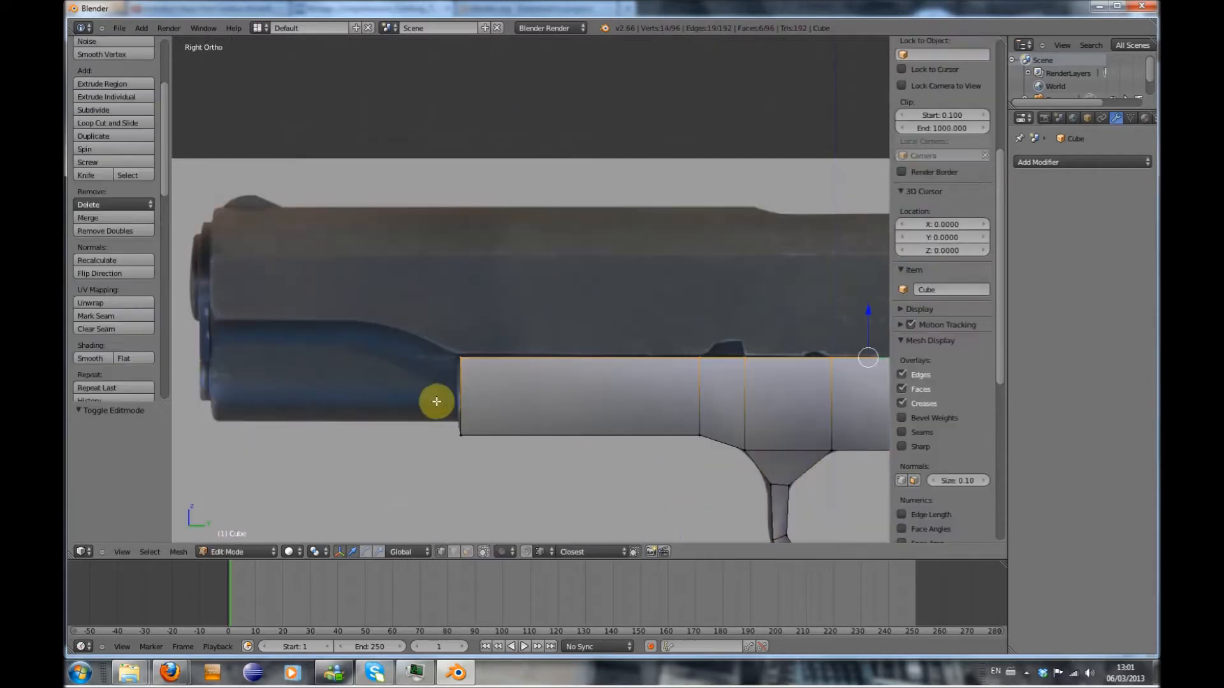
shift+middle_drag(606, 454, 457, 407)
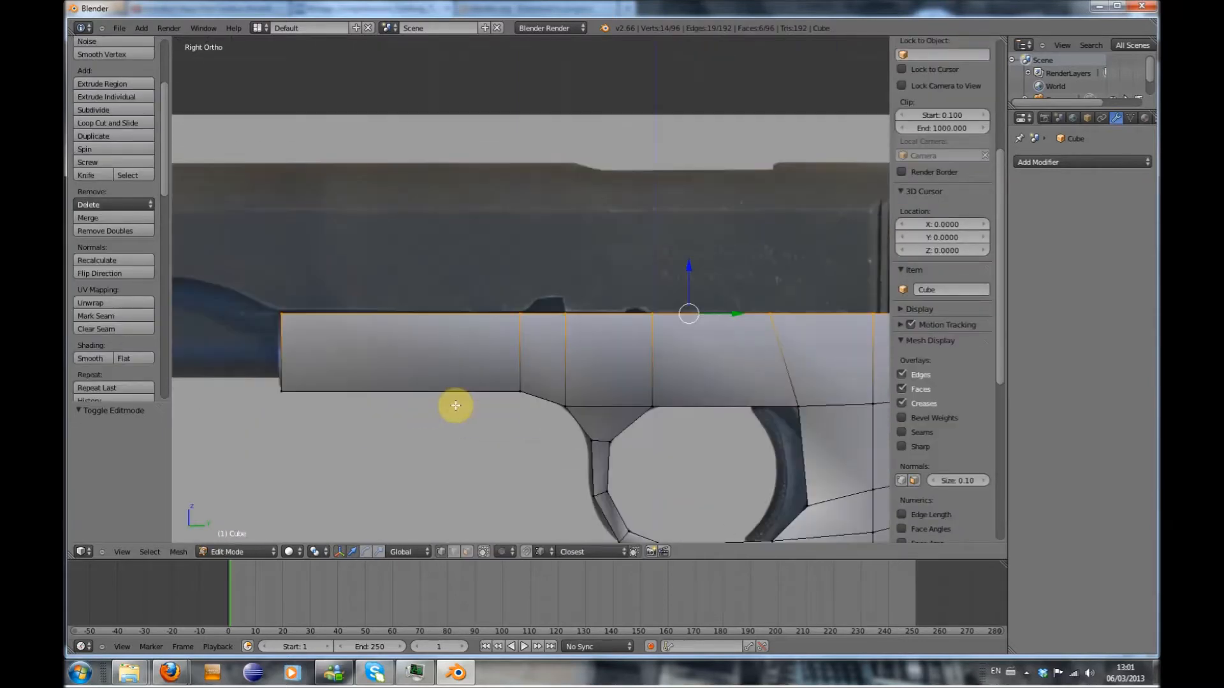
scroll(538, 410, down, 2)
shift+middle_drag(662, 446, 429, 388)
shift+middle_drag(609, 464, 552, 462)
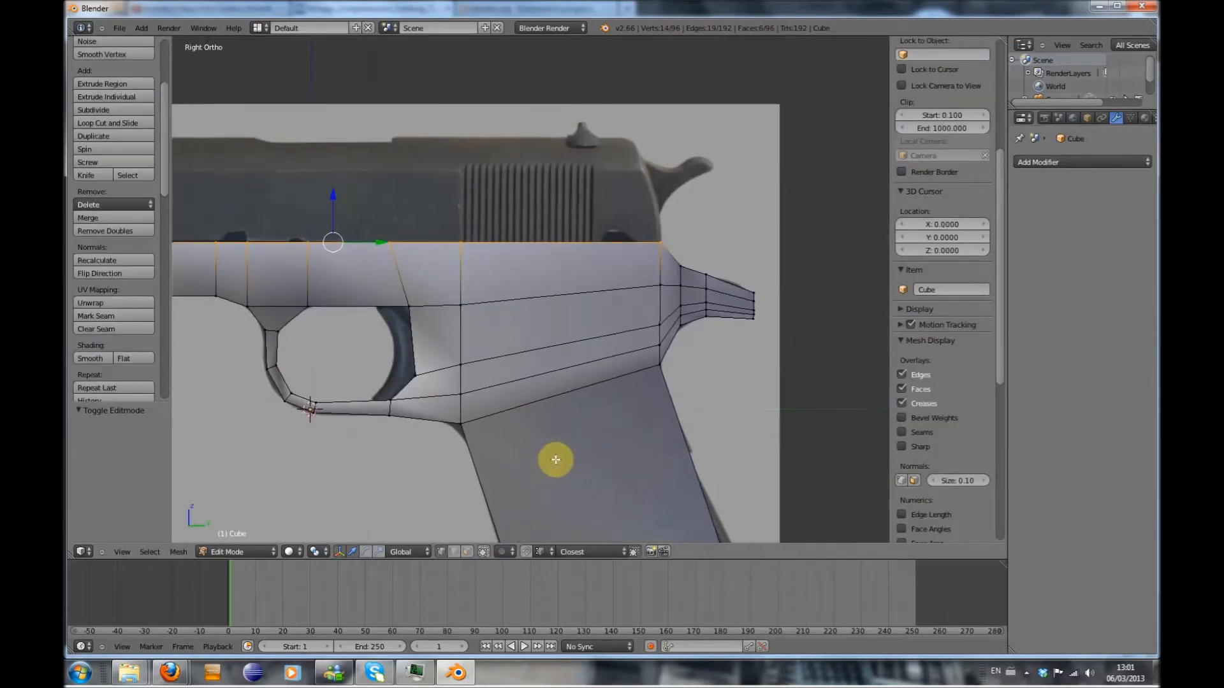
shift+middle_drag(567, 405, 574, 443)
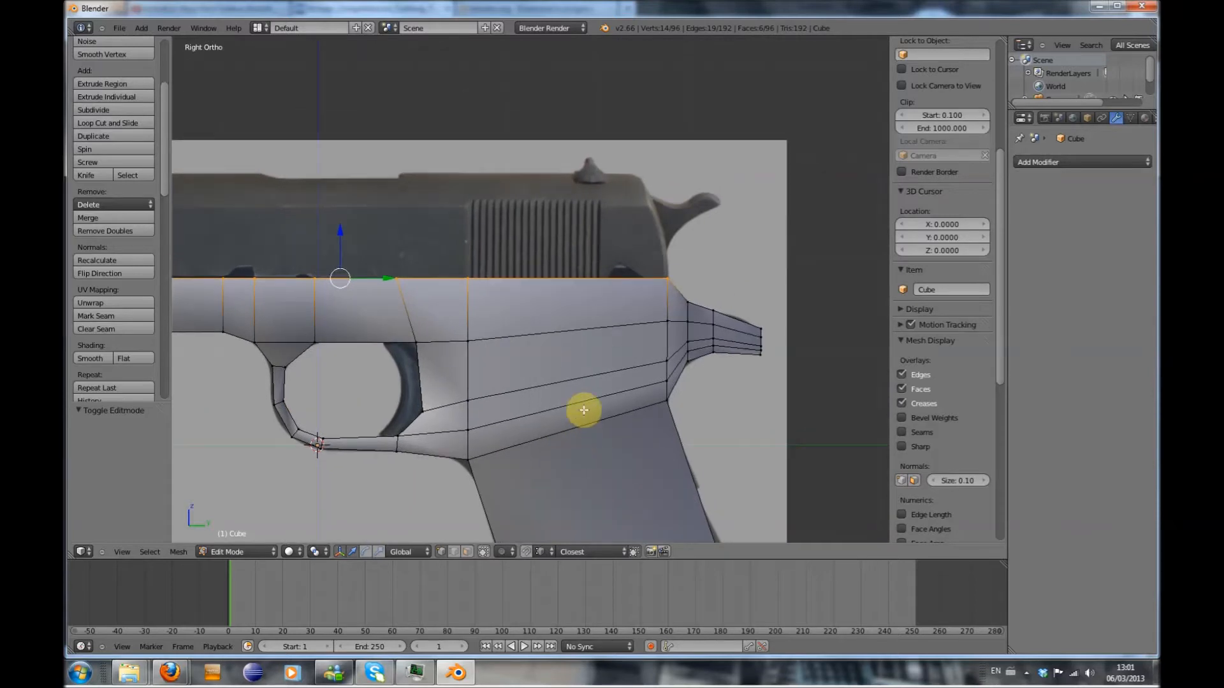
middle_drag(588, 398, 574, 403)
key(KP_1)
key(KP_3)
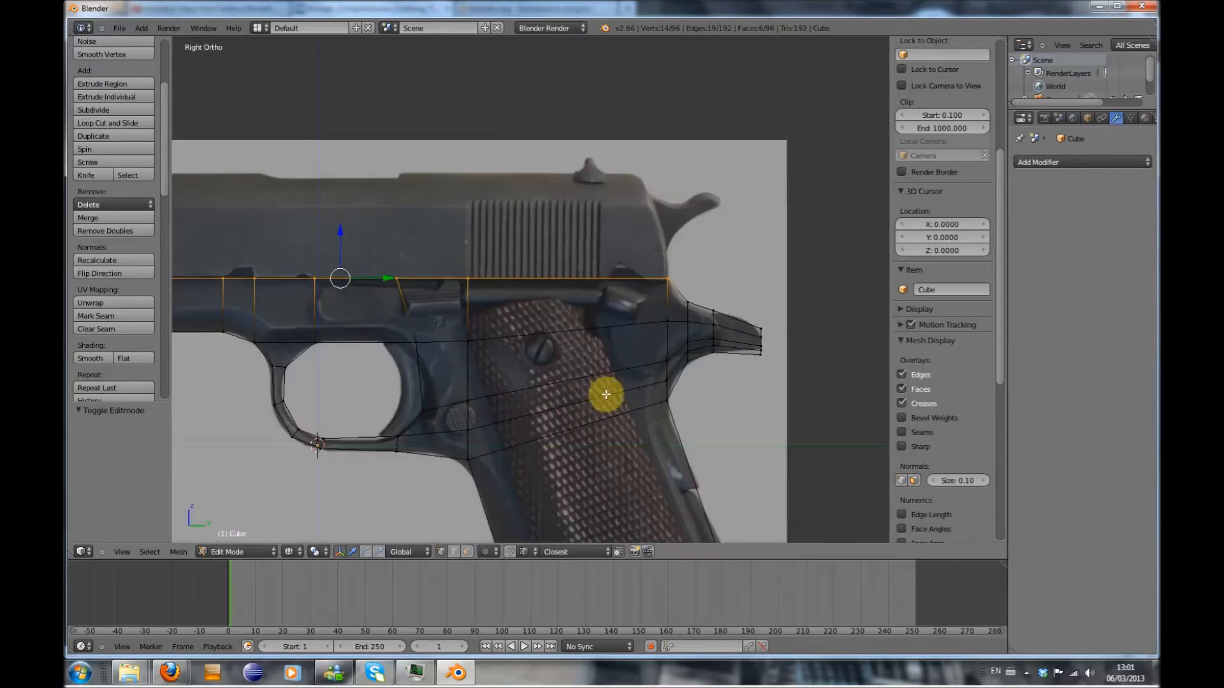
key(z)
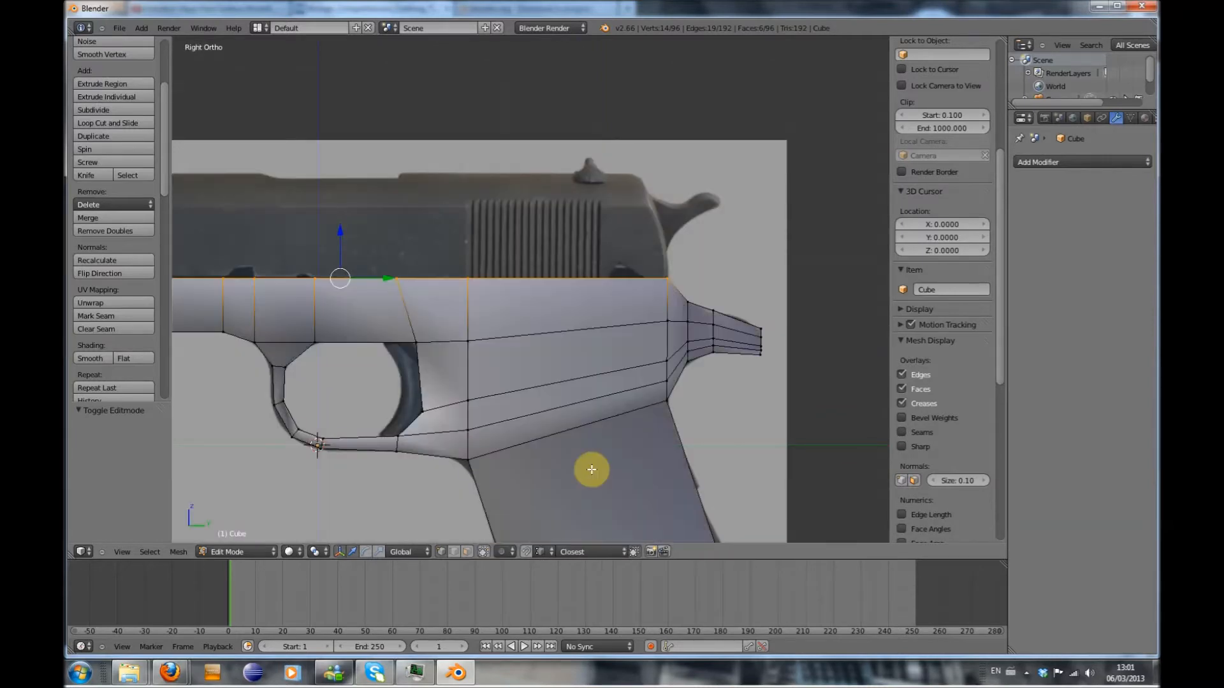
scroll(592, 470, down, 3)
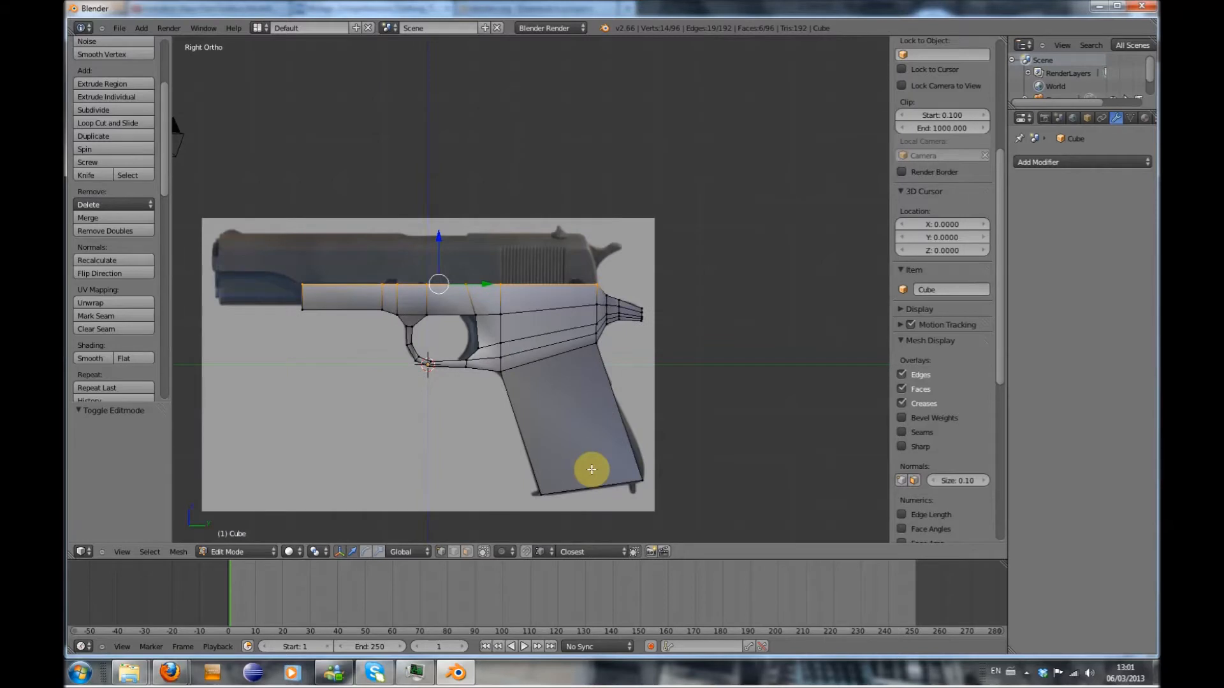
scroll(587, 470, up, 1)
Add a loop cut across the grip in wireframe, slightly above its middle, at the notch in the photo's backstrap
key(z)
scroll(585, 446, up, 2)
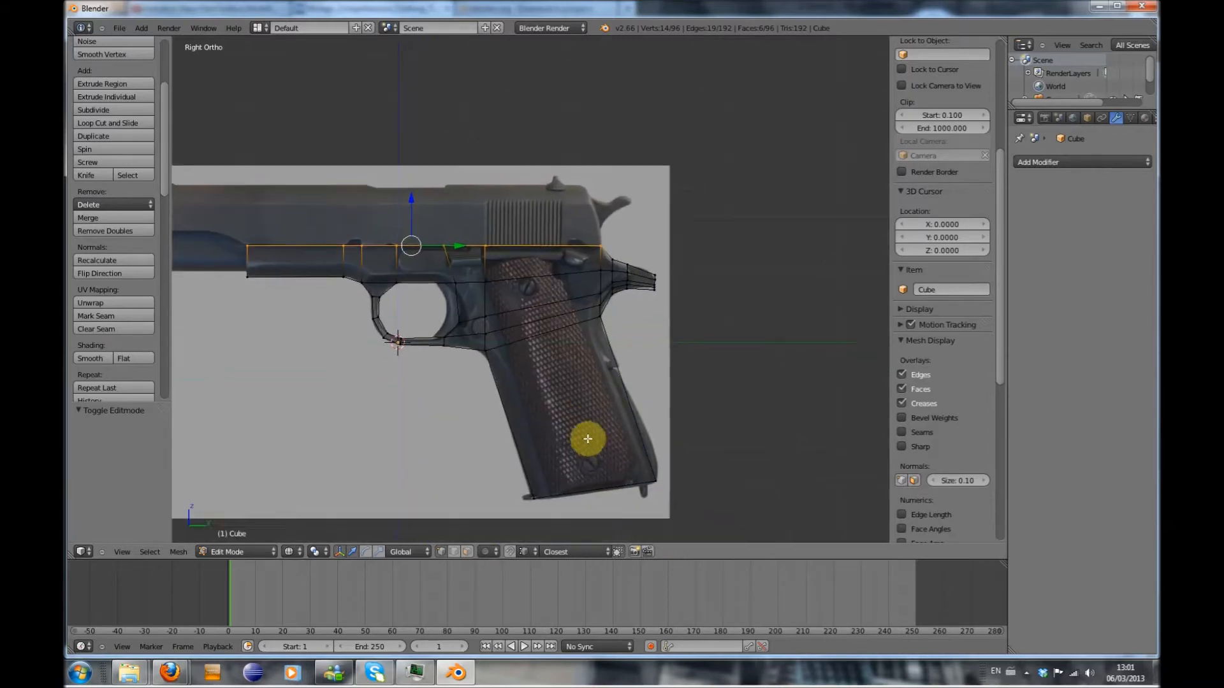
key(ctrl+r)
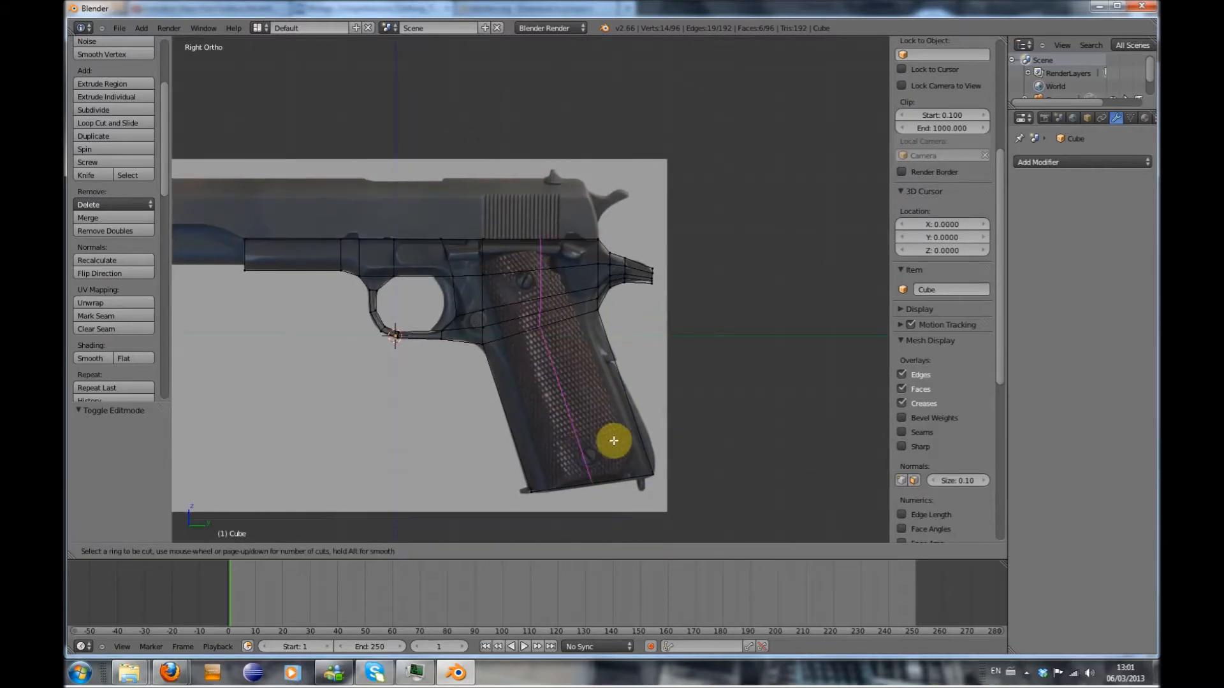
click(613, 422)
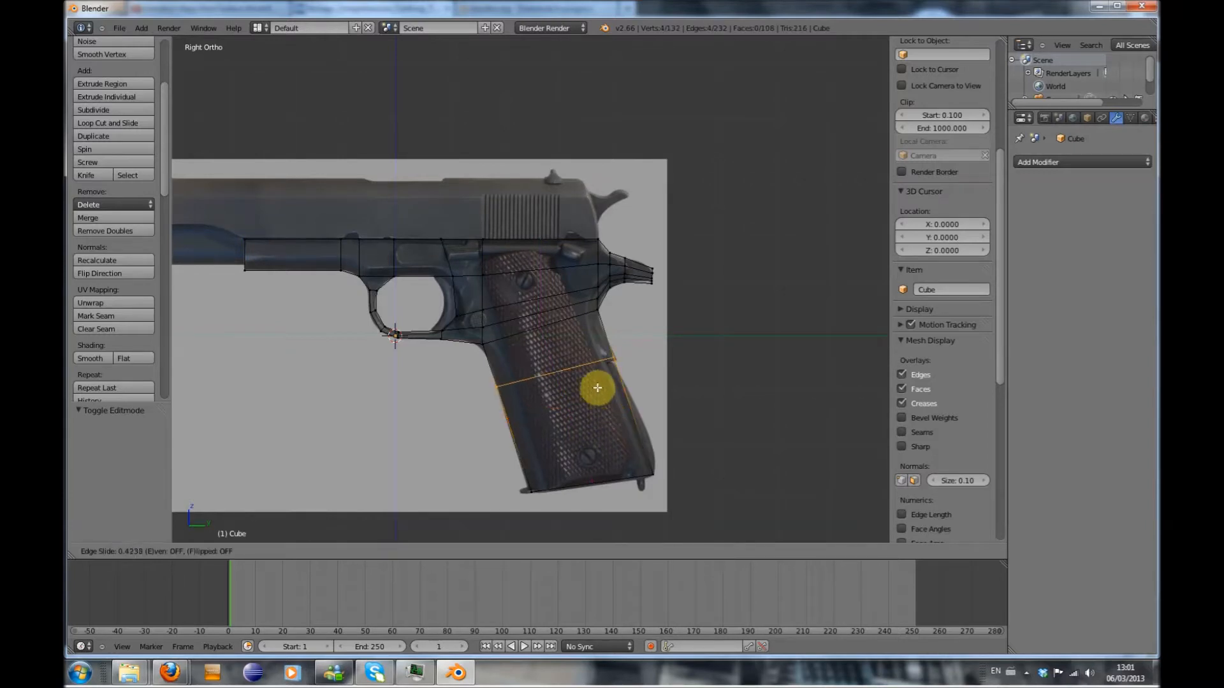
click(599, 395)
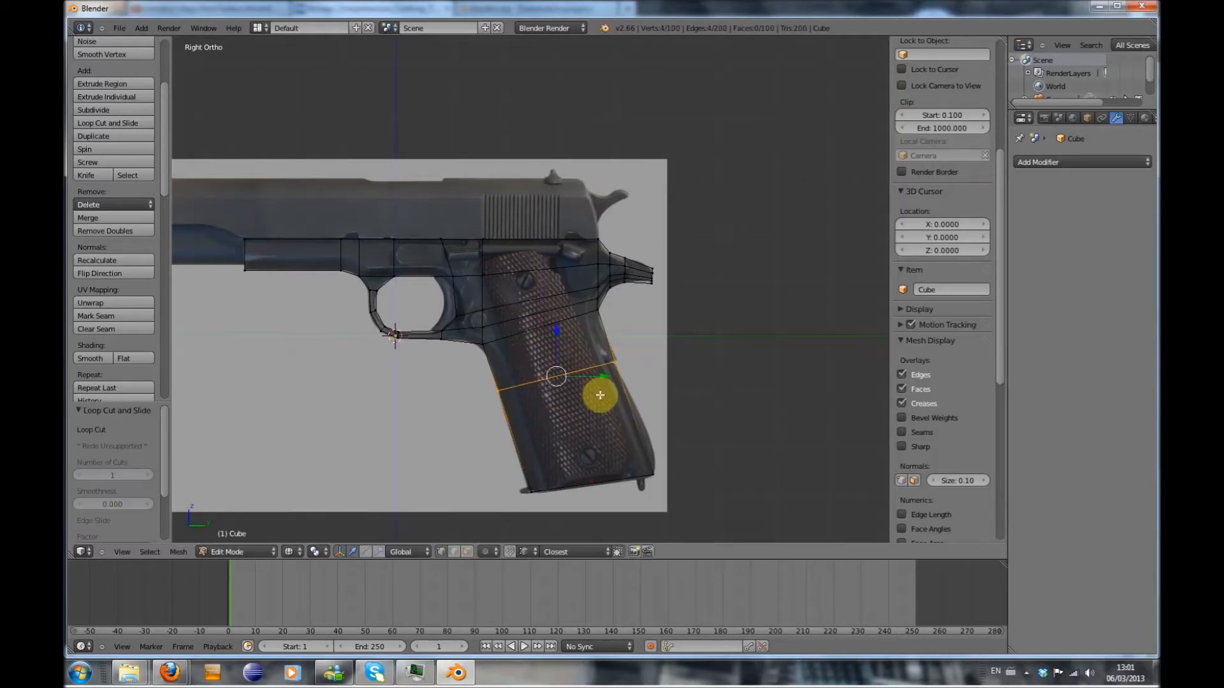
Add a second loop cut across the lower part of the grip, just above the lower grip screw
key(ctrl+r)
click(608, 413)
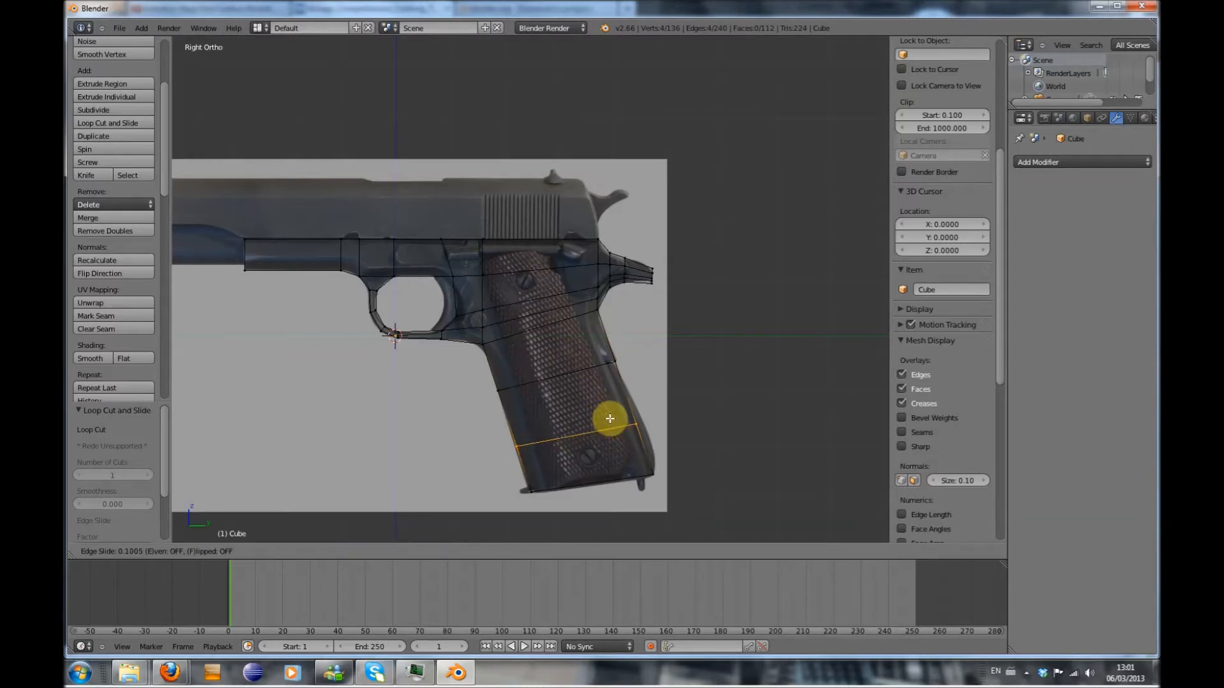
click(607, 422)
Scale the entire mesh along X to about half its width in front view
scroll(619, 498, up, 2)
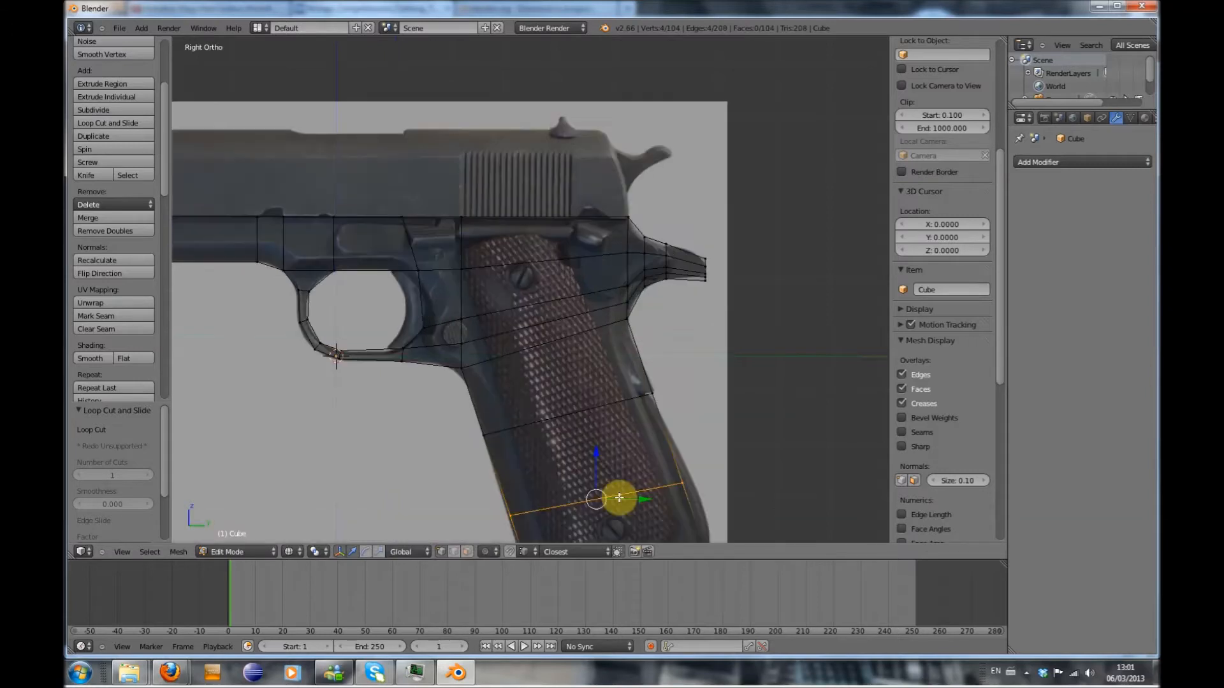
shift+middle_drag(619, 498, 601, 431)
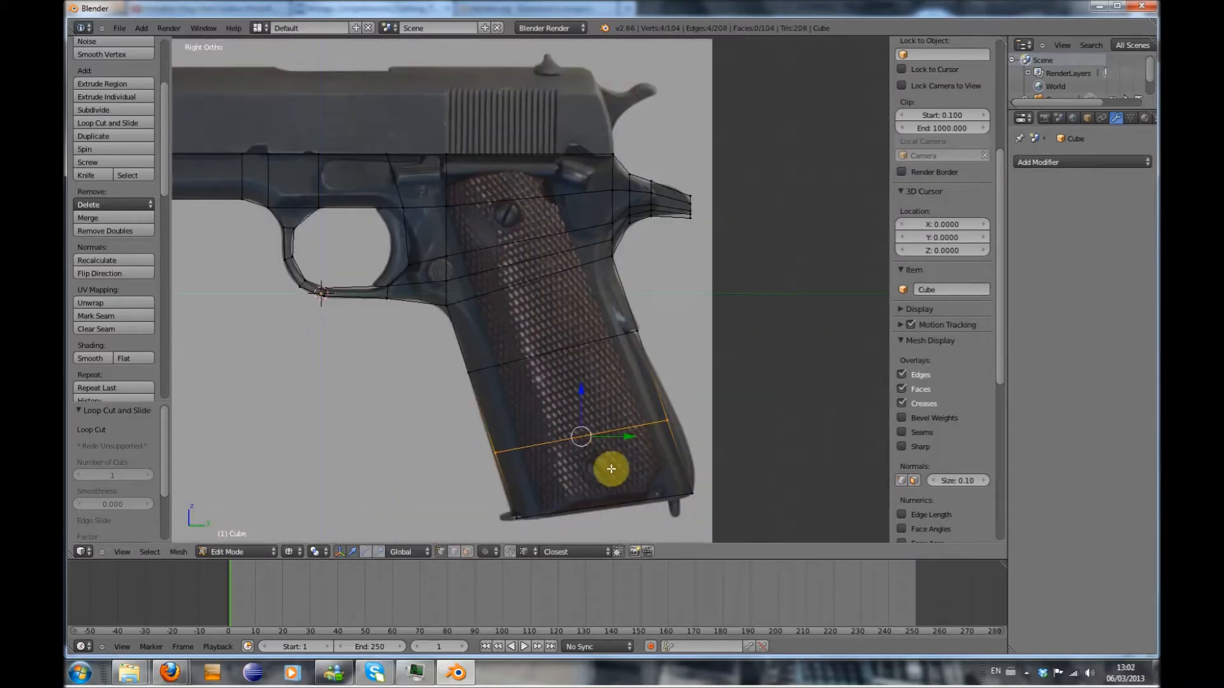
key(Tab)
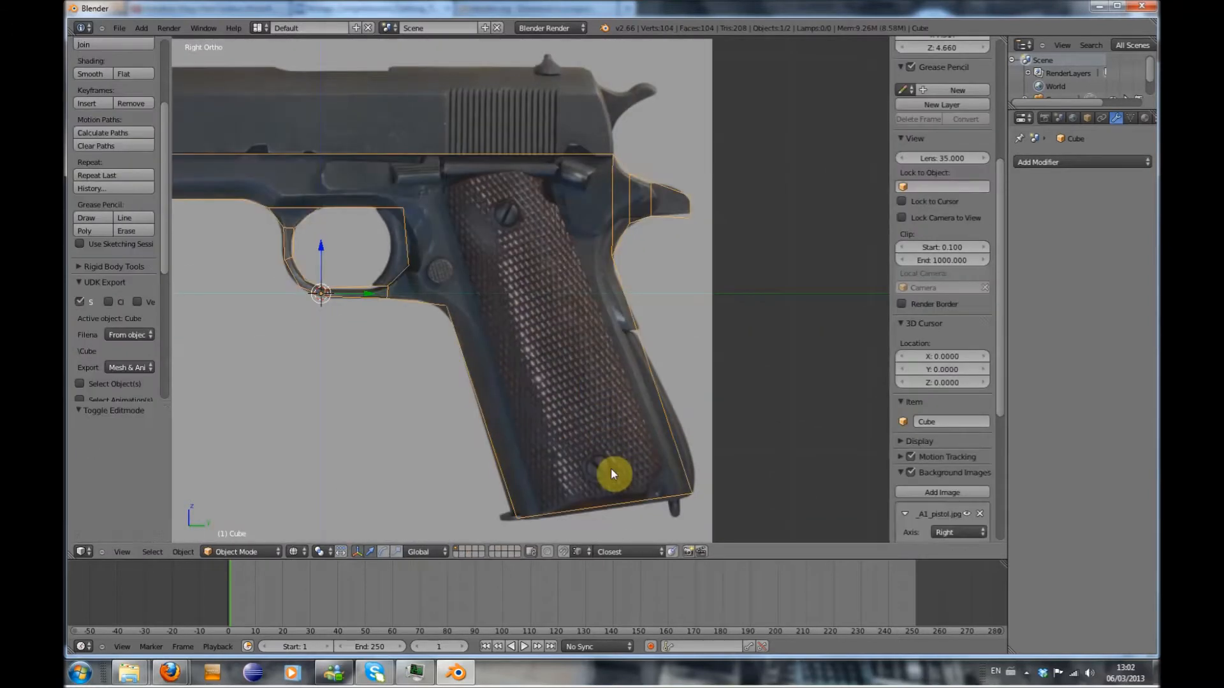
key(KP_1)
key(Tab)
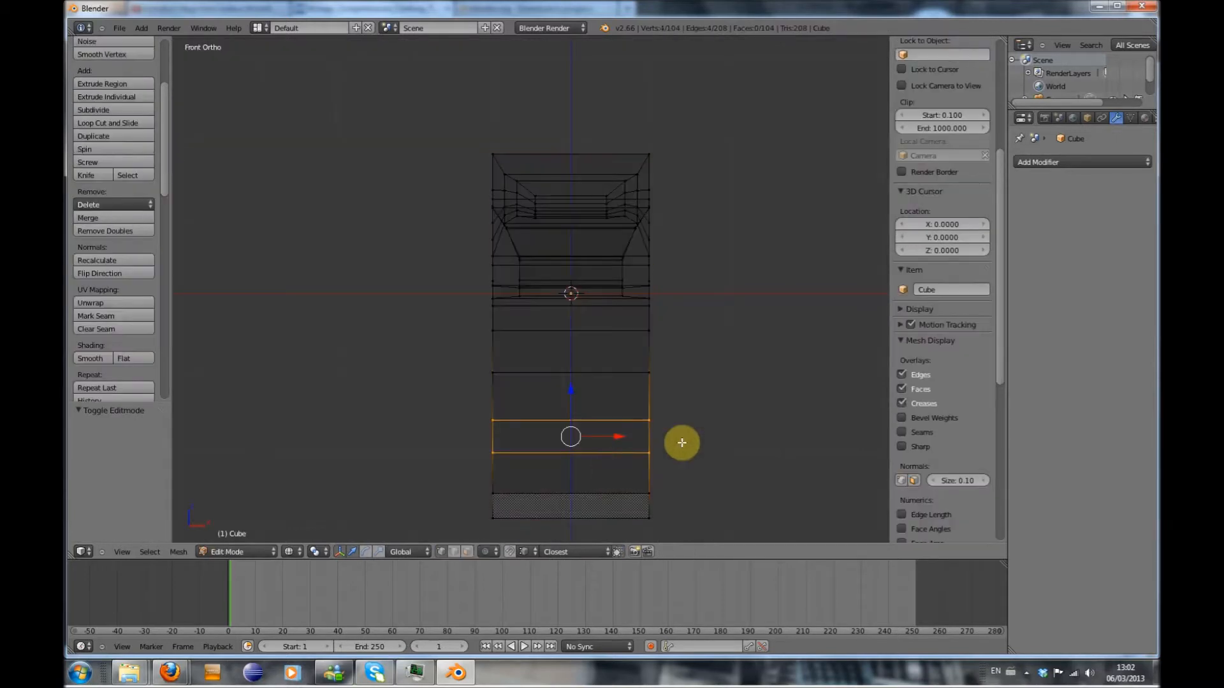
key(a)
key(a)
key(s)
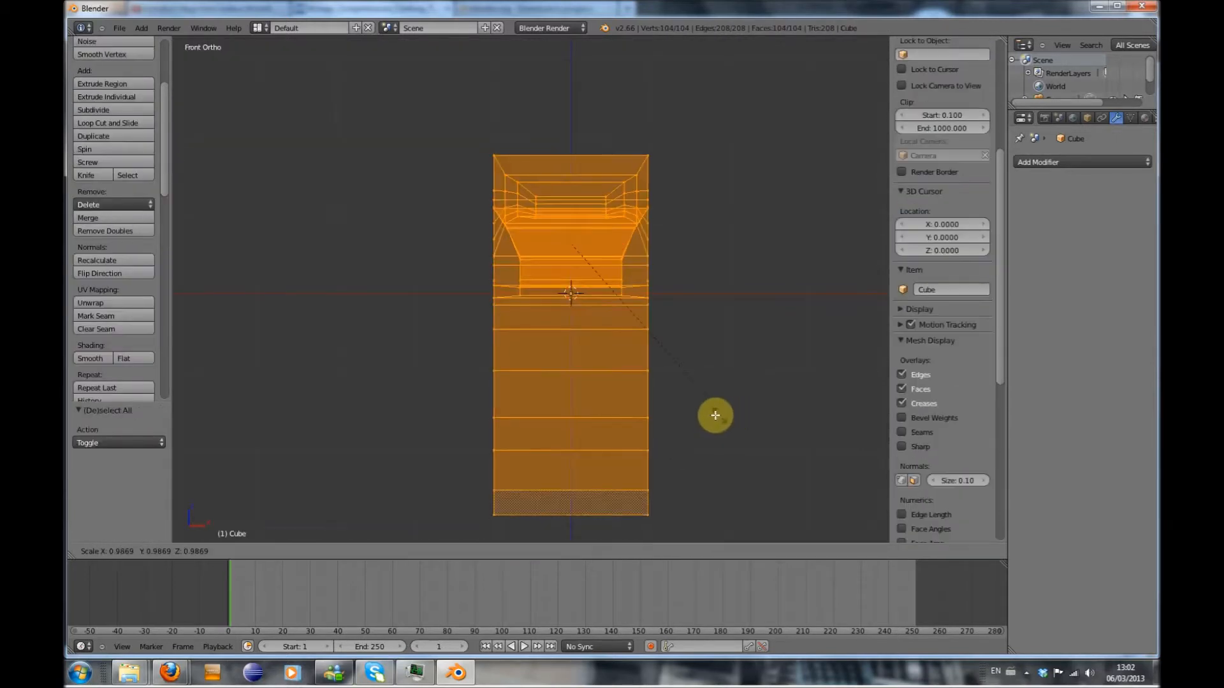
key(x)
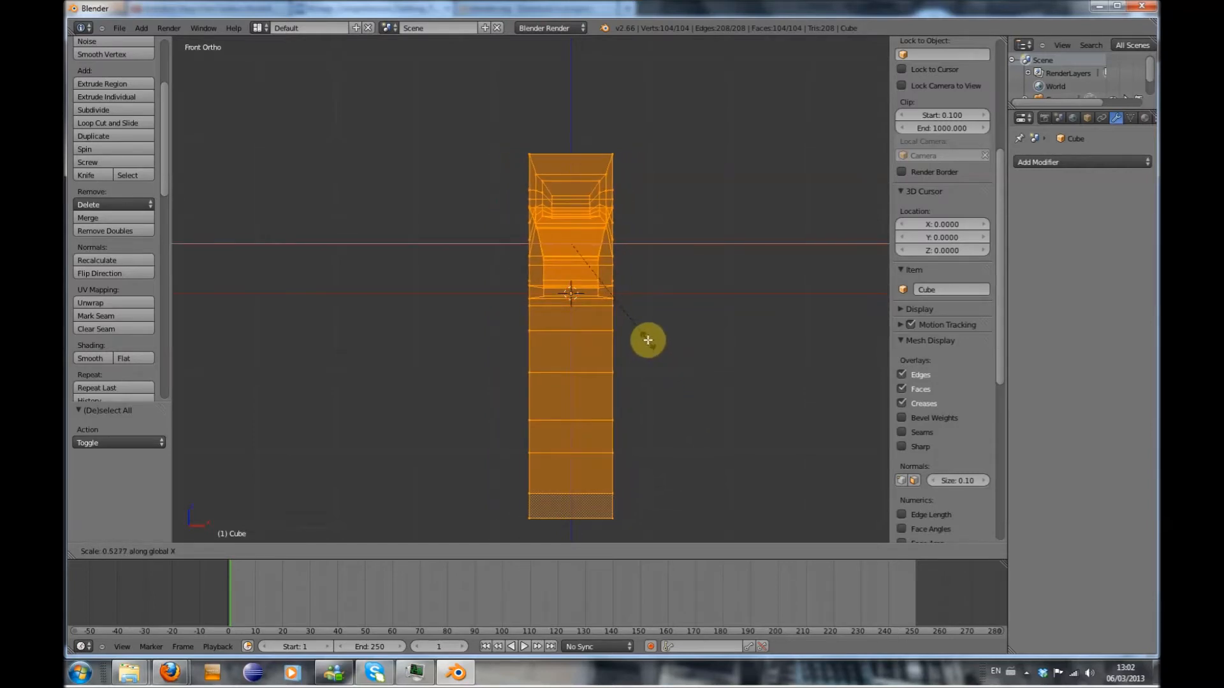
click(645, 333)
middle_drag(714, 429, 410, 308)
key(a)
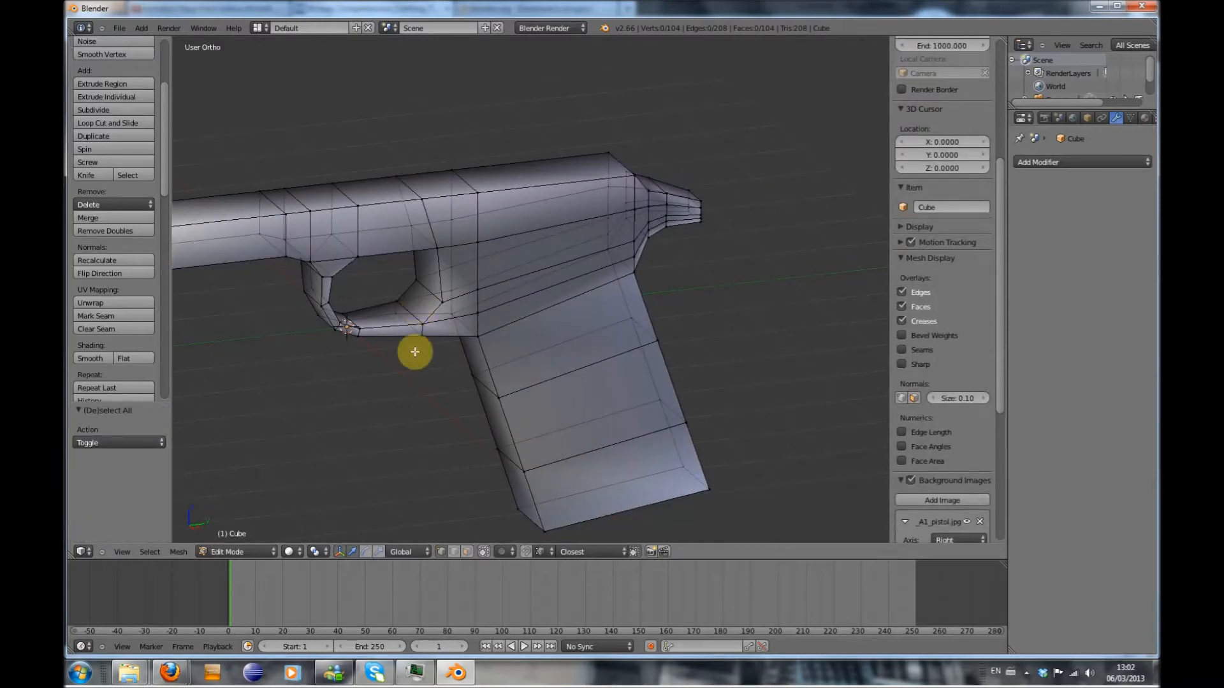
alt+right_click(412, 321)
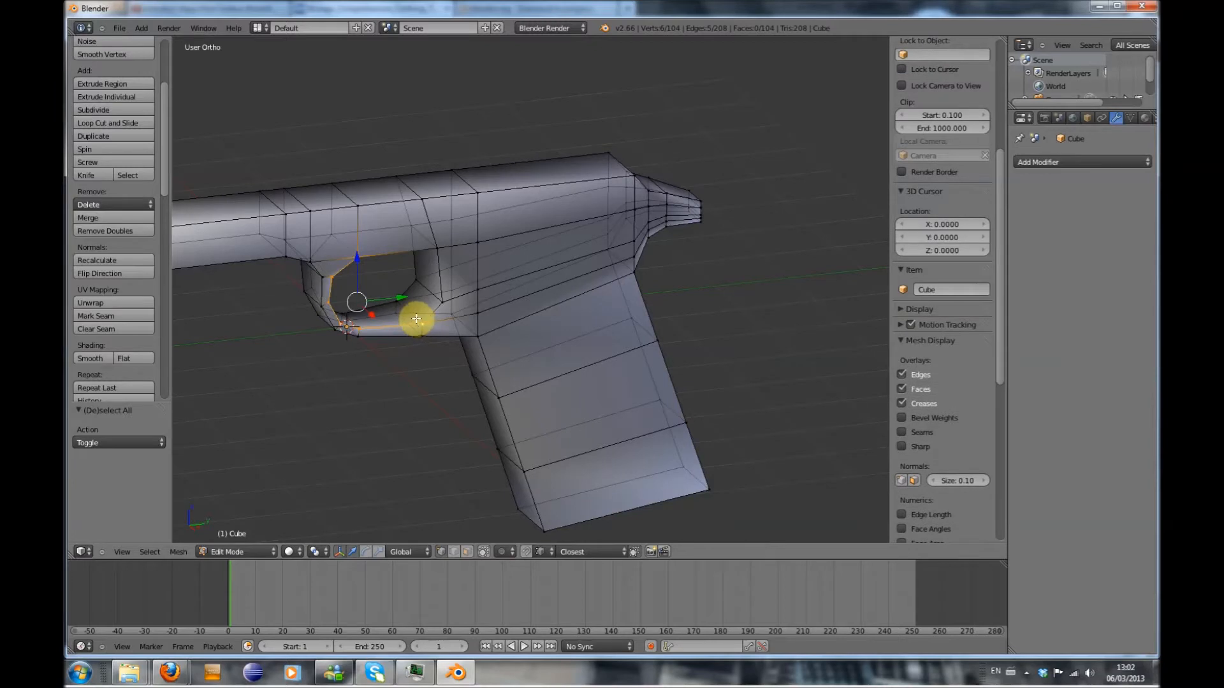
alt+shift+right_click(383, 305)
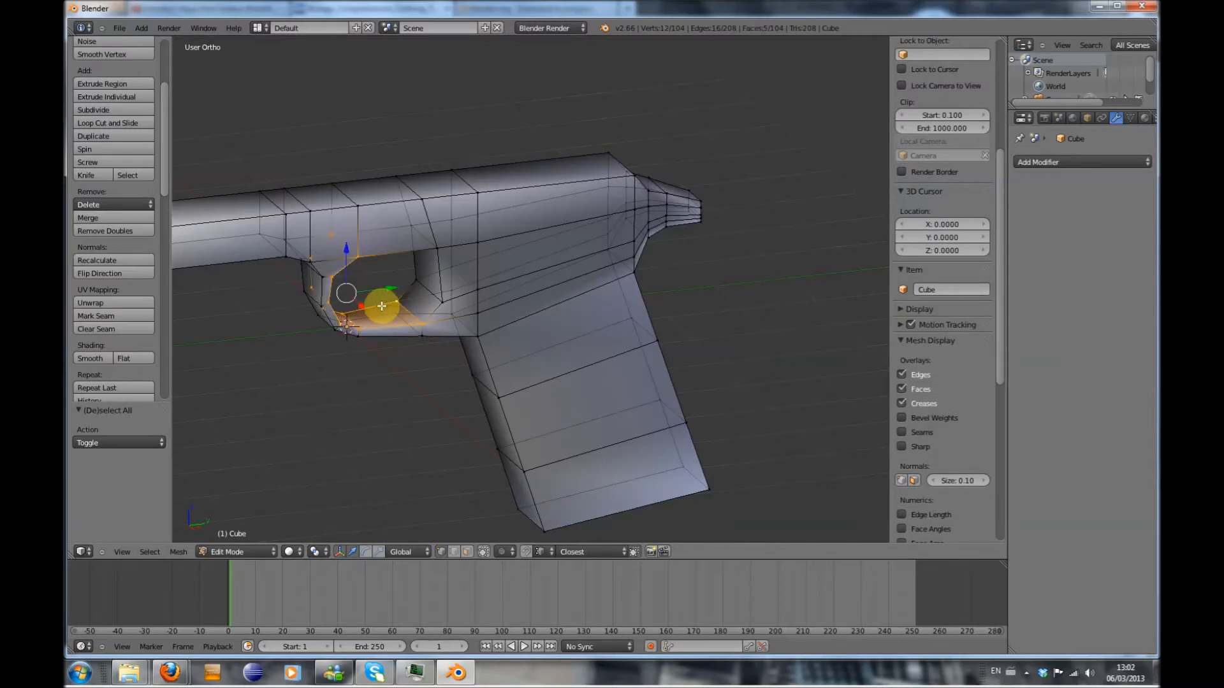
shift+right_click(355, 256)
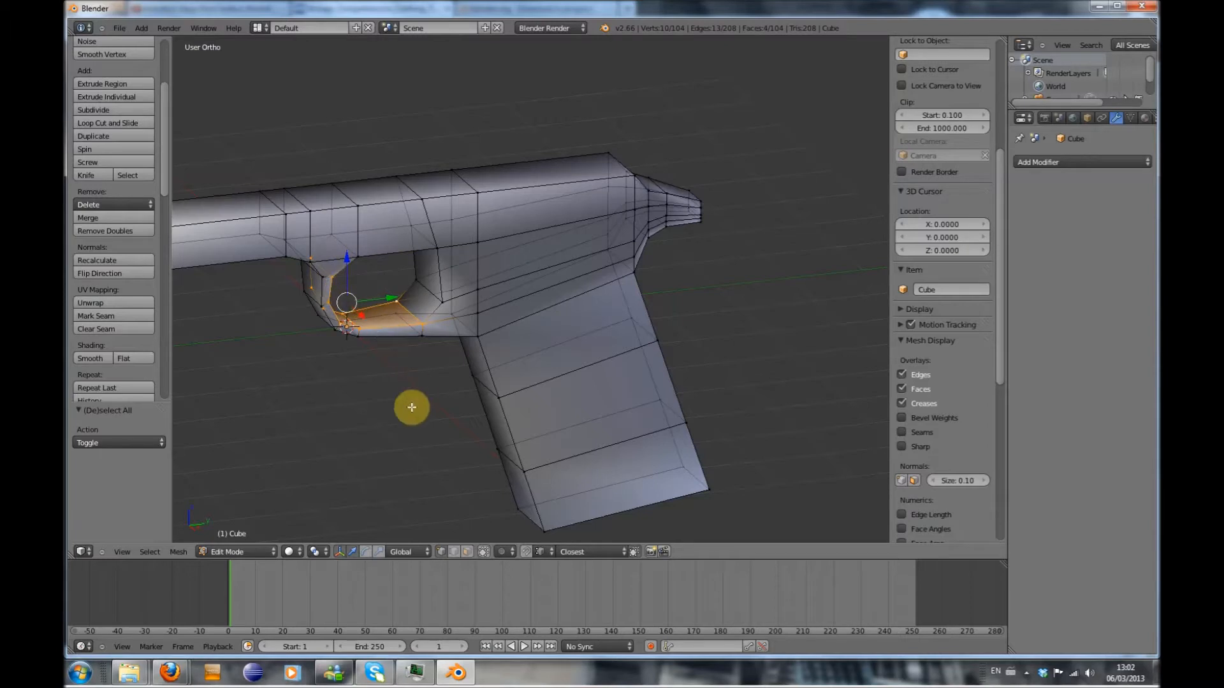
alt+right_click(394, 340)
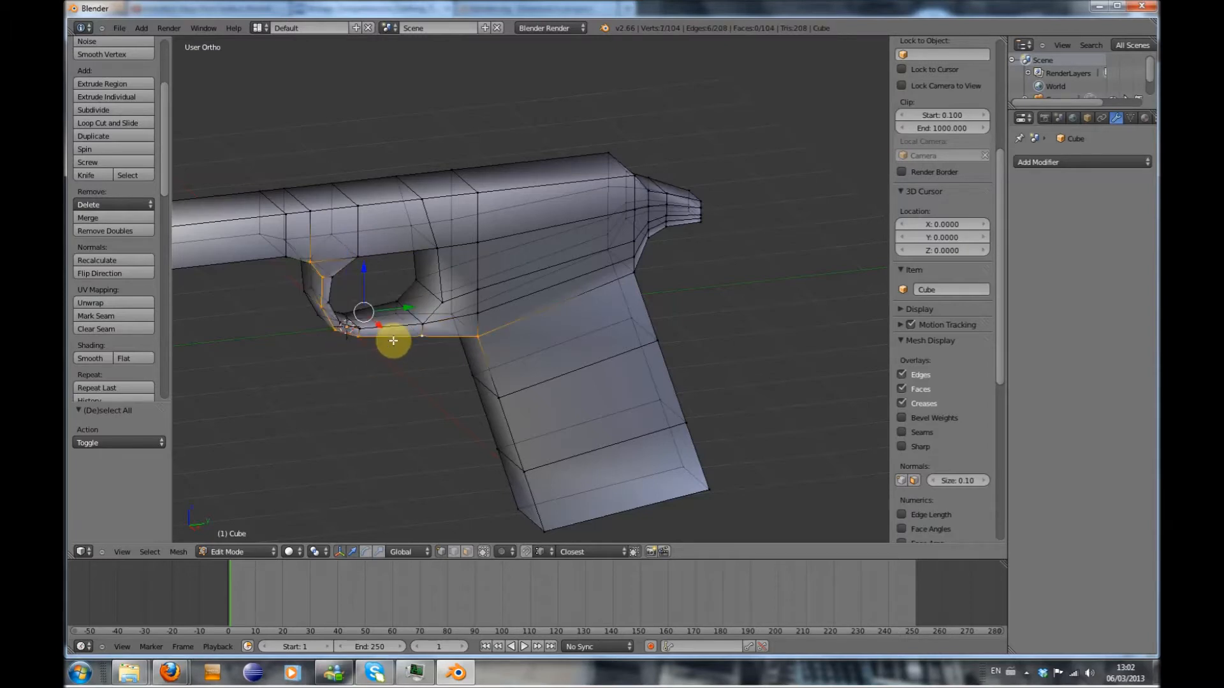
key(a)
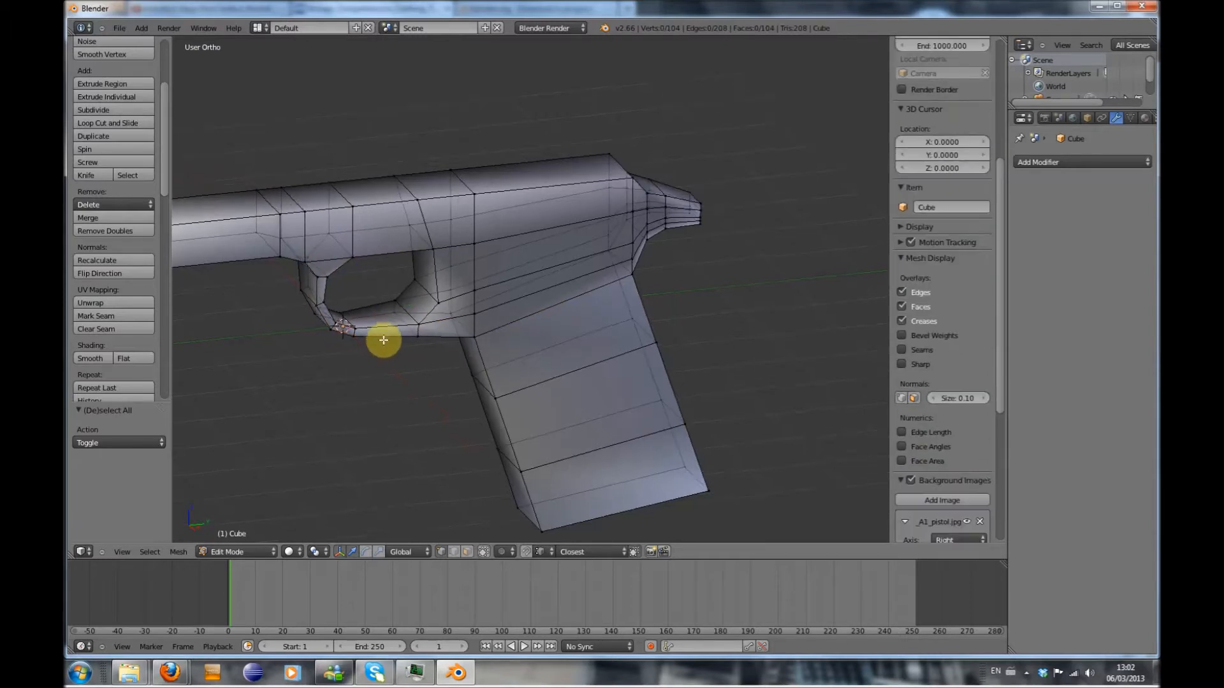
middle_drag(391, 338, 399, 327)
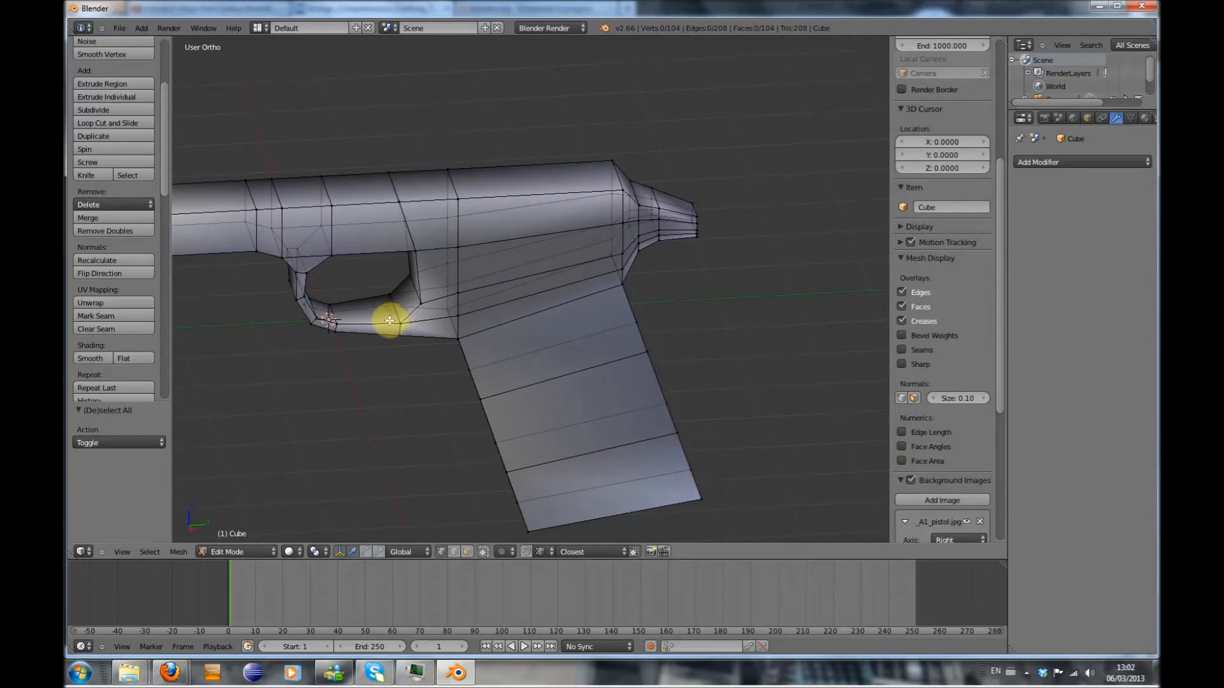
alt+right_click(400, 319)
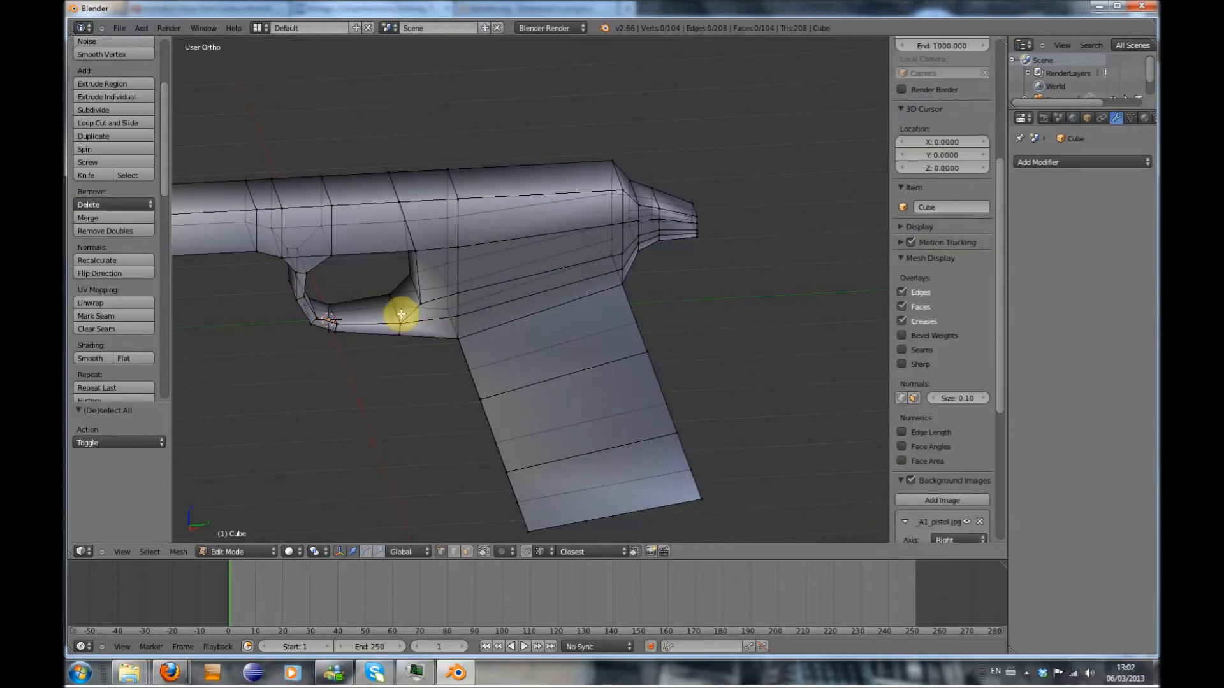
right_click(398, 314)
key(KP_3)
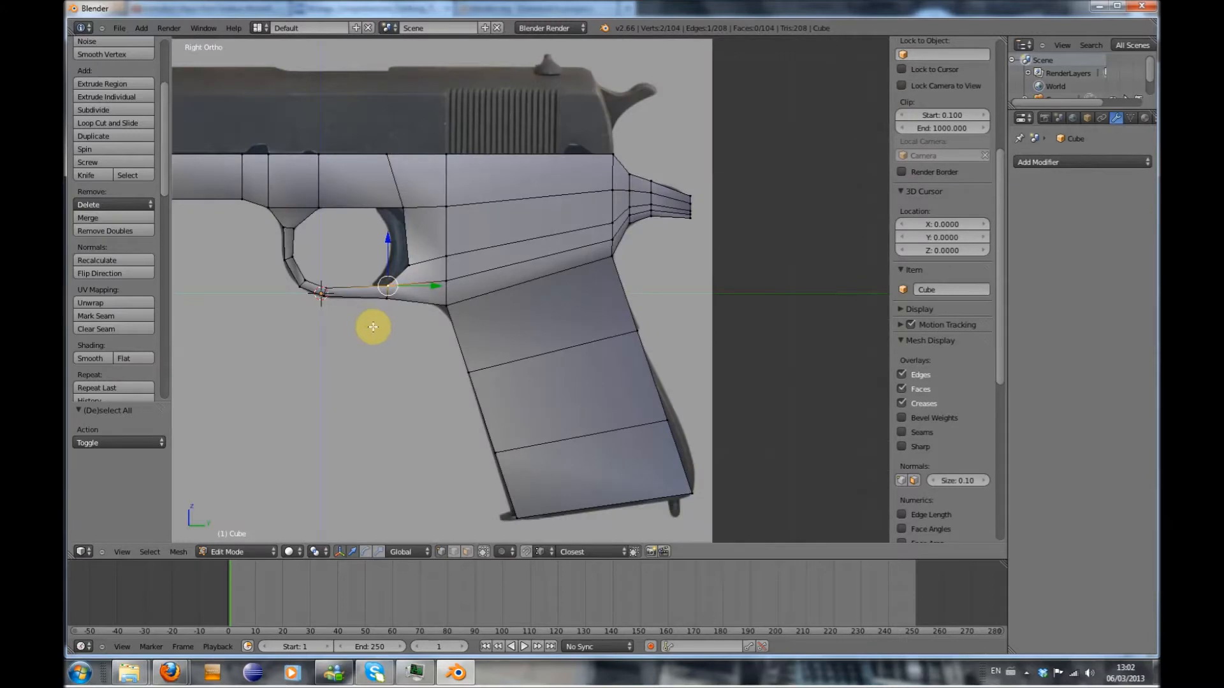
scroll(410, 355, up, 4)
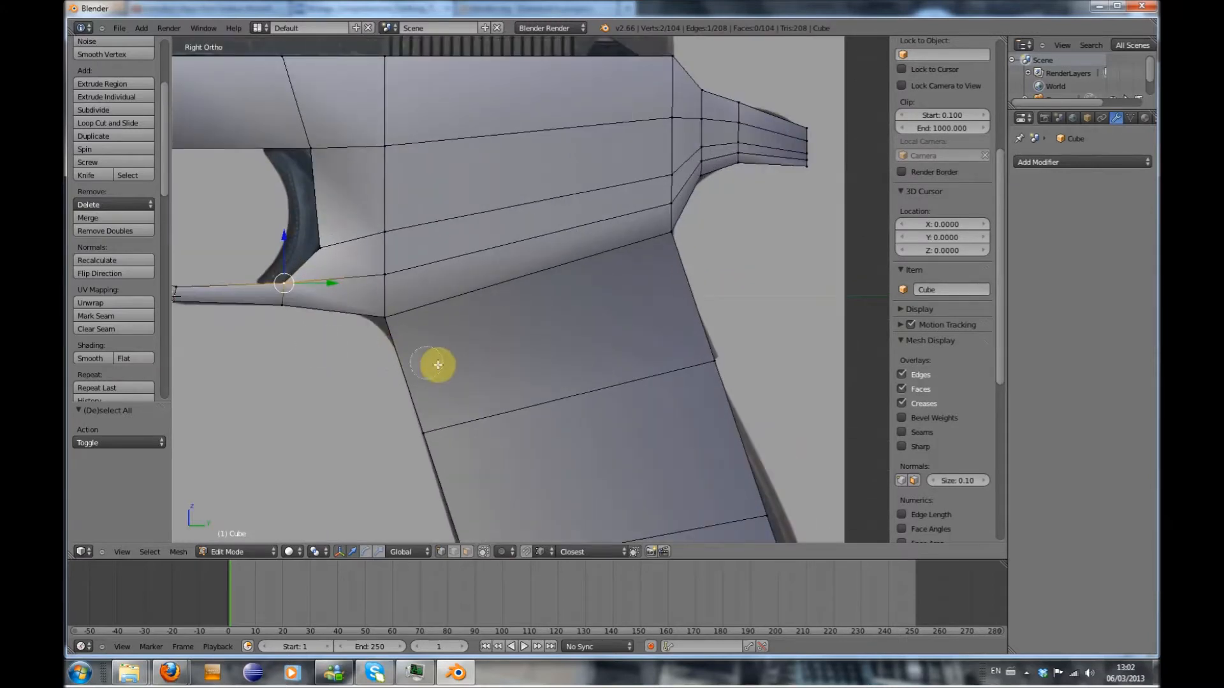
key(a)
Select the trigger guard band from its front upright to below the trigger and scale it along X to about 0.65
middle_drag(294, 376, 418, 409)
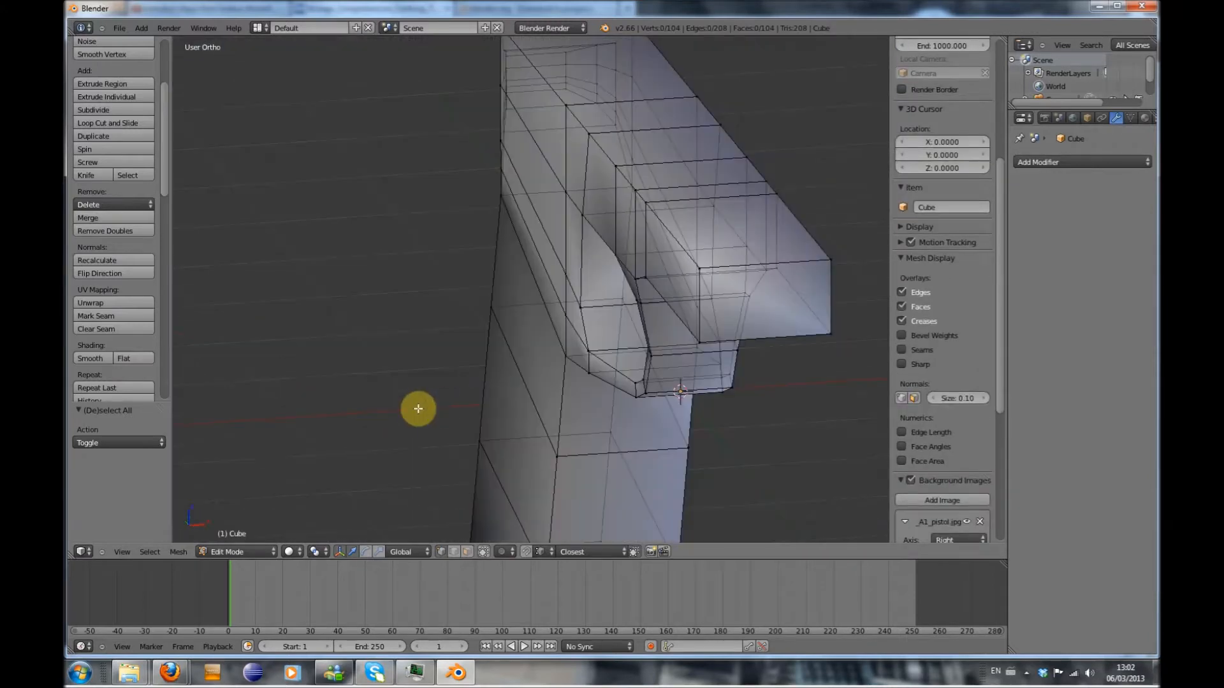
key(KP_3)
shift+middle_drag(266, 409, 505, 420)
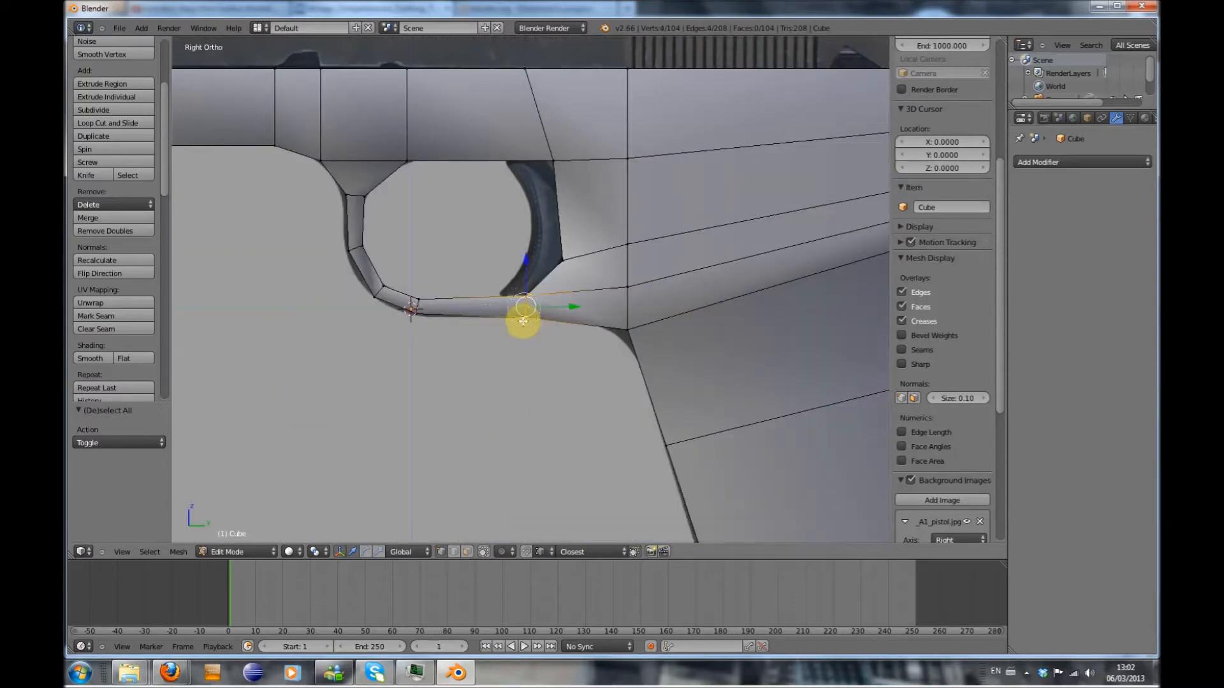
alt+right_click(459, 314)
ctrl+right_click(354, 204)
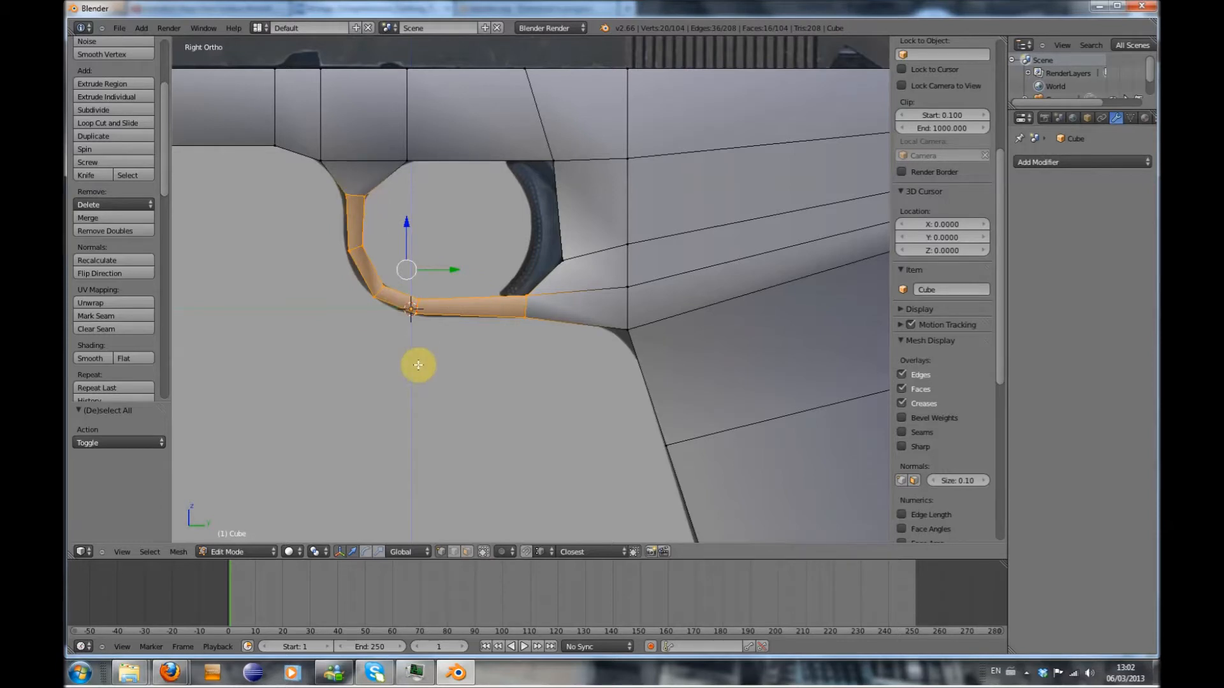
key(KP_1)
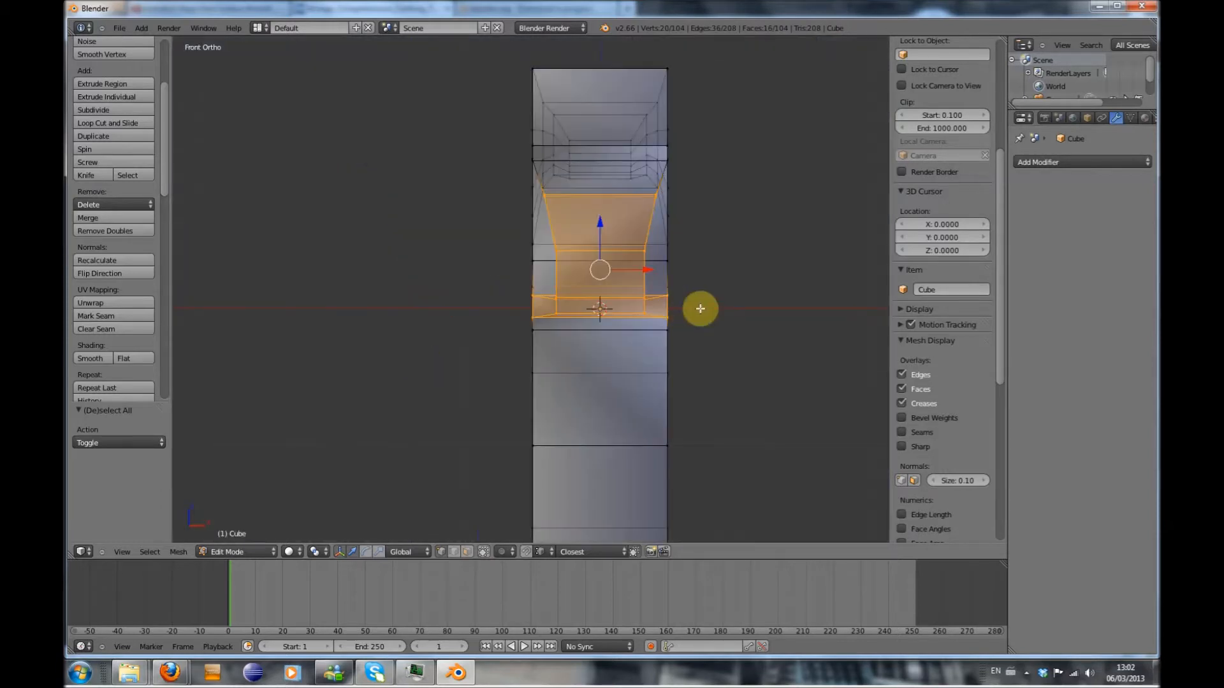
middle_drag(733, 306, 665, 312)
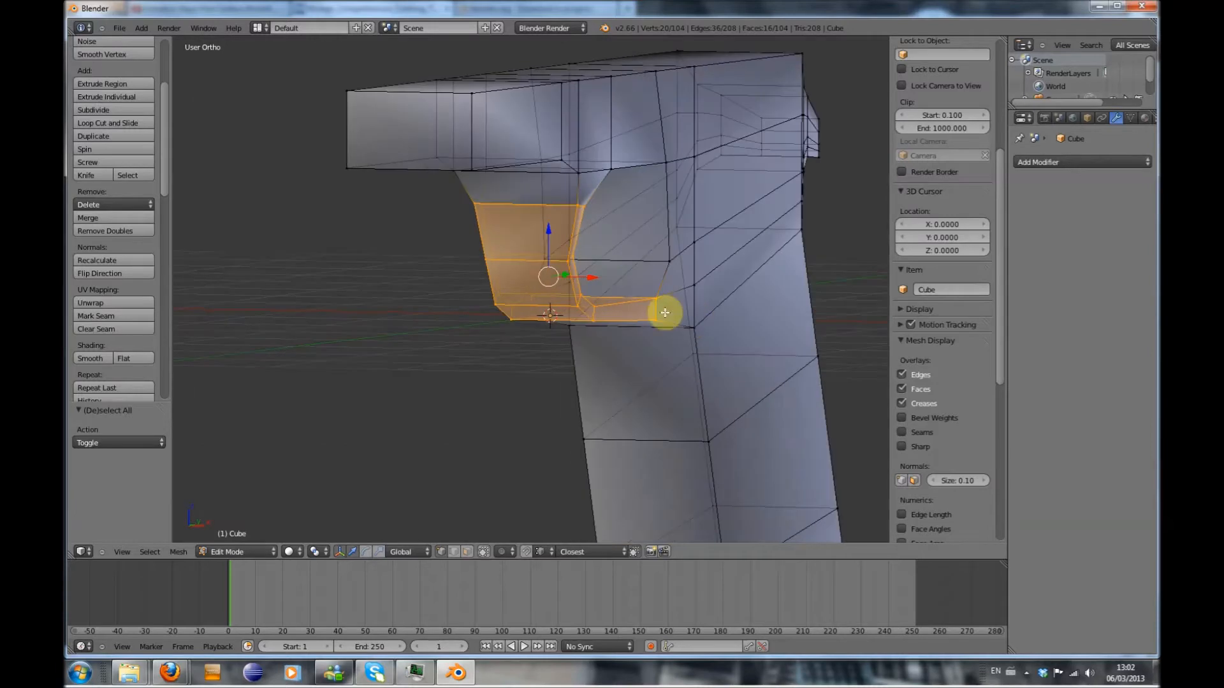
key(KP_1)
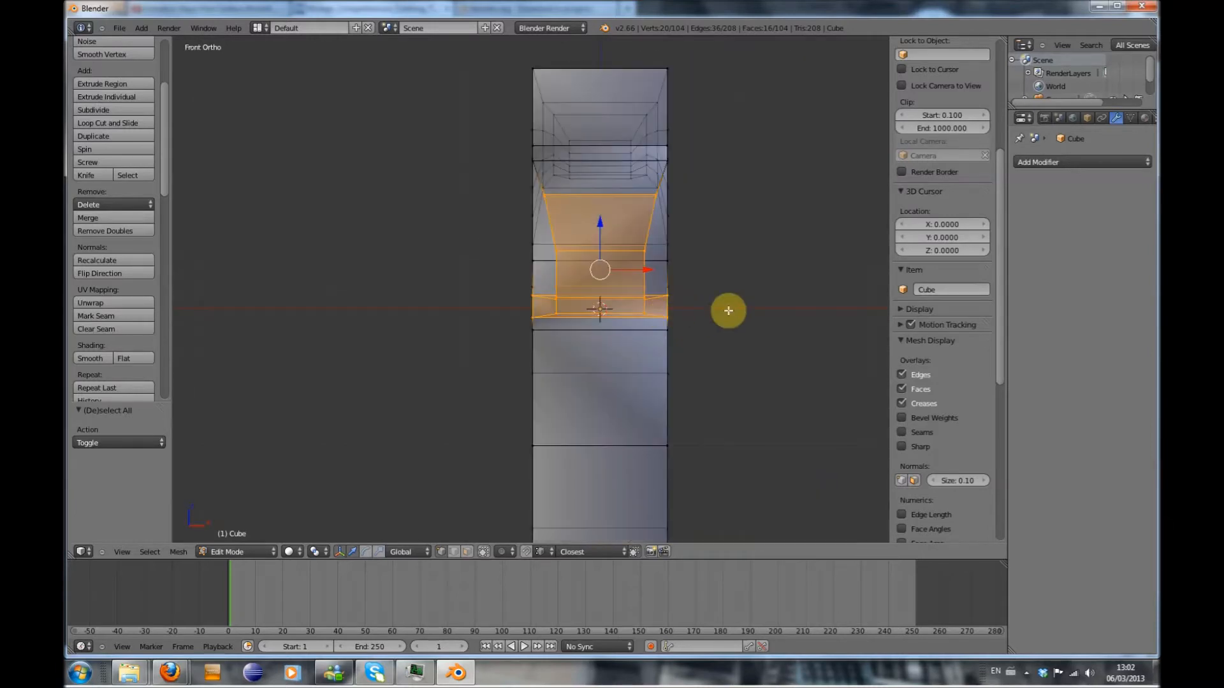
key(s)
key(x)
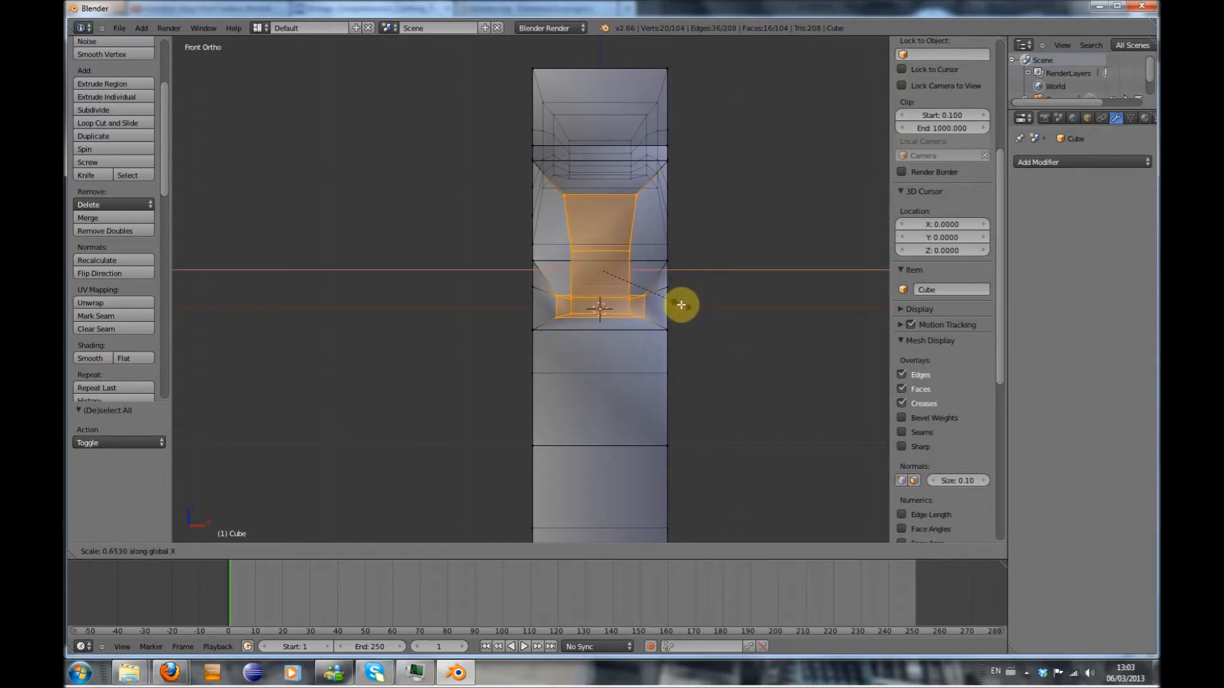
click(681, 305)
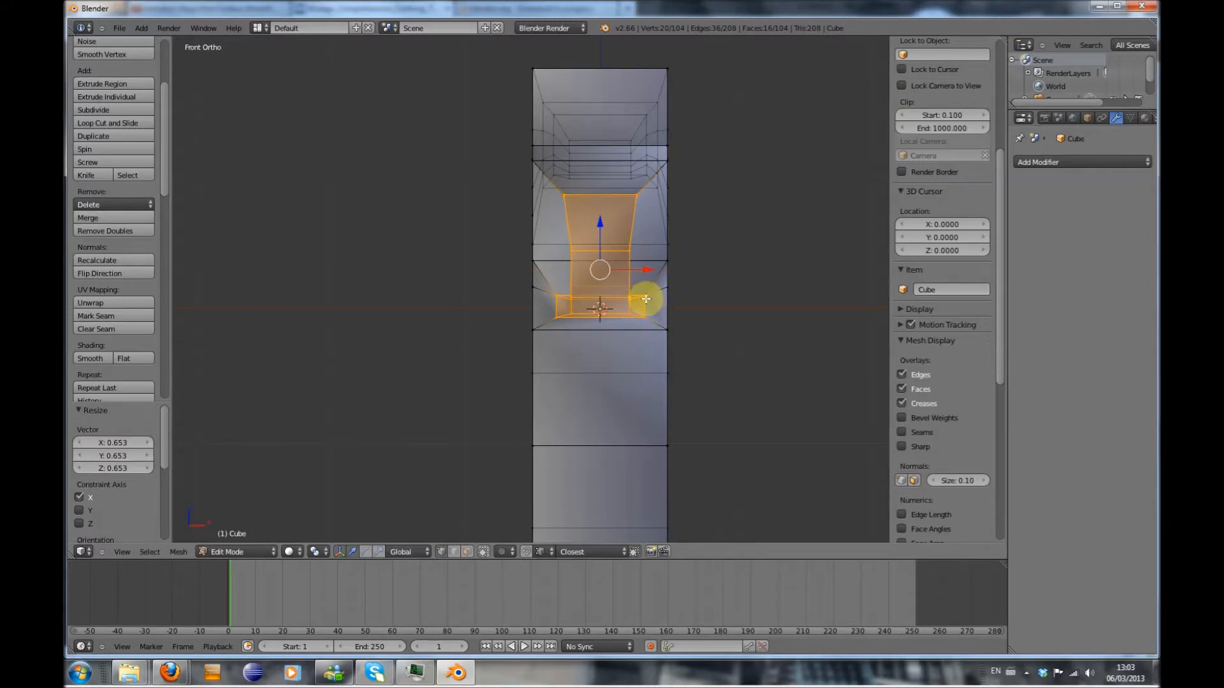
Deselect the guard's rear end below the trigger and narrow the remaining front part further along X
alt+shift+right_click(643, 306)
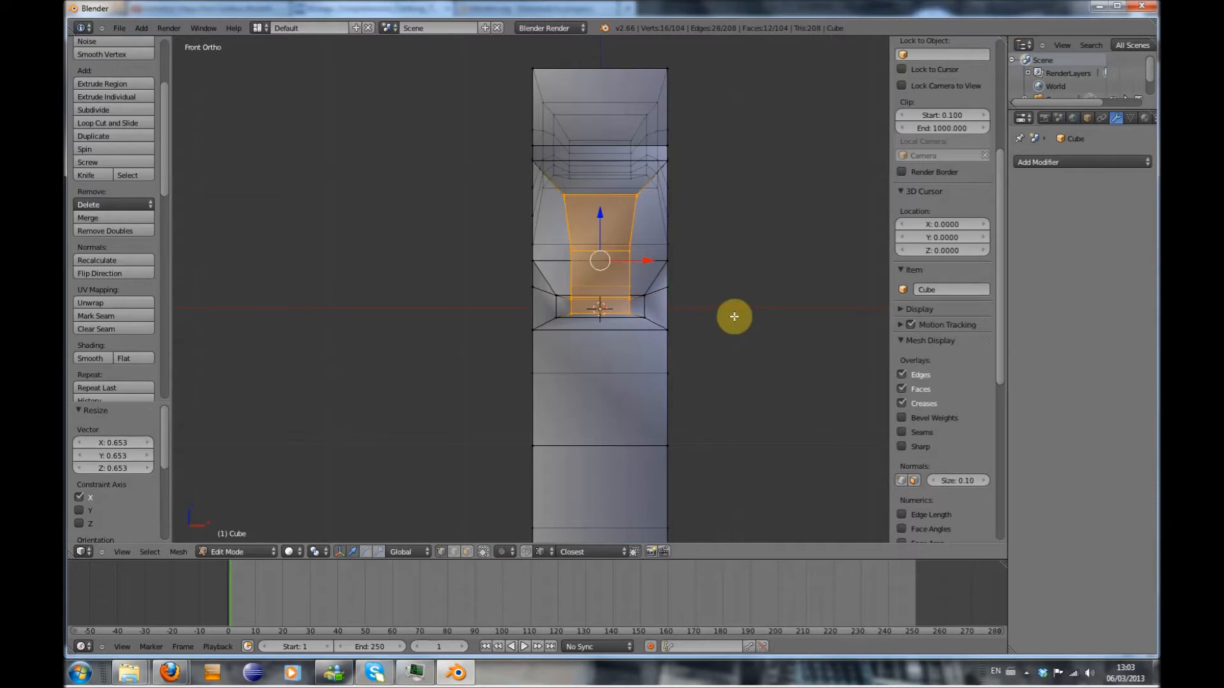
key(s)
key(x)
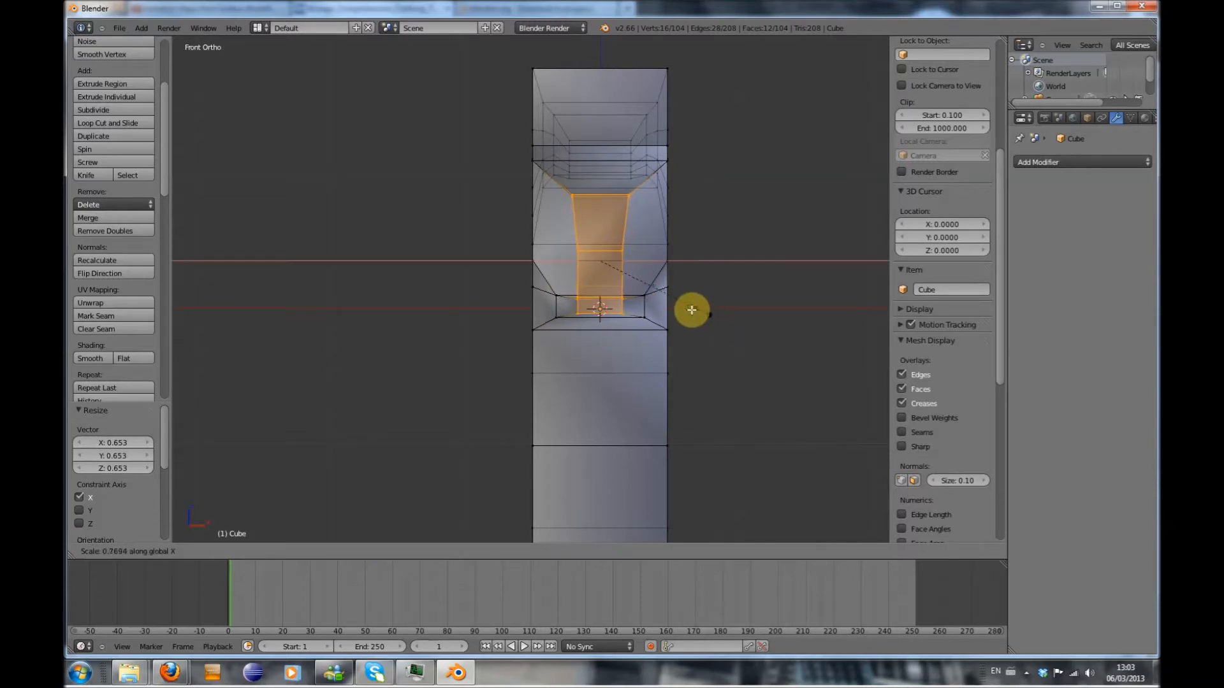
click(658, 317)
middle_drag(727, 358, 683, 387)
key(Tab)
key(Tab)
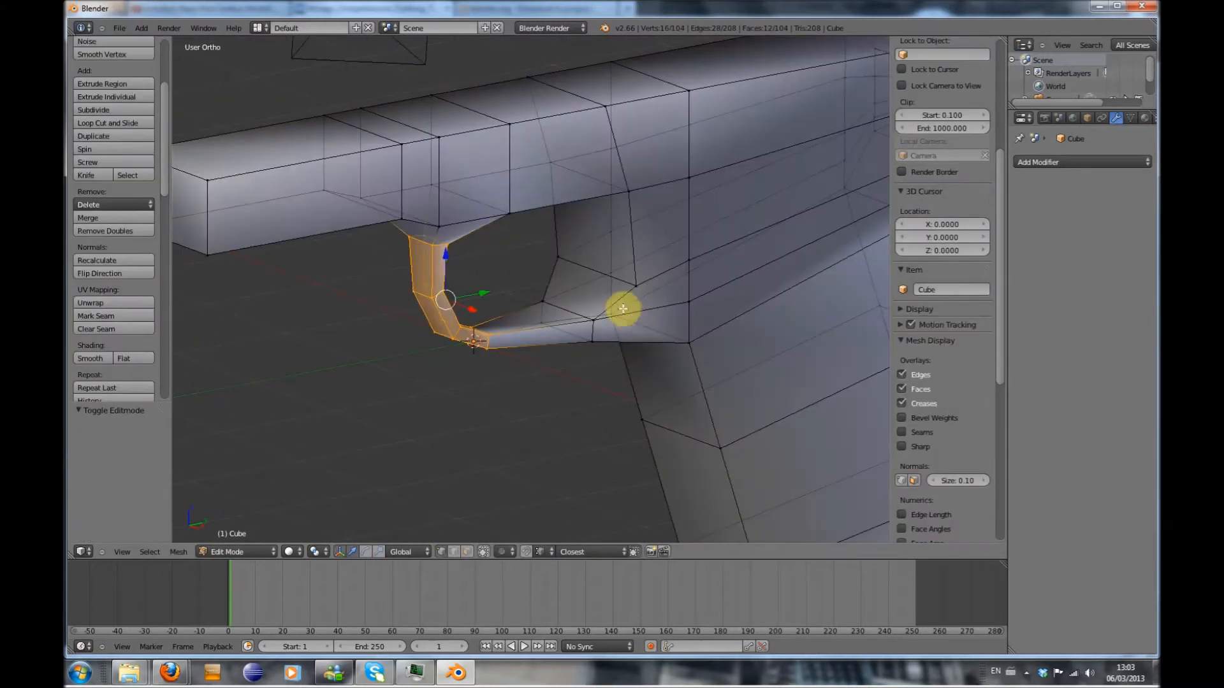
Select the two vertices at the lower rear corner of the trigger opening and scale them to about 0.86
alt+right_click(639, 288)
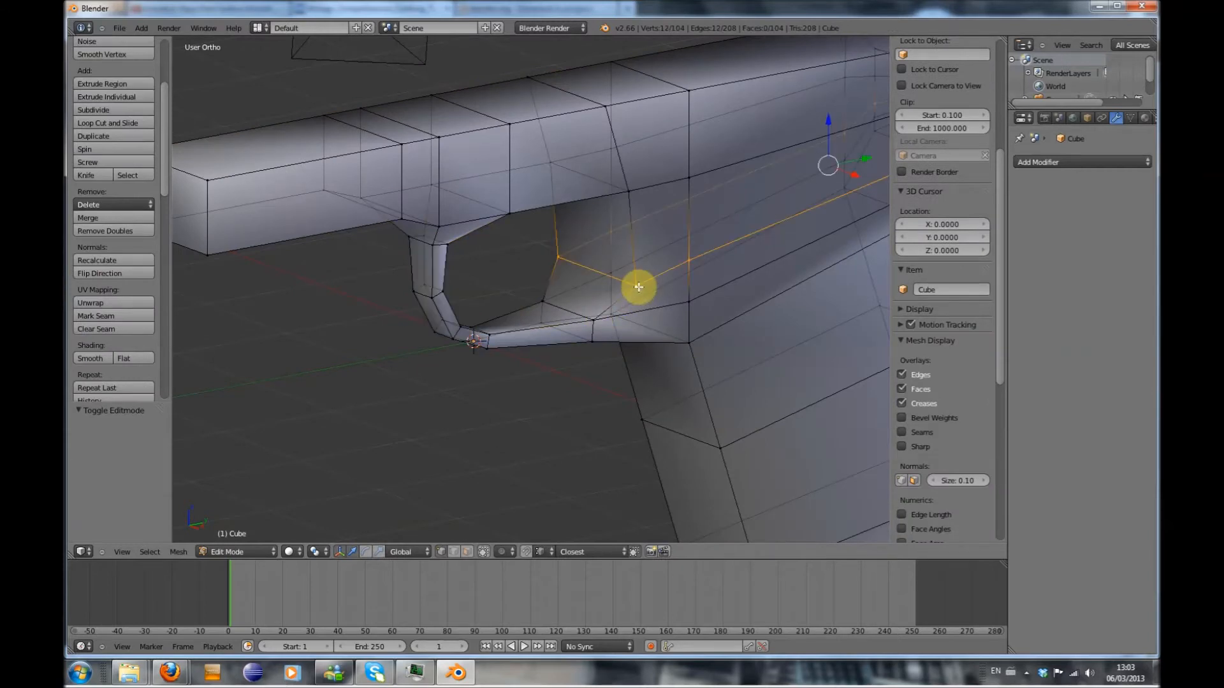
key(a)
right_click(631, 287)
shift+right_click(561, 261)
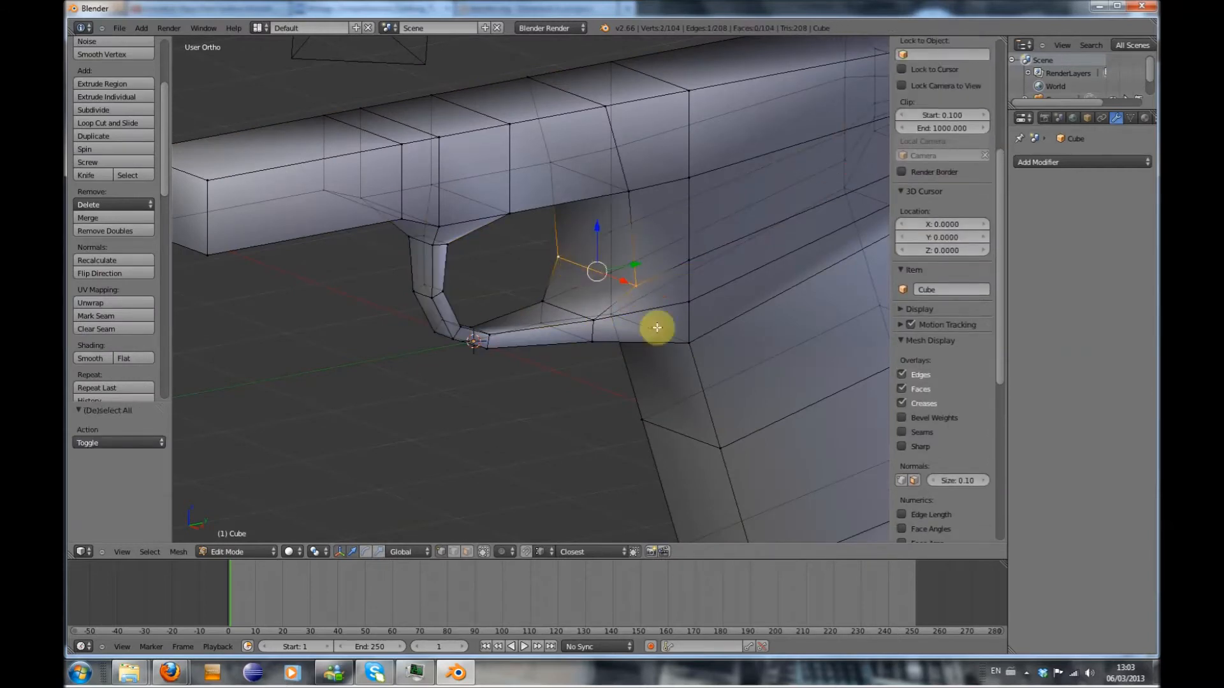
key(s)
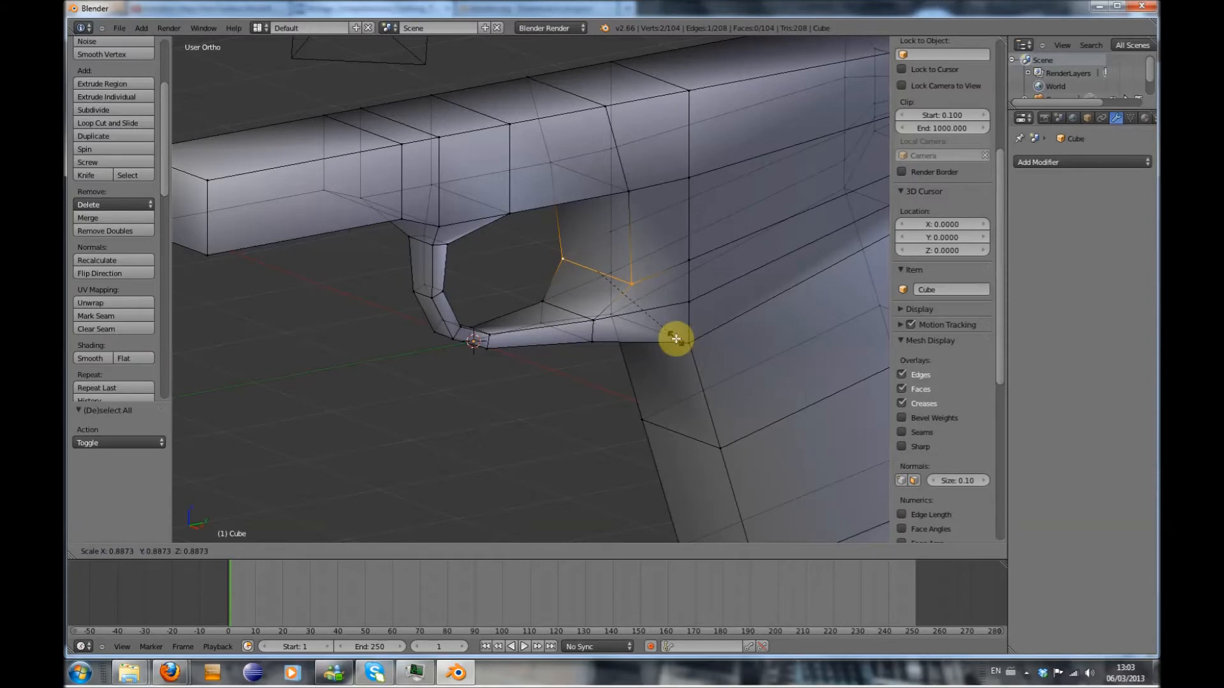
click(673, 335)
Add two evenly spaced loop cuts running down the length of the grip and up through the frame
middle_drag(674, 336, 673, 450)
scroll(648, 355, down, 5)
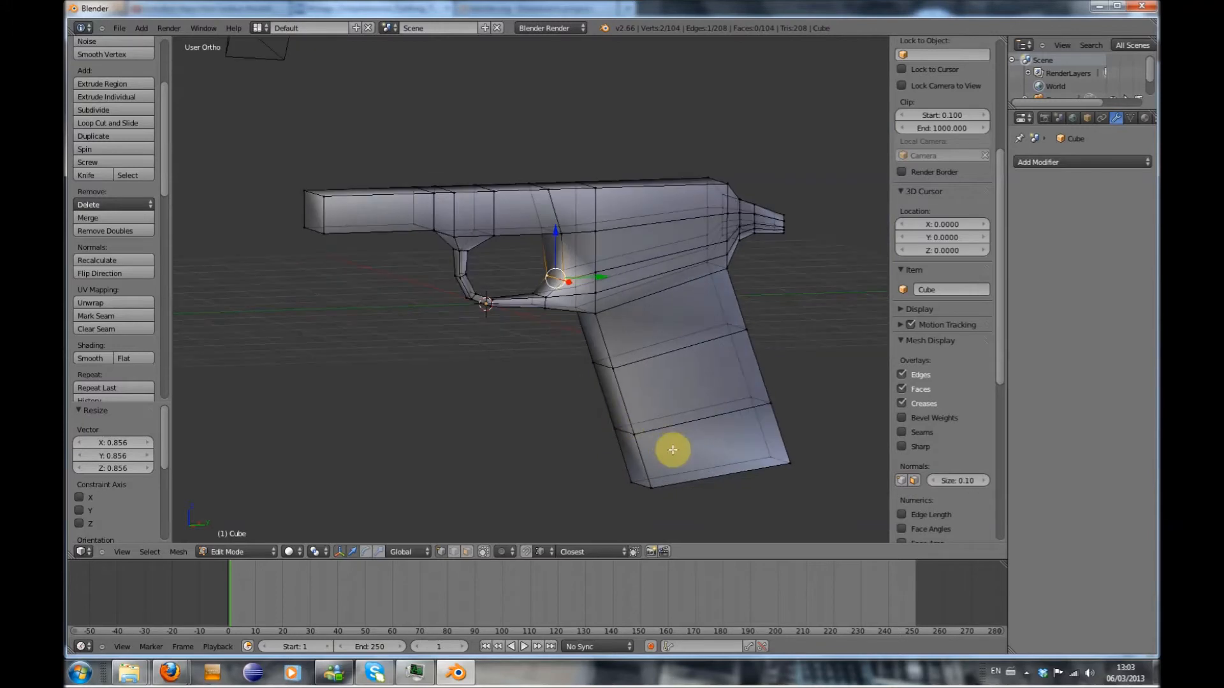
key(ctrl+r)
scroll(676, 454, up, 1)
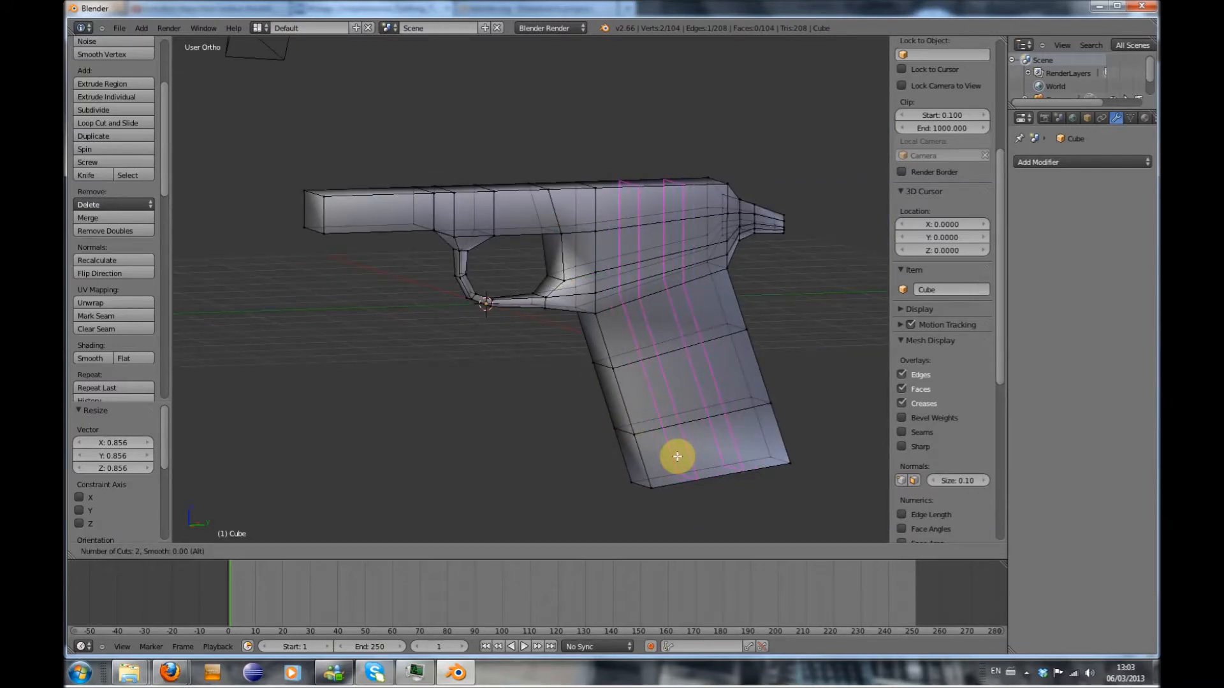
click(677, 457)
key(a)
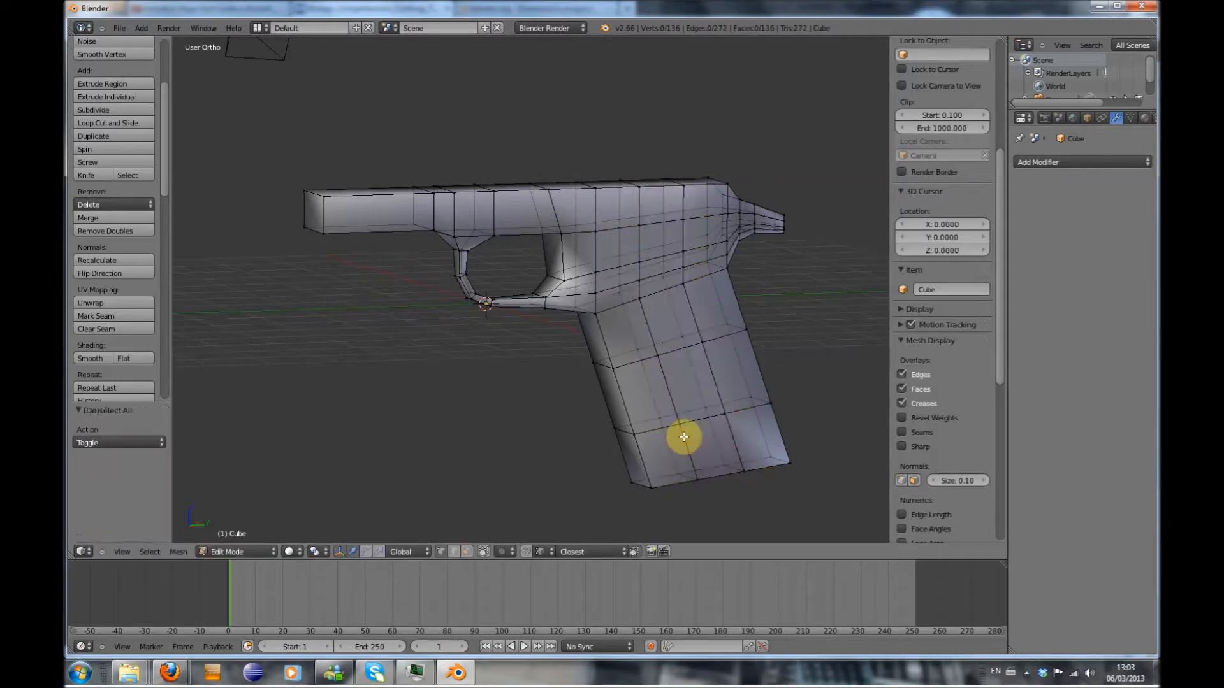
Edge Slide the front one of the two loop cuts toward the grip's front edge with a factor of about -0.735
key(KP_3)
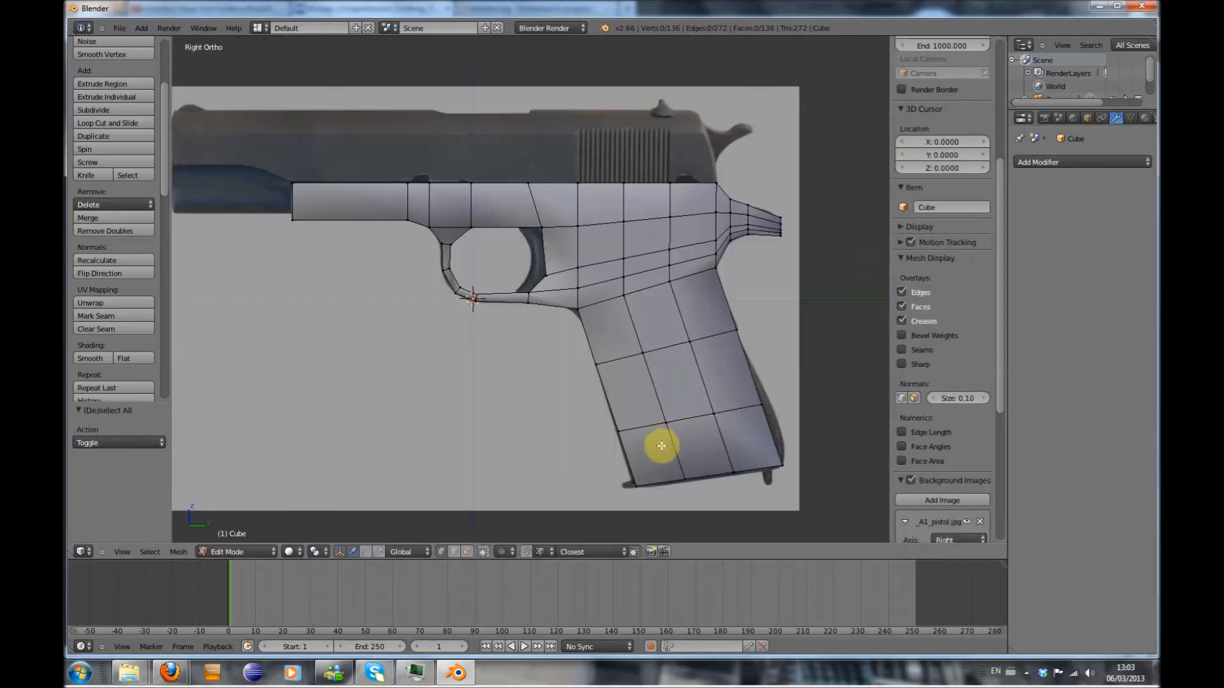
alt+right_click(677, 448)
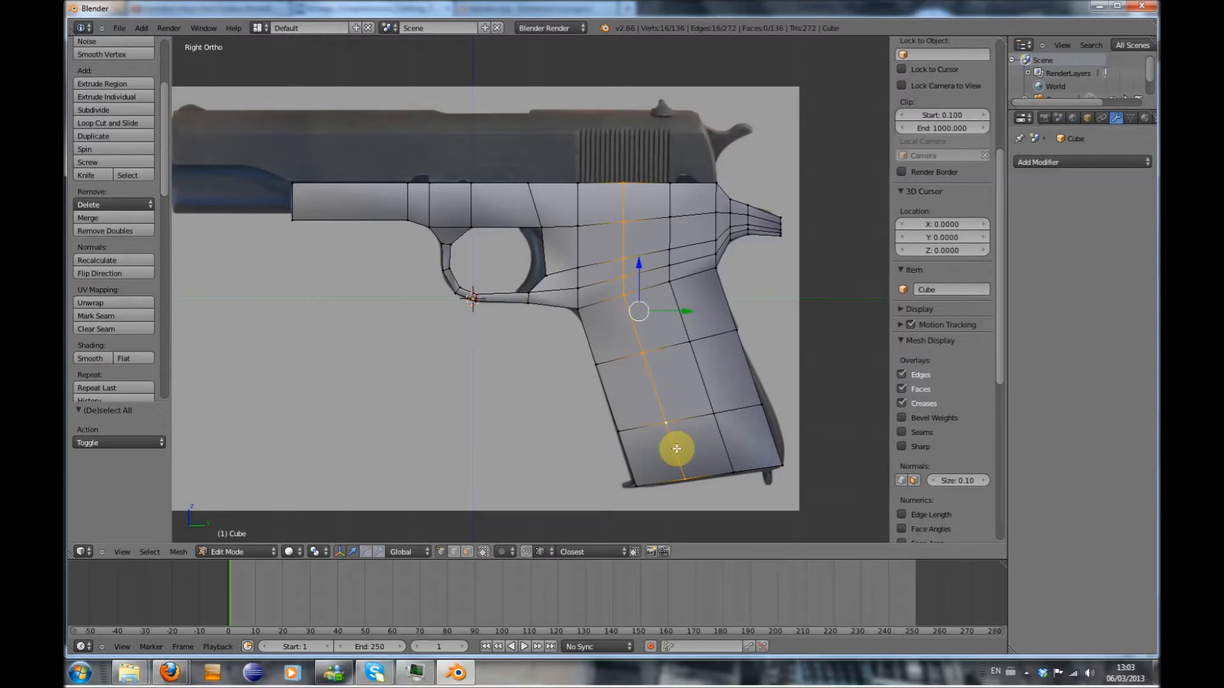
key(ctrl+e)
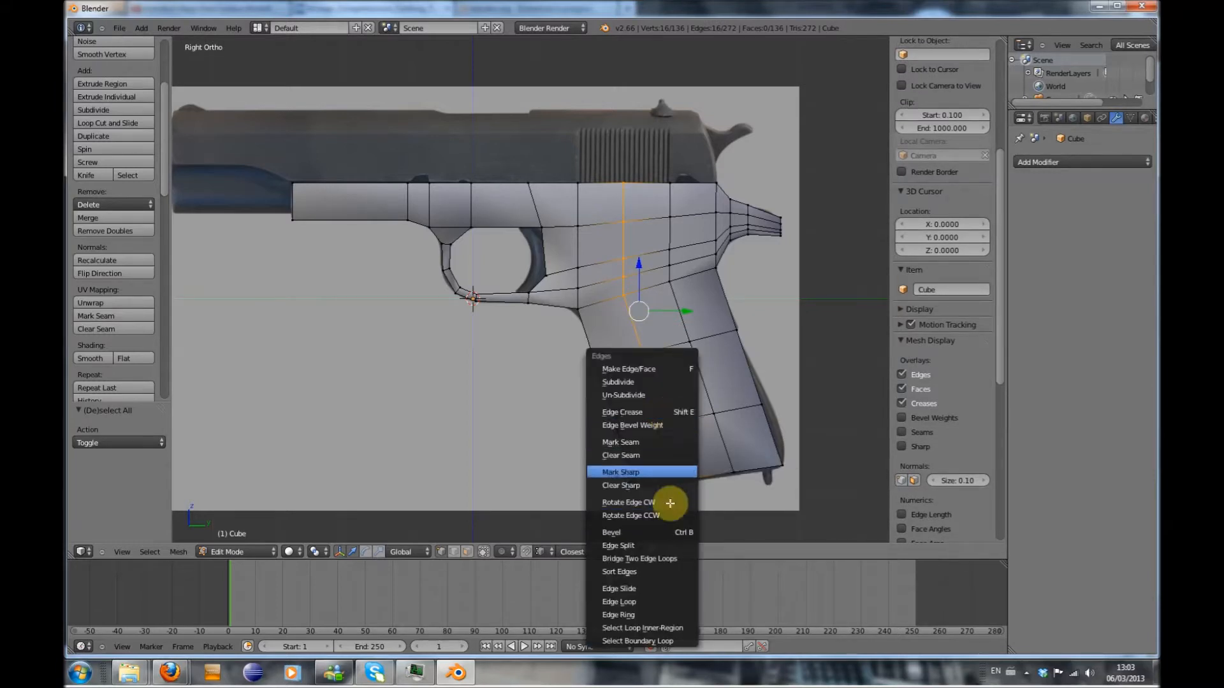
click(636, 588)
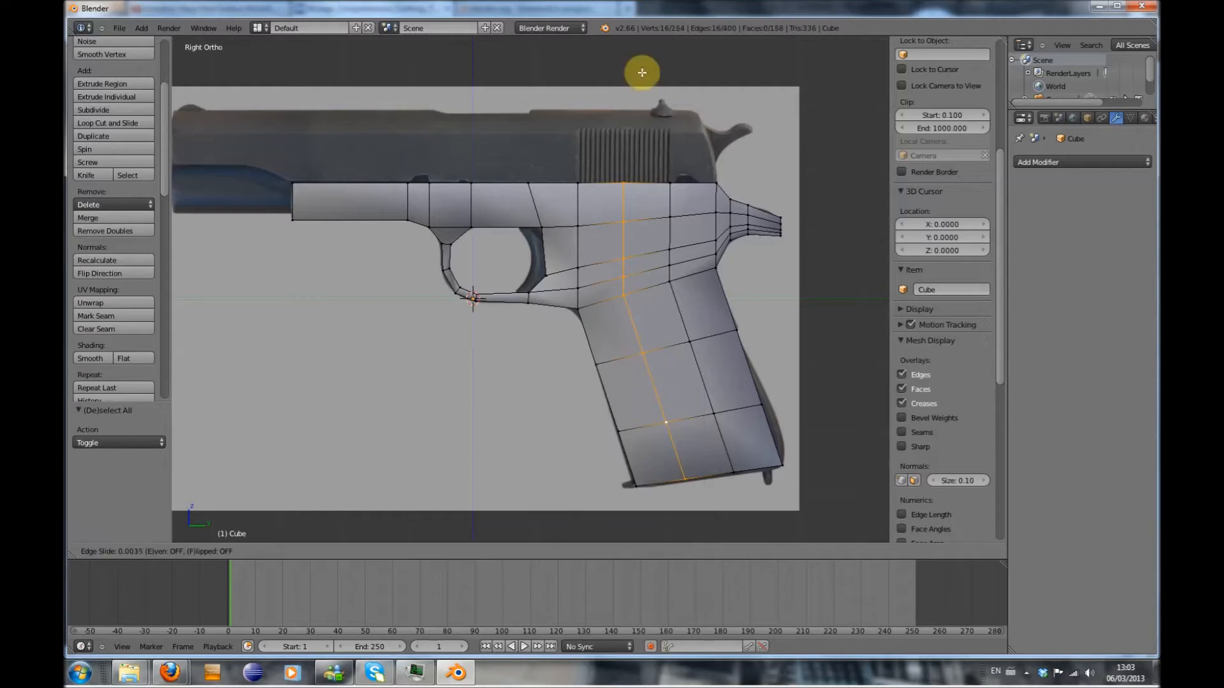
click(606, 74)
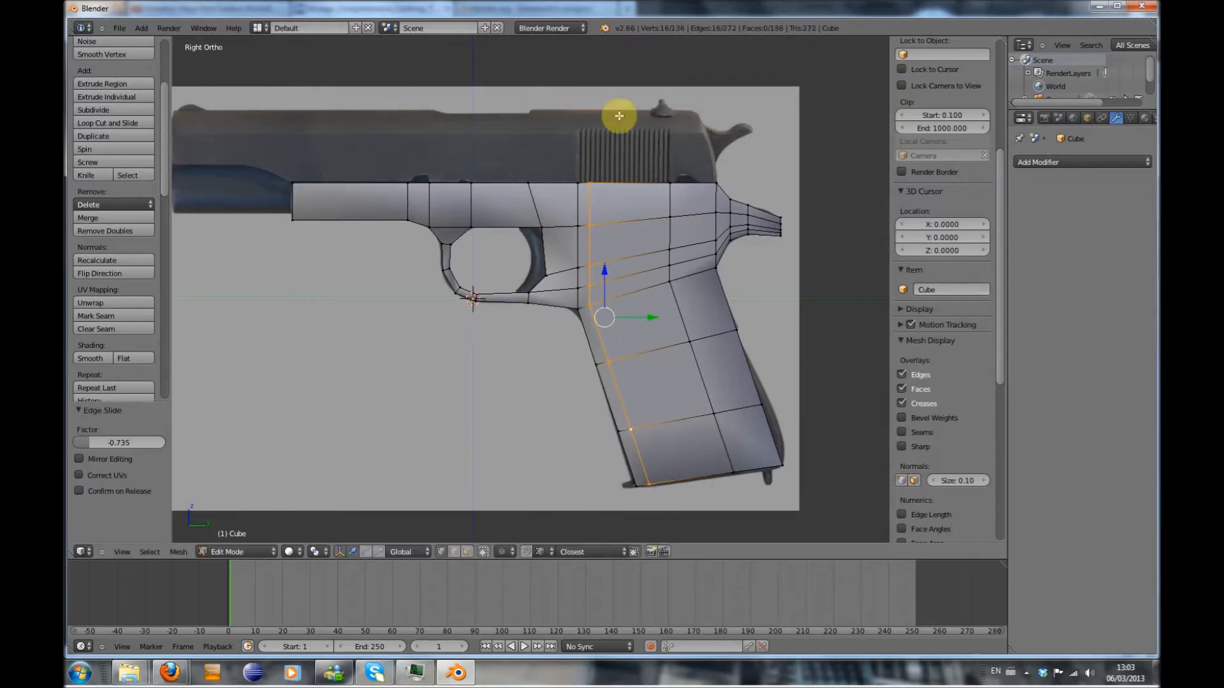
Edge Slide the rear one of the two grip loop cuts toward the grip's rear edge with a factor of about 0.743
alt+right_click(672, 206)
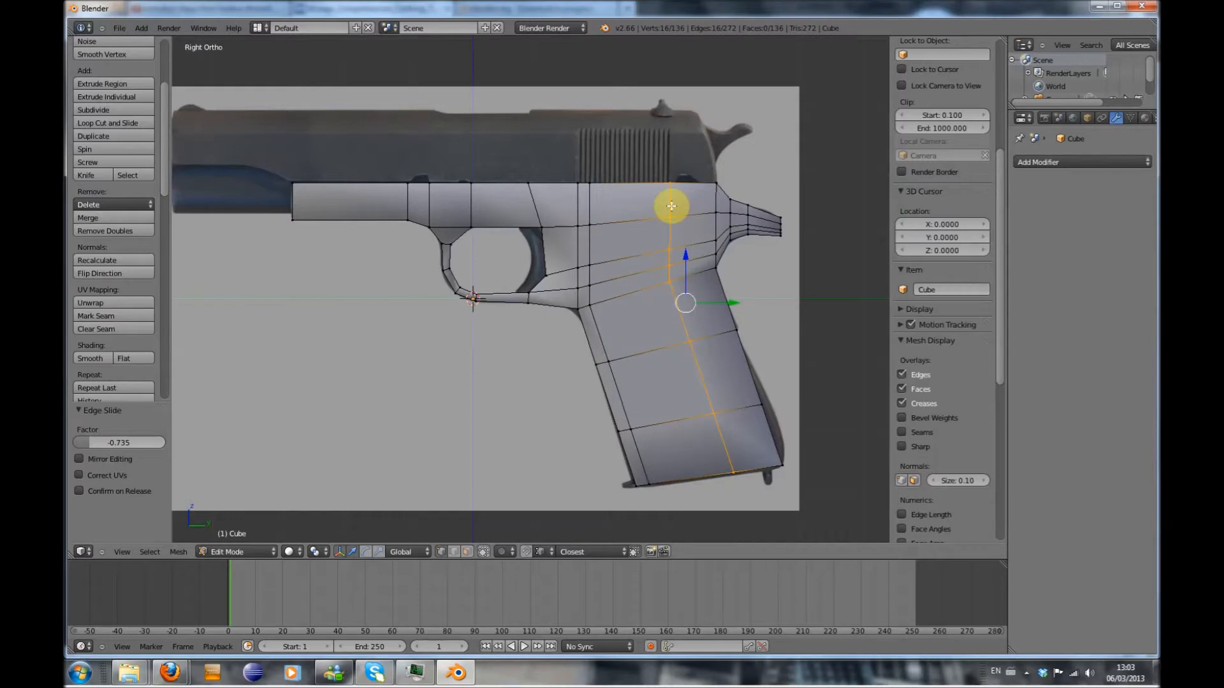
key(ctrl+e)
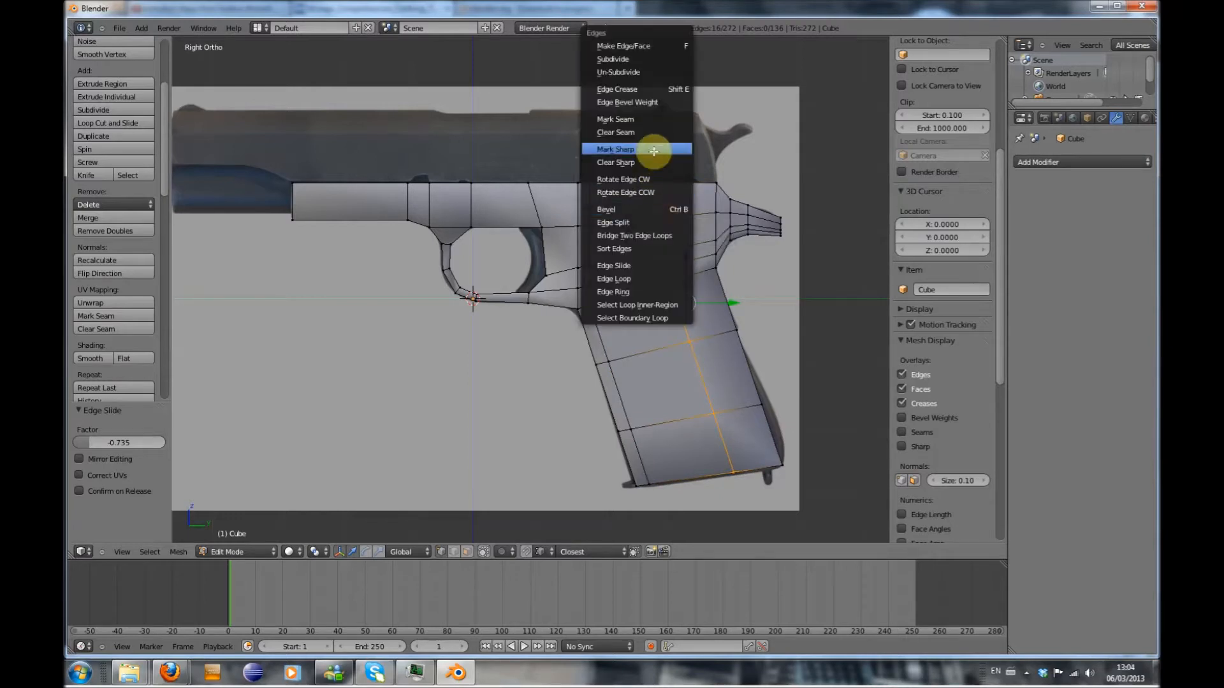
click(654, 265)
click(683, 266)
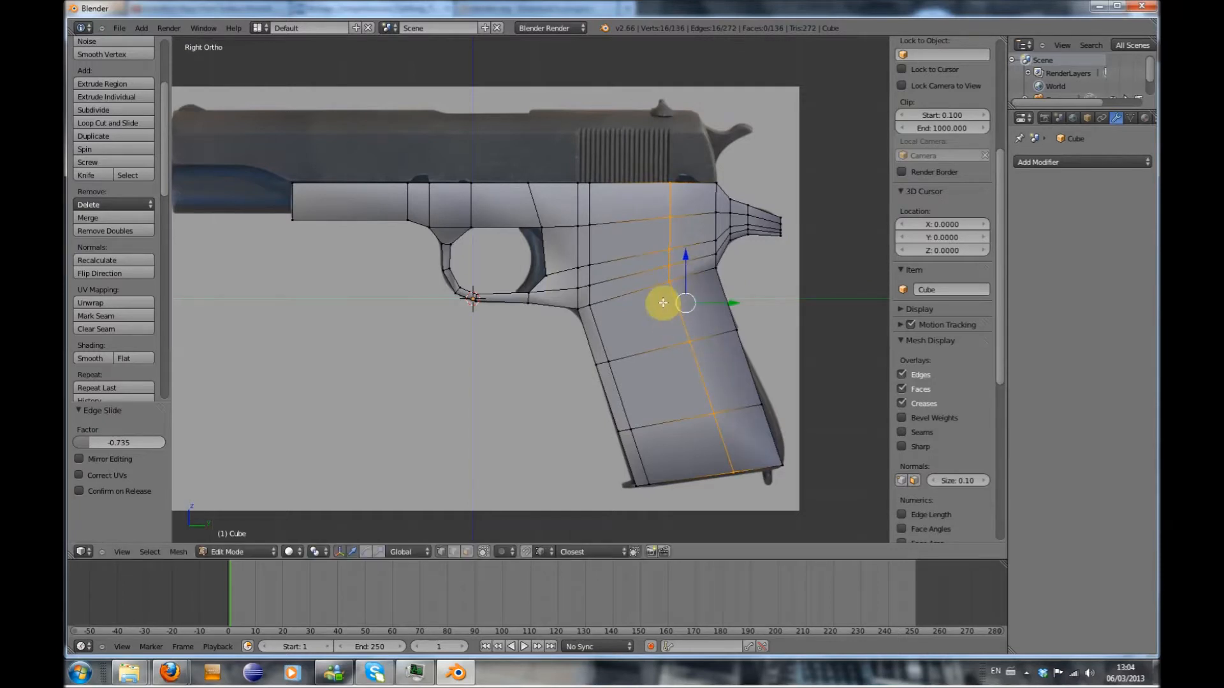
scroll(663, 303, up, 3)
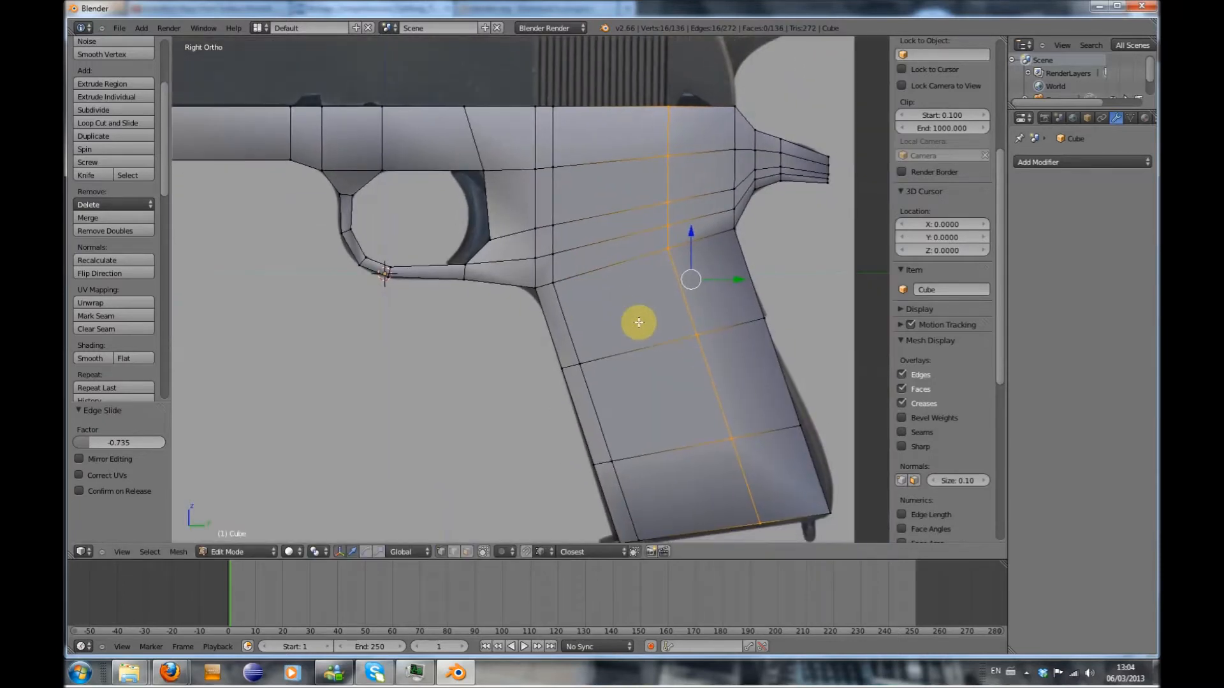
key(ctrl+r)
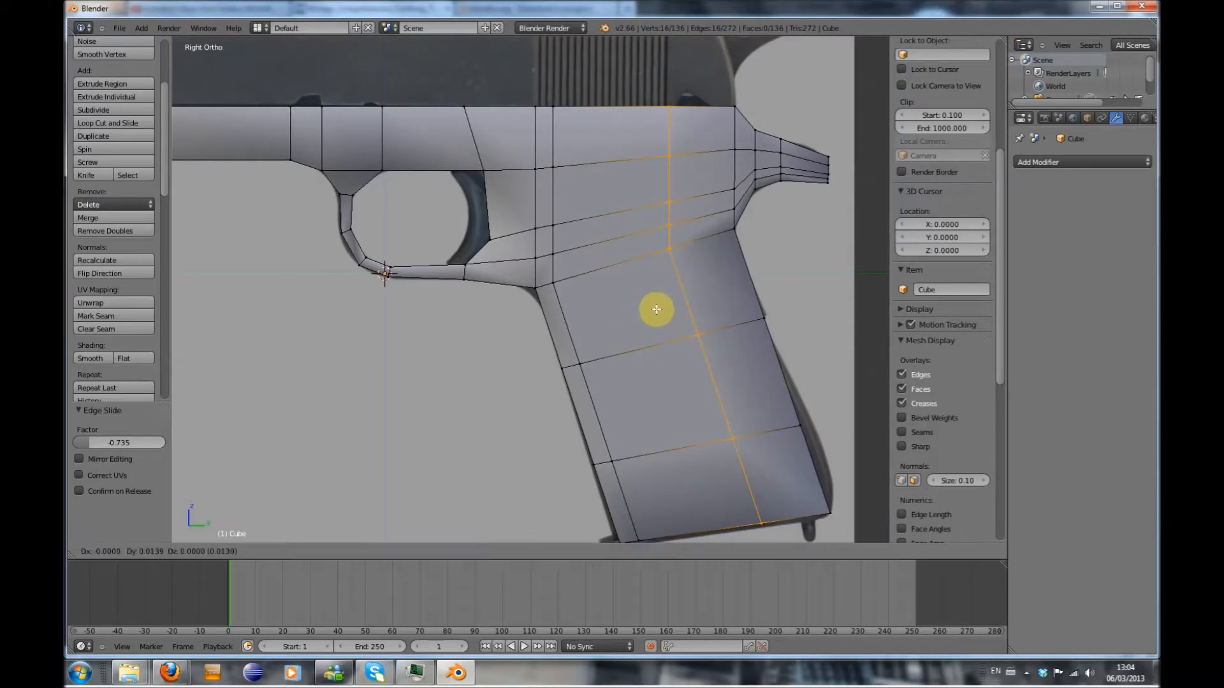
click(664, 313)
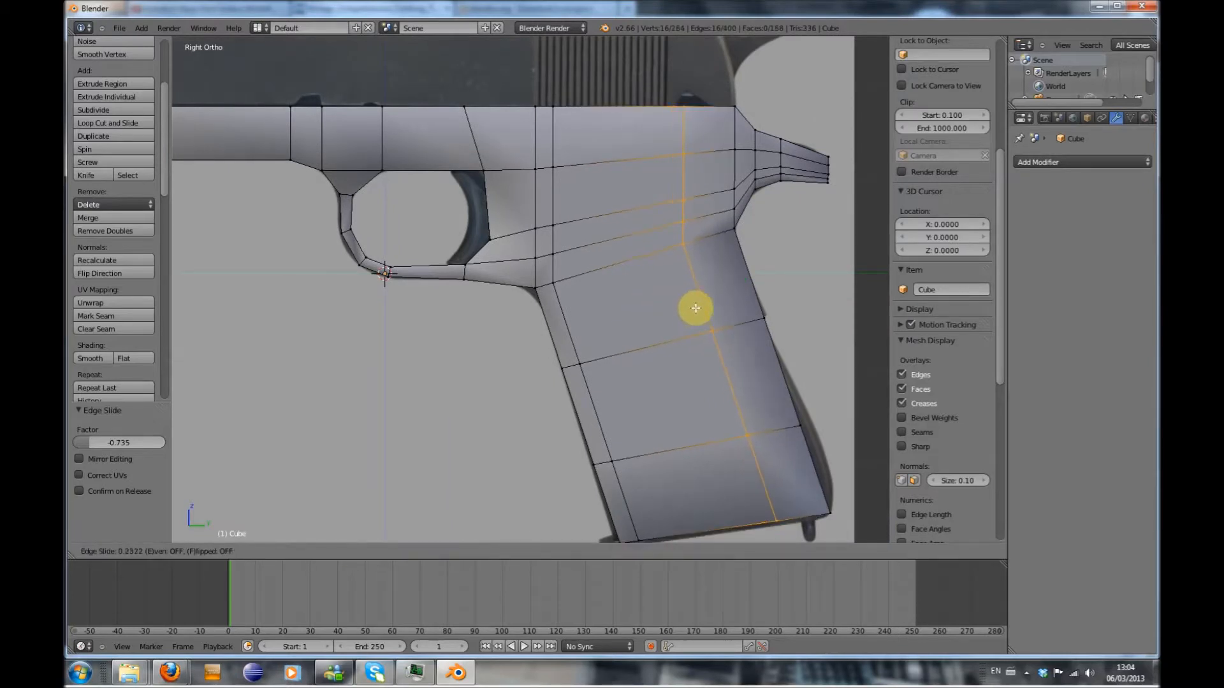
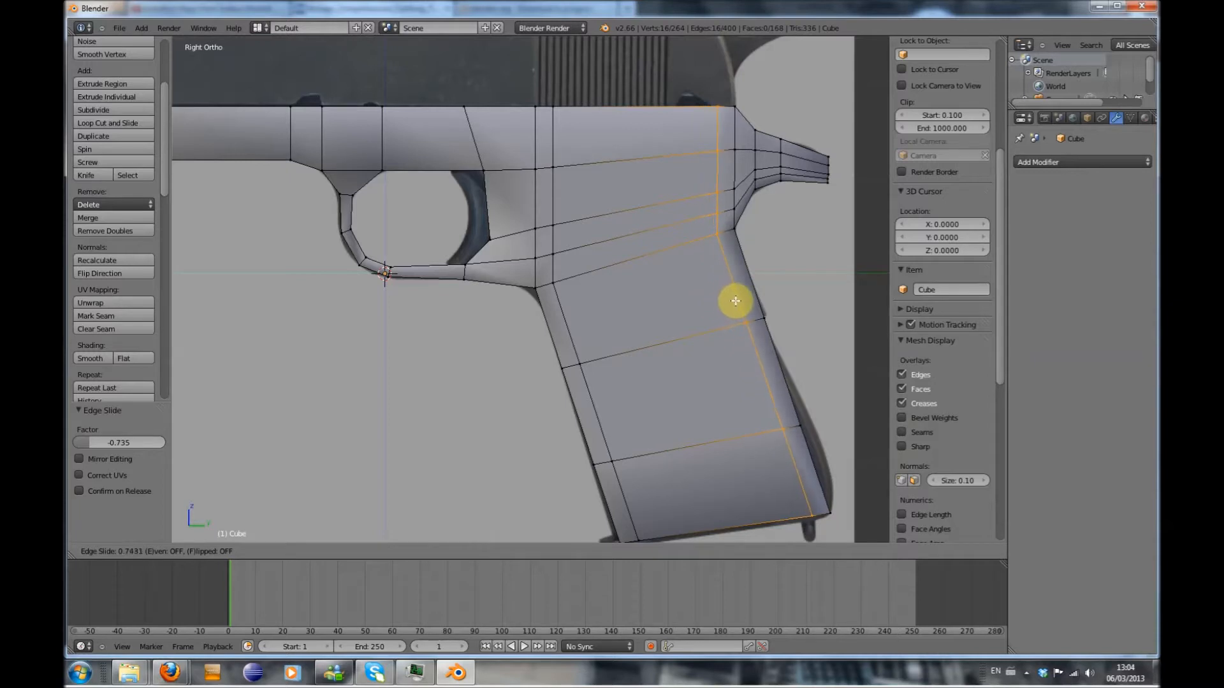
click(735, 301)
Add one centred loop cut down the back of the grip and along the top of the frame
middle_drag(735, 301, 650, 334)
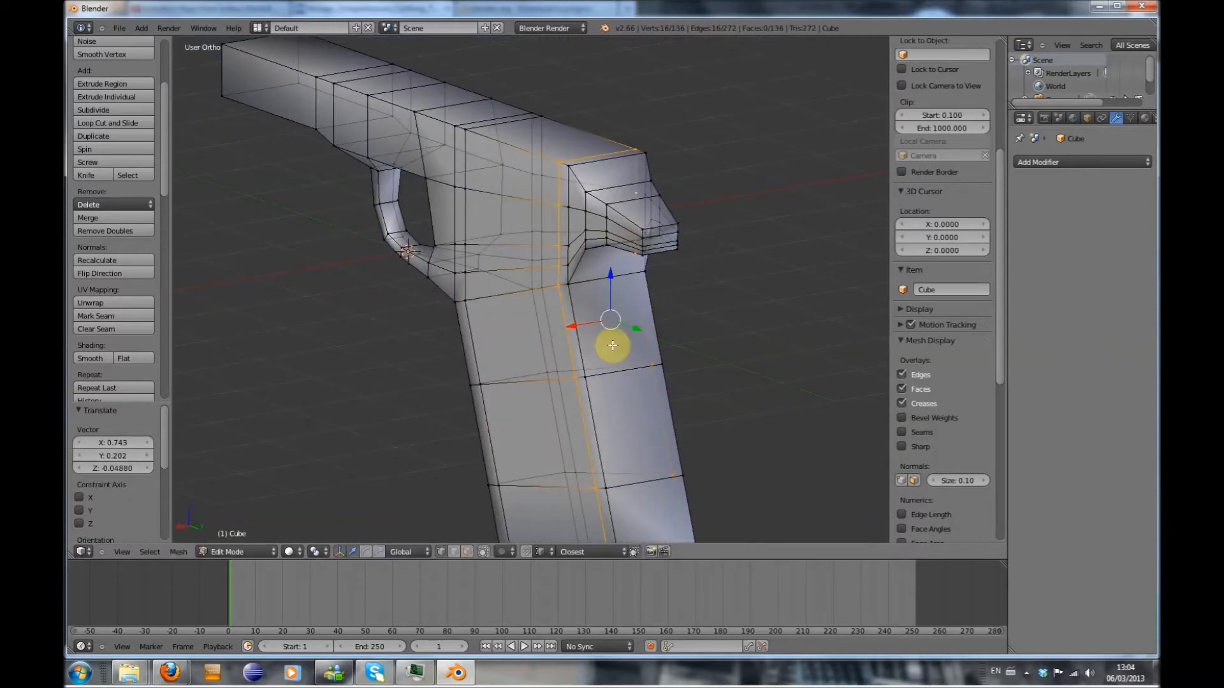
key(ctrl+r)
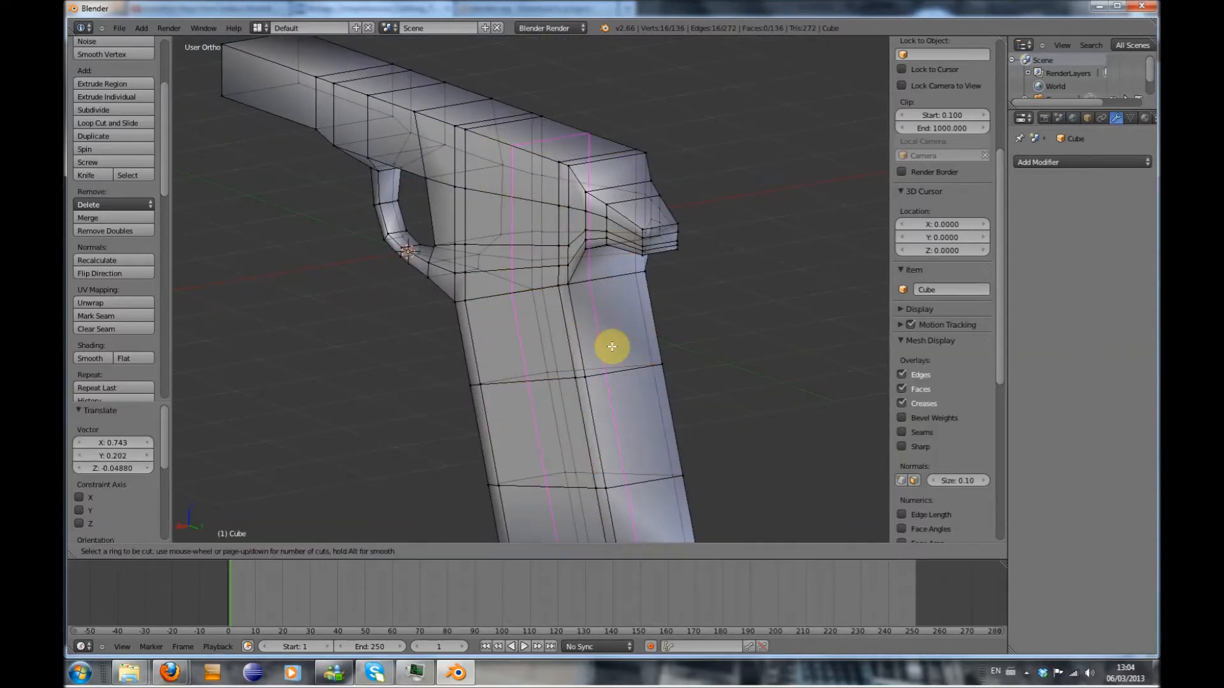
click(625, 385)
right_click(628, 387)
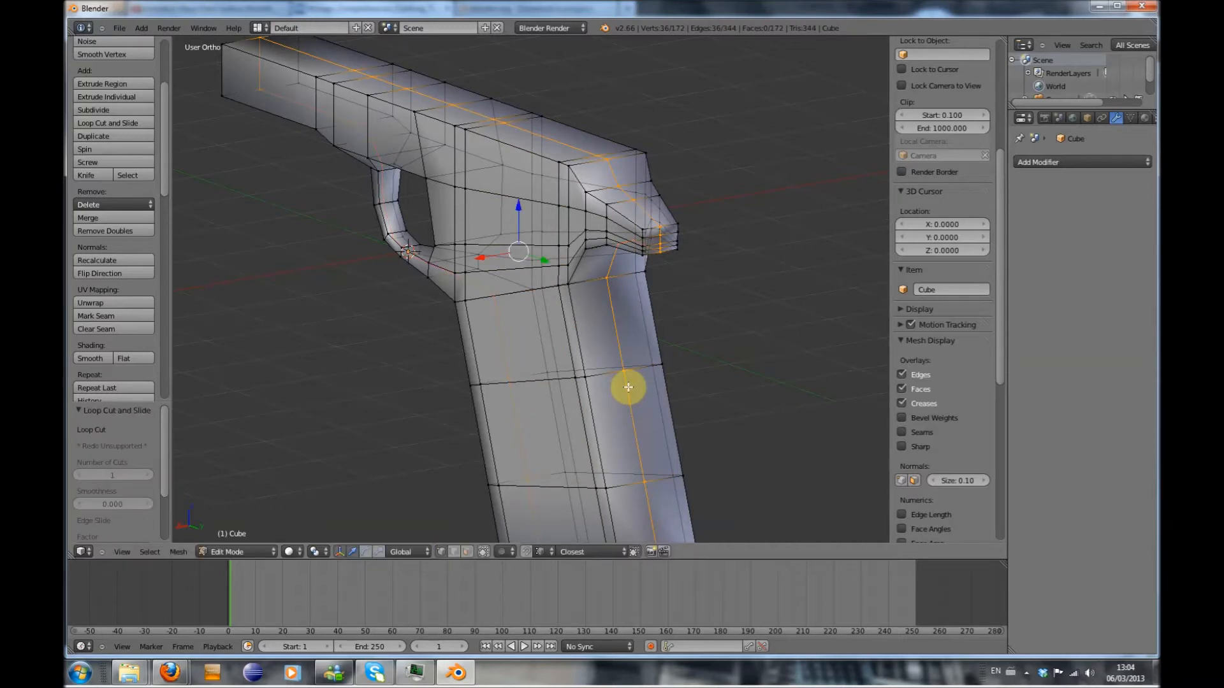
key(a)
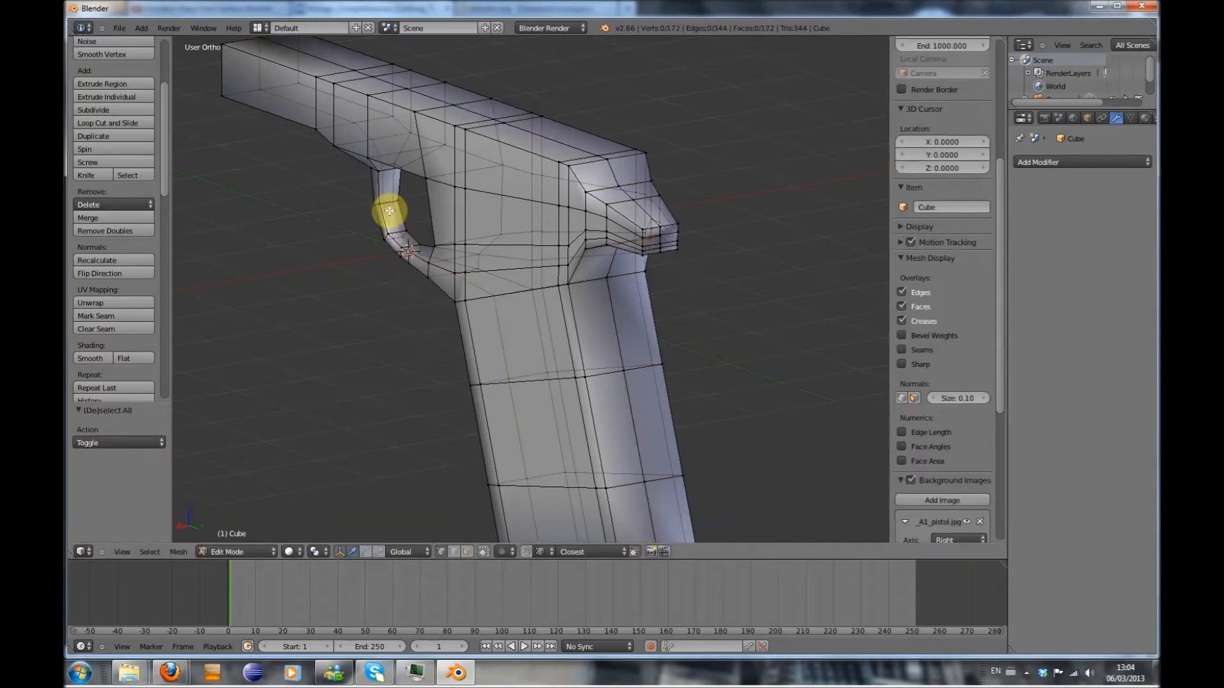
Add one centred loop cut running along the length of the trigger guard
key(ctrl+r)
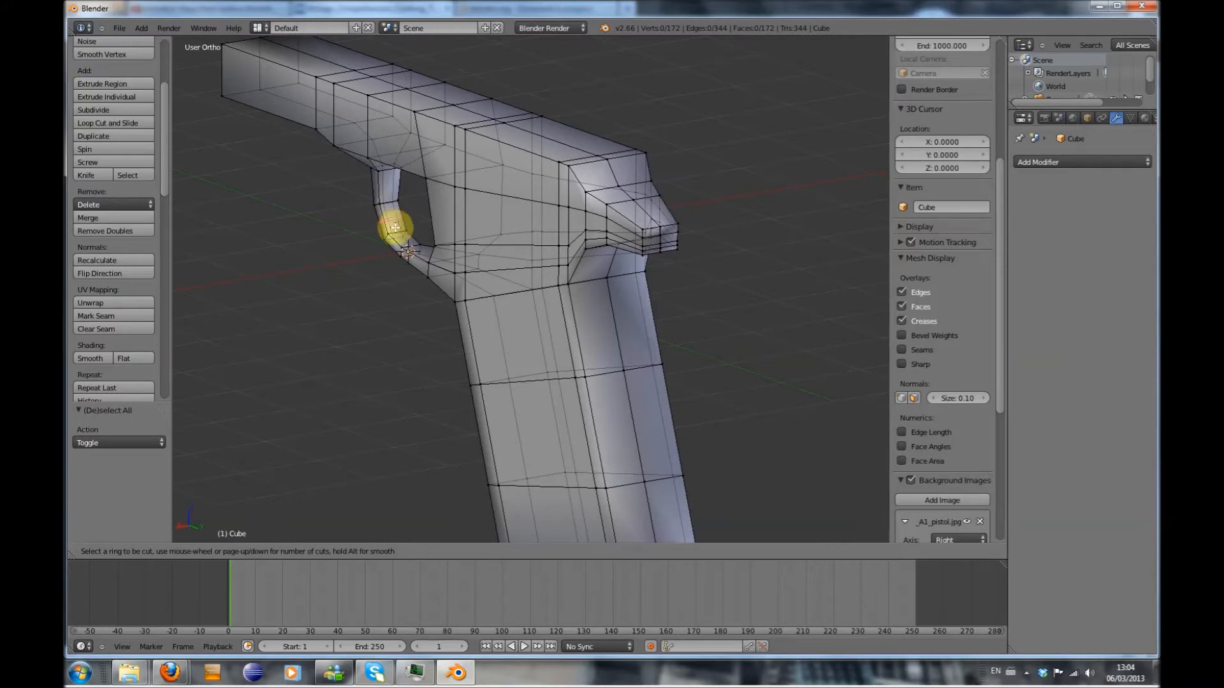
click(398, 230)
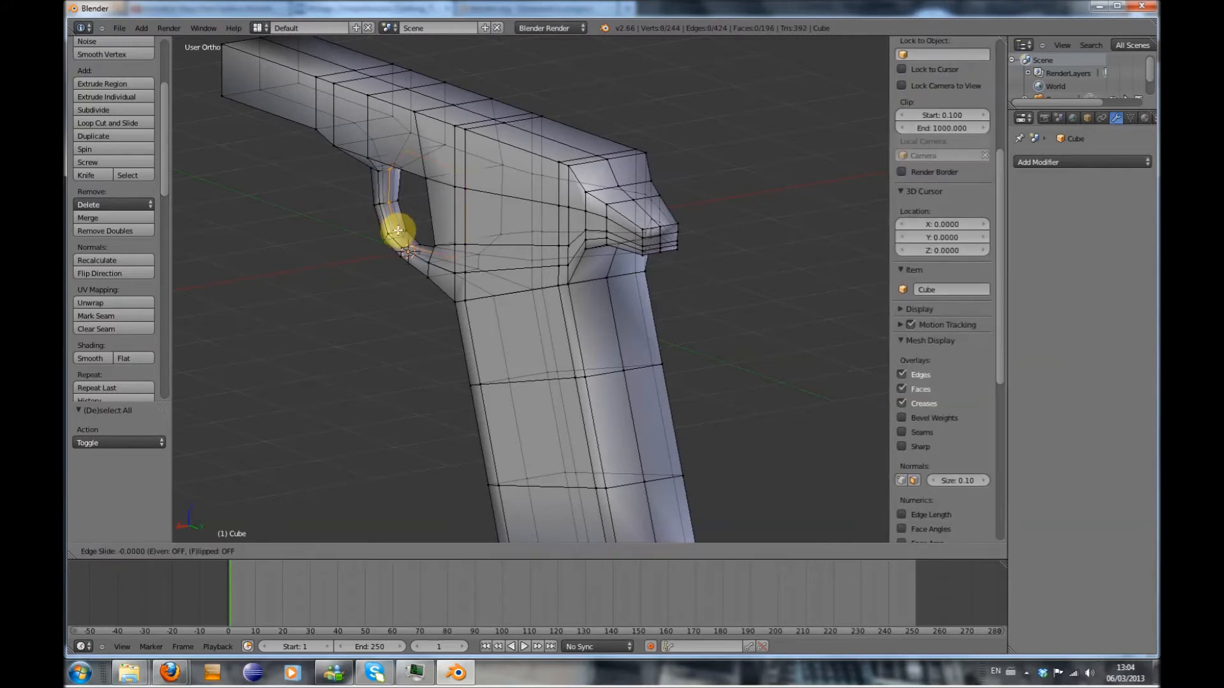
click(398, 230)
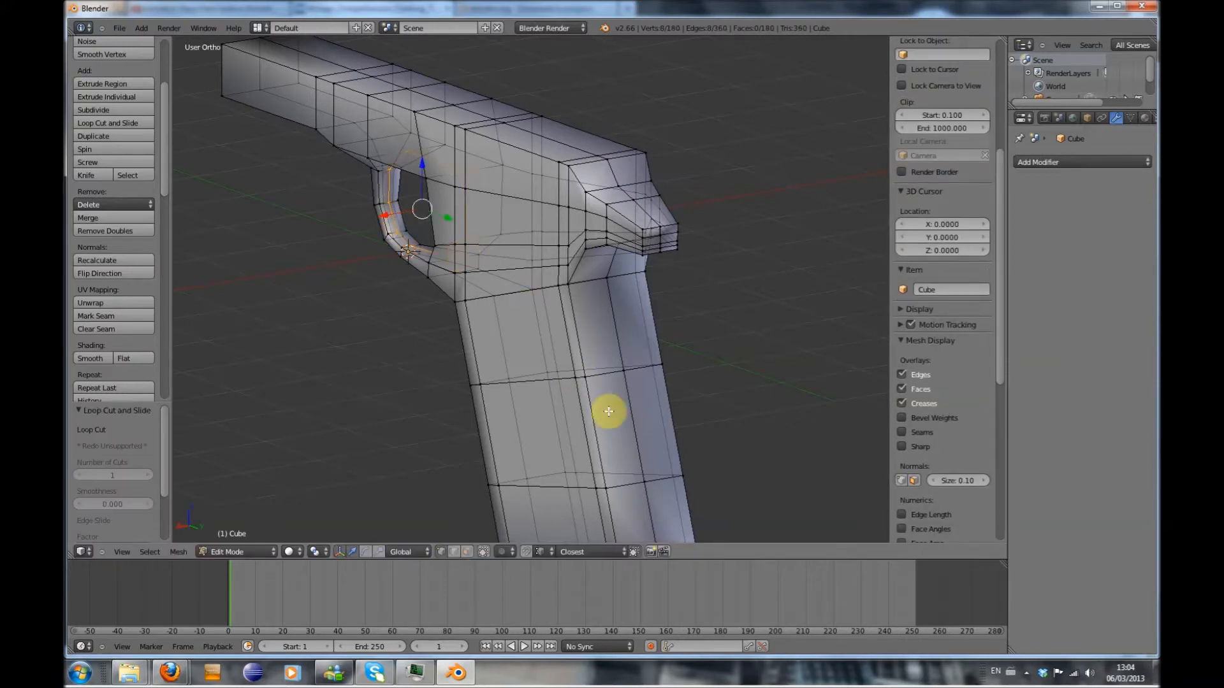
Select the rear corner edges on the right side of the grip and move them inward along X by about -0.165
shift+middle_drag(609, 413, 601, 347)
key(a)
alt+right_click(578, 364)
alt+right_click(592, 363)
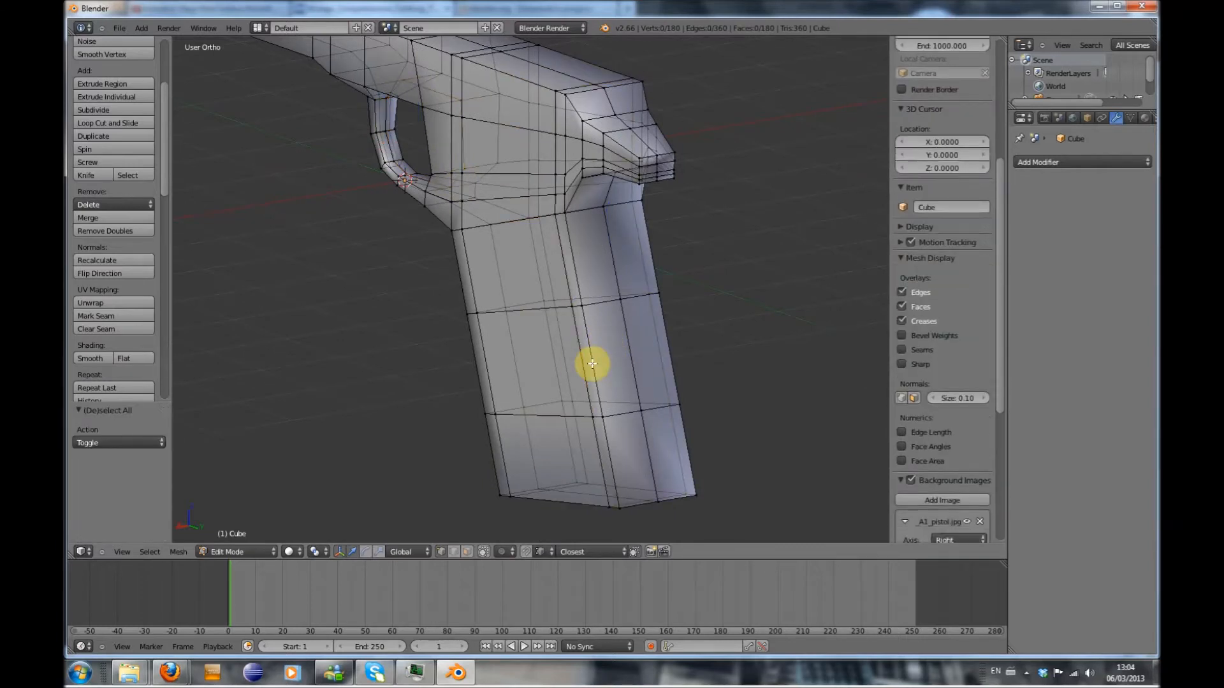
drag(555, 368, 568, 368)
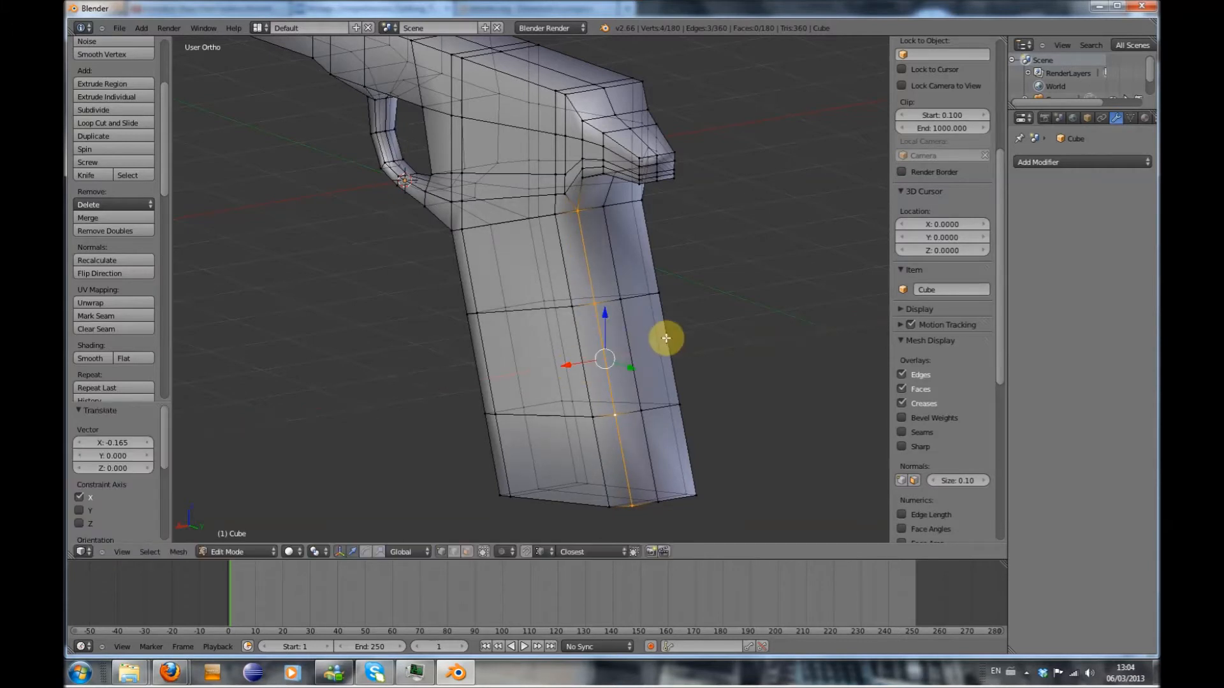
Select the front corner edges on the right side of the grip and move them inward along X by about -0.115
middle_drag(530, 385, 623, 374)
alt+right_click(605, 375)
alt+right_click(603, 376)
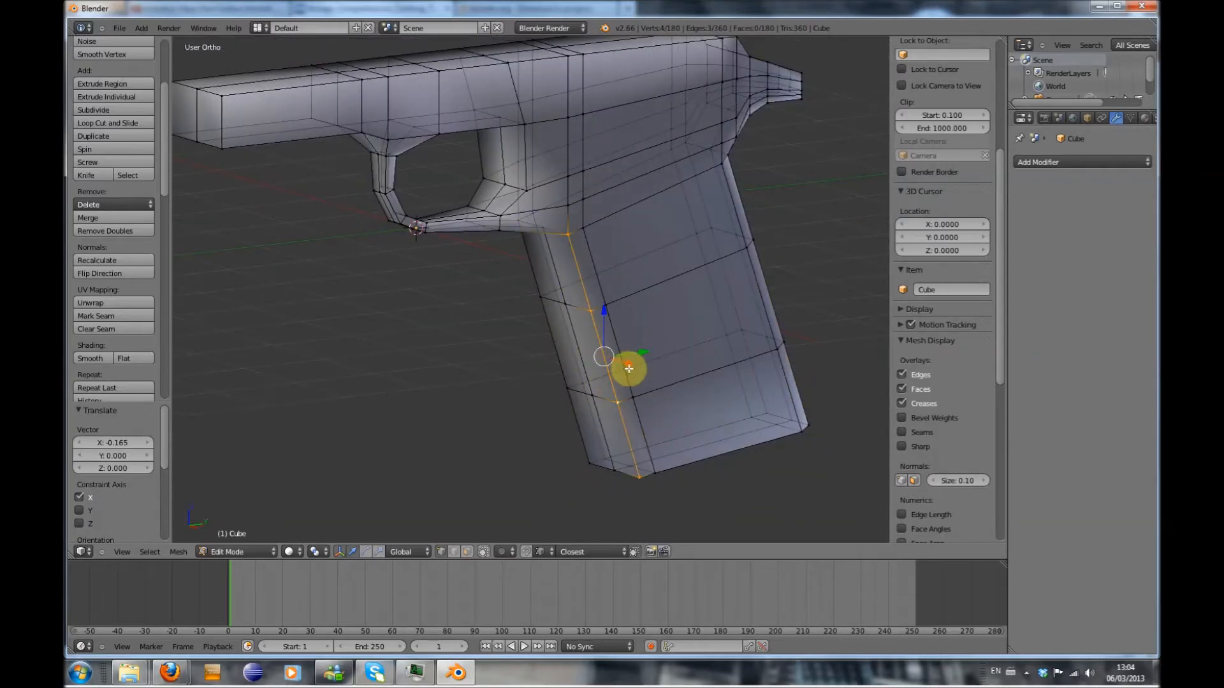
key(g)
key(x)
click(623, 368)
Select the centre loop, reduce it to the grip's front and rear centre edges, and try to scale them up to about 1.09
alt+right_click(591, 386)
scroll(562, 359, down, 1)
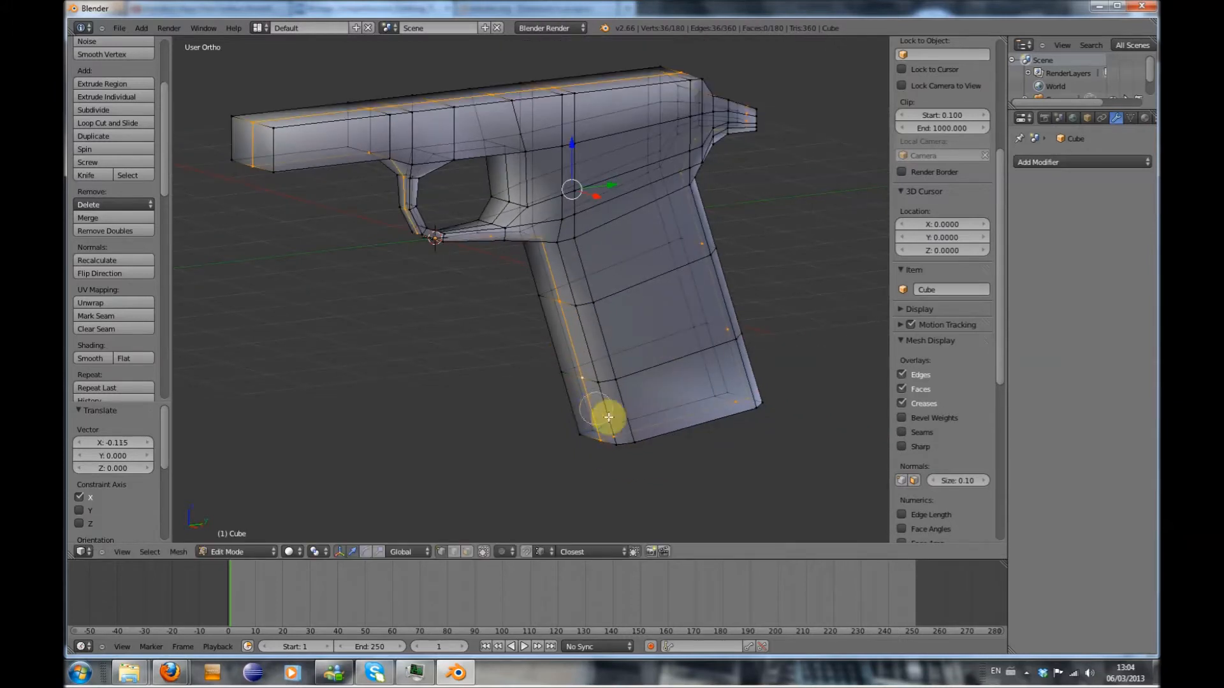
shift+right_click(621, 433)
shift+right_click(723, 408)
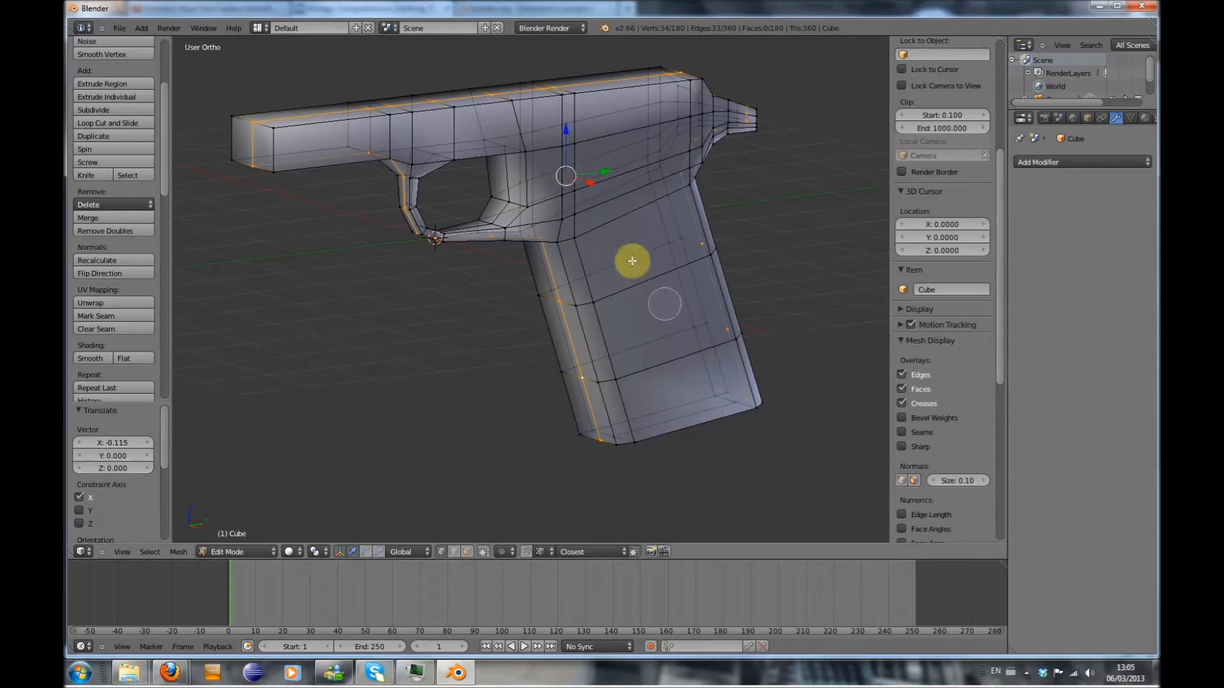
mouse_move(693, 107)
middle_down()
mouse_move(689, 77)
mouse_move(265, 127)
mouse_move(260, 164)
mouse_move(355, 158)
mouse_move(404, 199)
mouse_move(395, 164)
mouse_move(429, 232)
mouse_move(509, 235)
middle_up()
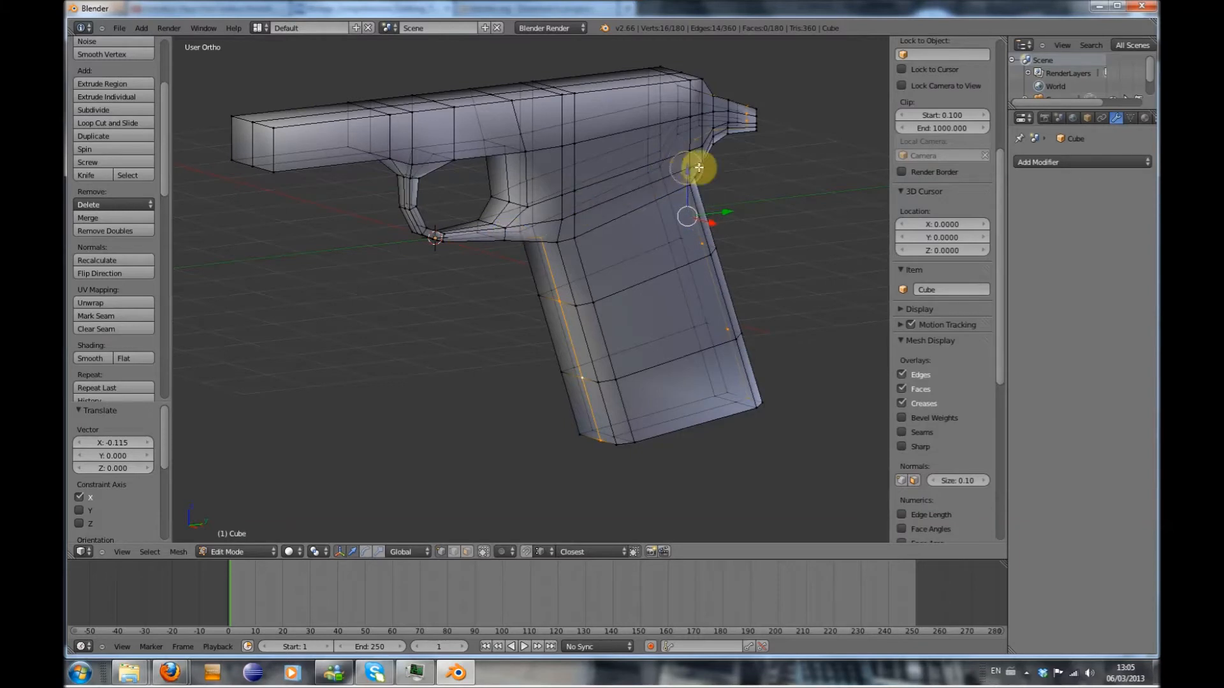
mouse_move(672, 136)
middle_down()
mouse_move(739, 118)
mouse_move(710, 101)
middle_up()
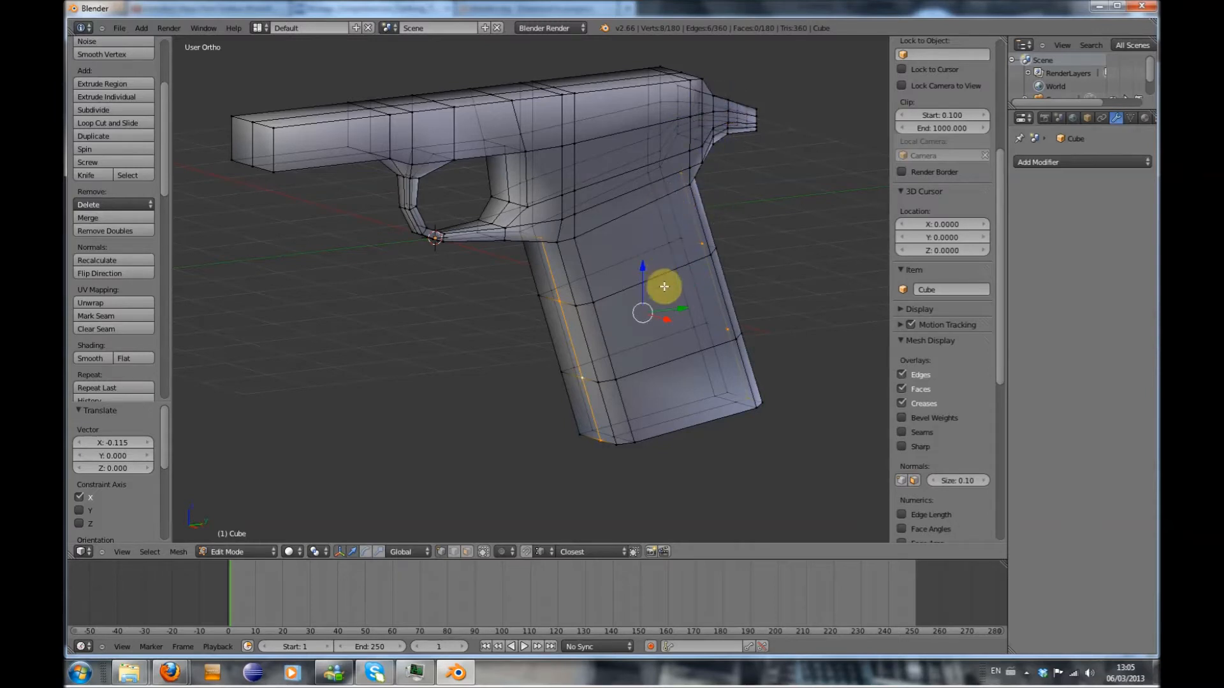
key(s)
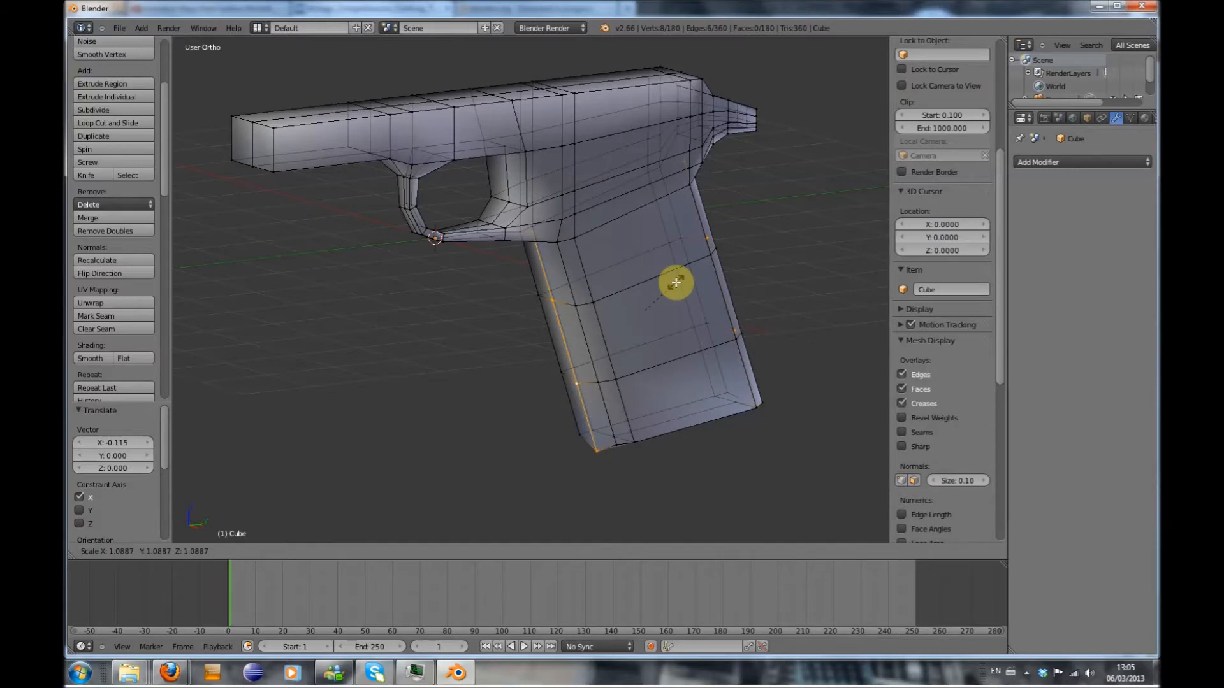
click(676, 282)
Deselect the grip's rear centre edge and move the front centre edge forward by about -0.059 in Y and -0.025 in Z
middle_drag(697, 281, 672, 273)
key(c)
middle_drag(679, 172, 772, 415)
key(Escape)
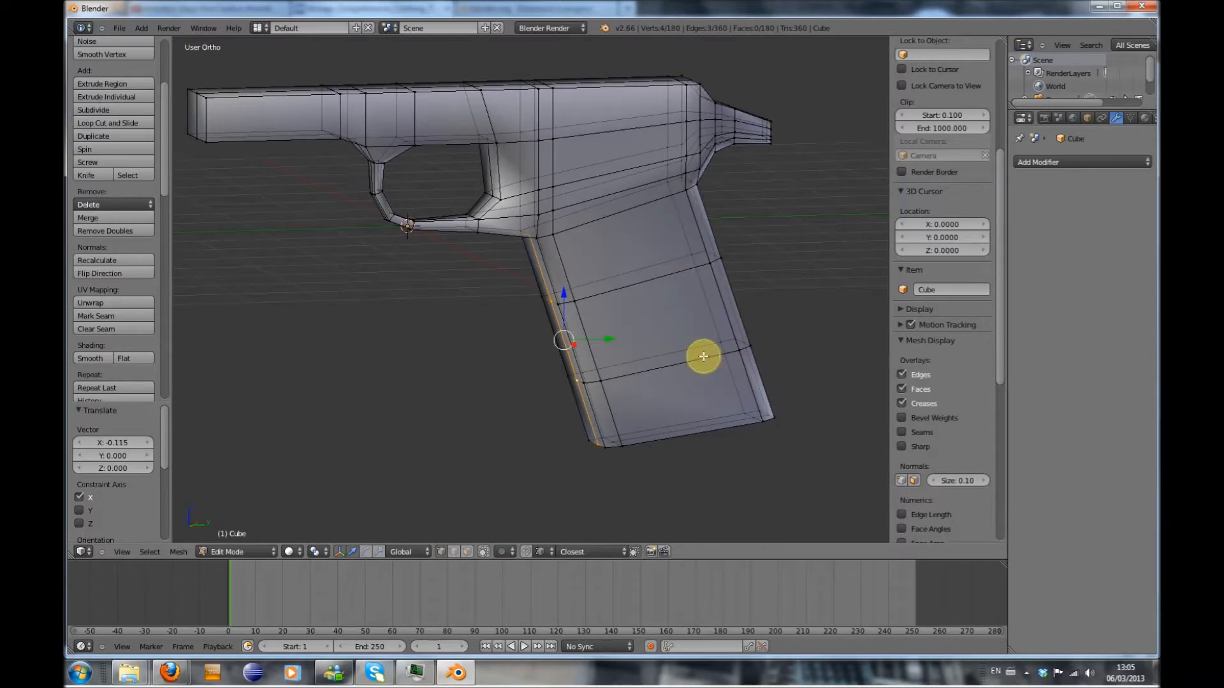
key(KP_3)
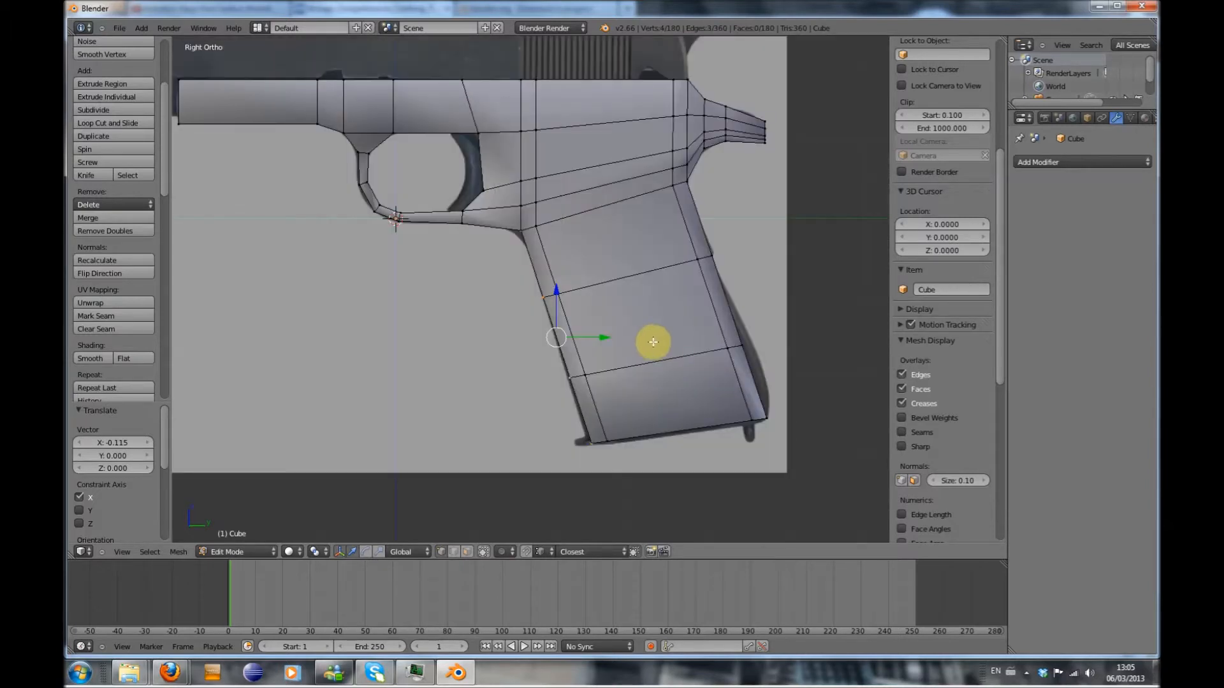
key(g)
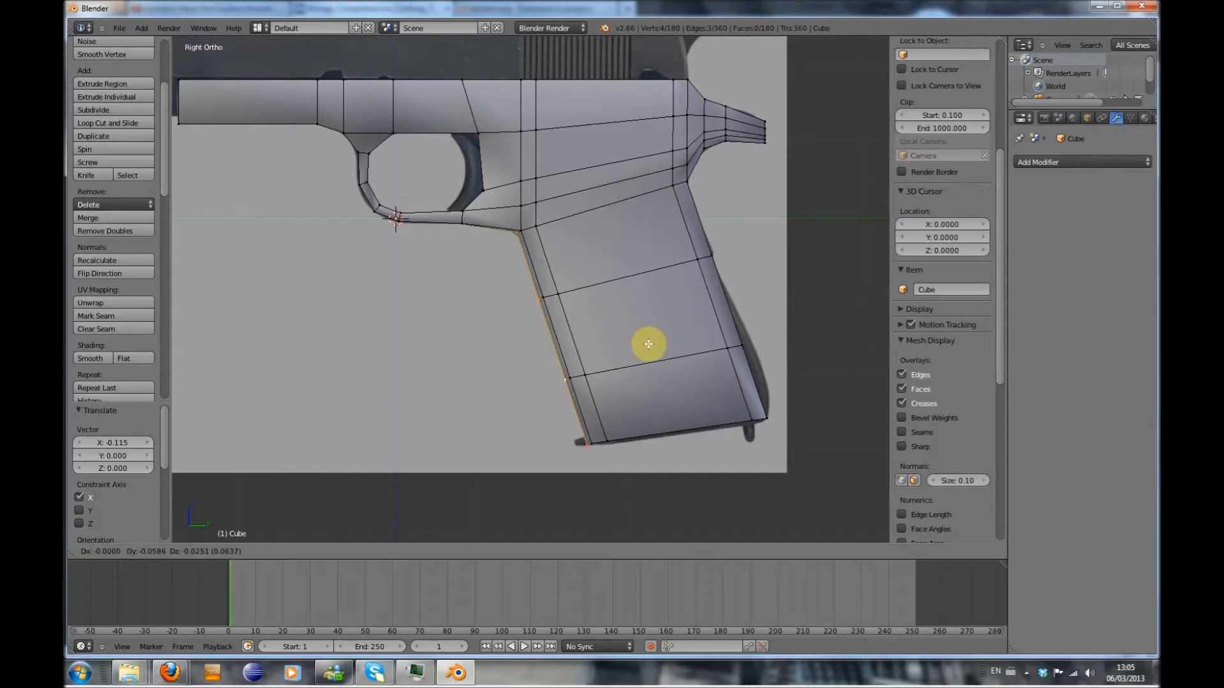
click(647, 342)
Select the four vertices of the grip's rear centre edge and move them rearward by about 0.075 in Y and 0.025 in Z
mouse_move(636, 349)
middle_down()
mouse_move(689, 361)
mouse_move(640, 364)
mouse_move(719, 370)
mouse_move(726, 358)
mouse_move(527, 357)
mouse_move(670, 325)
mouse_move(625, 334)
middle_up()
key(a)
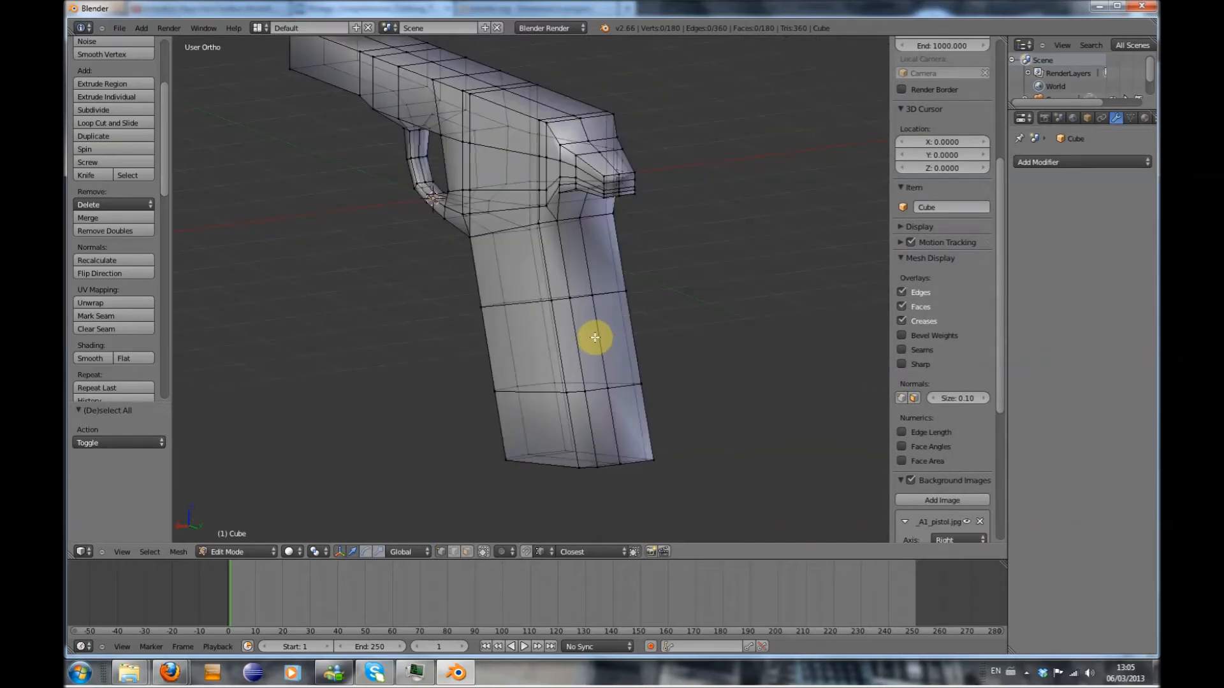
right_click(582, 221)
shift+right_click(592, 296)
shift+right_click(607, 388)
shift+right_click(619, 465)
shift+right_click(620, 468)
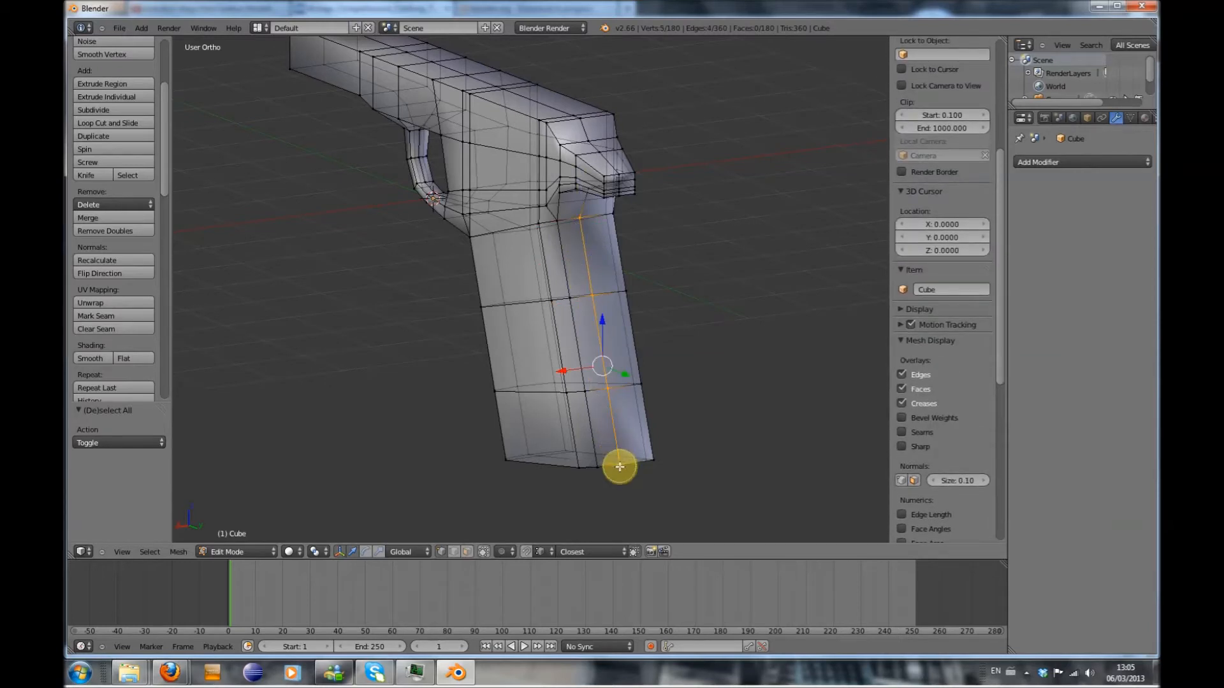
middle_drag(619, 468, 623, 467)
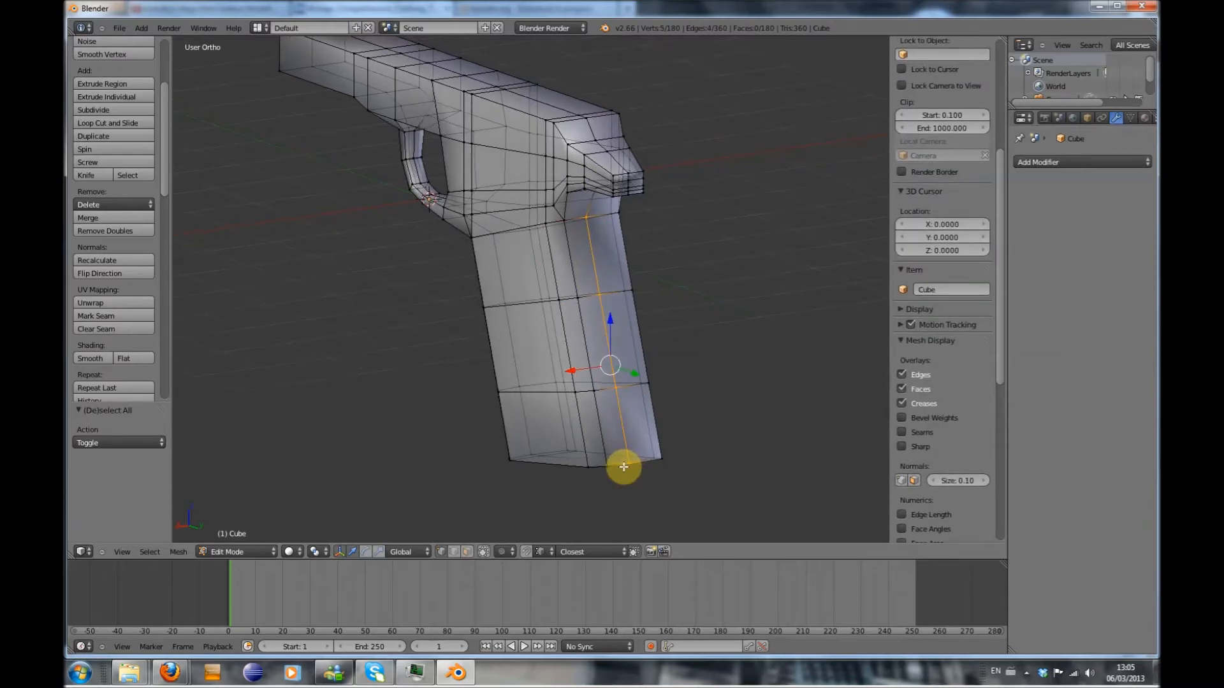
key(KP_1)
key(KP_3)
shift+right_click(736, 424)
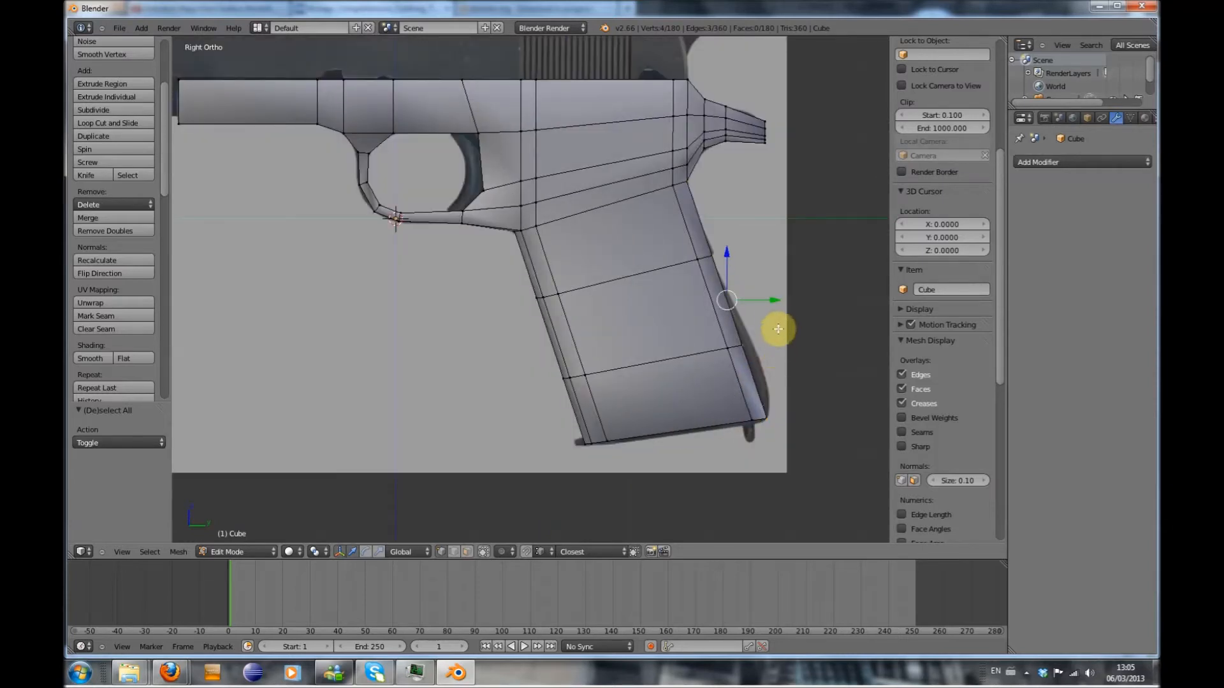
key(g)
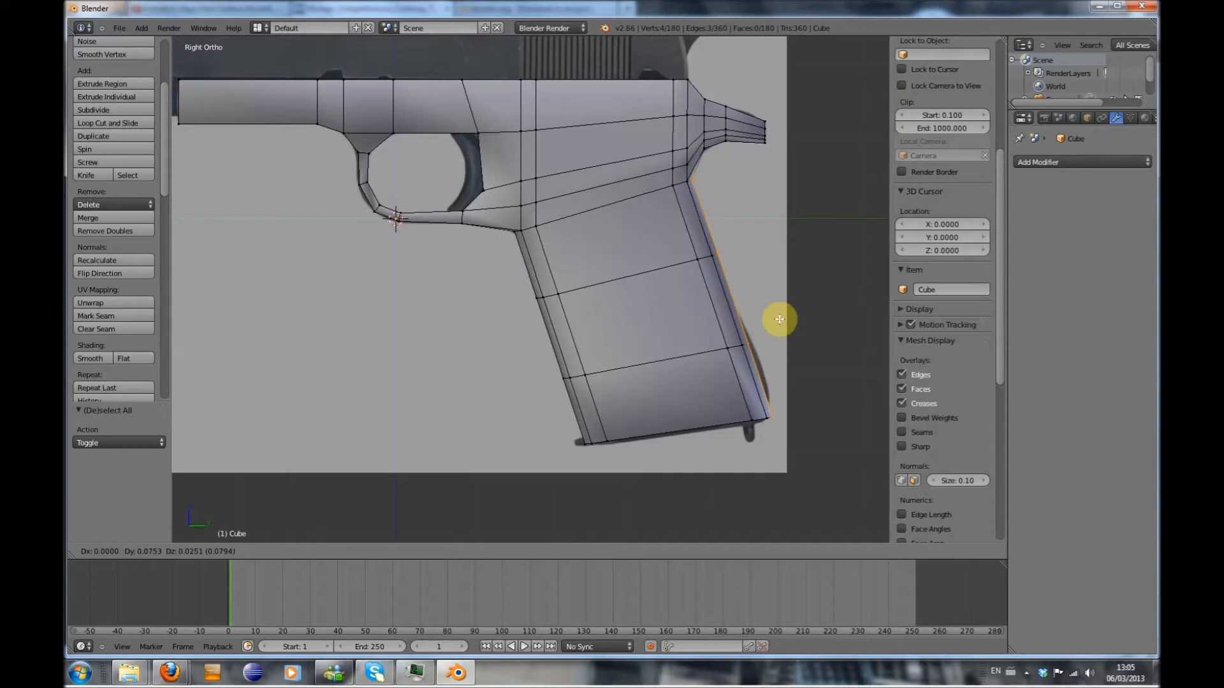
click(779, 319)
Examine the rounded grip in Object Mode, toggling wireframe shading on and off, and return to Edit Mode
key(Tab)
mouse_move(779, 320)
middle_down()
mouse_move(647, 339)
mouse_move(754, 339)
mouse_move(680, 358)
mouse_move(653, 342)
mouse_move(586, 350)
mouse_move(628, 350)
middle_up()
key(z)
key(z)
scroll(702, 343, up, 1)
key(Tab)
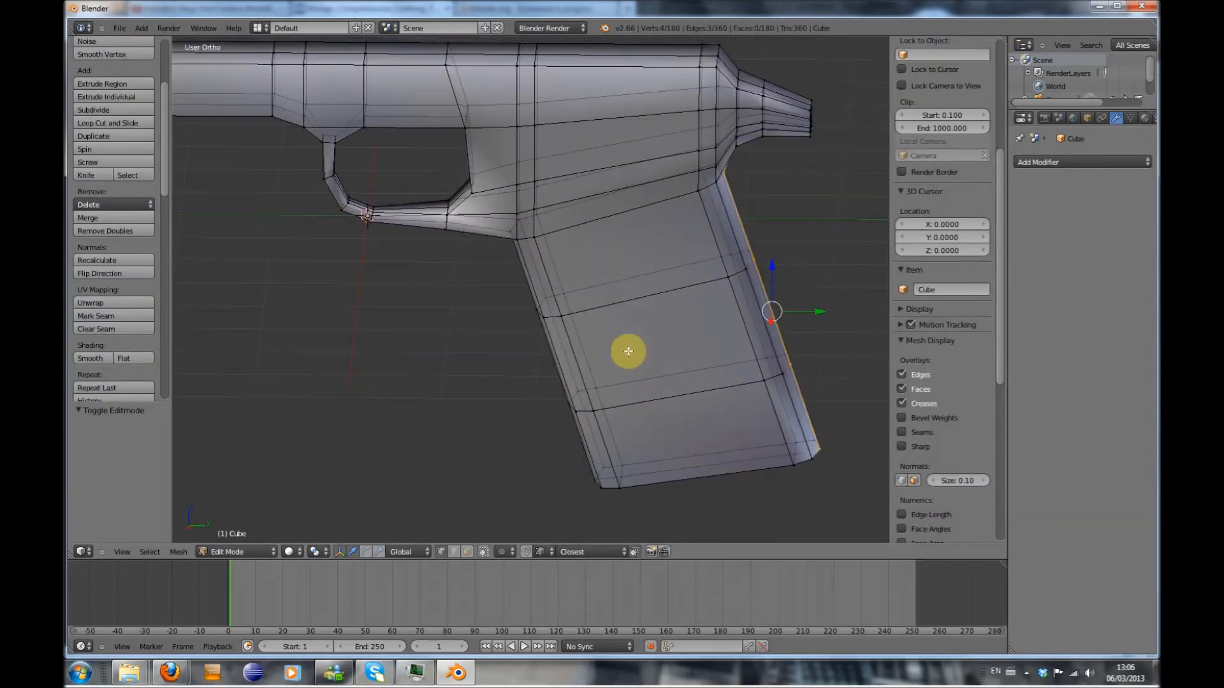
Add two evenly spaced loop cuts down the middle of the grip and up through the frame
key(ctrl+r)
click(628, 351)
right_click(631, 355)
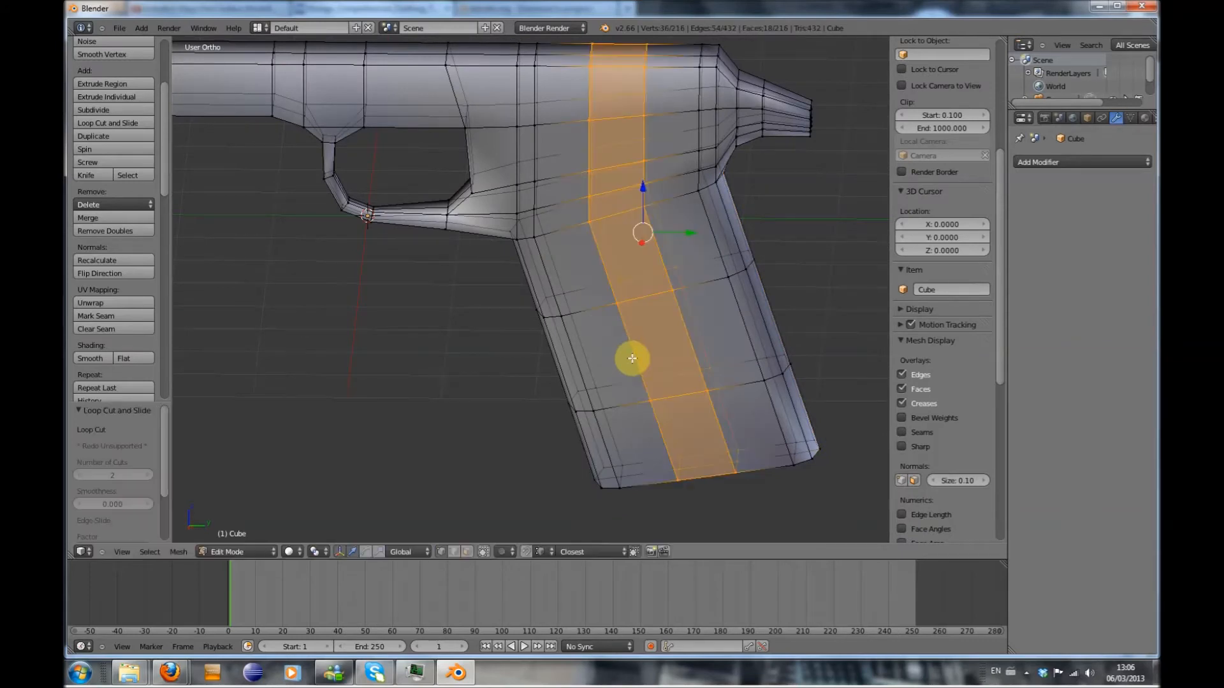
middle_drag(650, 380, 708, 363)
key(s)
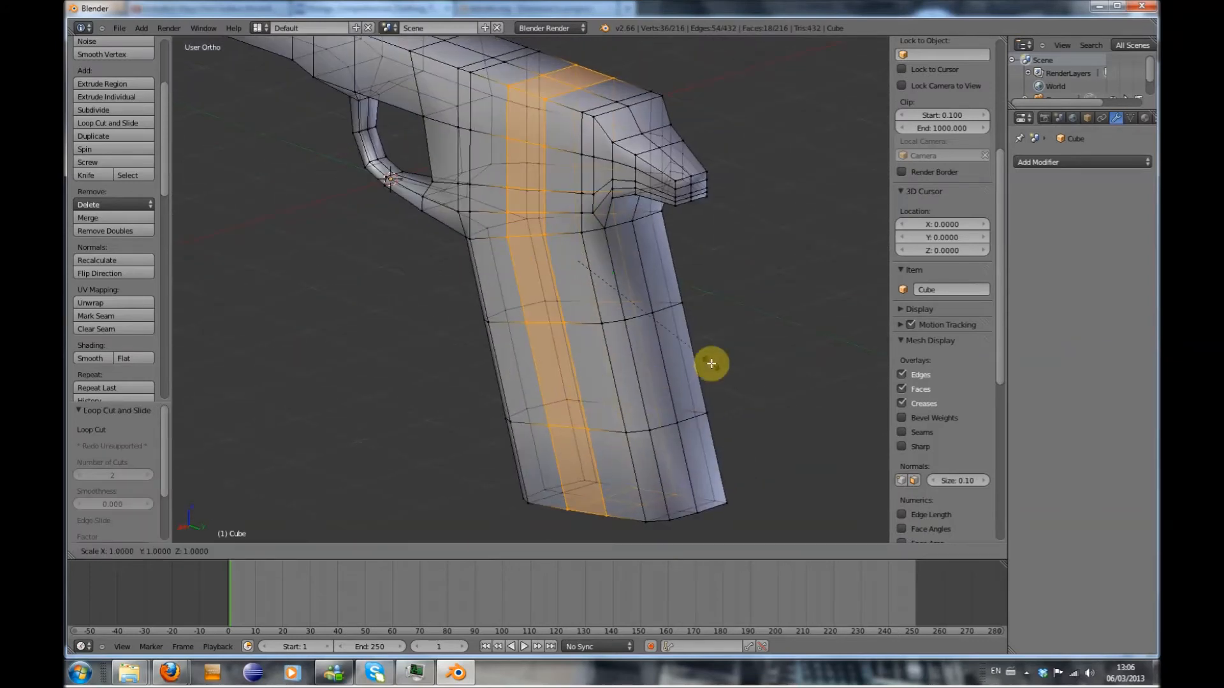
right_click(704, 360)
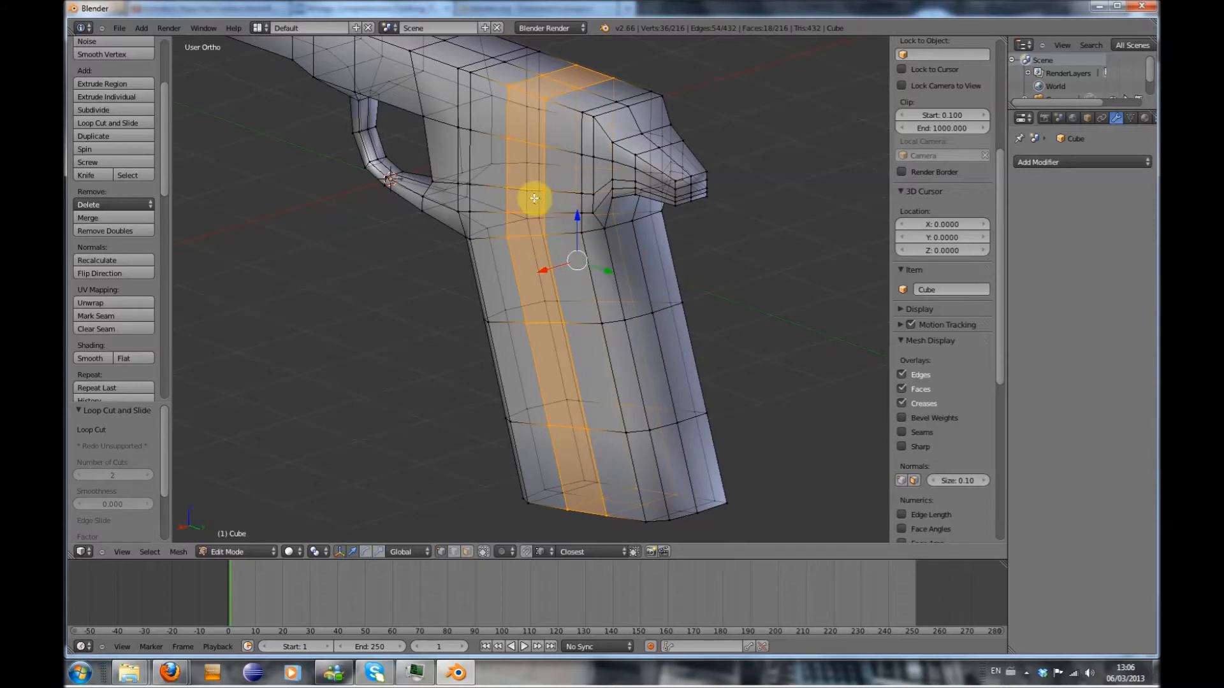
Deselect the upper part of the two new edge loops where they run through the frame above the grip
shift+right_click(546, 208)
mouse_move(545, 208)
middle_down()
mouse_move(506, 194)
mouse_move(527, 167)
mouse_move(510, 139)
mouse_move(546, 185)
mouse_move(552, 90)
mouse_move(516, 87)
mouse_move(608, 75)
middle_up()
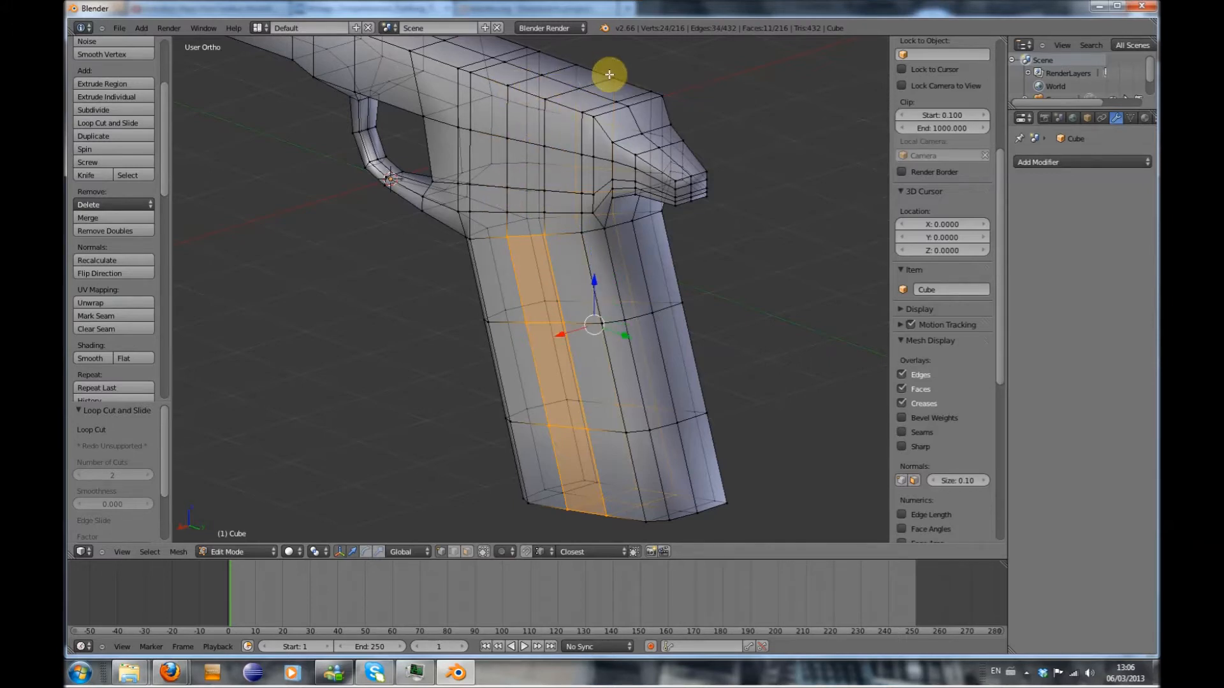
key(KP_1)
key(KP_3)
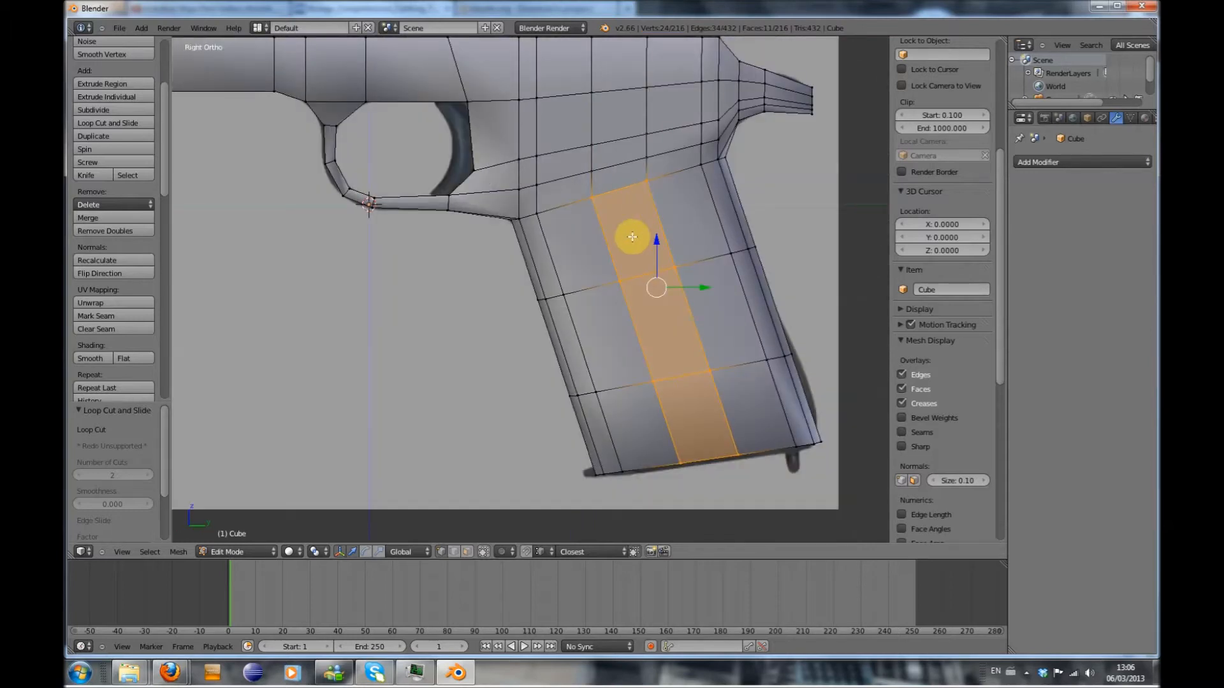
middle_drag(659, 235, 465, 236)
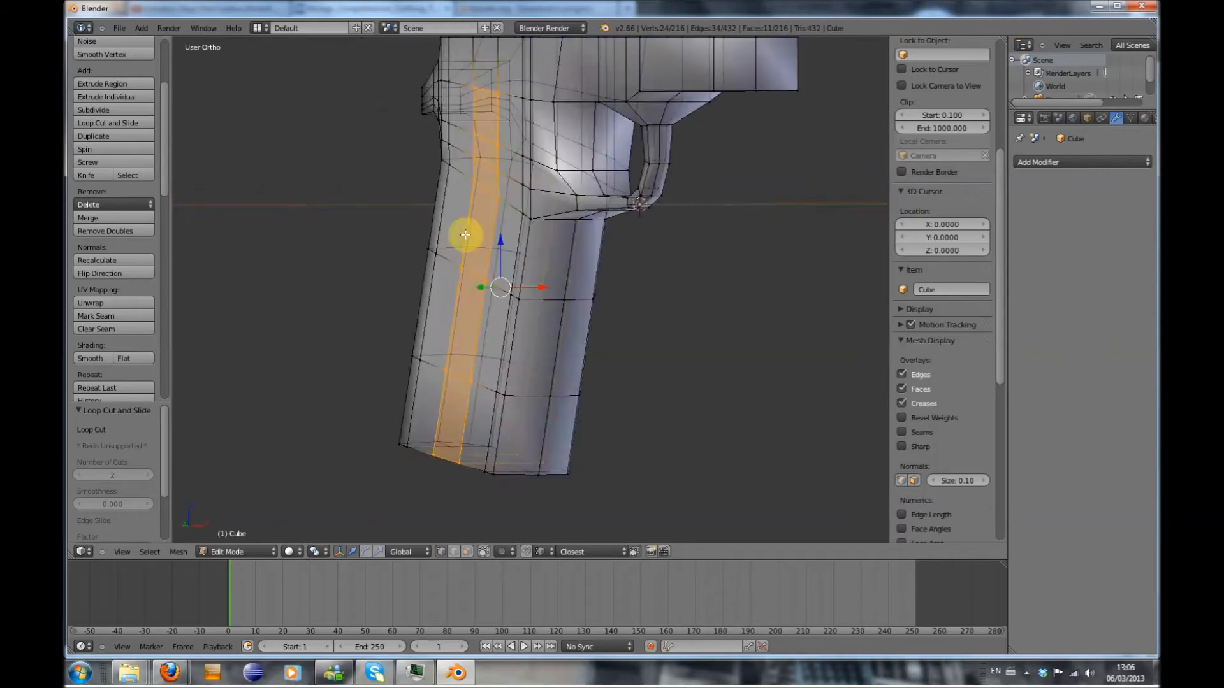
key(KP_1)
key(KP_3)
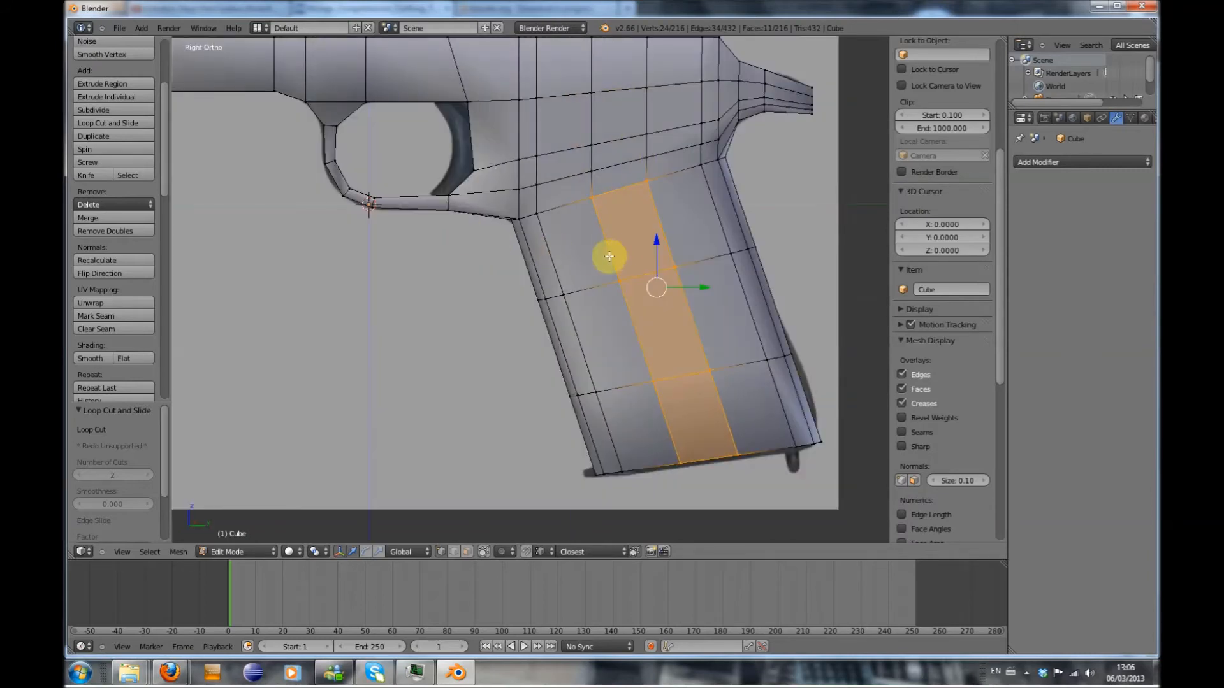
Deselect the remaining loop vertices on the frame above the grip, using wireframe shading in right view
shift+right_click(591, 170)
shift+right_click(649, 159)
shift+right_click(649, 131)
shift+middle_drag(649, 131, 629, 254)
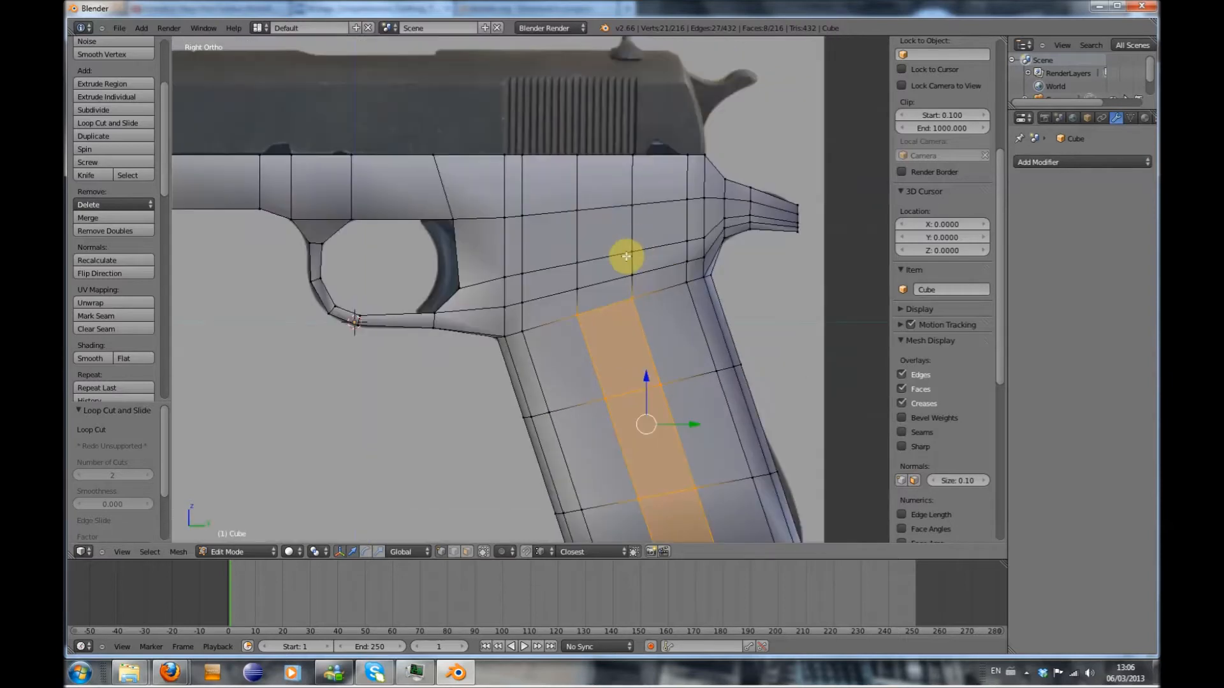
key(z)
shift+right_click(577, 262)
shift+right_click(632, 205)
shift+right_click(577, 210)
Deselect the two loops' centre vertices in top view so only the strips on the grip's two sides stay selected
middle_drag(701, 285, 678, 334)
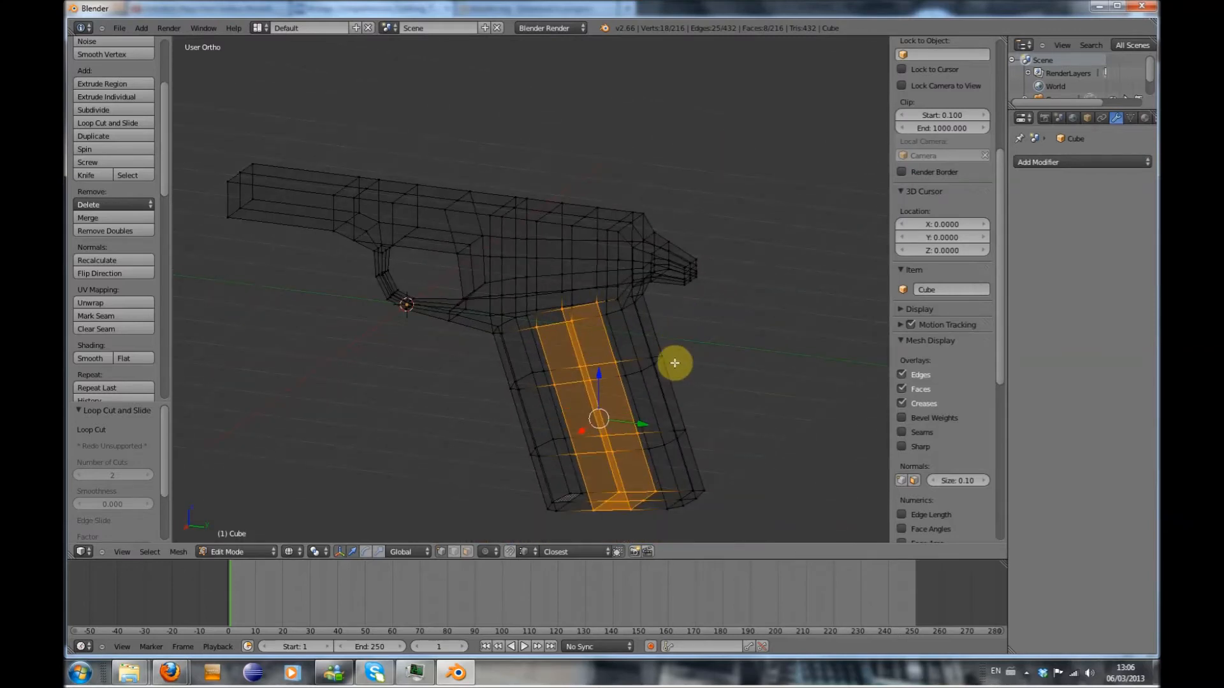
key(KP_7)
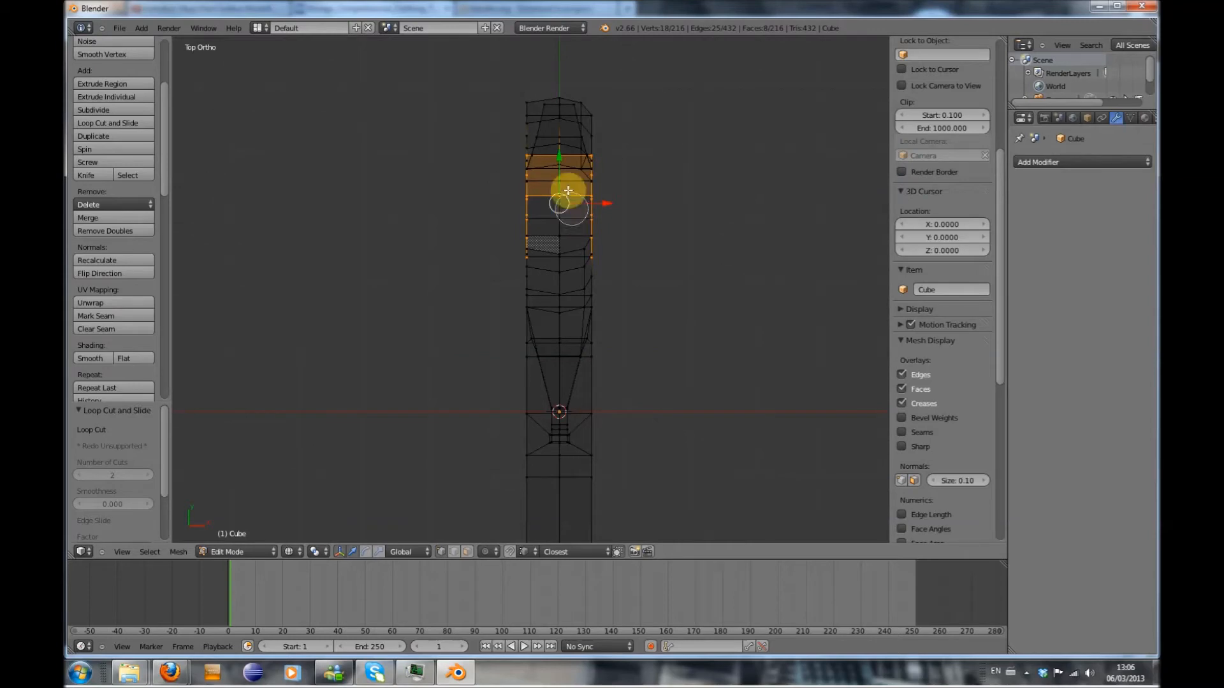
shift+right_click(564, 157)
shift+right_click(561, 198)
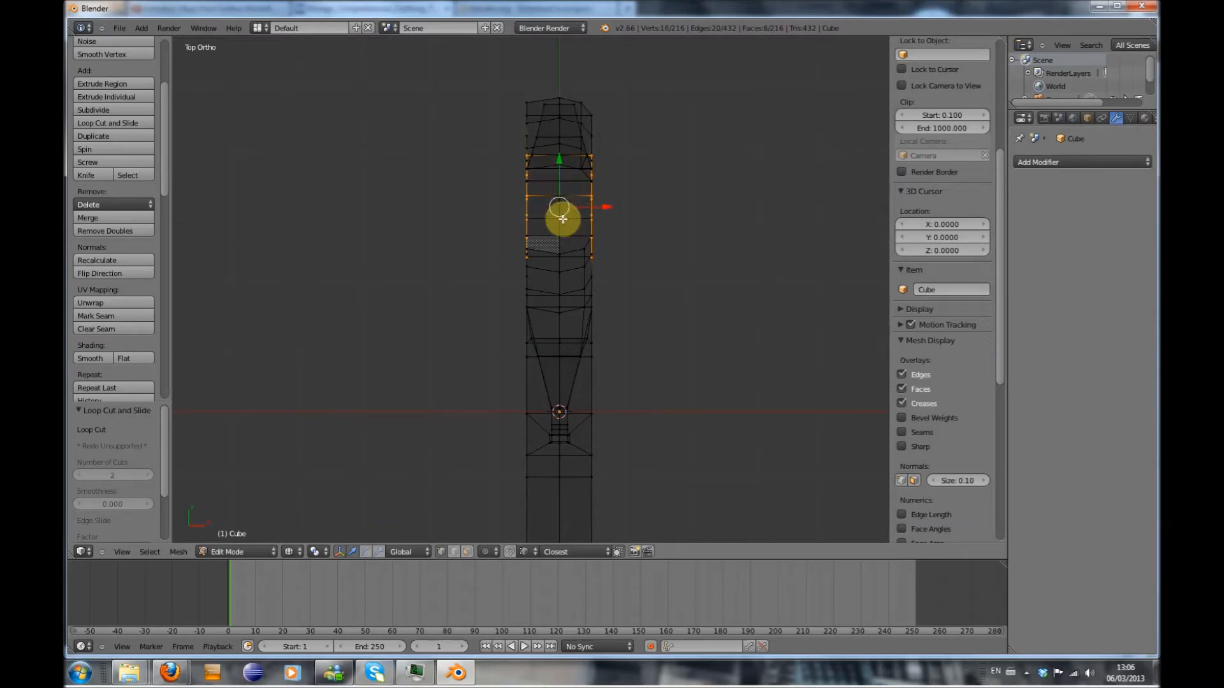
key(KP_3)
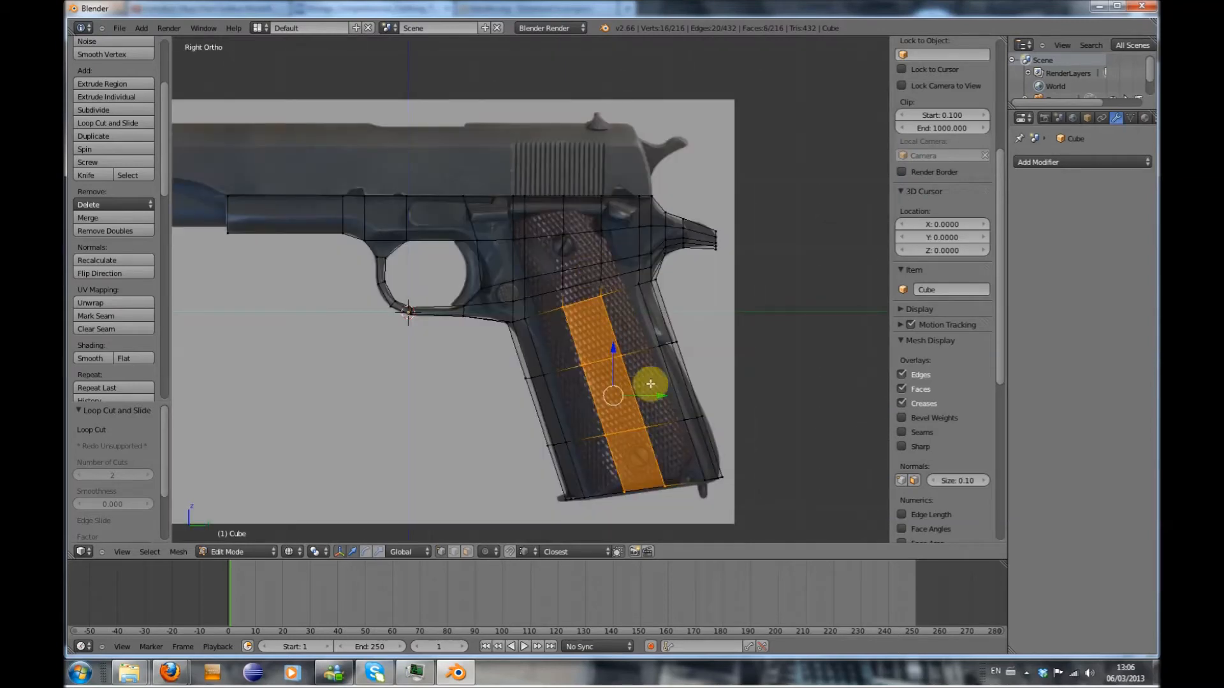
Return to solid shading and scale the two grip side strips outward along global X by about 1.079
middle_drag(665, 358, 579, 369)
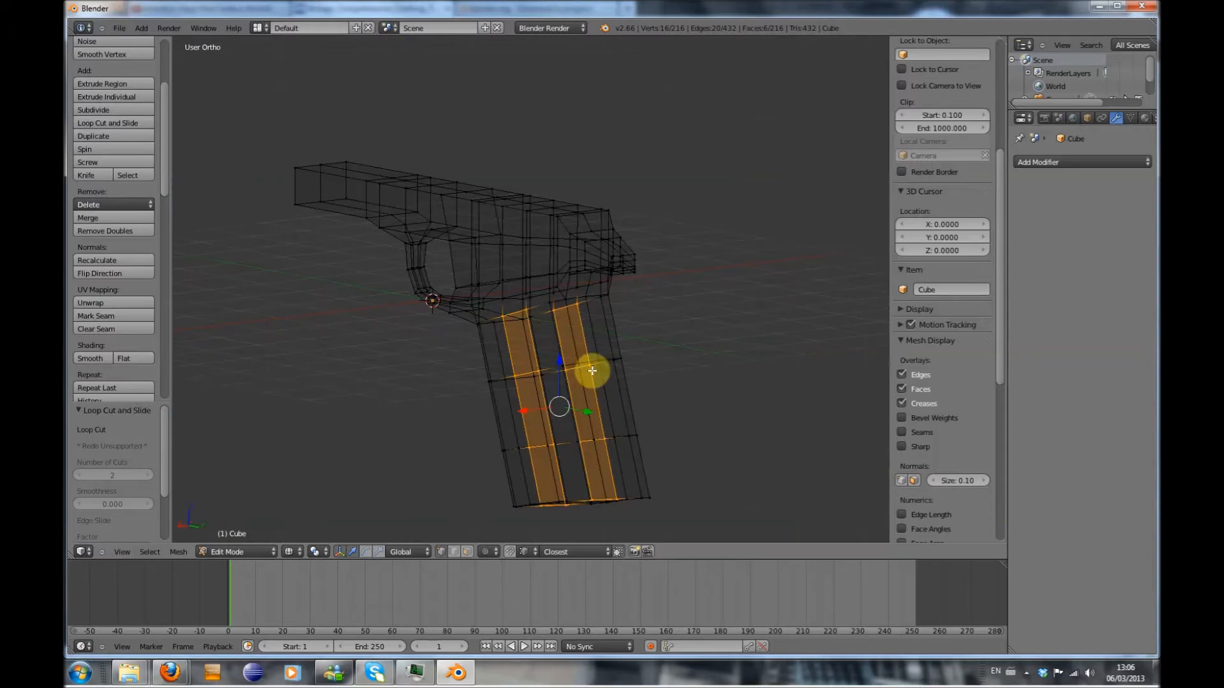
key(z)
key(s)
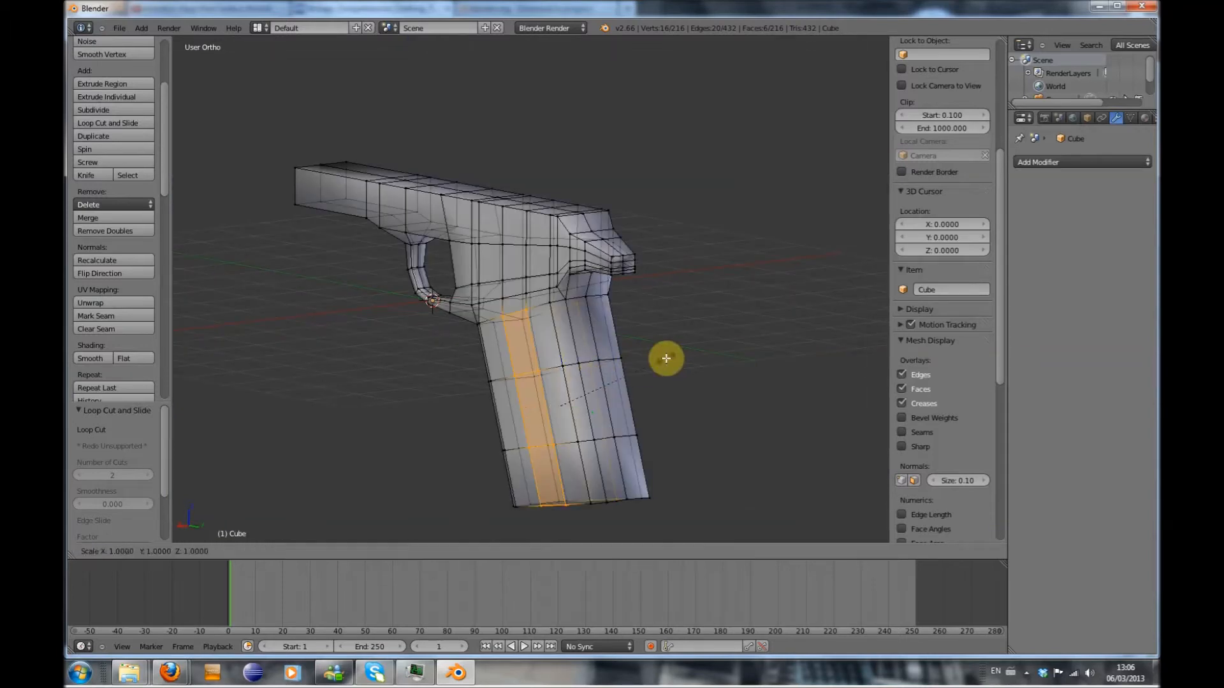
key(x)
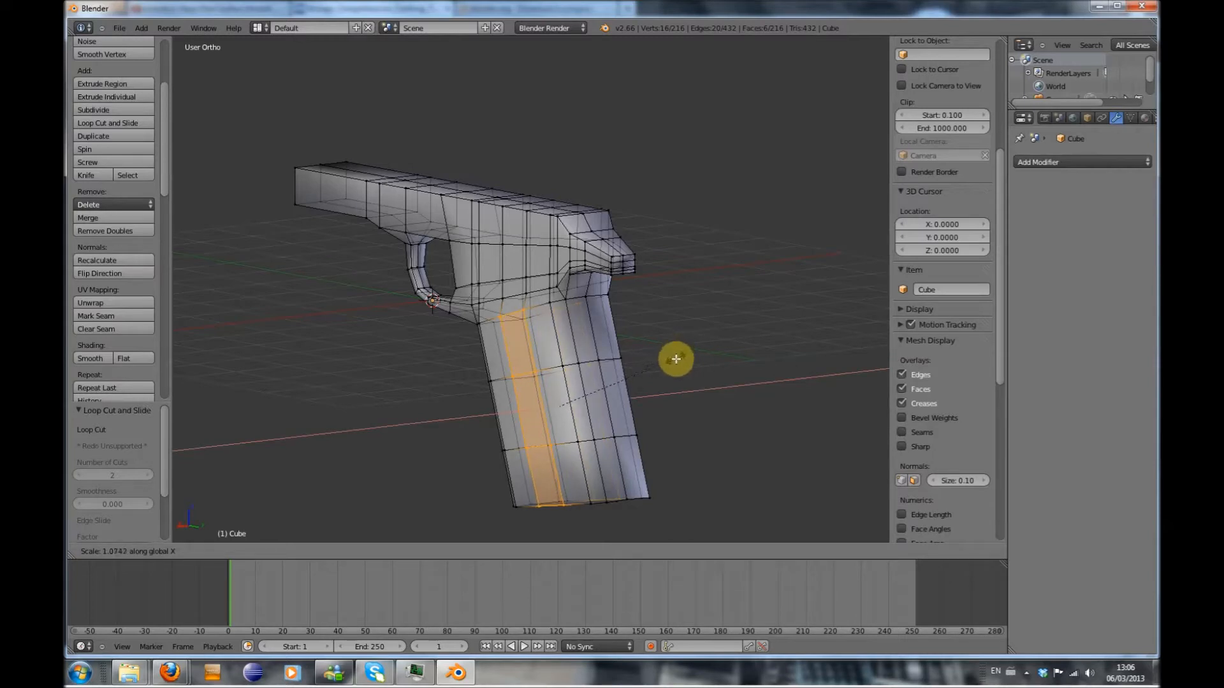
click(666, 383)
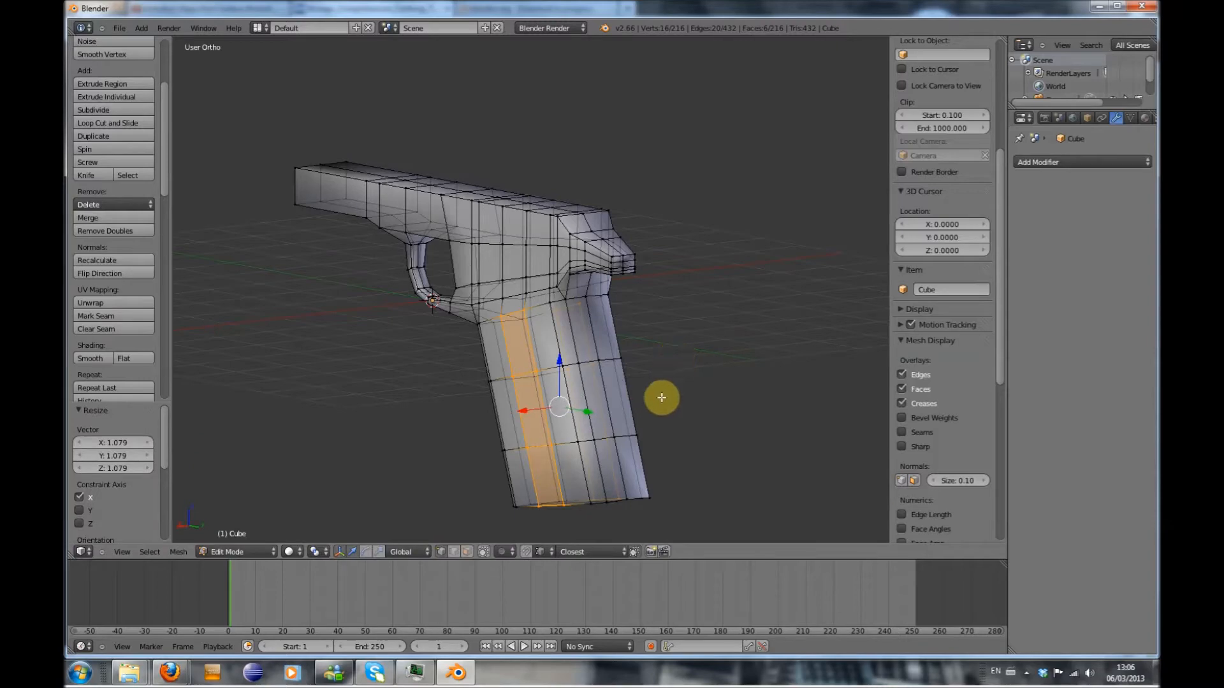
Deselect everything and show the grip in wireframe over the background photo in right view
scroll(659, 418, up, 2)
middle_drag(656, 333, 712, 336)
key(a)
key(KP_1)
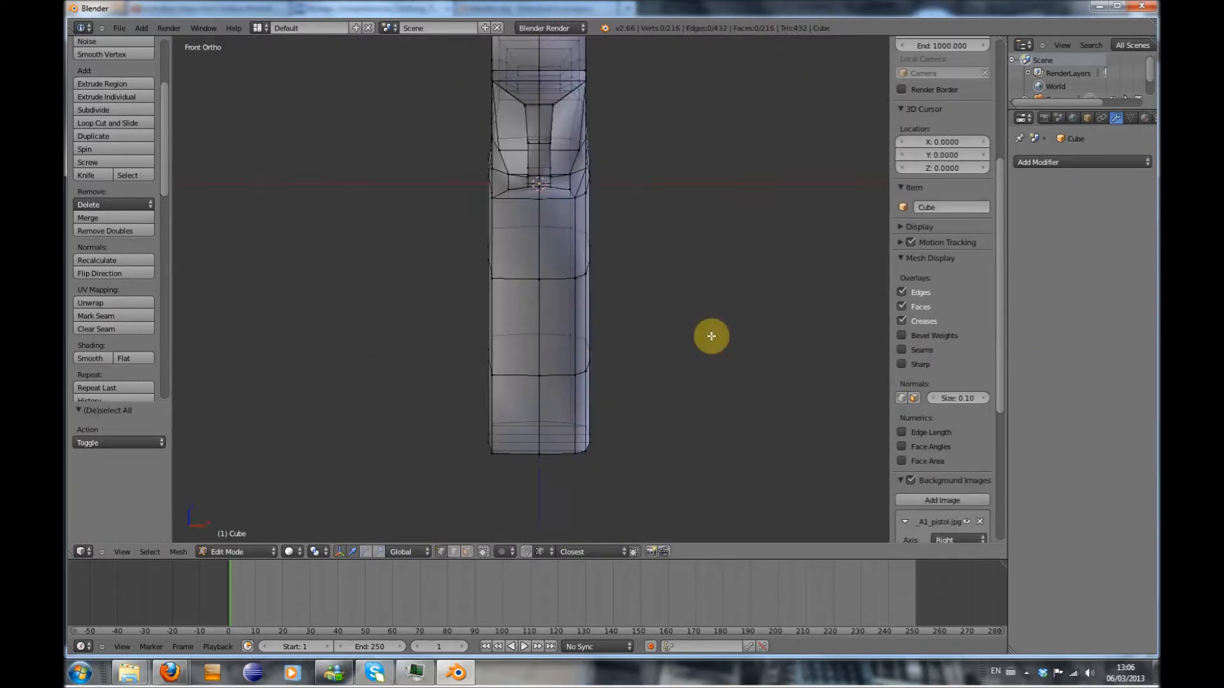
key(KP_3)
scroll(712, 336, up, 1)
key(z)
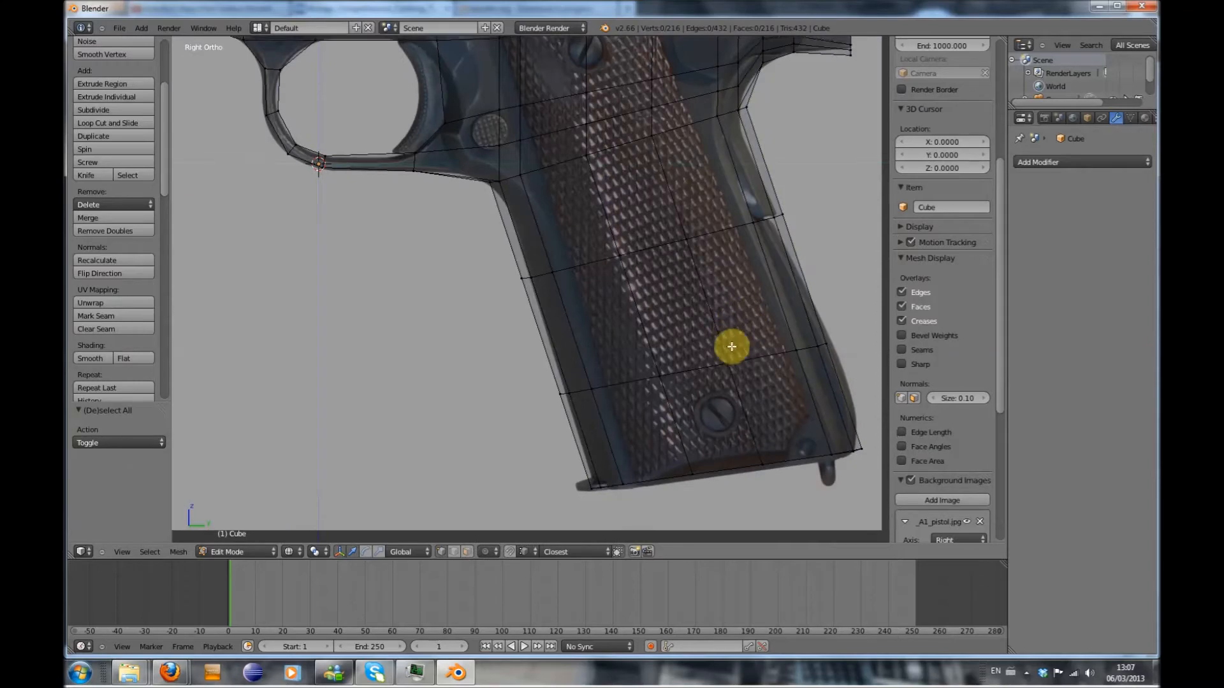
Compare the grip and frame topology with the background photo, toggling between wireframe and solid shading
shift+middle_drag(740, 318, 721, 360)
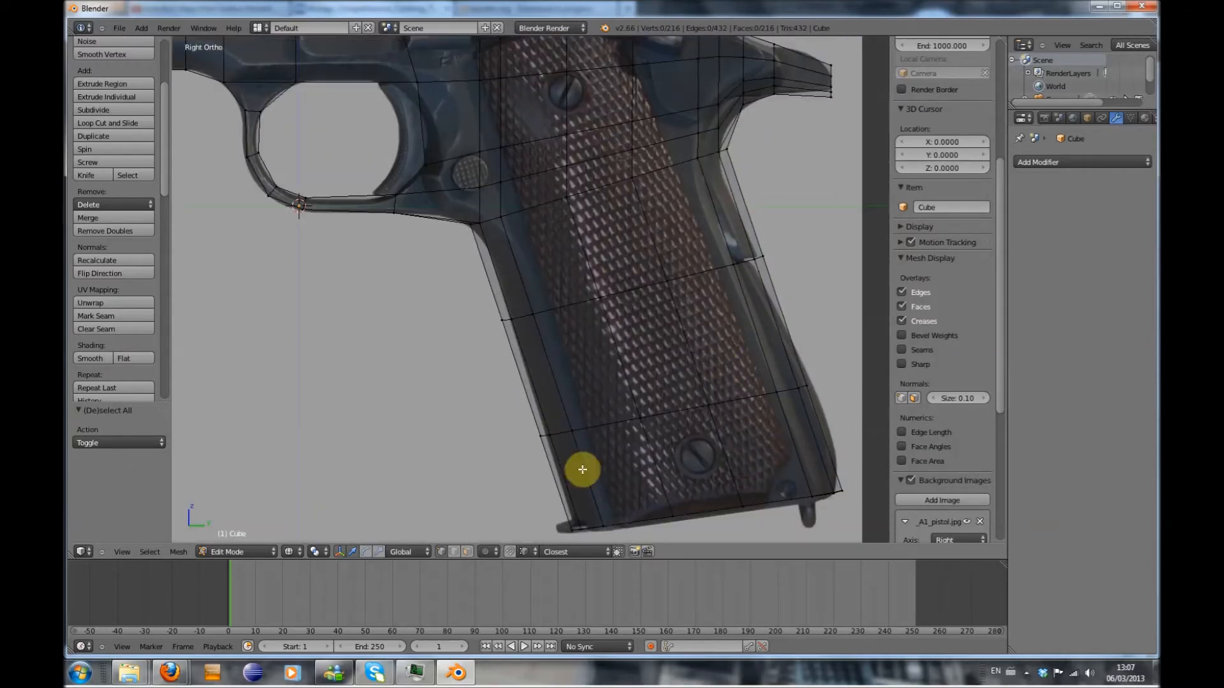
shift+middle_drag(508, 142, 574, 292)
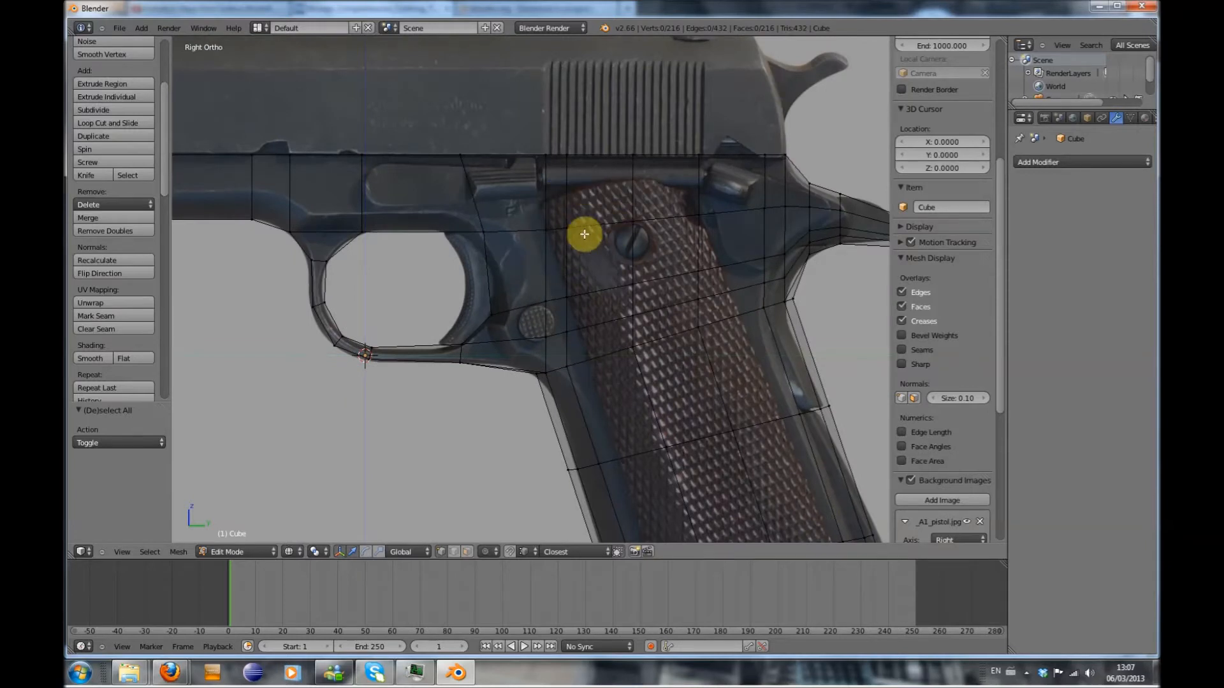
key(z)
key(z)
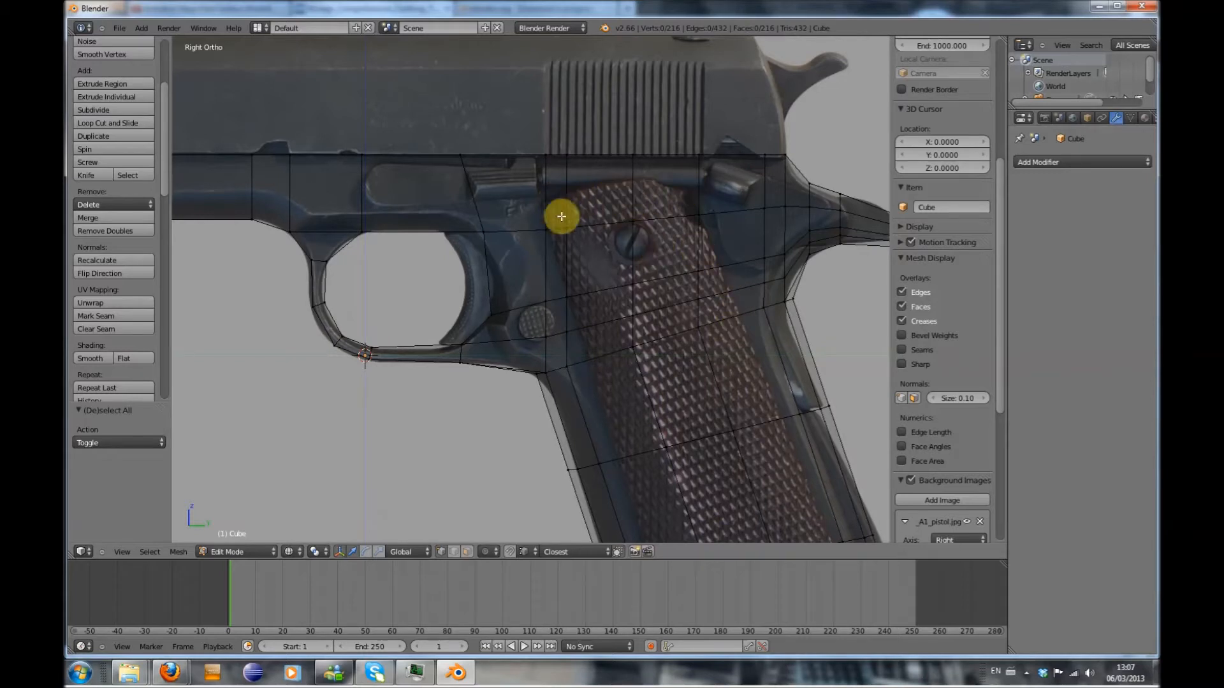
scroll(643, 380, down, 1)
shift+middle_drag(646, 395, 629, 348)
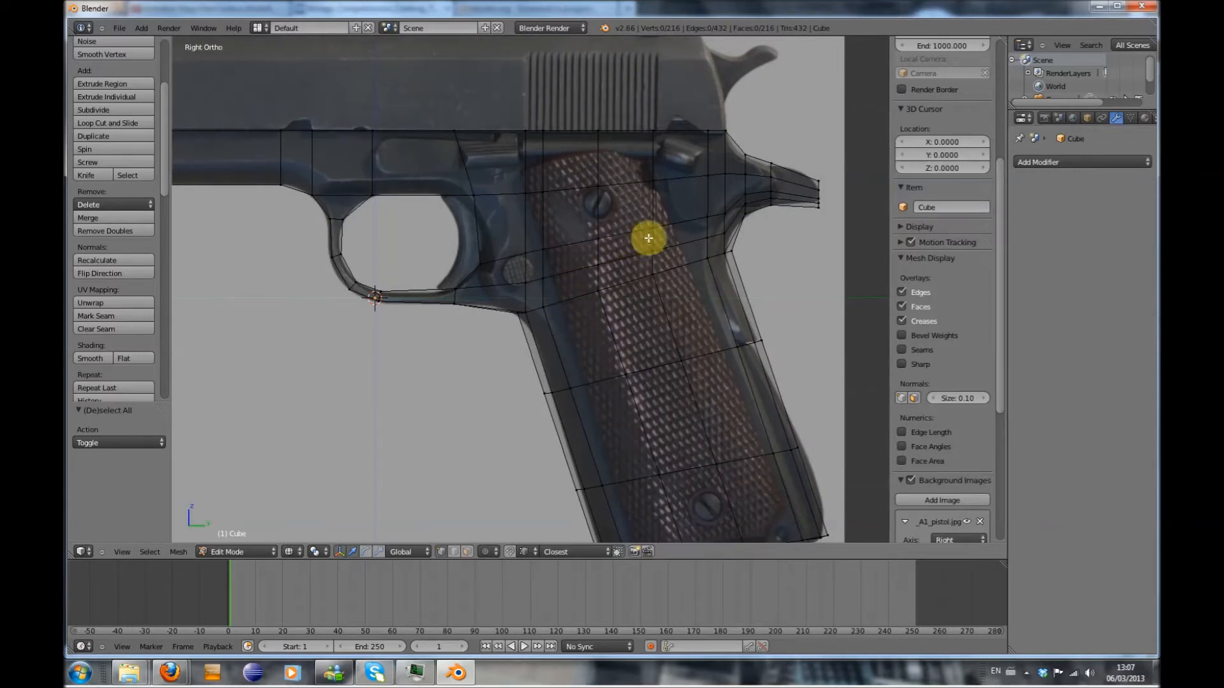
key(z)
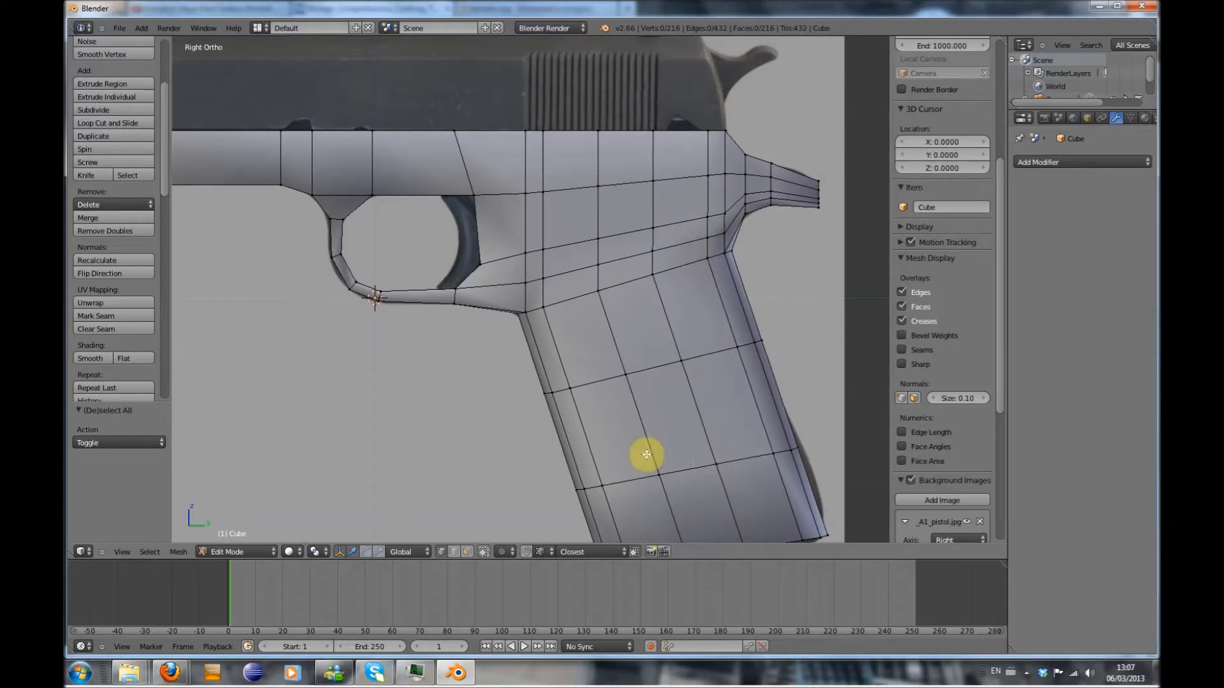
scroll(638, 446, down, 1)
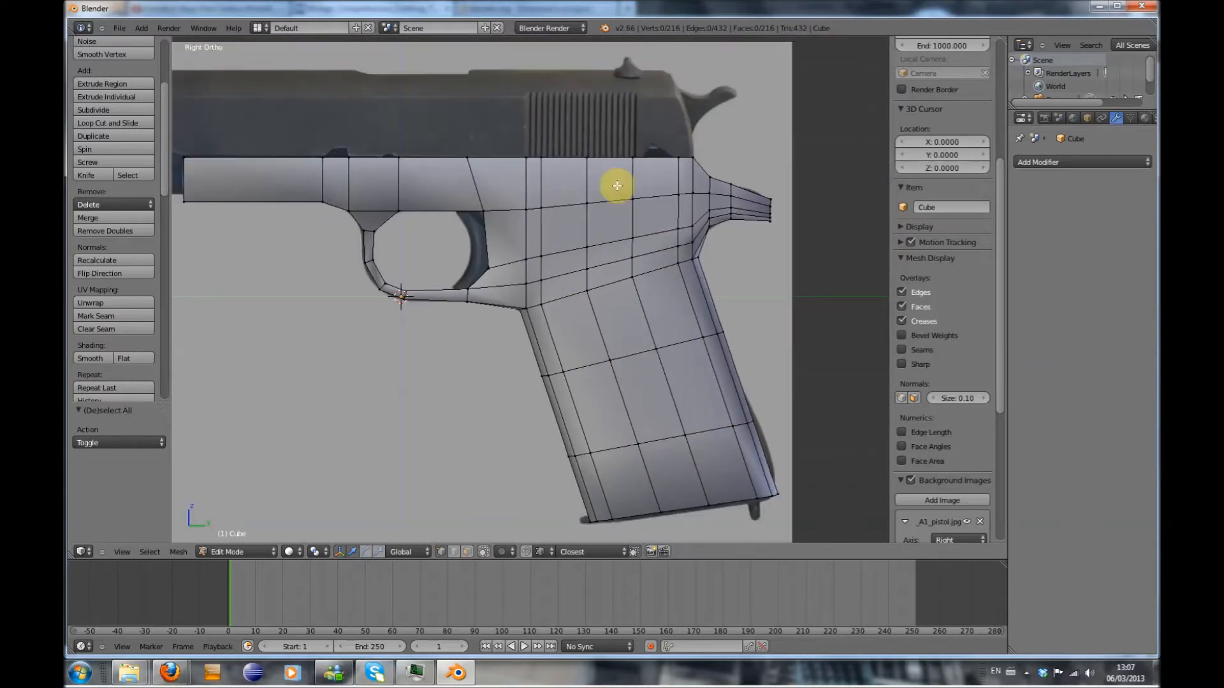
scroll(610, 311, down, 1)
scroll(610, 311, up, 1)
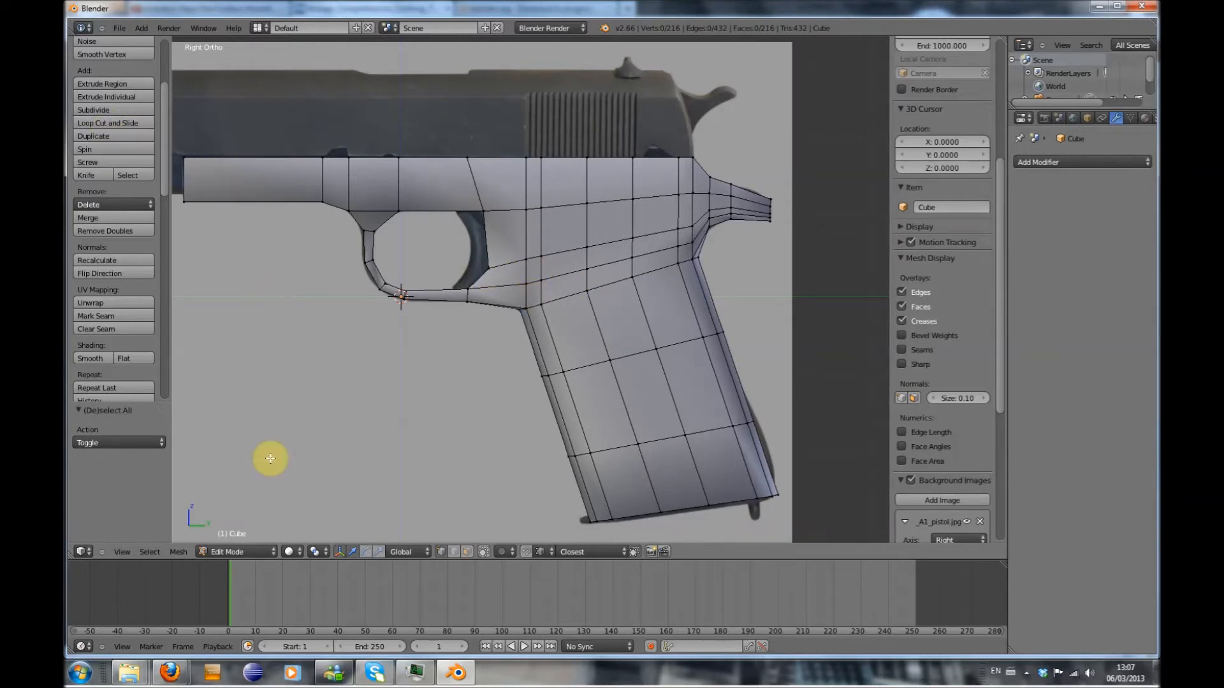
Launch a second Blender window and open the recent file Pistol.blend
right_click(456, 672)
click(445, 612)
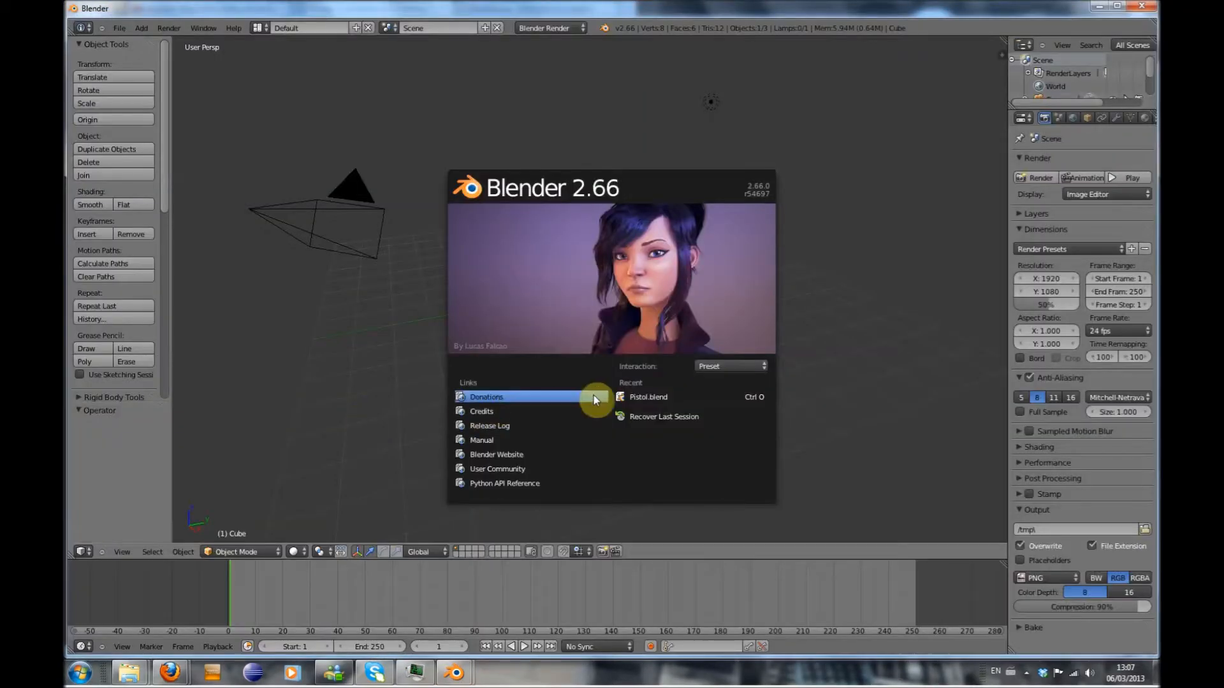
click(639, 396)
Examine the grip and frame of the finished pistol in right view and from an angle
mouse_move(664, 391)
middle_down()
mouse_move(626, 375)
mouse_move(645, 381)
middle_up()
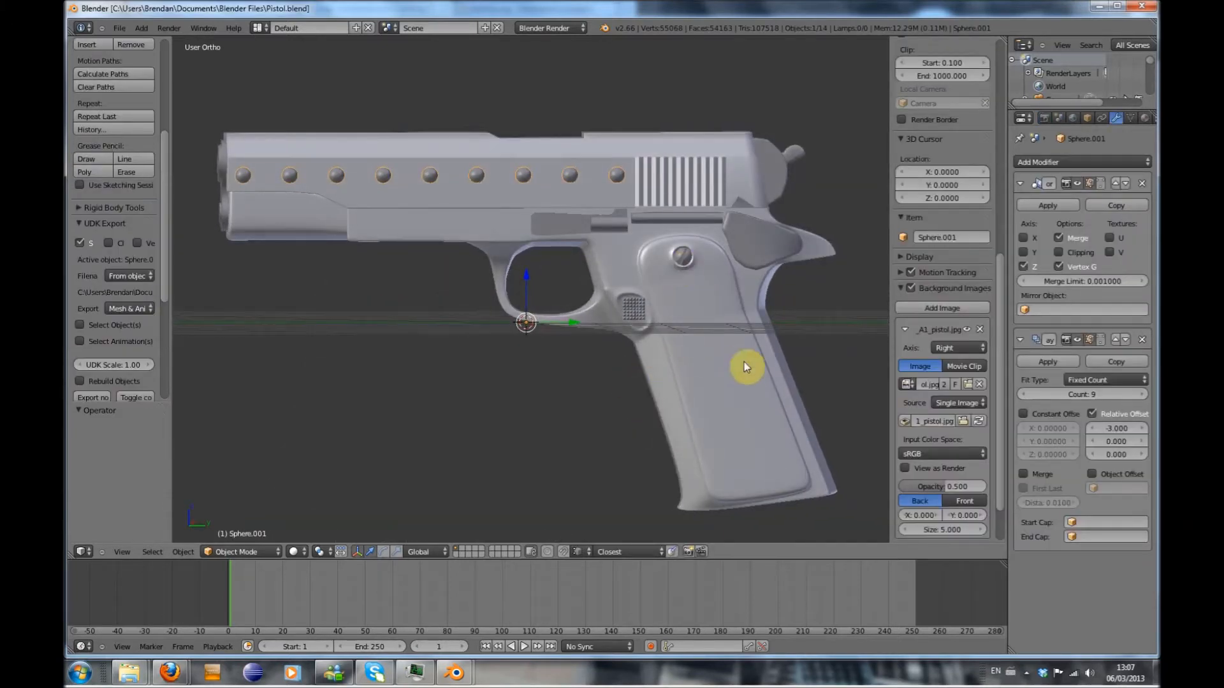
key(KP_3)
scroll(747, 368, up, 2)
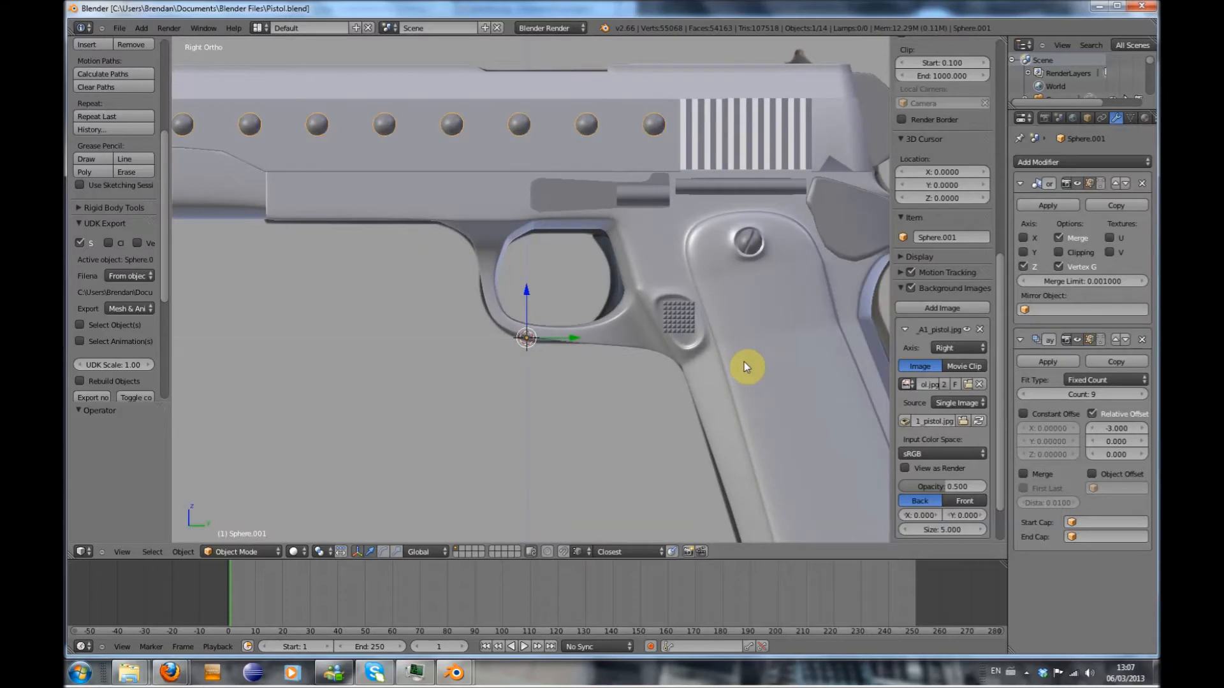
scroll(701, 395, down, 3)
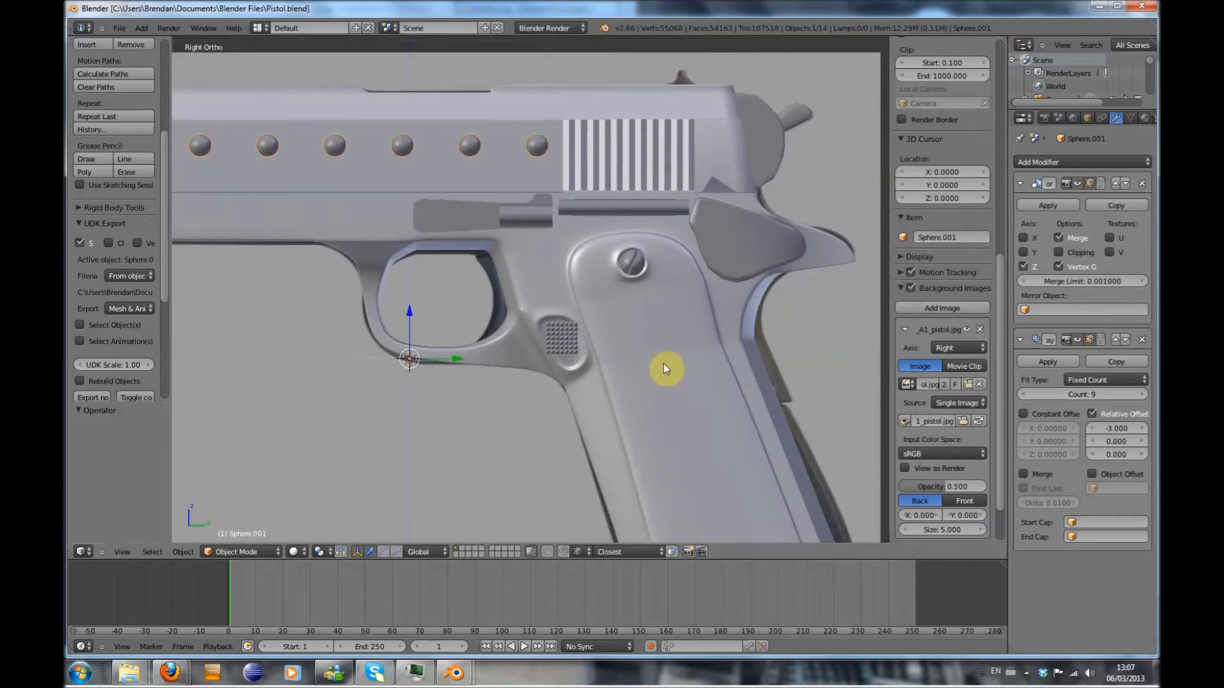
scroll(664, 370, down, 2)
middle_drag(596, 382, 640, 406)
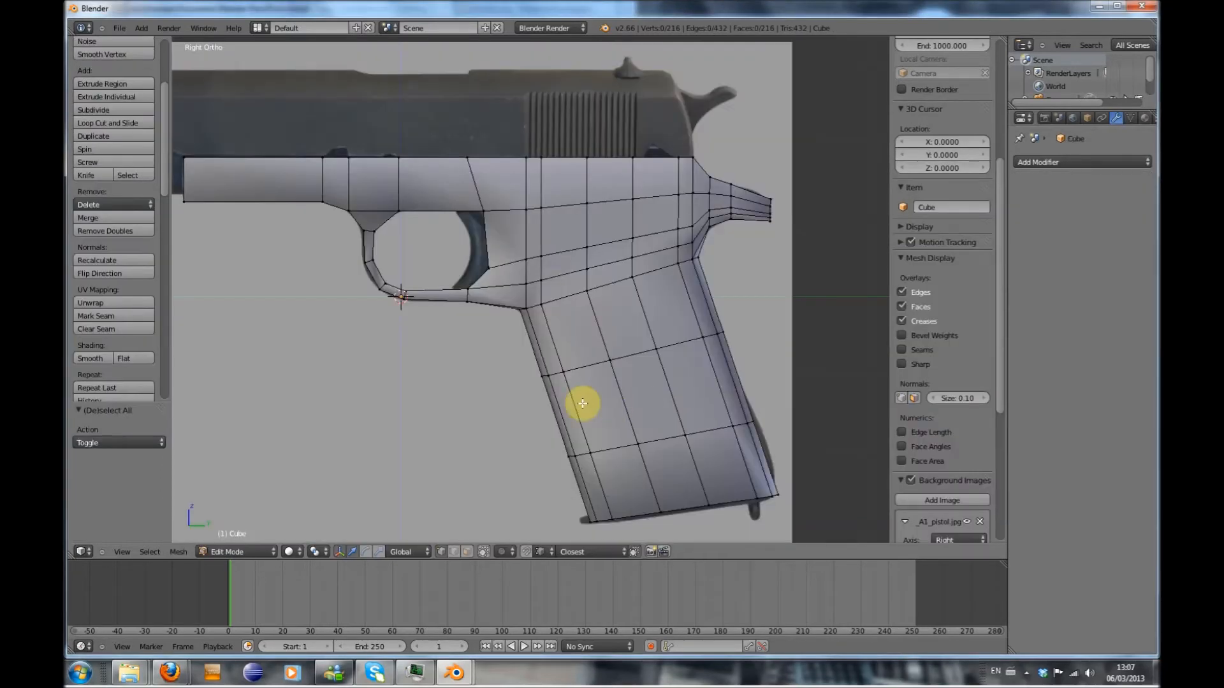
Return to the working mesh and check its grip against the background photo in wireframe
scroll(581, 402, down, 1)
scroll(517, 415, up, 2)
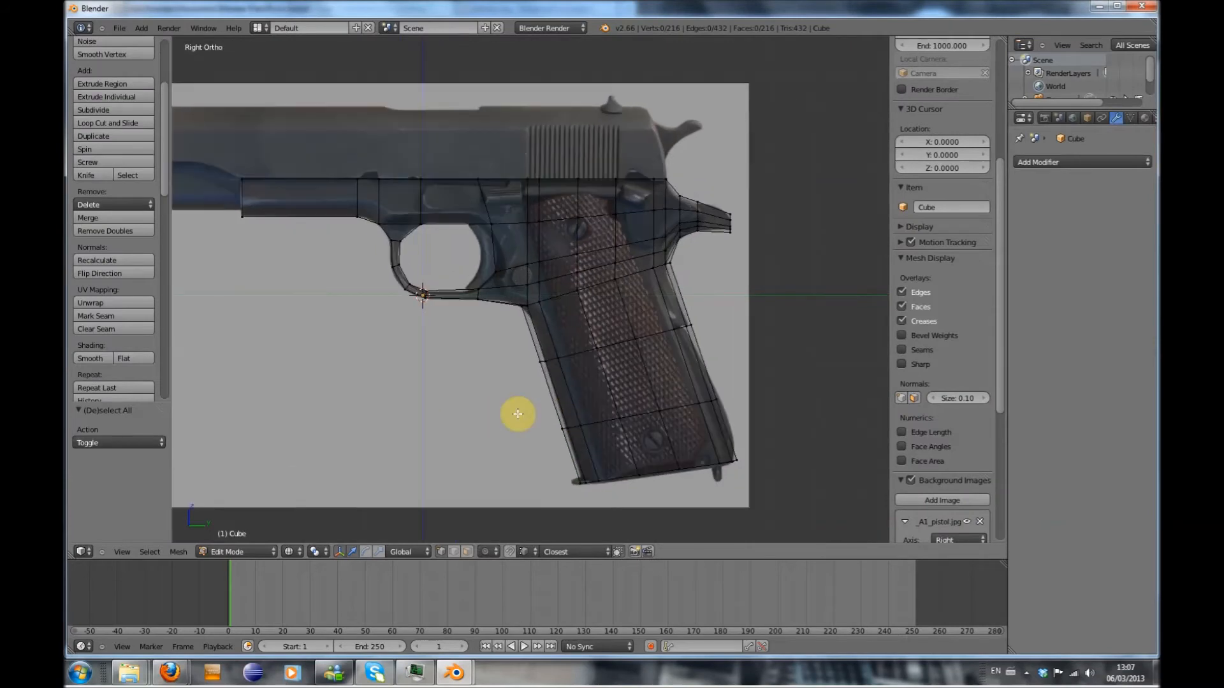
scroll(440, 268, down, 1)
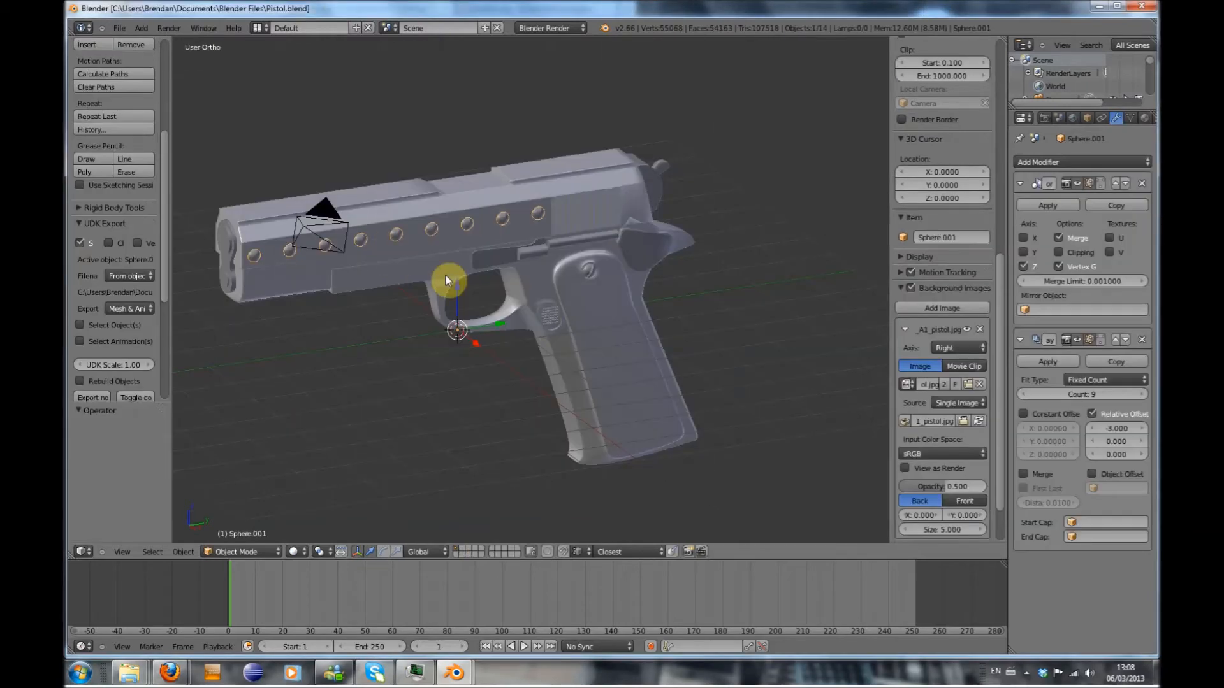
Switch to the finished Pistol.blend model and inspect its grip and trigger area closely from several angles
mouse_move(445, 274)
middle_down()
mouse_move(335, 259)
mouse_move(388, 292)
mouse_move(511, 265)
mouse_move(438, 276)
middle_up()
key(KP_3)
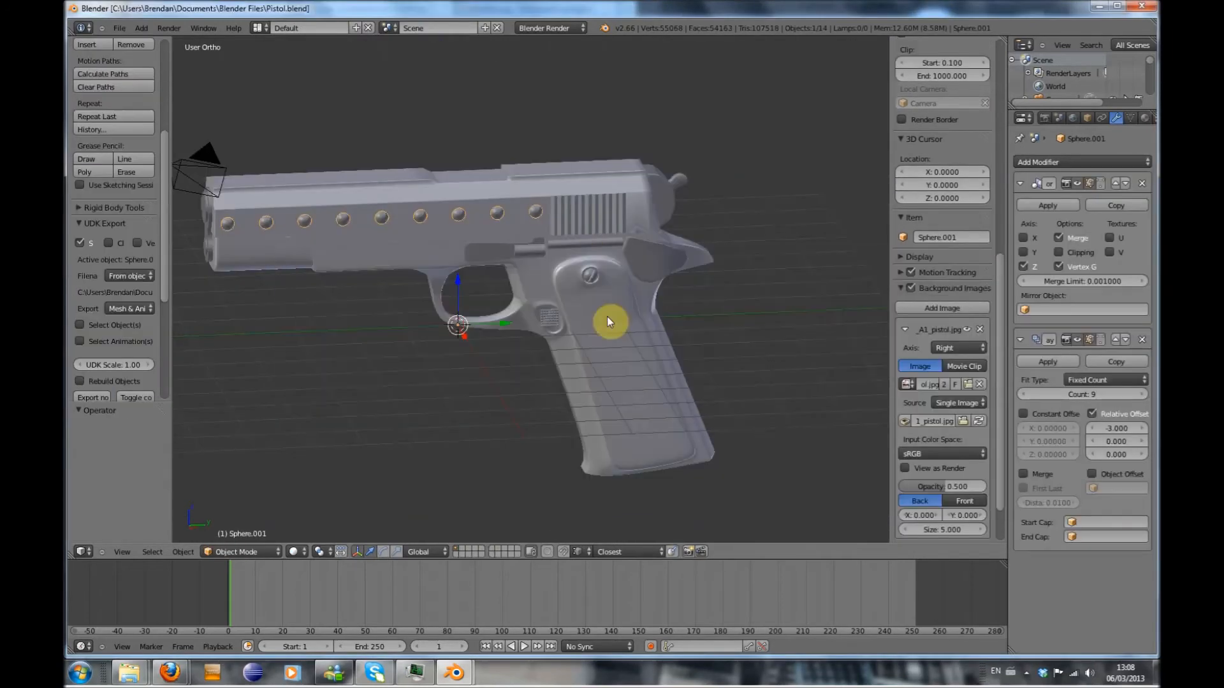
scroll(607, 317, up, 5)
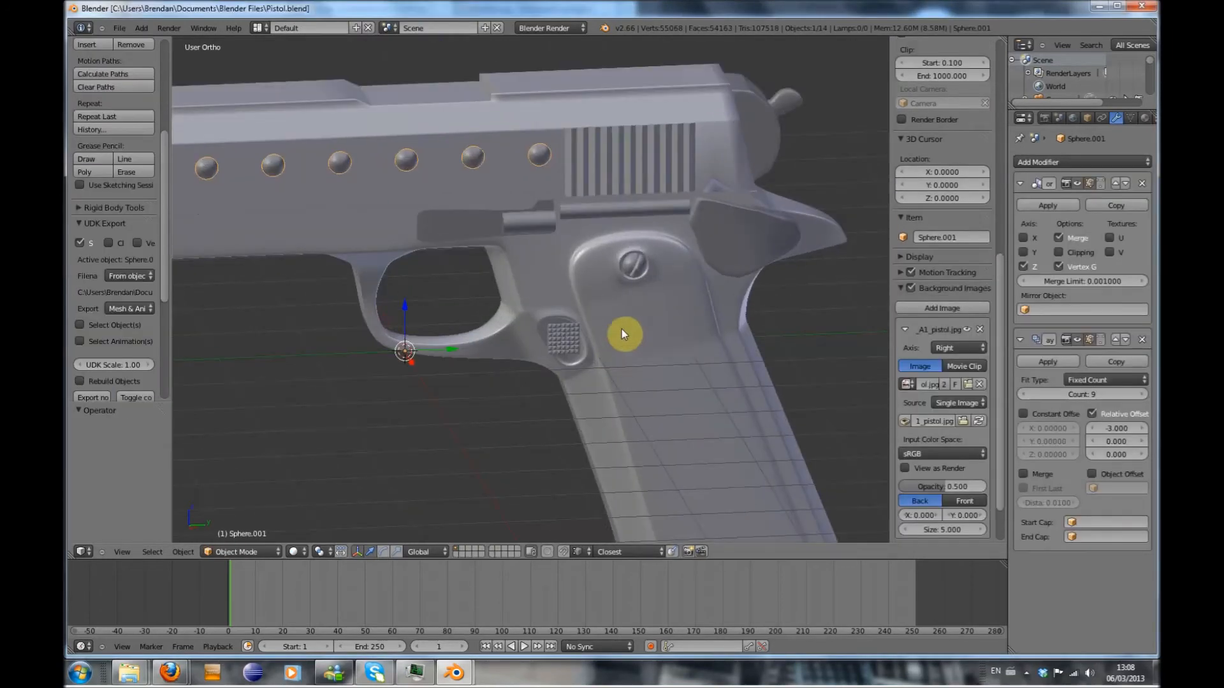
middle_drag(599, 330, 528, 334)
middle_drag(402, 322, 606, 312)
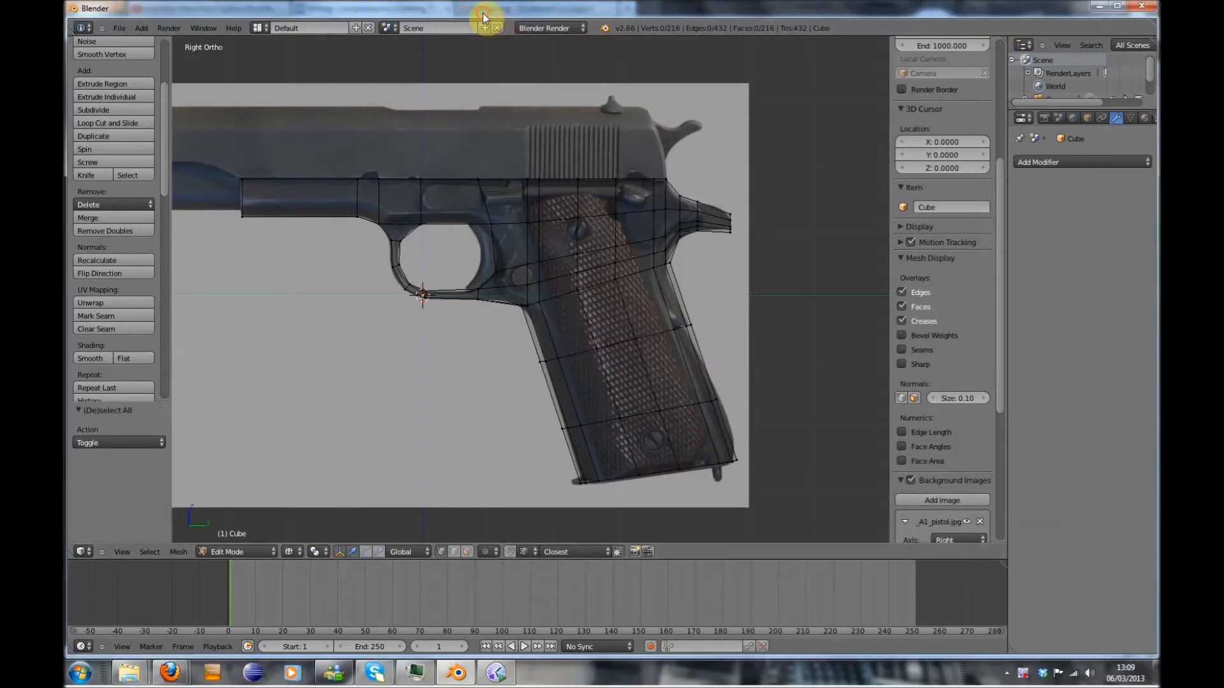
Return to the working pistol mesh and open the list of file commands
click(116, 29)
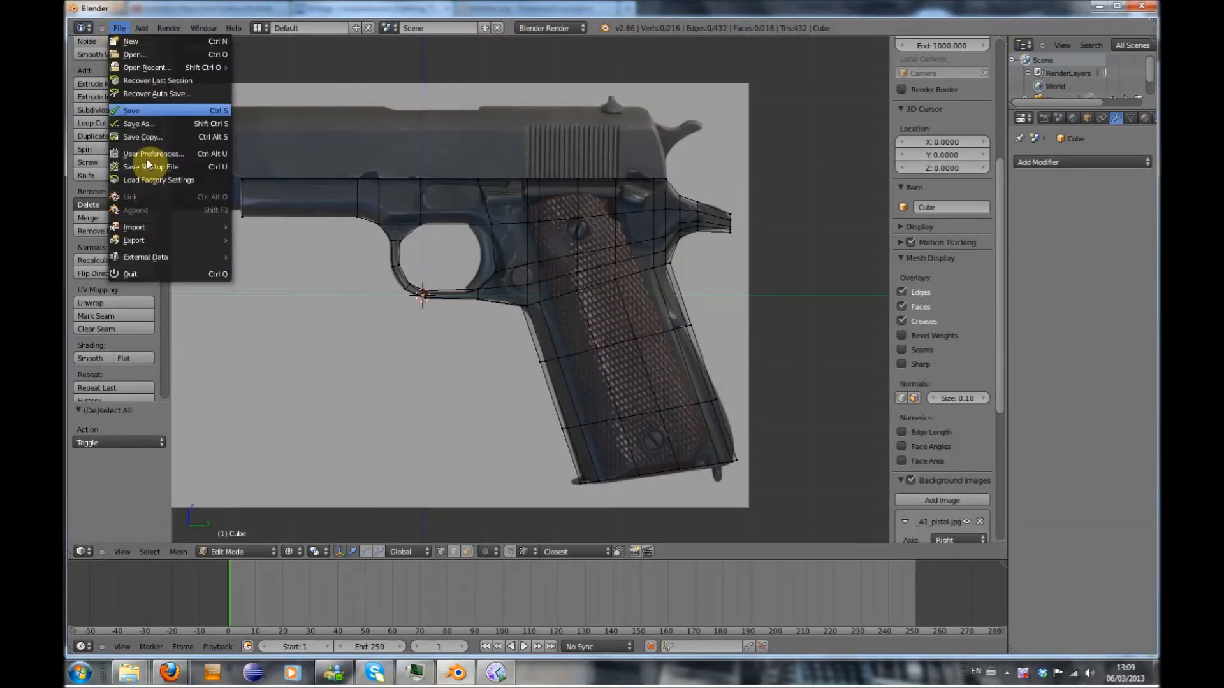
Save the project as a new file named "Pistol Tut" in the Blender Files folder
click(154, 125)
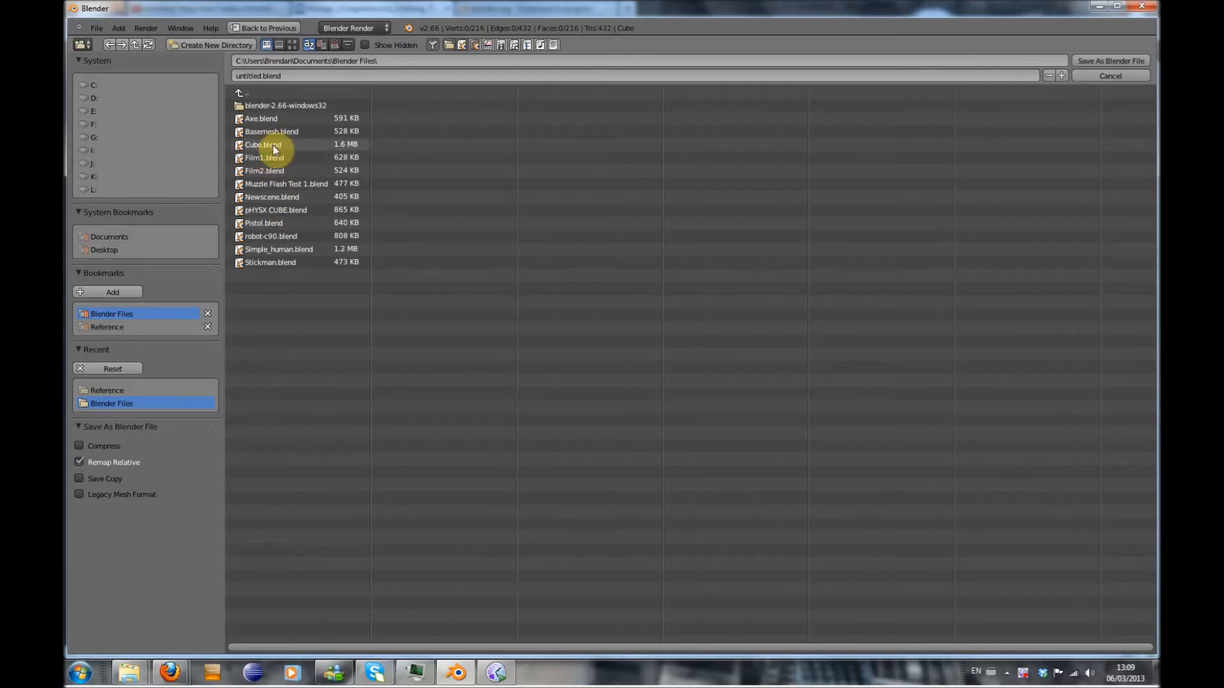
click(285, 77)
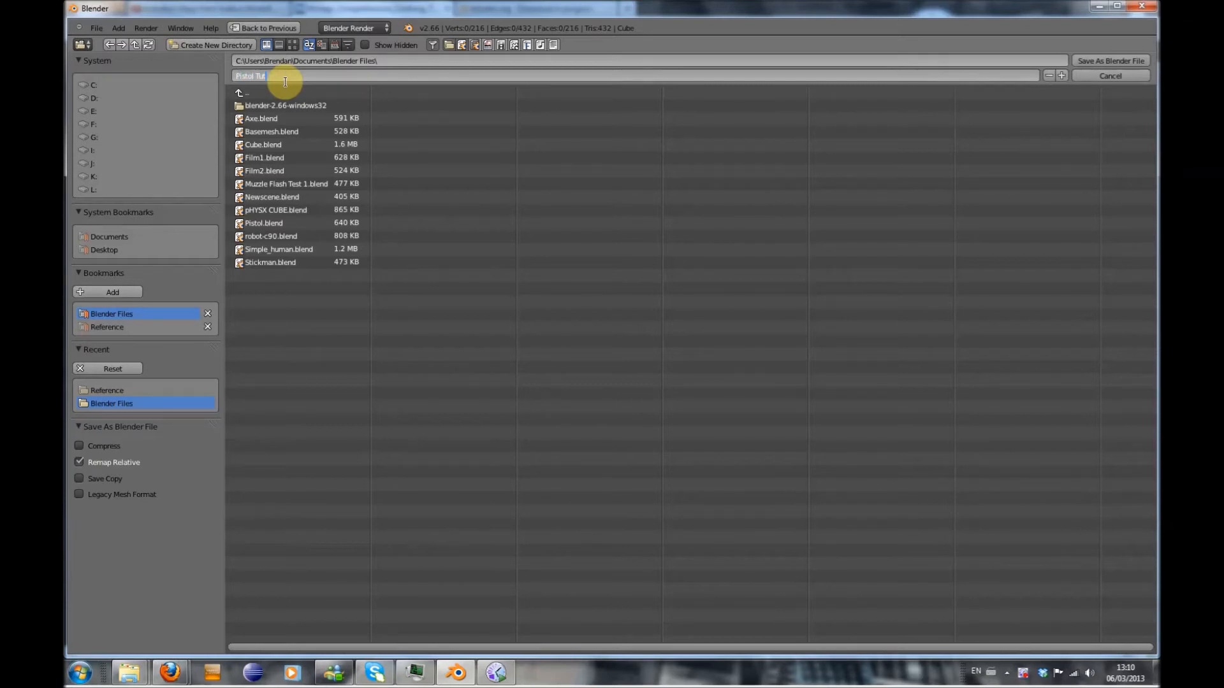
click(1098, 61)
Show the pistol mesh in solid shading in edit mode and toggle limiting the selection to visible geometry
key(Tab)
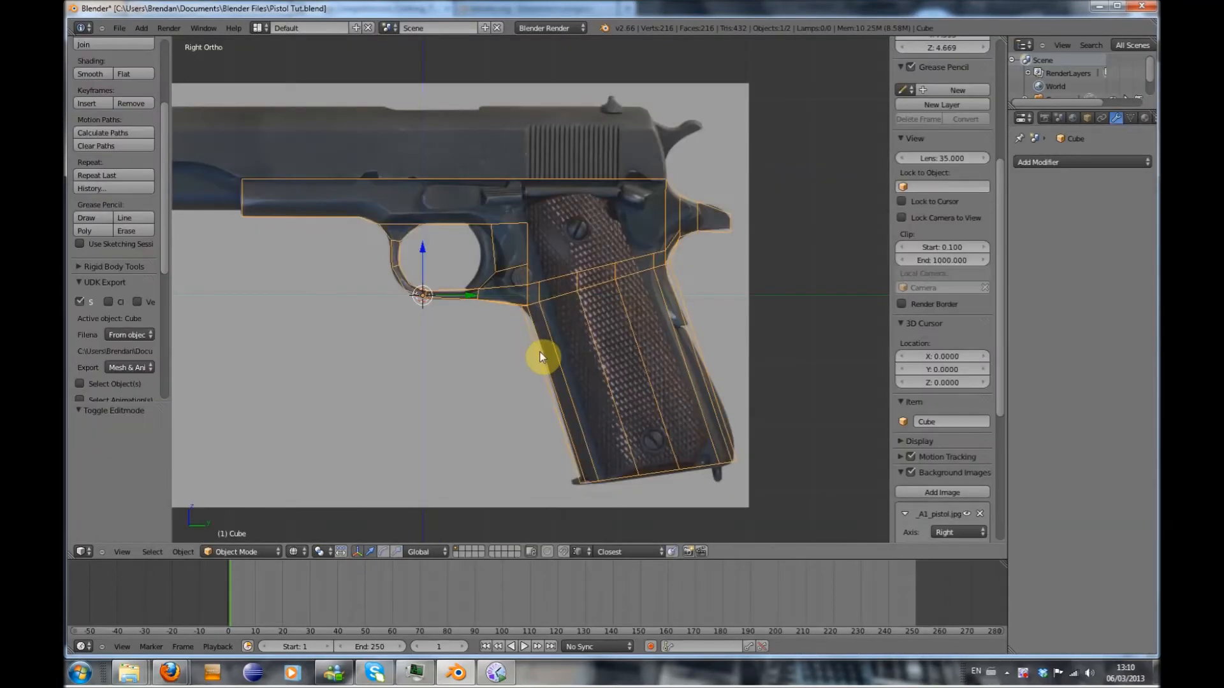
scroll(539, 348, up, 1)
key(Tab)
key(z)
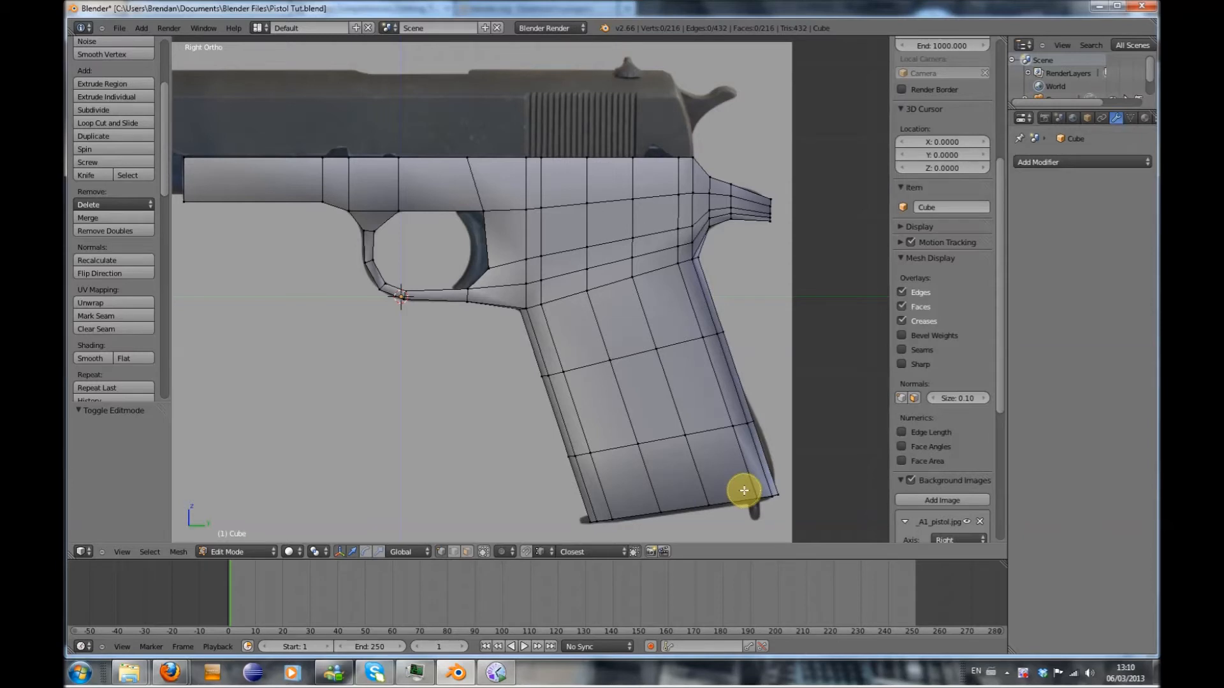
click(483, 553)
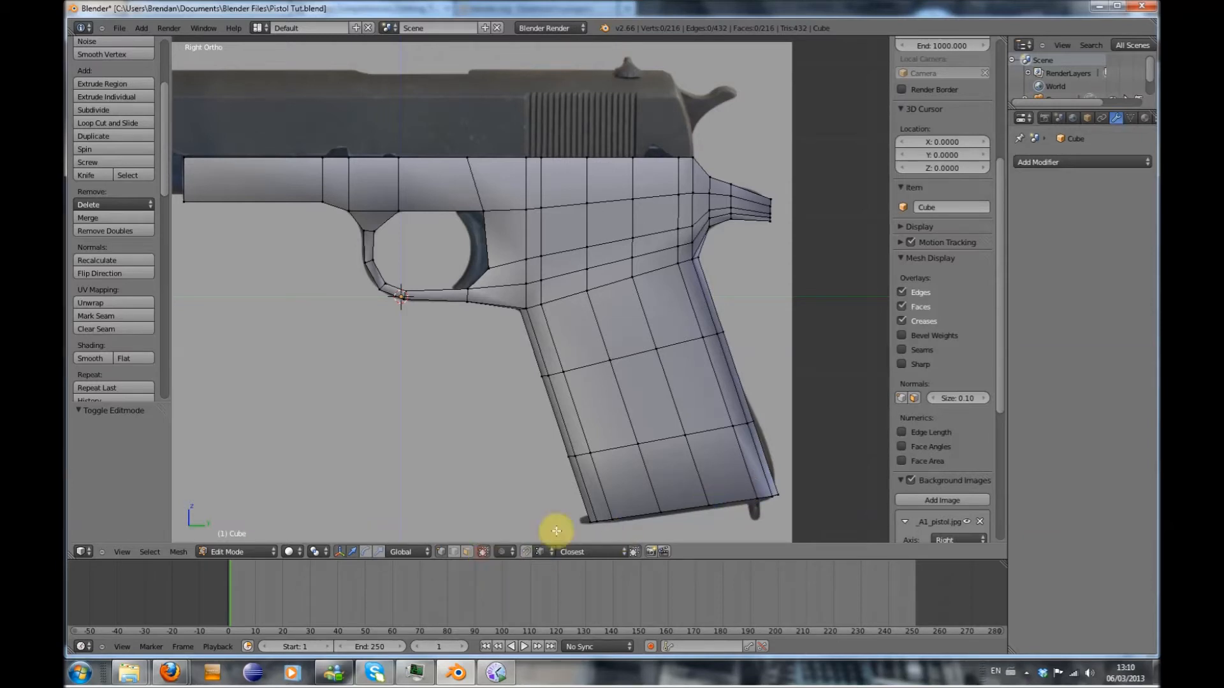
Circle-select all the grip panel faces on the visible side, leaving the narrow front and back strips unselected
key(c)
click(749, 498)
click(722, 430)
click(705, 498)
mouse_move(678, 433)
mouse_down()
mouse_move(661, 500)
mouse_move(622, 508)
mouse_move(607, 465)
mouse_move(623, 446)
mouse_up()
mouse_move(695, 349)
mouse_down()
mouse_move(562, 355)
mouse_move(548, 259)
mouse_move(664, 241)
mouse_move(664, 260)
mouse_move(581, 289)
mouse_up()
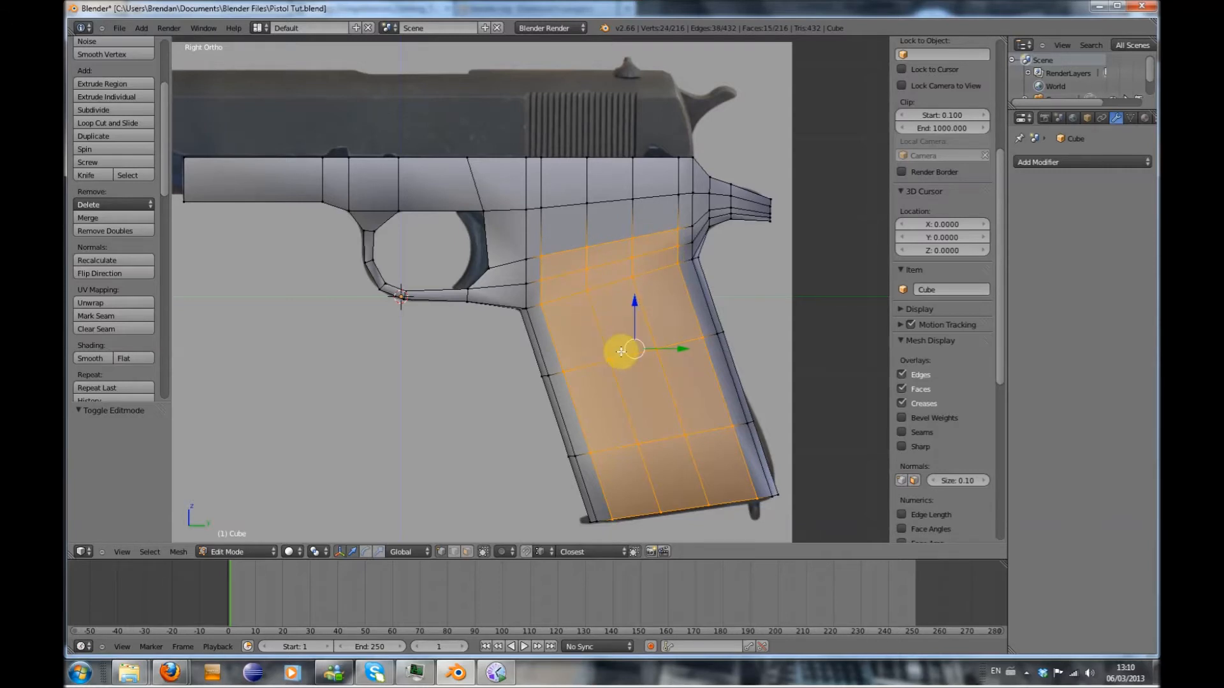
Try to extrude the selected grip panel faces outward by about 1.15 units
key(e)
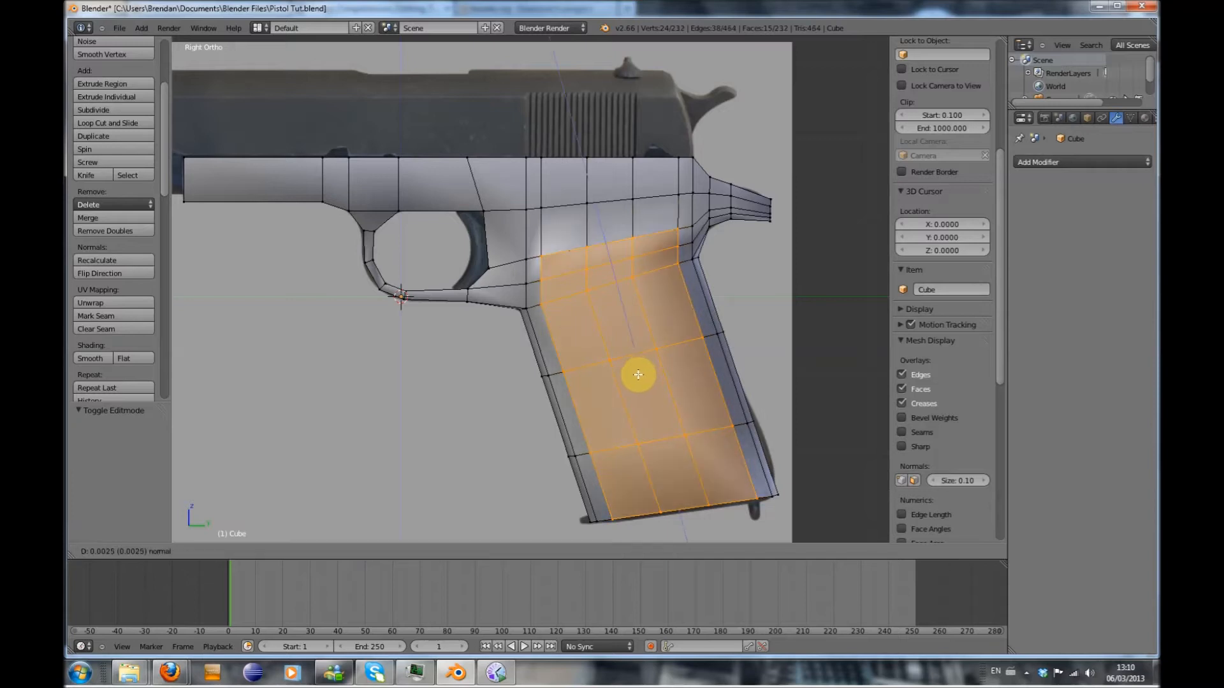
click(633, 415)
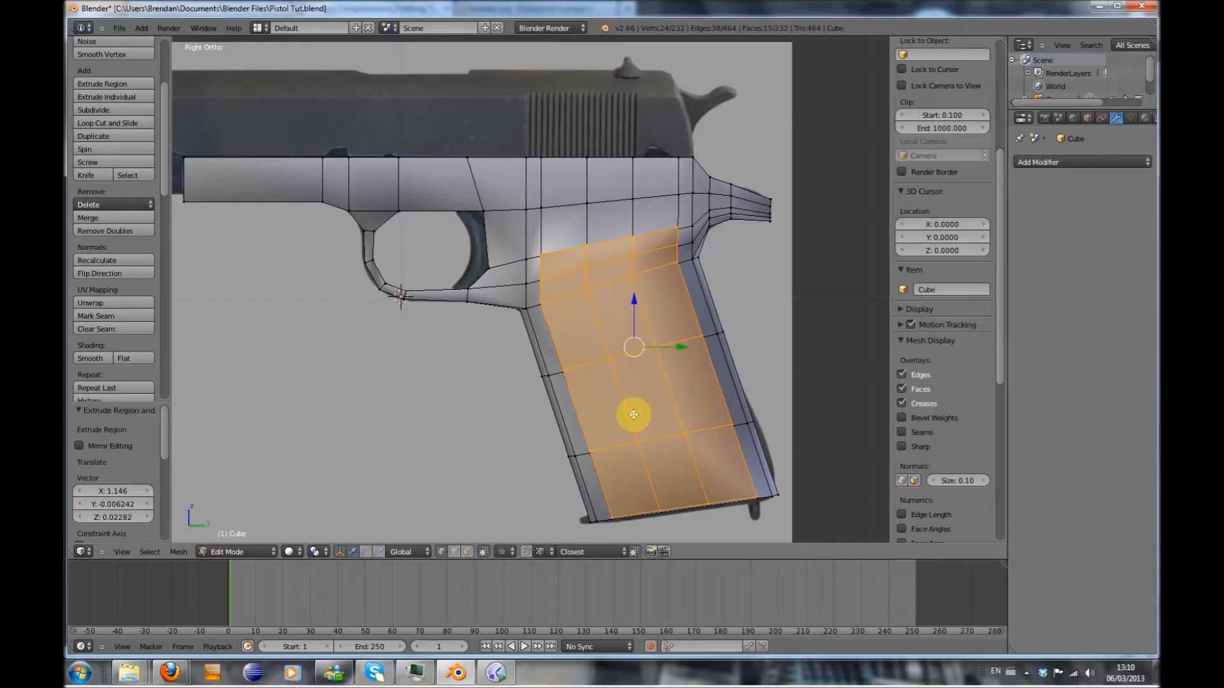
key(KP_1)
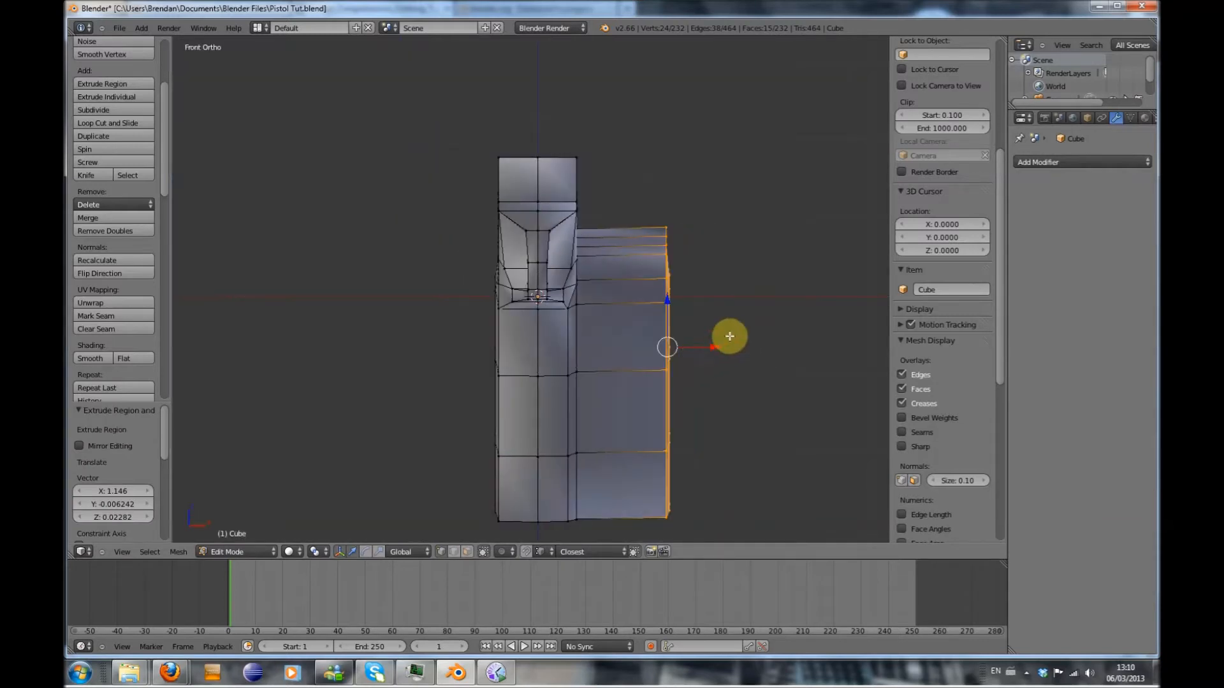
key(ctrl+z)
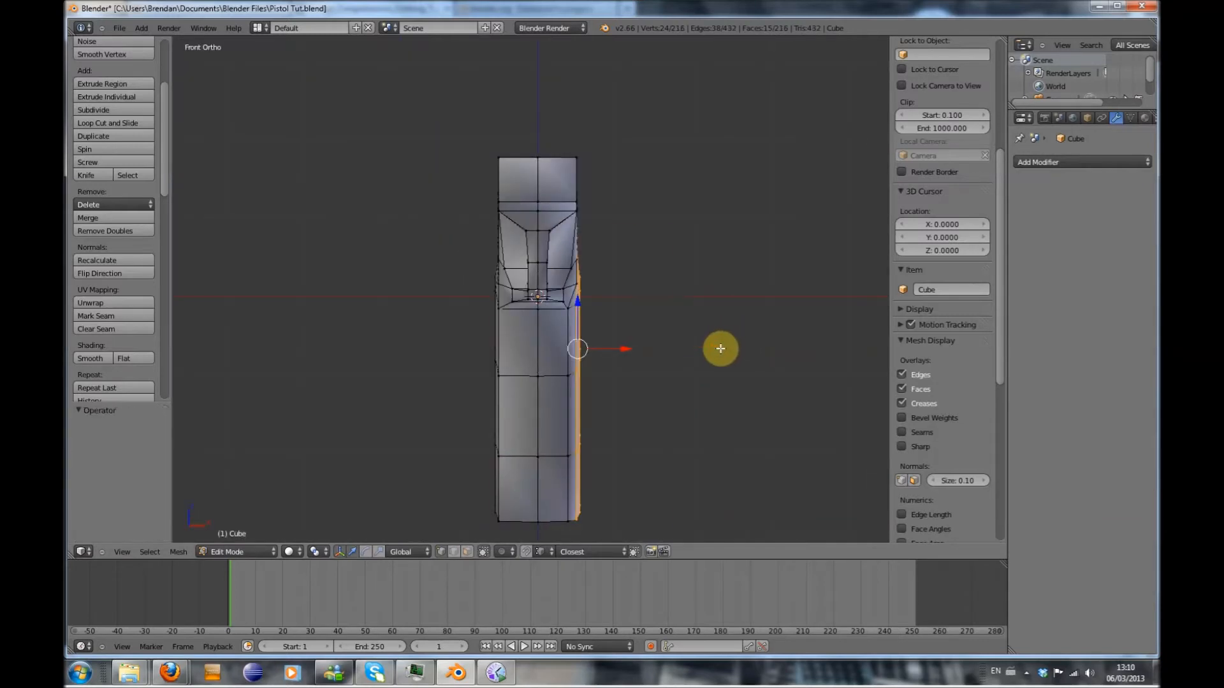
Try to extrude the grip panel faces outward by about 0.09 units and scale them to 0.93
key(e)
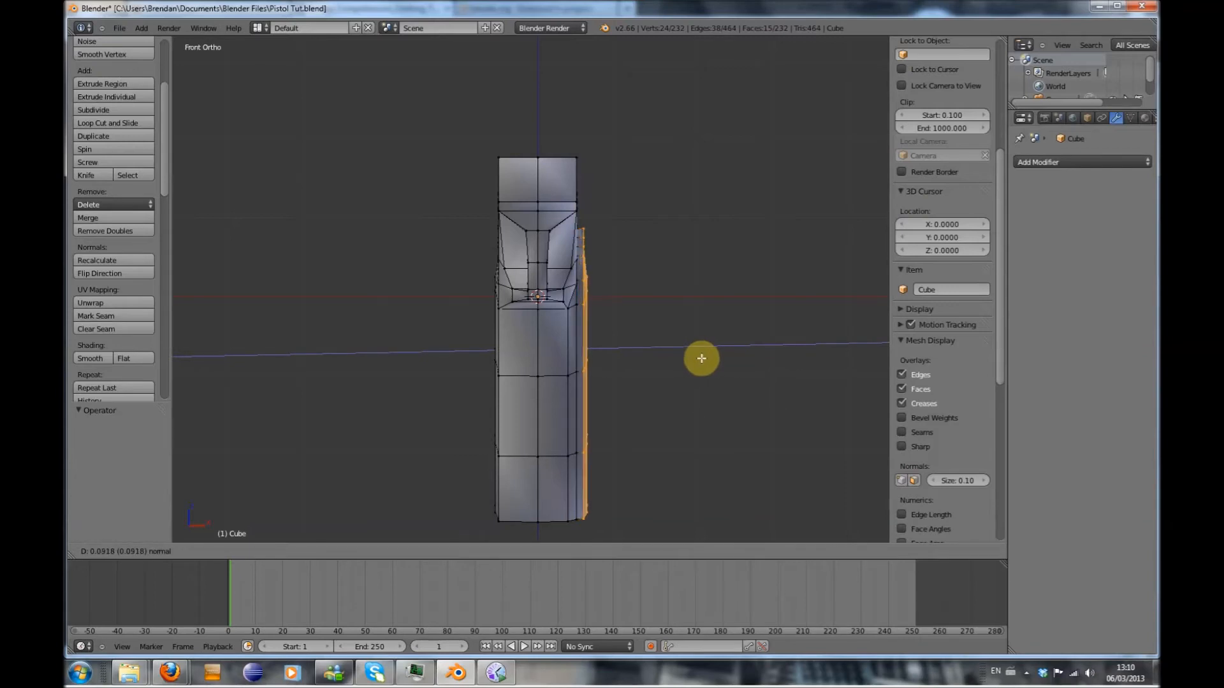
click(701, 358)
key(KP_3)
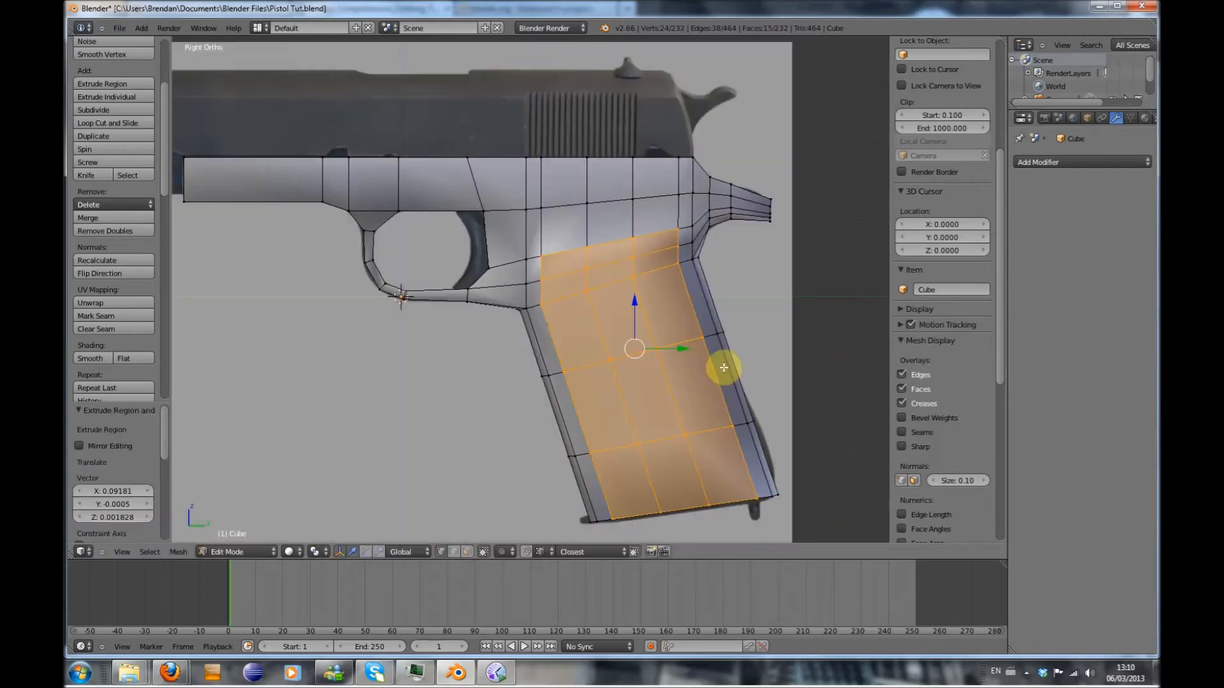
key(s)
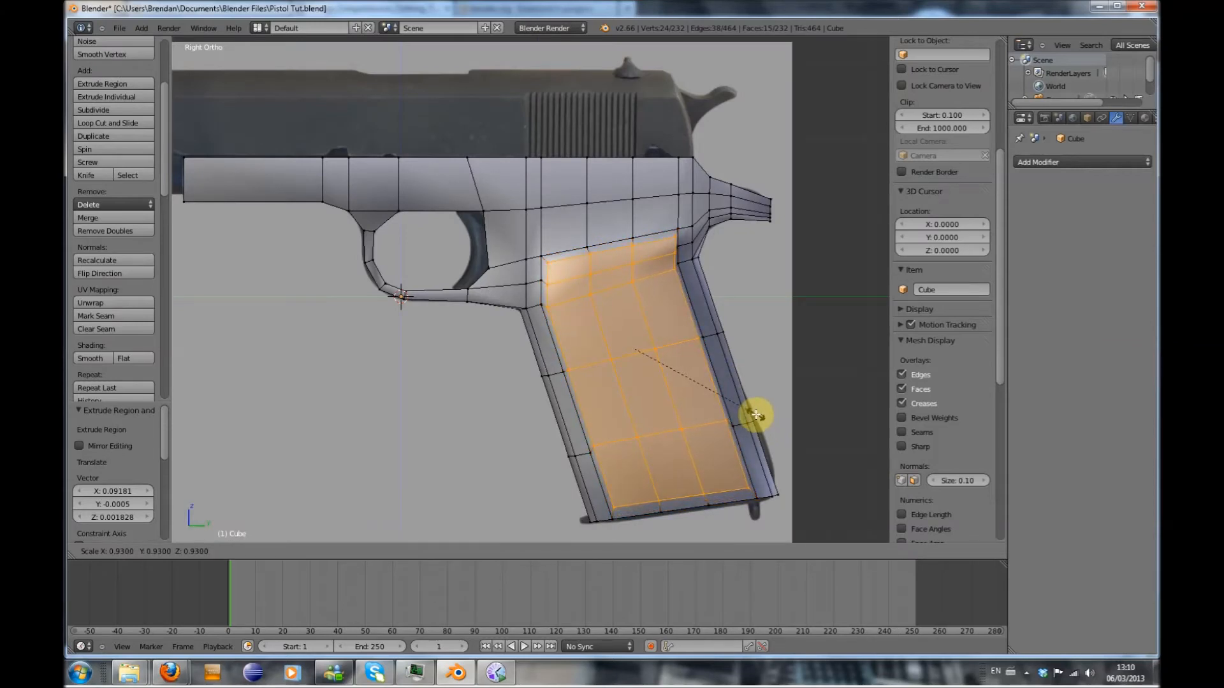
click(757, 415)
key(ctrl+z)
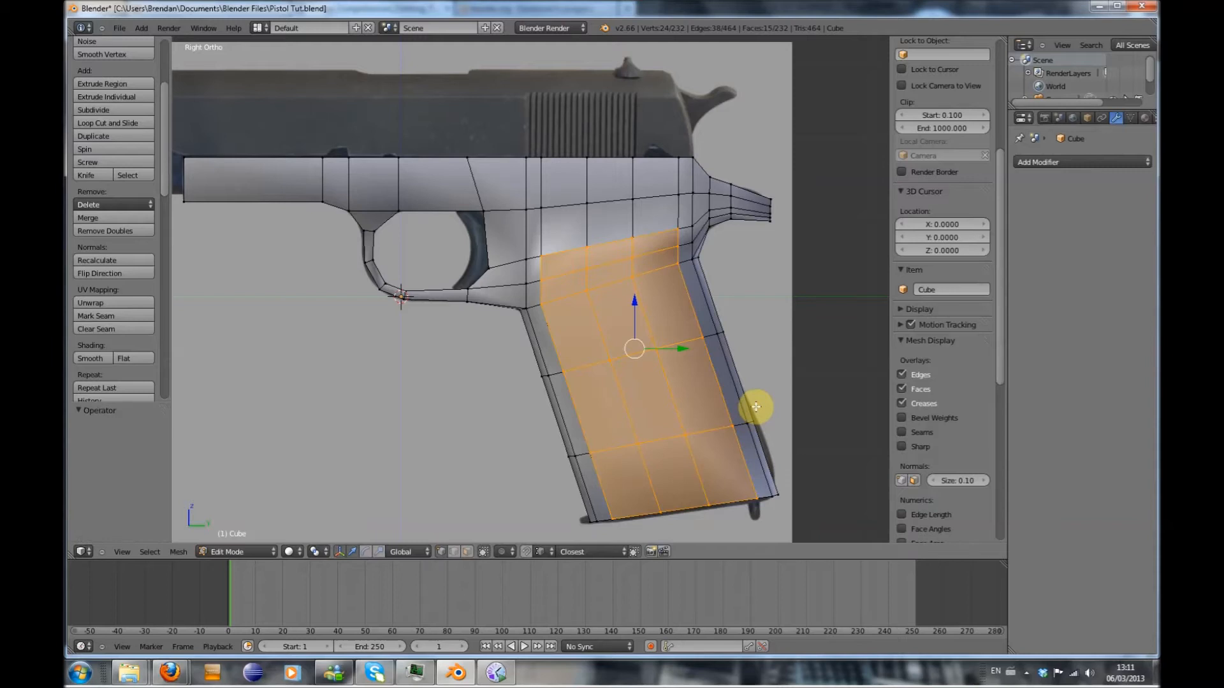
key(ctrl+z)
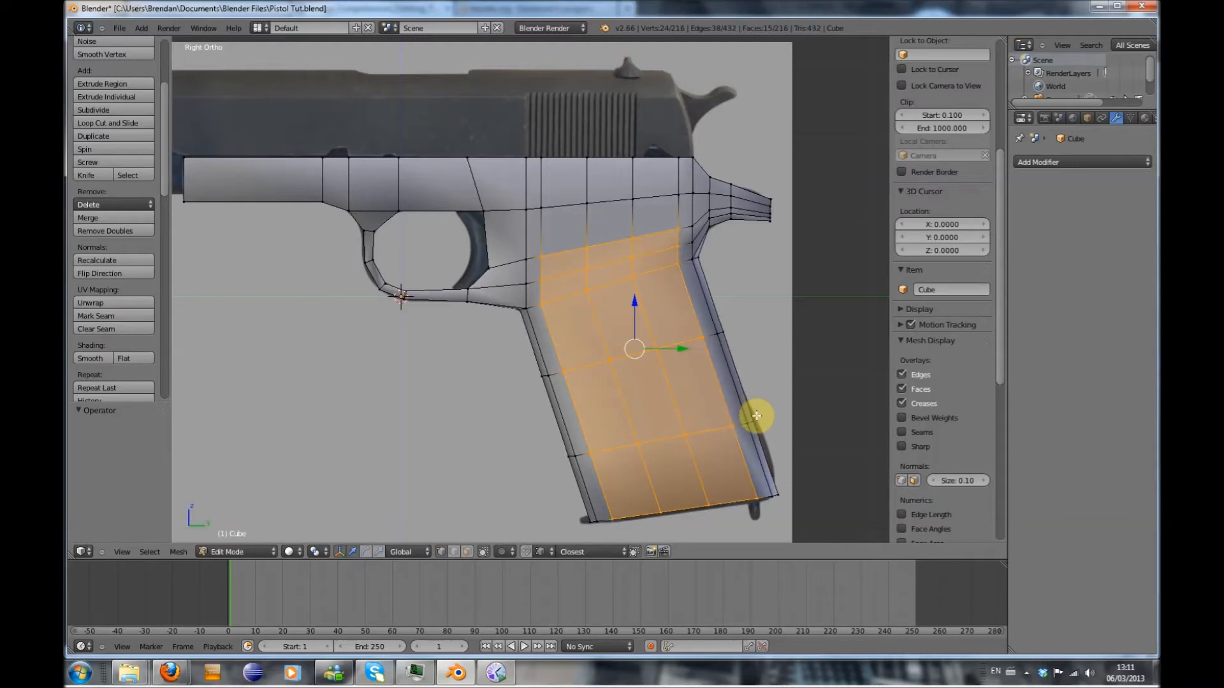
Inset the grip panel faces with a thickness of about 0.055 and disable Select Outer to select the inner faces
key(i)
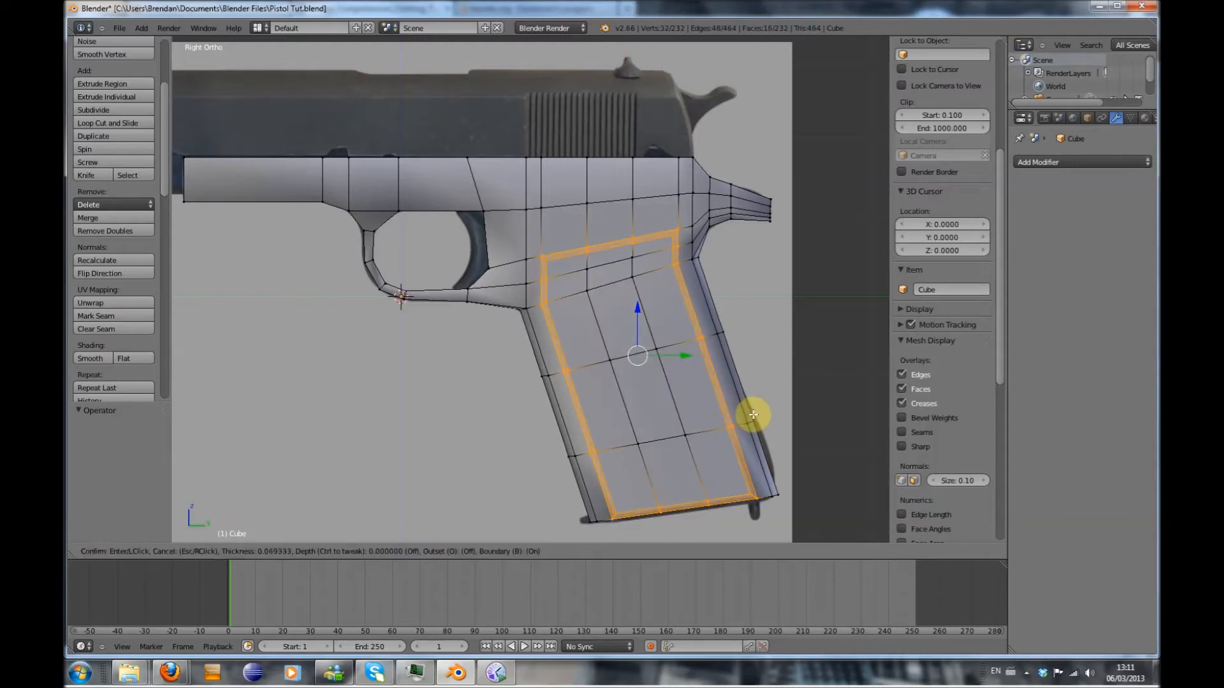
click(753, 415)
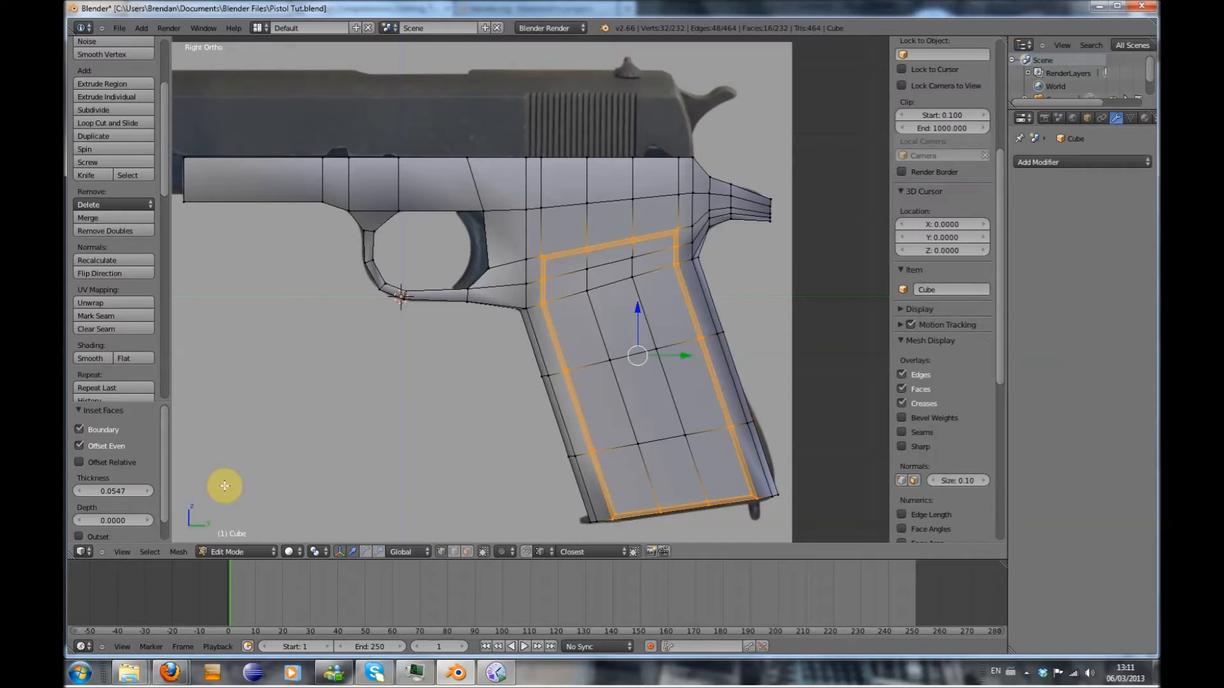
scroll(160, 510, down, 2)
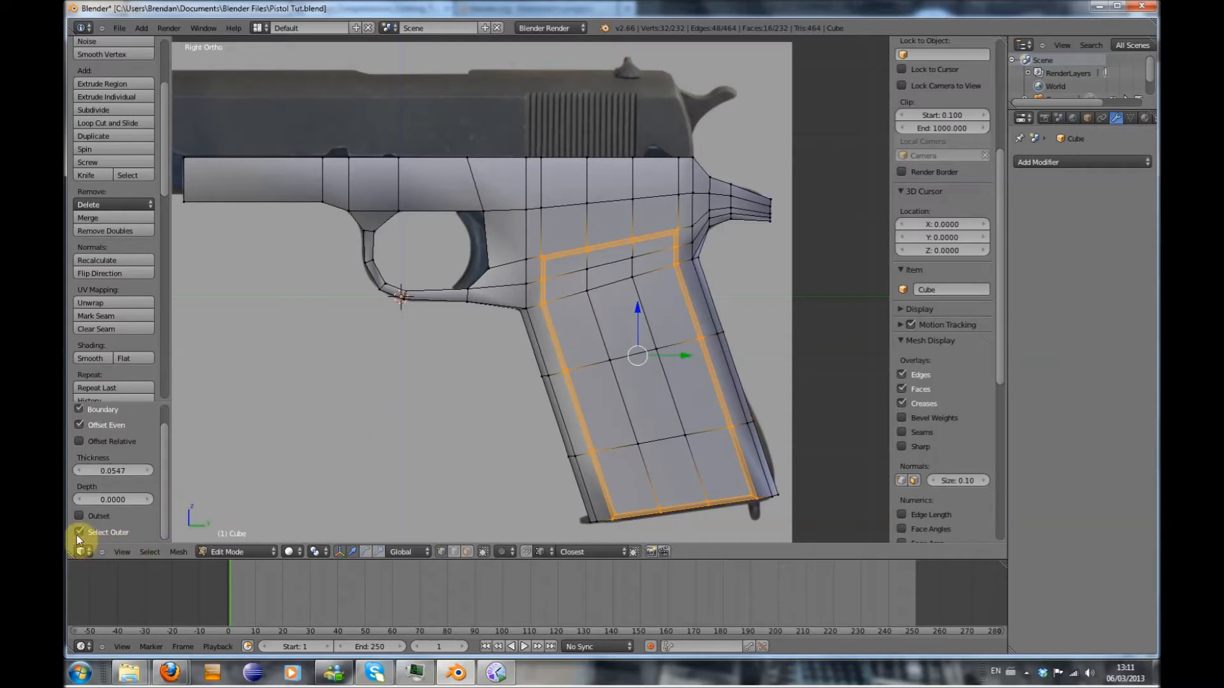
click(78, 532)
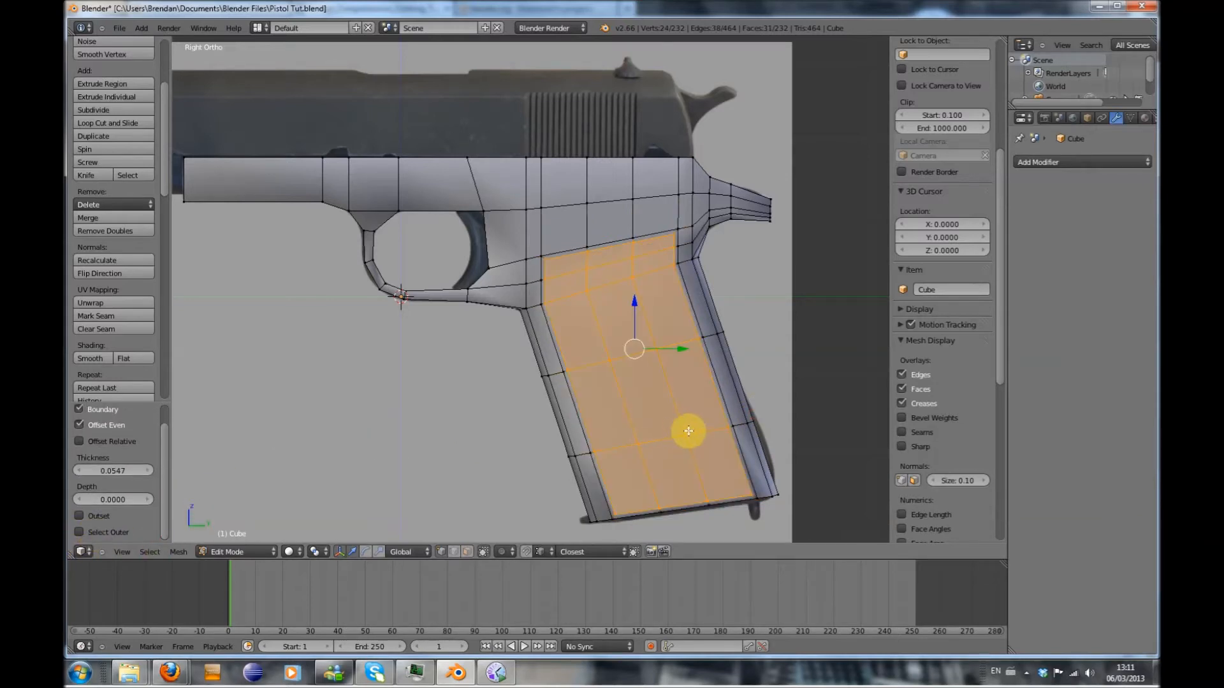
Move the inner grip panel faces about 0.05 units outward along X and smooth their vertices
key(KP_1)
drag(623, 350, 630, 353)
key(KP_3)
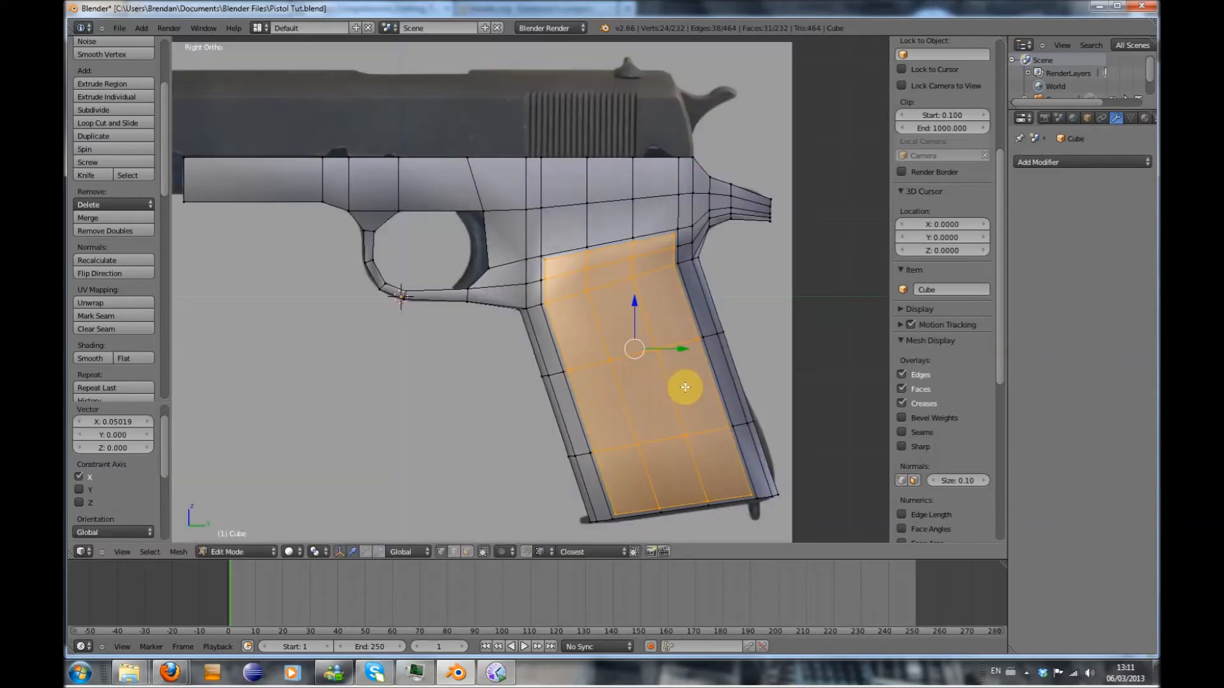
key(w)
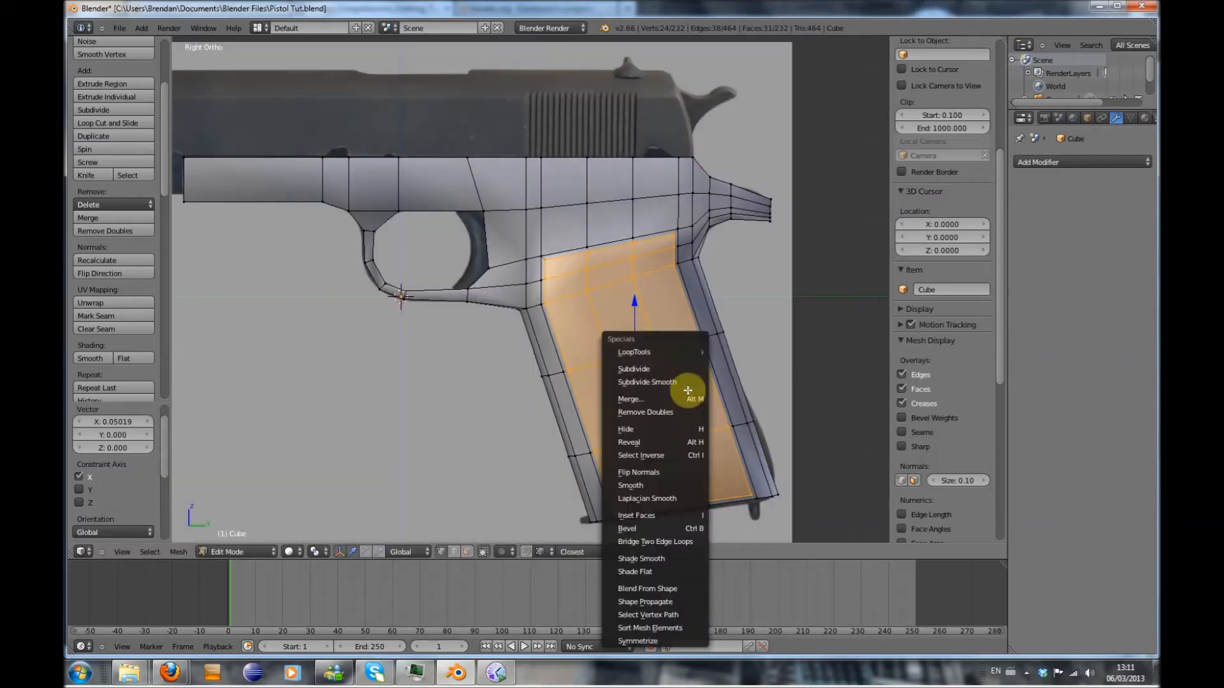
click(648, 483)
Push the smoothed grip panel faces outward along X by another 0.053 units or so
middle_drag(670, 456, 552, 452)
key(g)
key(x)
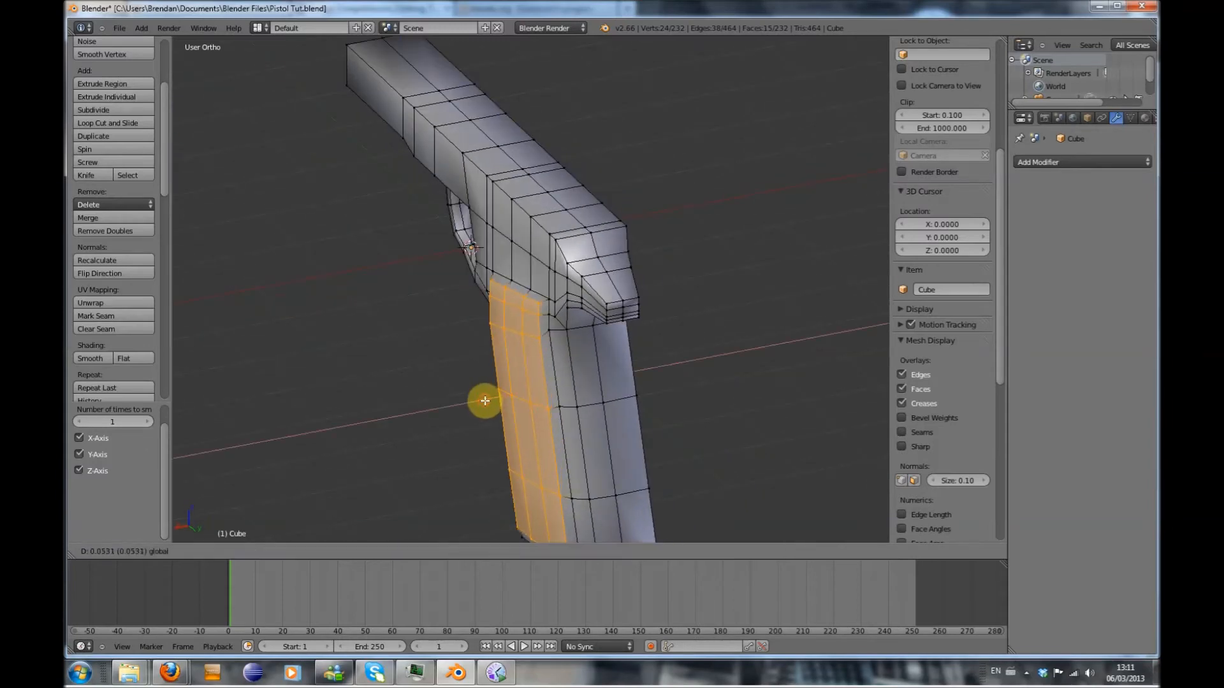
click(485, 401)
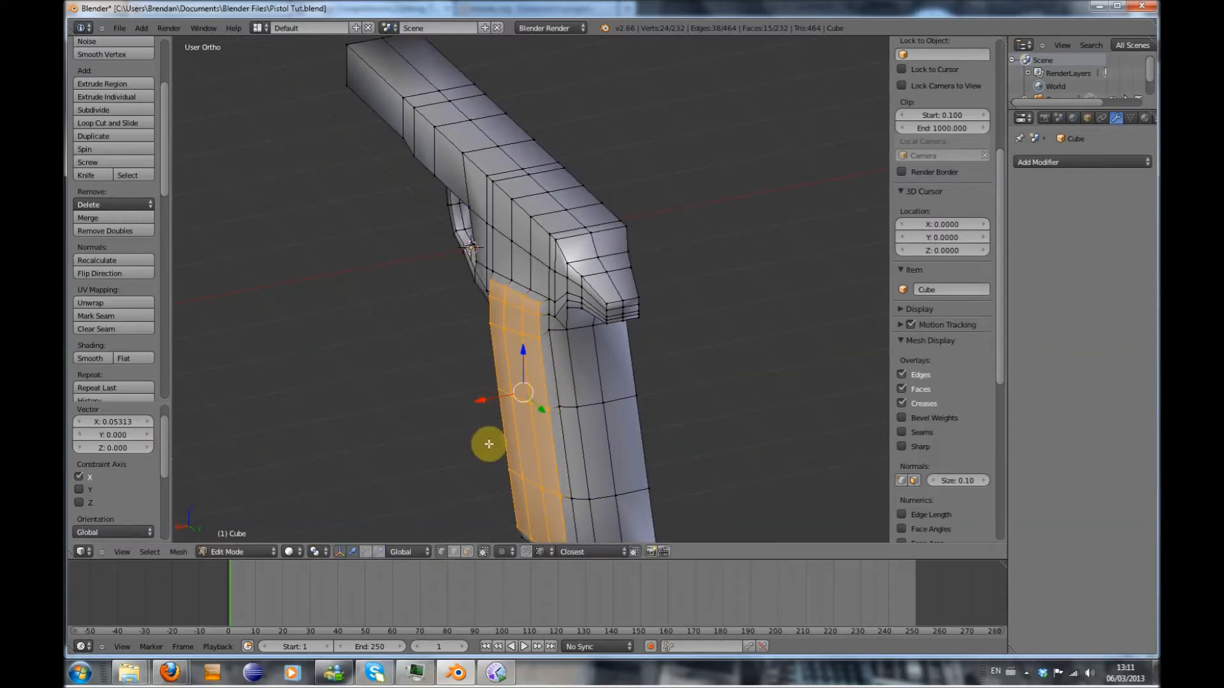
Try to add a horizontal loop cut around the middle of the grip
key(Tab)
middle_drag(487, 443, 579, 346)
key(Tab)
key(a)
key(ctrl+r)
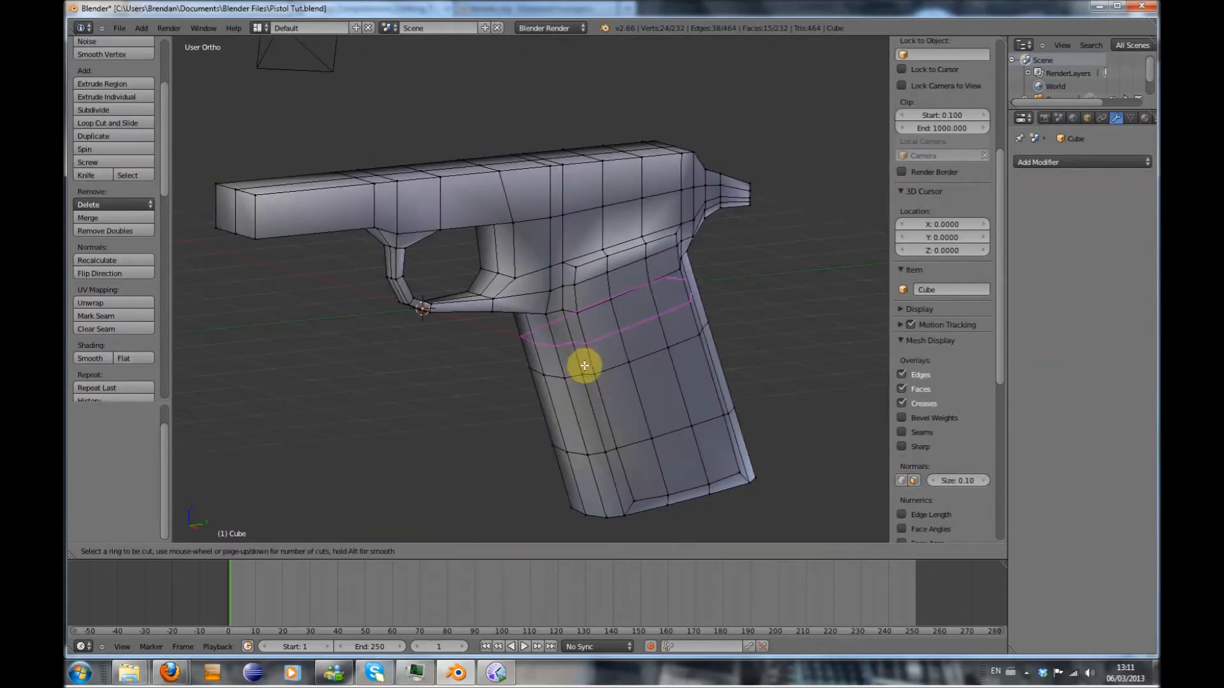
click(589, 378)
click(590, 379)
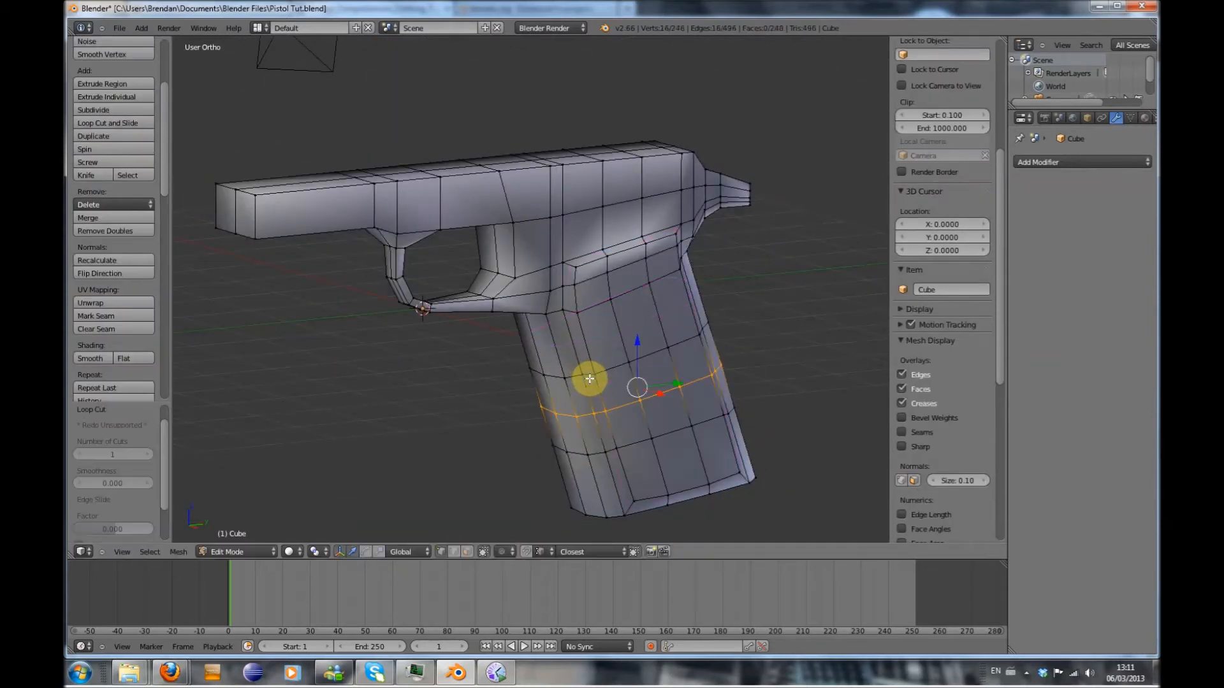
key(ctrl+z)
key(ctrl+z)
Clear the selection and add a centred loop cut along the inset border around the grip panel
key(a)
key(ctrl+r)
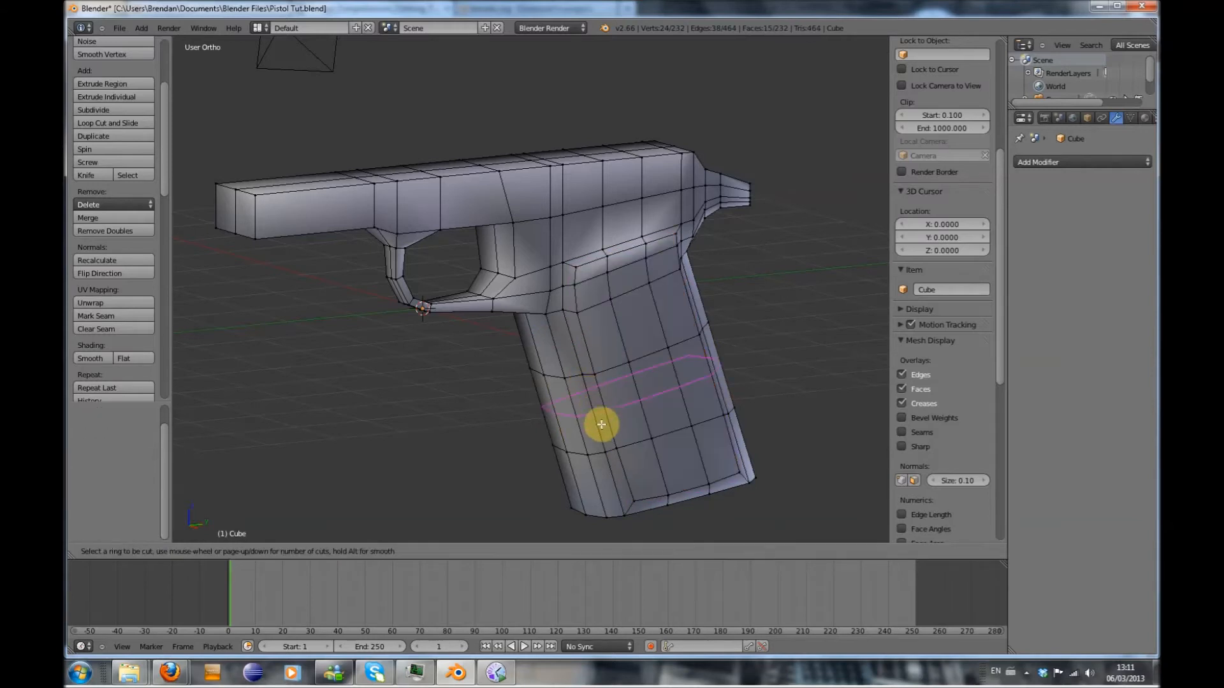
click(611, 449)
click(611, 449)
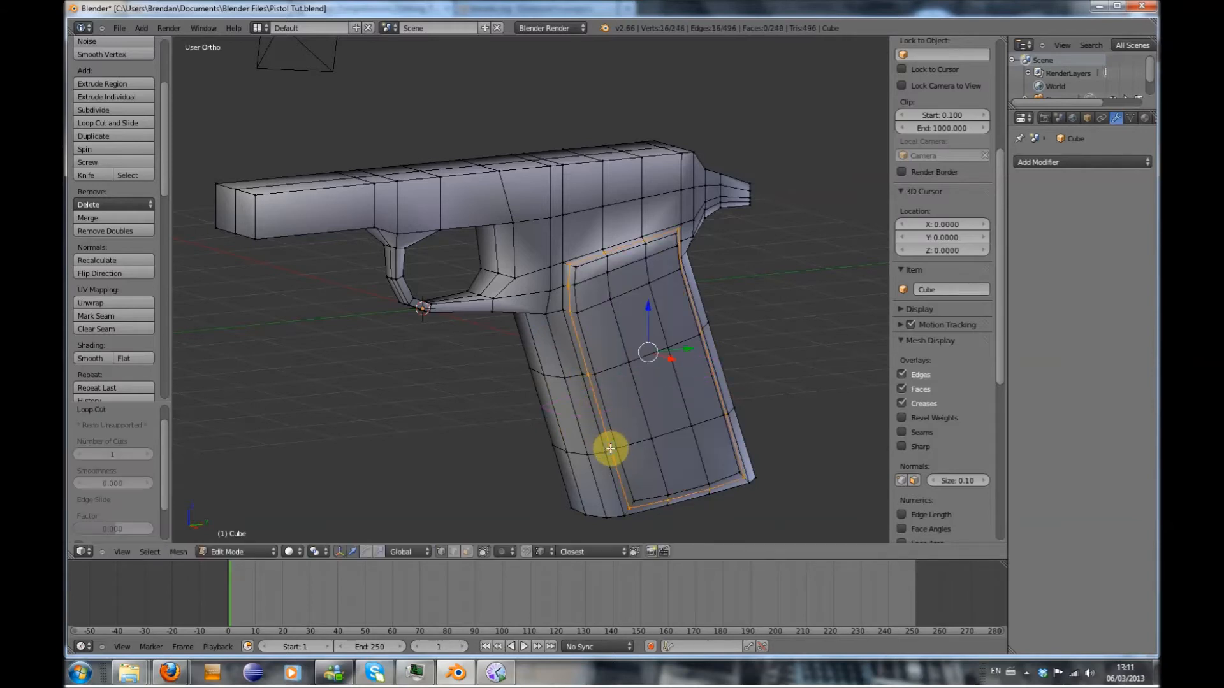
Try a level 2 Subdivision Surface on the pistol frame in object mode
key(Tab)
middle_drag(611, 450, 593, 432)
key(ctrl+2)
key(ctrl+z)
key(Tab)
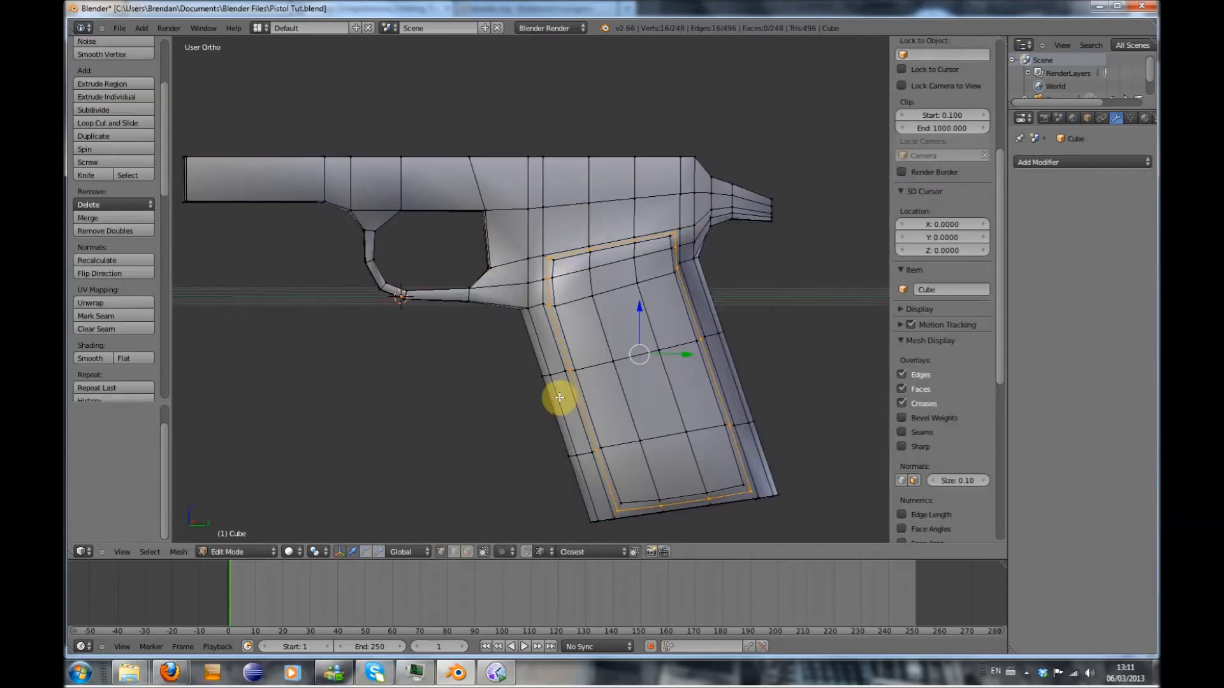
Examine the grip from the front, and compare the frame with the slide and barrel in the side reference image
scroll(548, 402, up, 2)
key(KP_1)
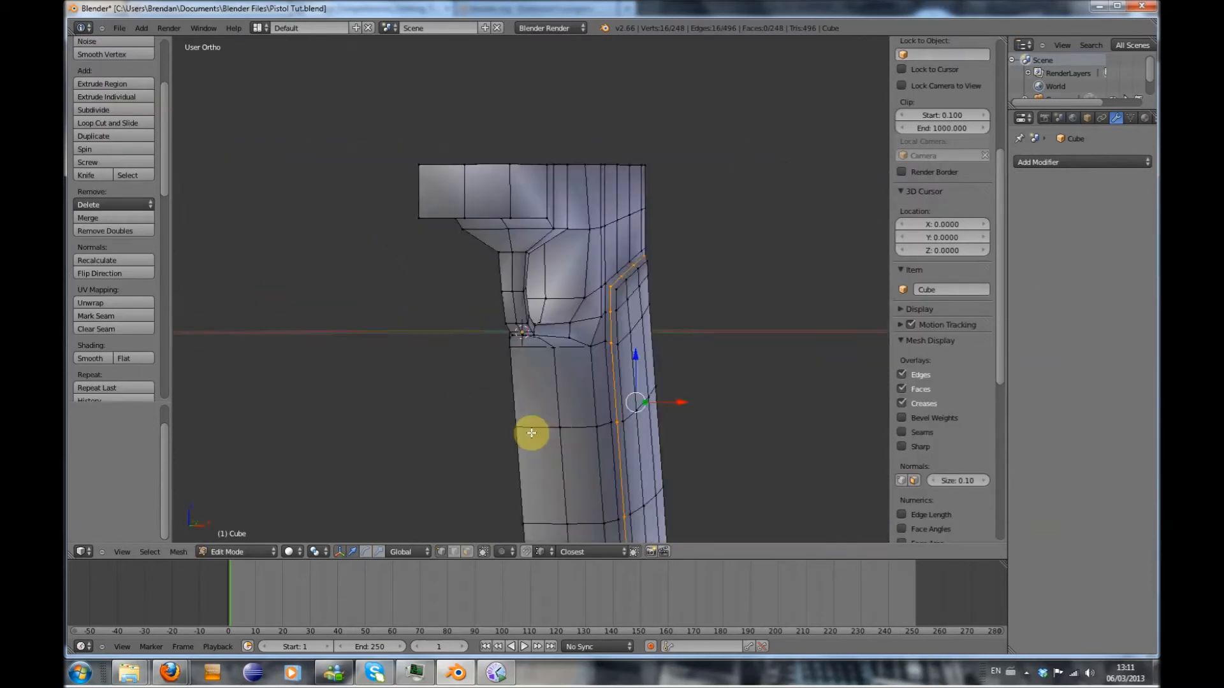
key(KP_3)
shift+middle_drag(432, 375, 431, 448)
shift+middle_drag(328, 388, 440, 405)
shift+middle_drag(366, 405, 391, 414)
scroll(391, 414, down, 2)
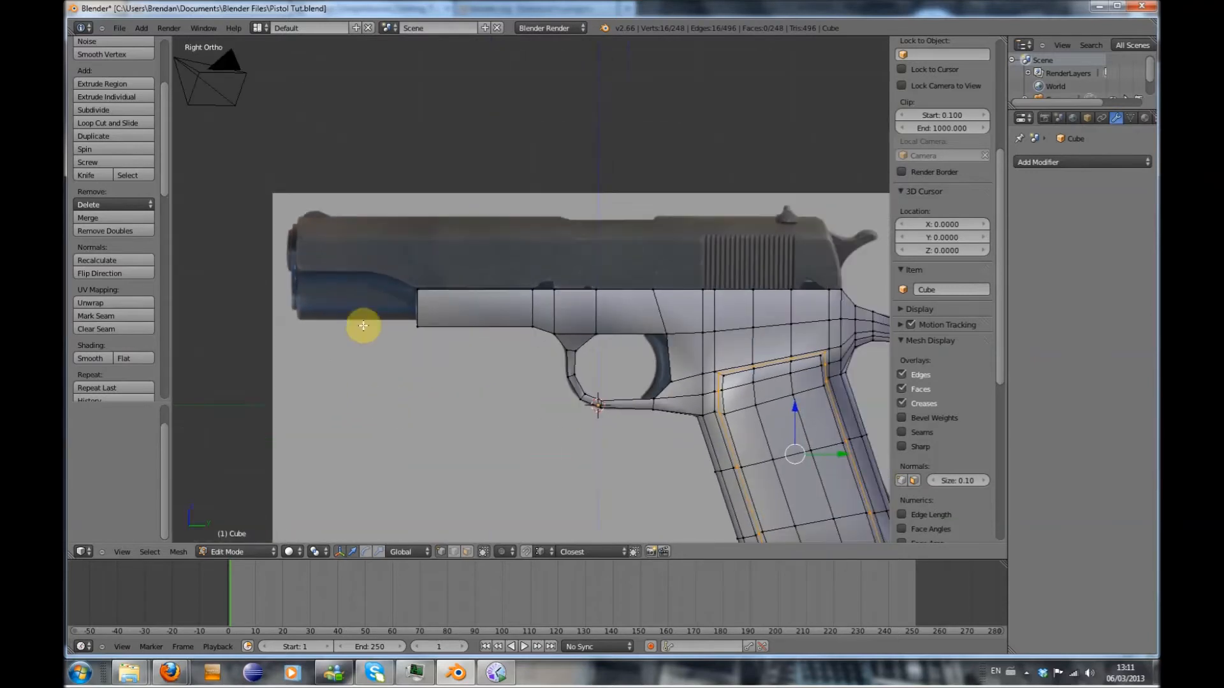
shift+middle_drag(315, 349, 408, 377)
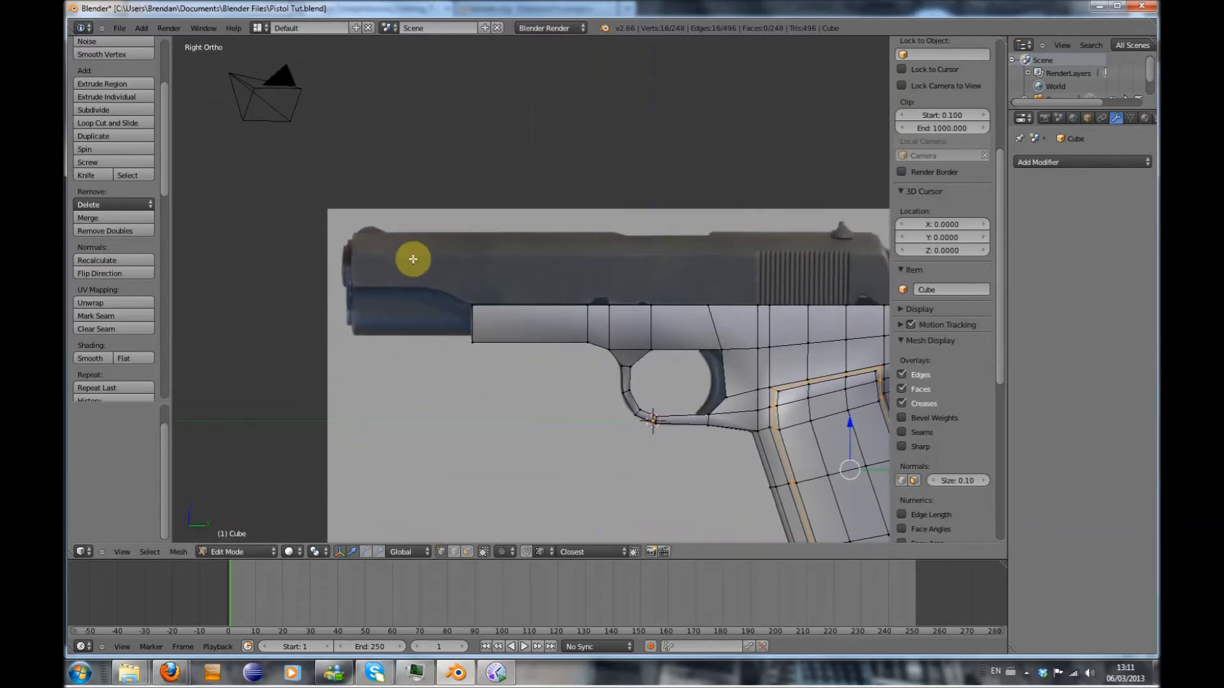
shift+middle_drag(518, 309, 441, 363)
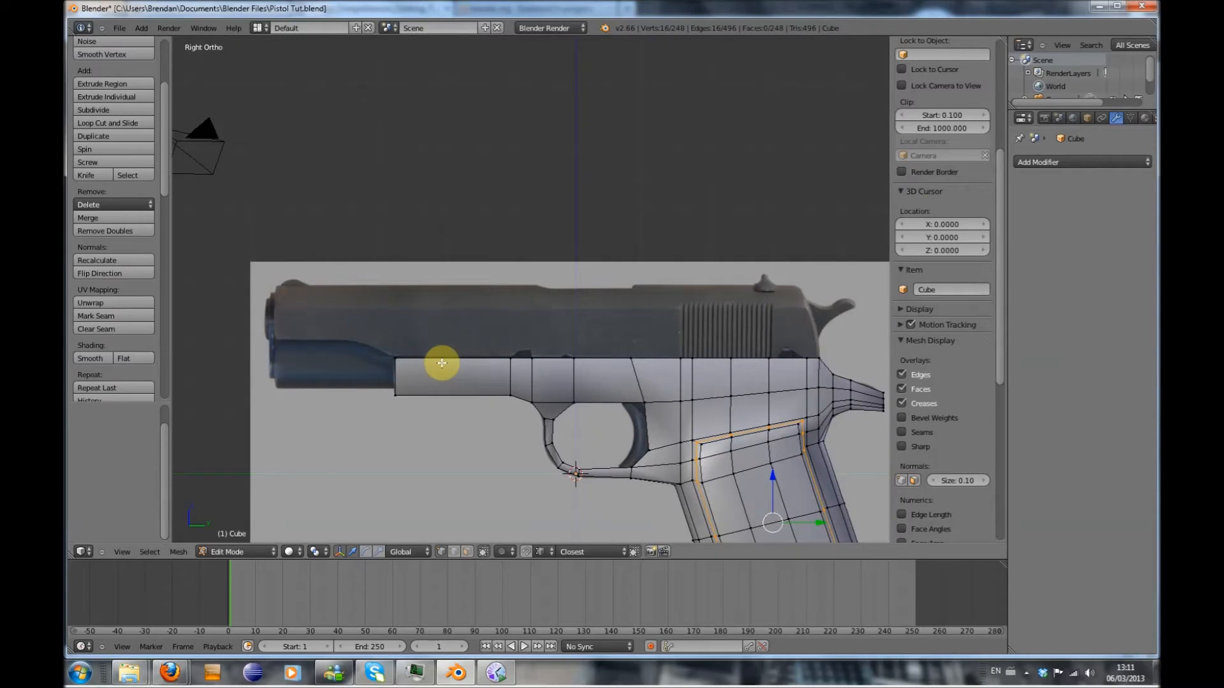
Try adding a separate cube mesh in object mode, delete it, and reselect the pistol frame
key(Tab)
key(shift+a)
mouse_move(446, 364)
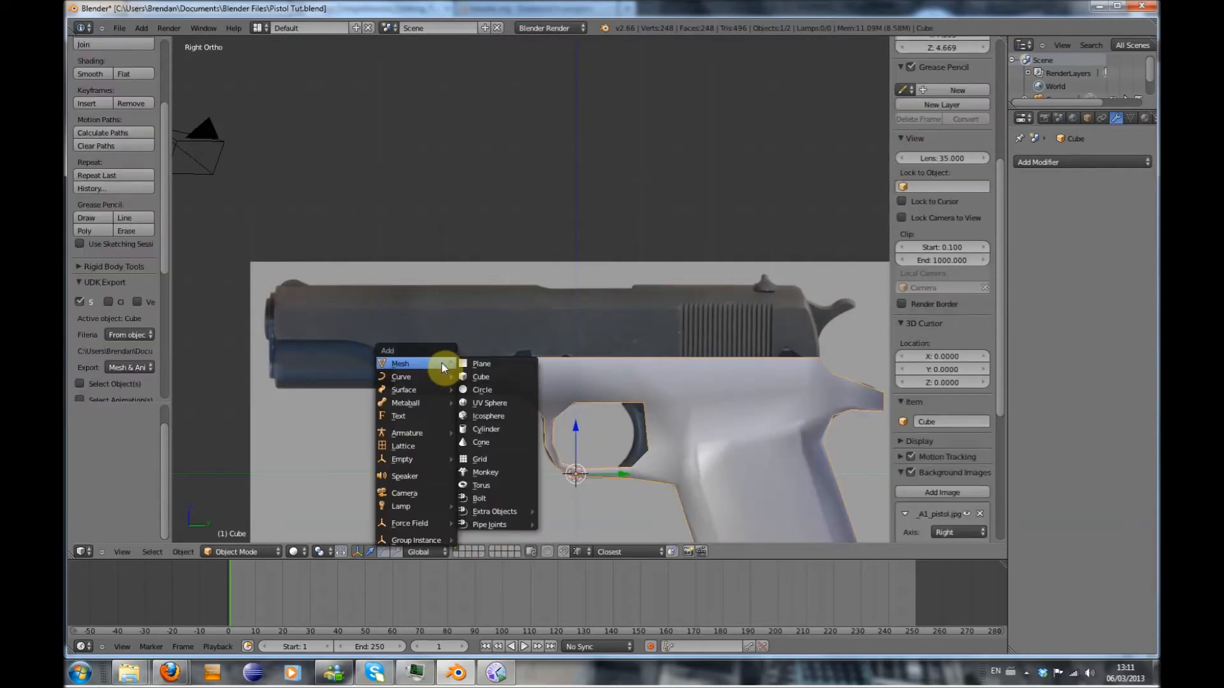
click(488, 377)
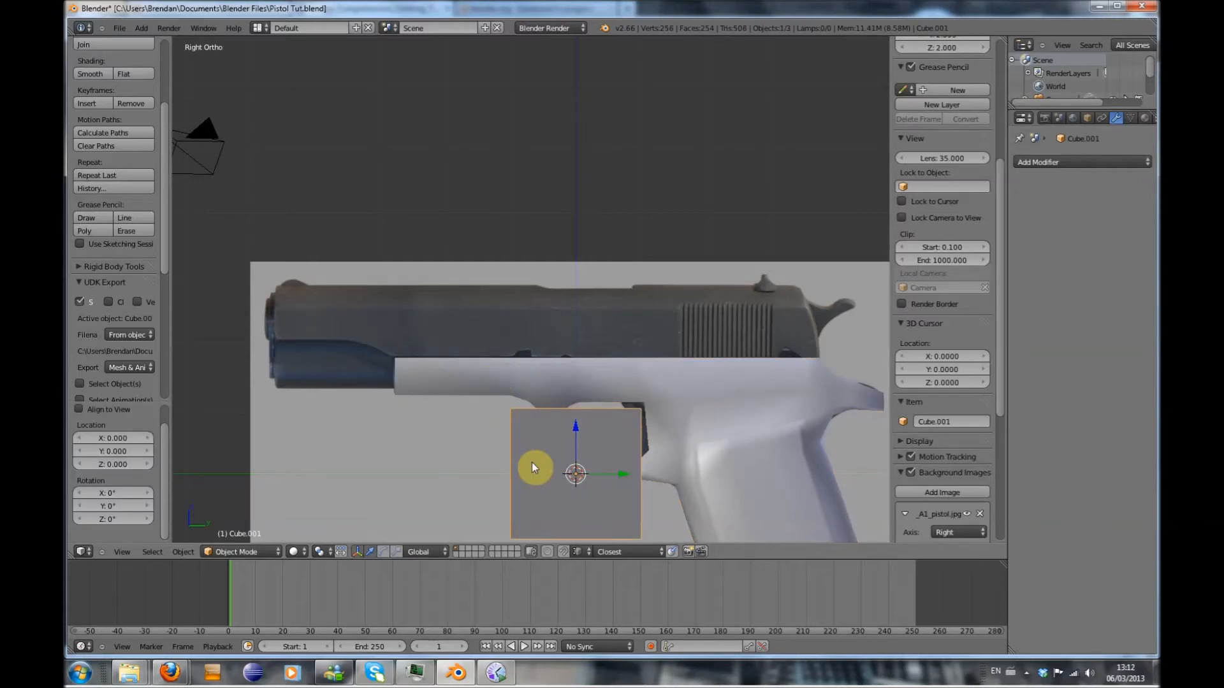
key(Delete)
right_click(572, 374)
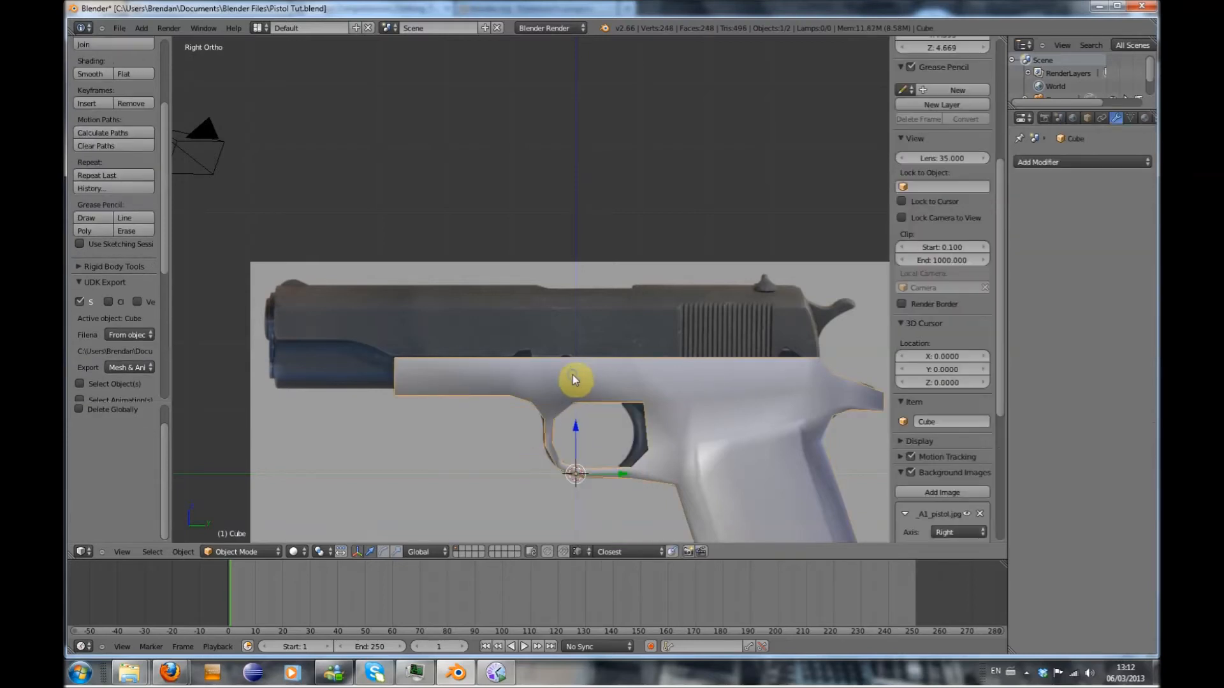
Duplicate the faces along the top of the pistol frame in place and separate them into their own object
key(Tab)
middle_drag(564, 383, 568, 421)
key(a)
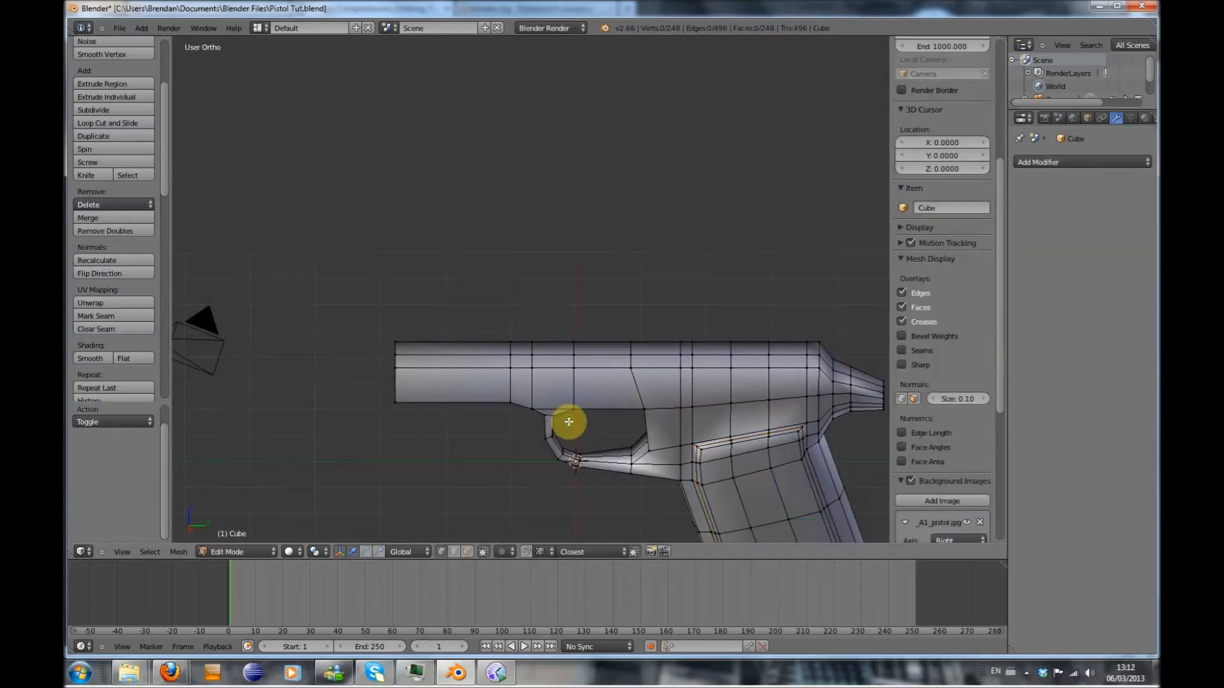
click(466, 552)
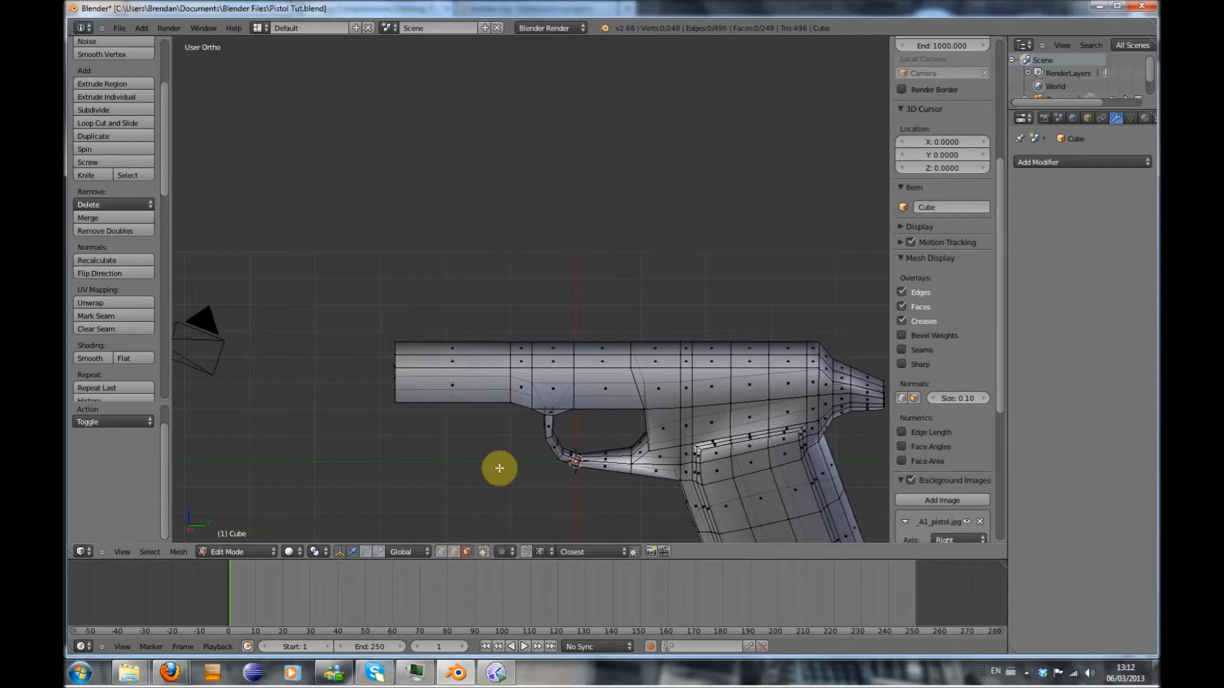
scroll(472, 369, down, 1)
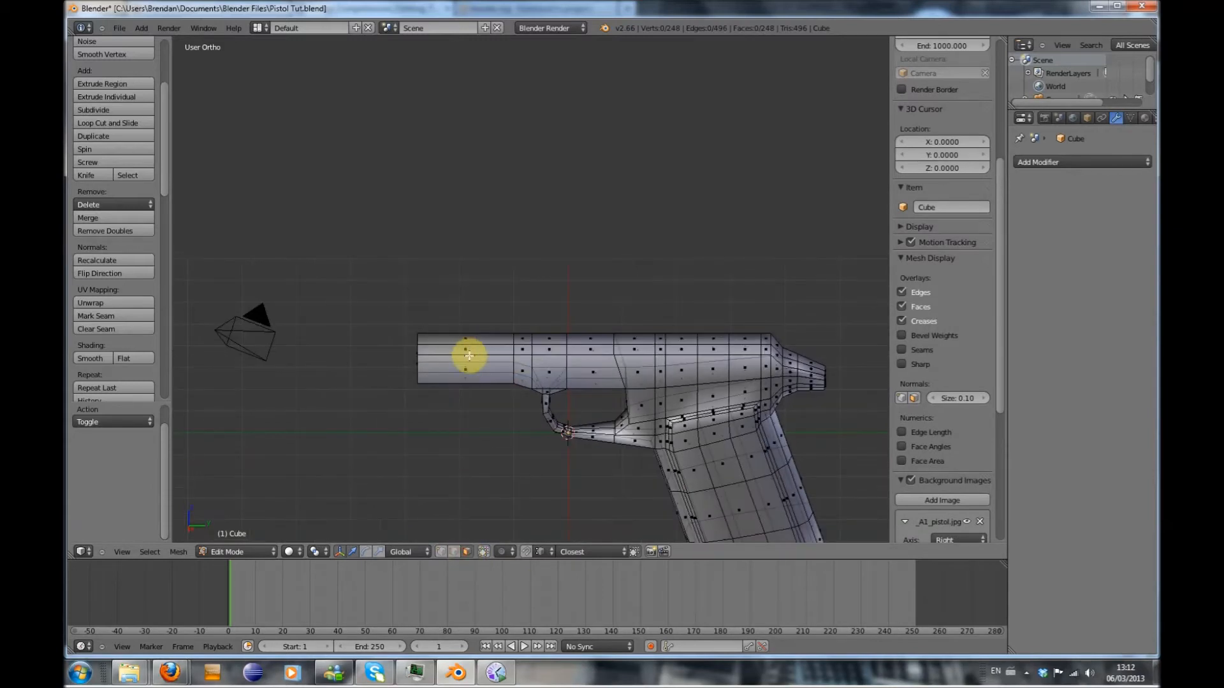
key(KP_1)
key(KP_3)
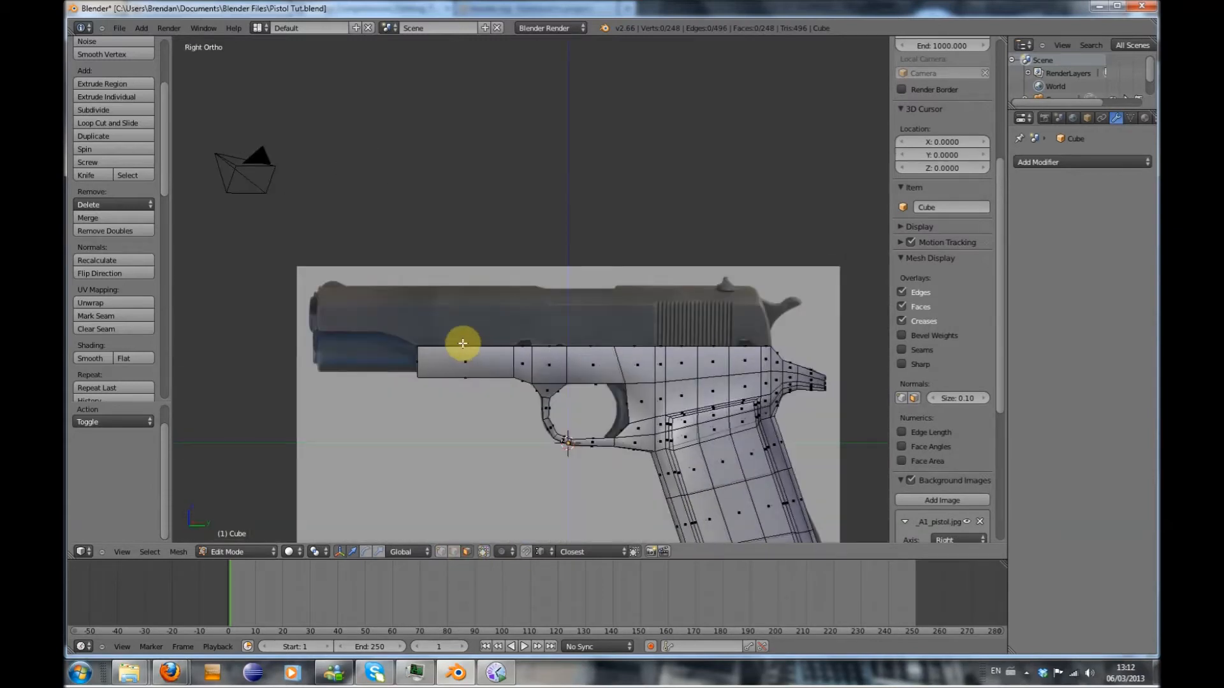
key(c)
drag(454, 339, 749, 336)
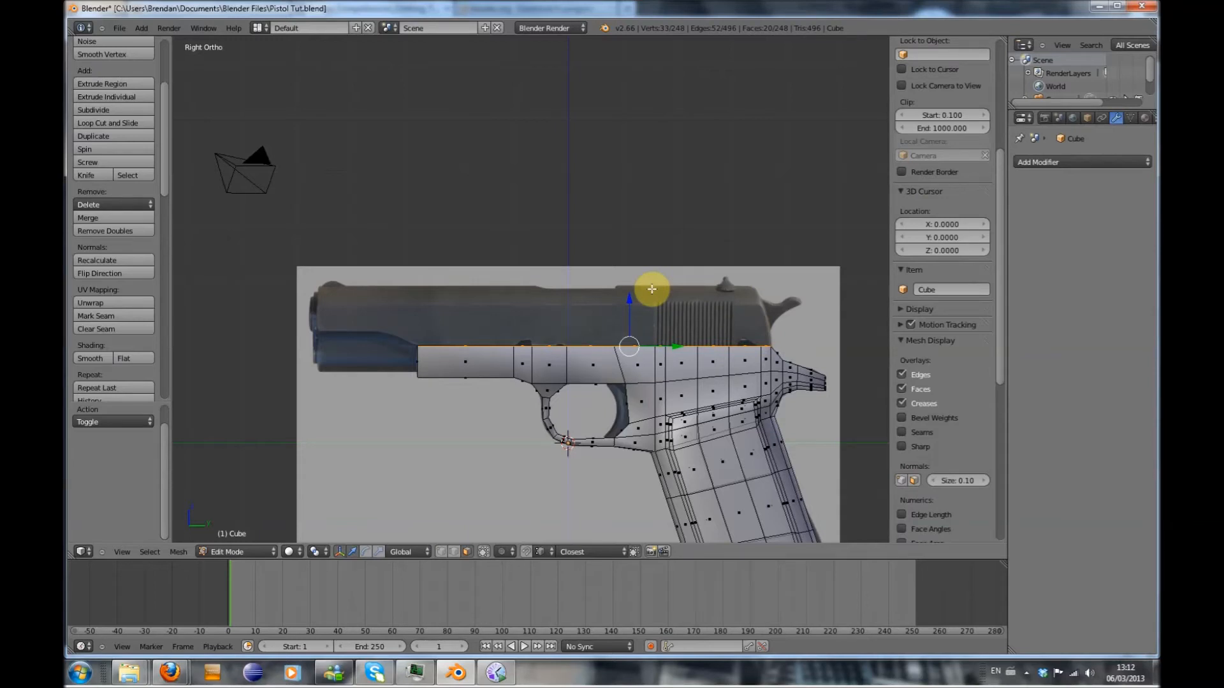
key(e)
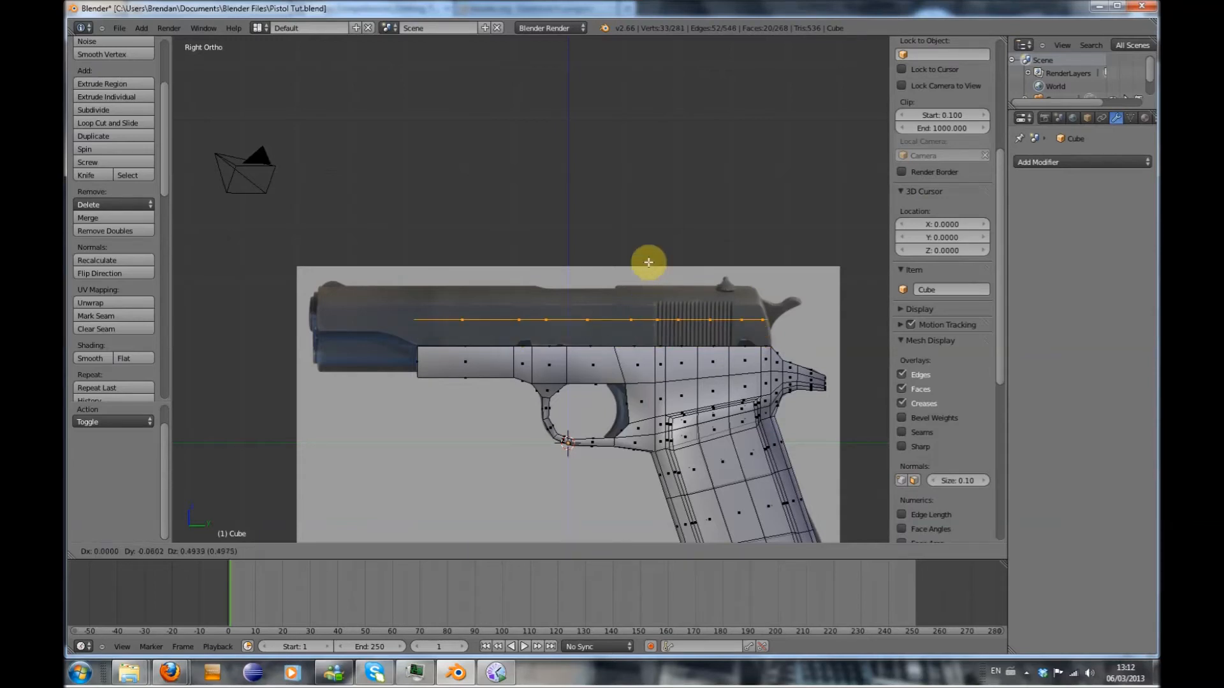
click(649, 274)
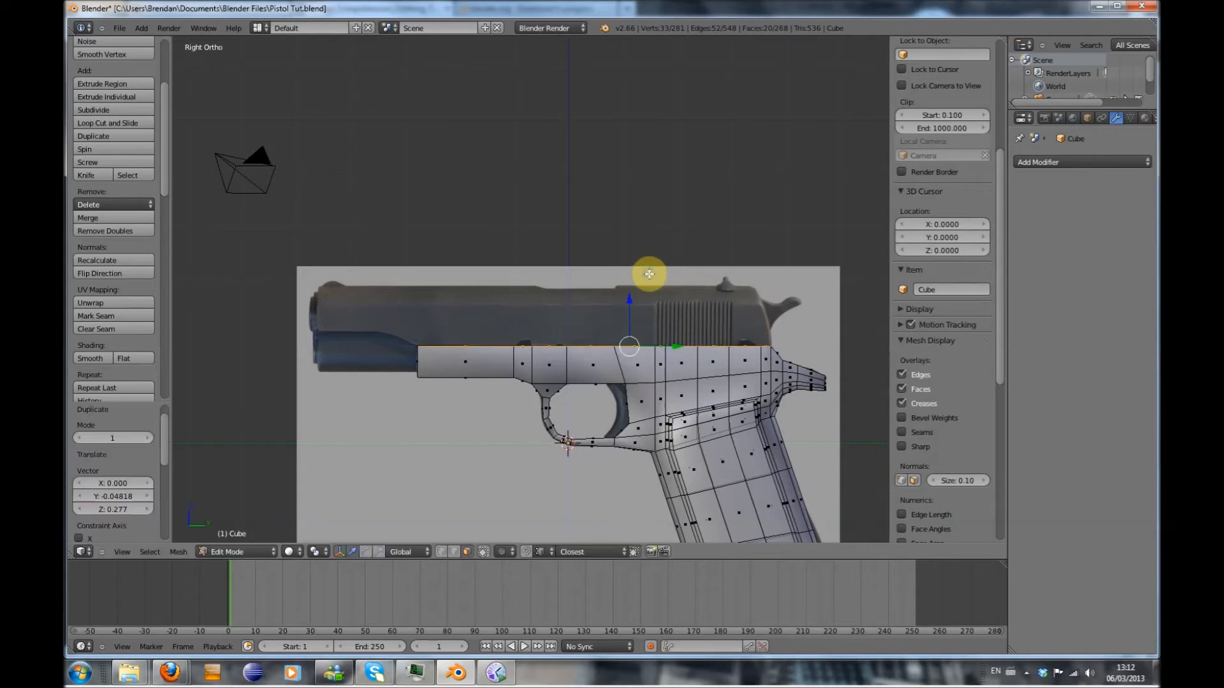
key(p)
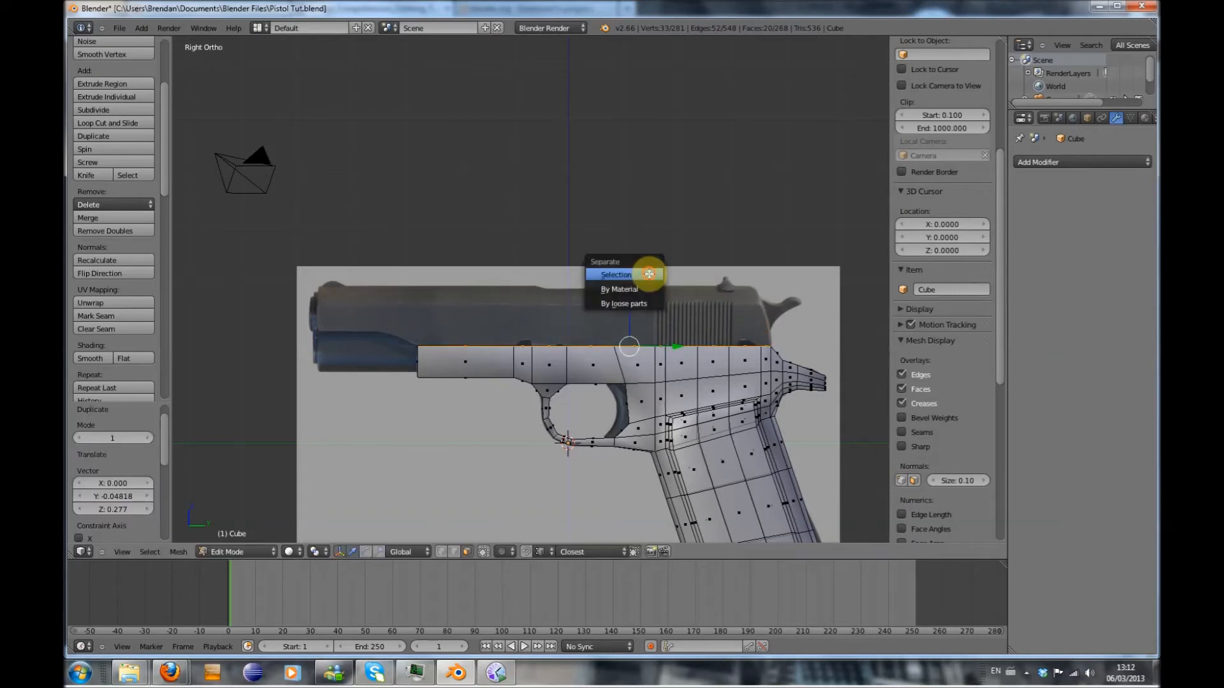
click(649, 274)
Extrude the separated top strip 1.12 upward along Z to form the slide block, matching the reference slide's height
key(Tab)
middle_drag(633, 315, 629, 343)
right_click(629, 343)
key(Tab)
key(KP_1)
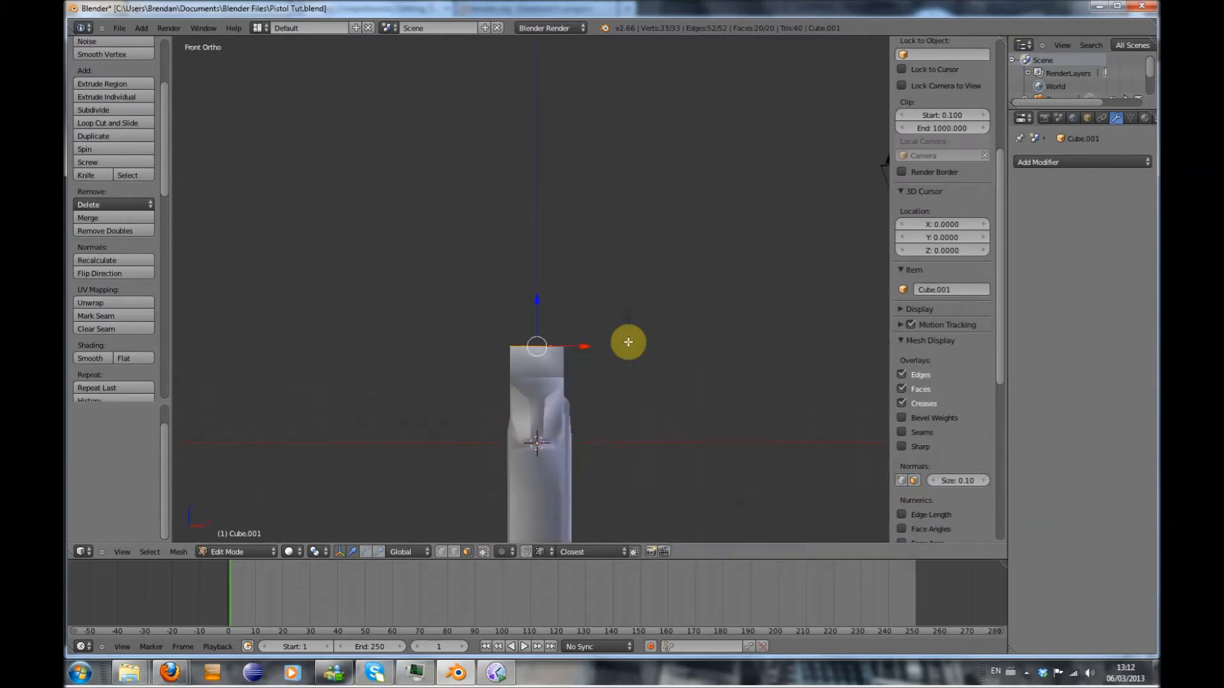
key(KP_3)
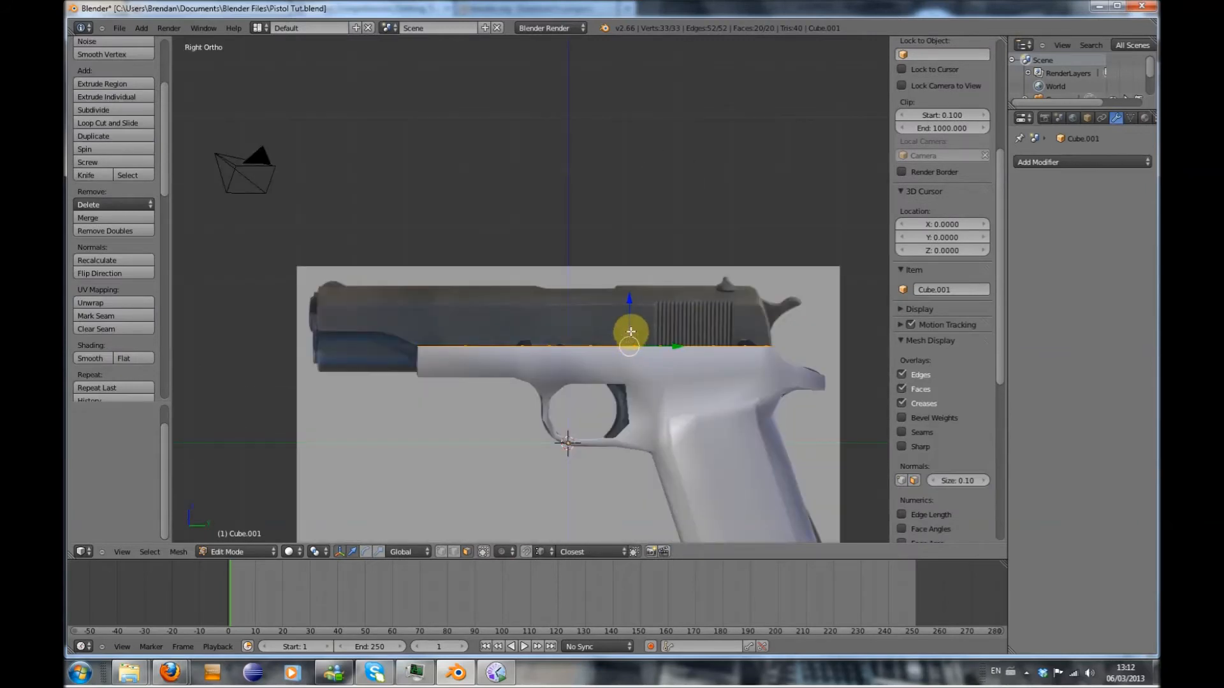
key(r)
right_click(618, 290)
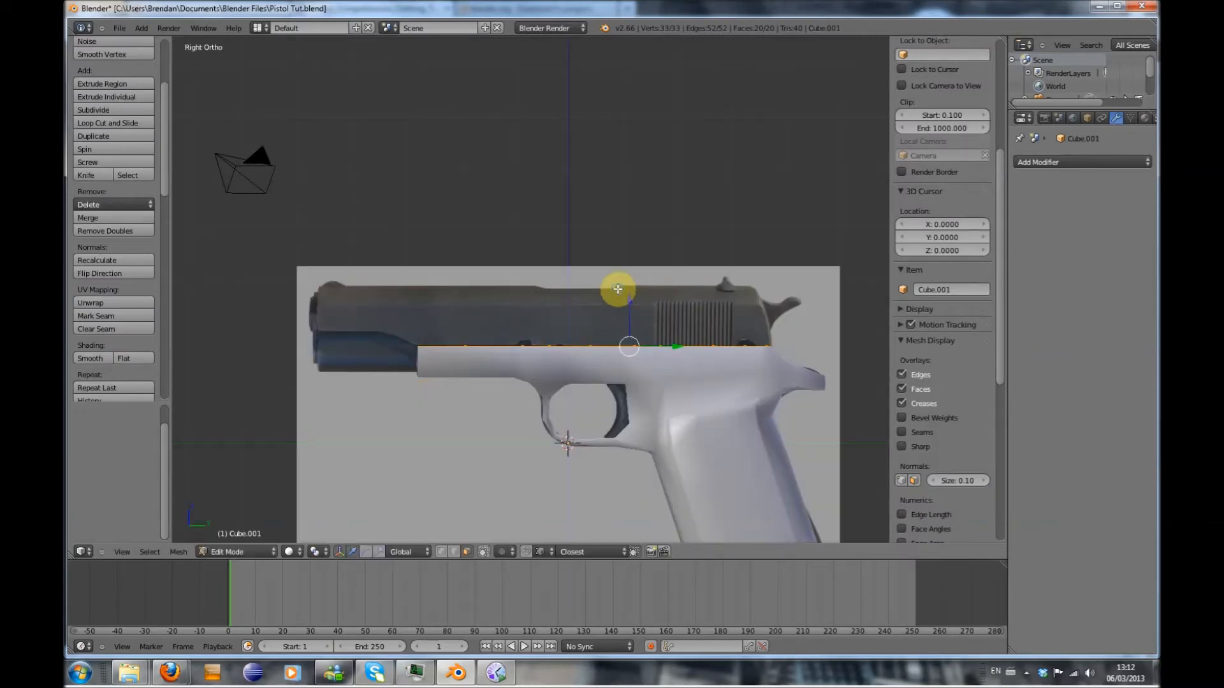
key(e)
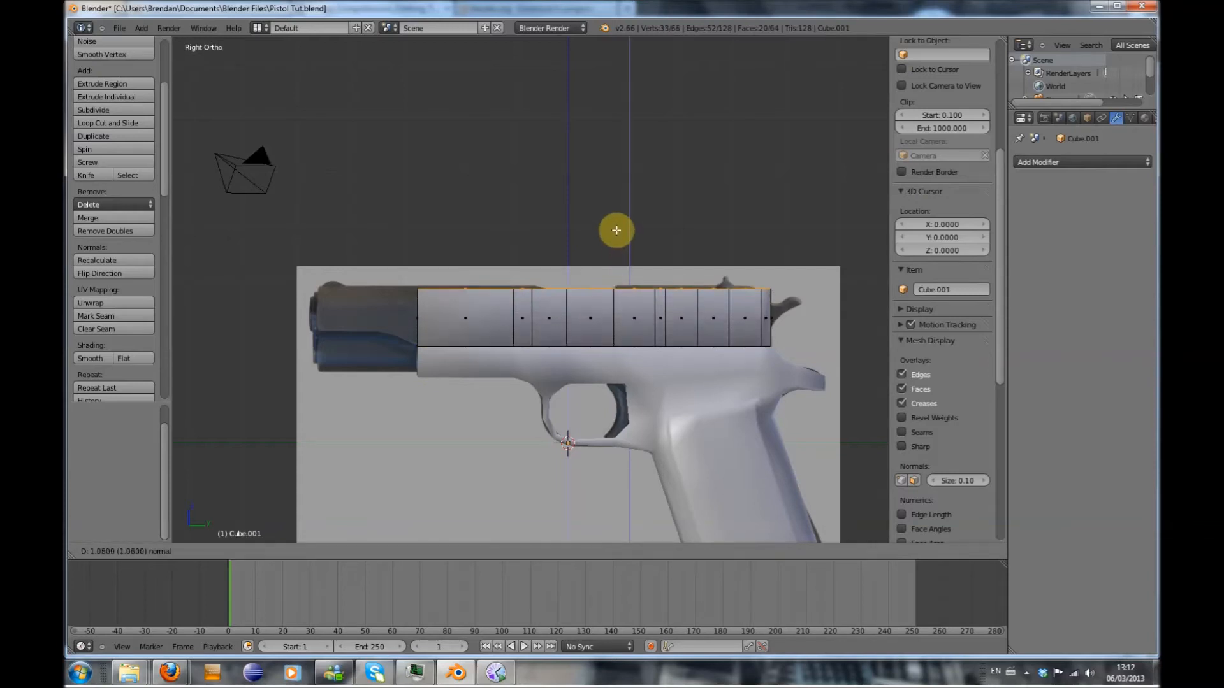
click(616, 229)
Try moving the slide block's rear top face forward along Y in wireframe, and undo the move
scroll(623, 370, up, 4)
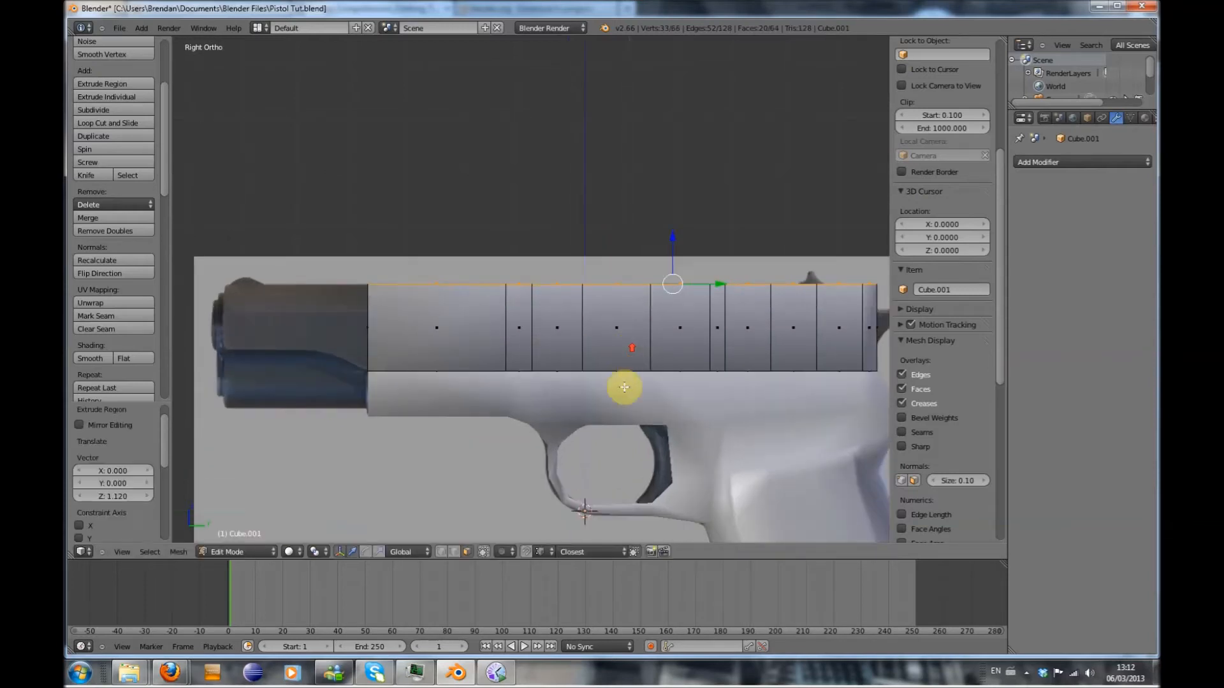
scroll(628, 383, down, 1)
shift+middle_drag(662, 371, 571, 376)
right_click(759, 294)
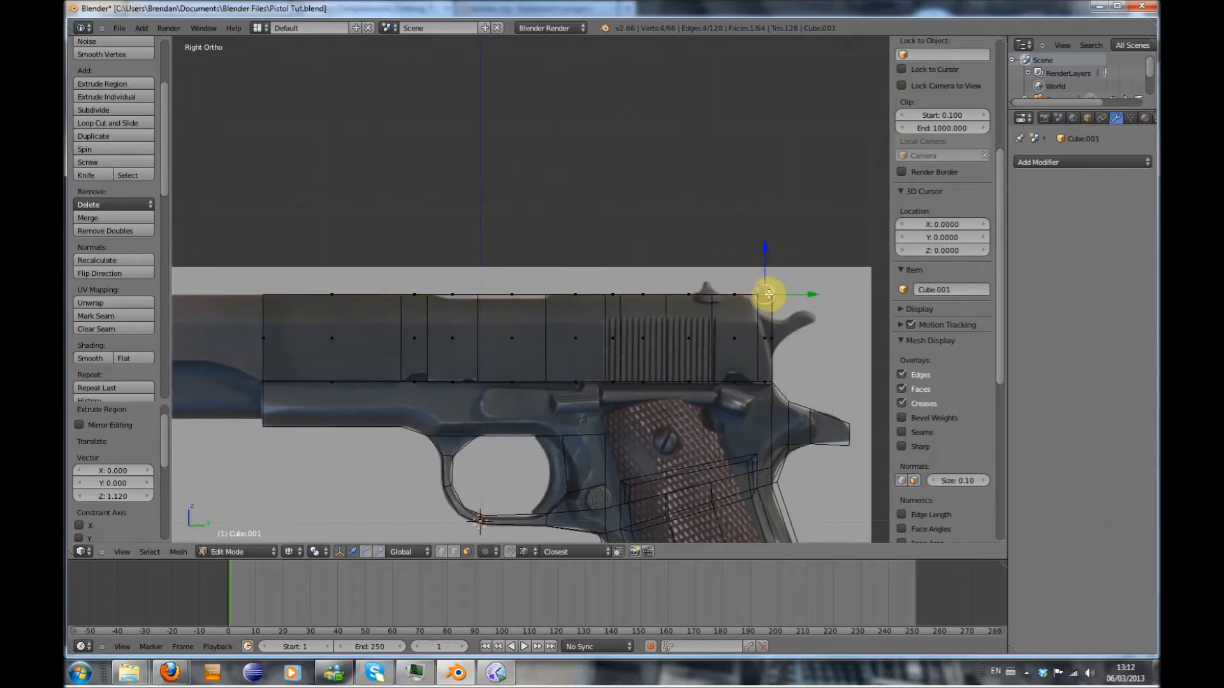
key(g)
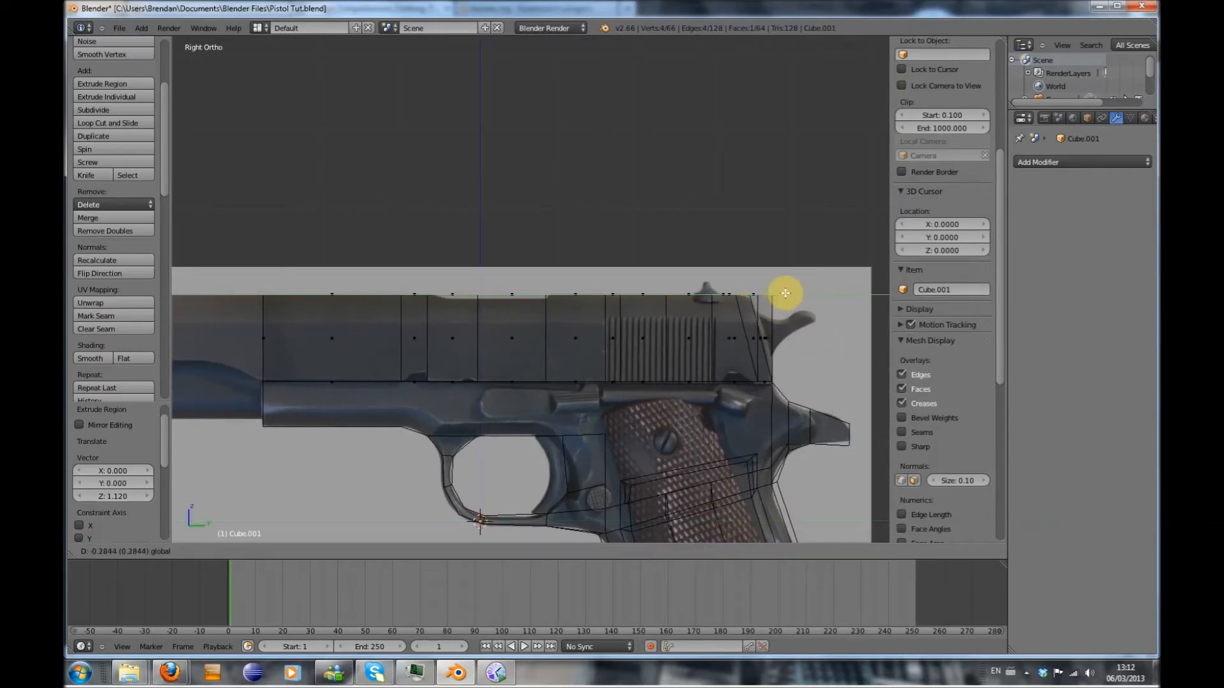
click(785, 293)
key(ctrl+z)
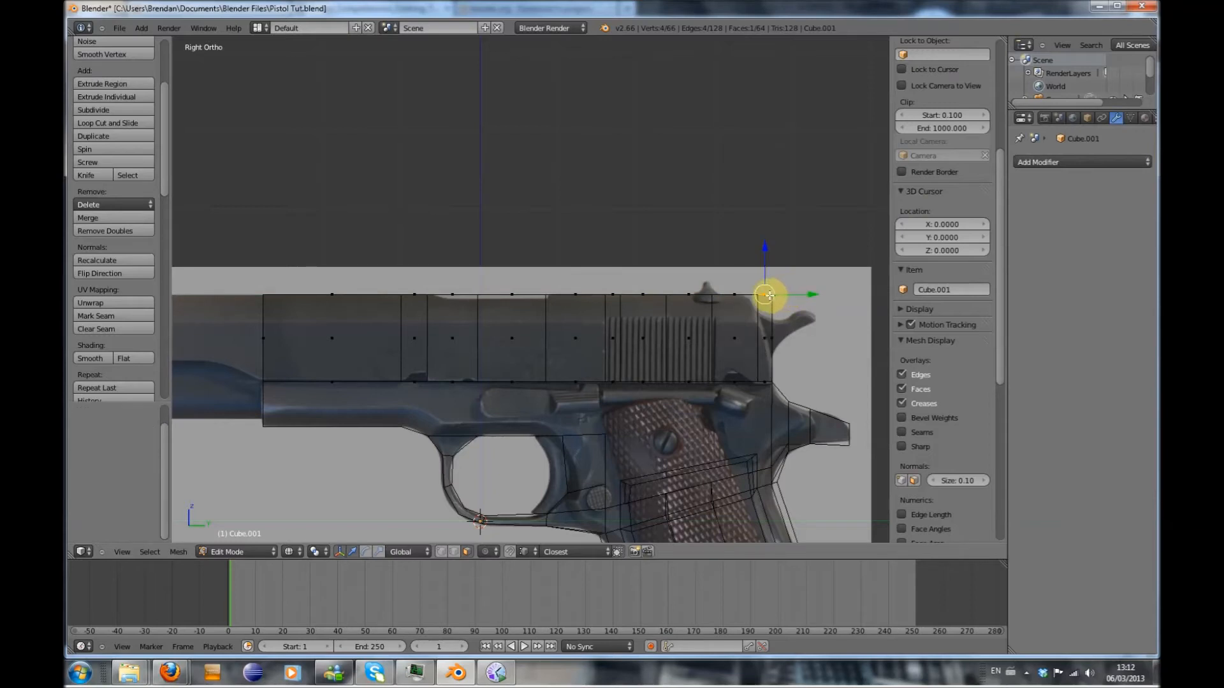
Delete the faces on the negative X half of the pistol frame
key(Tab)
scroll(645, 380, down, 2)
right_click(649, 405)
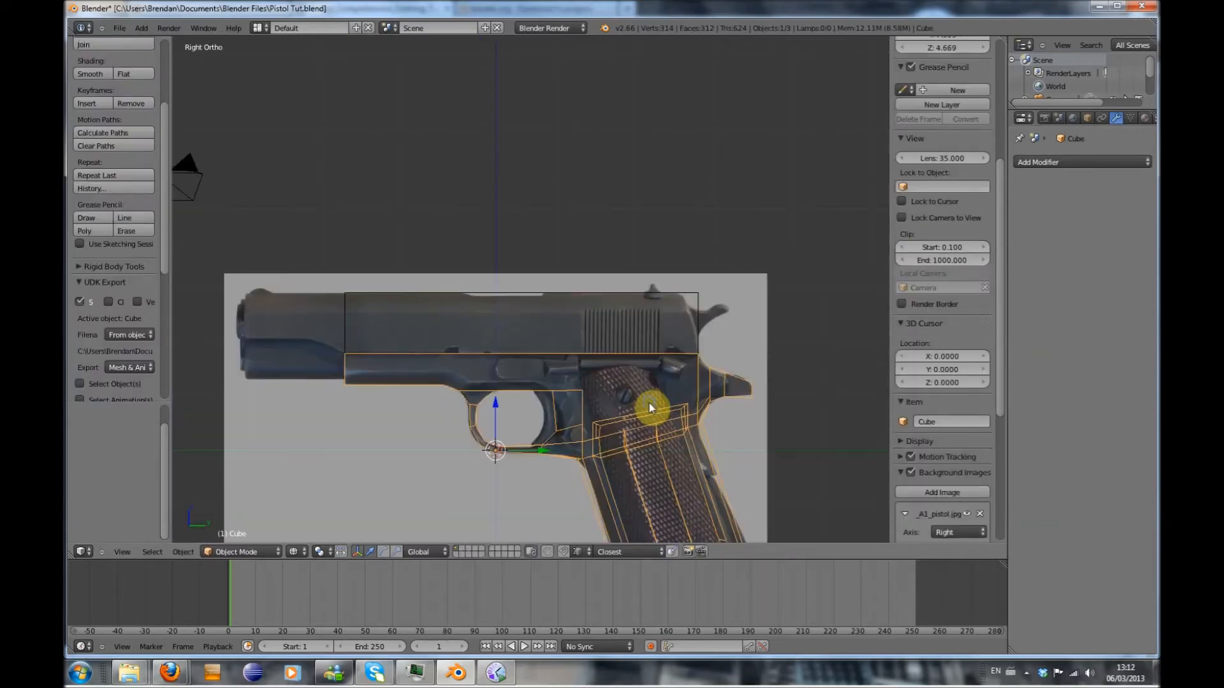
key(Tab)
middle_drag(650, 404, 623, 429)
key(KP_1)
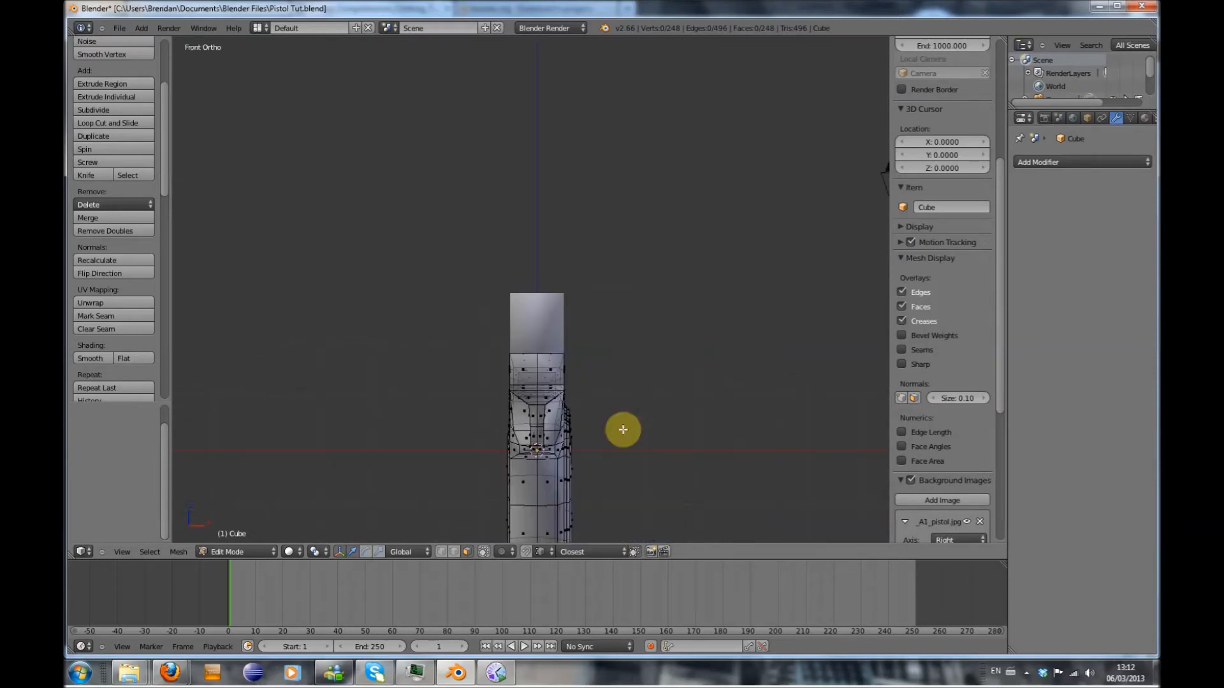
scroll(623, 429, down, 2)
key(b)
drag(478, 324, 534, 518)
key(x)
click(535, 515)
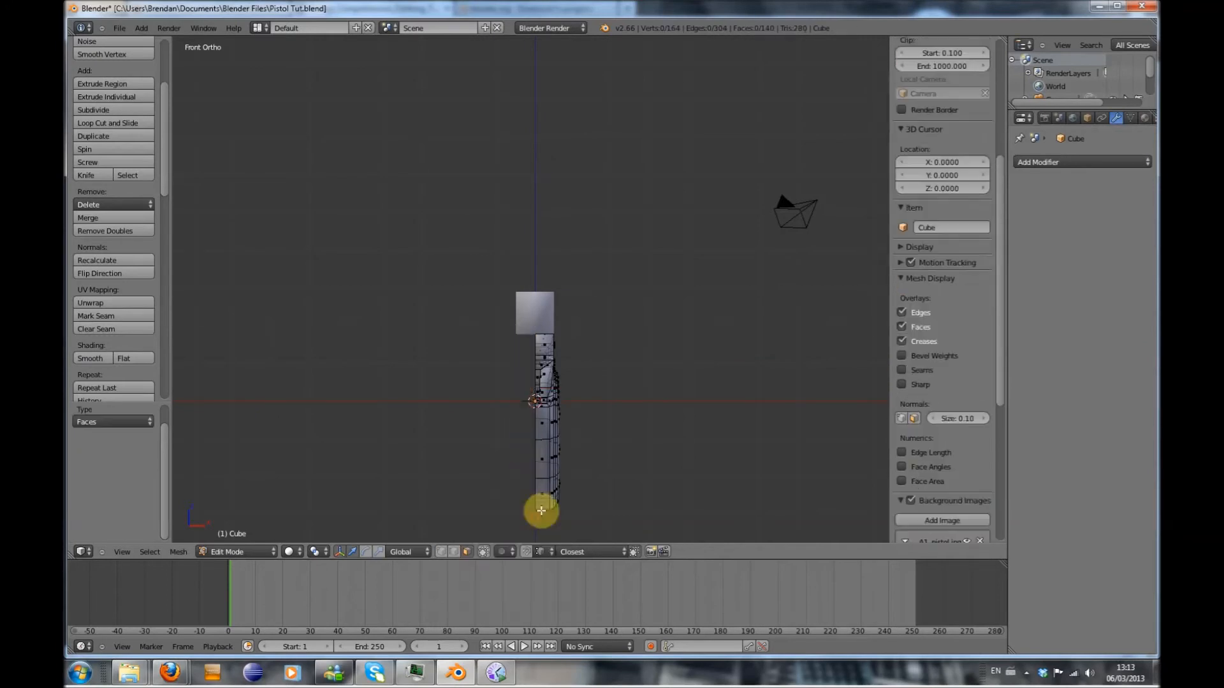
Add a Mirror modifier on the X axis to the pistol frame with clipping enabled
click(1075, 166)
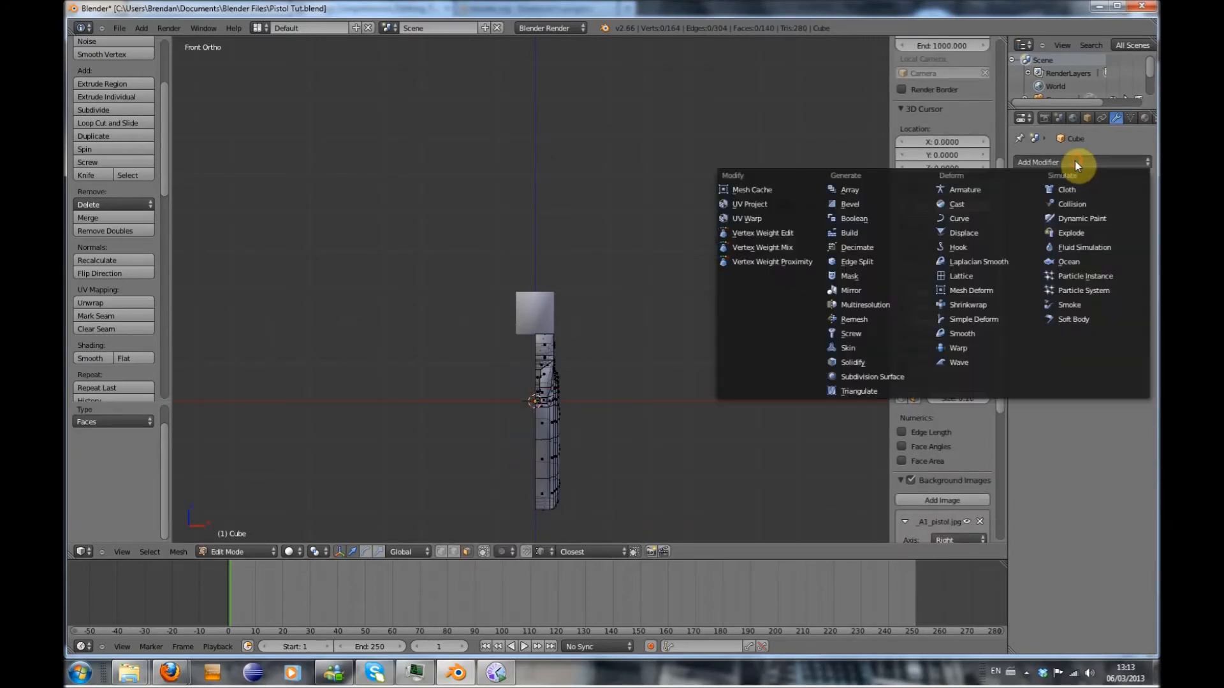
click(835, 290)
click(1055, 254)
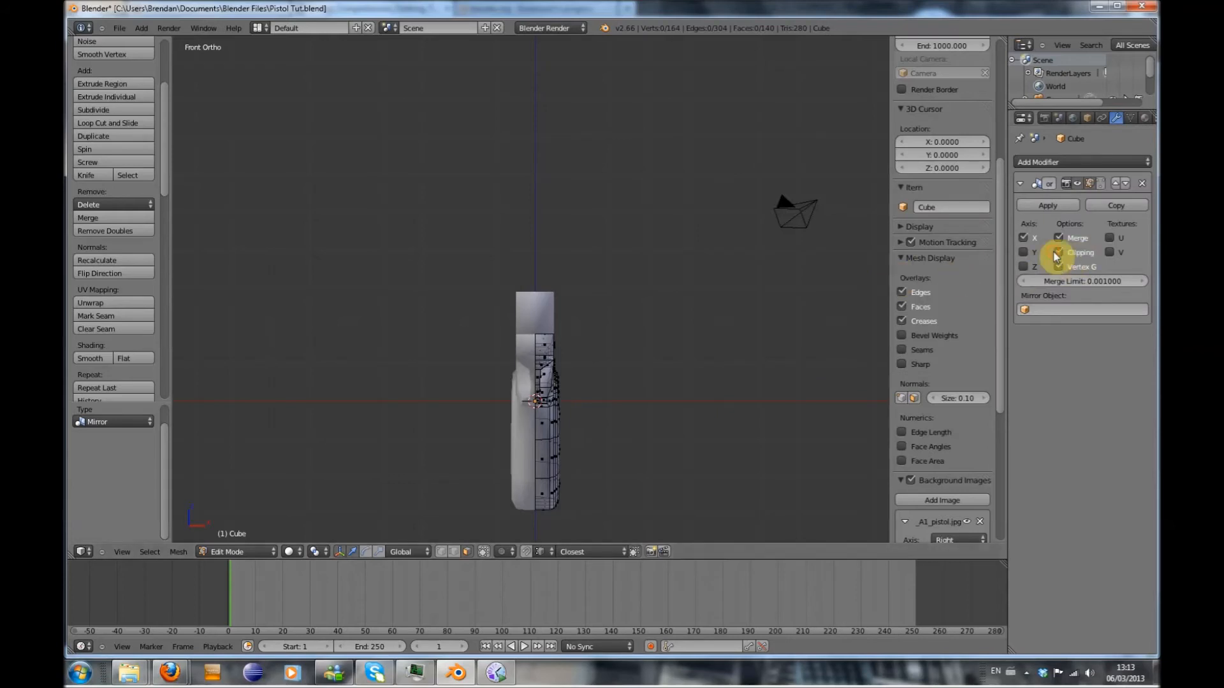
Delete the faces on the negative X half of the slide block, selecting through the mesh in wireframe
key(Tab)
right_click(549, 319)
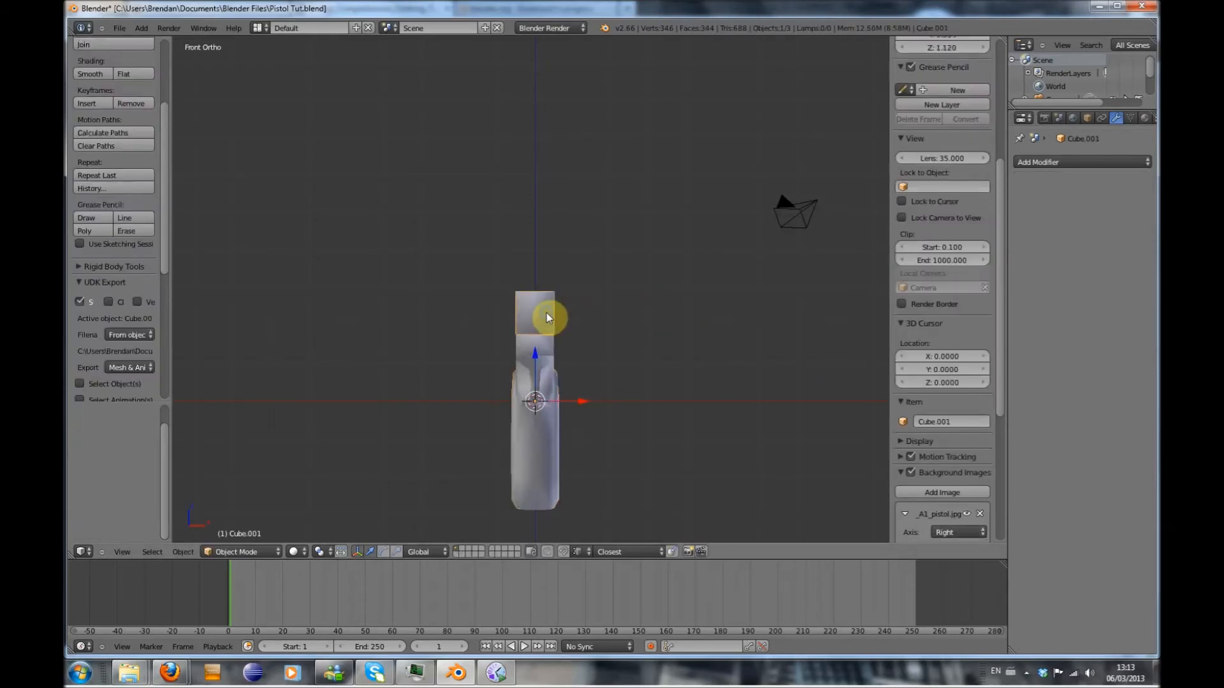
key(Tab)
key(a)
key(z)
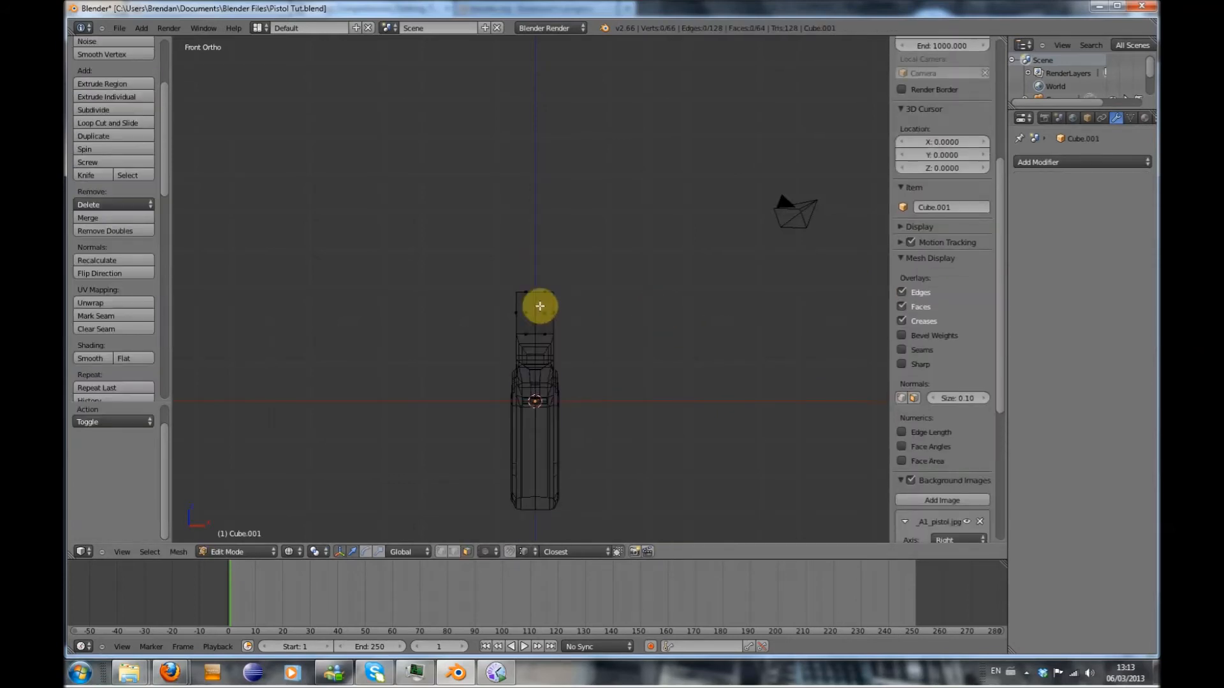
key(b)
drag(497, 269, 533, 363)
key(x)
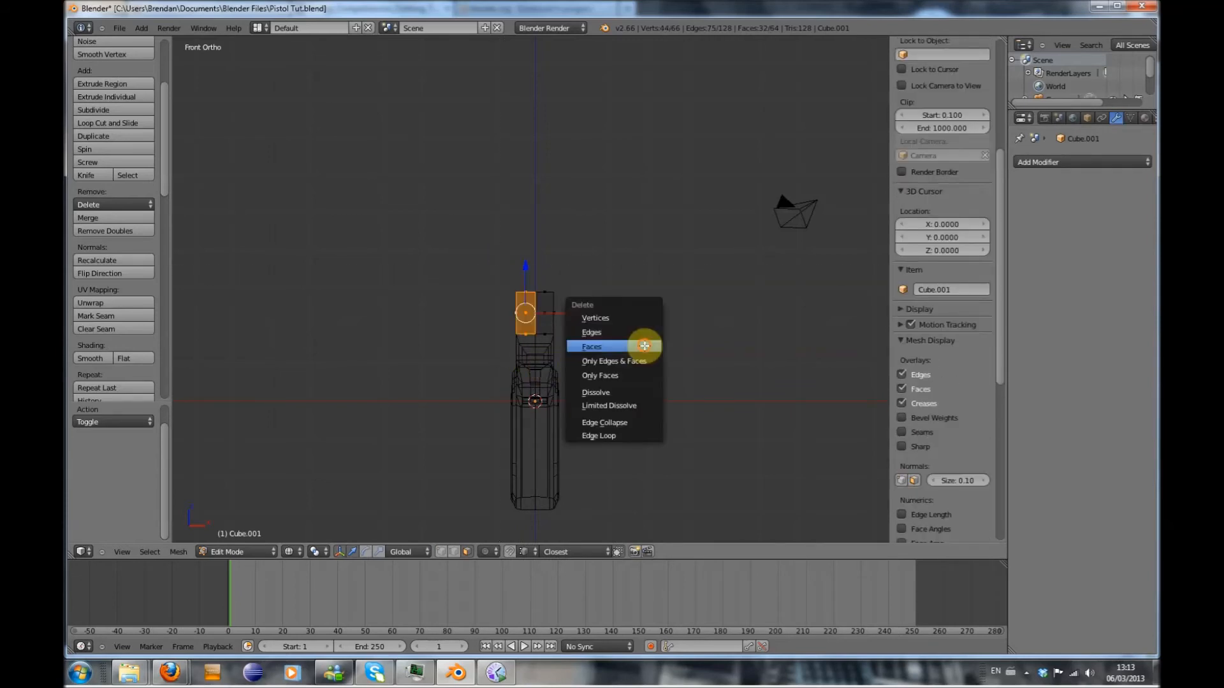
click(644, 346)
Add a Mirror modifier on the X axis to the slide block and return to solid shading in object mode
scroll(931, 195, down, 5)
click(1051, 163)
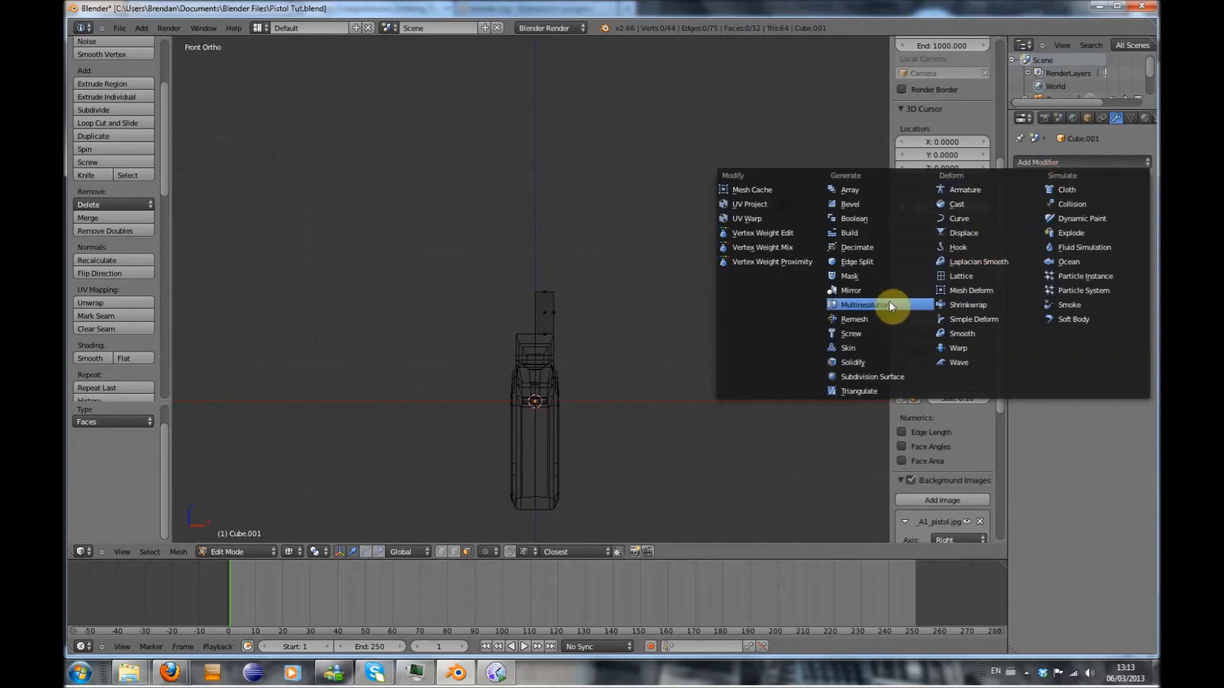
click(851, 290)
key(Tab)
mouse_move(706, 345)
middle_down()
mouse_move(641, 380)
mouse_move(601, 383)
mouse_move(667, 358)
mouse_move(768, 347)
mouse_move(752, 394)
mouse_move(623, 361)
mouse_move(560, 328)
middle_up()
right_click(601, 383)
key(Tab)
key(Tab)
key(z)
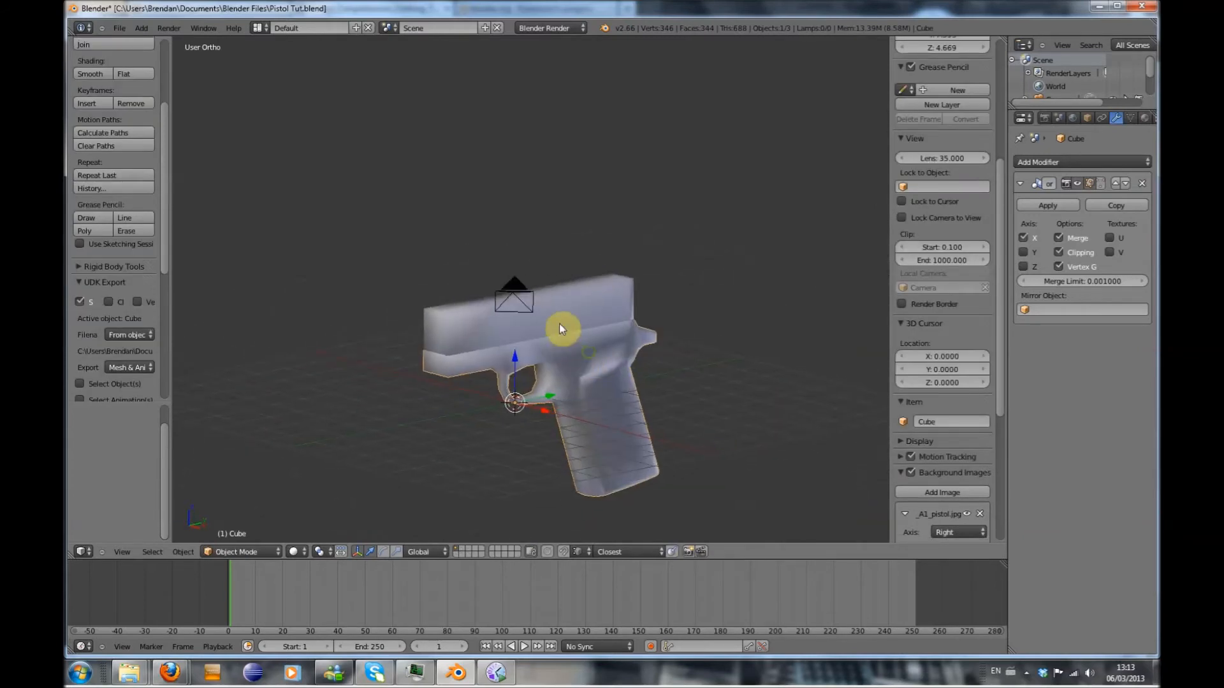
Move the slide block's rear top face about 0.171 forward along Y and enable clipping on its Mirror modifier
right_click(595, 308)
key(Tab)
middle_drag(623, 281, 597, 295)
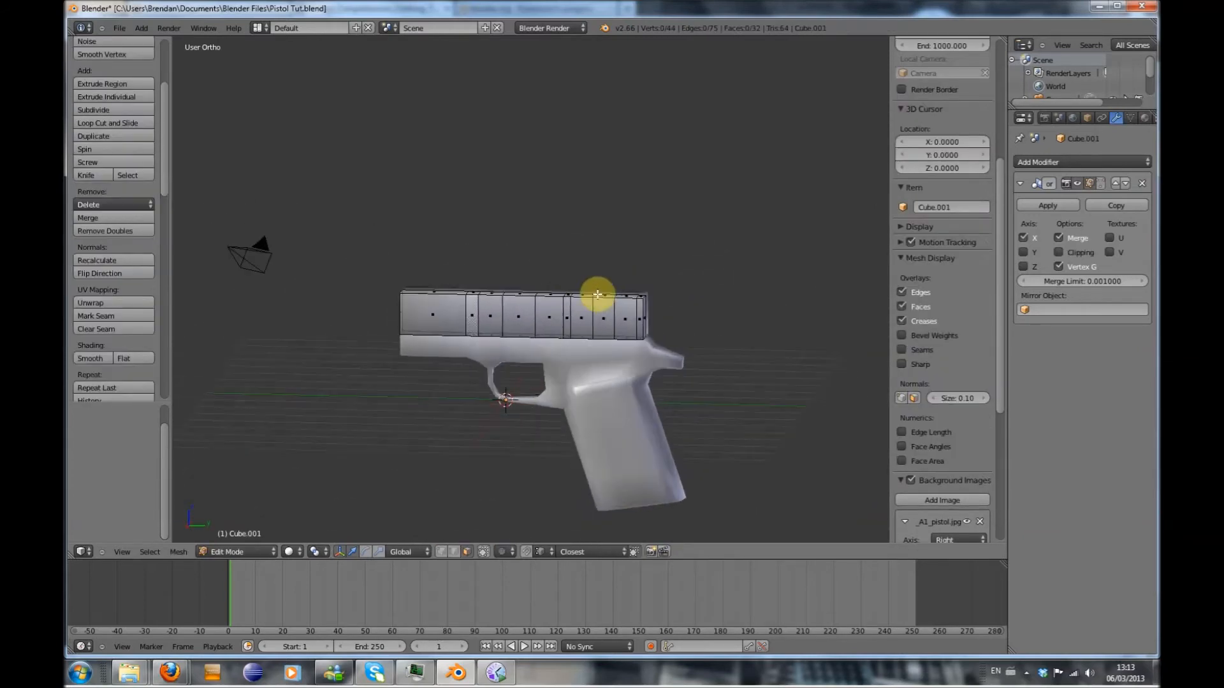
key(KP_3)
scroll(606, 331, up, 3)
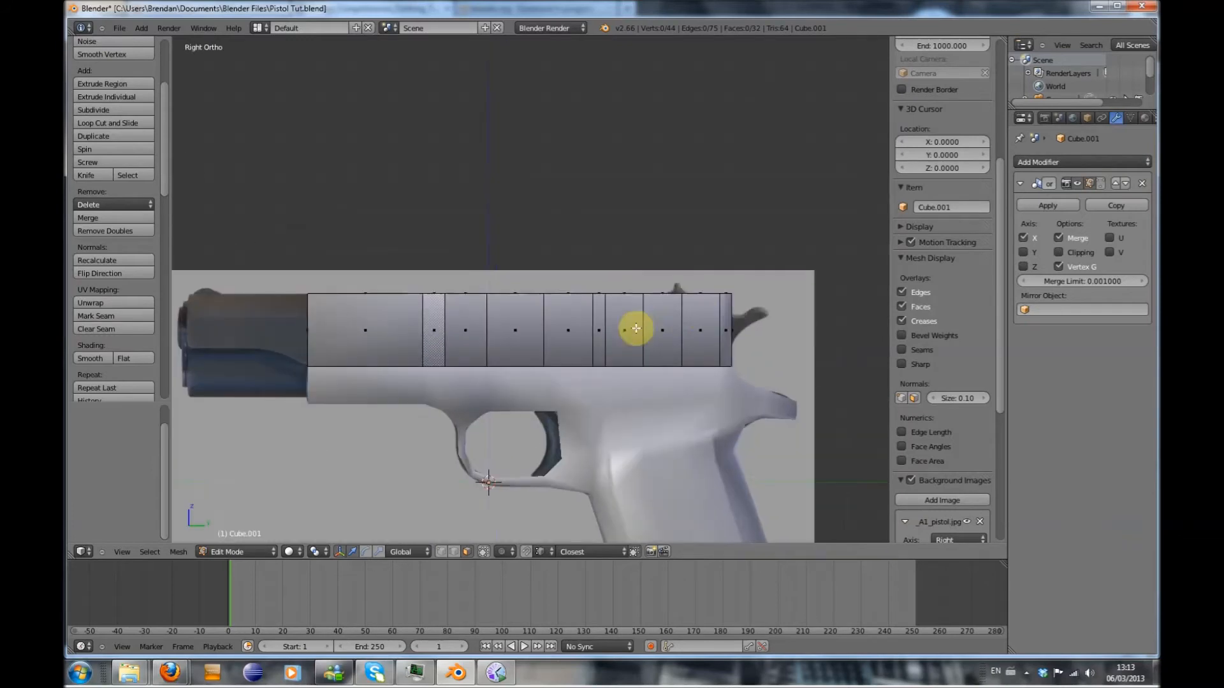
right_click(728, 294)
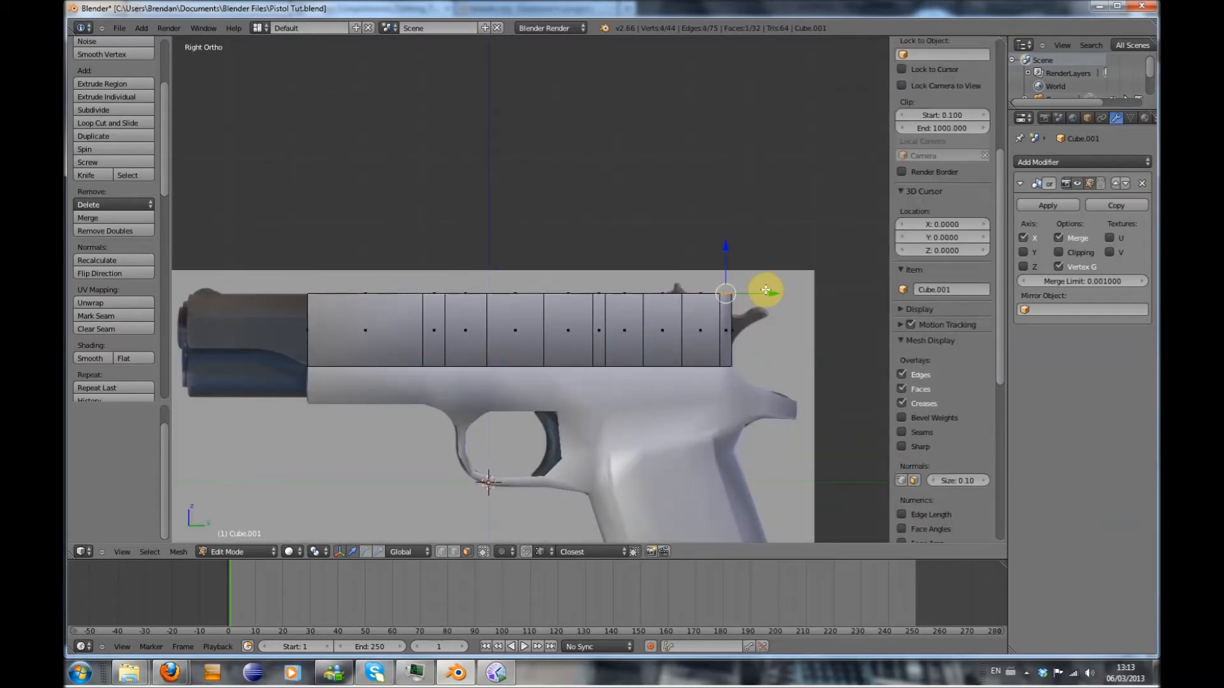
key(g)
key(y)
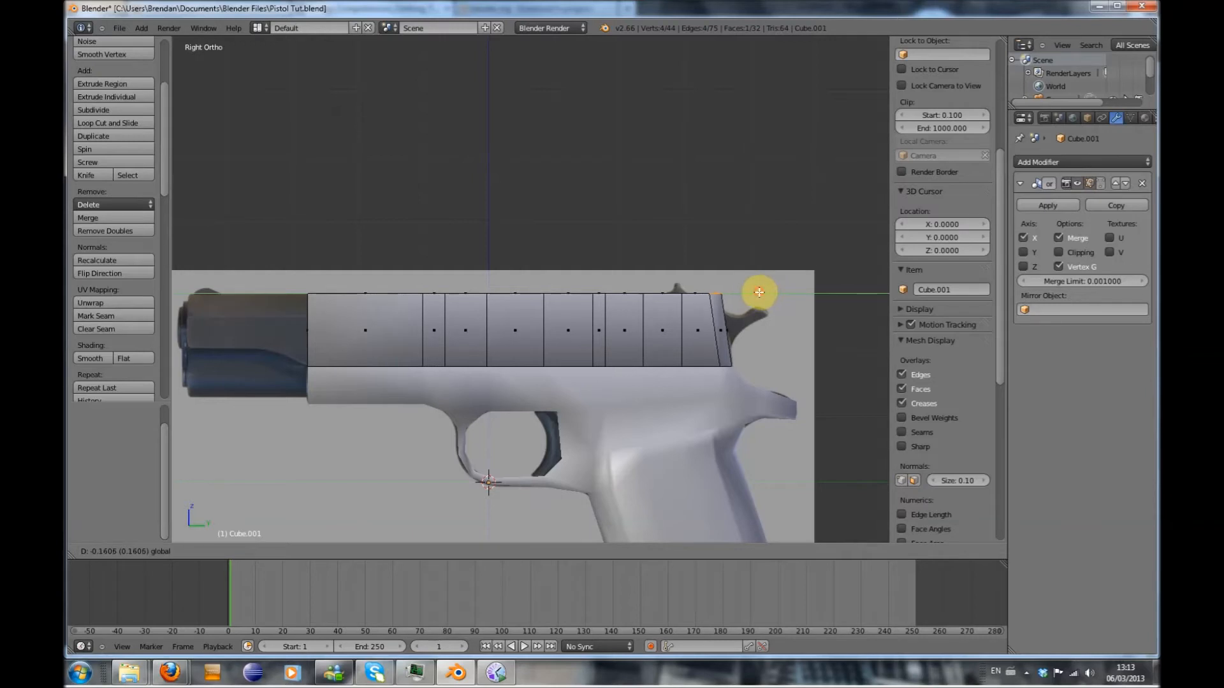
click(758, 292)
click(1059, 252)
In wireframe, move the slide's rear top face a further 0.159 forward along Y to follow the reference's slanted rear
scroll(777, 339, up, 1)
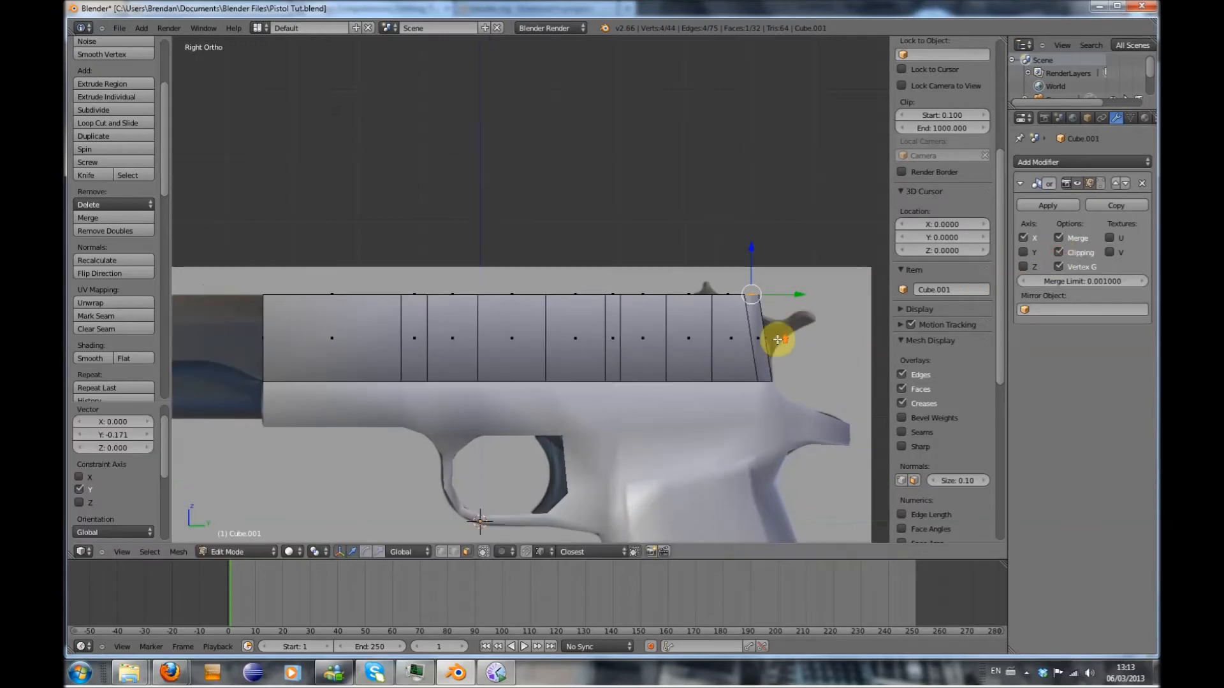
key(z)
key(g)
key(y)
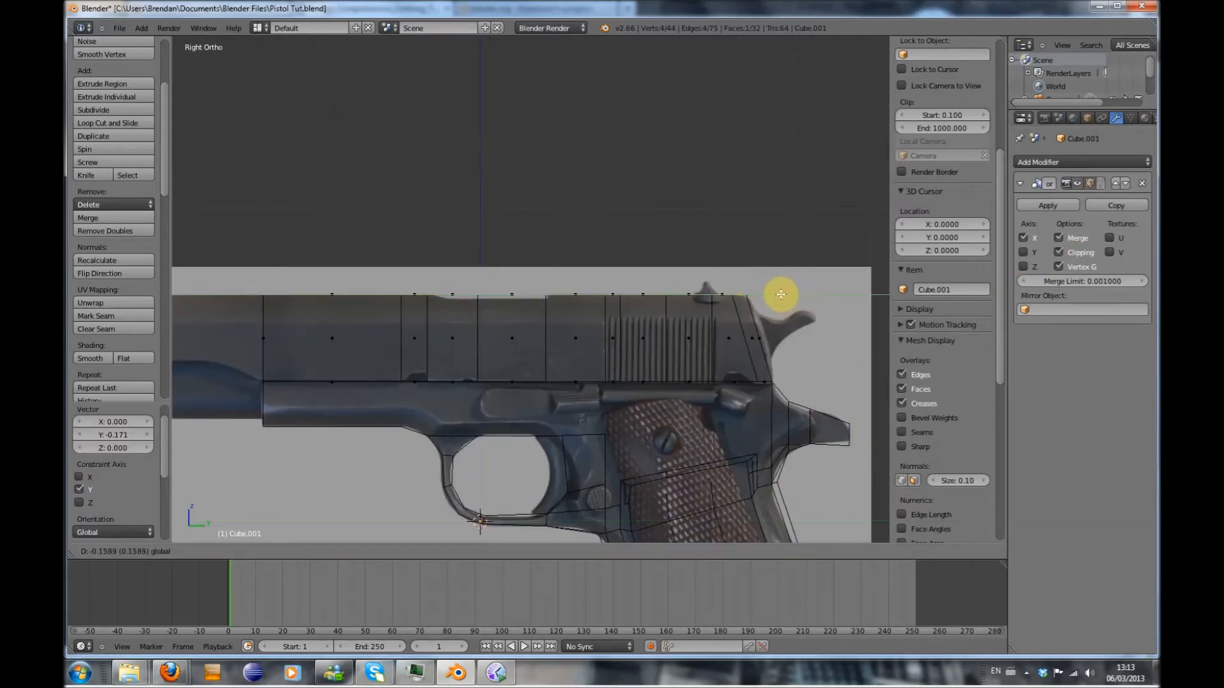
click(781, 294)
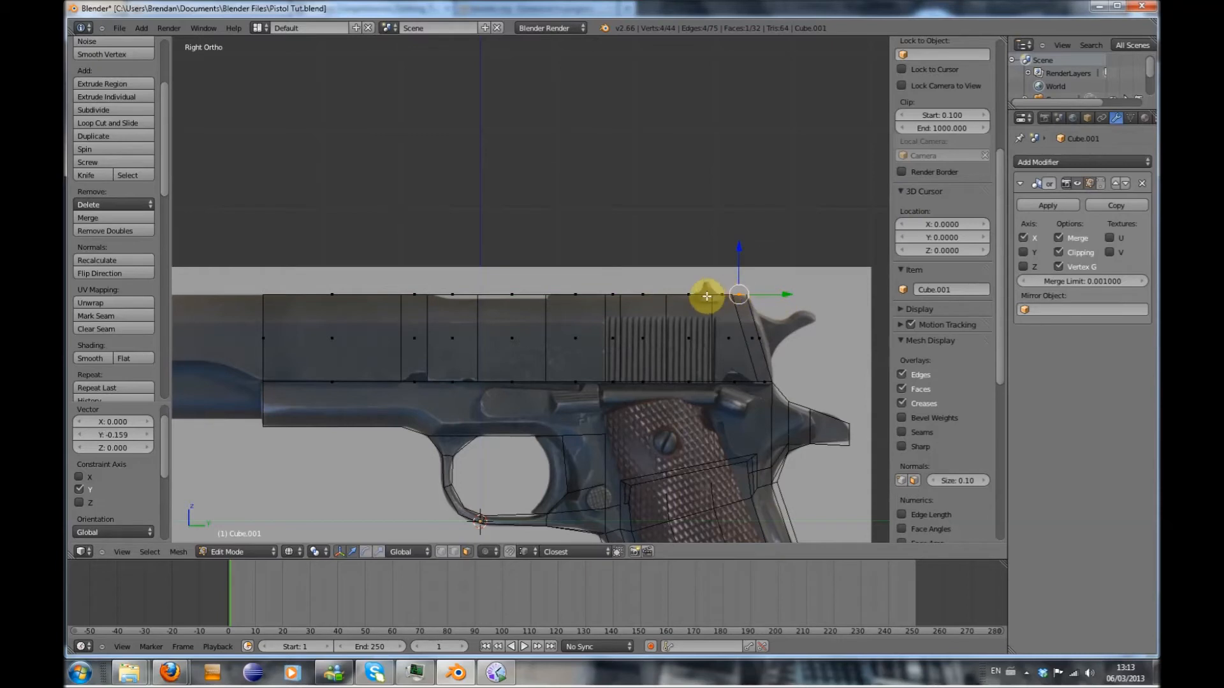
scroll(733, 379, up, 1)
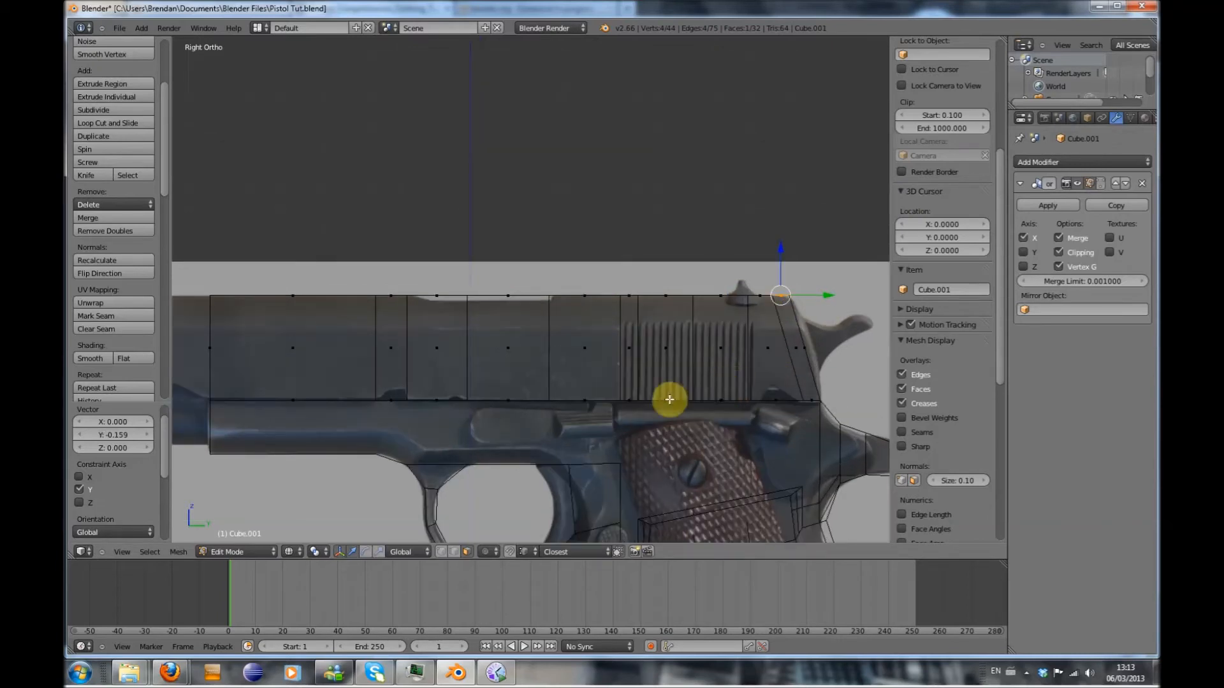
scroll(664, 399, down, 1)
shift+middle_drag(492, 383, 647, 394)
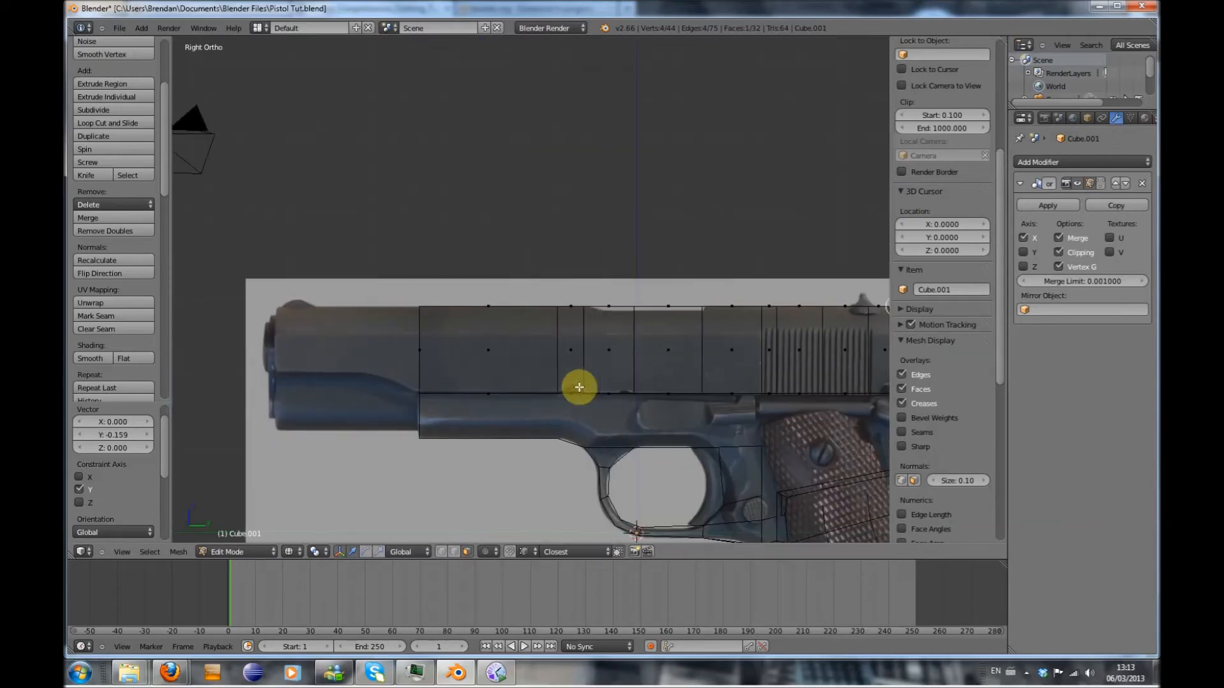
Add two lengthwise loop cuts along the slide, one in its upper part at factor 0.394 and one centred below it
key(ctrl+r)
click(556, 364)
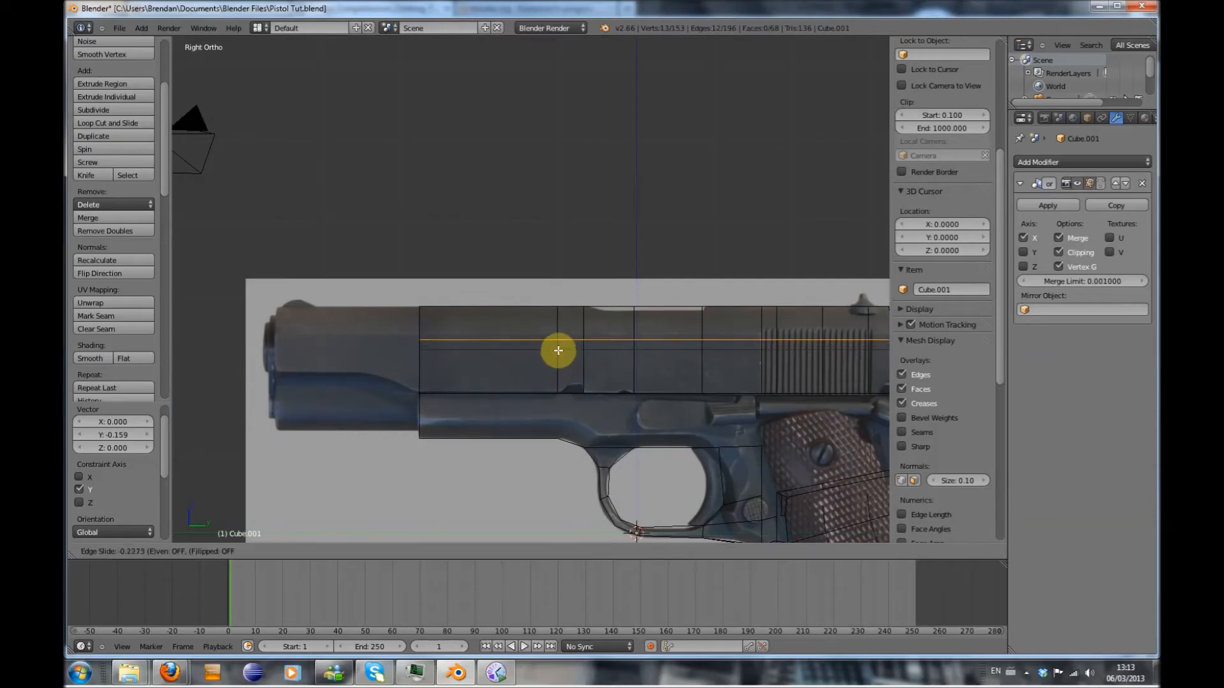
click(561, 359)
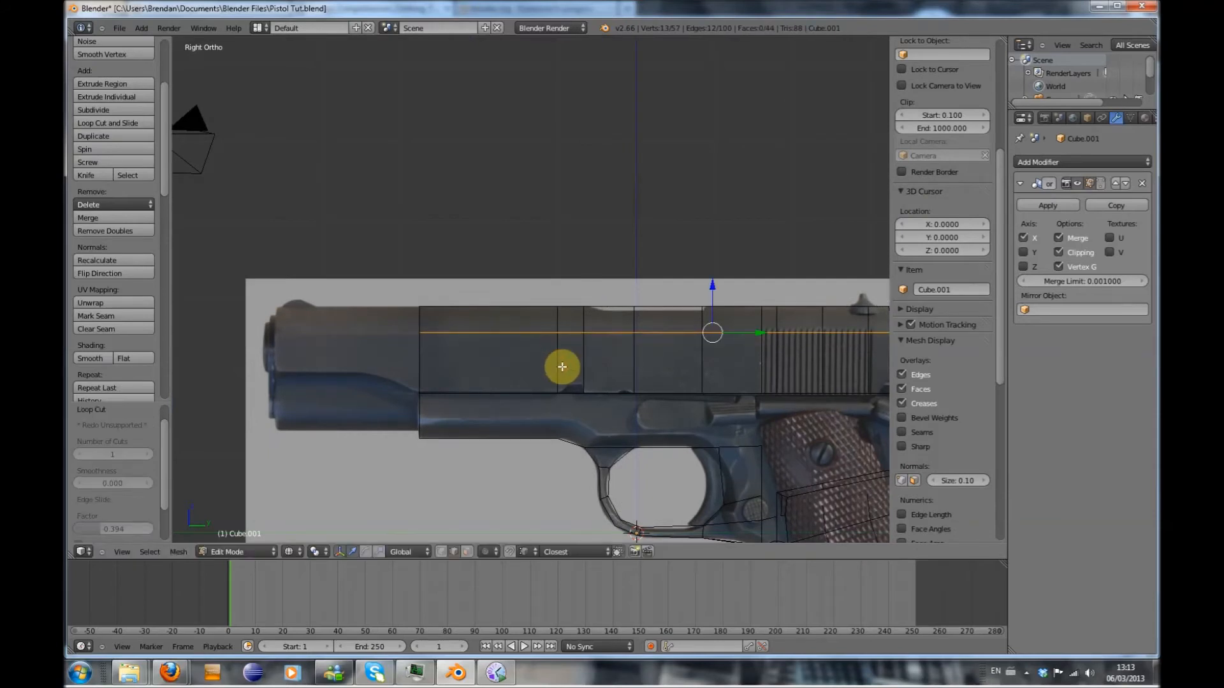
key(ctrl+r)
click(562, 368)
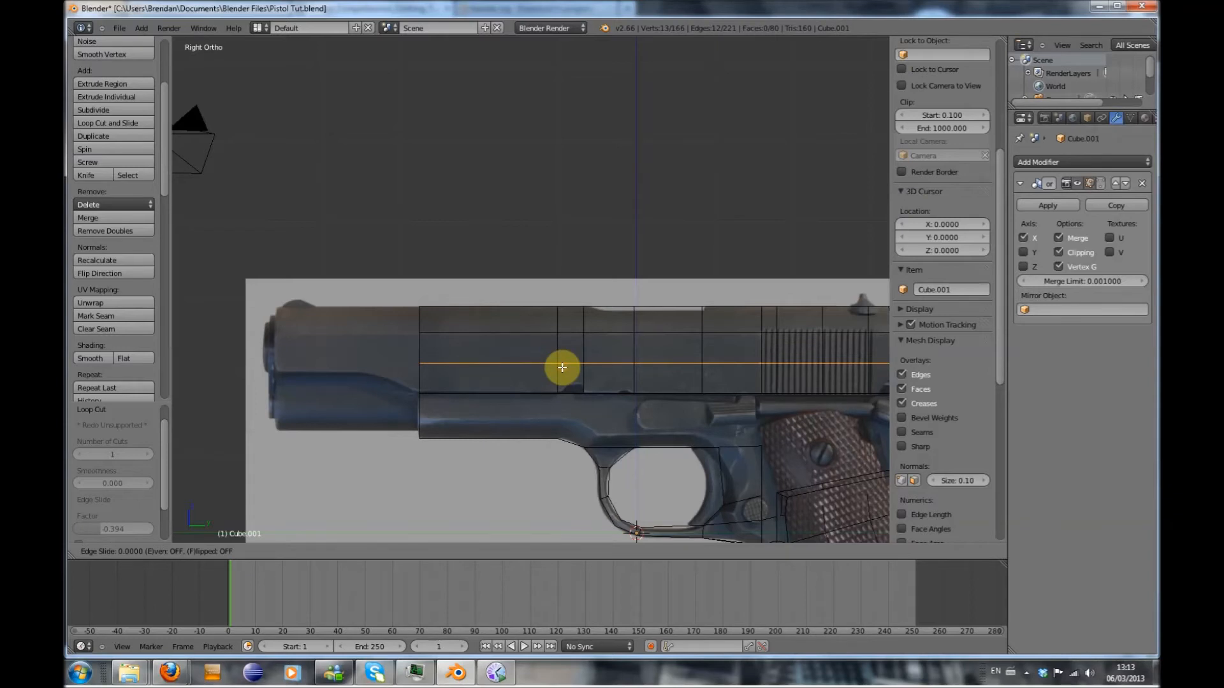
click(562, 368)
Try to move the slide's lower lengthwise edge loop 0.100 up along Z
scroll(649, 394, down, 1)
shift+middle_drag(696, 376, 601, 380)
shift+middle_drag(485, 373, 558, 380)
shift+middle_drag(446, 383, 473, 380)
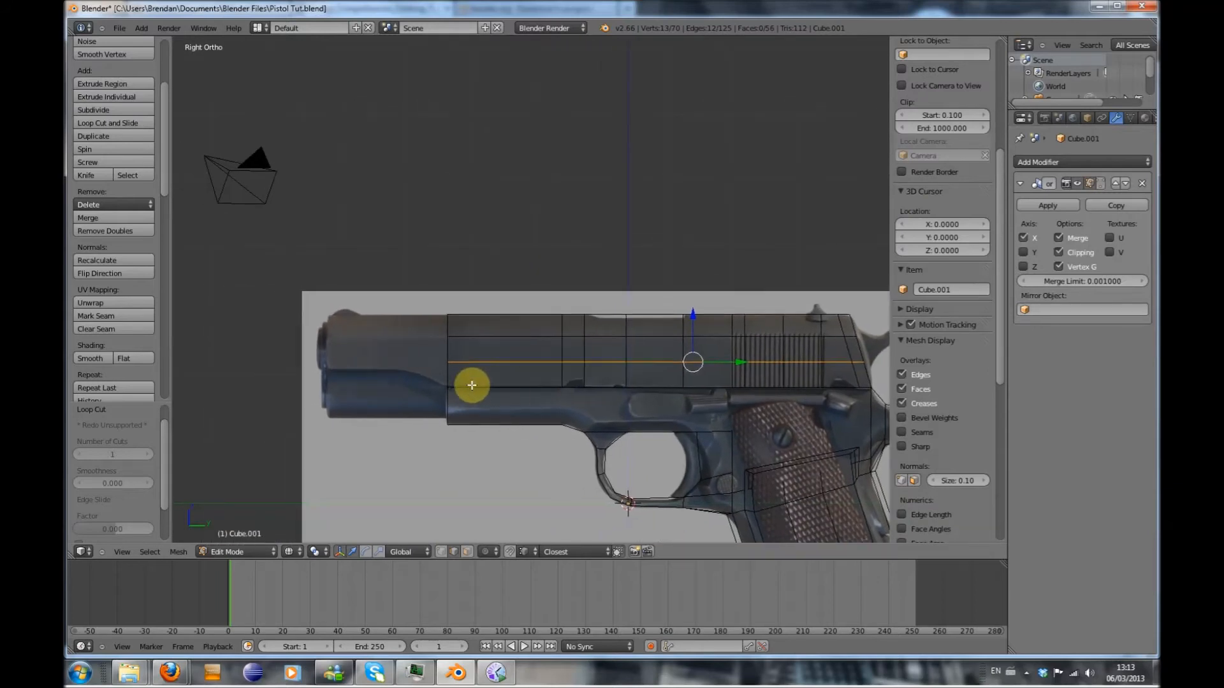
drag(694, 318, 694, 312)
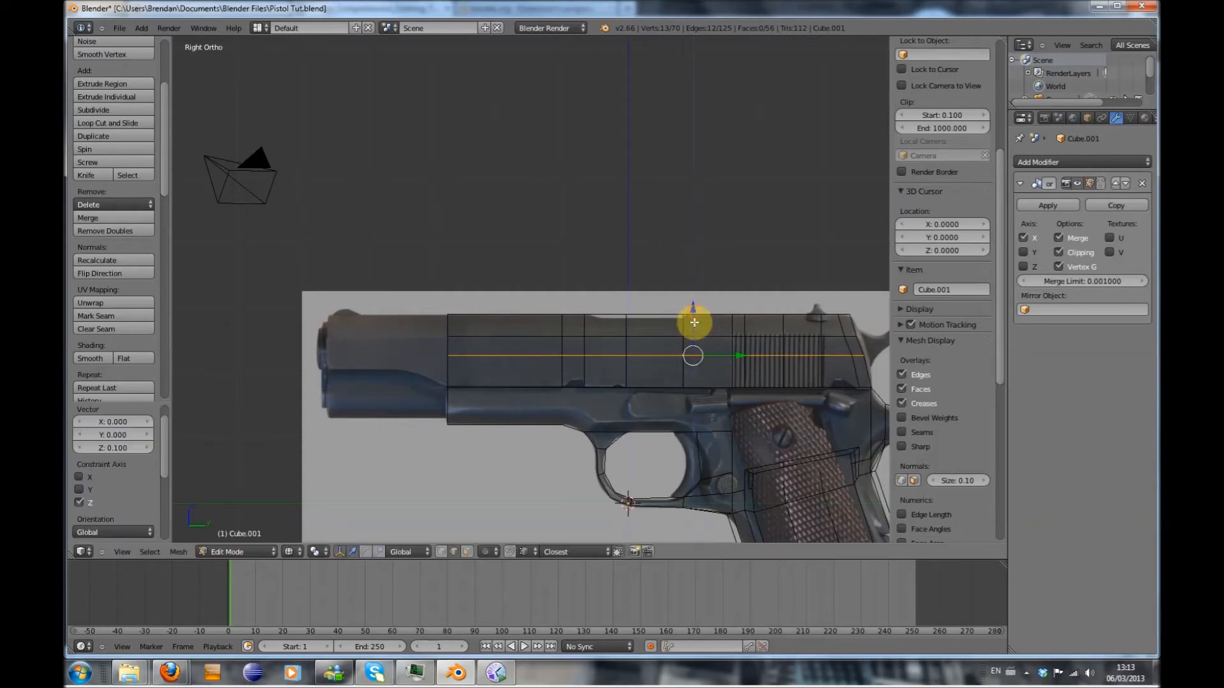
key(ctrl+z)
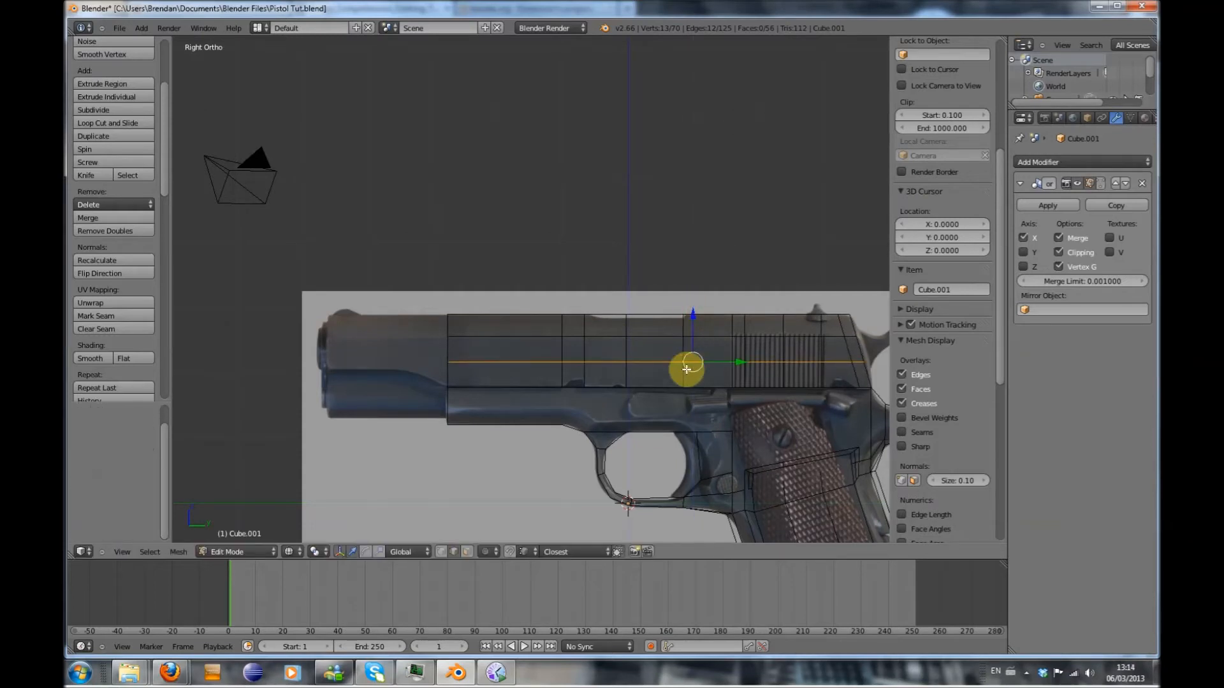
Edge-slide the slide's lower lengthwise loop toward the upper loop by a factor of about 0.395
key(ctrl+r)
click(684, 363)
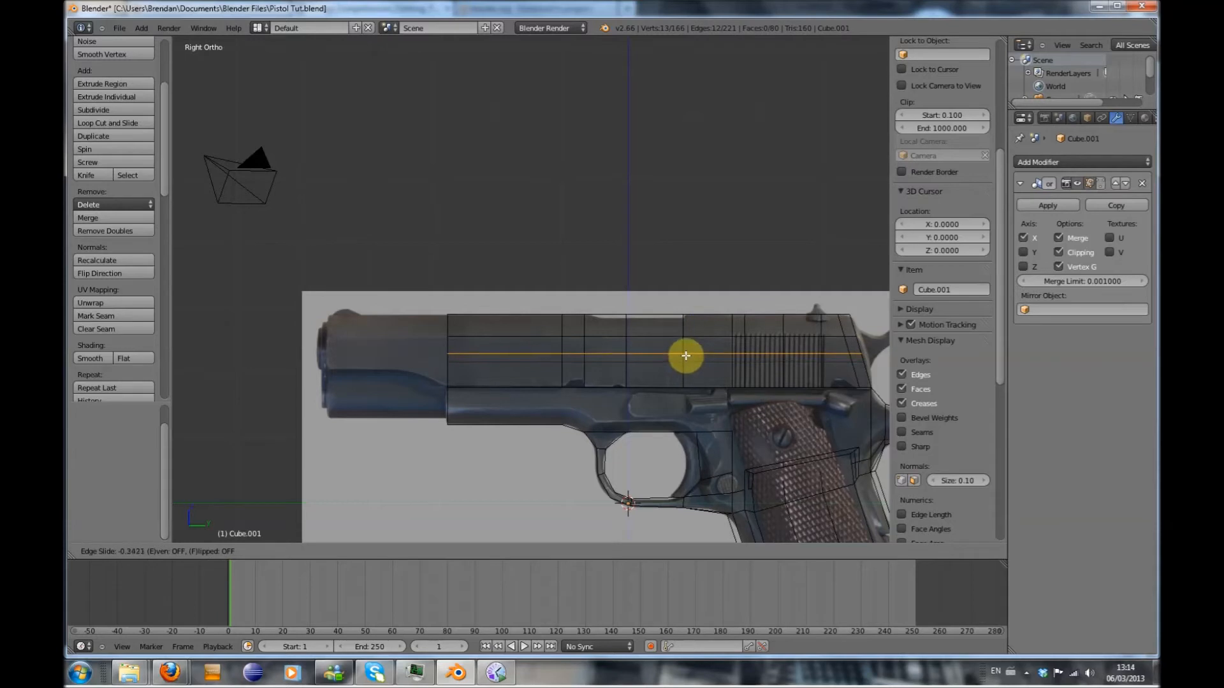
click(687, 354)
scroll(678, 370, up, 2)
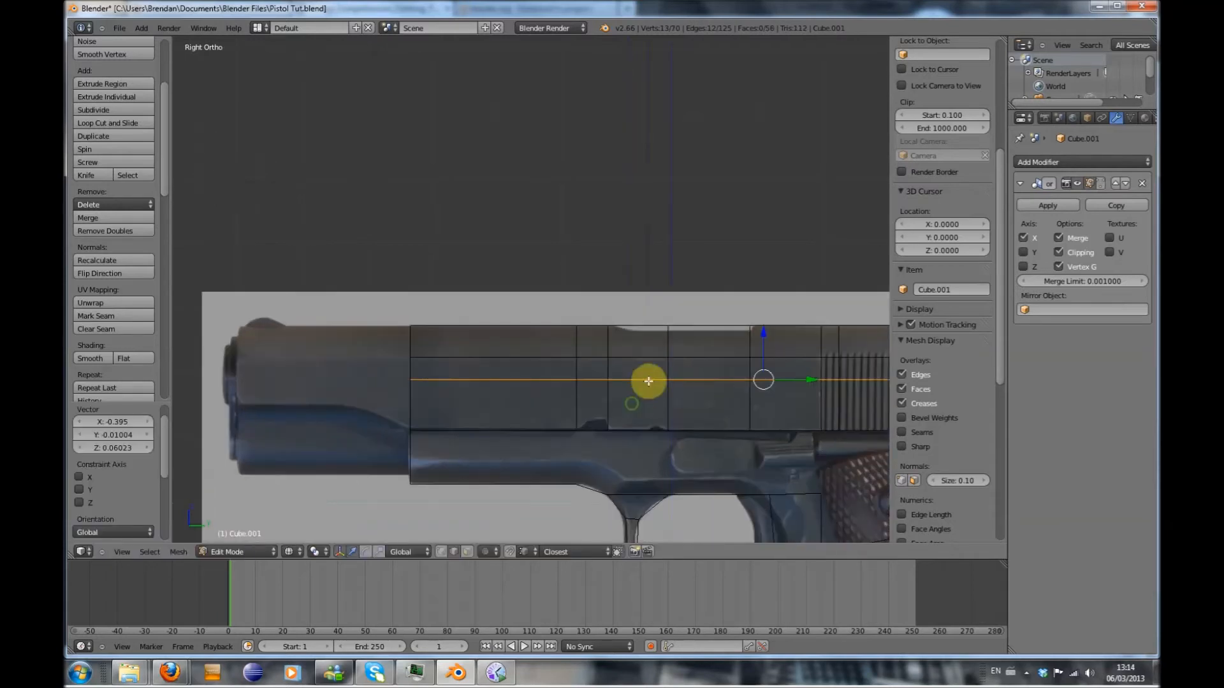
shift+middle_drag(648, 381, 657, 352)
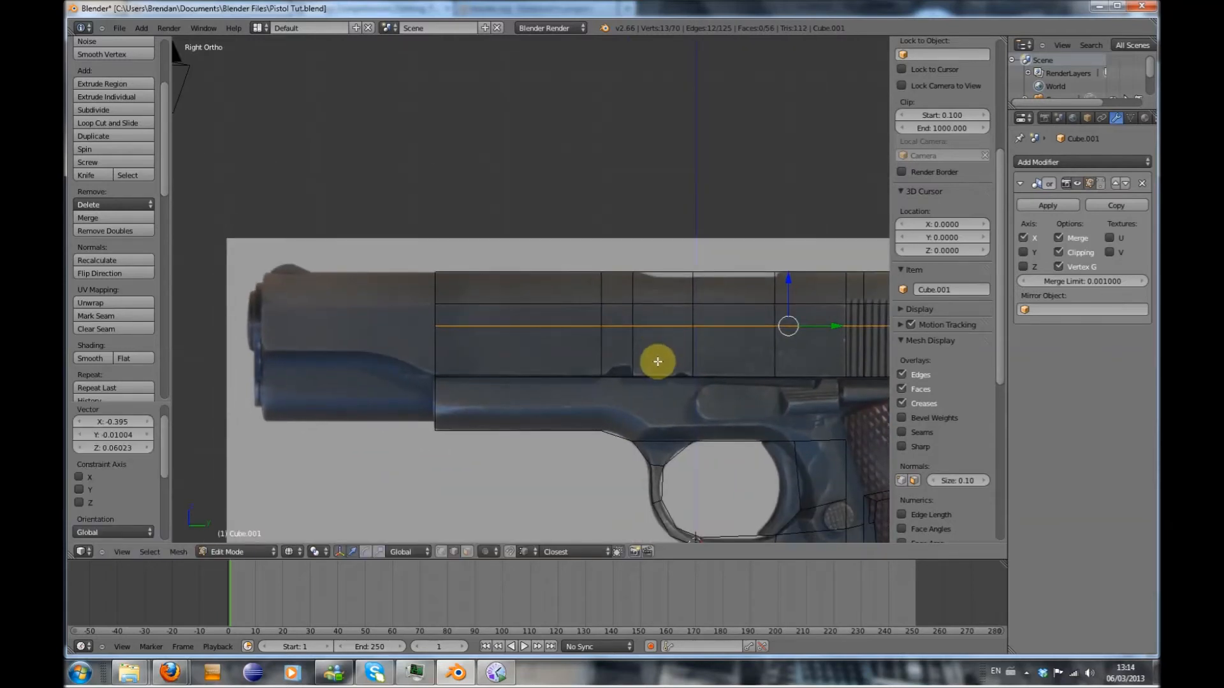
Start the Screencast Keys display with its mouse icon aligned to the right and test it with front and right views
drag(1001, 377, 992, 541)
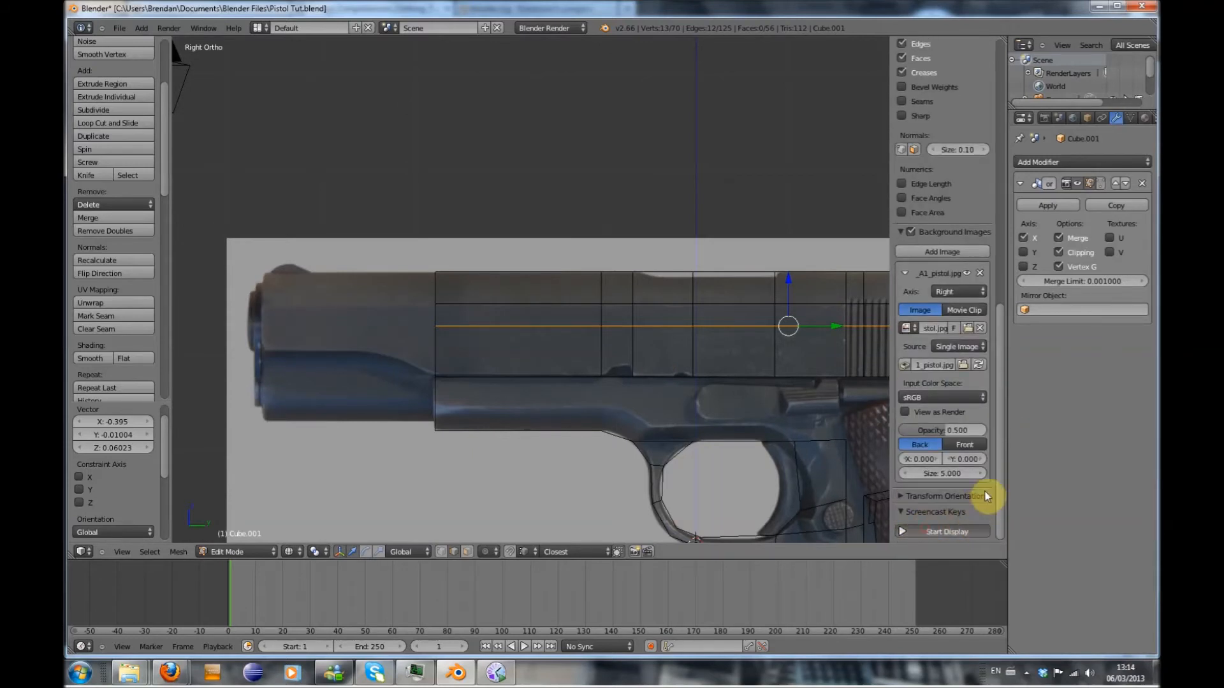
drag(1006, 446, 1000, 496)
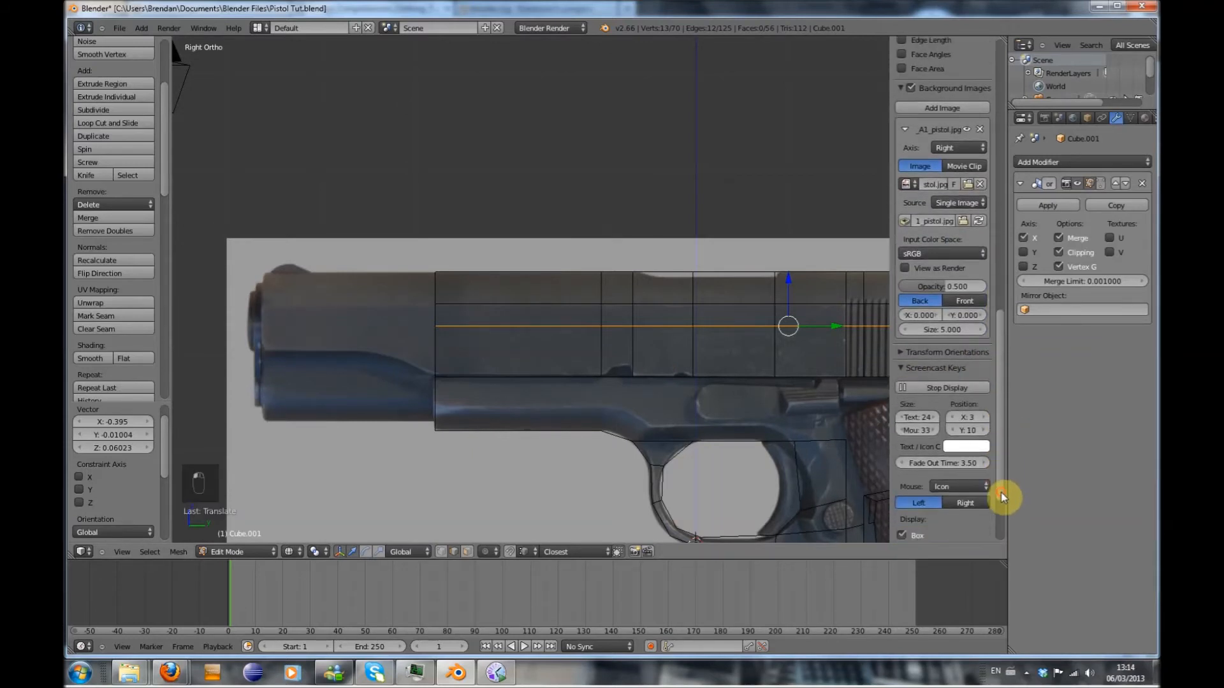
click(960, 488)
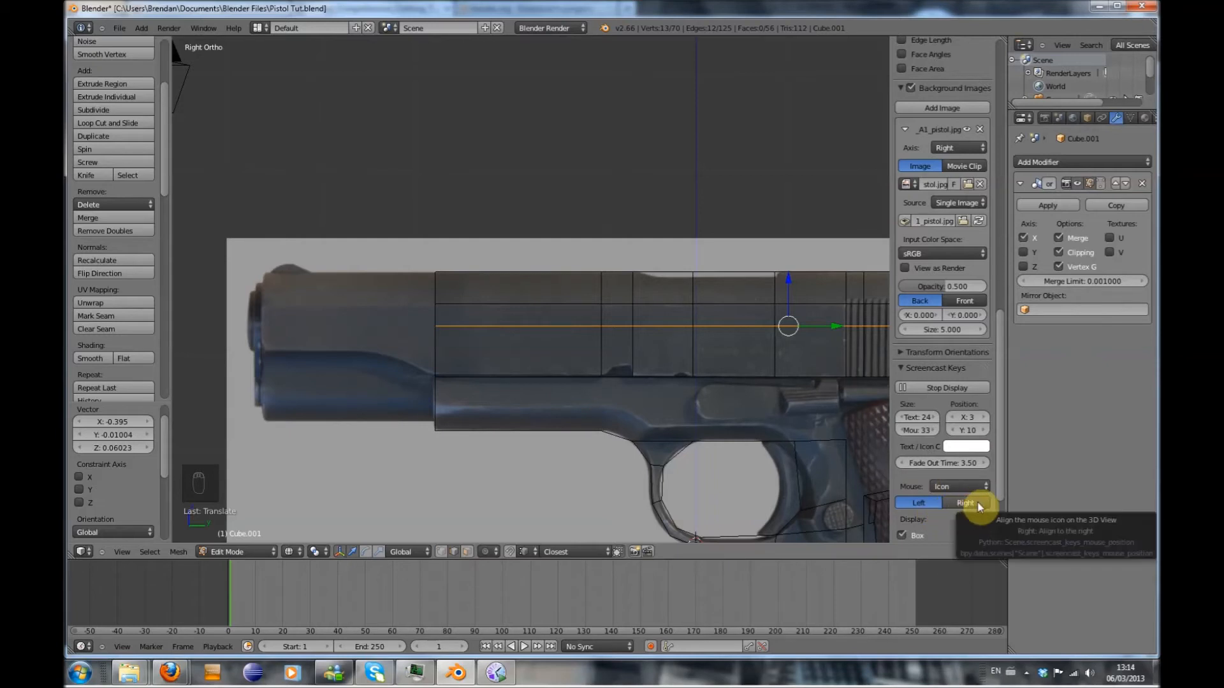
scroll(997, 504, down, 3)
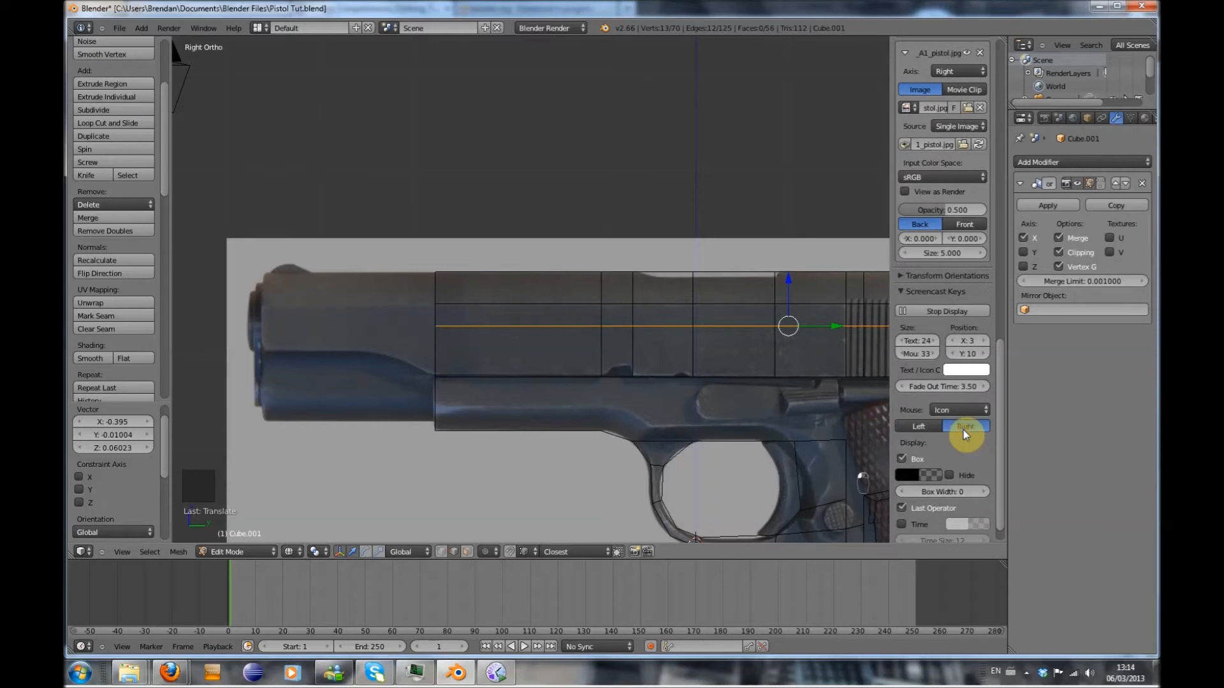
middle_drag(672, 410, 665, 414)
key(KP_1)
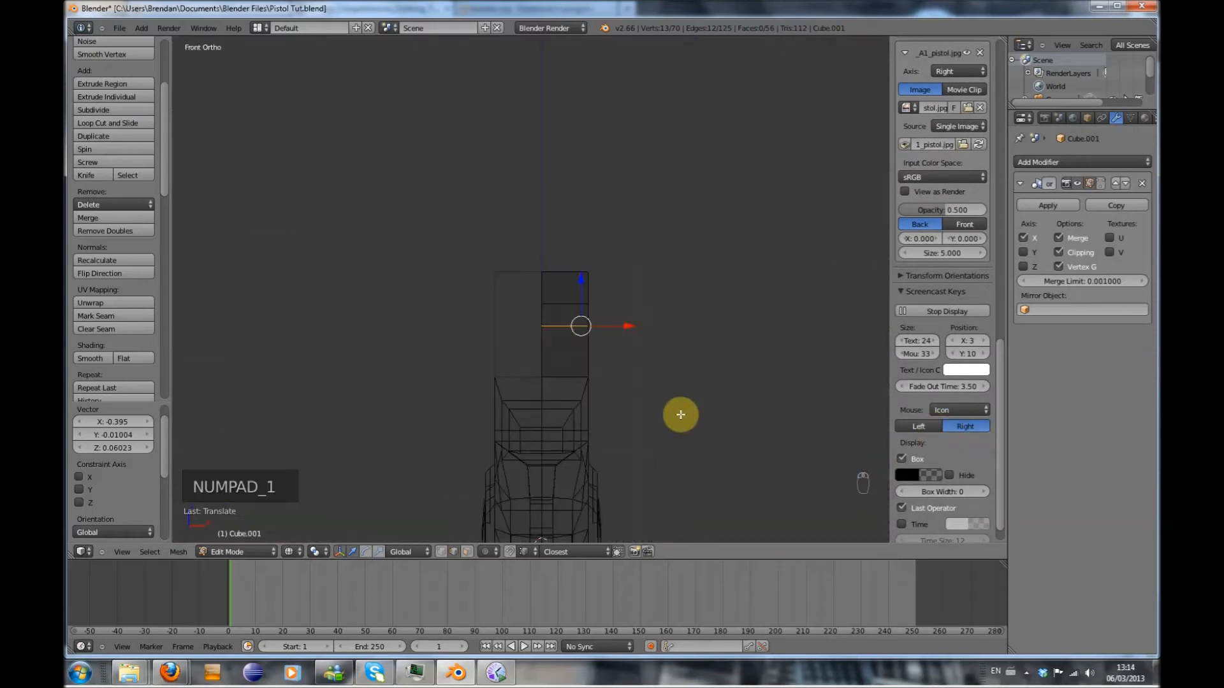
key(KP_3)
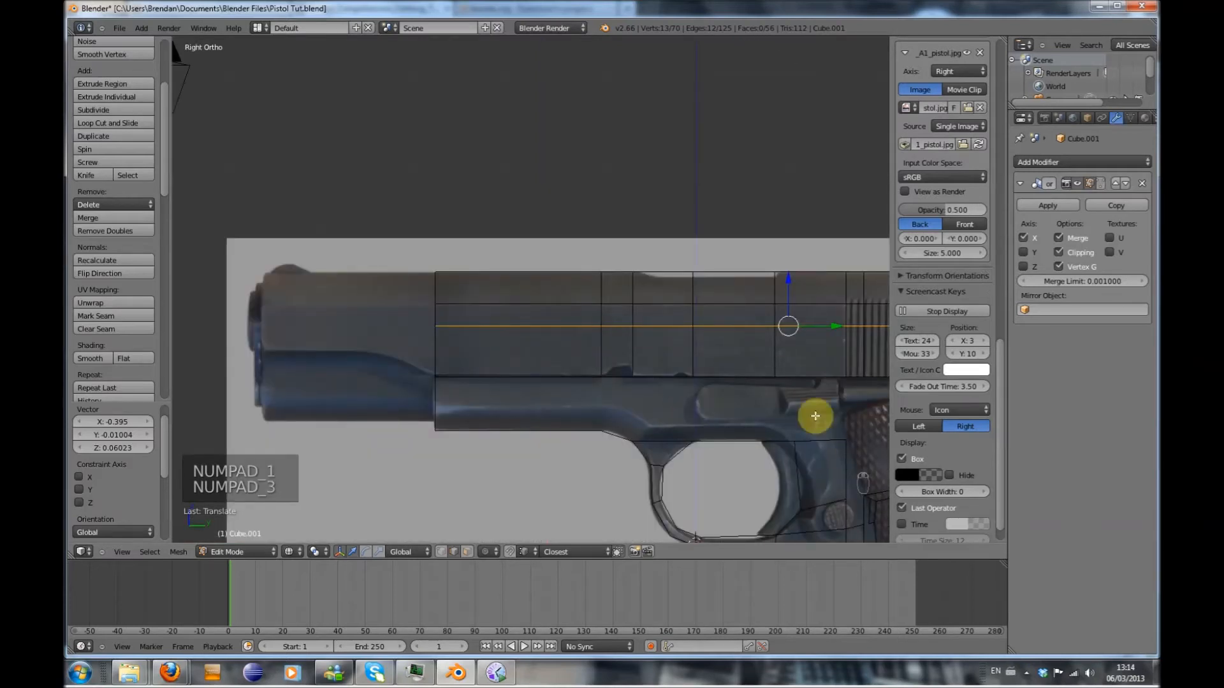
Set the Screencast Keys mouse icon size to 101 and the text size to 34
scroll(969, 464, down, 1)
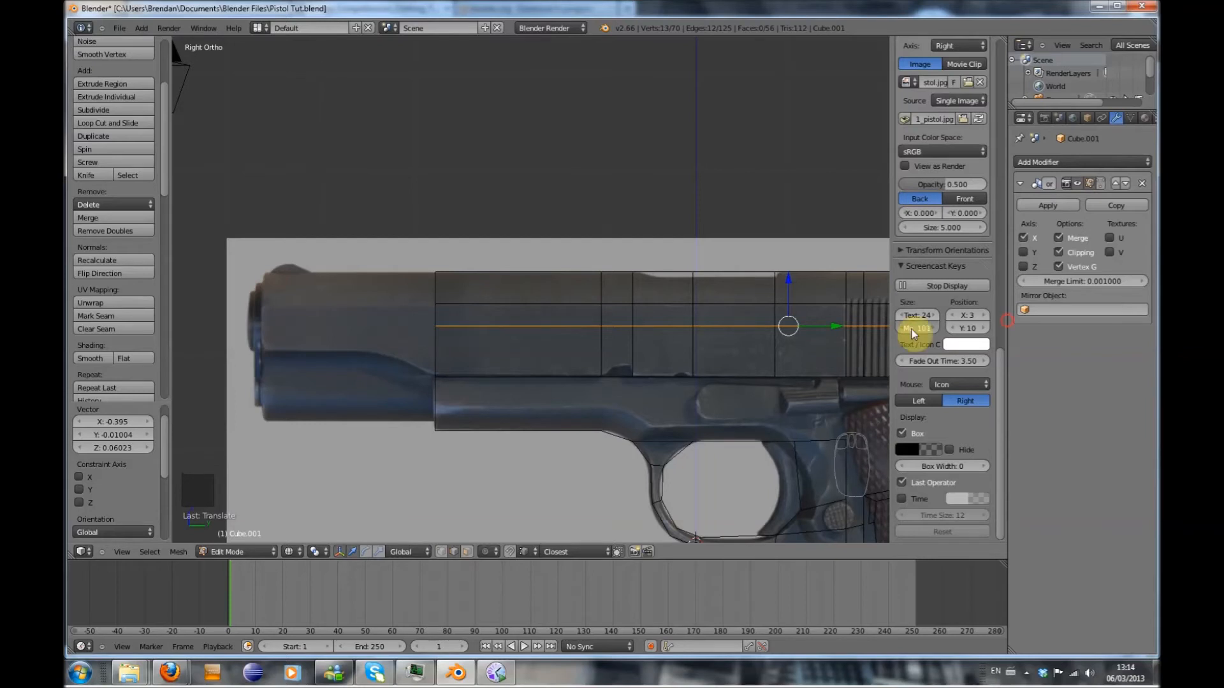
drag(911, 328, 914, 328)
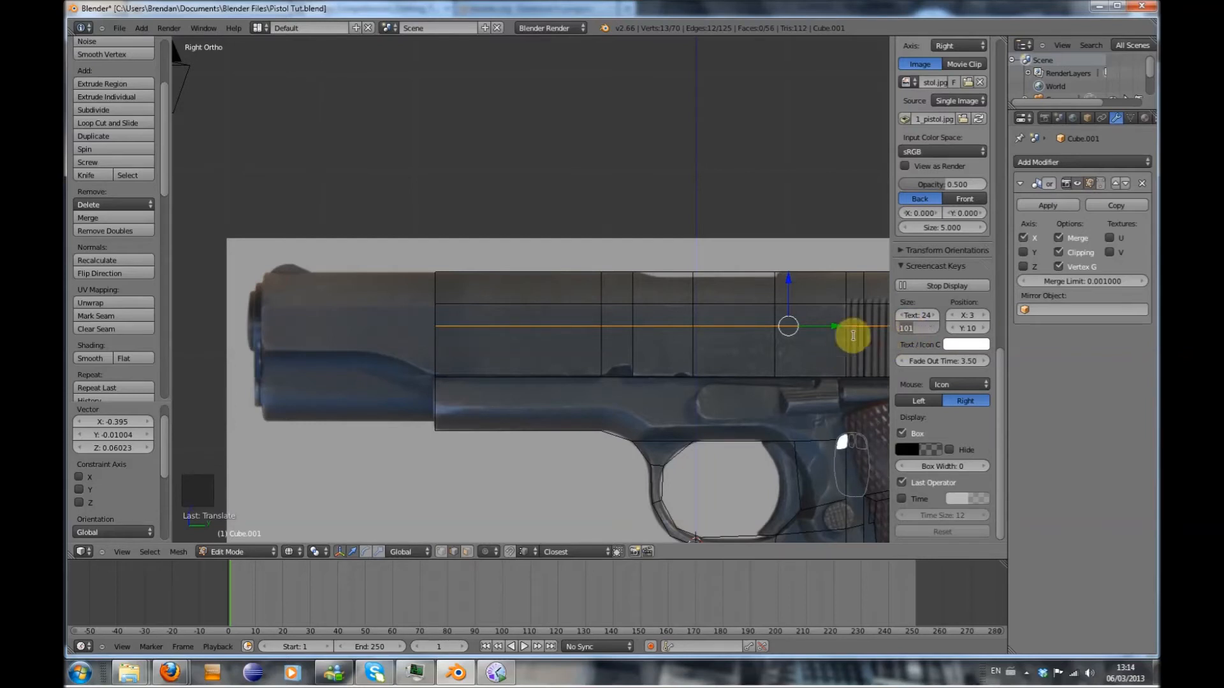
click(915, 314)
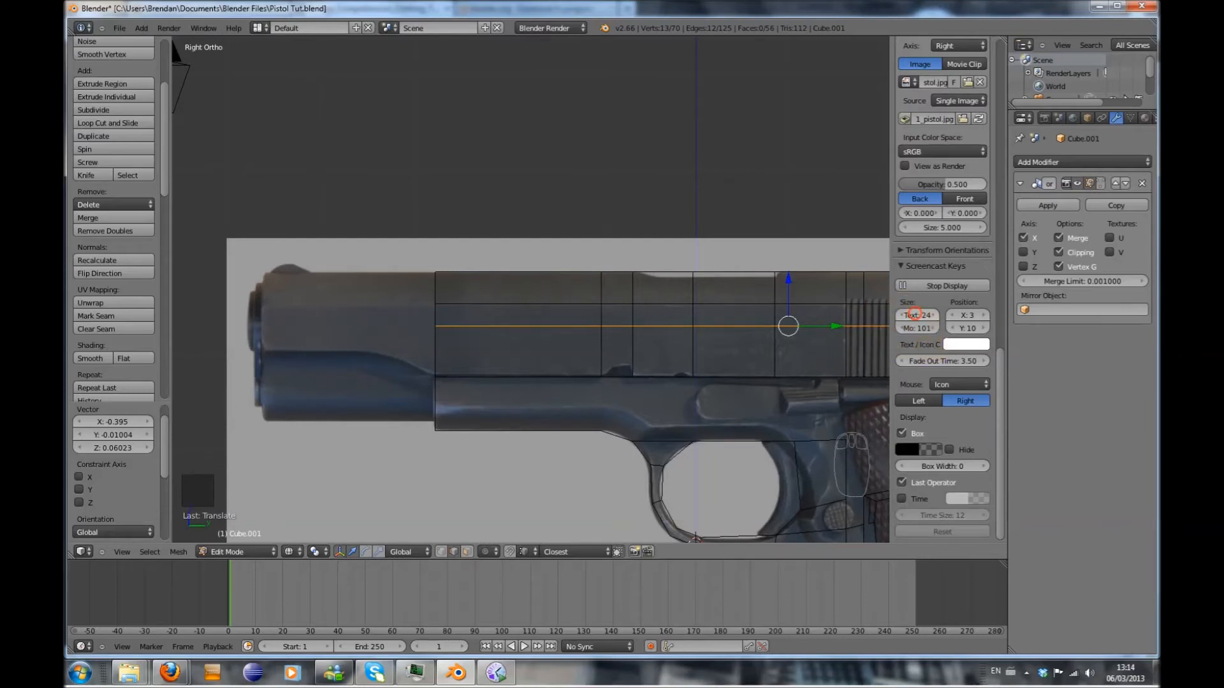
click(916, 316)
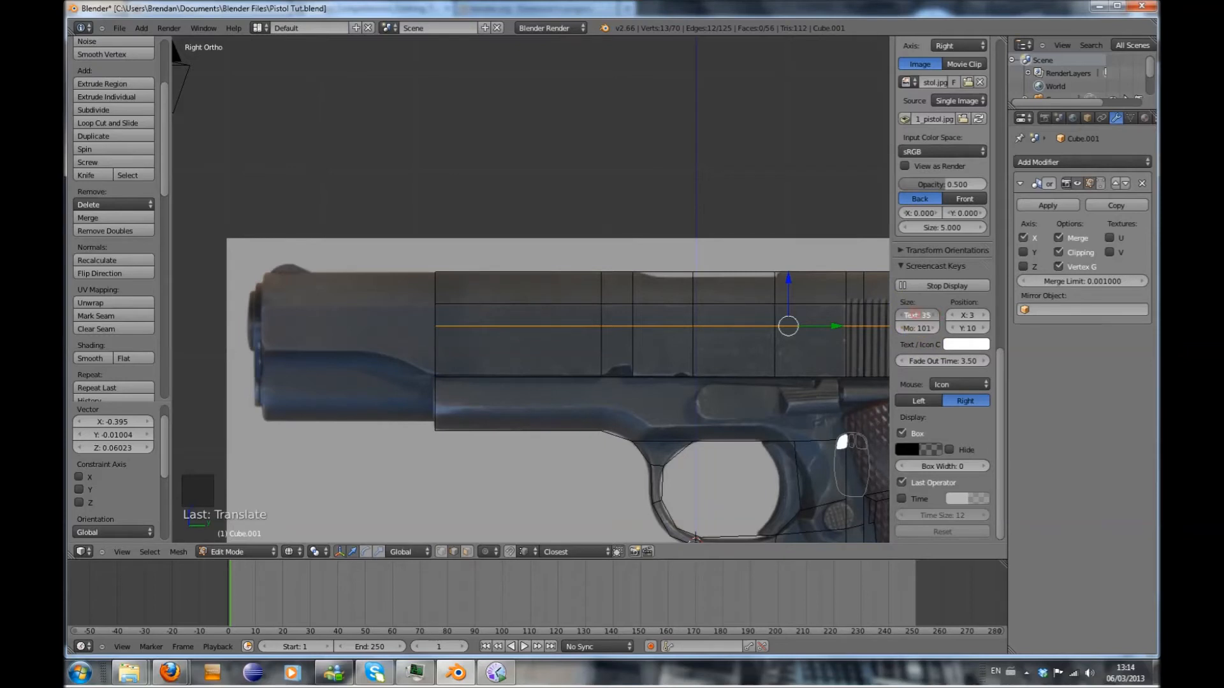
middle_drag(710, 401, 748, 404)
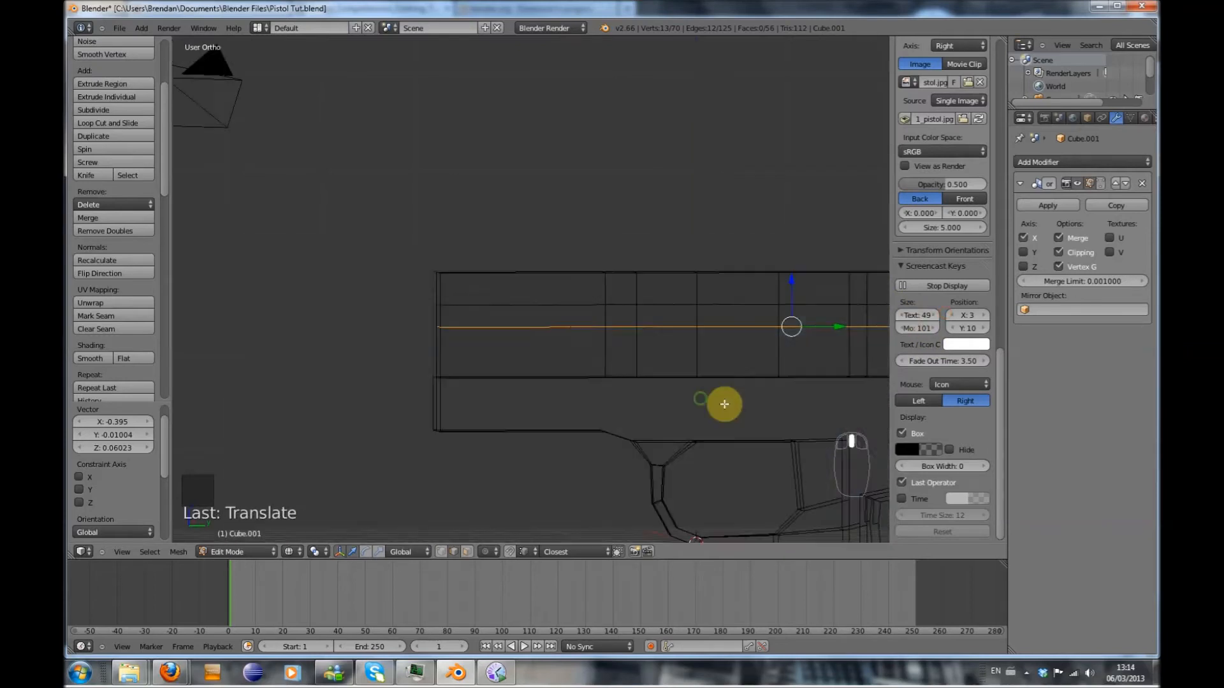
key(KP_1)
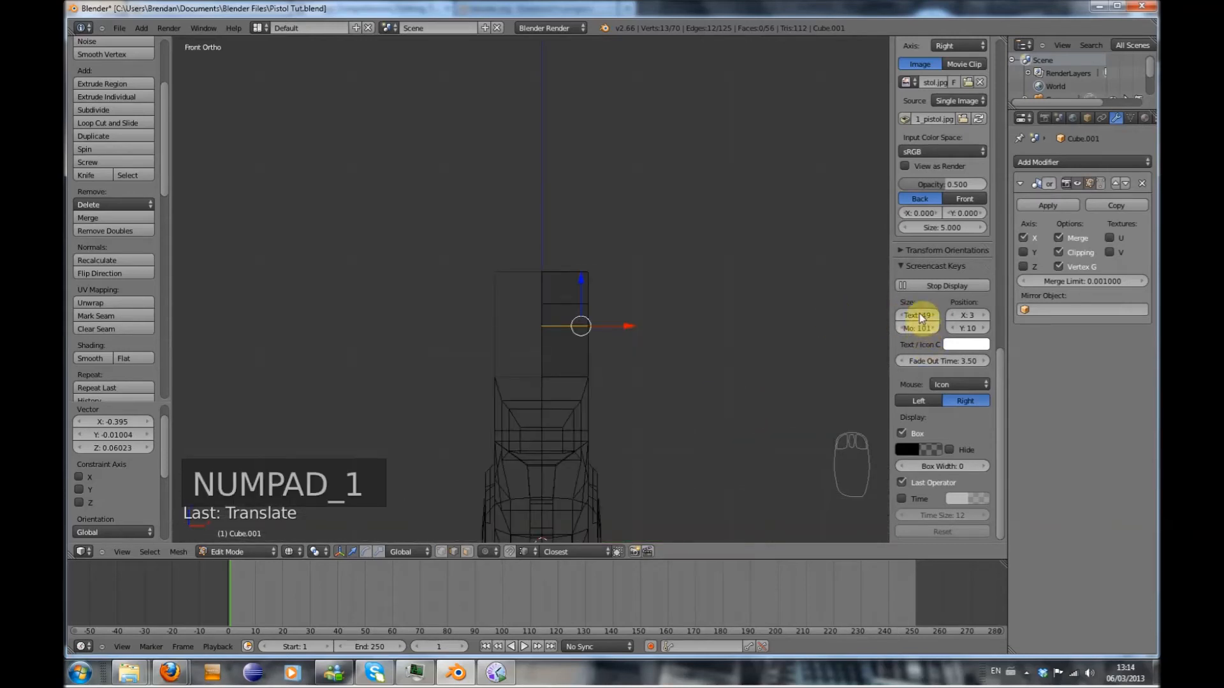
drag(916, 314, 893, 313)
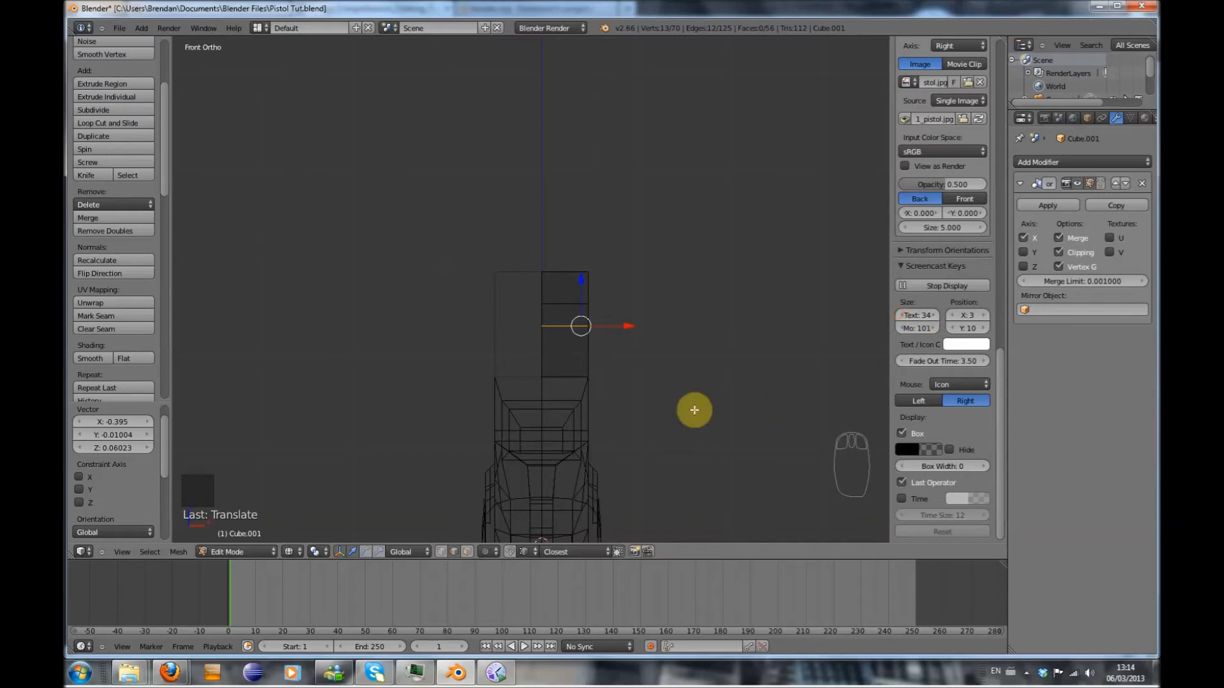
Deselect the slide's geometry, switch to solid shading and show the rear end of the slide in right side view
key(a)
key(z)
mouse_move(683, 427)
middle_down()
mouse_move(691, 391)
mouse_move(629, 402)
mouse_move(587, 440)
mouse_move(600, 441)
middle_up()
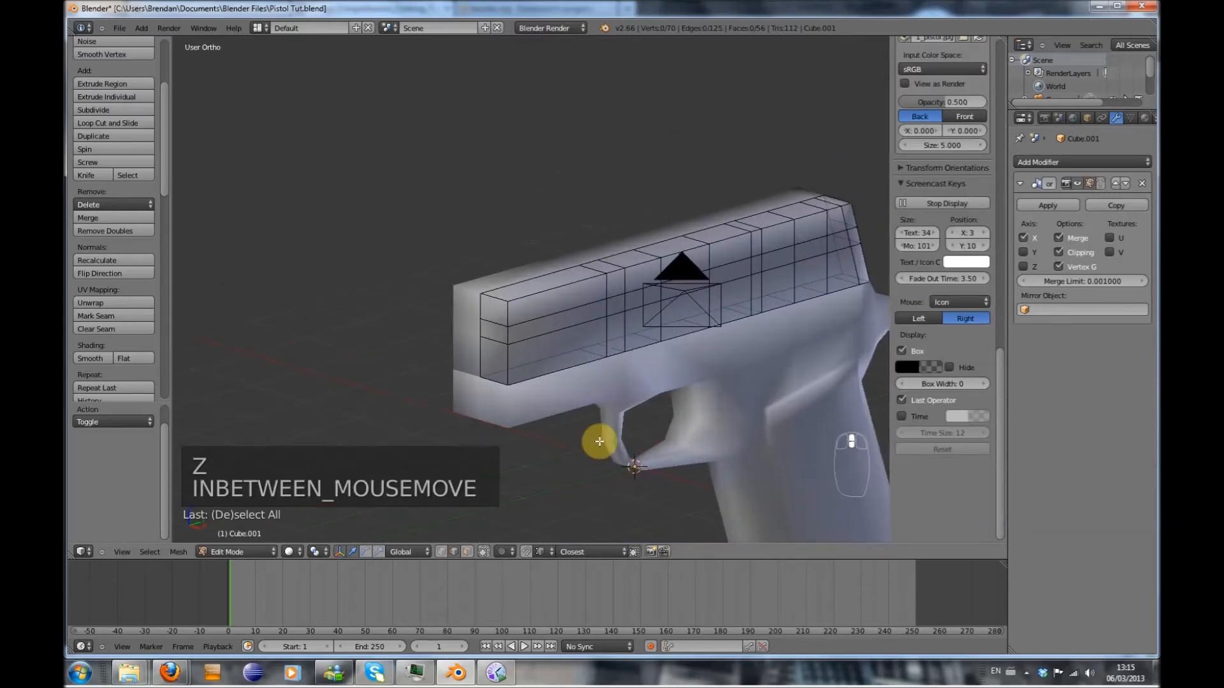
key(KP_3)
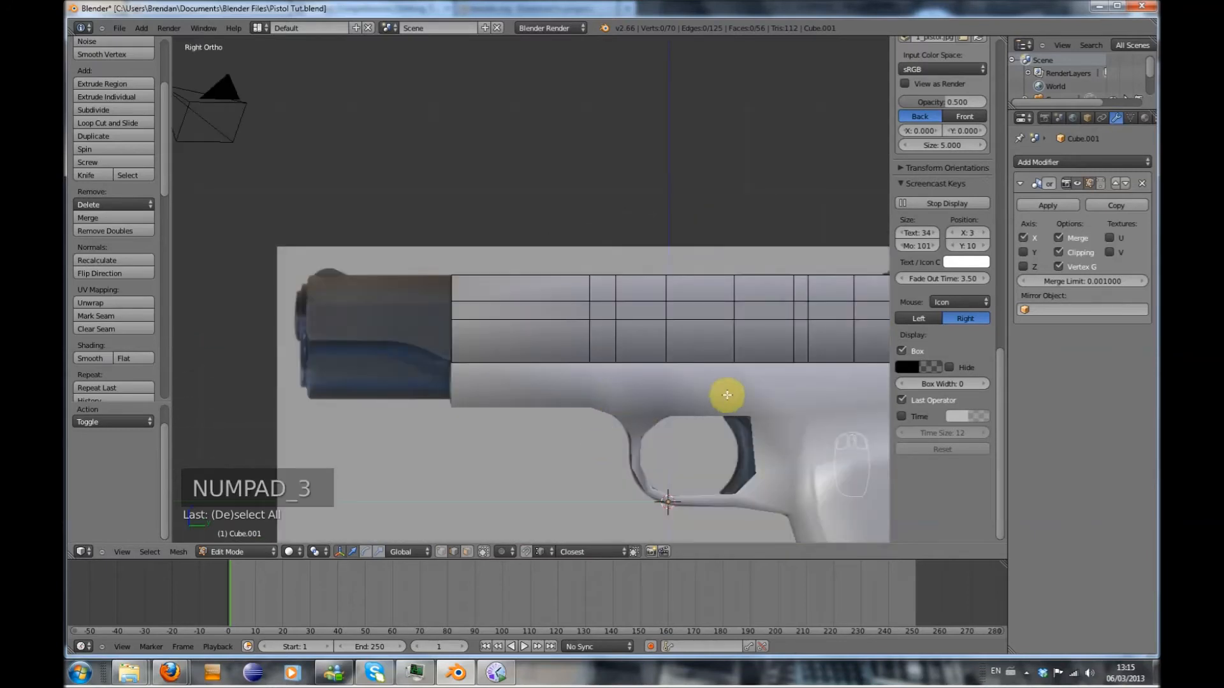
shift+middle_drag(597, 370, 557, 391)
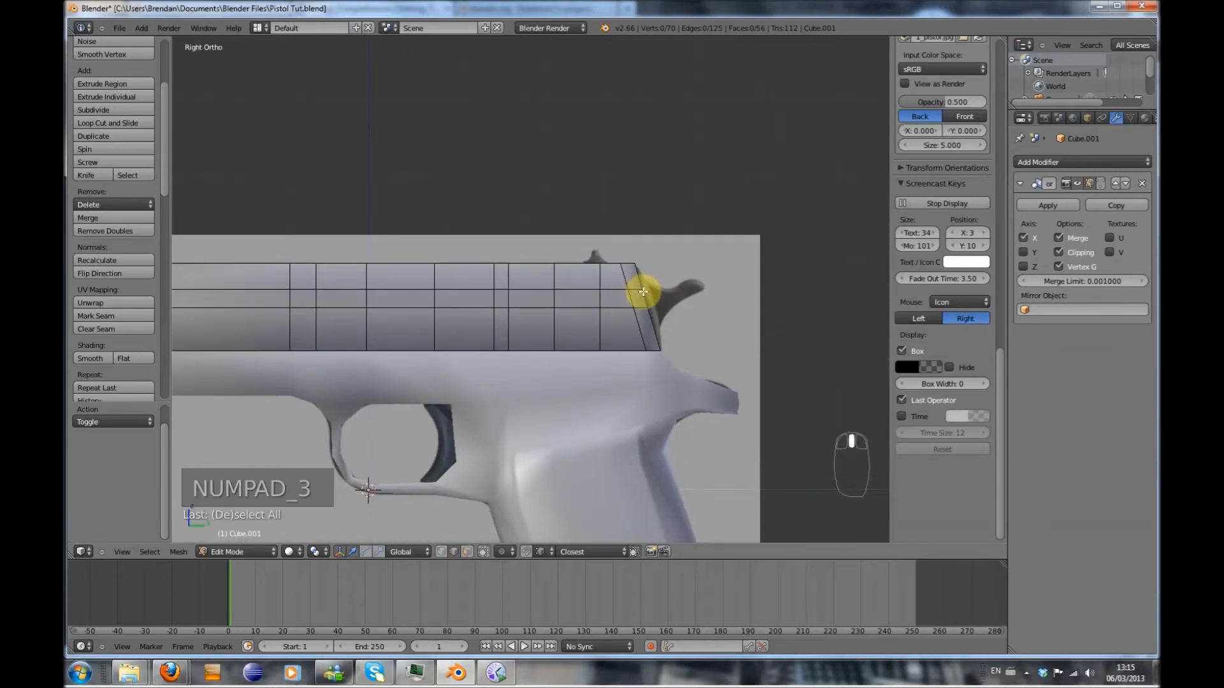
Select the two cross edges on the slide's rear face and move them about 0.087 backward along Y to round the rear
middle_drag(646, 291, 626, 293)
right_click(635, 293)
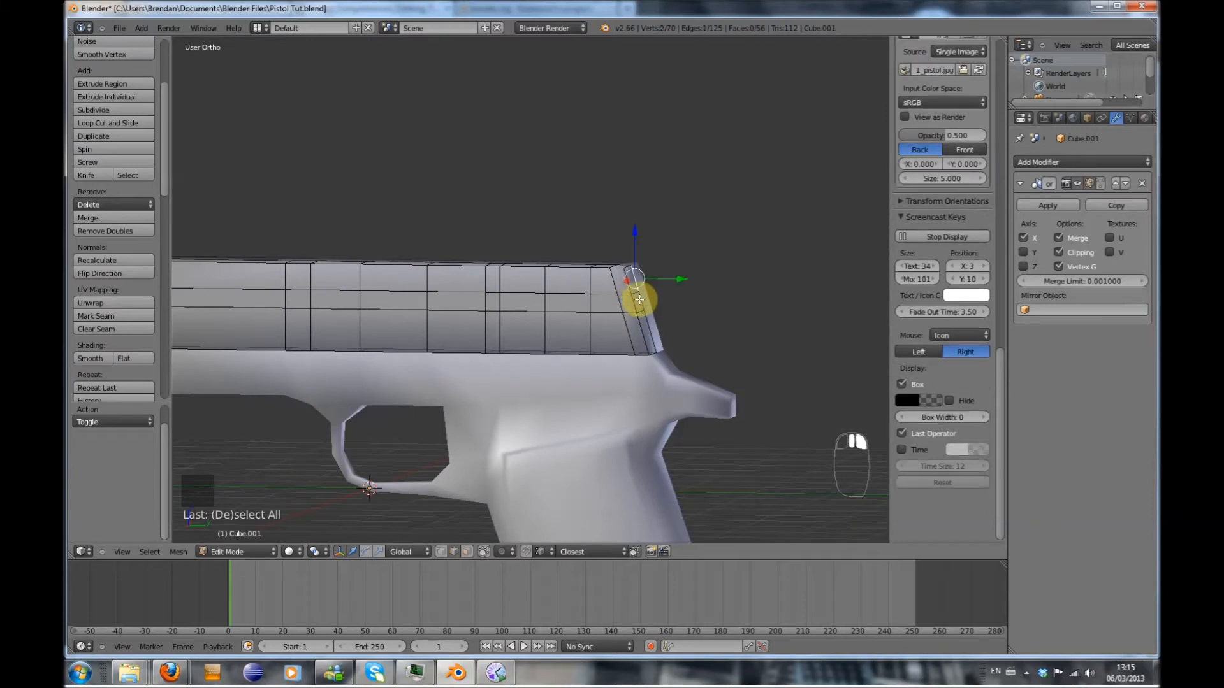
right_click(636, 295)
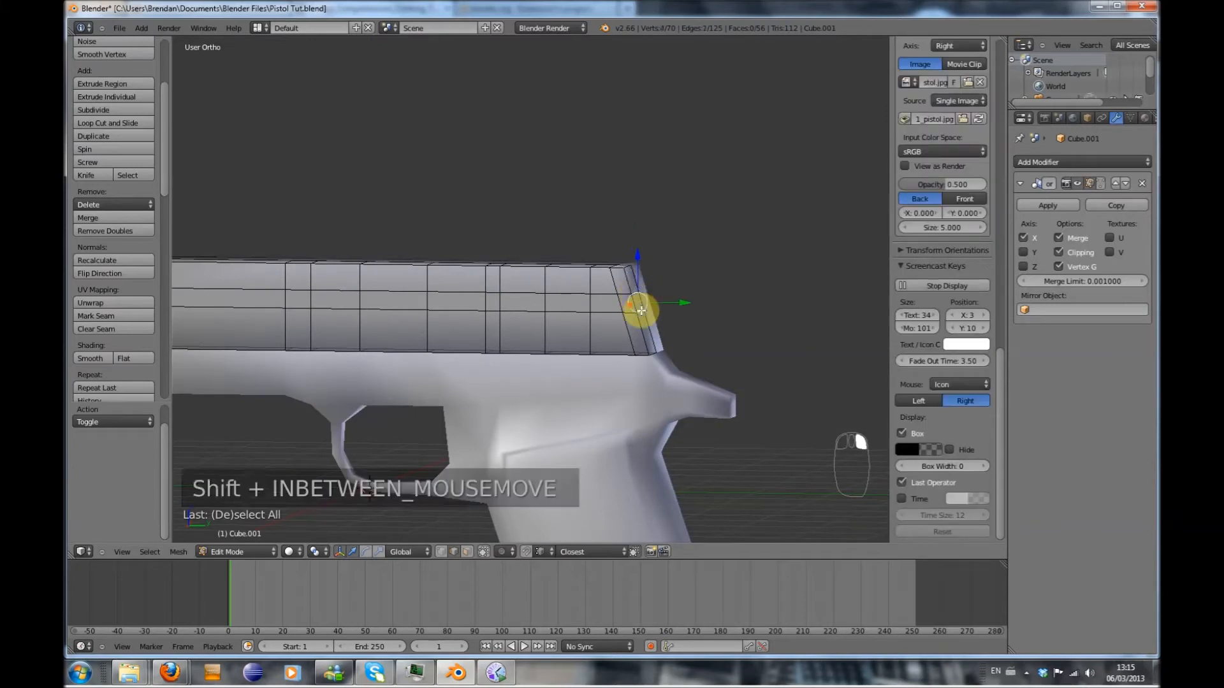
key(KP_1)
key(KP_3)
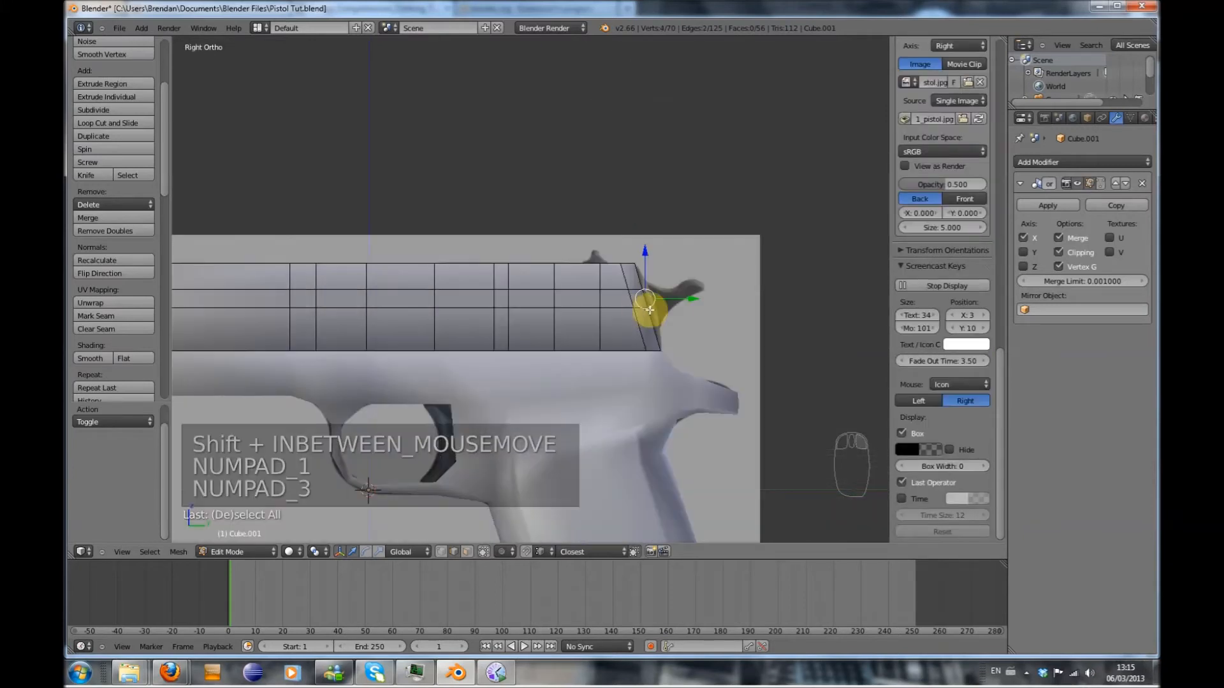
key(g)
click(691, 299)
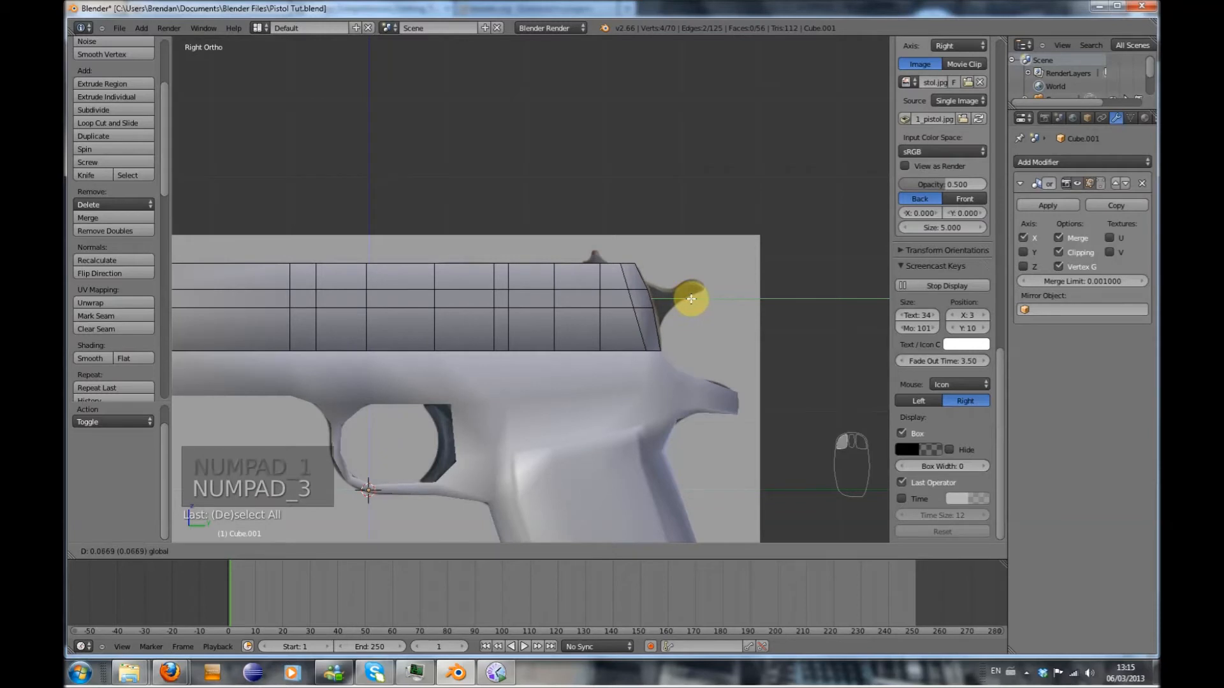
Try to circle-select the front end of the slide mesh in right side view
key(Tab)
shift+middle_drag(430, 365, 614, 386)
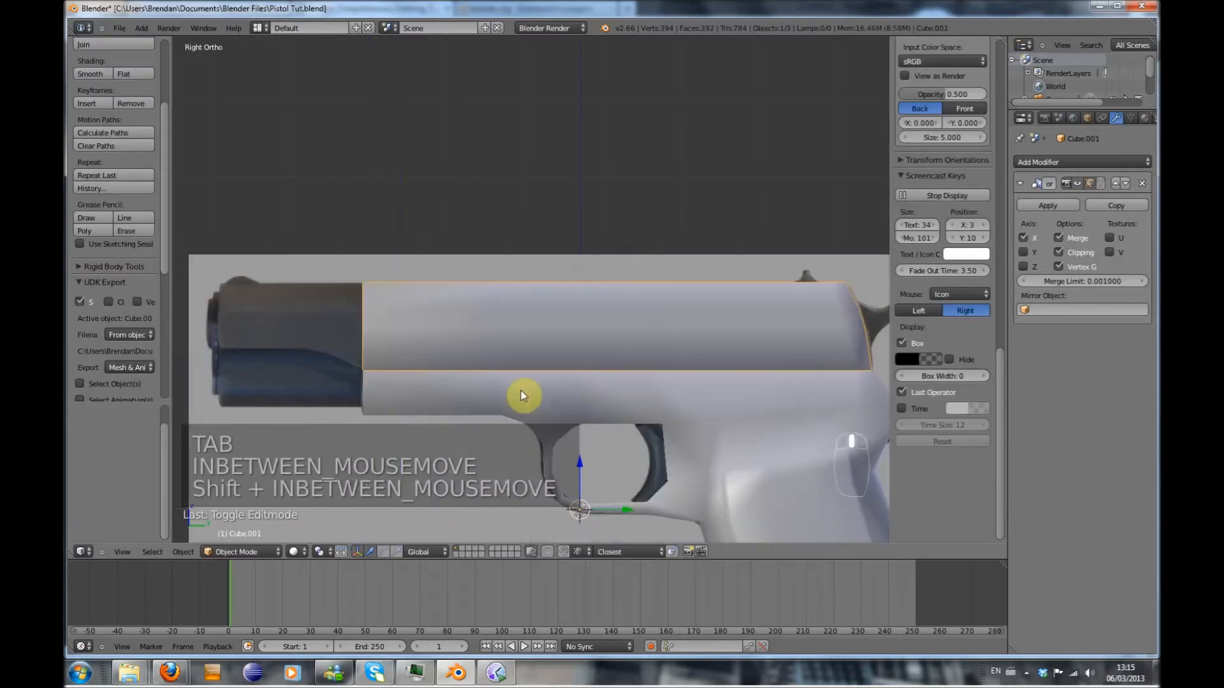
shift+middle_drag(521, 391, 694, 386)
shift+middle_drag(575, 387, 611, 388)
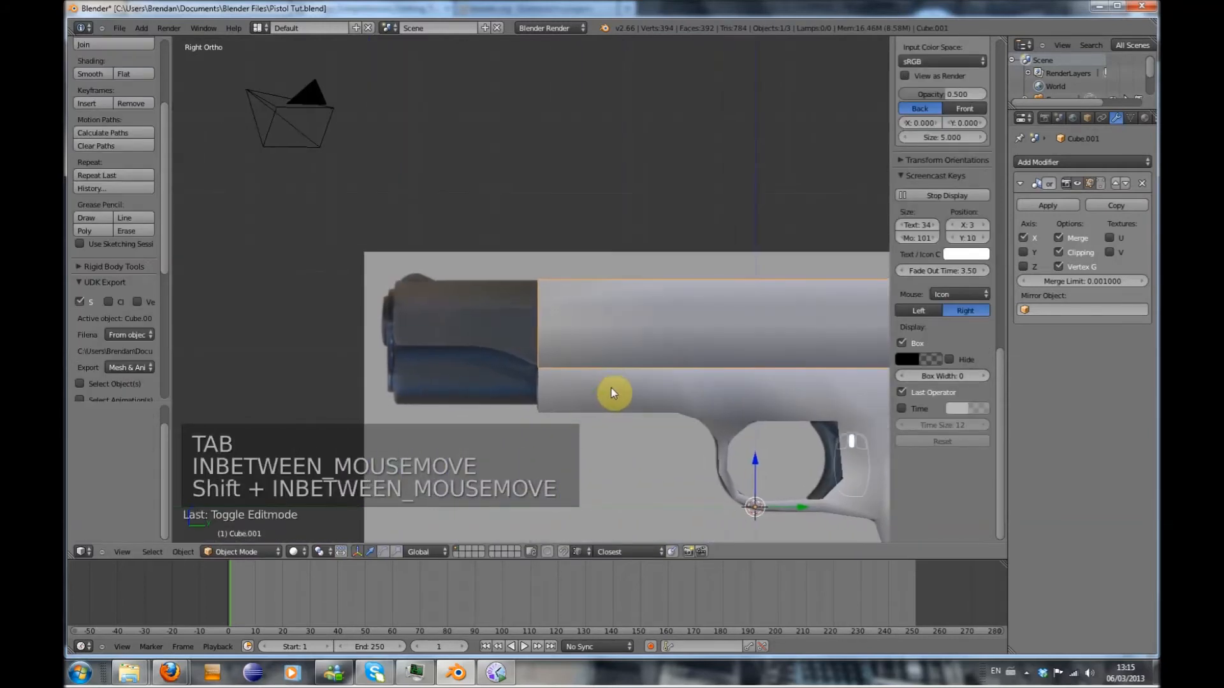
key(Tab)
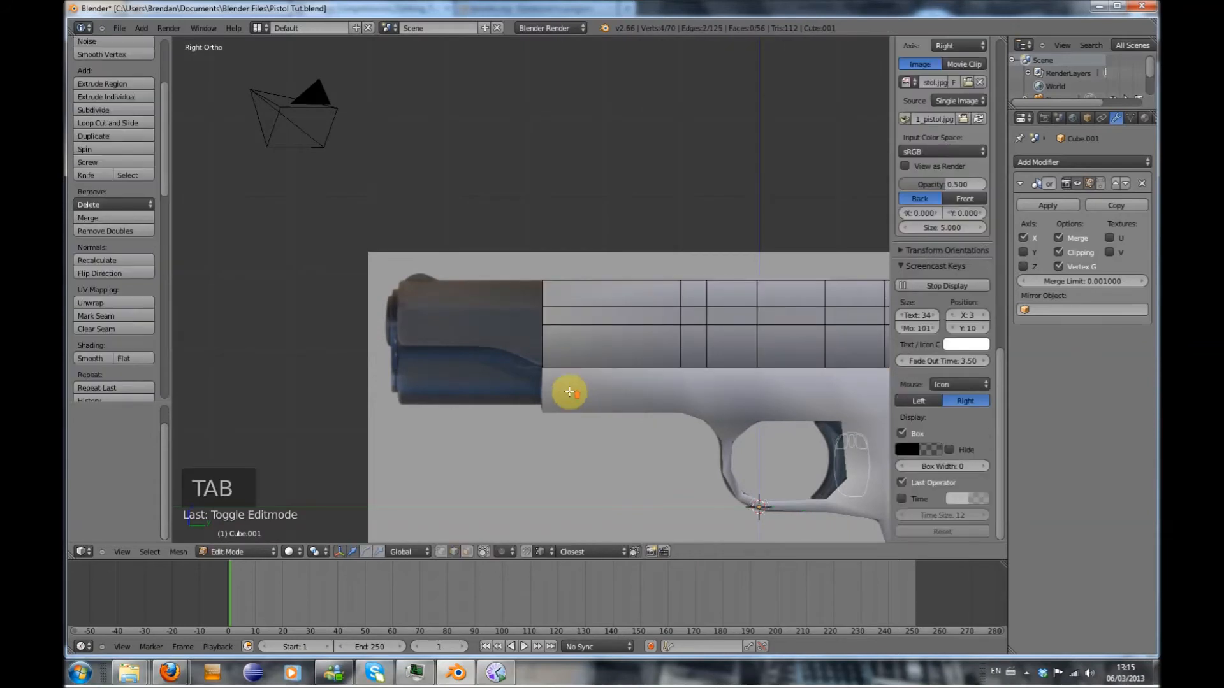
scroll(561, 391, up, 1)
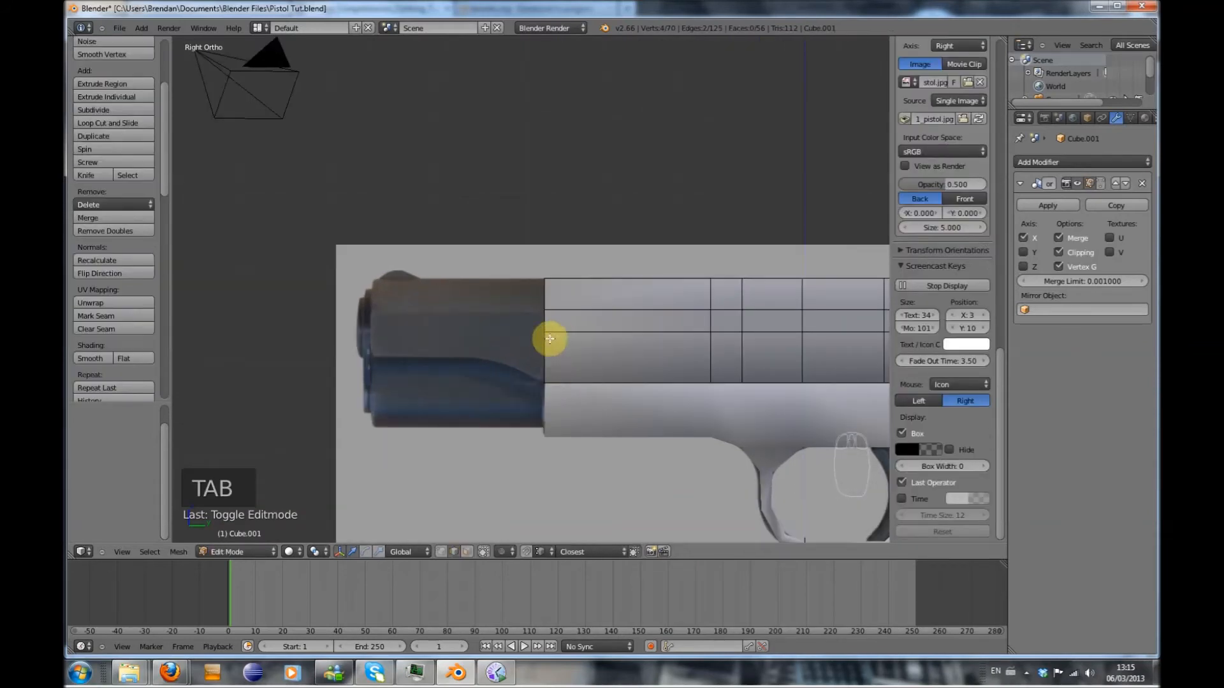
key(c)
drag(547, 281, 540, 372)
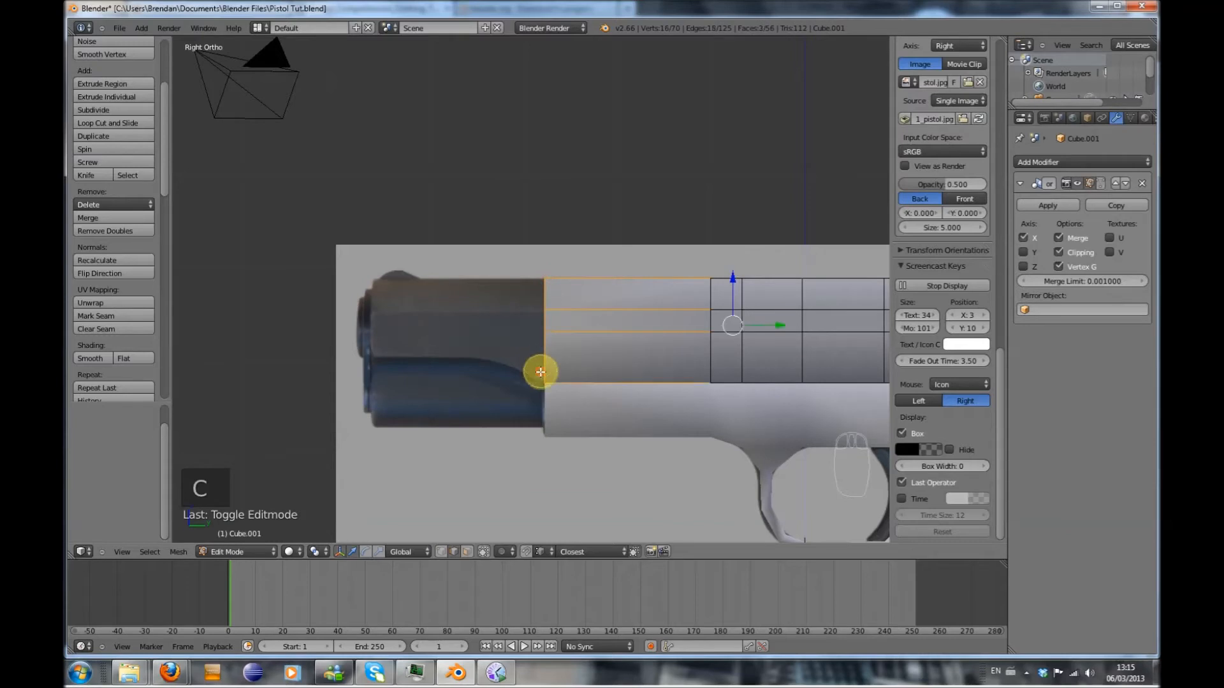
key(a)
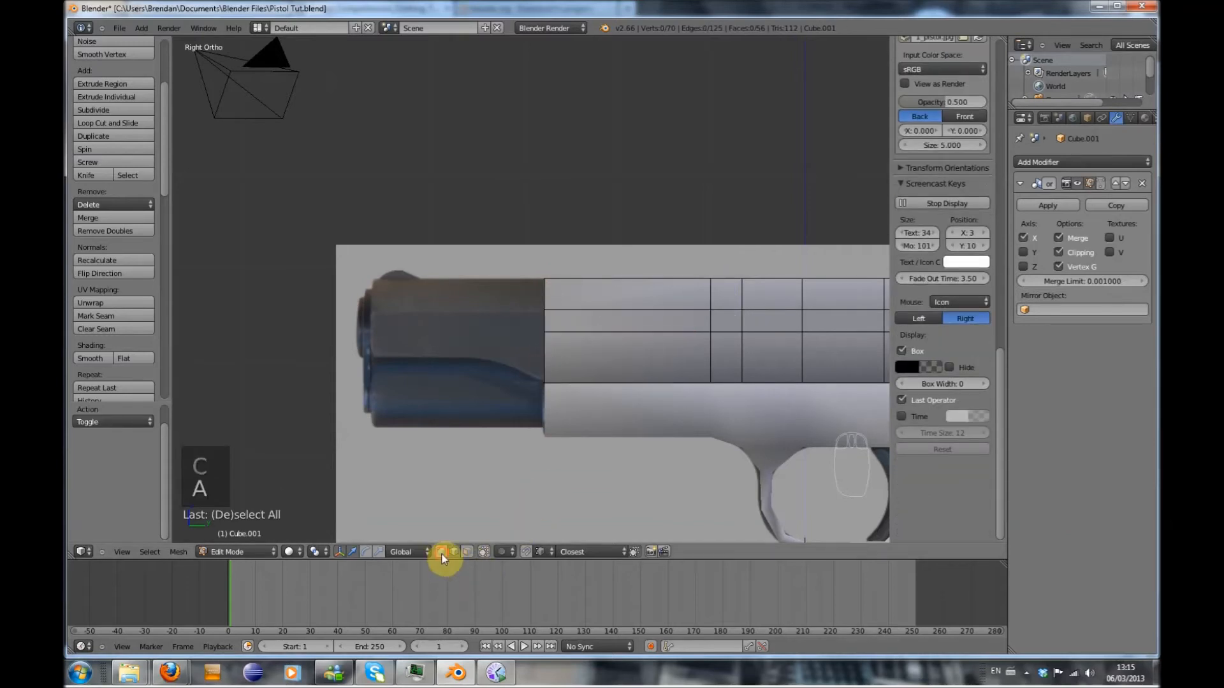
Select the vertices at the slide's front end and extrude them about 1.819 forward along Y to the reference muzzle
key(c)
drag(552, 281, 552, 391)
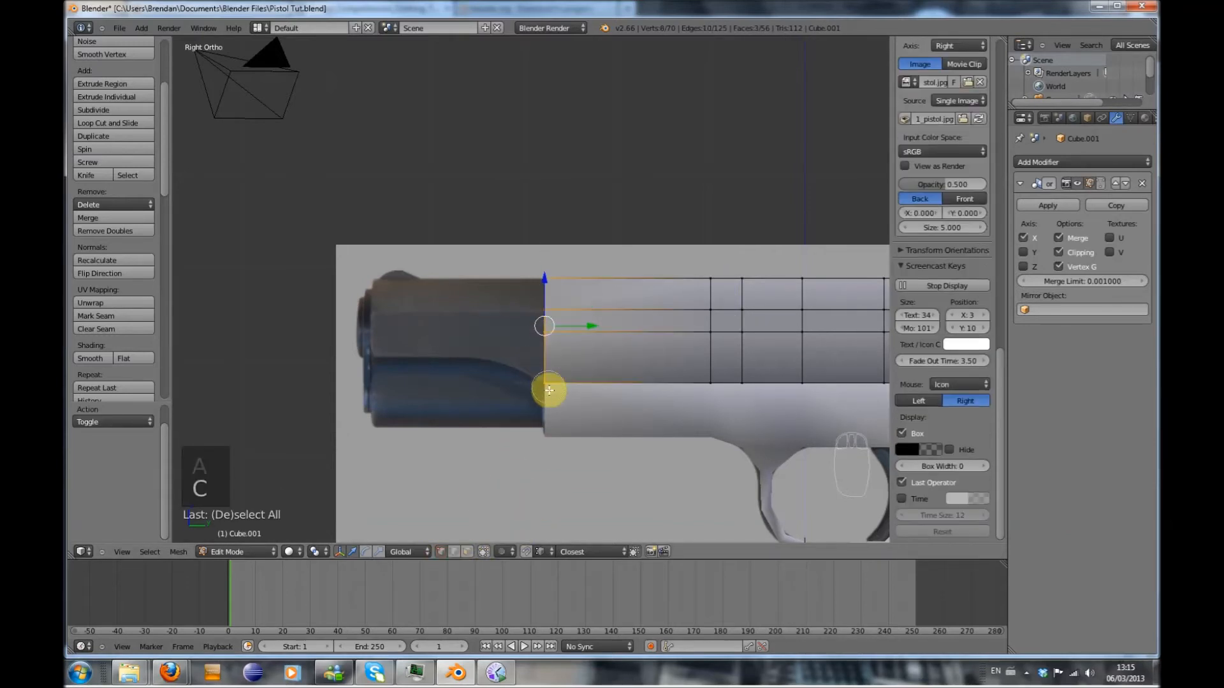
right_click(622, 328)
key(e)
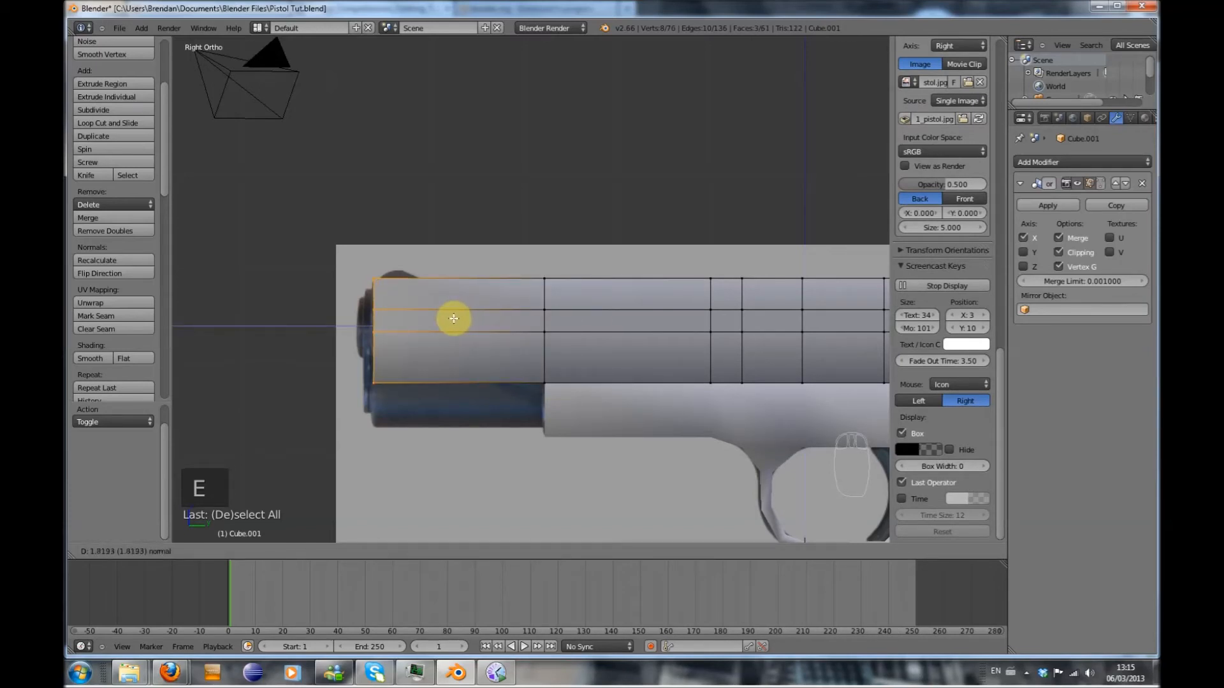
click(453, 318)
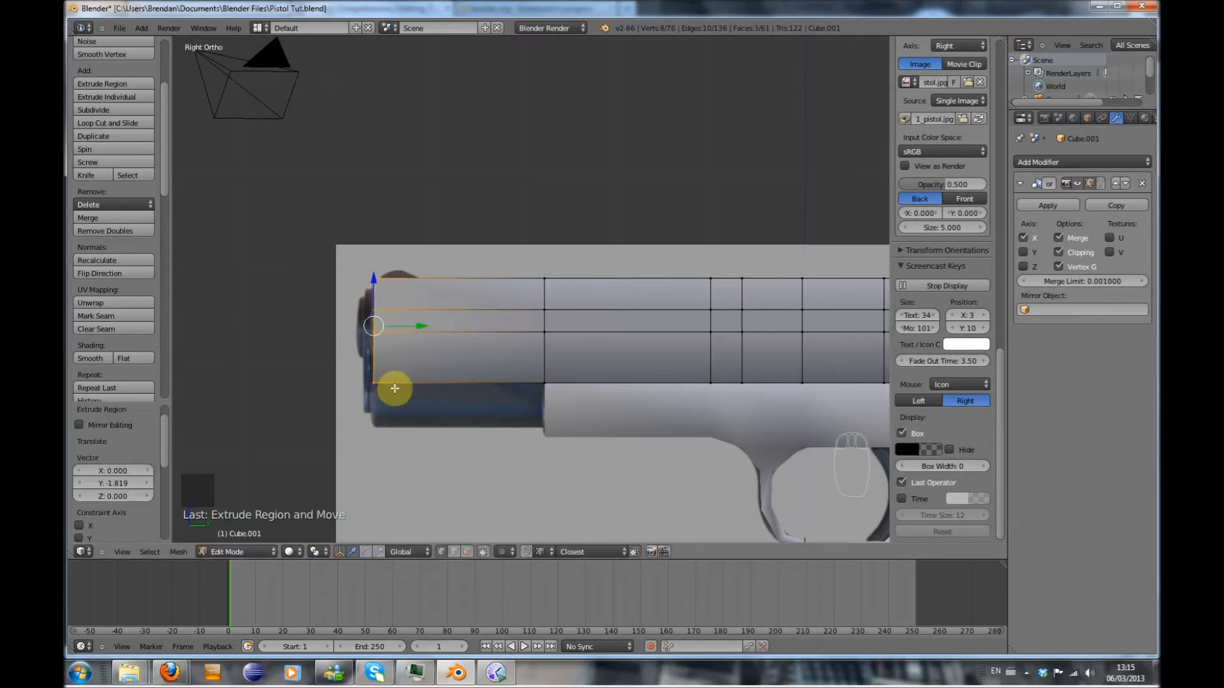
Add a centred loop cut to the new front section of the slide, plus two evenly spaced cuts in its rear half
key(z)
key(ctrl+r)
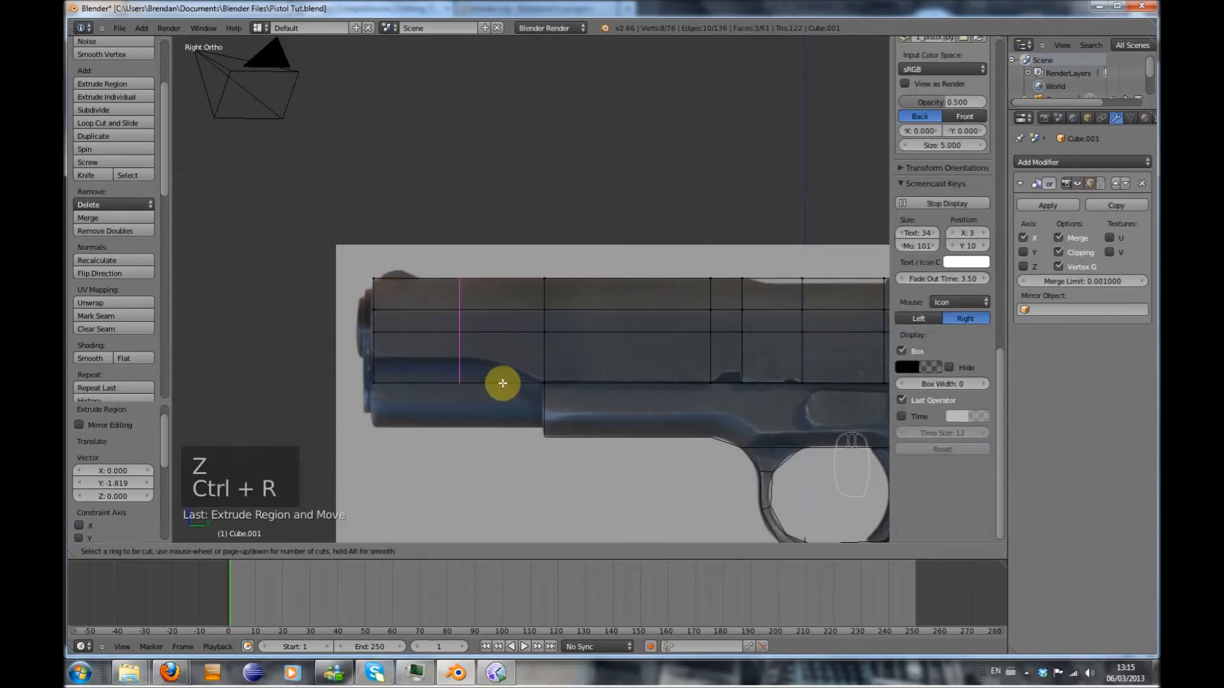
scroll(475, 376, up, 1)
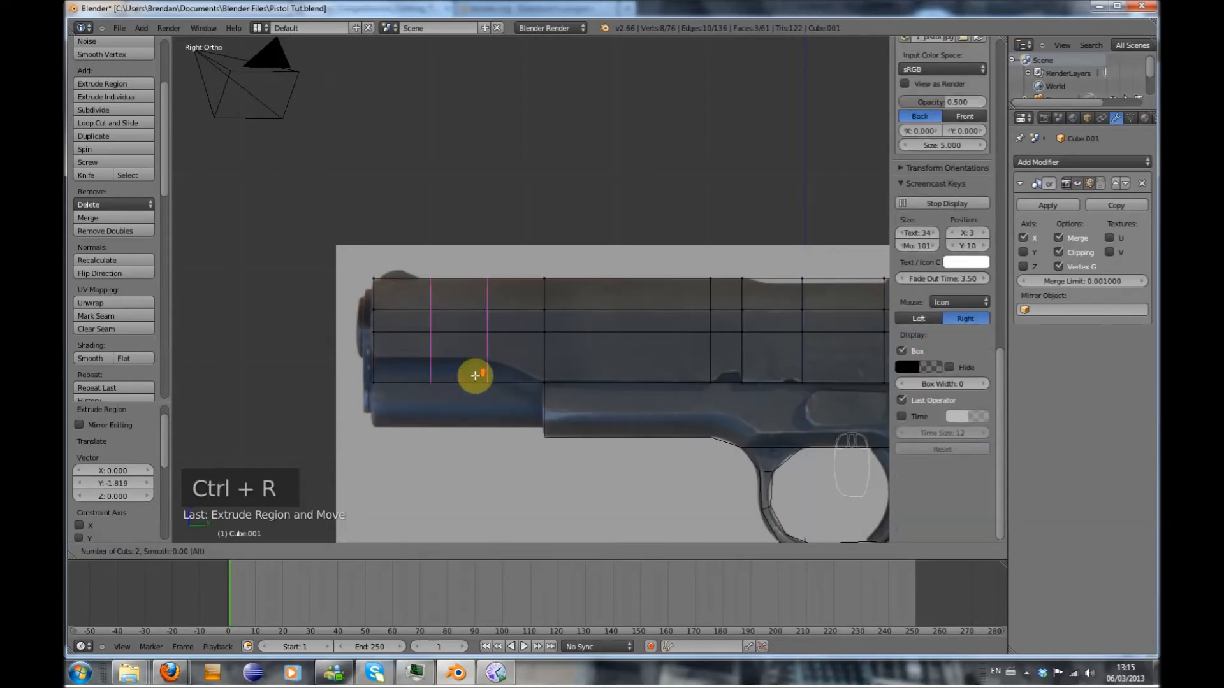
click(475, 376)
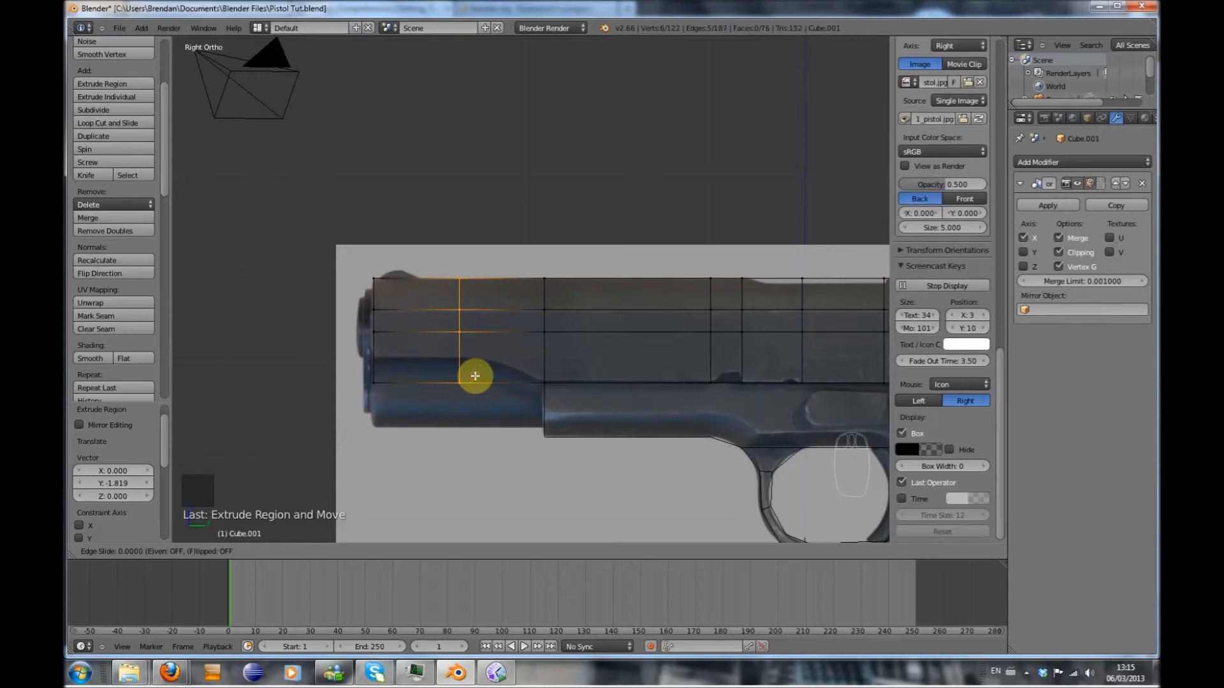
click(475, 376)
key(ctrl+r)
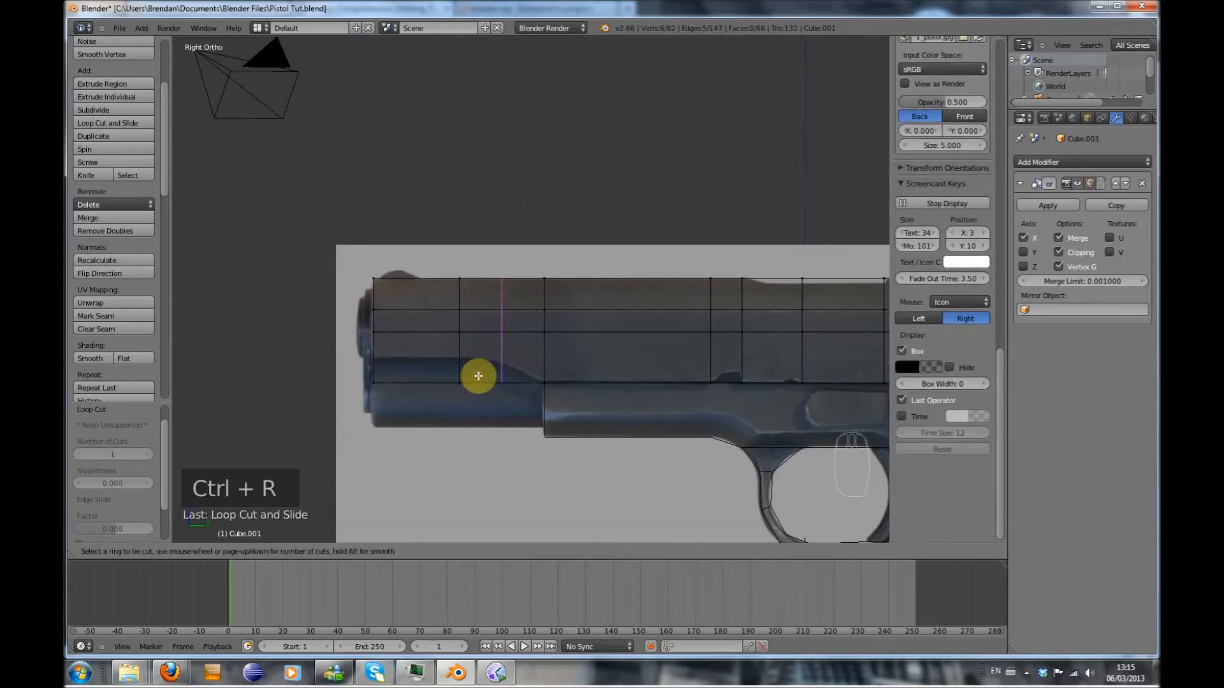
scroll(485, 376, up, 1)
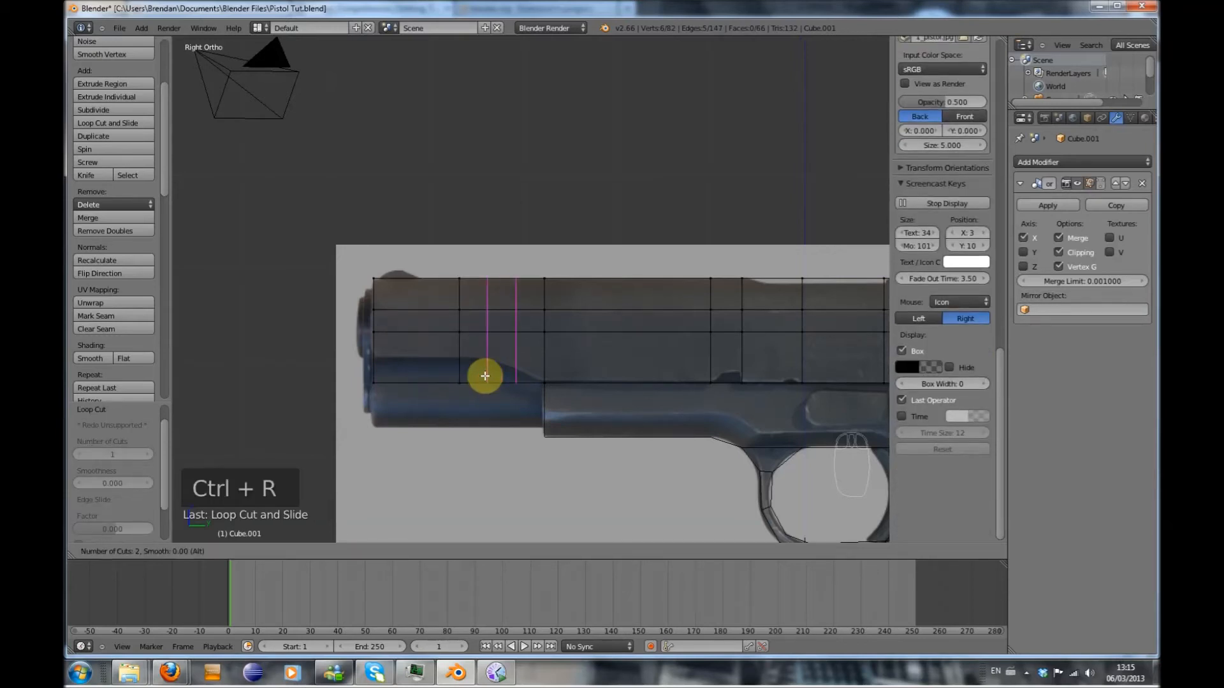
click(486, 376)
click(513, 387)
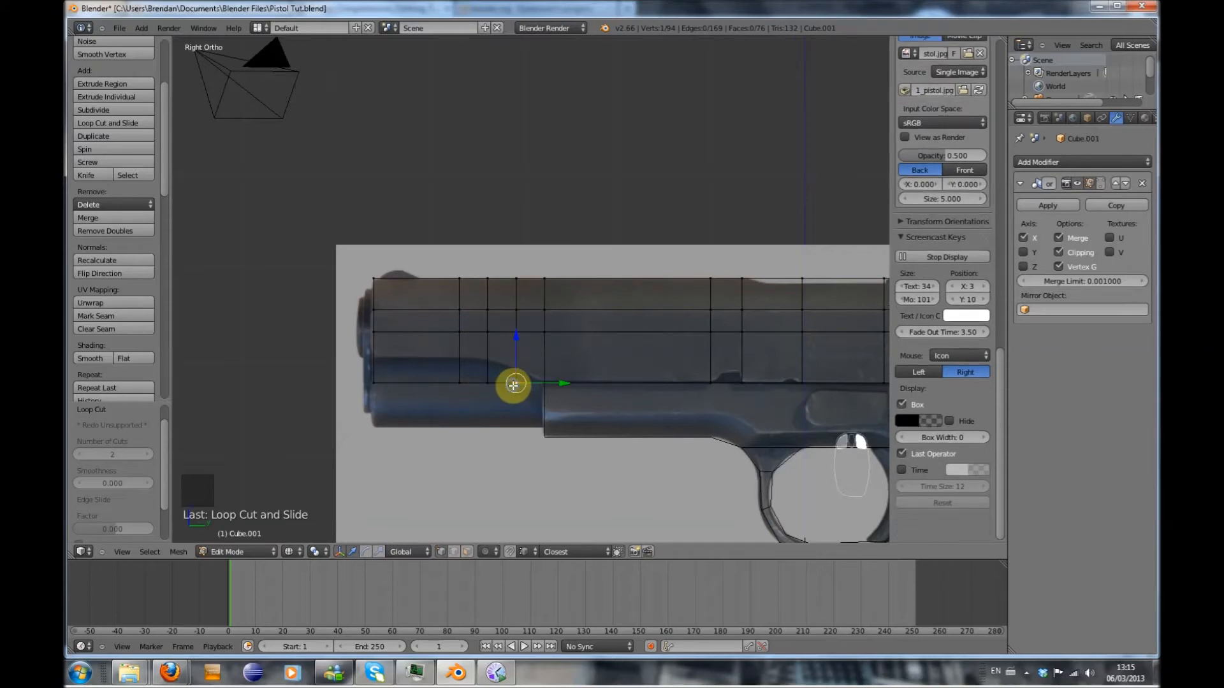
Raise the bottom vertices of the two rear loop cuts about 0.139 and 0.237 along Z to follow the curved underside
shift+right_click(514, 385)
key(g)
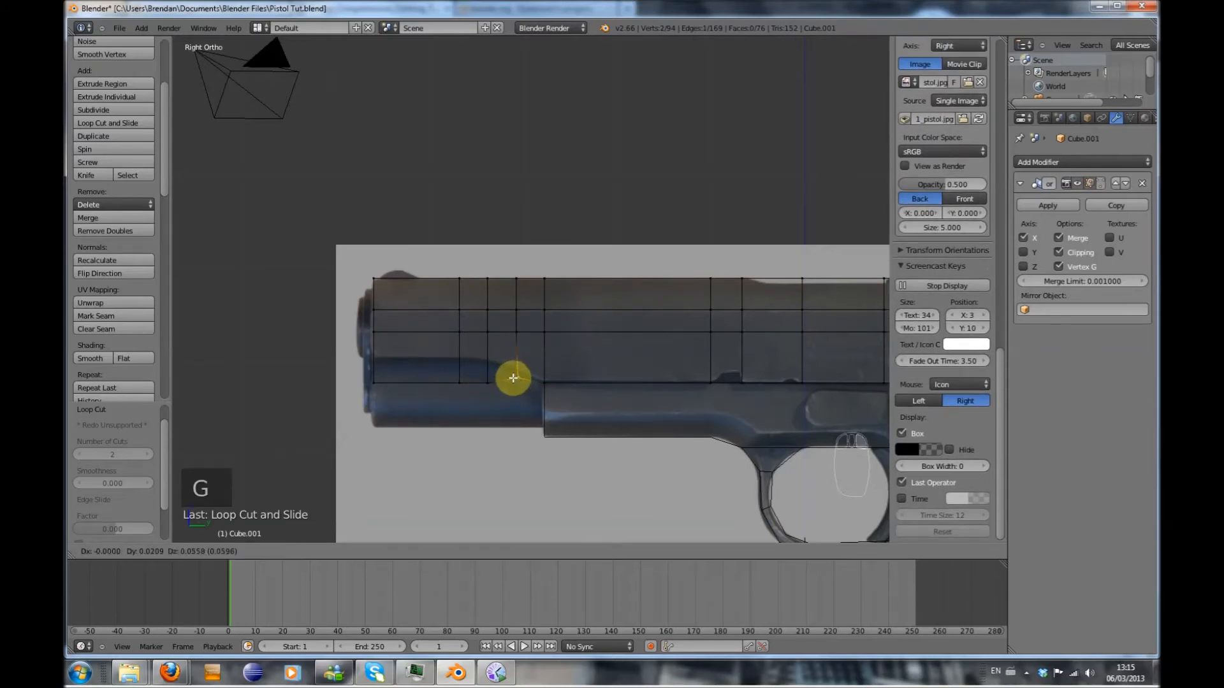
click(510, 375)
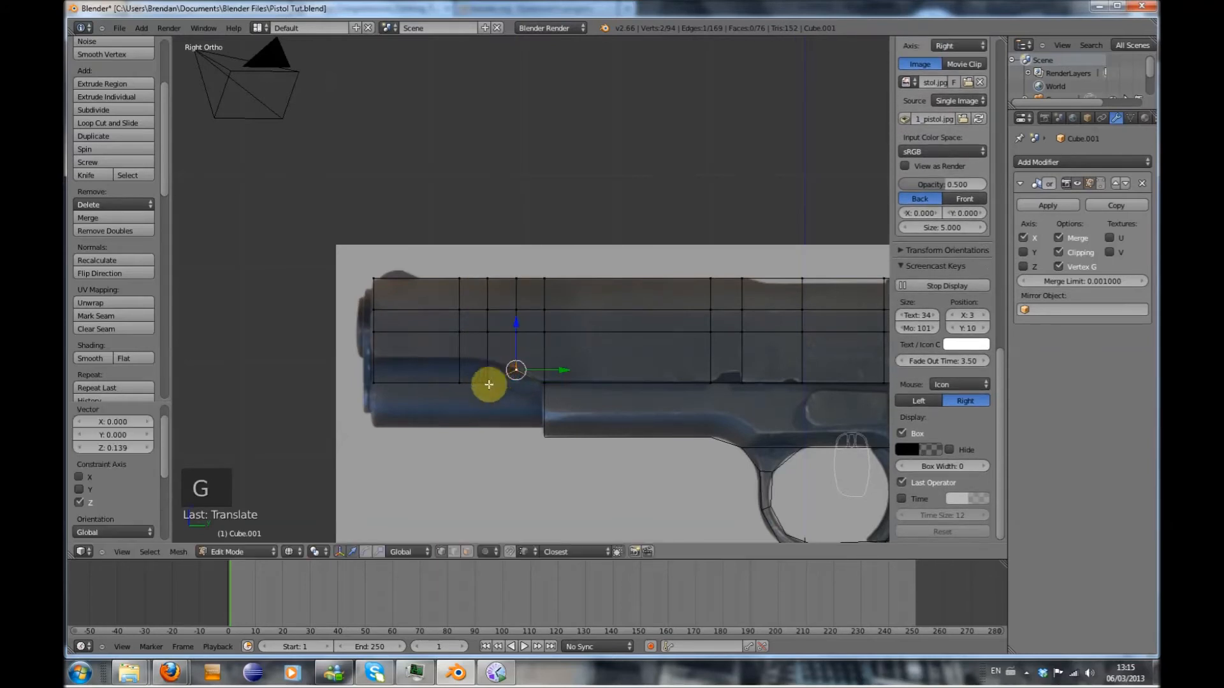
key(g)
key(z)
click(479, 366)
Raise the bottom edge of the foremost slide section about 0.258 along Z to match the reference
right_click(459, 382)
shift+right_click(385, 384)
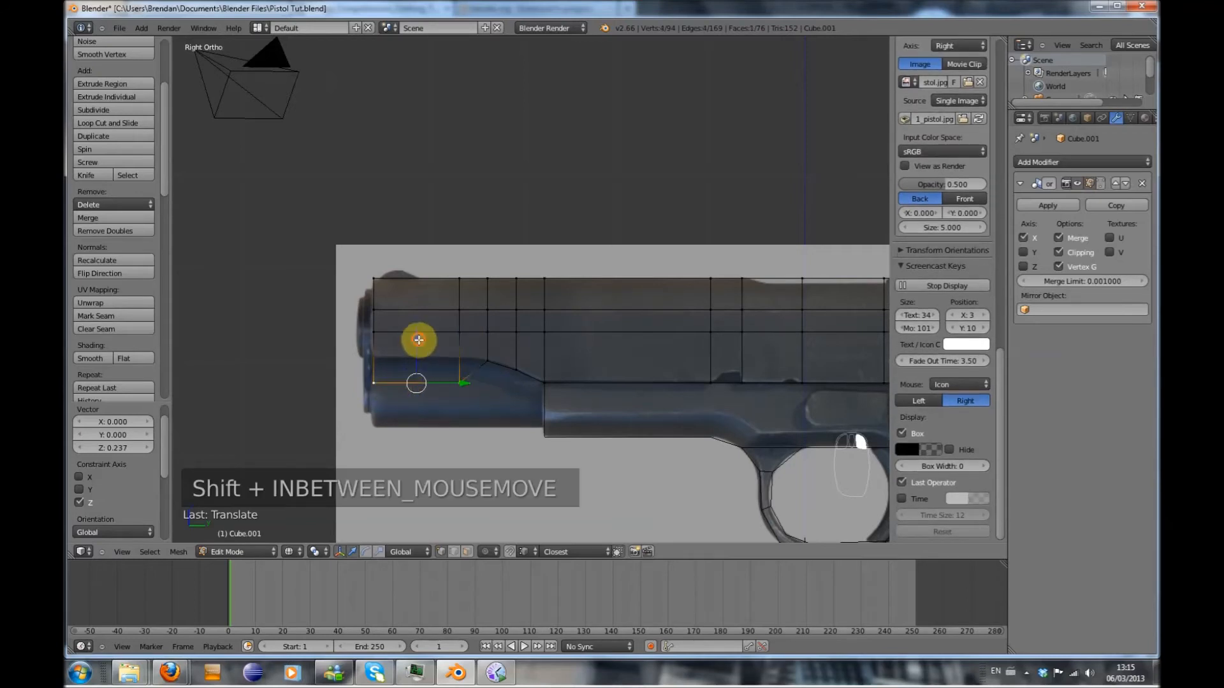
key(g)
key(z)
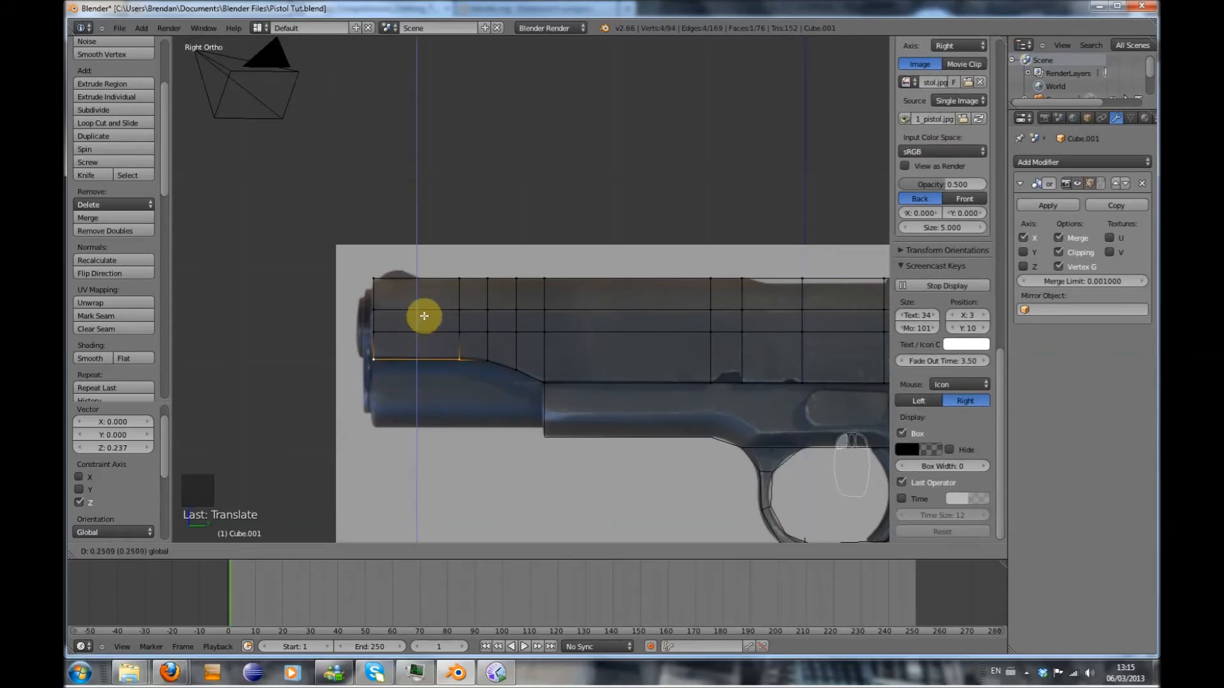
click(425, 319)
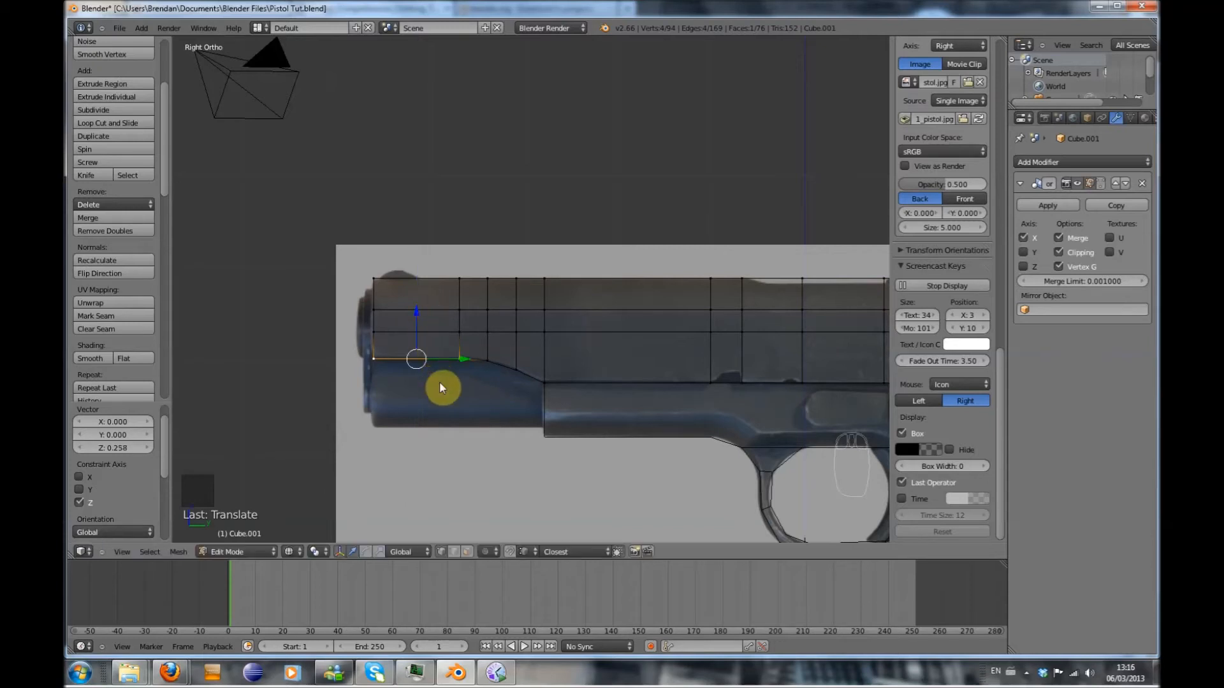
key(Tab)
key(Tab)
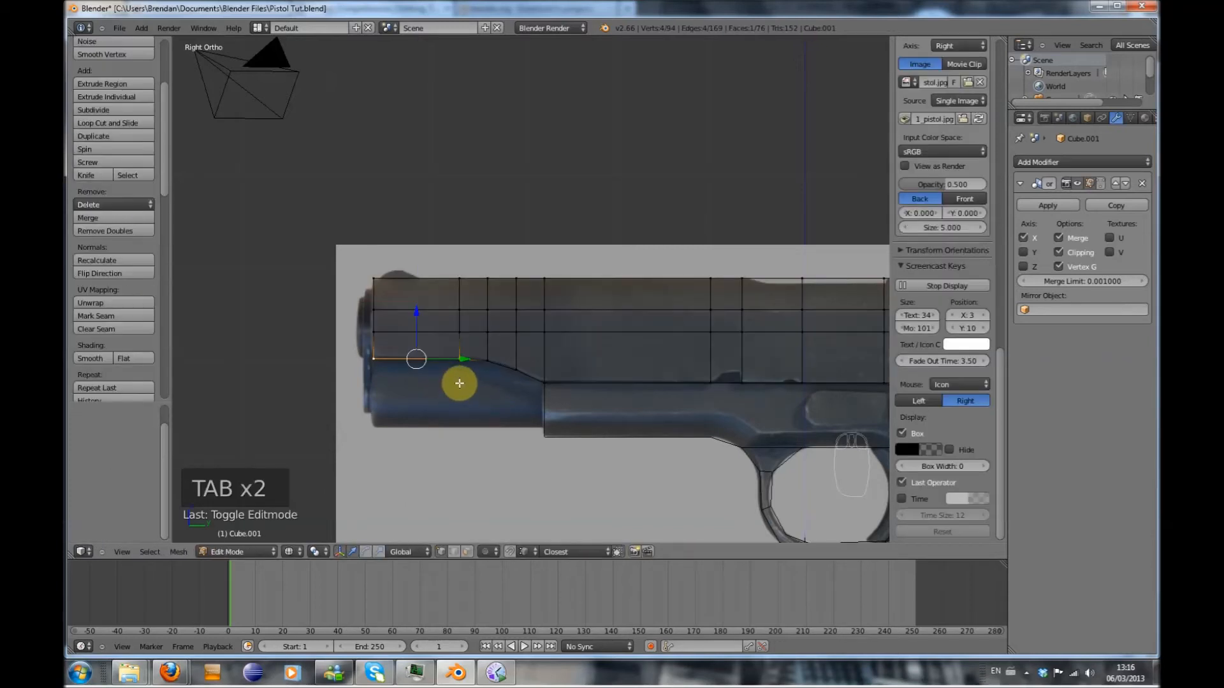
Select the whole slide mesh in front view and move it about 0.025 outward along X to widen the slide
scroll(606, 411, down, 1)
key(z)
mouse_move(648, 410)
middle_down()
mouse_move(552, 426)
mouse_move(730, 401)
mouse_move(675, 404)
mouse_move(650, 428)
middle_up()
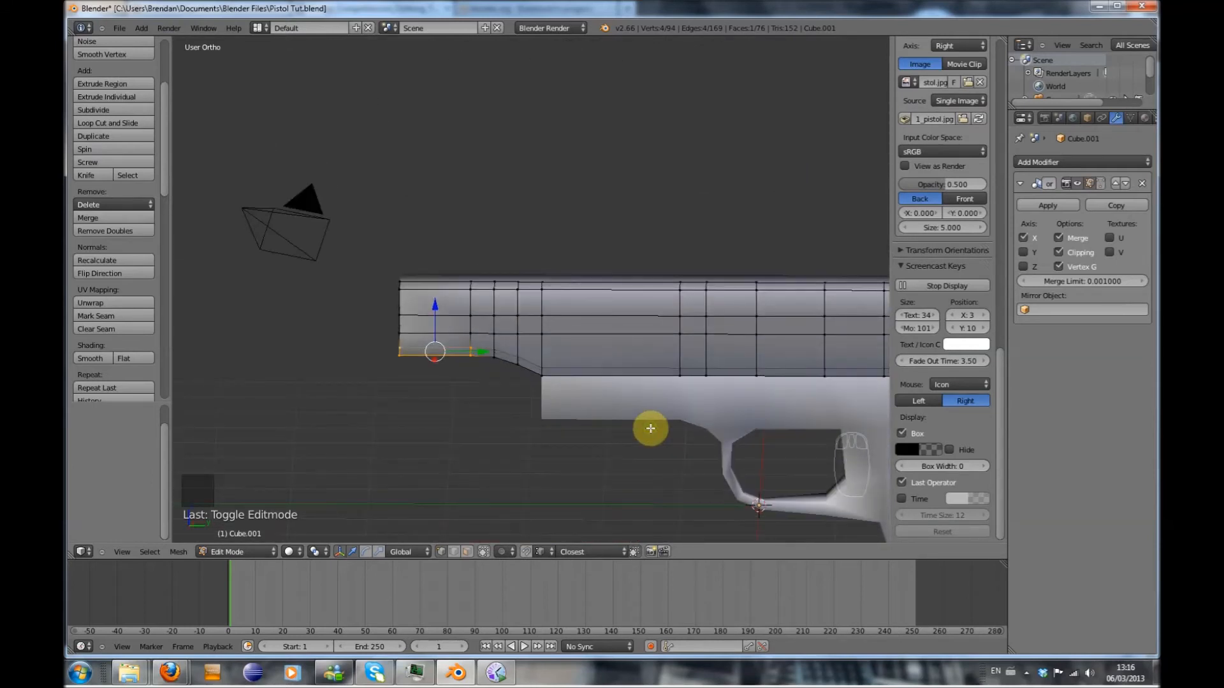
key(KP_1)
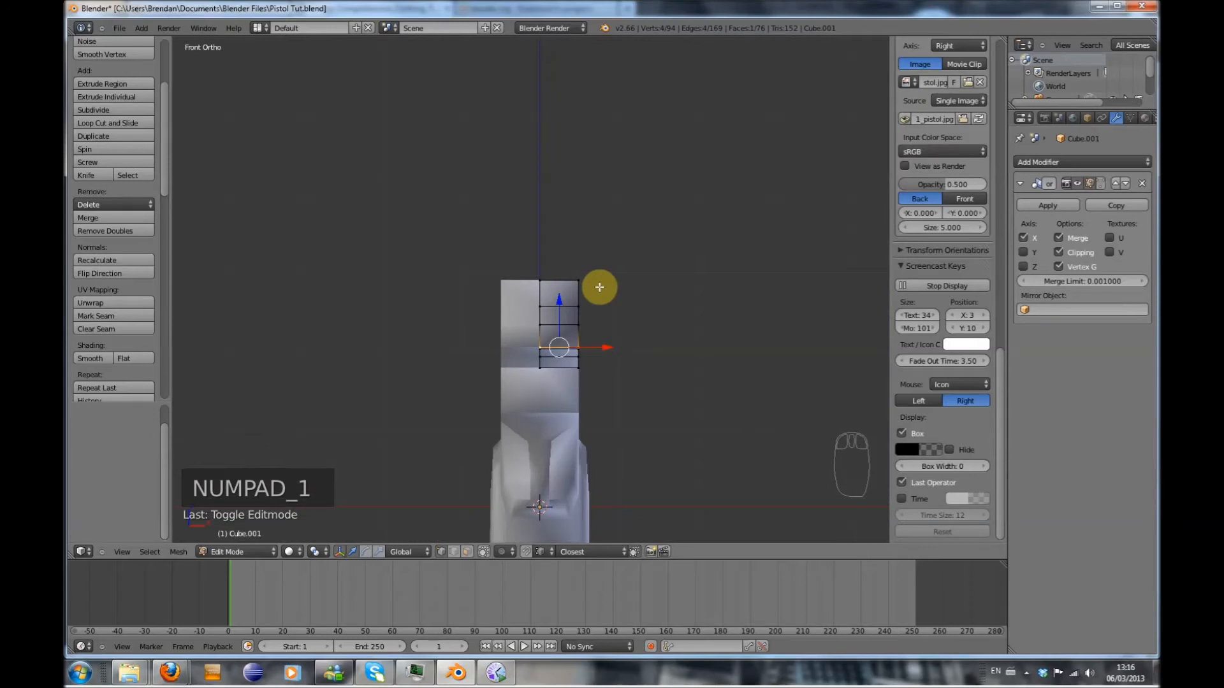
key(a)
key(a)
key(a)
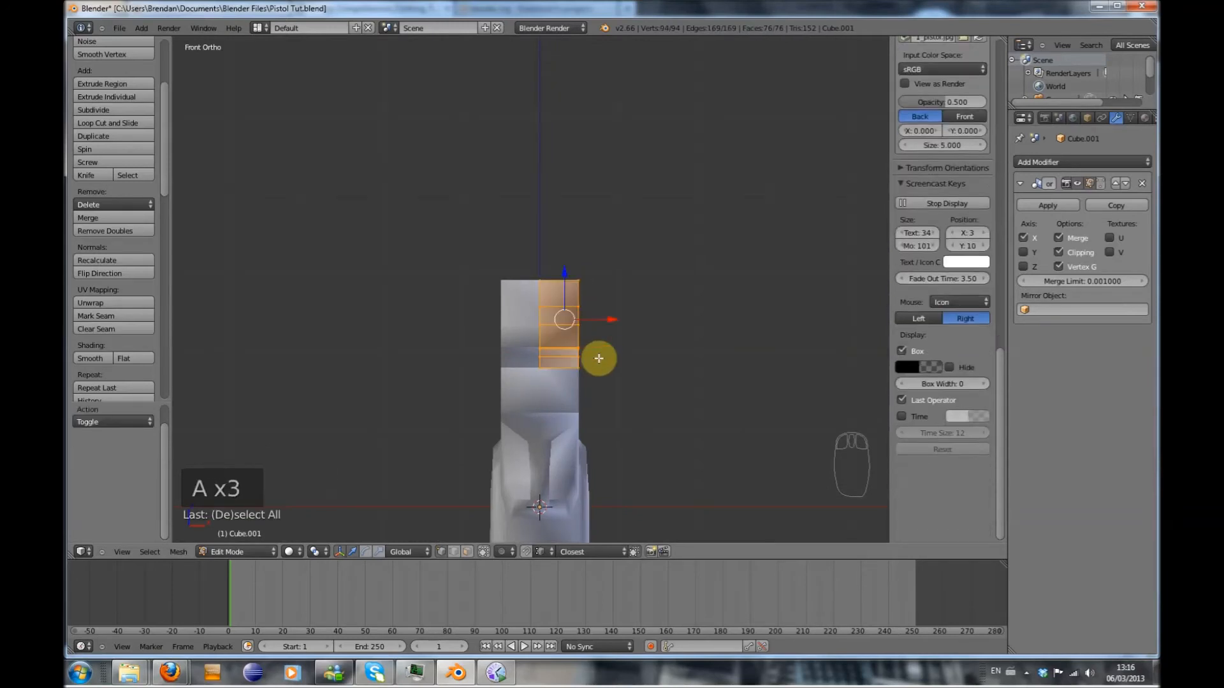
drag(610, 322, 617, 364)
scroll(626, 424, up, 3)
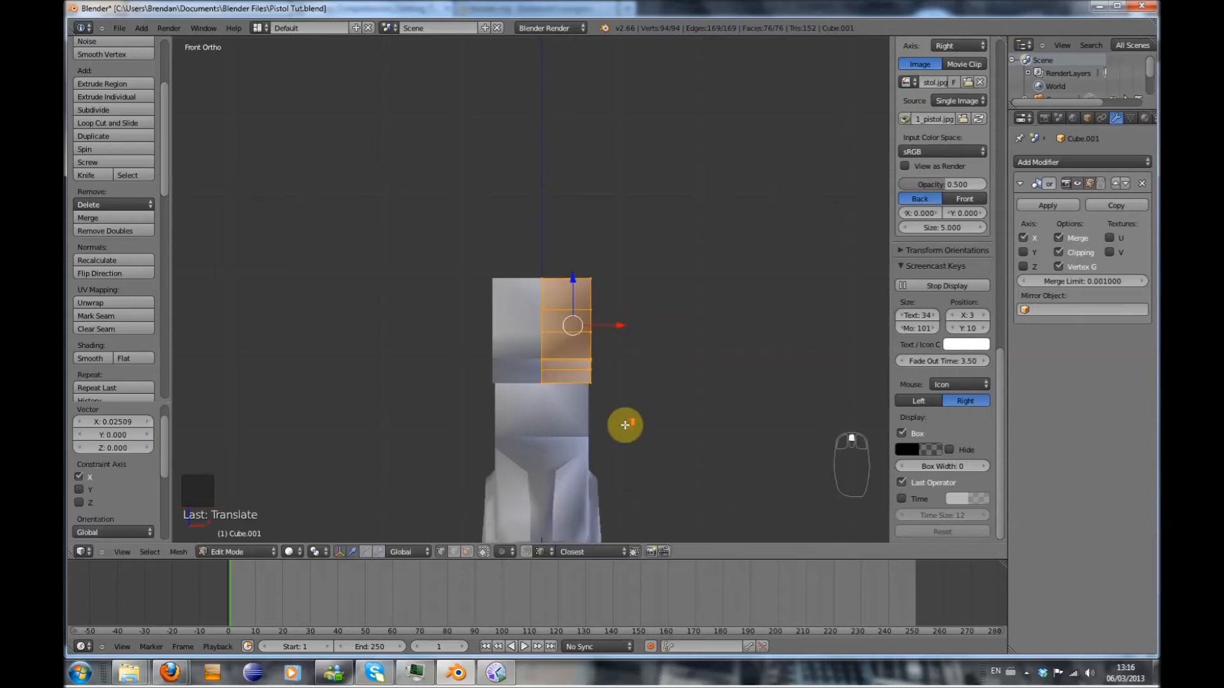
Examine the widened slide against the frame, and deselect its geometry in right side view
key(Tab)
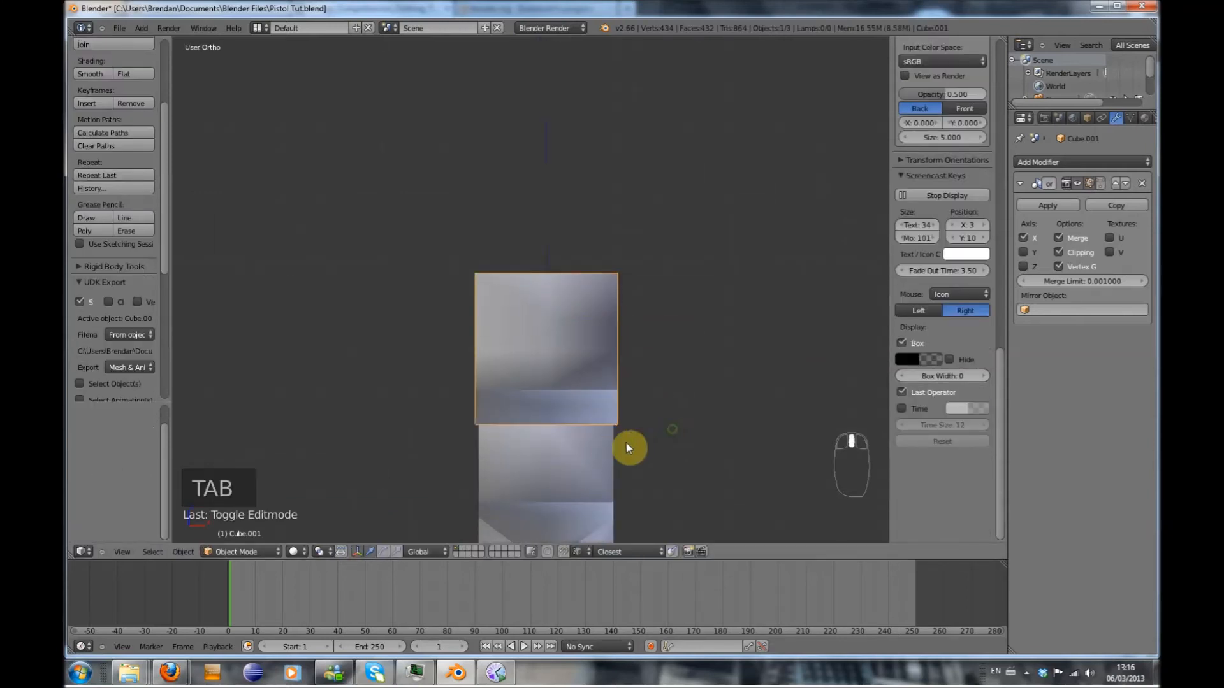
scroll(626, 442, down, 3)
key(Tab)
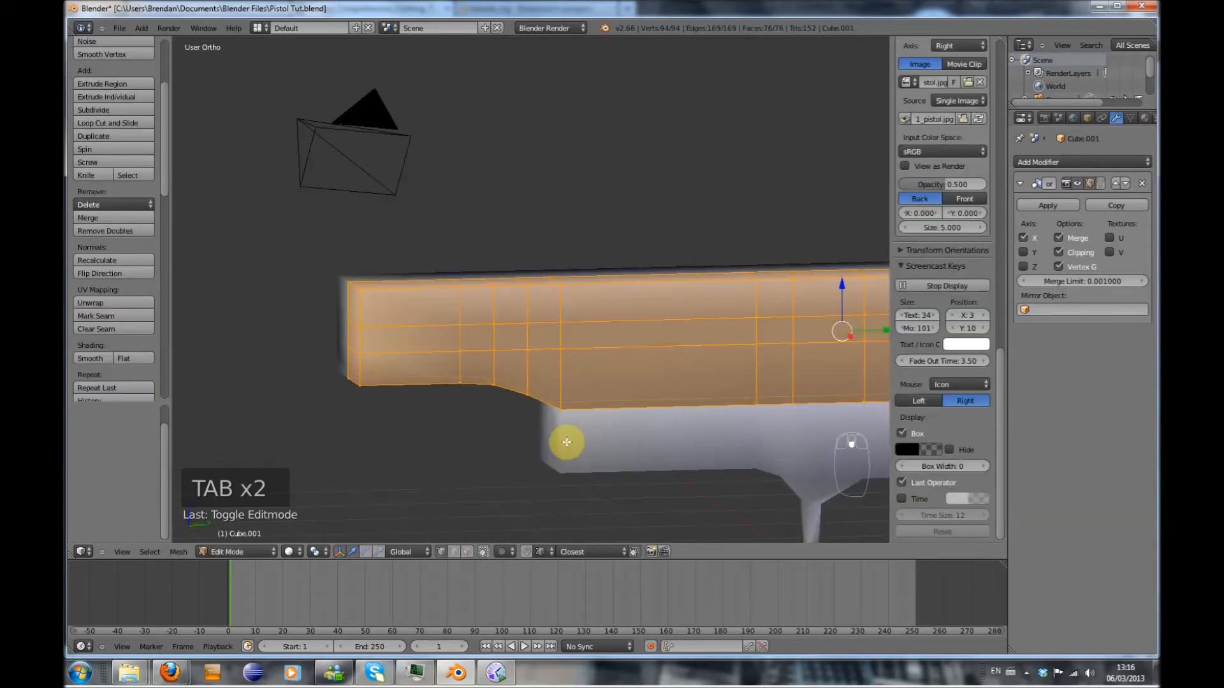
key(KP_3)
key(a)
key(a)
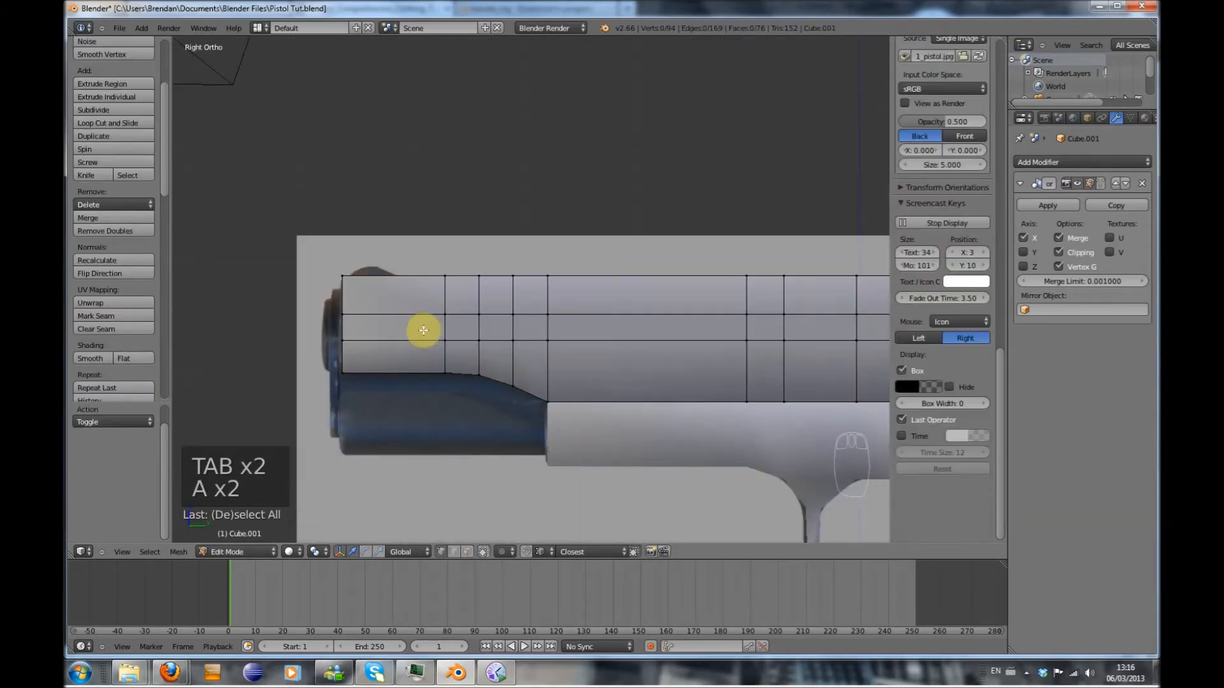
key(z)
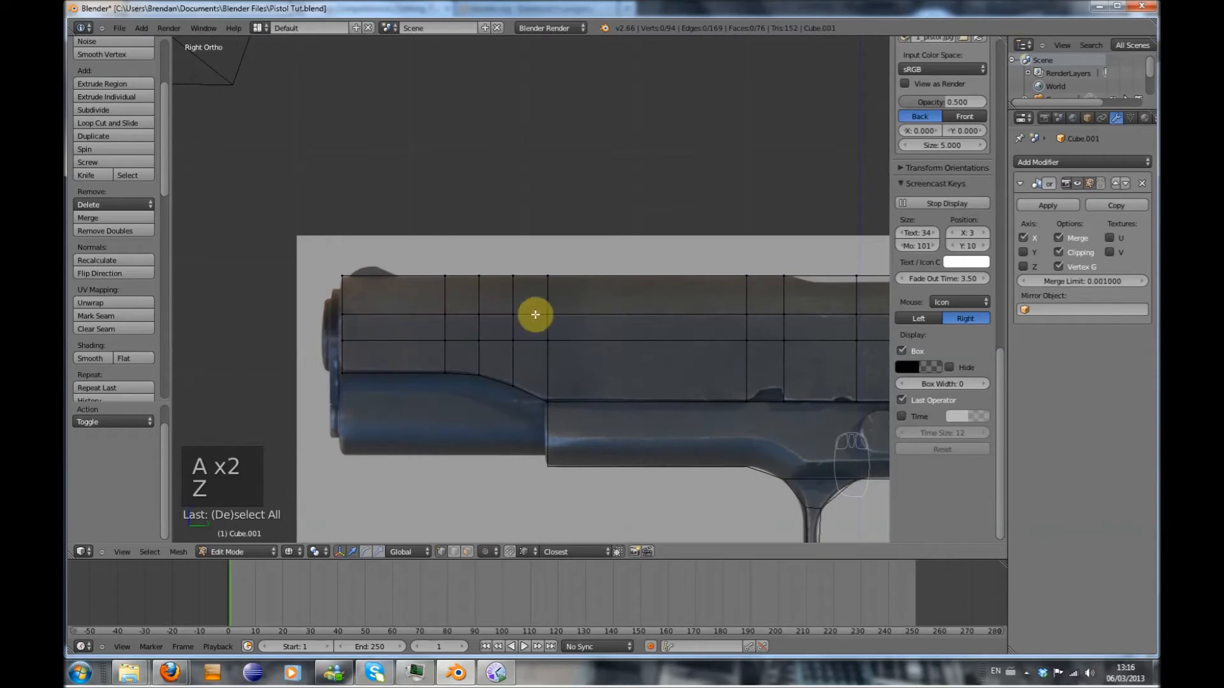
alt+right_click(494, 276)
key(a)
mouse_move(484, 319)
middle_down()
mouse_move(496, 355)
mouse_move(496, 318)
middle_up()
key(z)
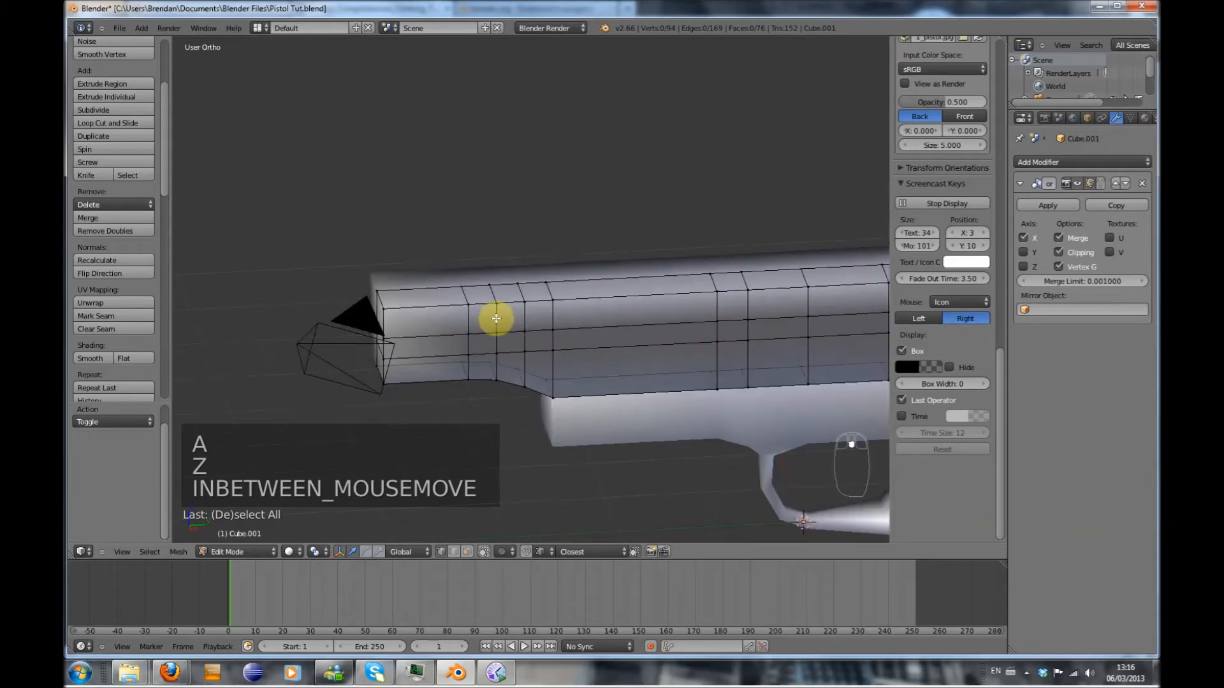
Circle-select the slide's top row of vertices in front view and move them about 0.146 inward along X
key(KP_1)
key(c)
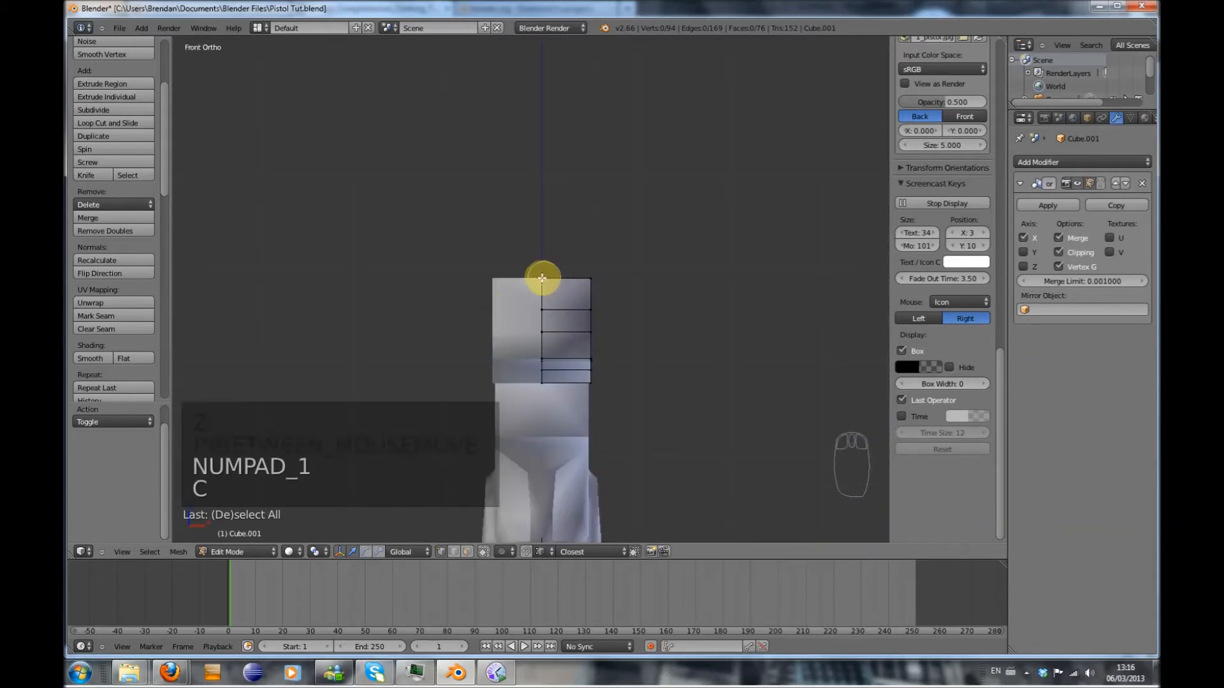
drag(541, 278, 593, 278)
middle_drag(598, 278, 585, 290)
key(KP_1)
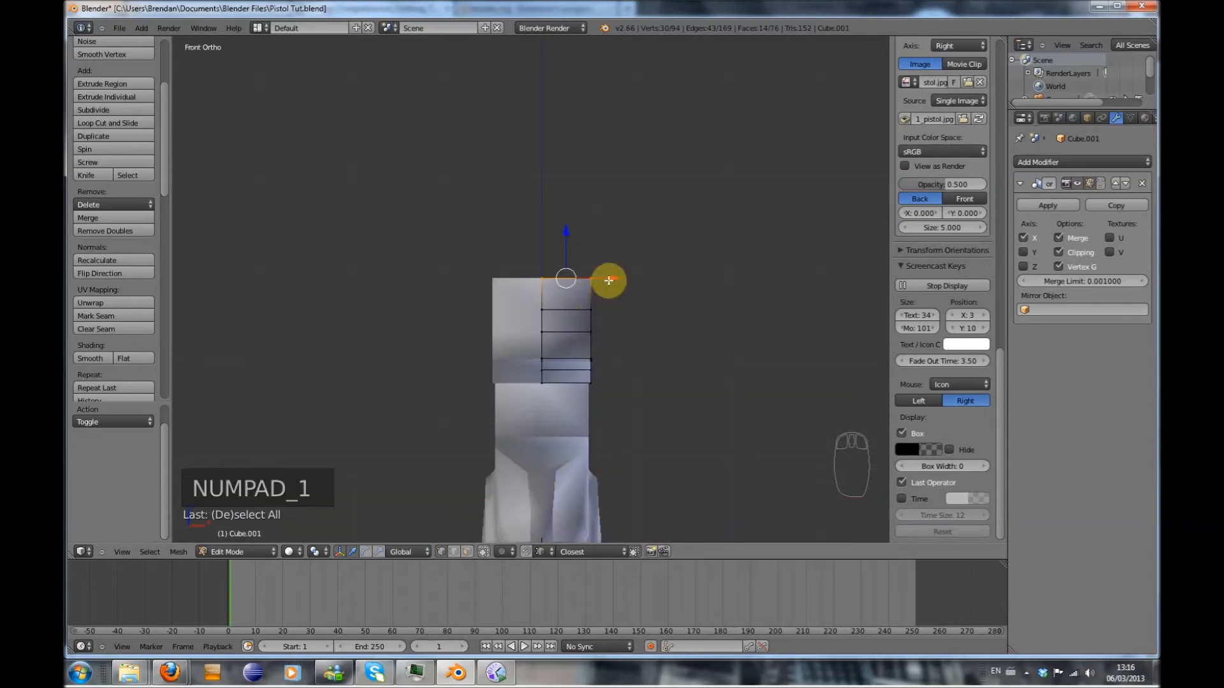
drag(616, 278, 604, 276)
Lower the slide's top surface about 0.056 along Z in right side view, and extrude it about 0.056 back up
key(KP_3)
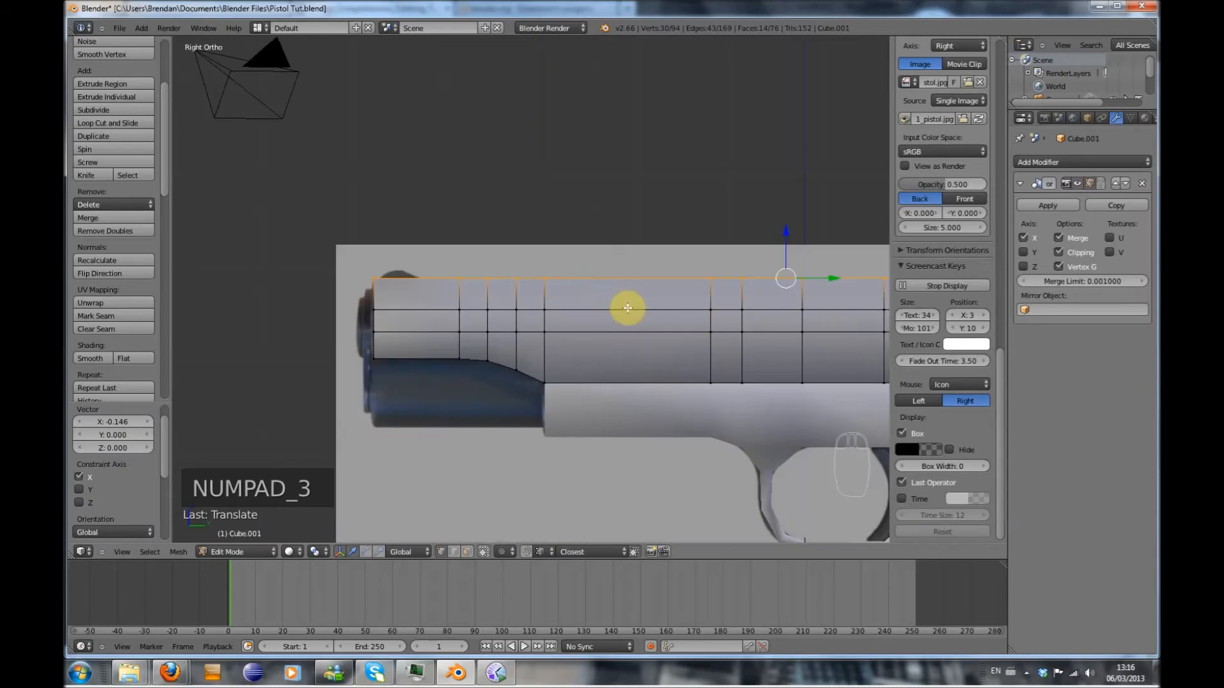
key(z)
shift+middle_drag(644, 331, 547, 339)
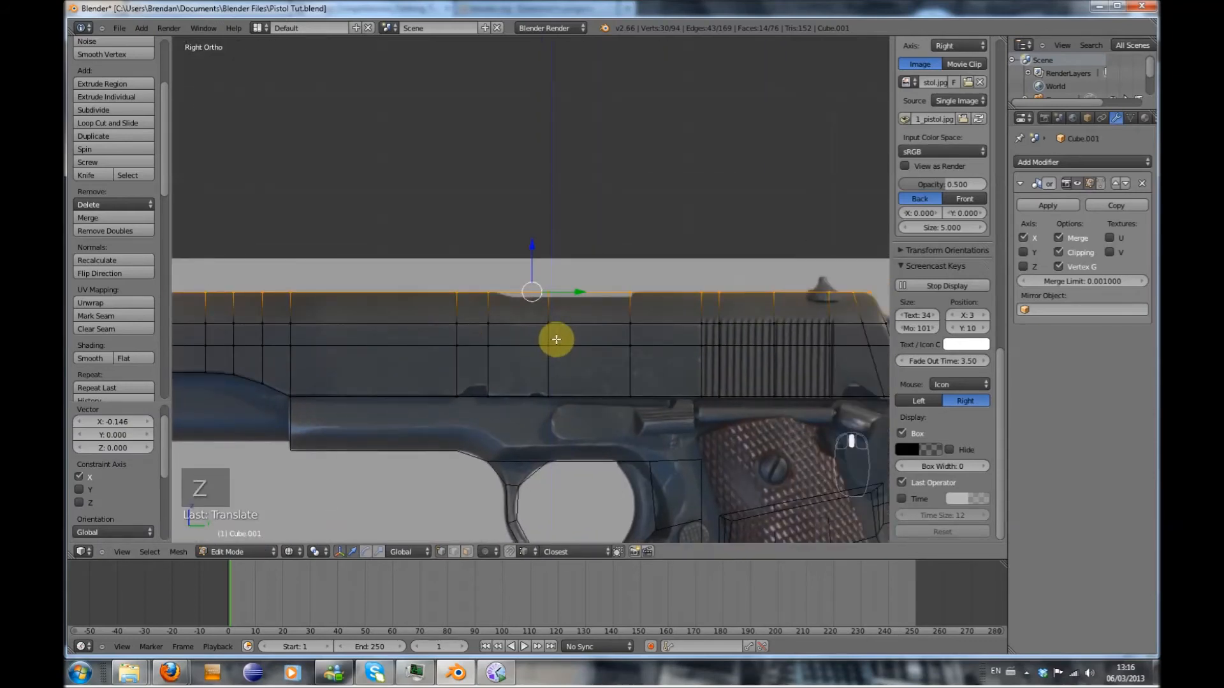
drag(533, 251, 526, 256)
key(e)
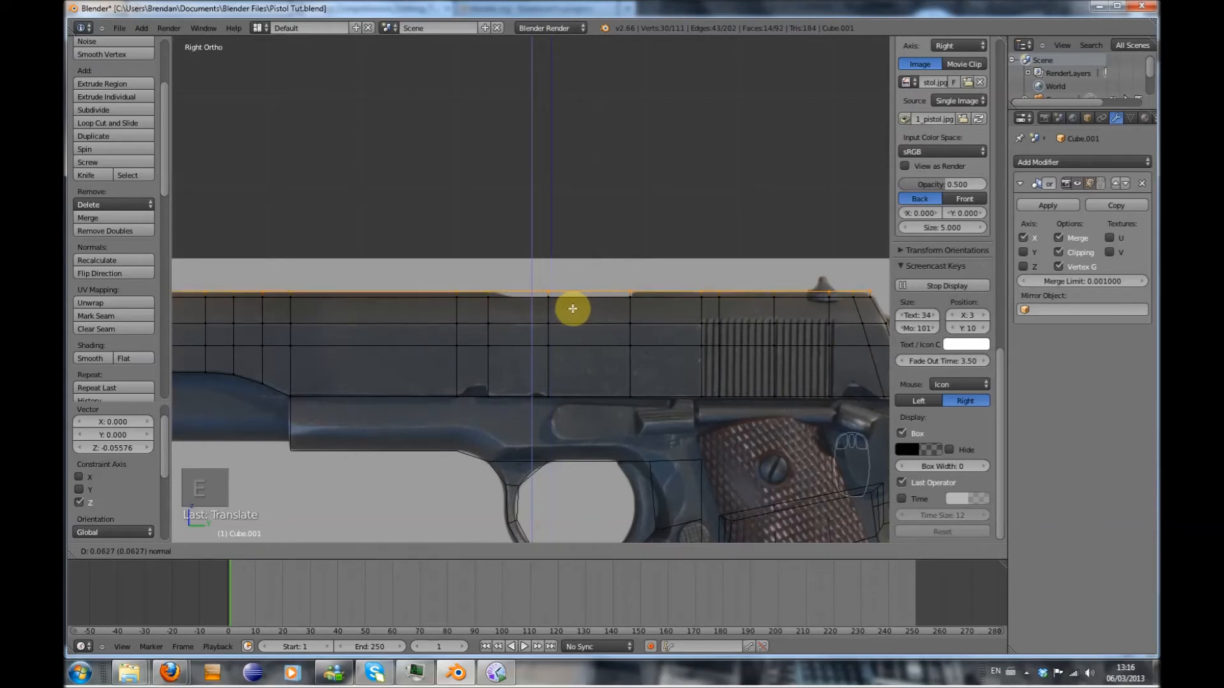
click(574, 309)
Add a vertical loop cut near the front of the slide's top recess, with an edge slide of about -0.213
mouse_move(396, 357)
shift+middle_down()
mouse_move(559, 378)
mouse_move(580, 413)
mouse_move(540, 405)
mouse_move(623, 395)
mouse_move(579, 381)
mouse_move(497, 395)
shift+middle_up()
key(z)
key(KP_3)
shift+middle_drag(634, 396, 465, 376)
key(z)
scroll(466, 377, up, 3)
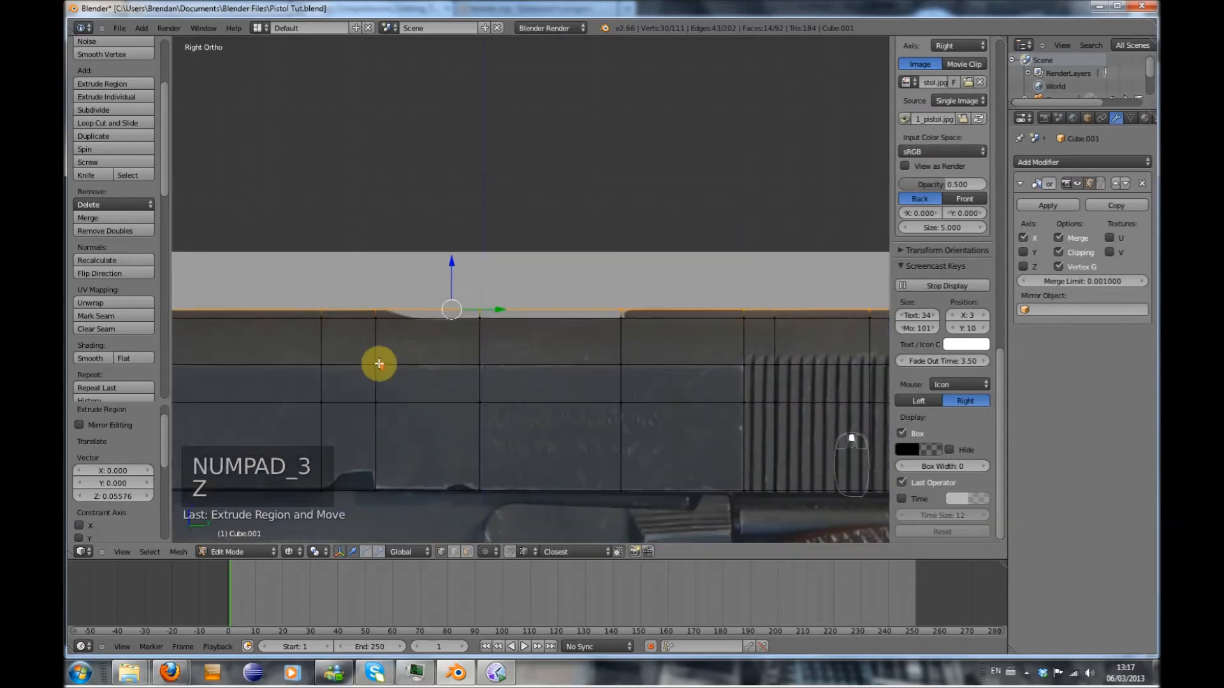
shift+scroll(374, 361, up, 1)
key(ctrl+r)
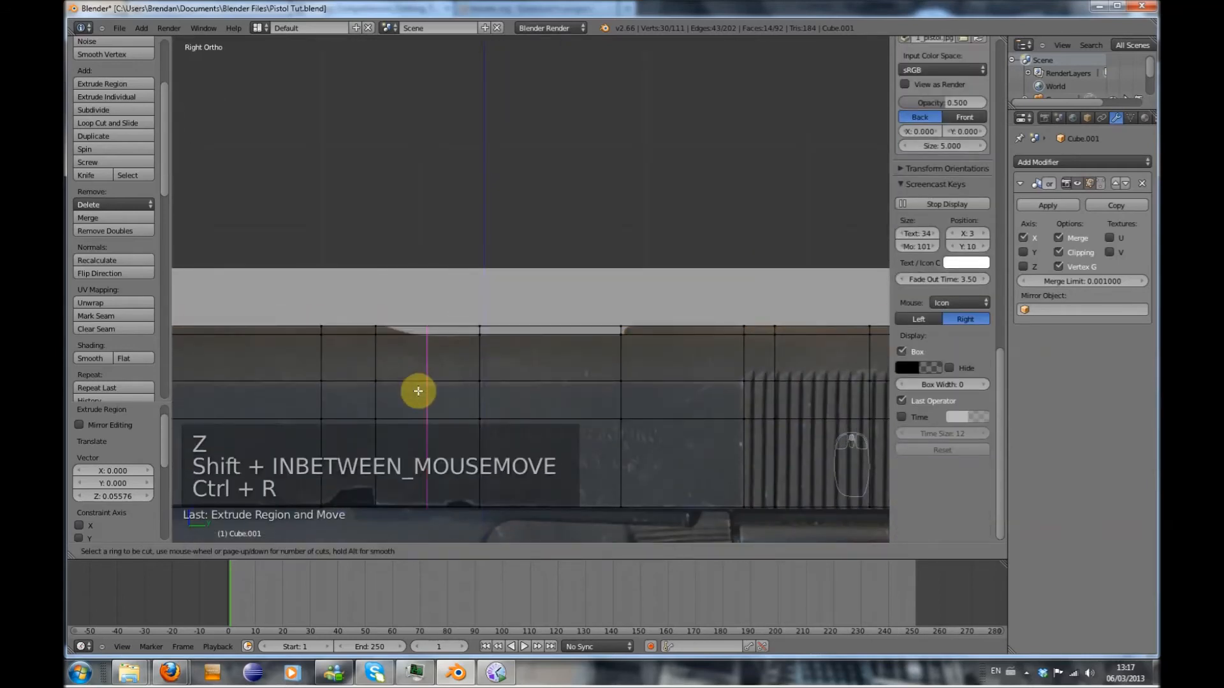
click(419, 391)
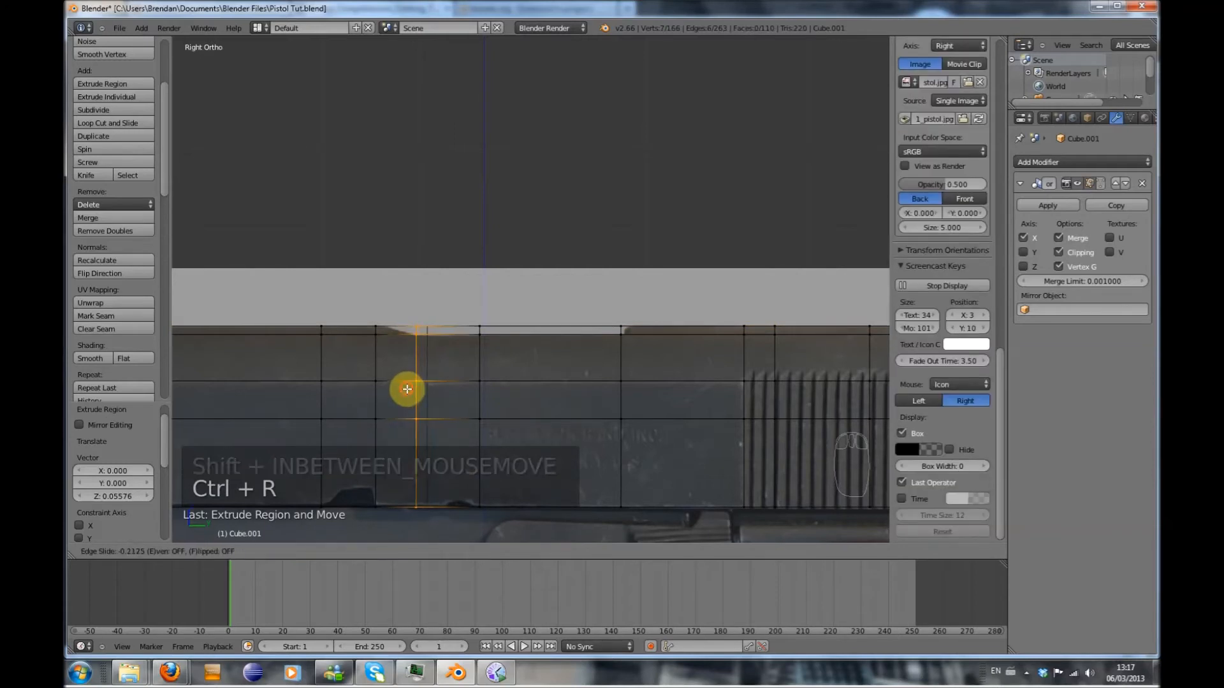
click(407, 390)
Add a centred loop cut just ahead of the last one and select its vertex on the edge line below the top
key(ctrl+r)
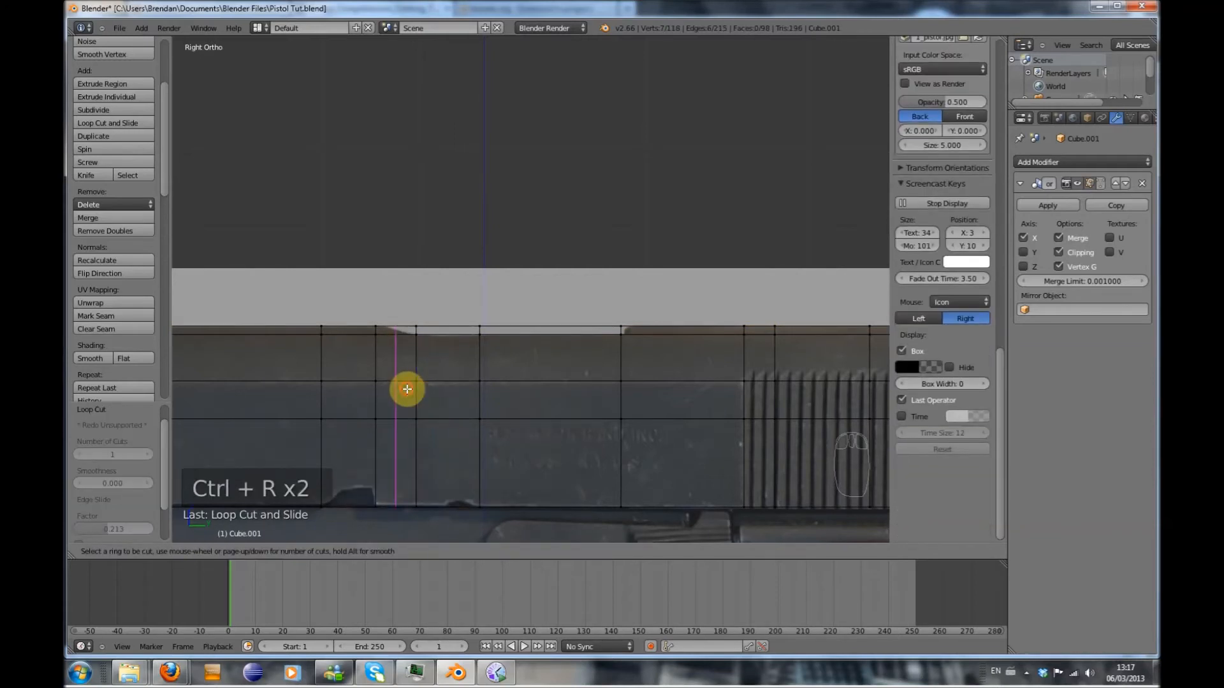
click(408, 389)
right_click(407, 390)
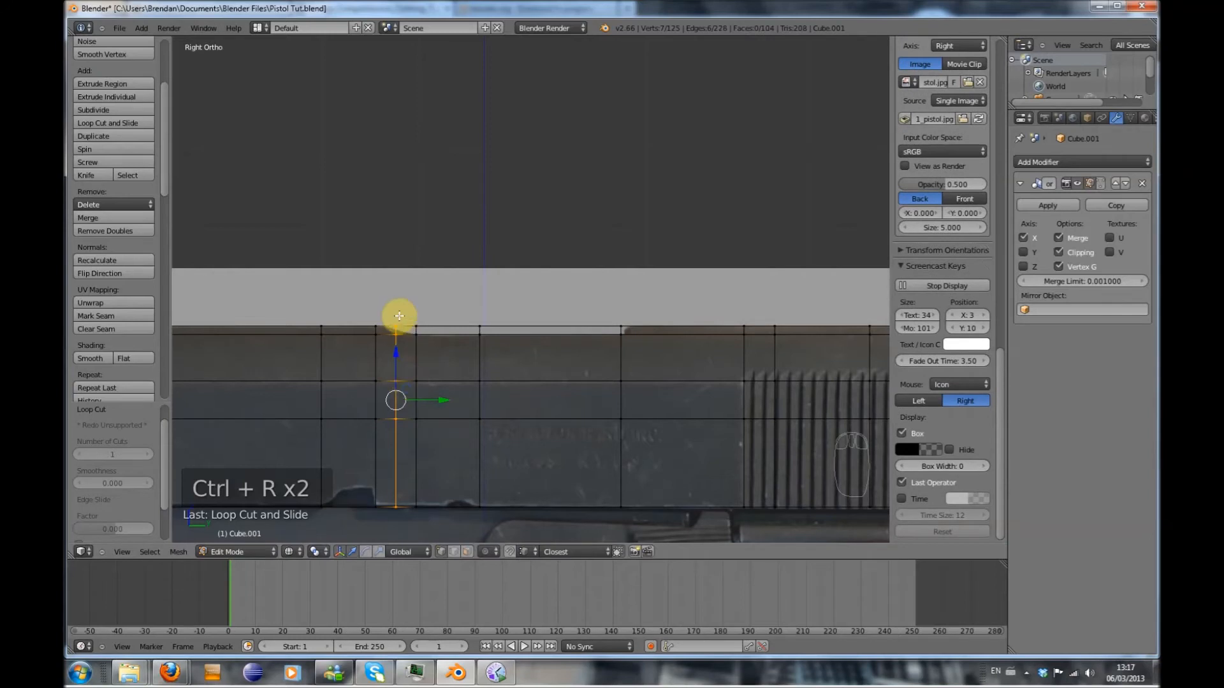
right_click(395, 337)
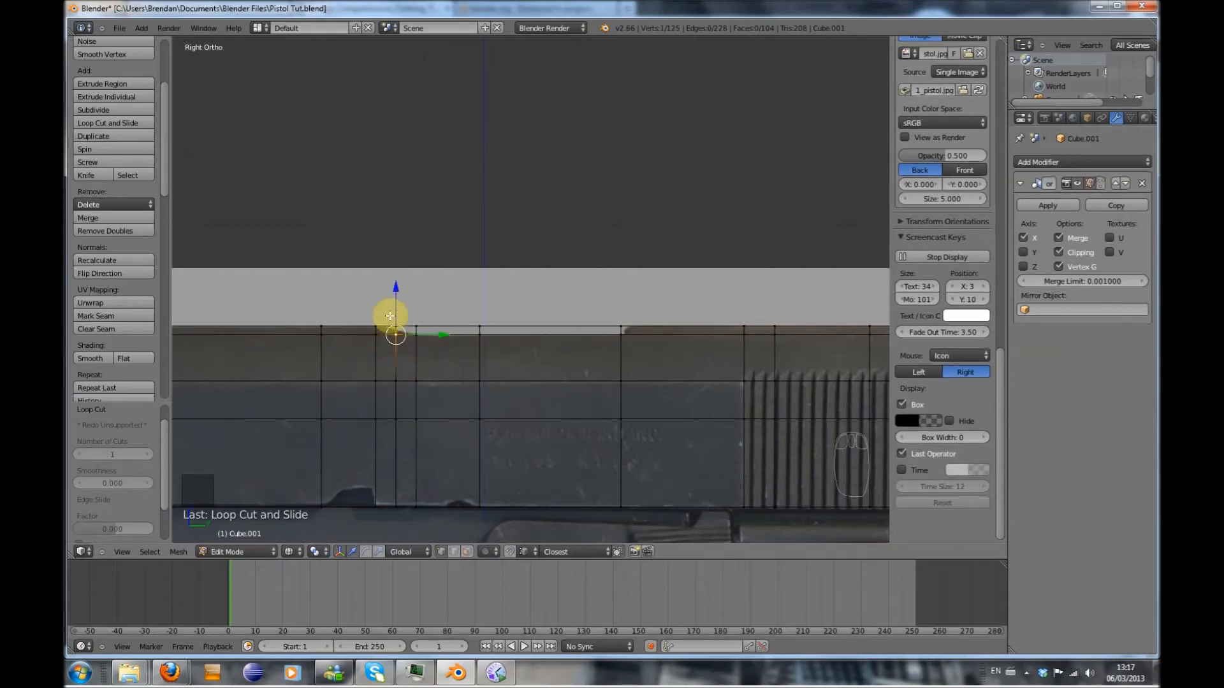
right_click(396, 325)
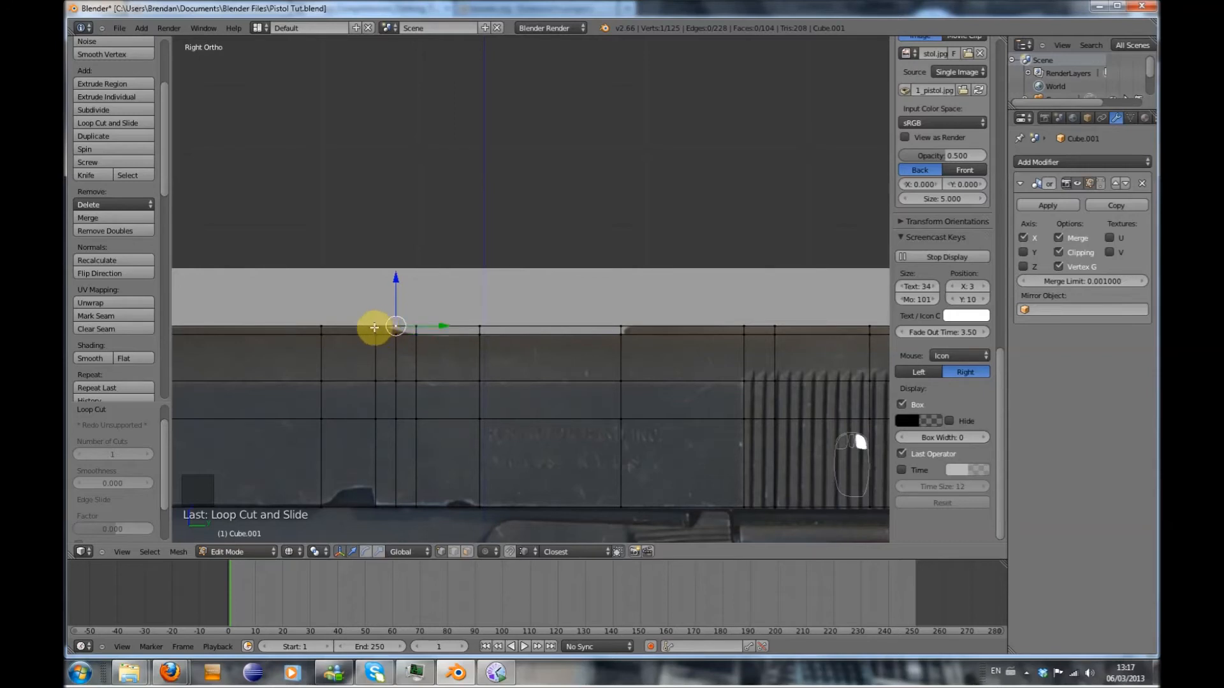
right_click(395, 335)
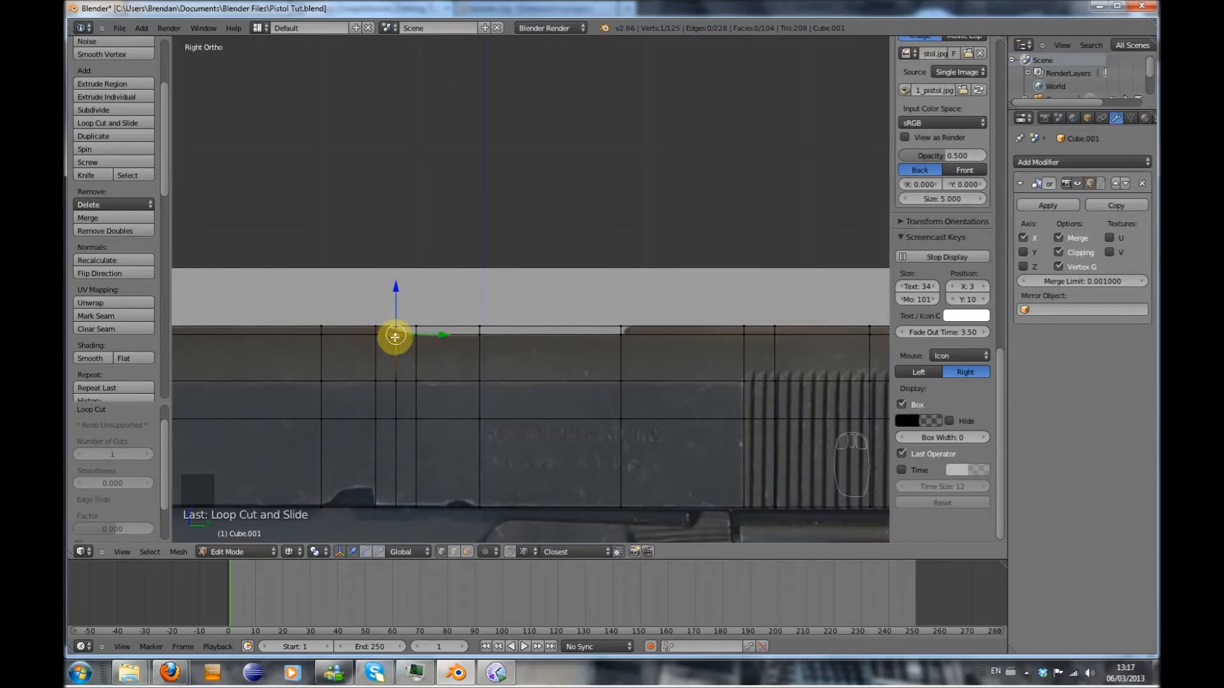
alt+right_click(394, 381)
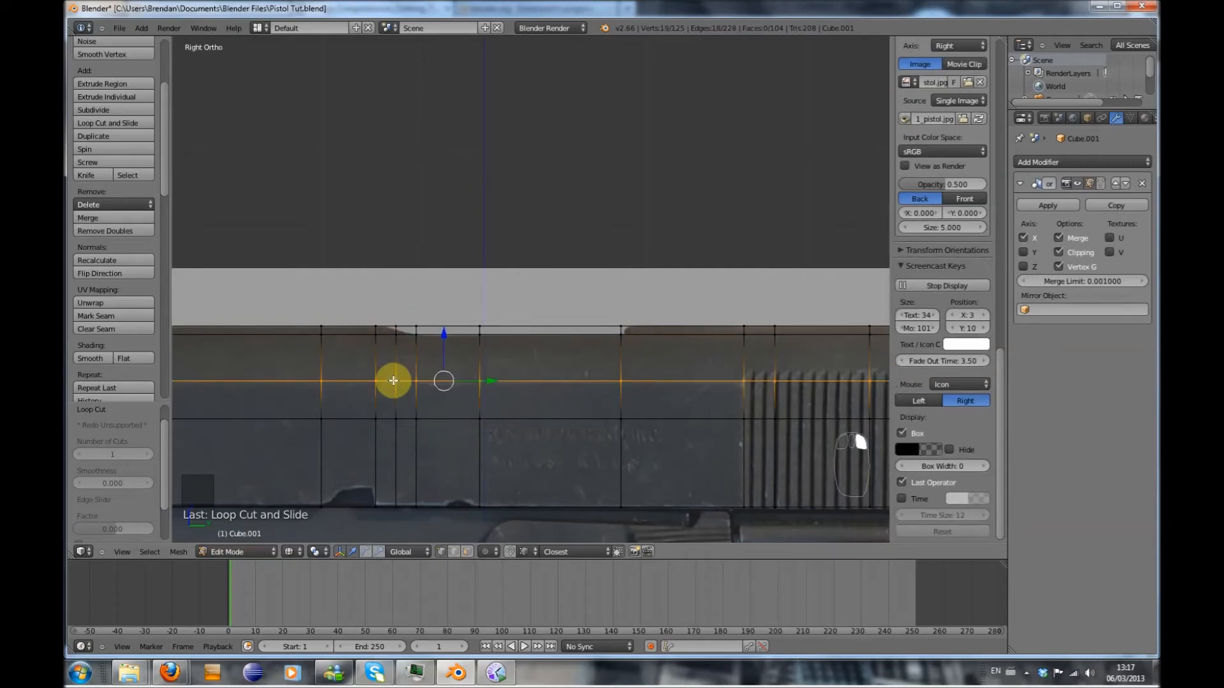
key(a)
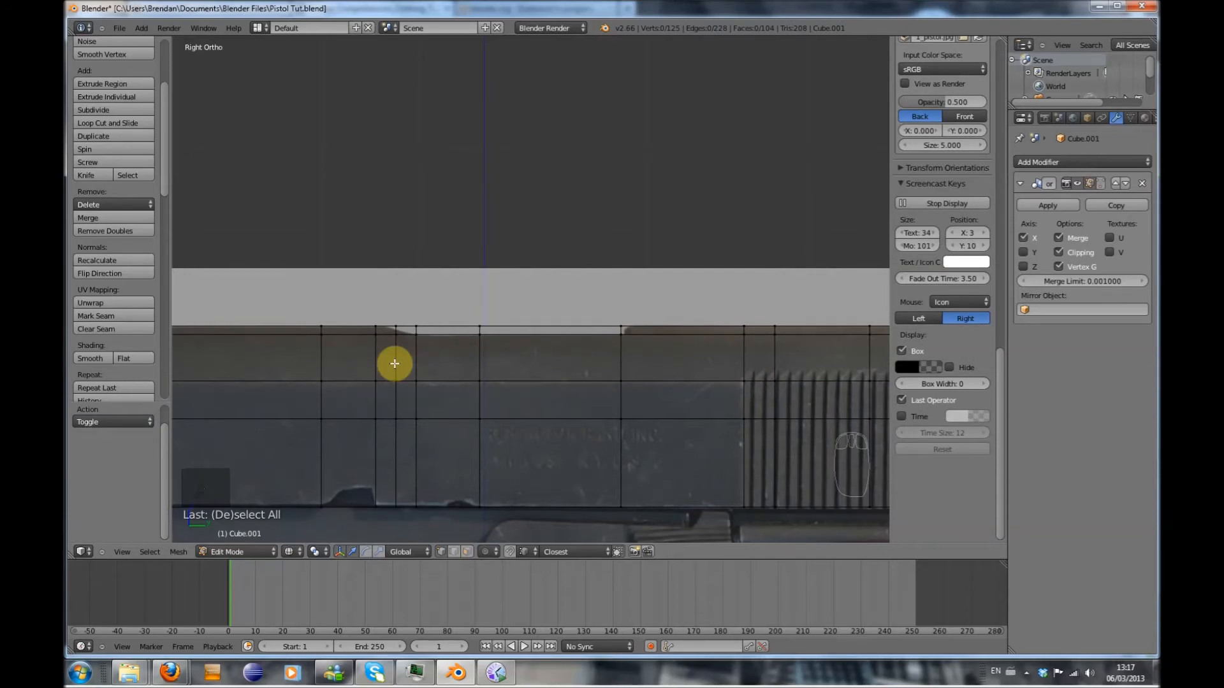
Undo the centred loop cut near the front of the slide's top recess and clear the selection
key(ctrl+z)
key(ctrl+z)
key(ctrl+z)
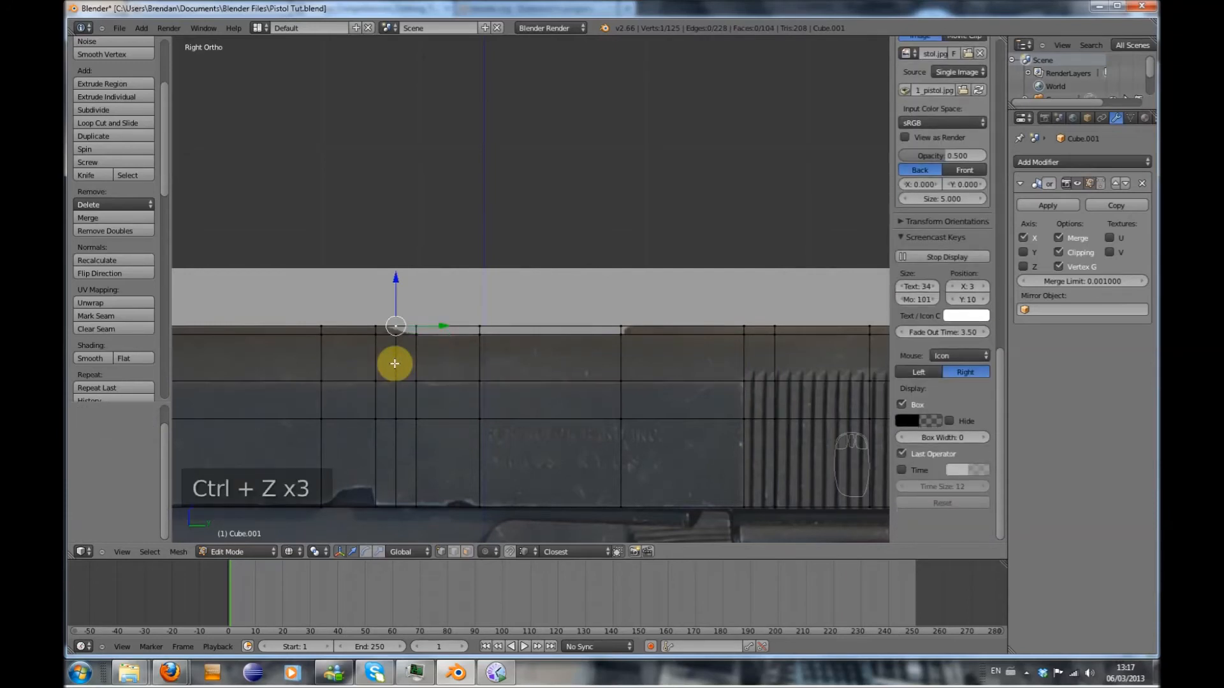
key(ctrl+z)
key(ctrl+z)
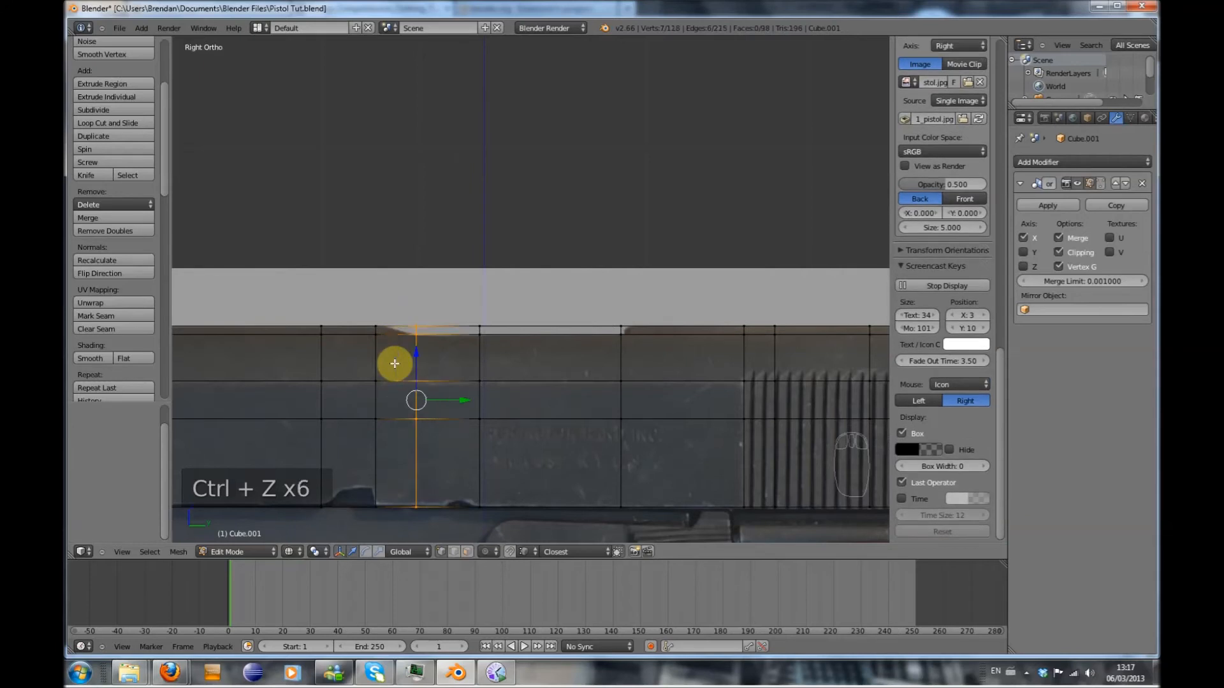
key(a)
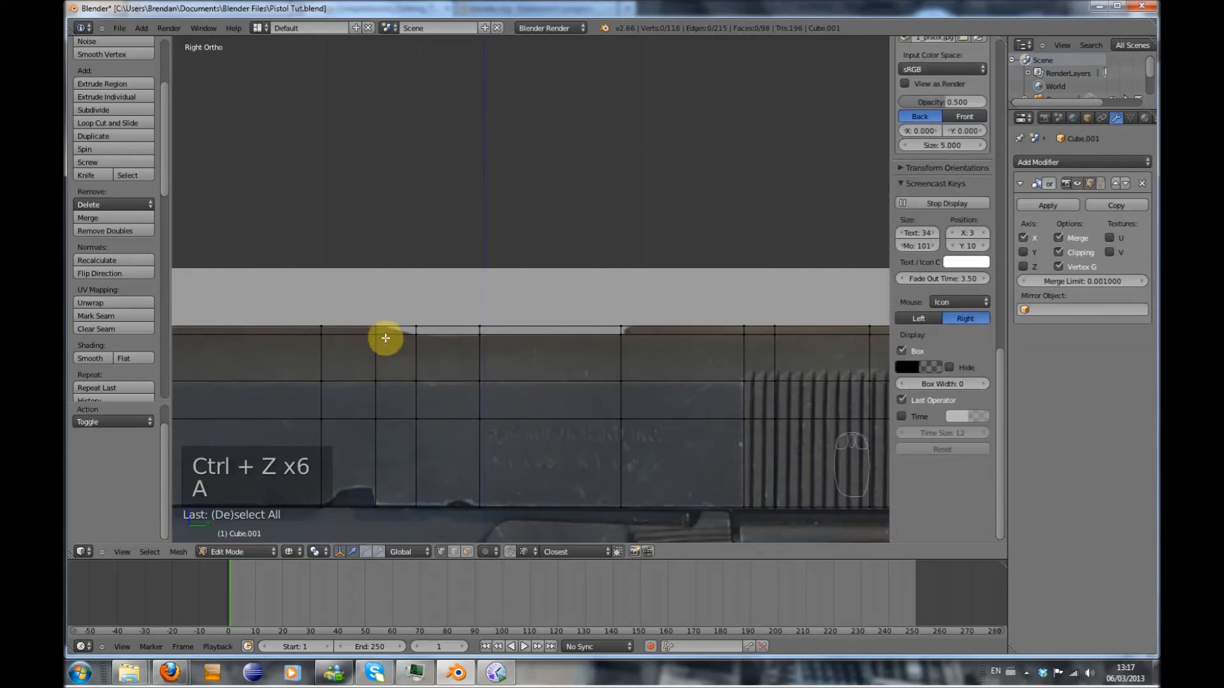
Add a new vertical loop cut in the same gap, slid forward to where the recess's front slope begins, and deselect it
key(ctrl+r)
click(385, 338)
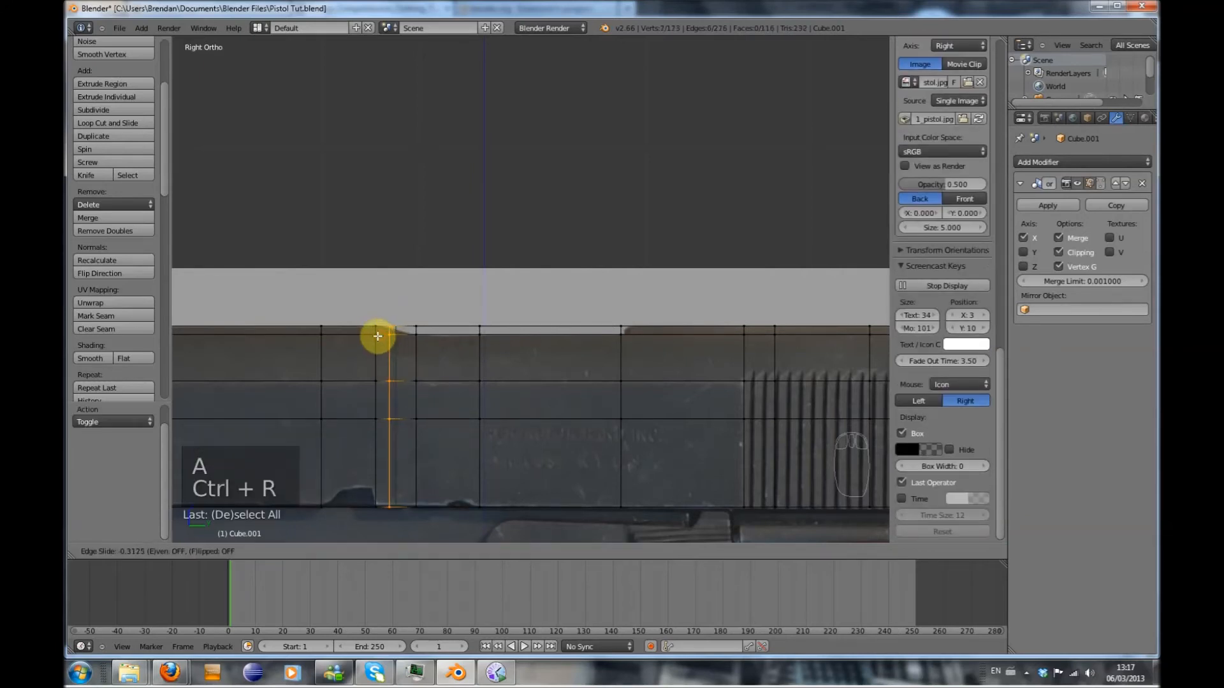
click(376, 336)
key(a)
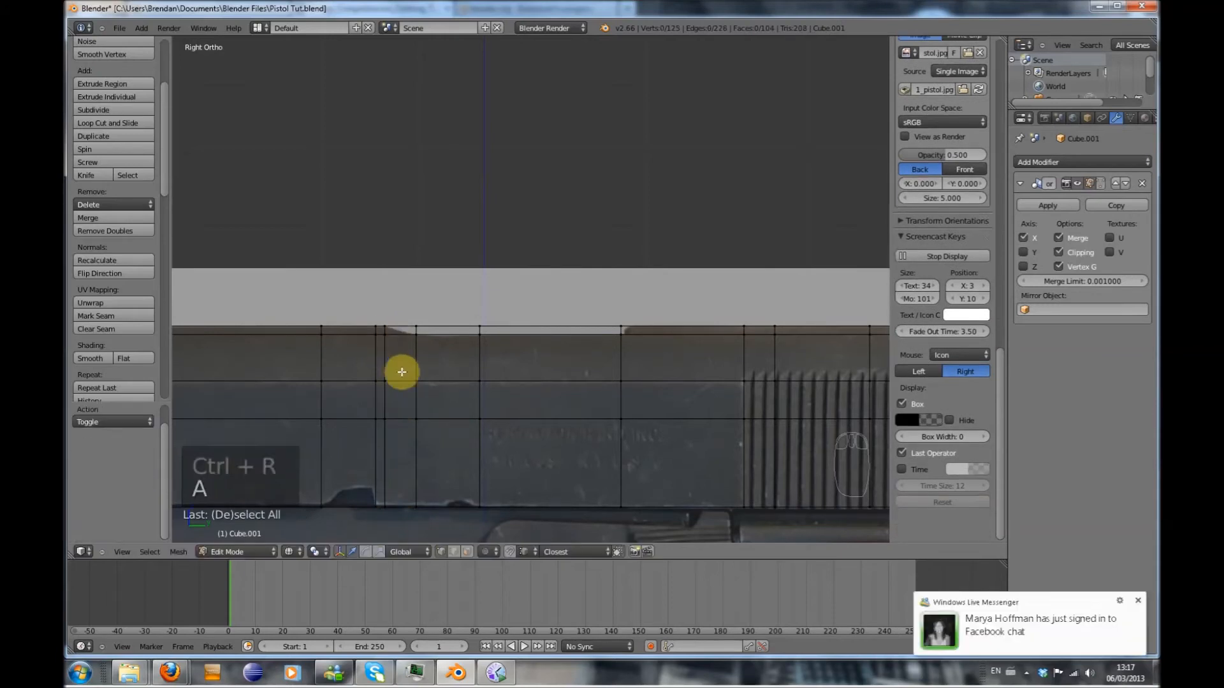
Select the four upper vertices on the two edge loops inside the slide's top recess and delete them
scroll(406, 386, up, 2)
shift+middle_drag(412, 395, 495, 402)
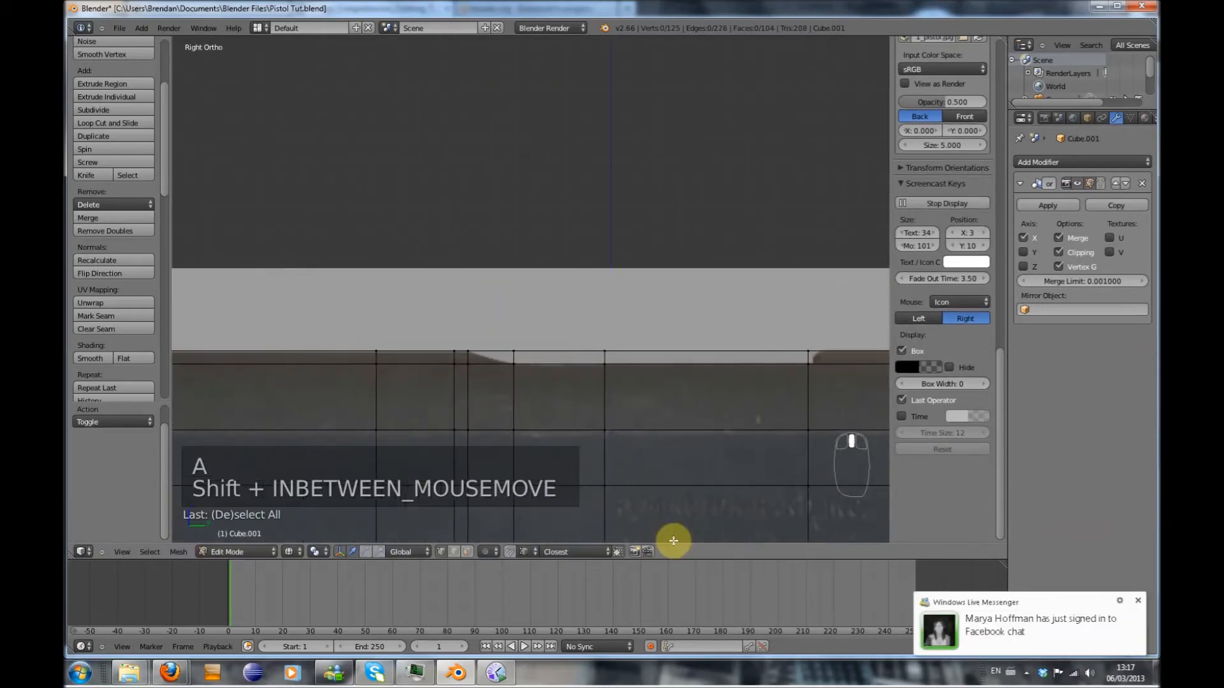
click(1138, 602)
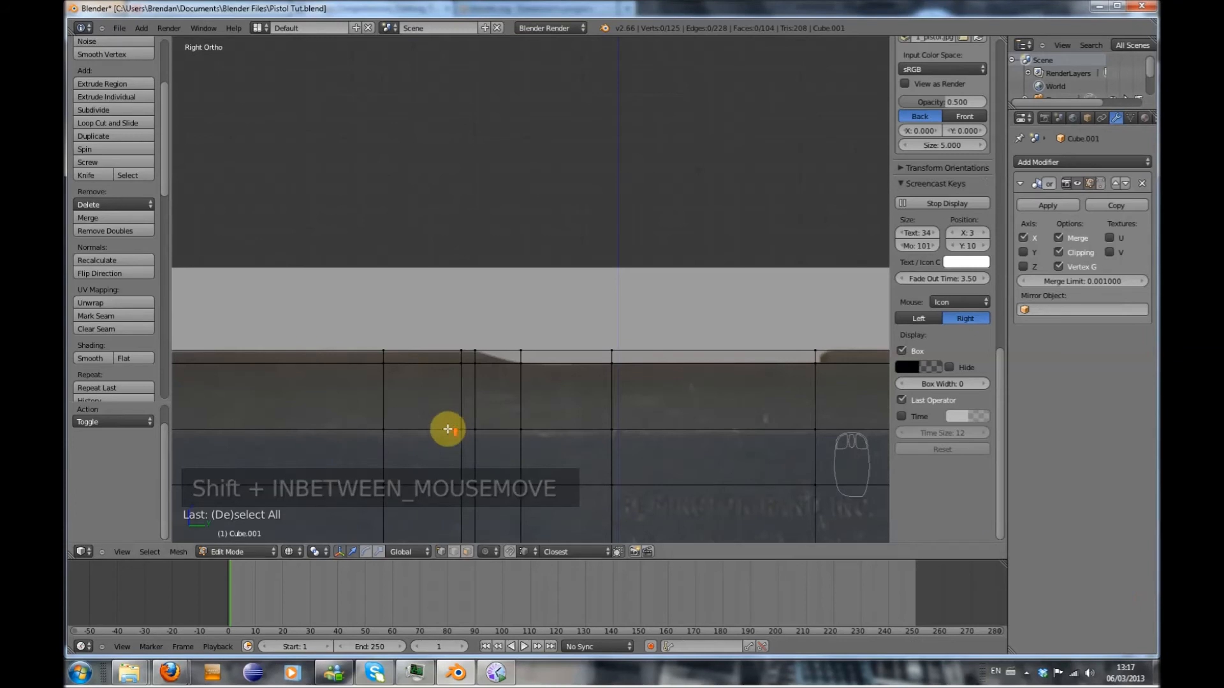
scroll(443, 429, up, 1)
shift+middle_drag(473, 429, 501, 423)
scroll(502, 422, up, 1)
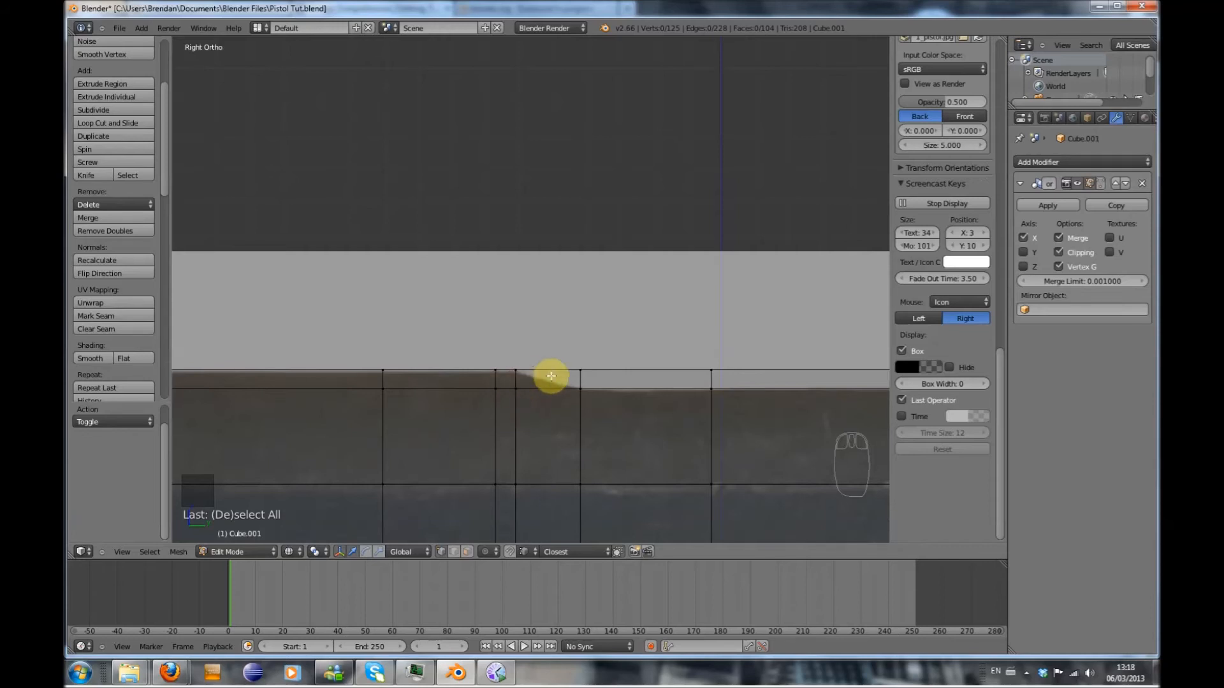
right_click(580, 368)
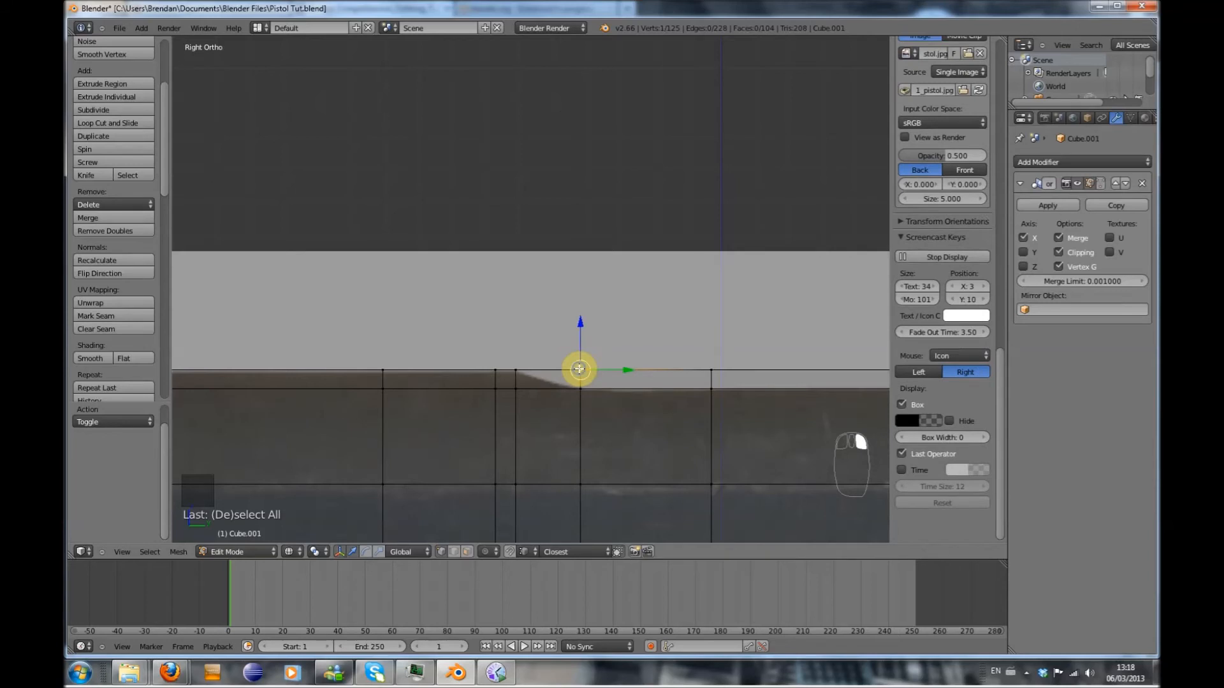
scroll(580, 369, down, 2)
shift+middle_drag(713, 358, 683, 361)
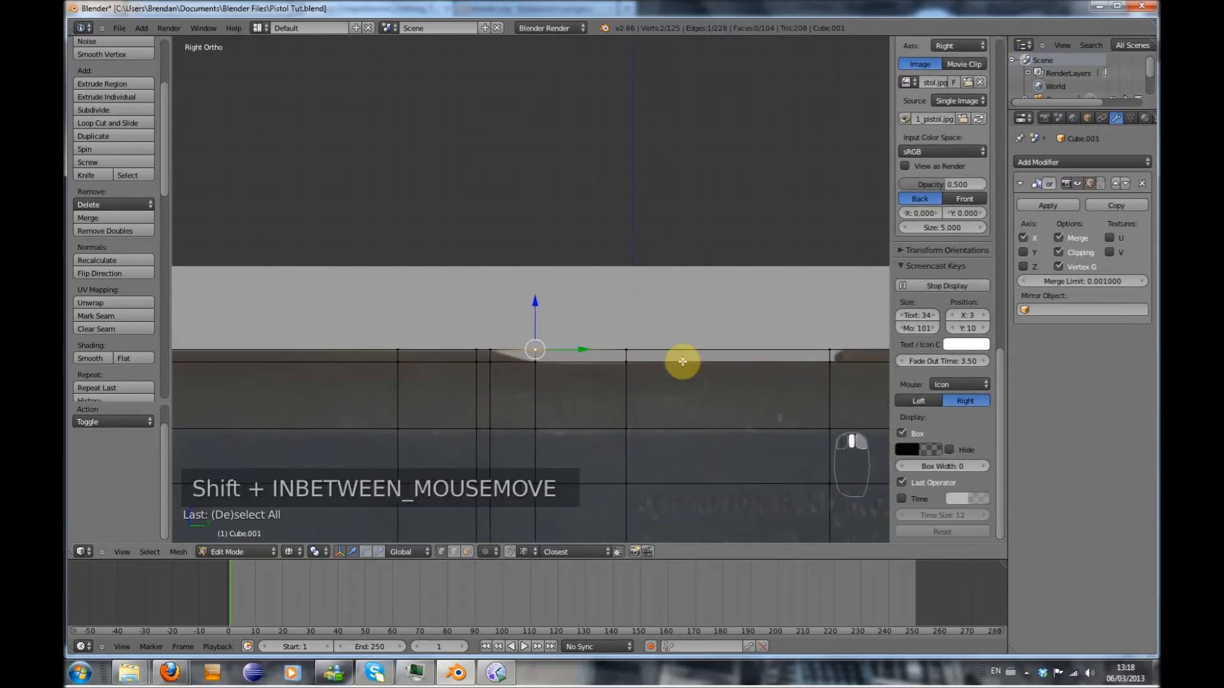
shift+right_click(627, 341)
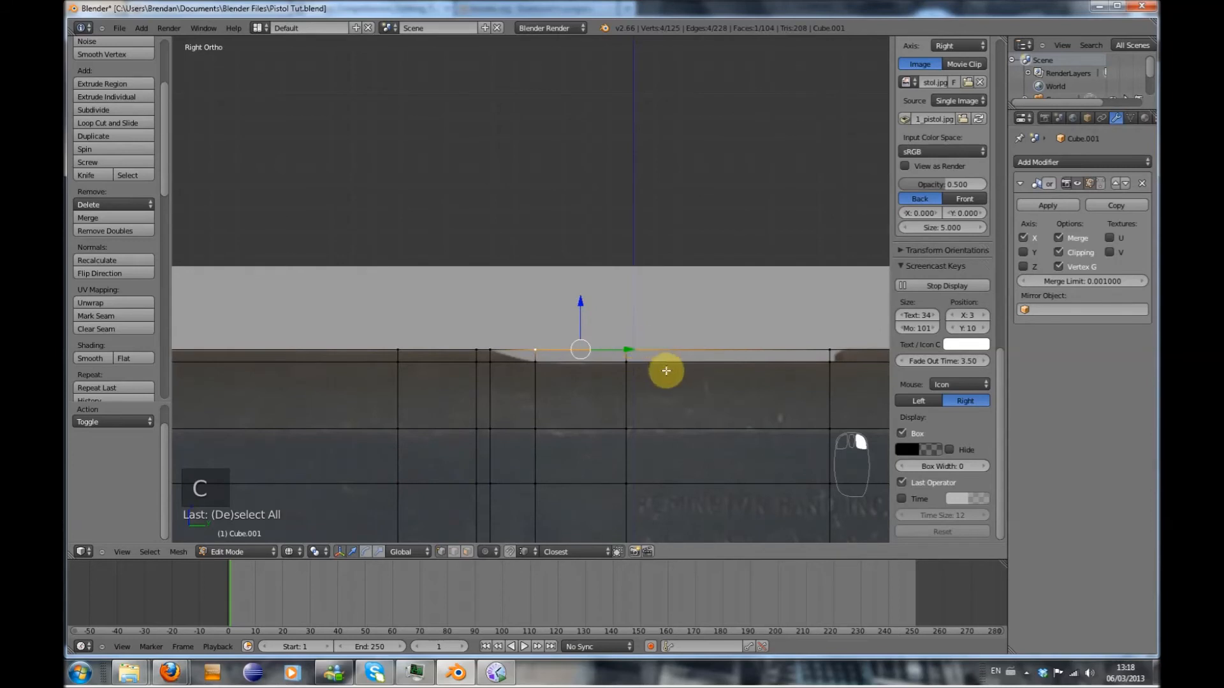
key(x)
click(661, 340)
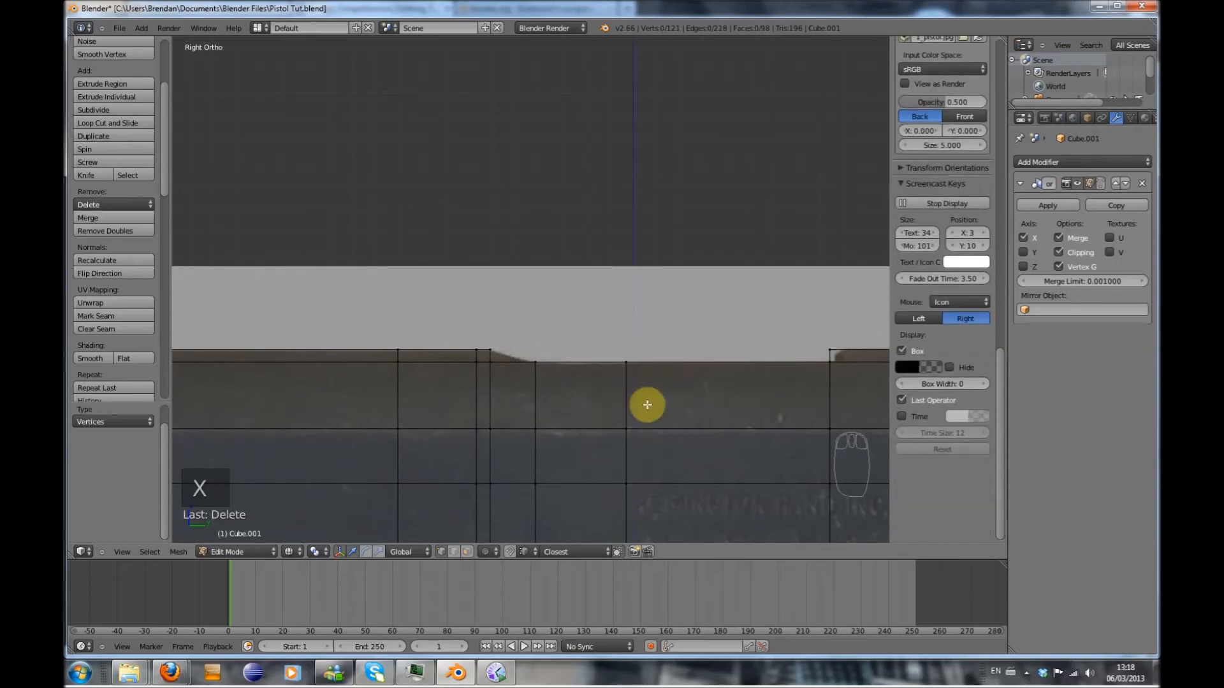
Create a triangular face from the three side vertices at the recess's front slope, in solid view
key(z)
middle_drag(631, 423, 631, 434)
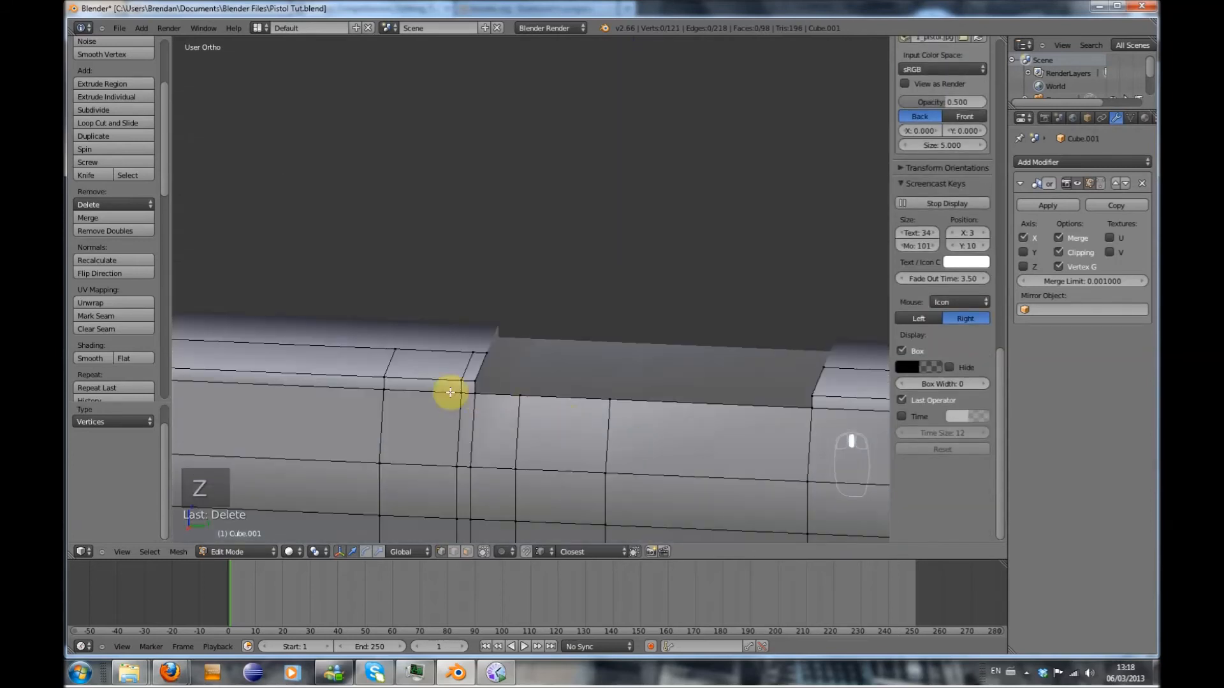
right_click(473, 394)
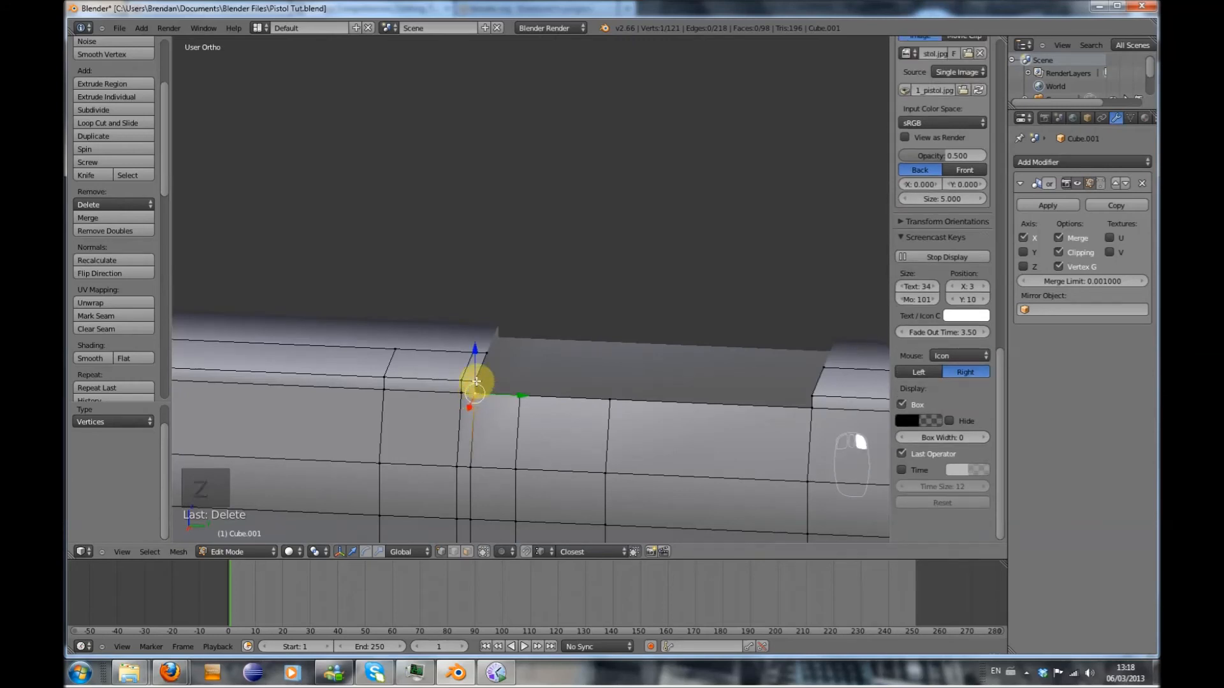
shift+right_click(521, 397)
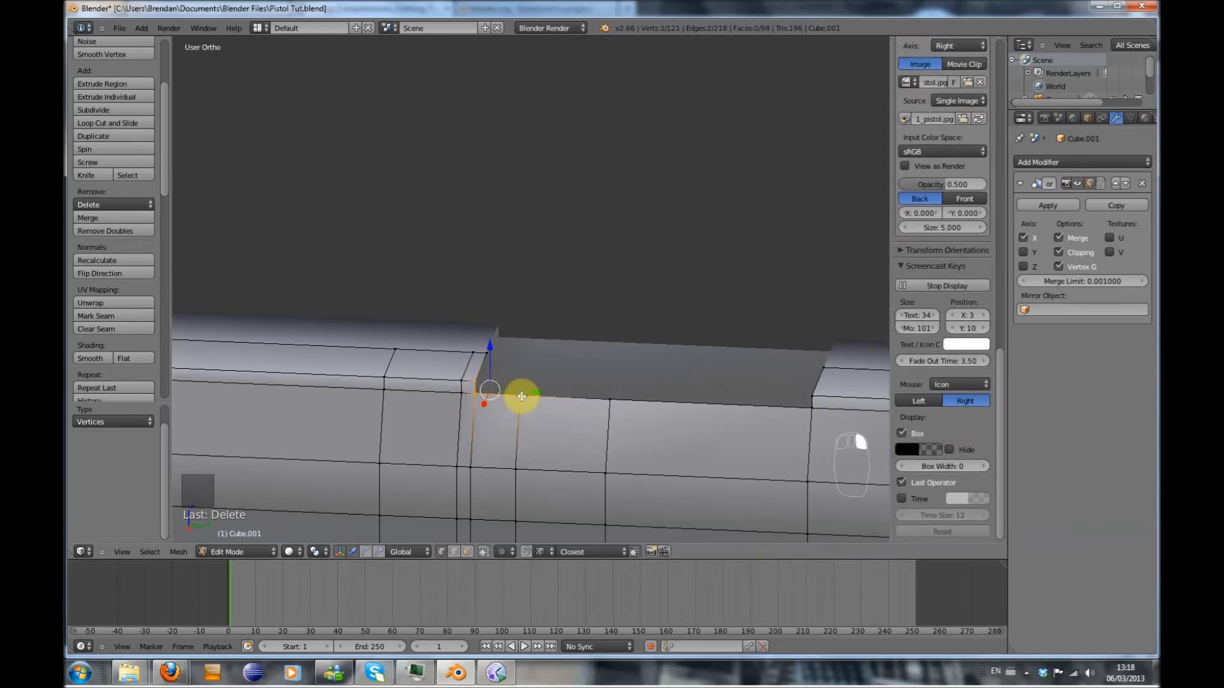
key(f)
key(a)
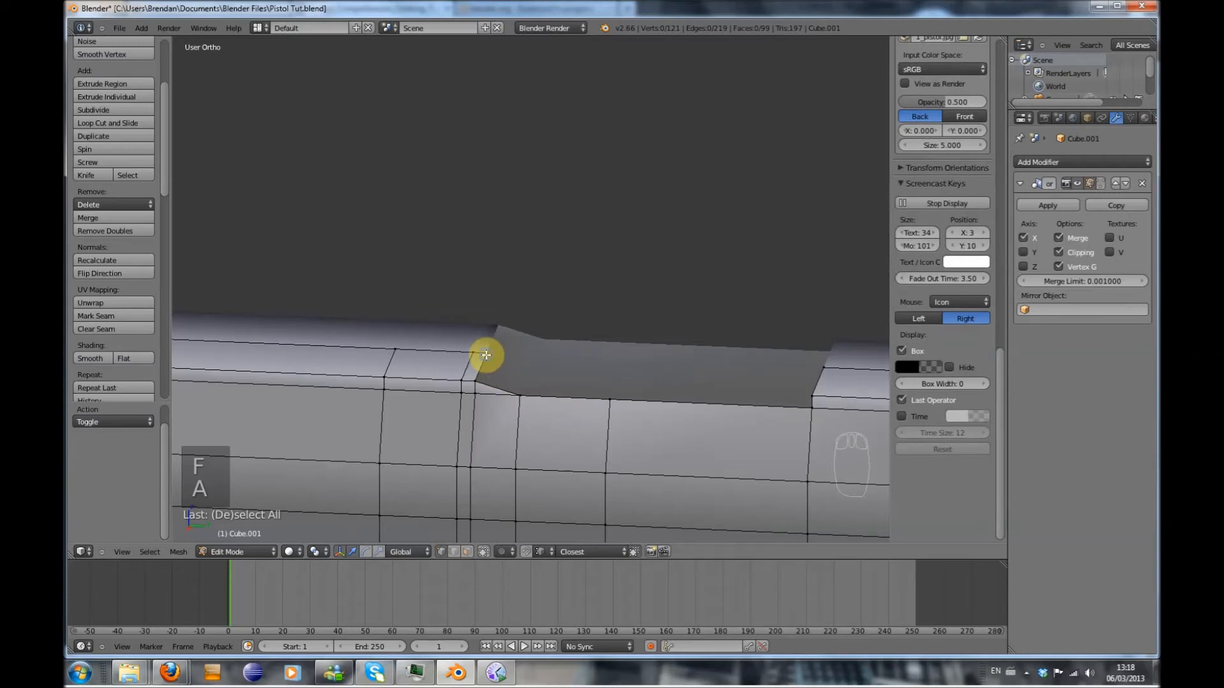
Extrude the centreline vertex at the recess's rear edge about 0.056 down along Z
shift+right_click(486, 354)
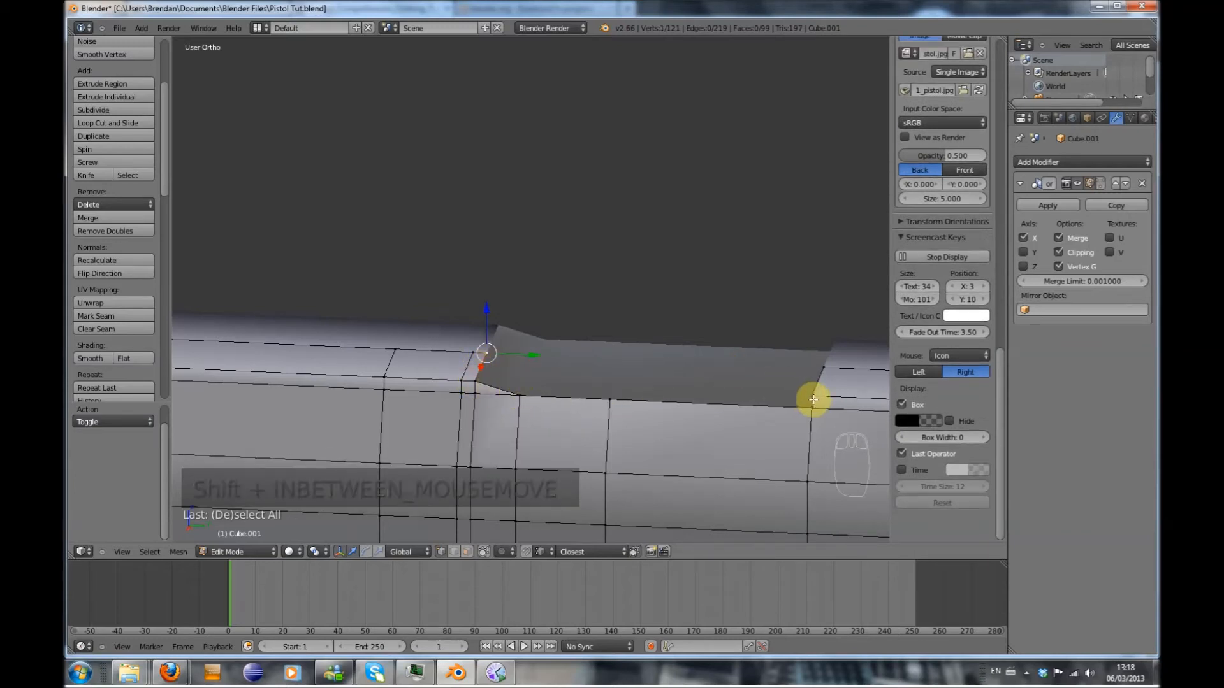
middle_drag(810, 399, 814, 374)
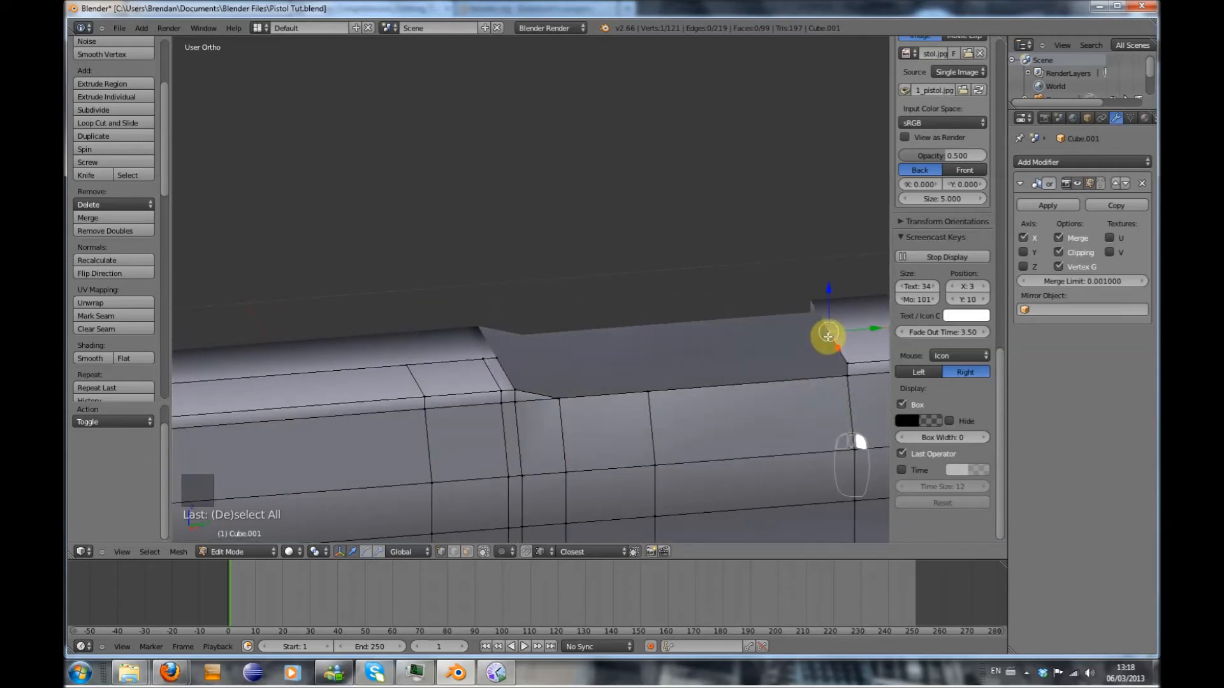
key(e)
key(z)
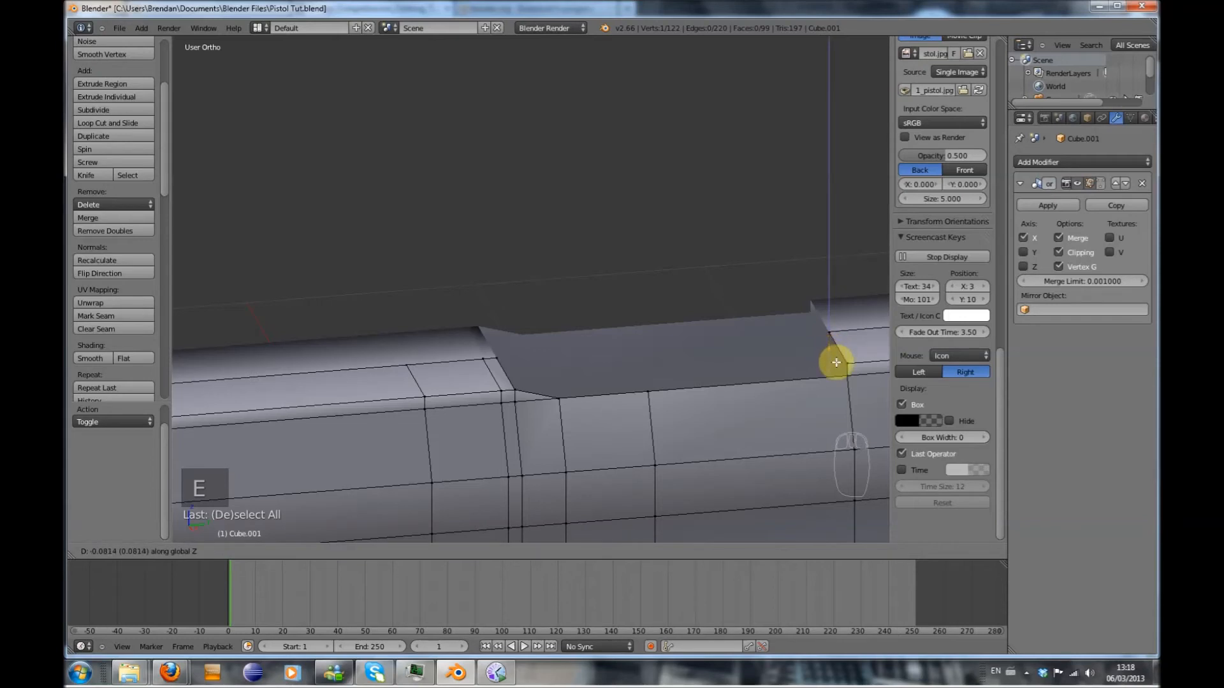
click(842, 375)
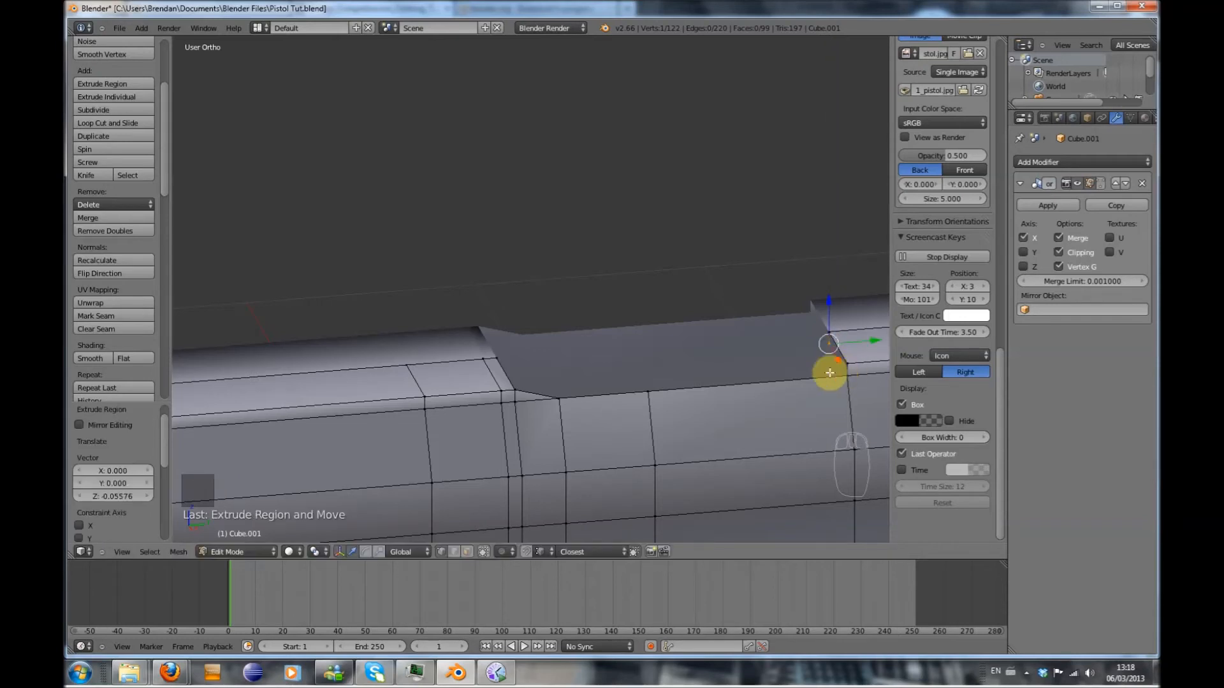
Fill a face between the extruded vertex and the three other corners of the recess's rear wall
middle_drag(787, 364, 786, 364)
key(KP_1)
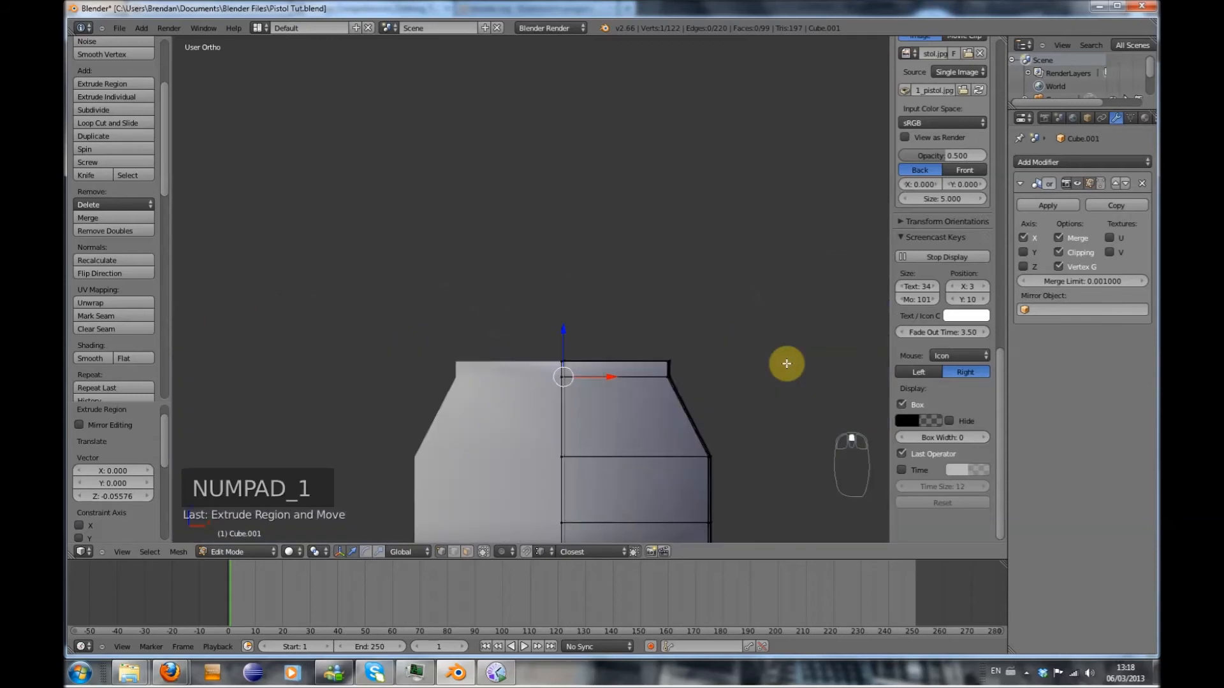
middle_drag(705, 380, 576, 401)
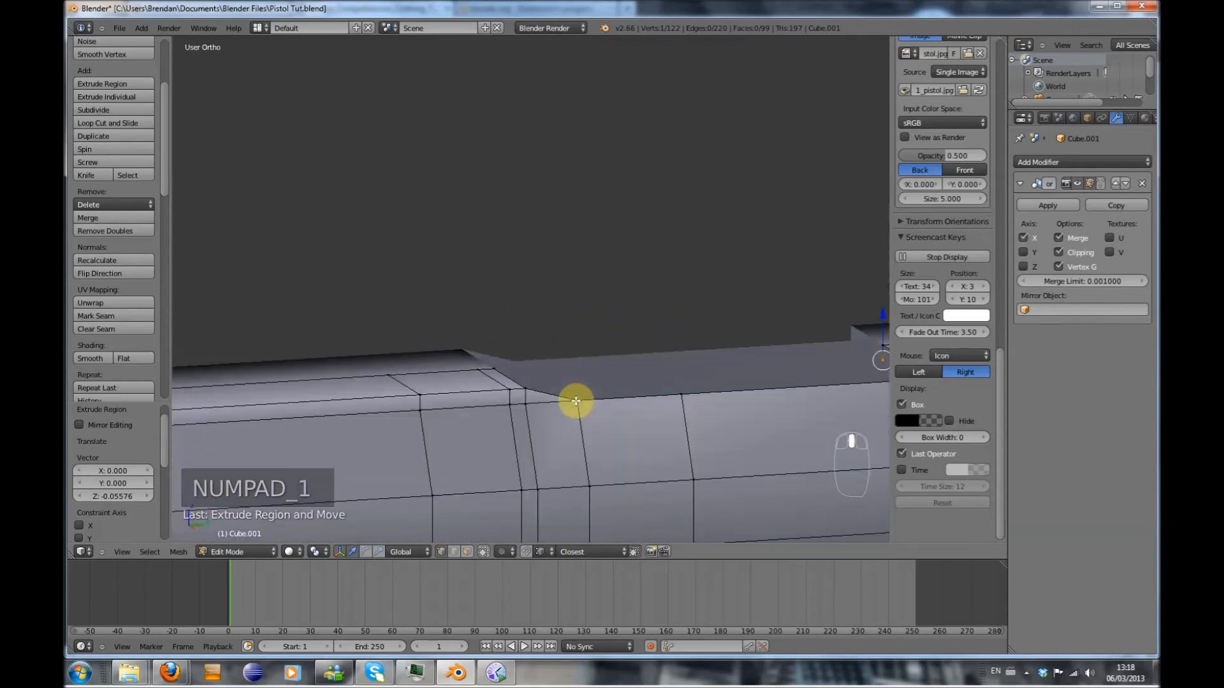
key(KP_1)
key(KP_3)
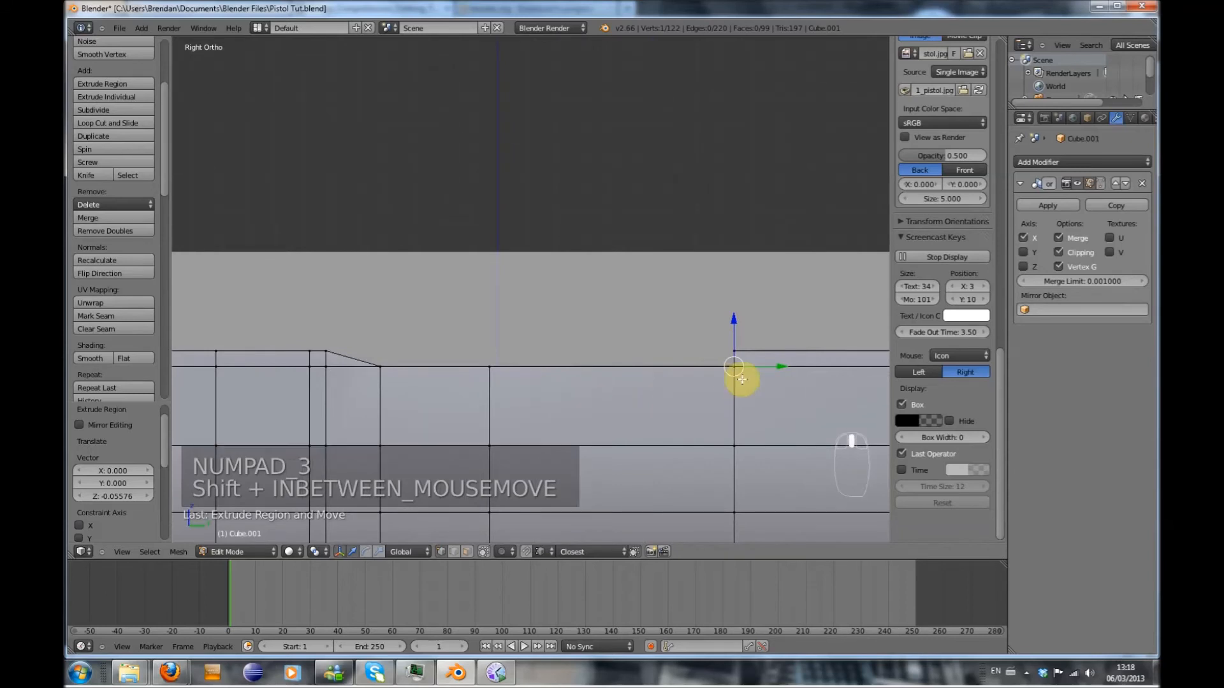
middle_drag(738, 374, 773, 381)
right_click(769, 377)
shift+right_click(733, 360)
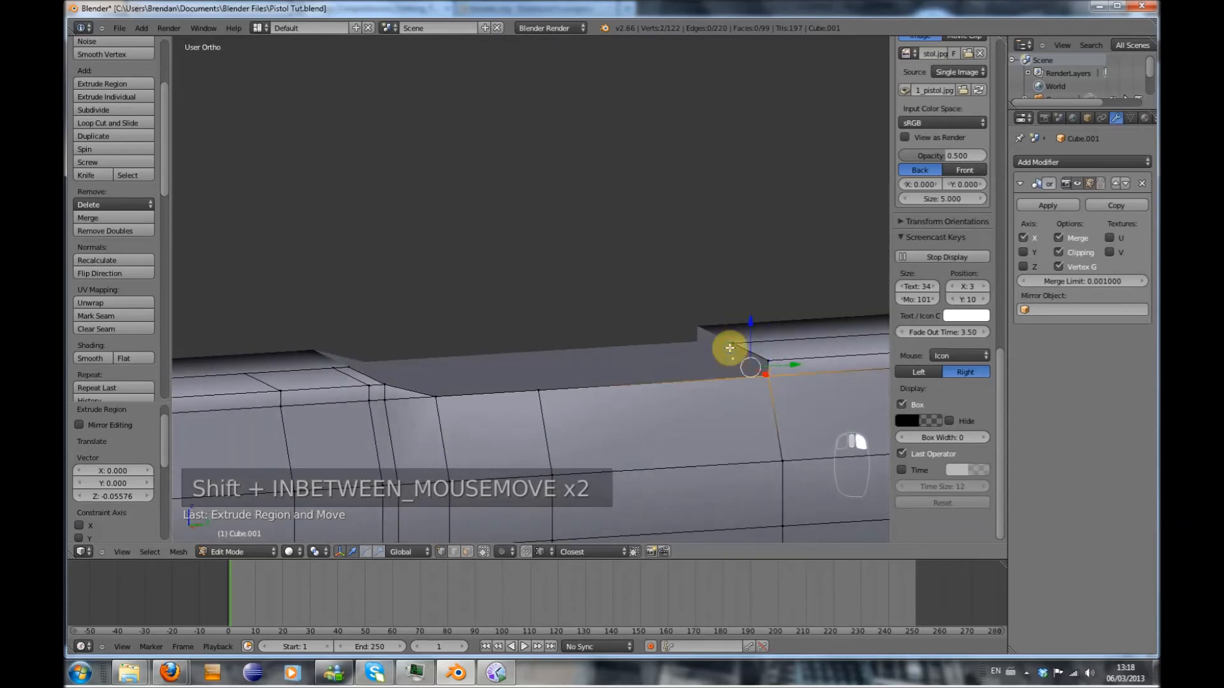
shift+right_click(730, 347)
shift+right_click(767, 364)
key(f)
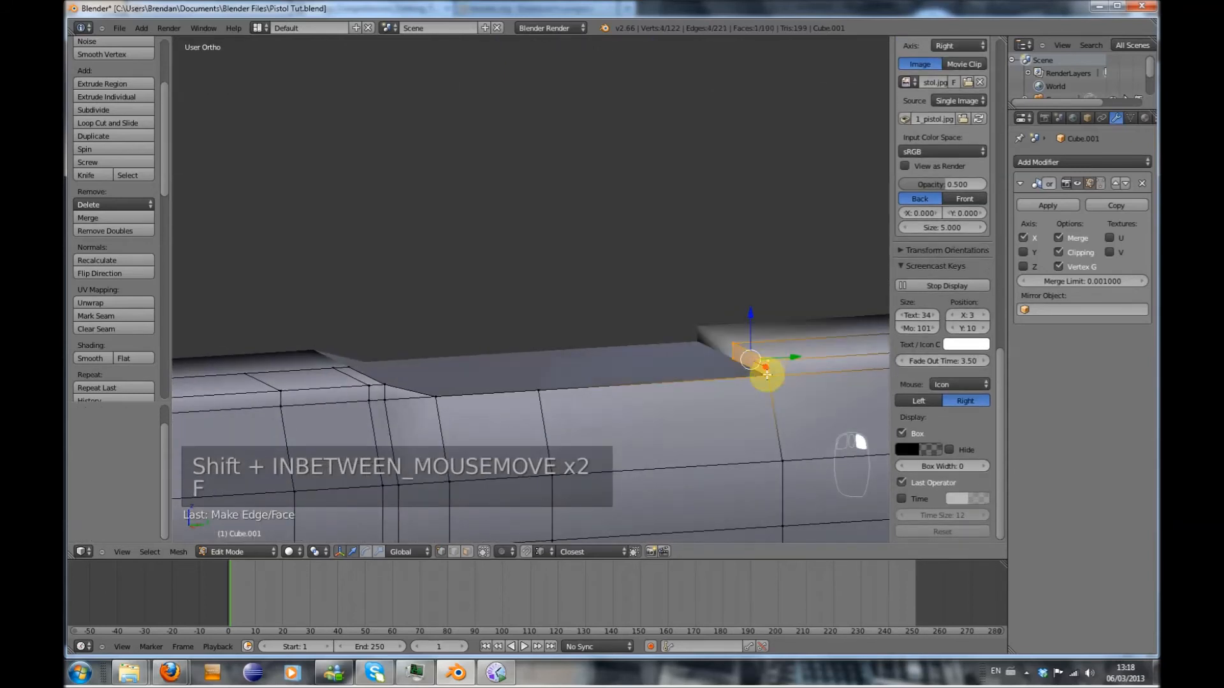
Extrude the centreline vertex at the recess's front edge 0.194 along Y and about 0.056 down, with X locked
right_click(733, 362)
shift+right_click(767, 378)
middle_drag(700, 390, 660, 415)
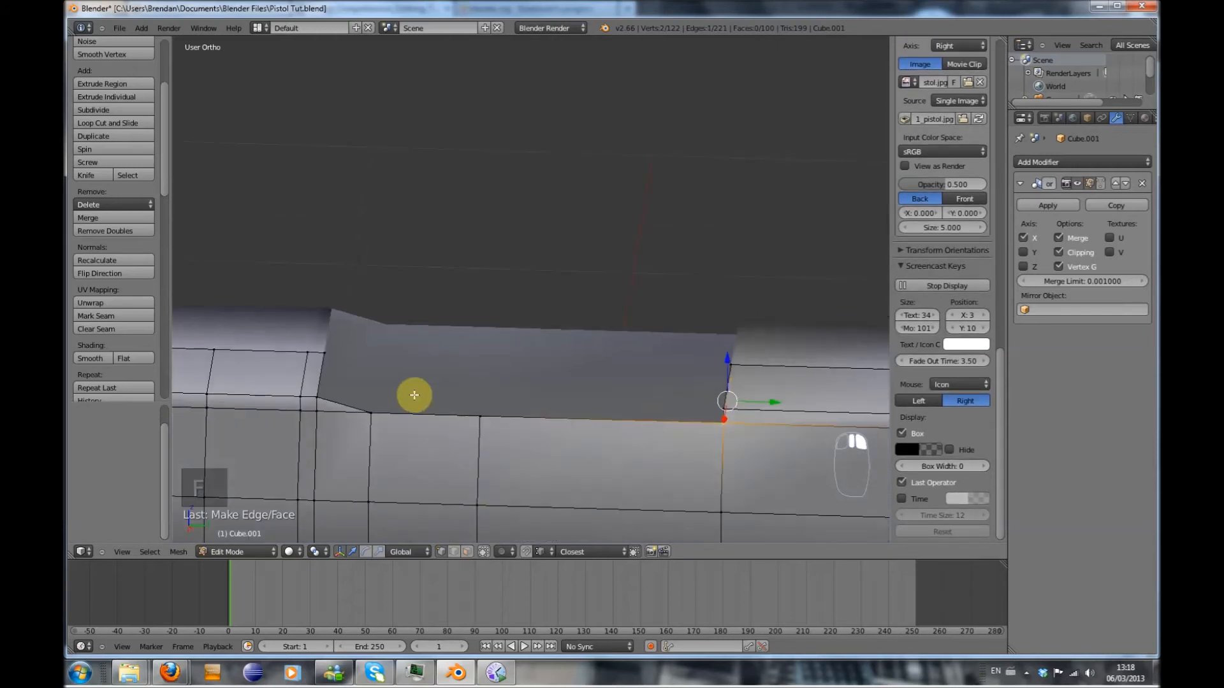
right_click(348, 365)
key(e)
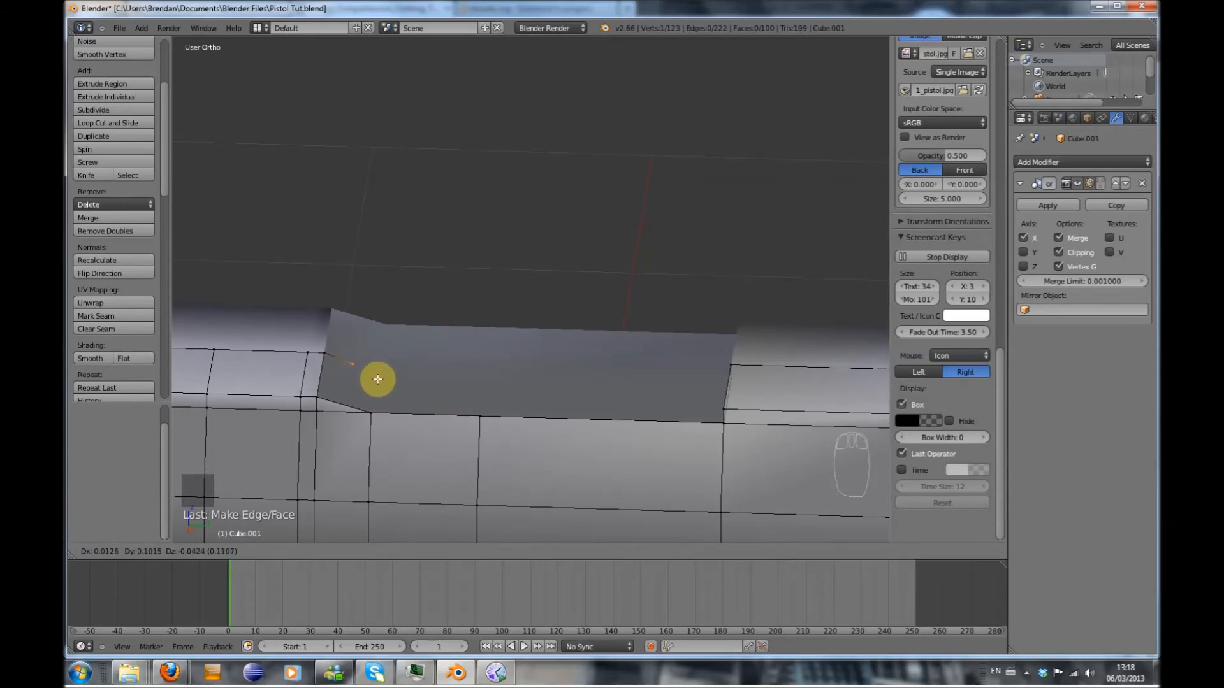
key(shift+x)
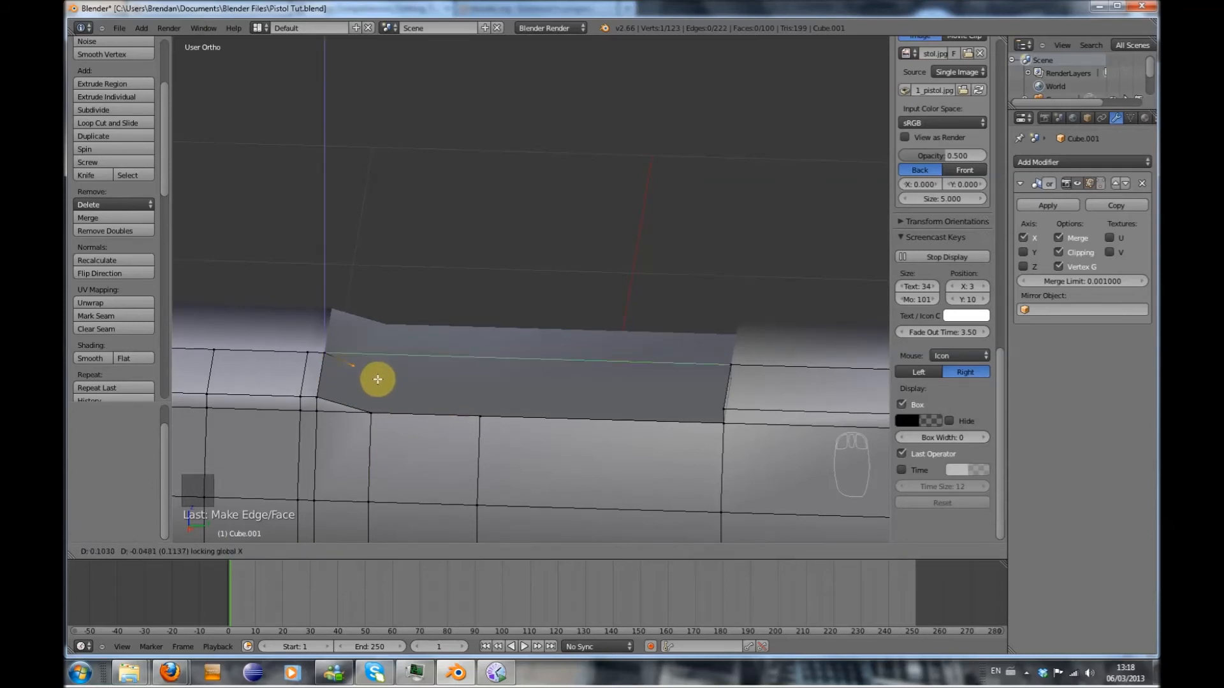
click(373, 413)
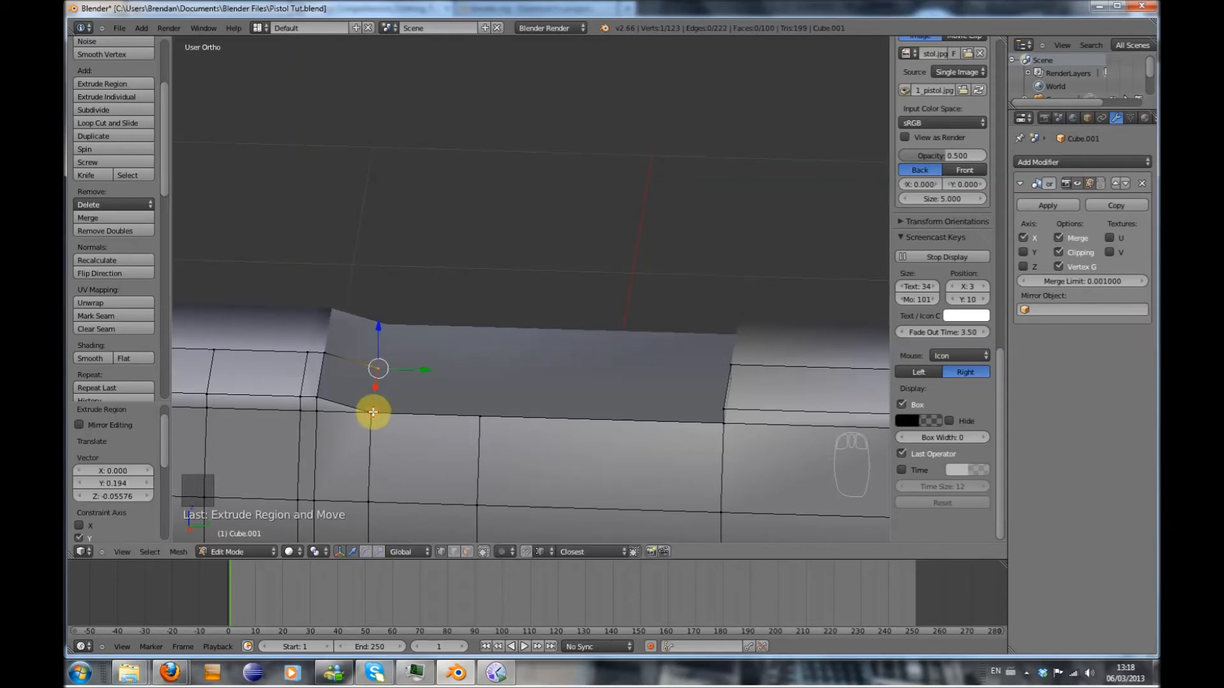
Fill the recess's sloped front with a face between the extruded vertex and its three neighbouring corners
key(KP_1)
key(KP_3)
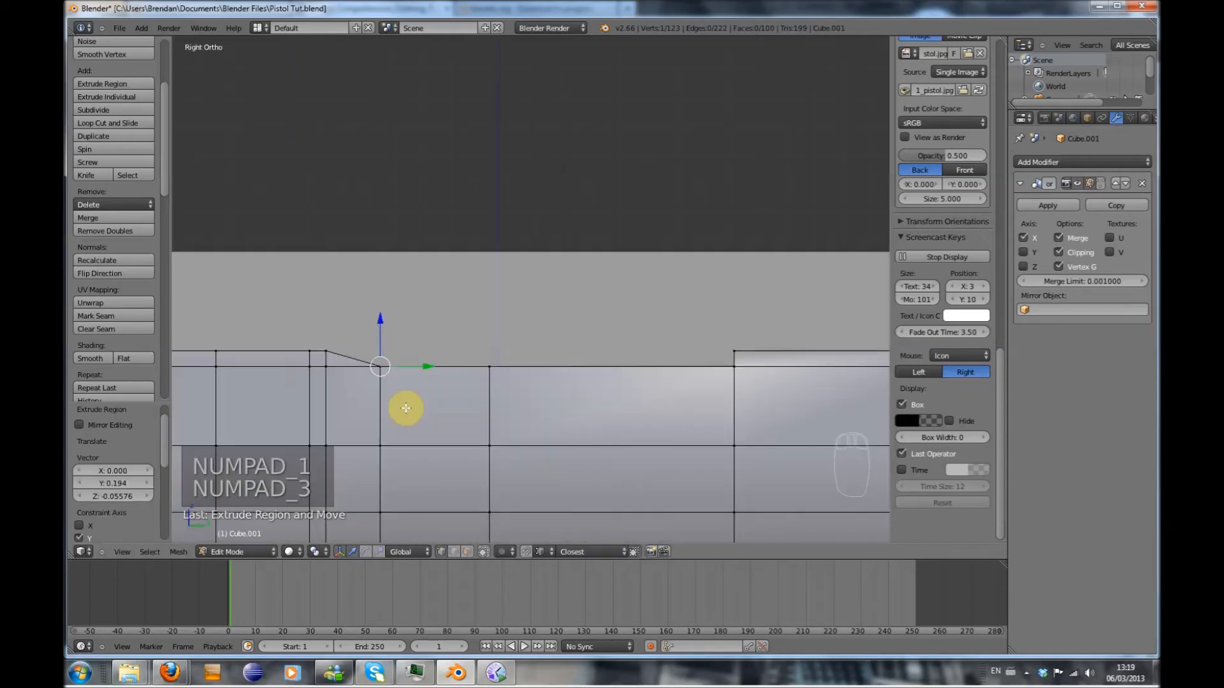
middle_drag(350, 389, 352, 403)
shift+right_click(351, 386)
shift+right_click(289, 388)
shift+right_click(288, 369)
key(f)
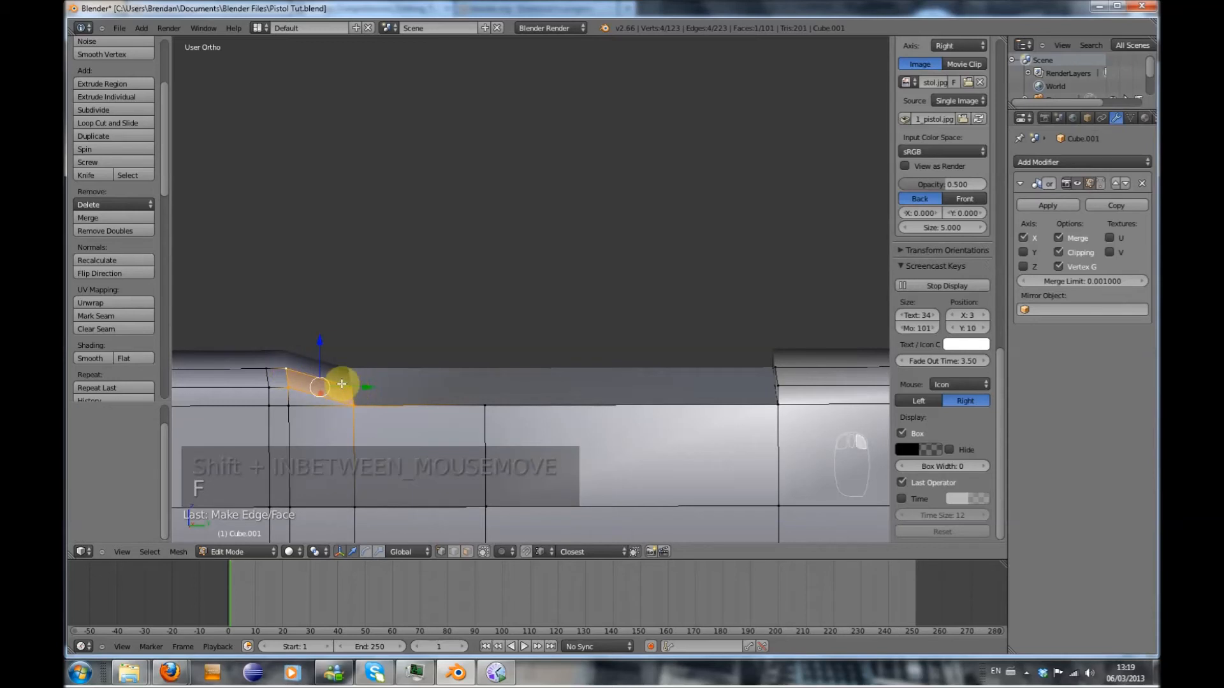
Fill the recess's floor with a face between its two front and two rear corner vertices
middle_drag(350, 405, 414, 414)
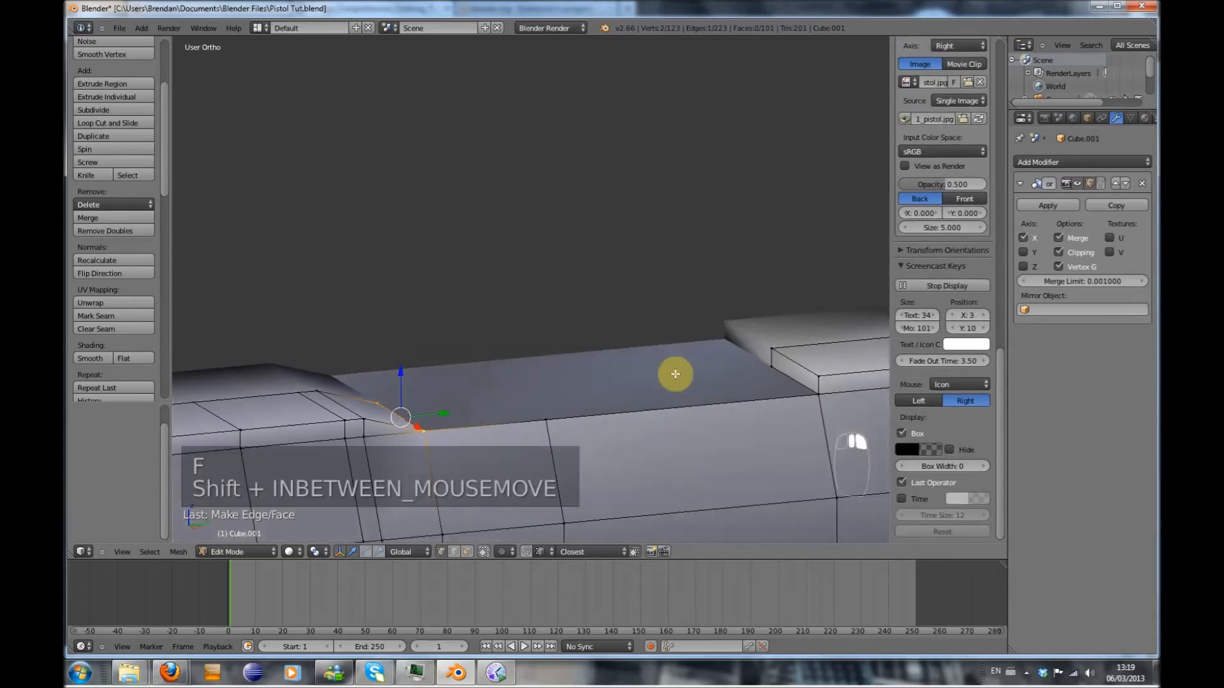
shift+right_click(771, 367)
shift+right_click(818, 393)
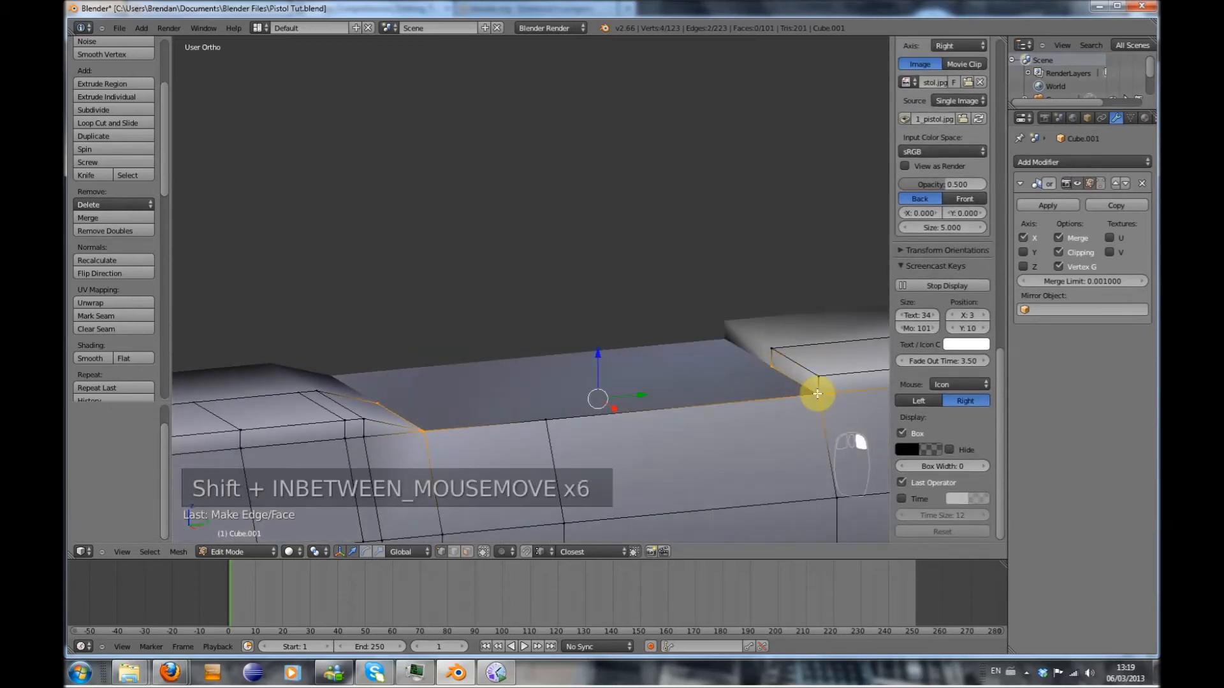
key(f)
middle_drag(738, 416, 724, 418)
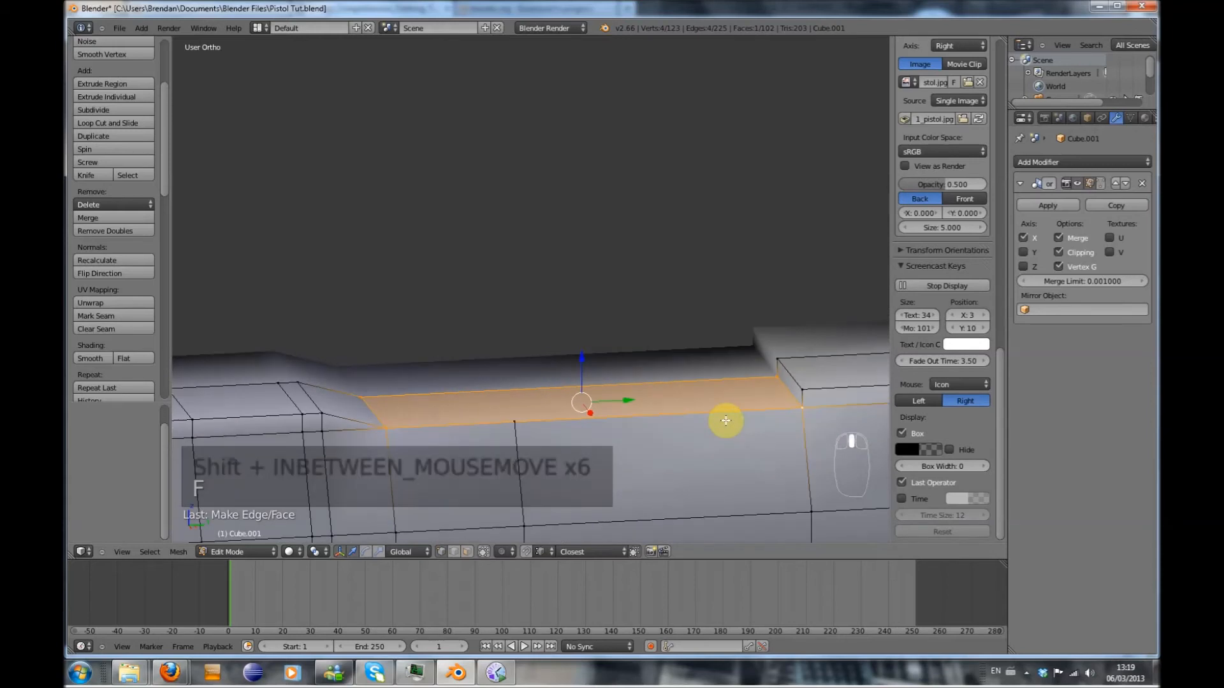
Examine the rebuilt slide from the side and at an angle, up to the muzzle end in the reference image
key(KP_1)
key(KP_3)
scroll(725, 420, down, 3)
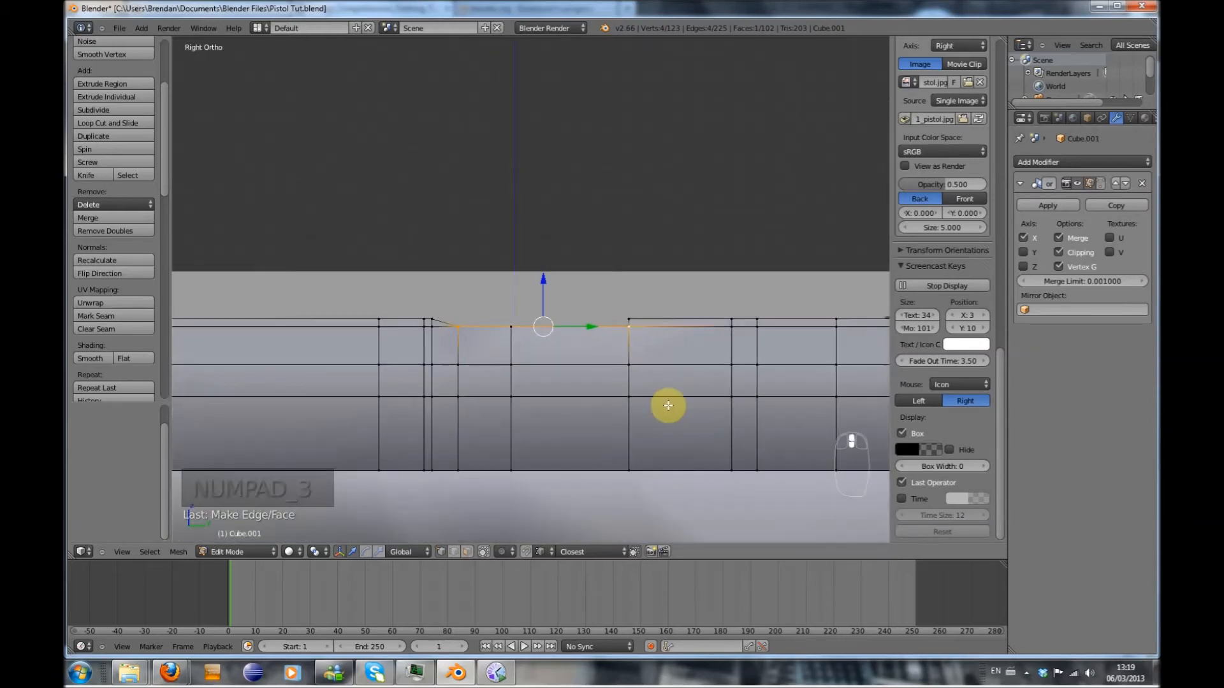
scroll(664, 403, up, 1)
middle_drag(665, 403, 613, 408)
key(KP_1)
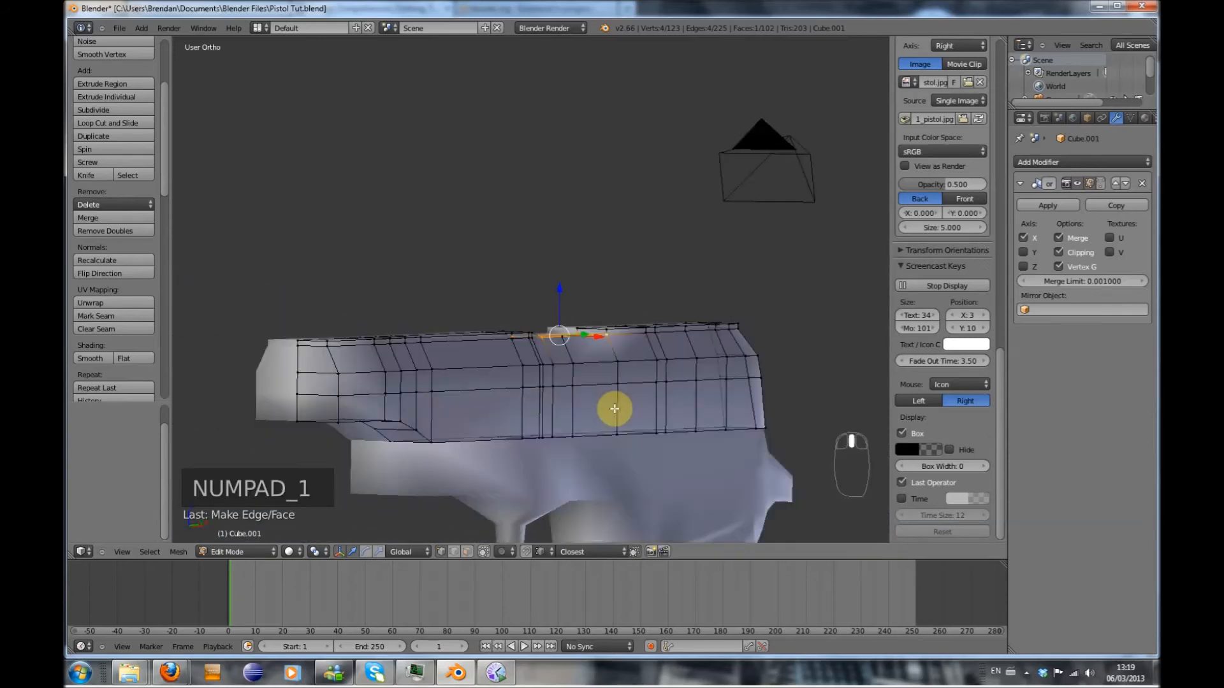
key(KP_3)
shift+middle_drag(570, 430, 806, 412)
shift+middle_drag(477, 415, 561, 419)
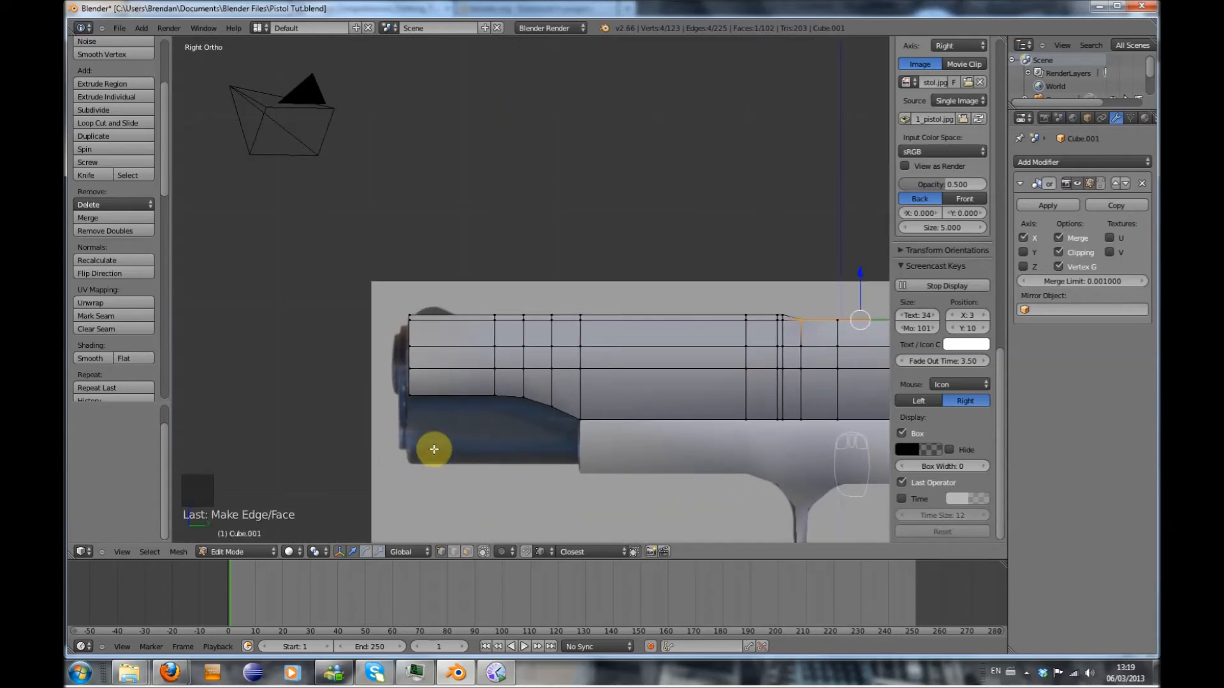
key(shift+a)
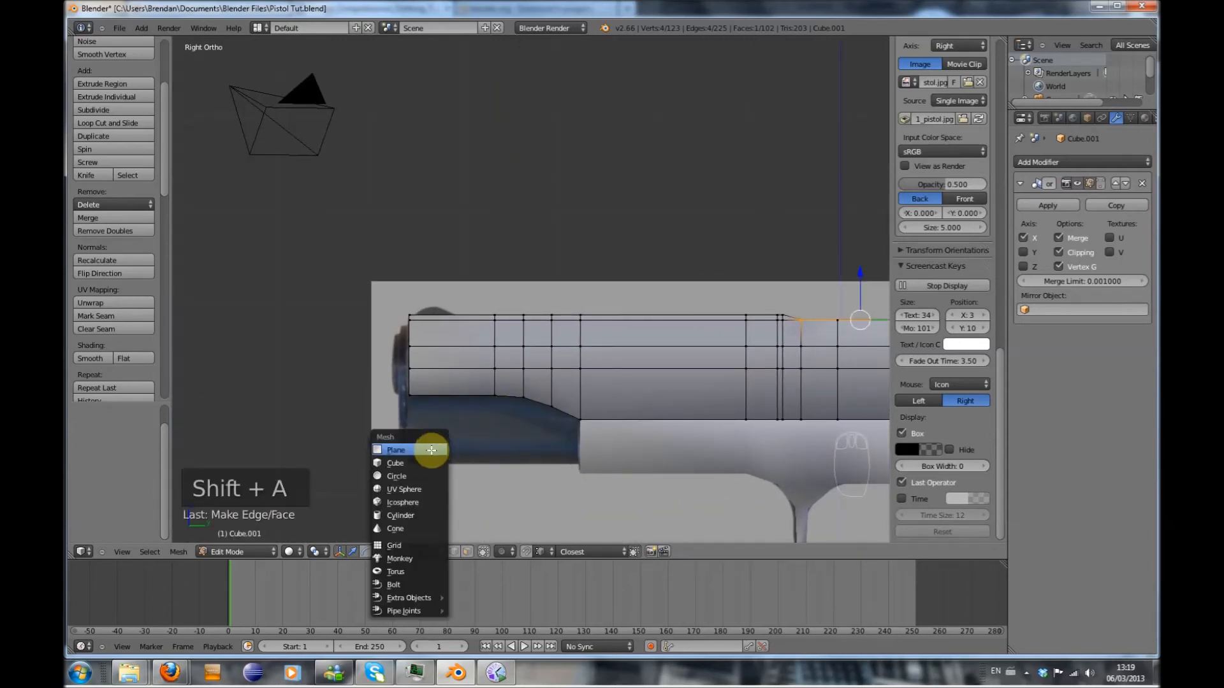
click(413, 516)
scroll(638, 494, down, 2)
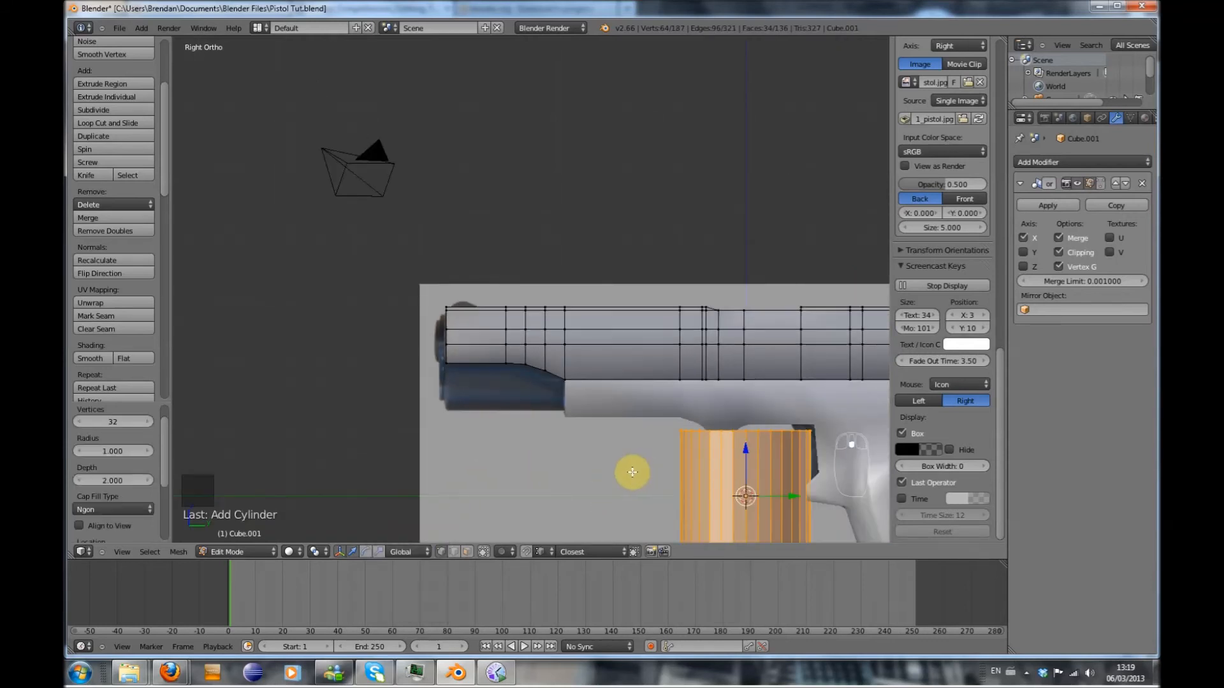
key(ctrl+z)
Leave the slide's mesh editing and add a separate cylinder object with 12 vertices
key(Tab)
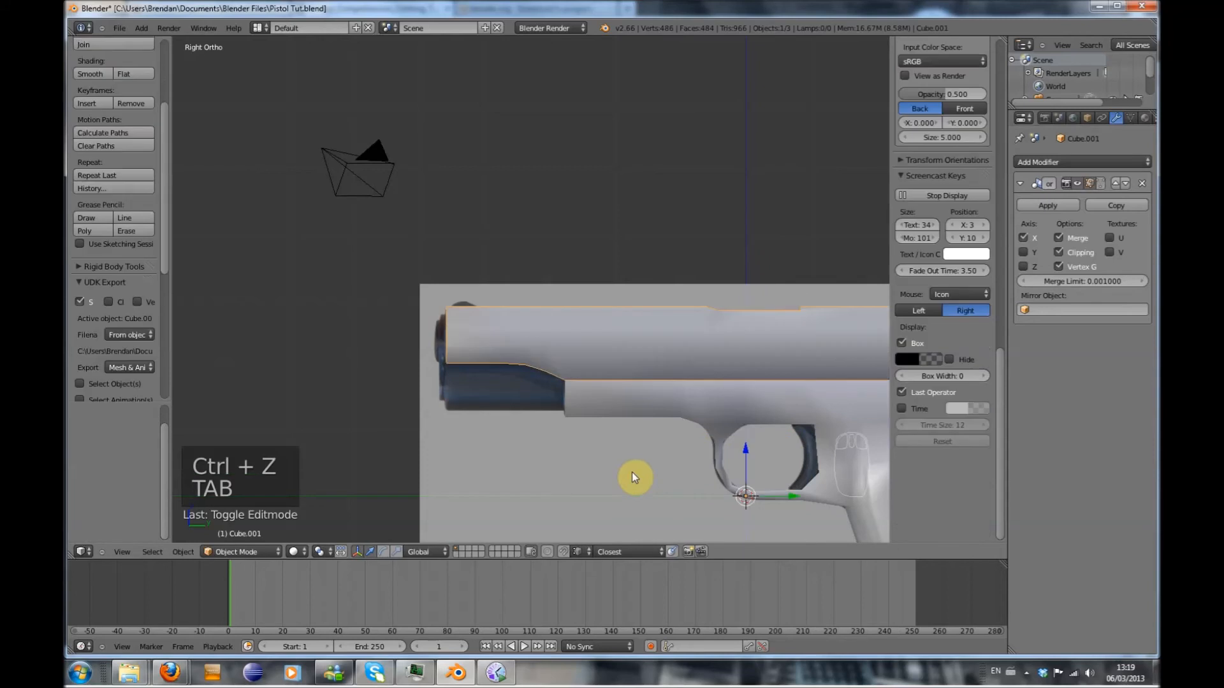
key(shift+a)
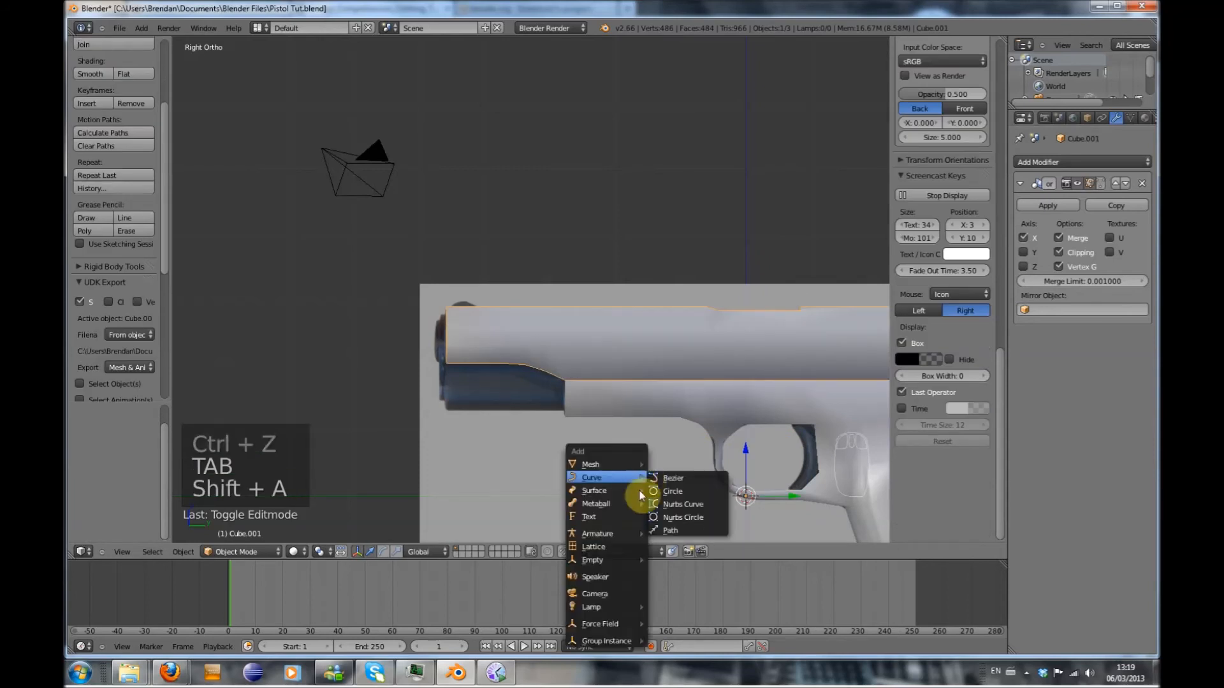
mouse_move(638, 469)
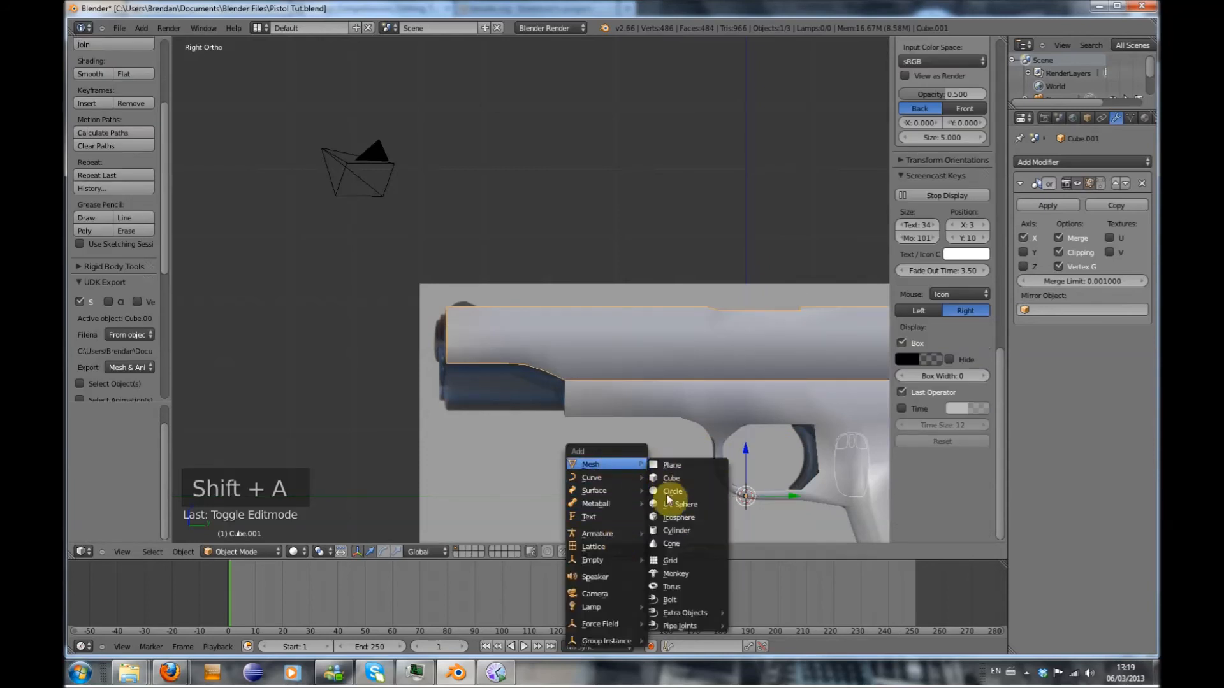
click(672, 536)
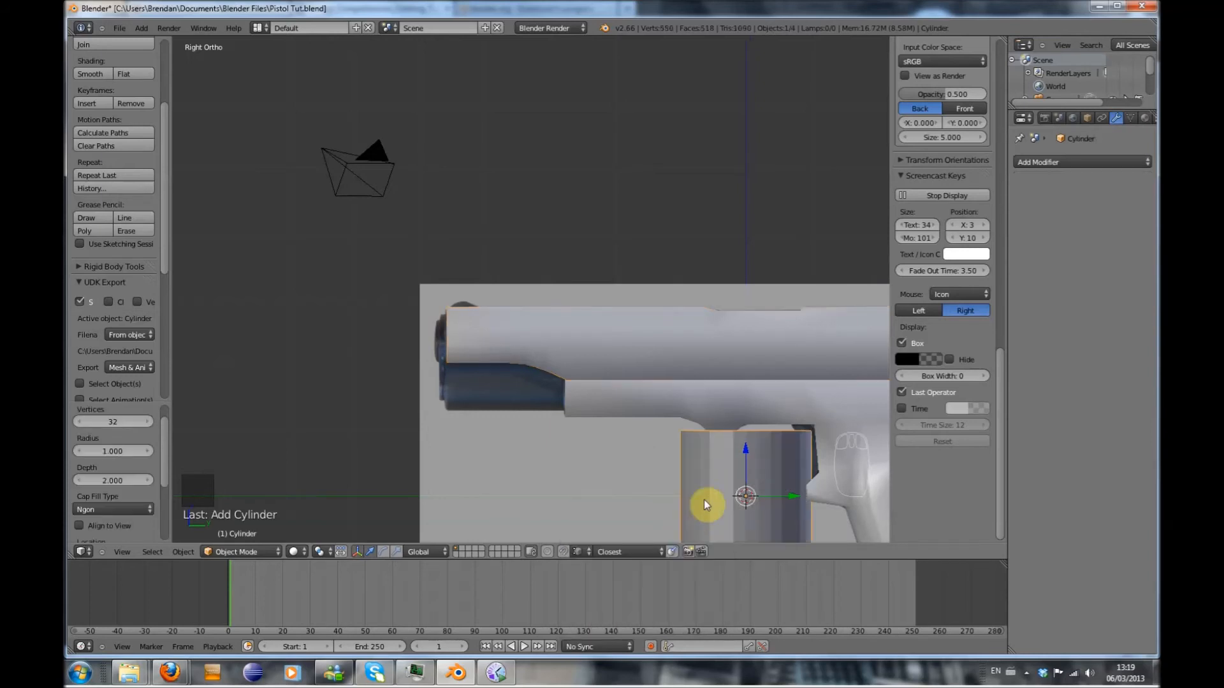
click(126, 420)
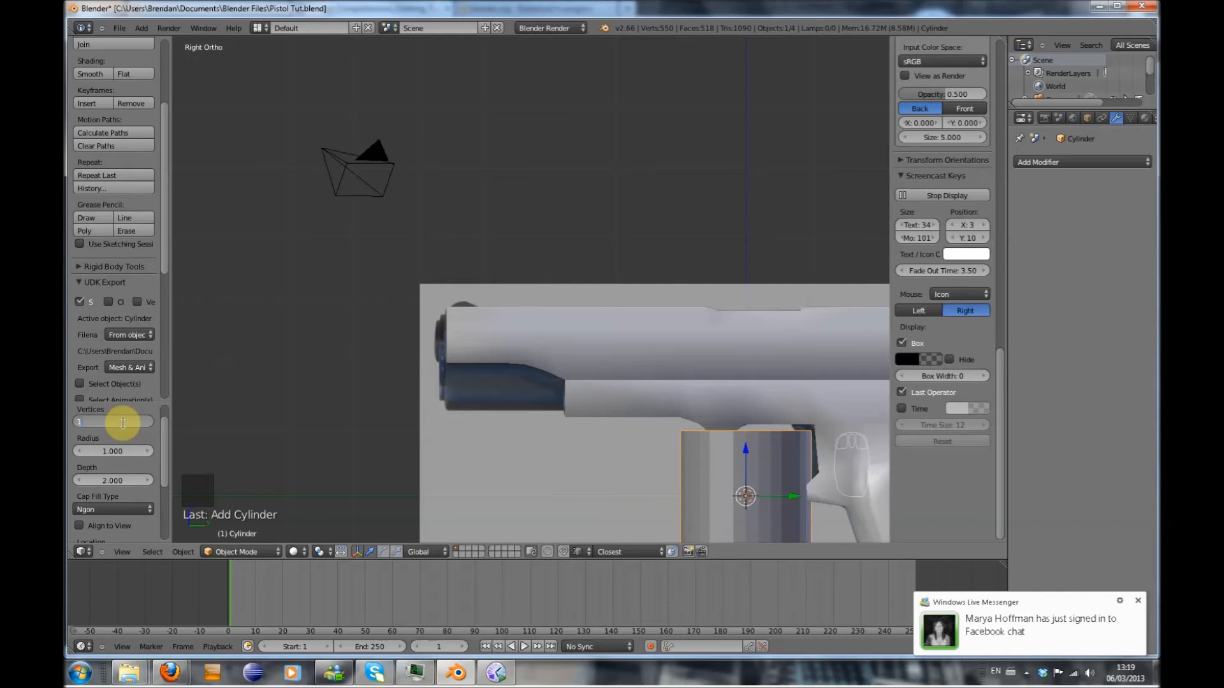
key(Return)
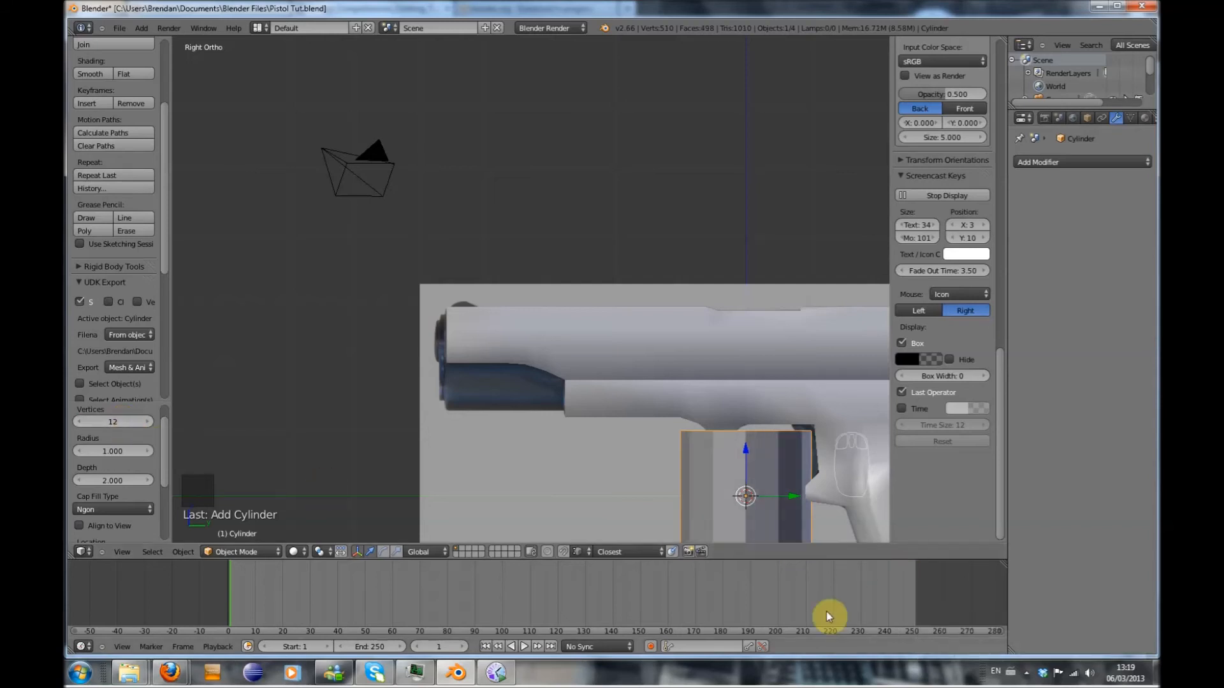
click(1026, 672)
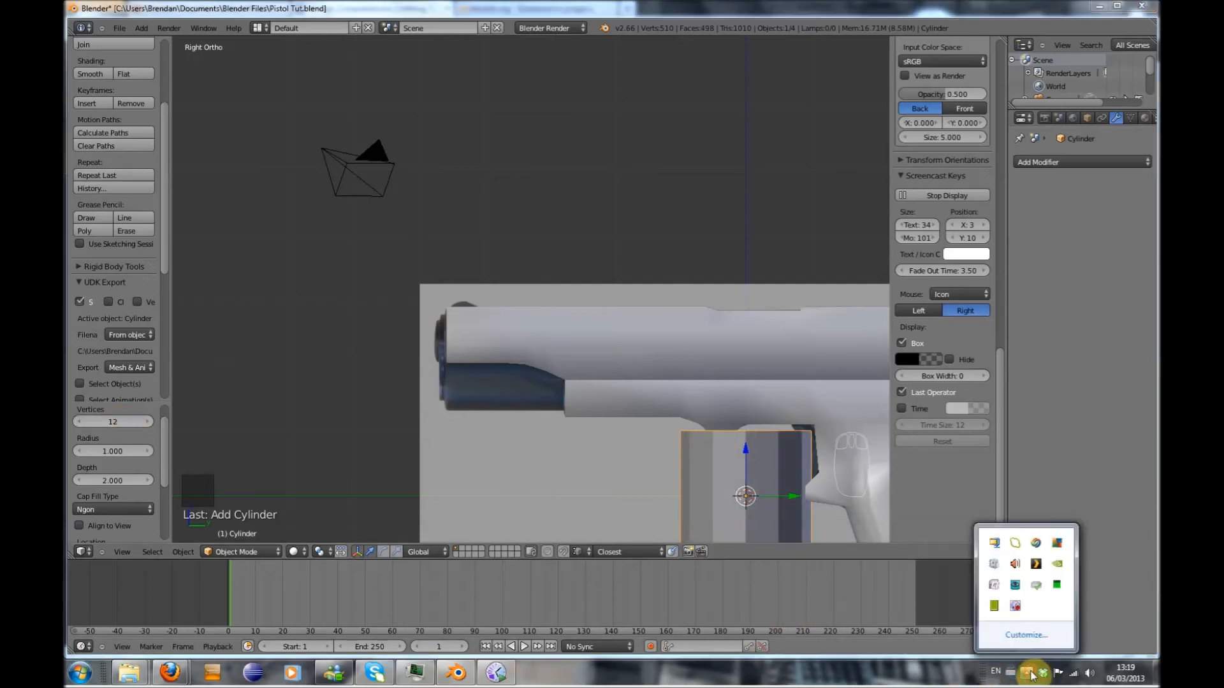
right_click(1016, 608)
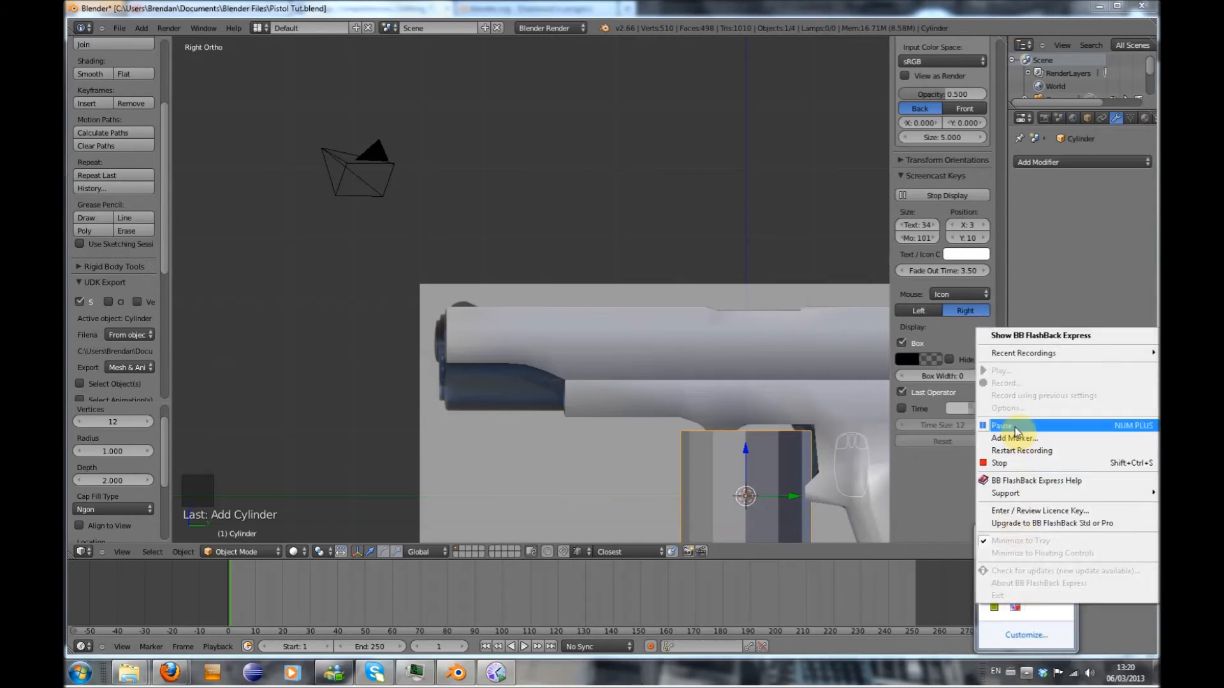
click(751, 491)
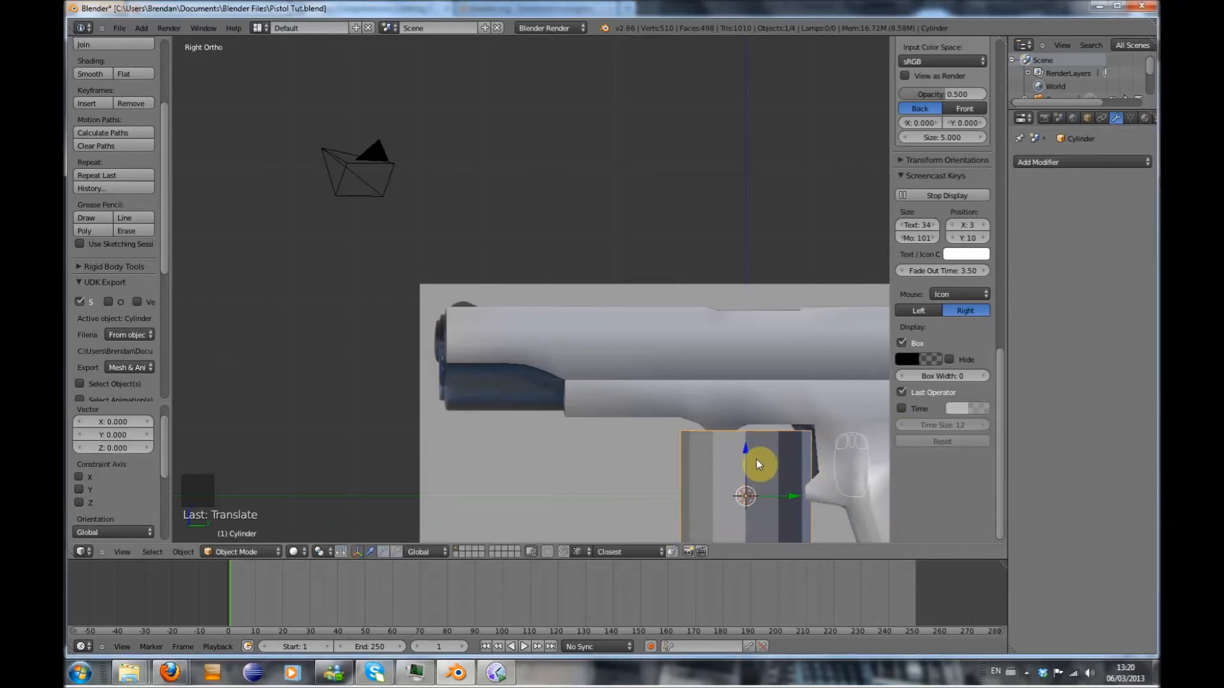
Rotate the whole cylinder mesh 90° in the side view so that it lies along the barrel direction
key(Tab)
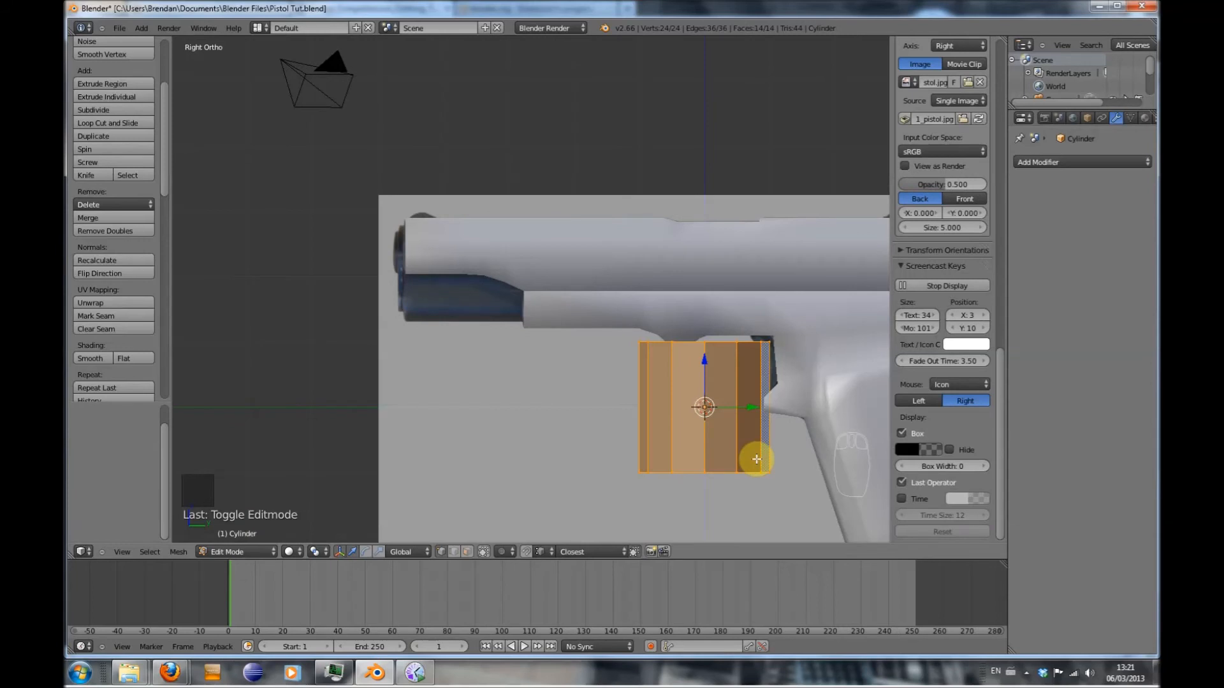
scroll(756, 459, up, 4)
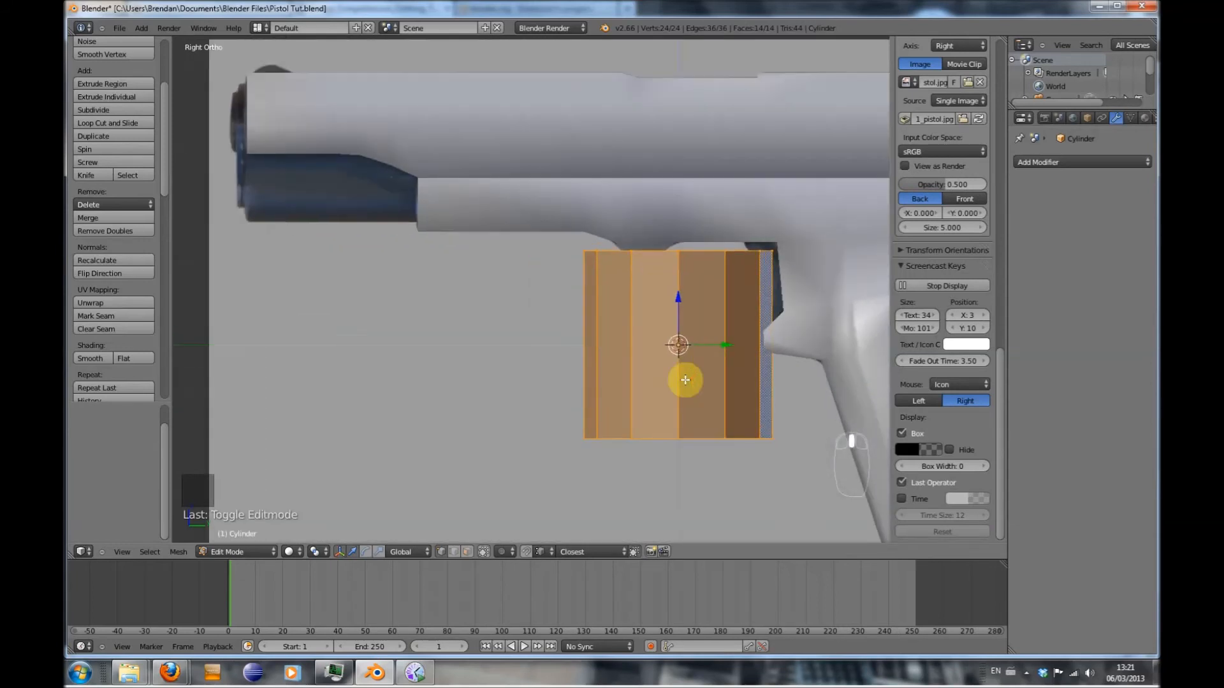
key(r)
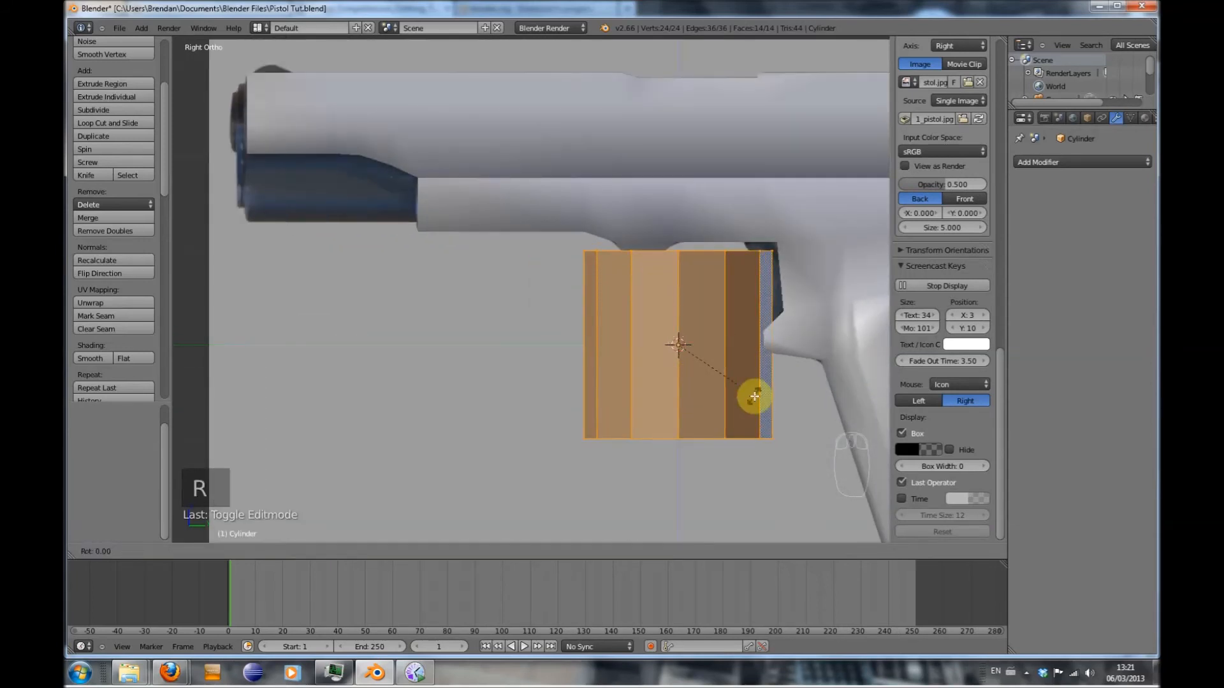
text(90)
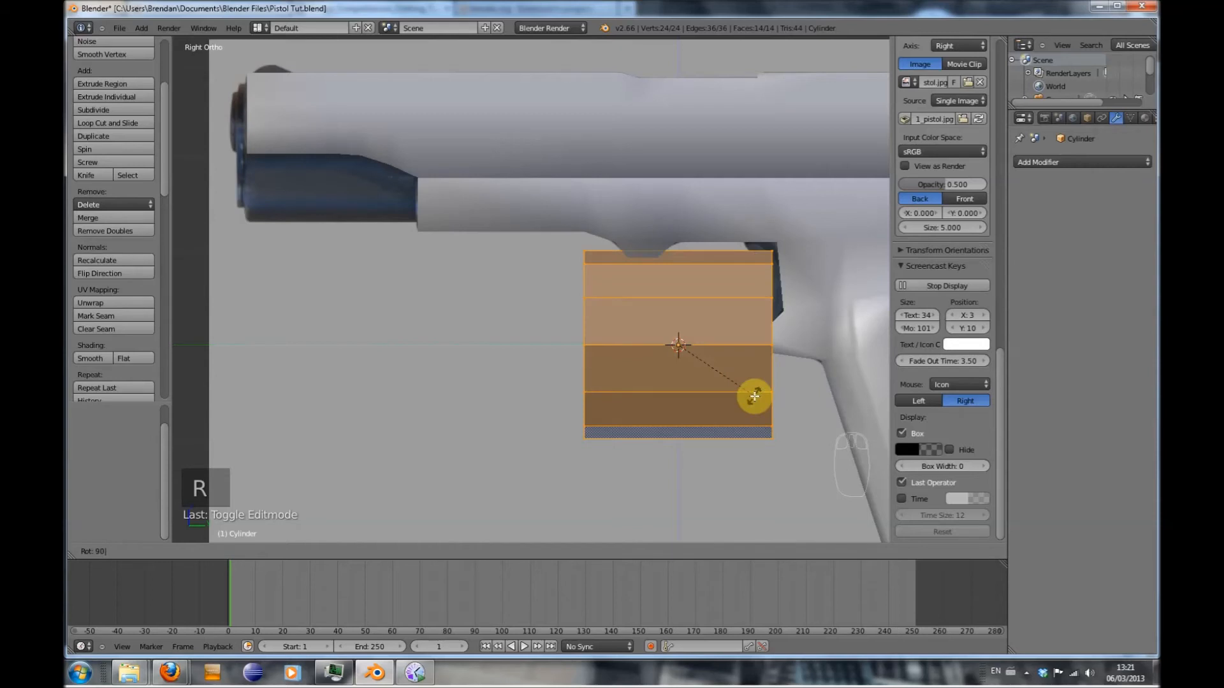
key(Return)
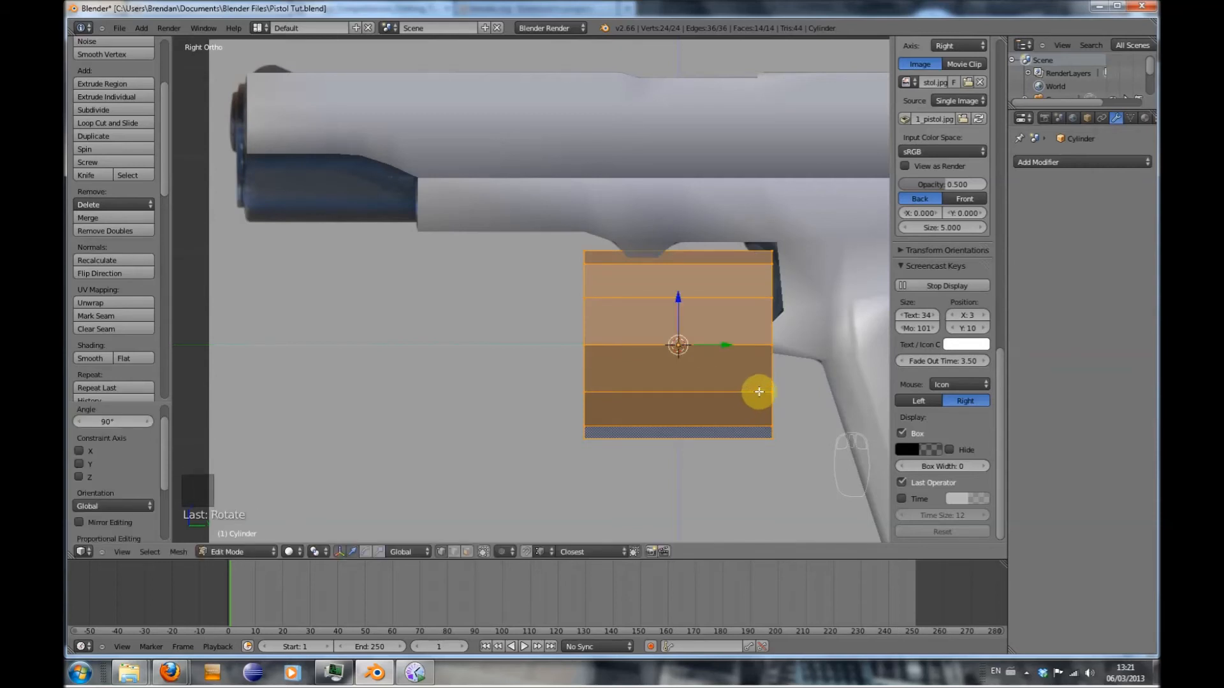
Move the cylinder -3.785 along Y and 1.770 along Z to the part under the muzzle, and scale it to 0.462 with Y locked
key(g)
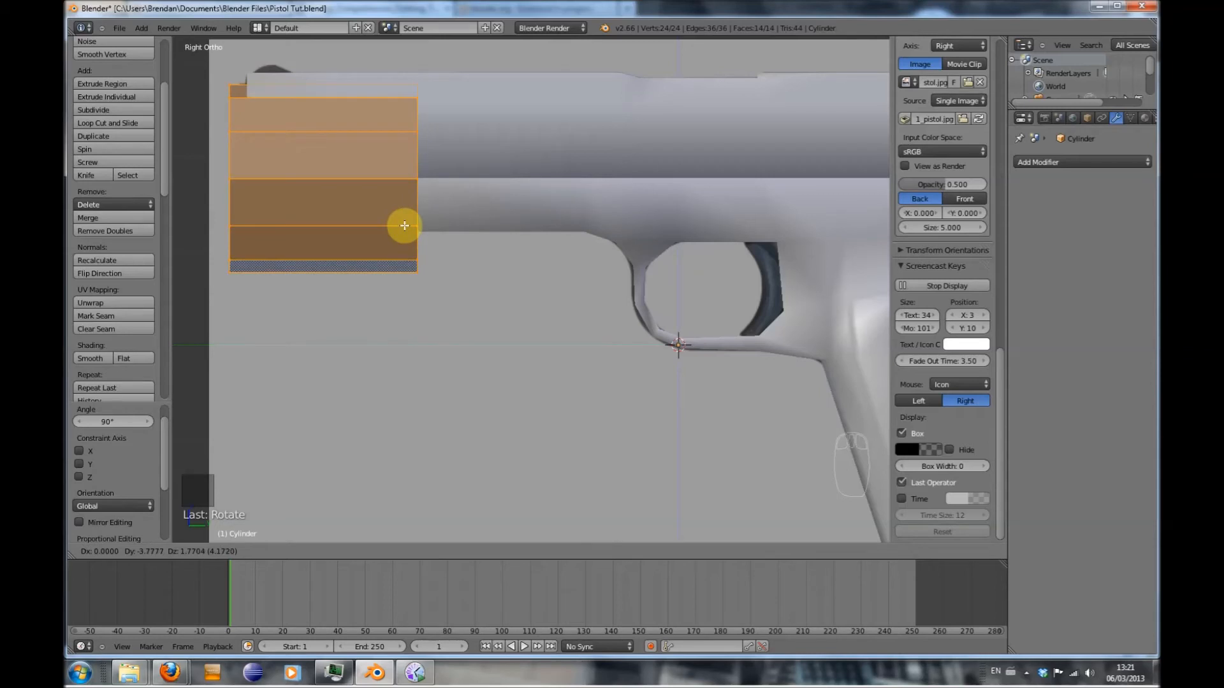
click(405, 236)
key(s)
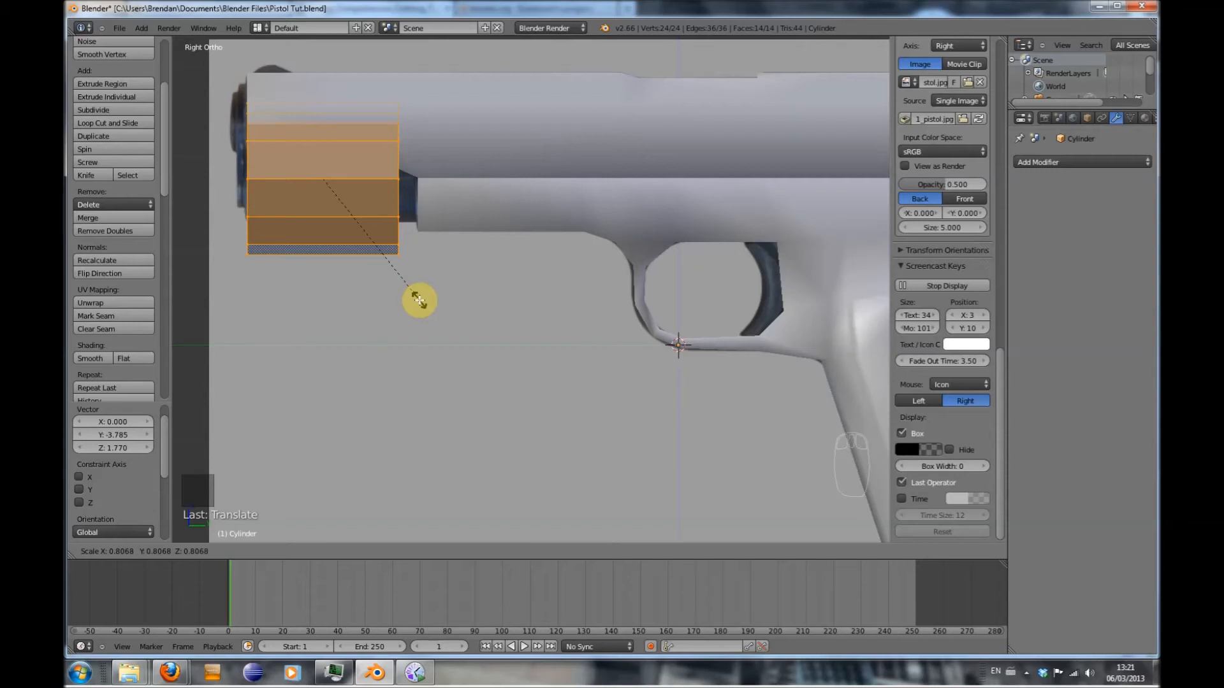
key(shift+y)
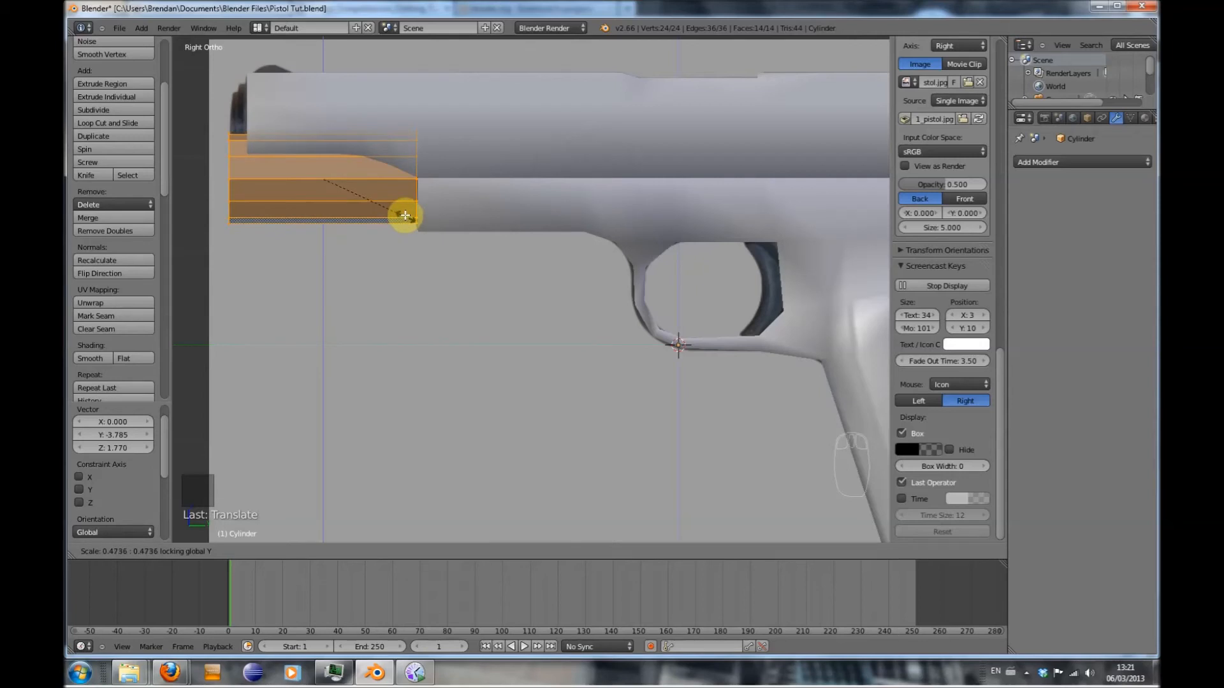
click(405, 215)
Enlarge the cylinder's radius by a factor of about 1.1 with Y locked to suit the slide's width
key(KP_1)
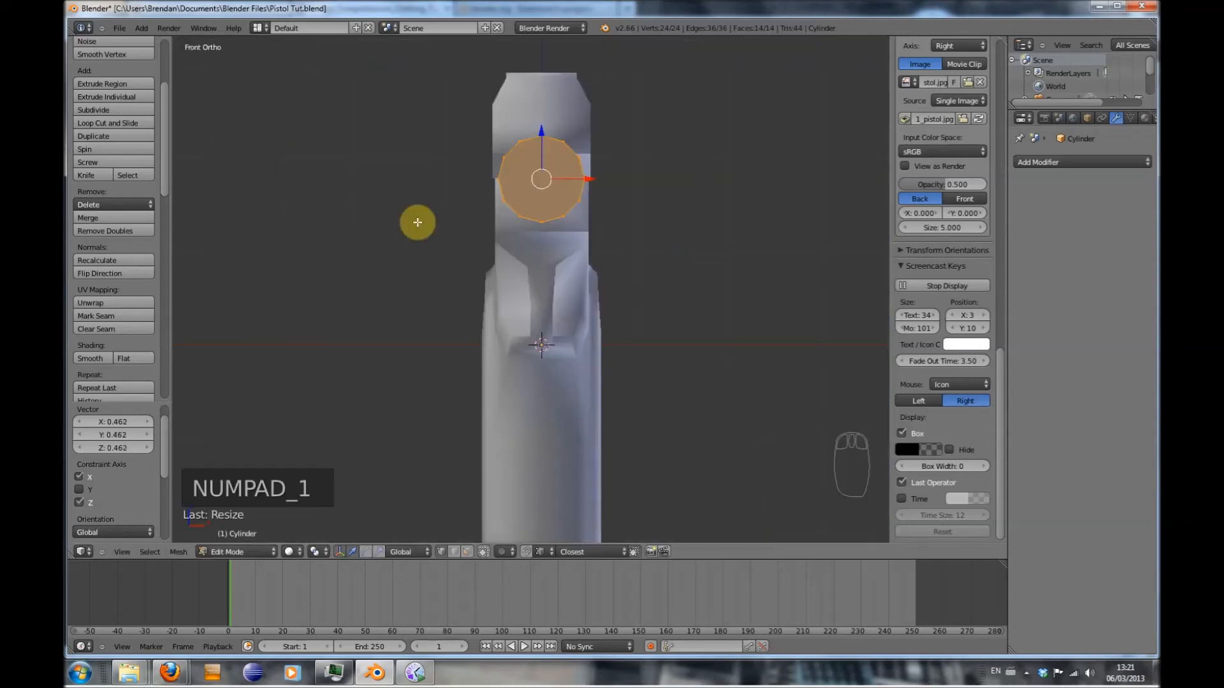
shift+middle_drag(601, 260, 595, 317)
middle_drag(600, 242, 484, 315)
key(s)
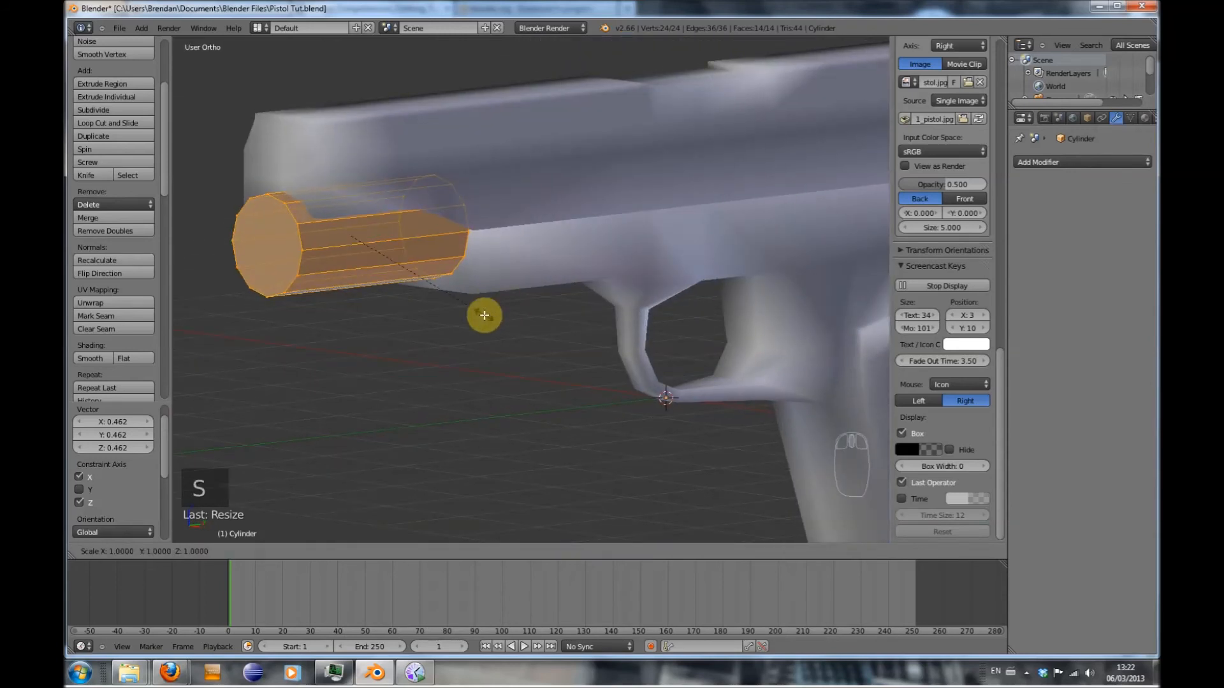
key(shift+y)
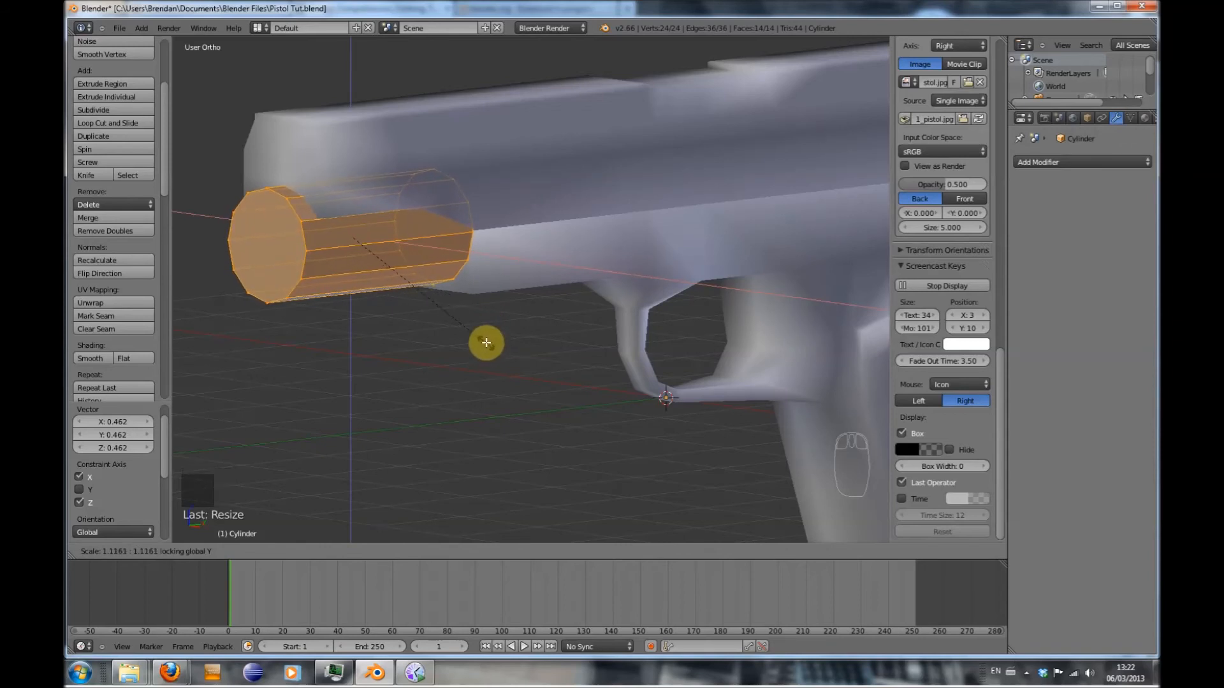
click(486, 341)
Apply smooth shading to the cylinder in Object Mode
mouse_move(508, 341)
middle_down()
mouse_move(429, 309)
mouse_move(430, 286)
mouse_move(446, 300)
mouse_move(409, 303)
mouse_move(529, 345)
middle_up()
key(Tab)
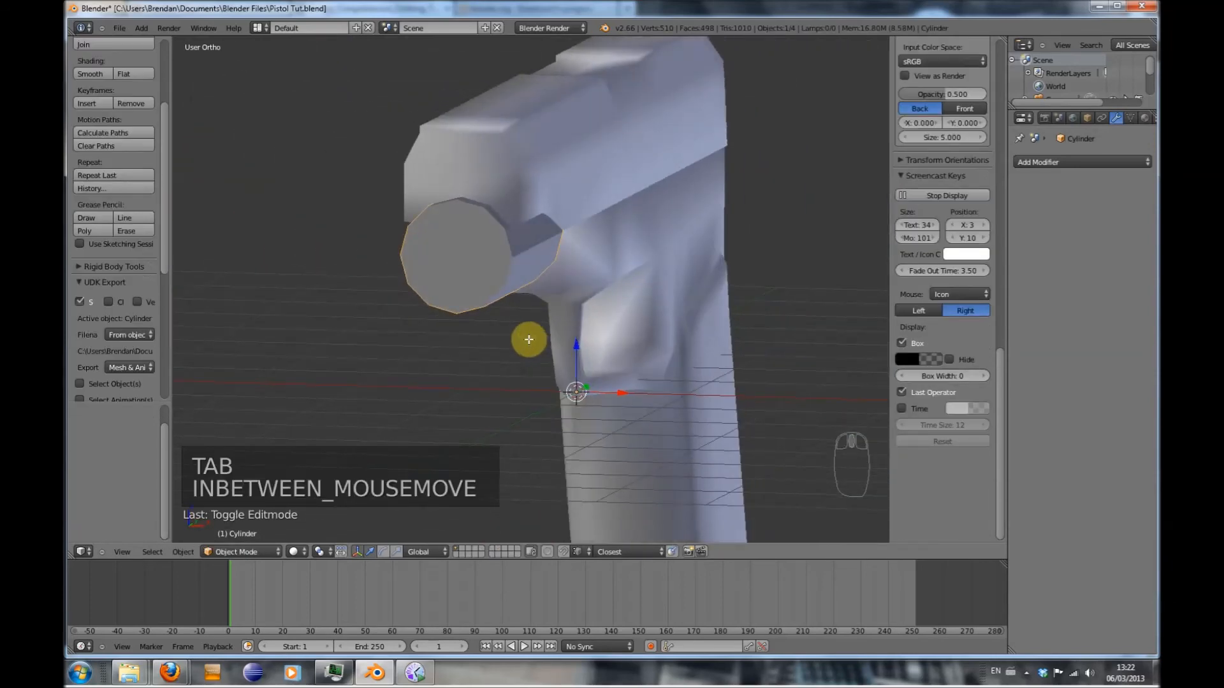
key(Tab)
key(Tab)
key(Tab)
key(Tab)
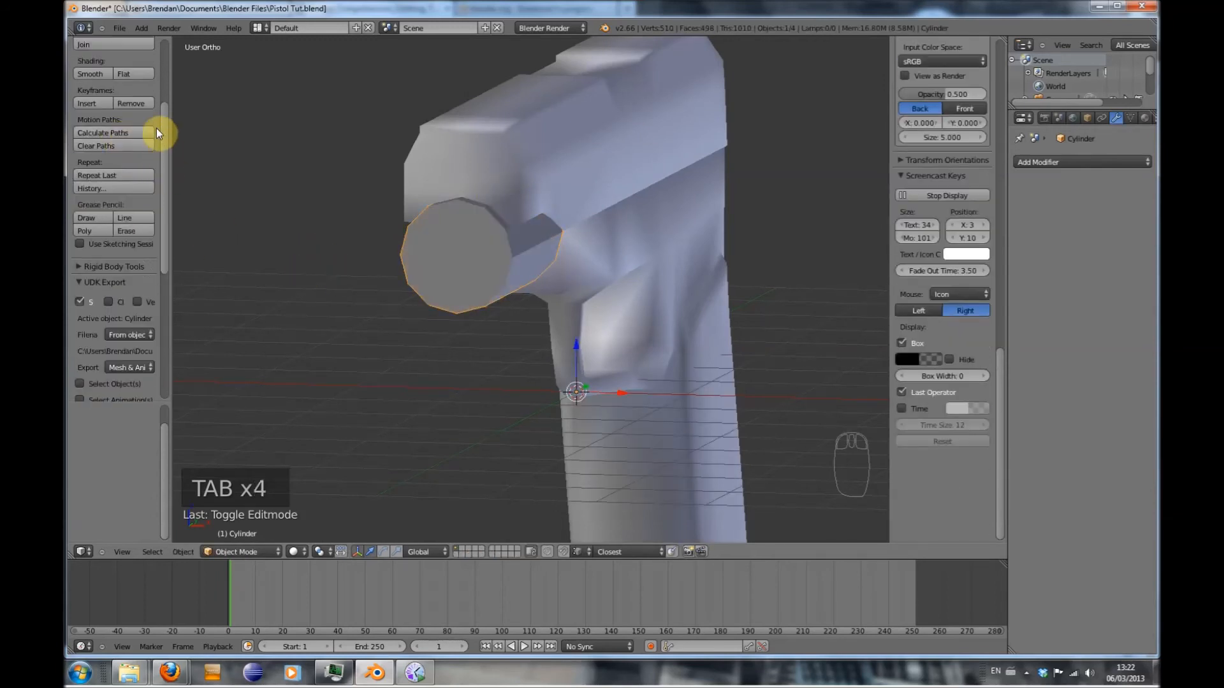
click(97, 74)
Move the cylinder's mesh about 0.052 along Y toward the frame
key(Tab)
middle_drag(555, 395, 431, 381)
key(KP_3)
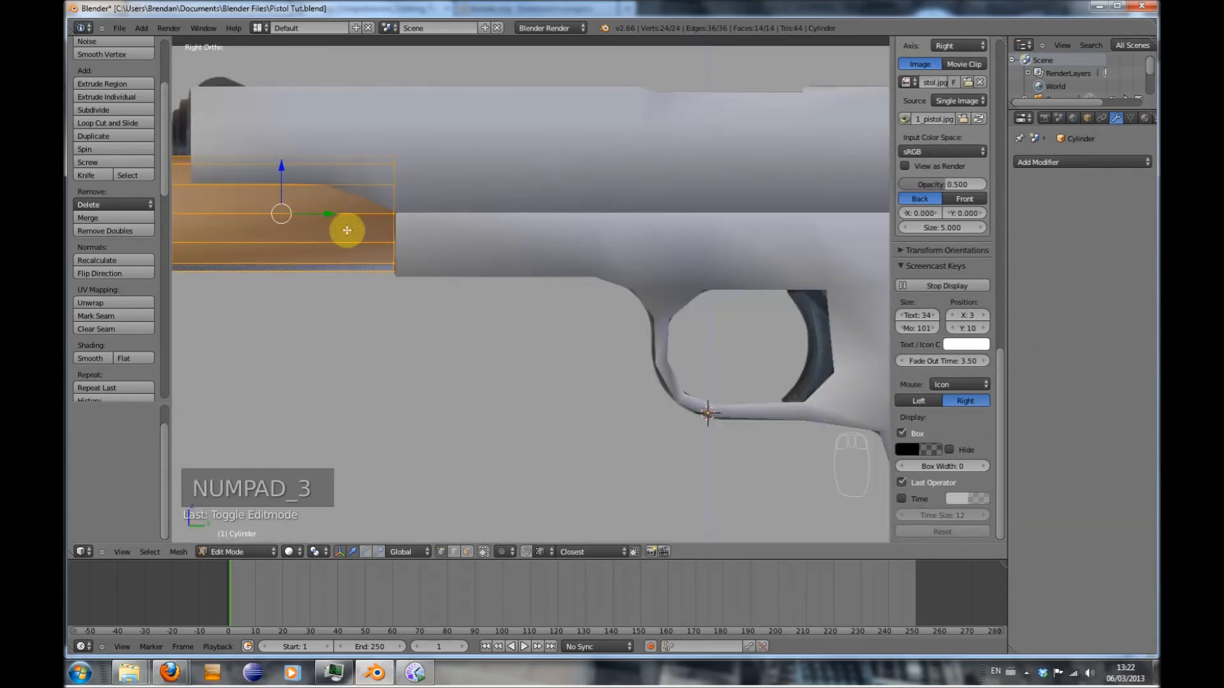
drag(328, 214, 336, 214)
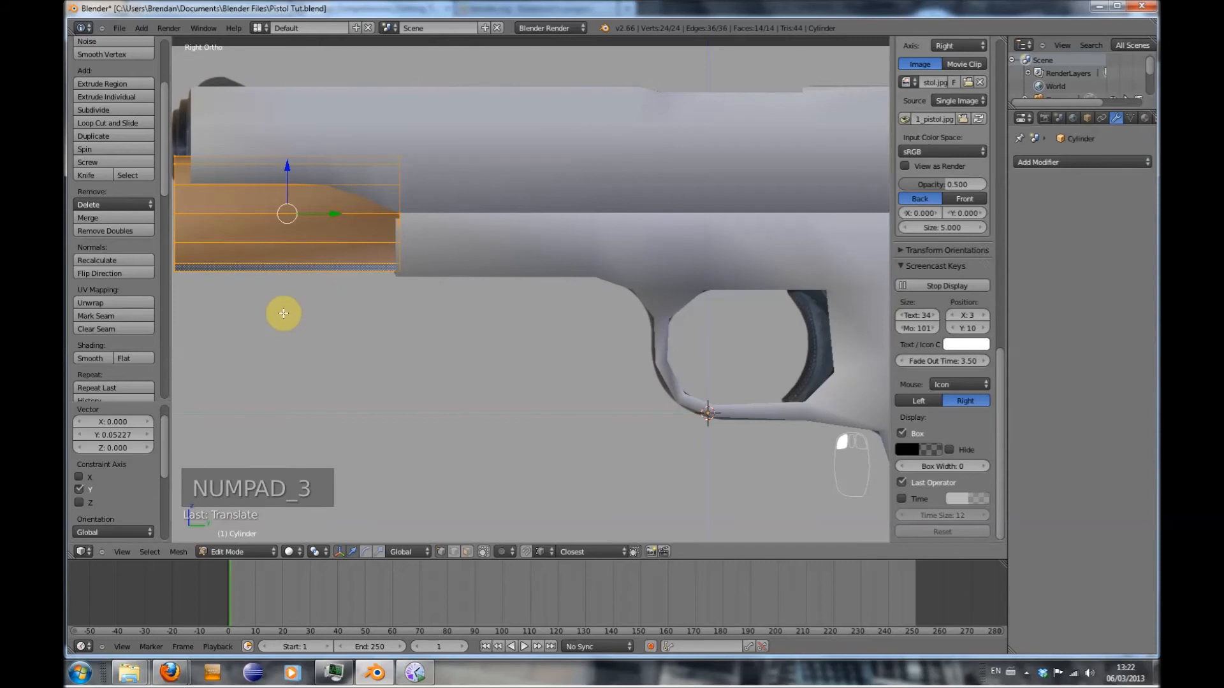
Scale the cylinder to about 0.97 with Y locked and move it 0.106 down along Z
scroll(350, 330, up, 2)
middle_drag(371, 347, 590, 380)
key(s)
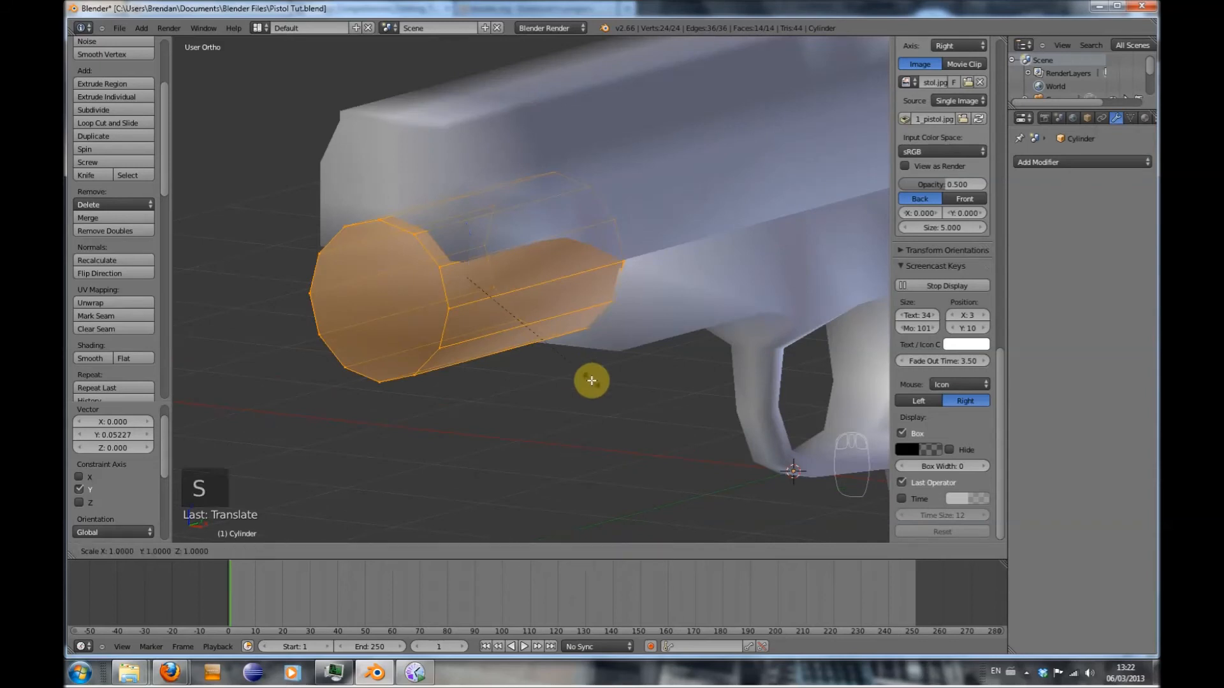
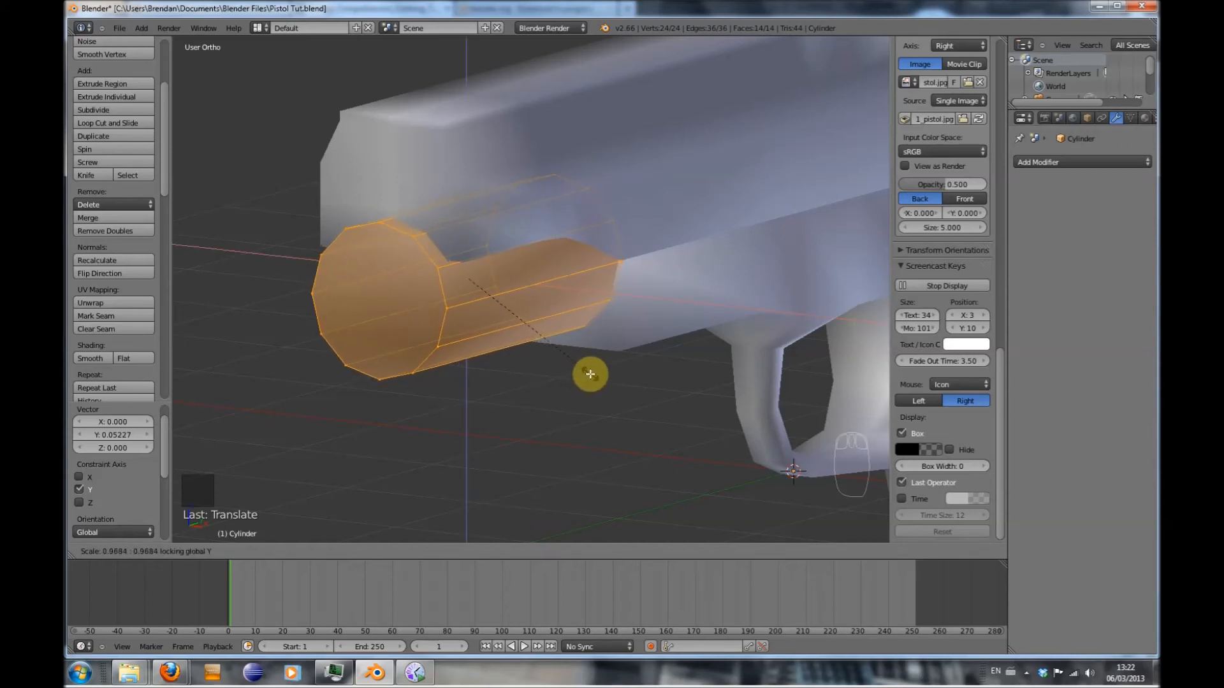
click(590, 375)
mouse_move(470, 232)
mouse_down()
mouse_move(472, 264)
mouse_move(472, 247)
mouse_up()
key(KP_3)
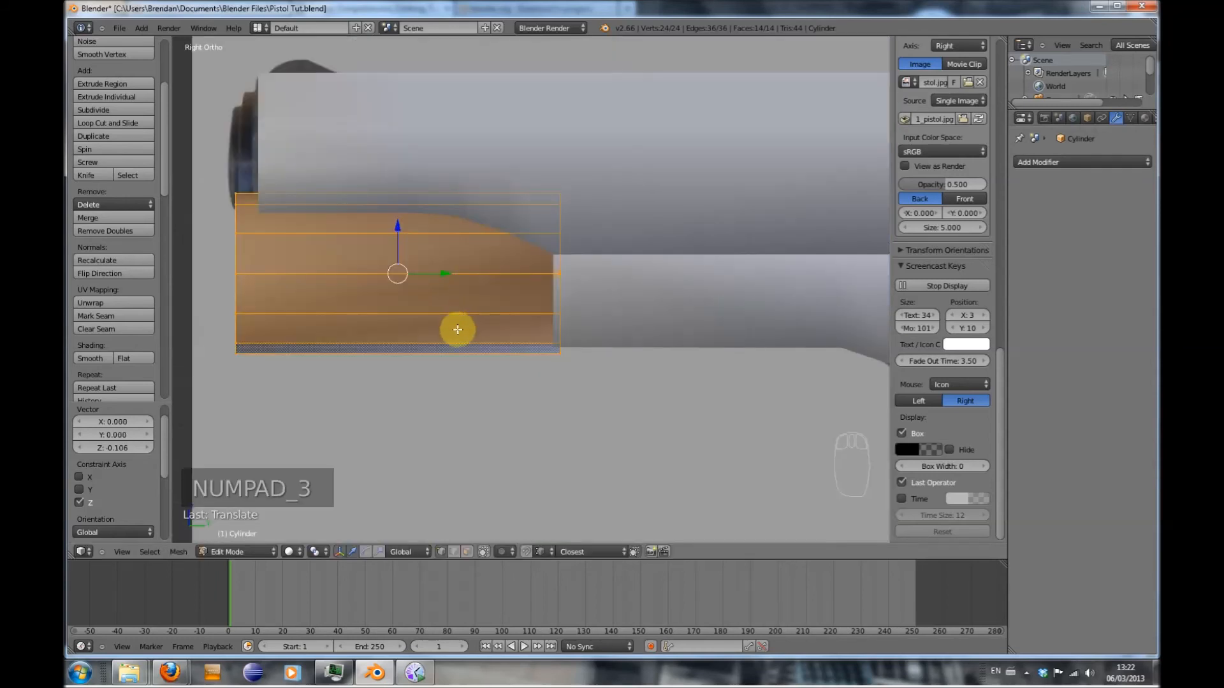
In wireframe, raise the cylinder 0.141 along Z, scale it to about 0.89 with Y locked, and lower it onto the reference's underside
key(z)
drag(395, 228, 398, 204)
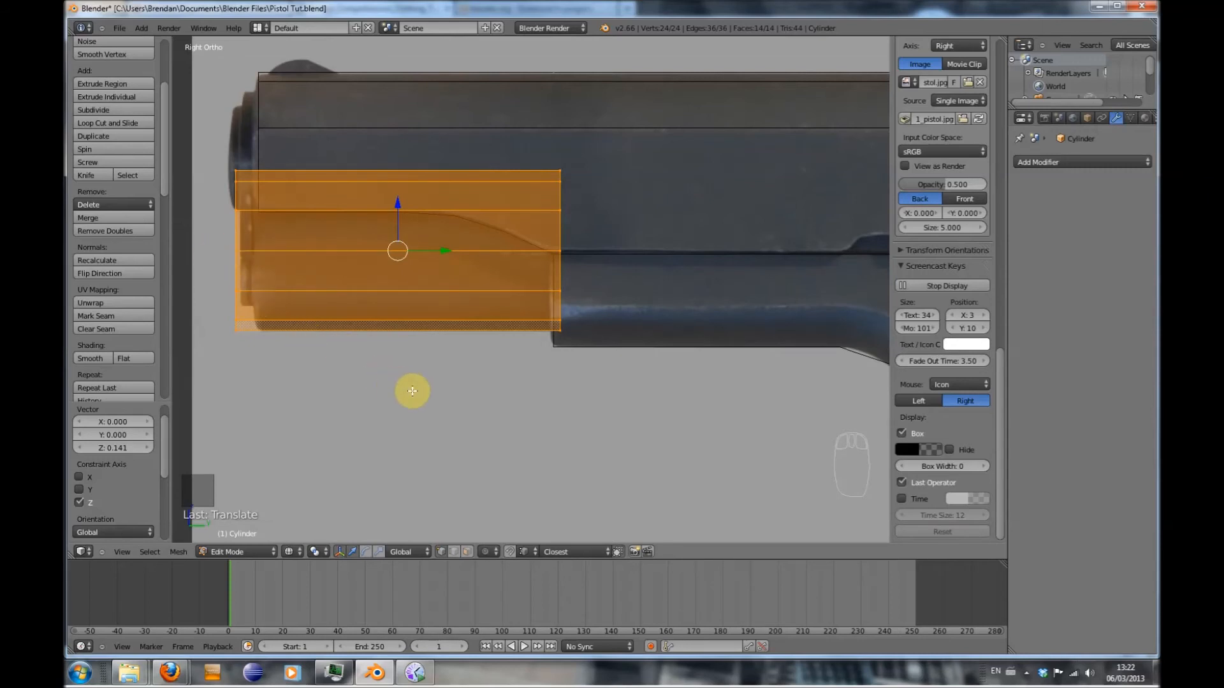
key(s)
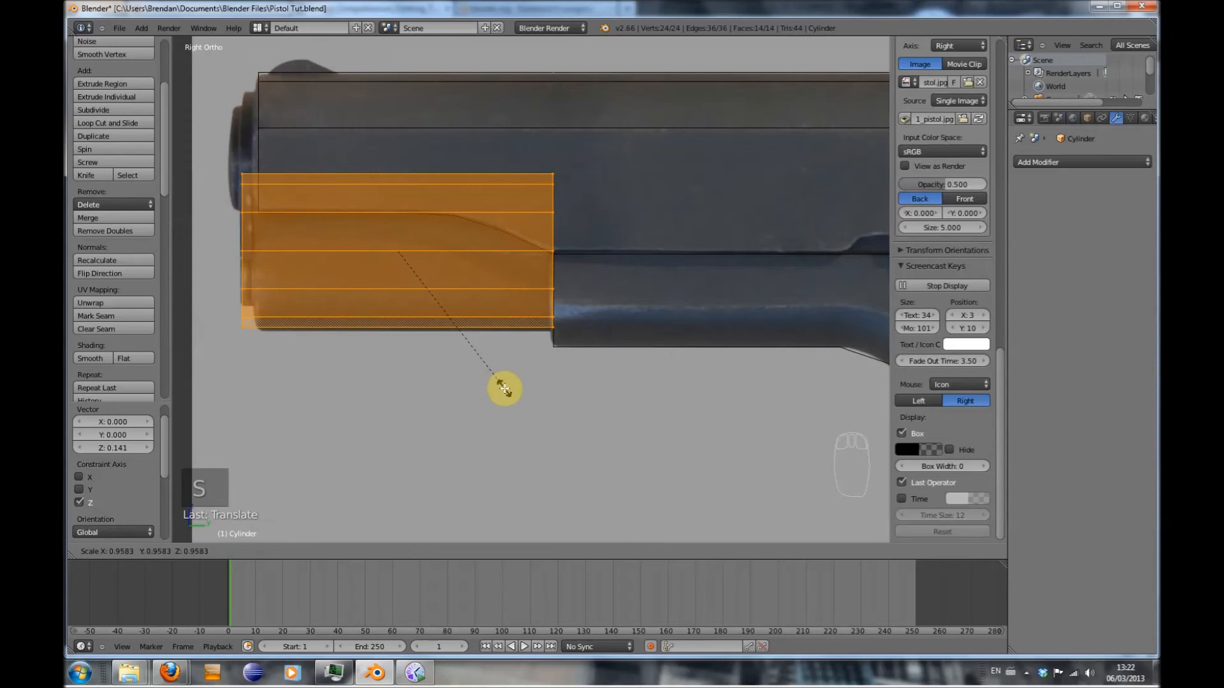
key(shift+y)
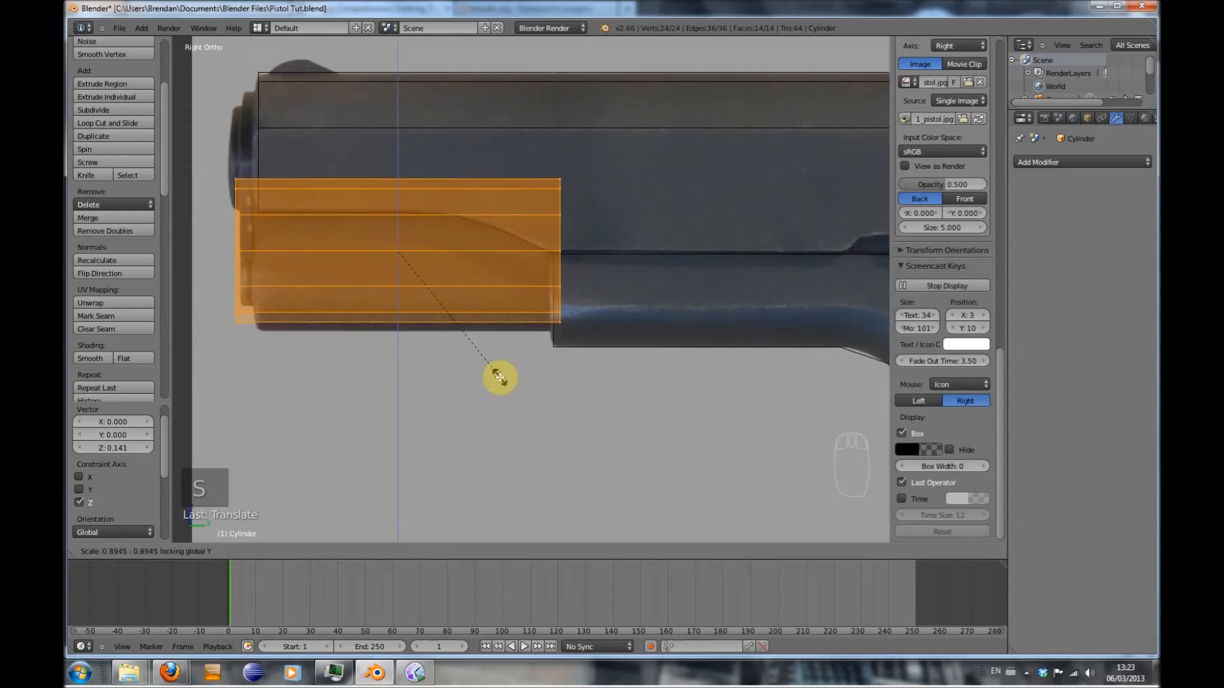
click(499, 377)
drag(399, 203, 396, 212)
Move the cylinder's front ring of vertices a little over 0.105 along Y to match the front edge of the part in the reference
key(a)
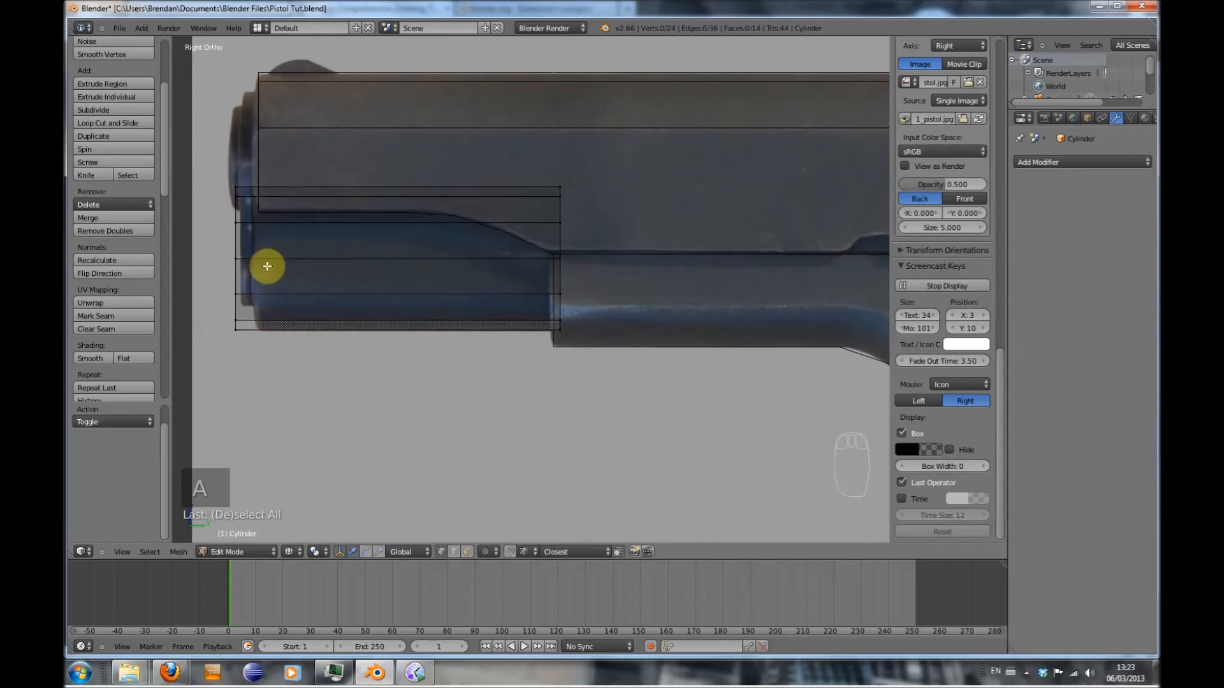
key(b)
drag(199, 175, 275, 325)
drag(279, 266, 297, 260)
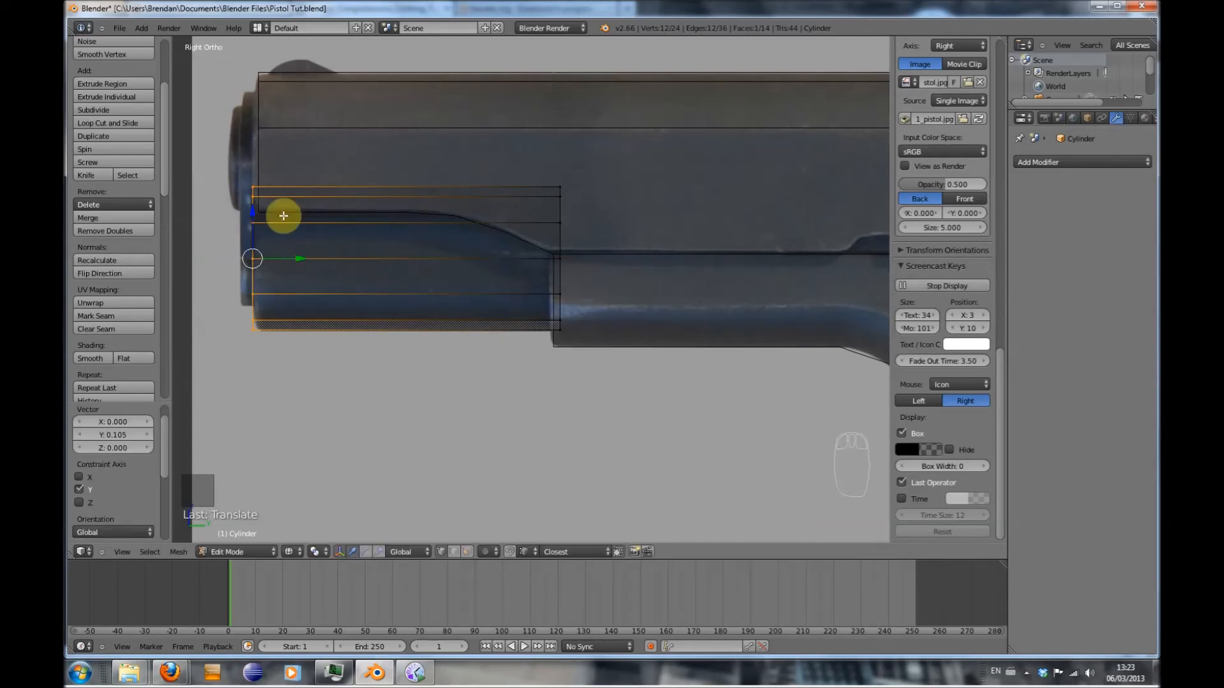
key(Tab)
key(Tab)
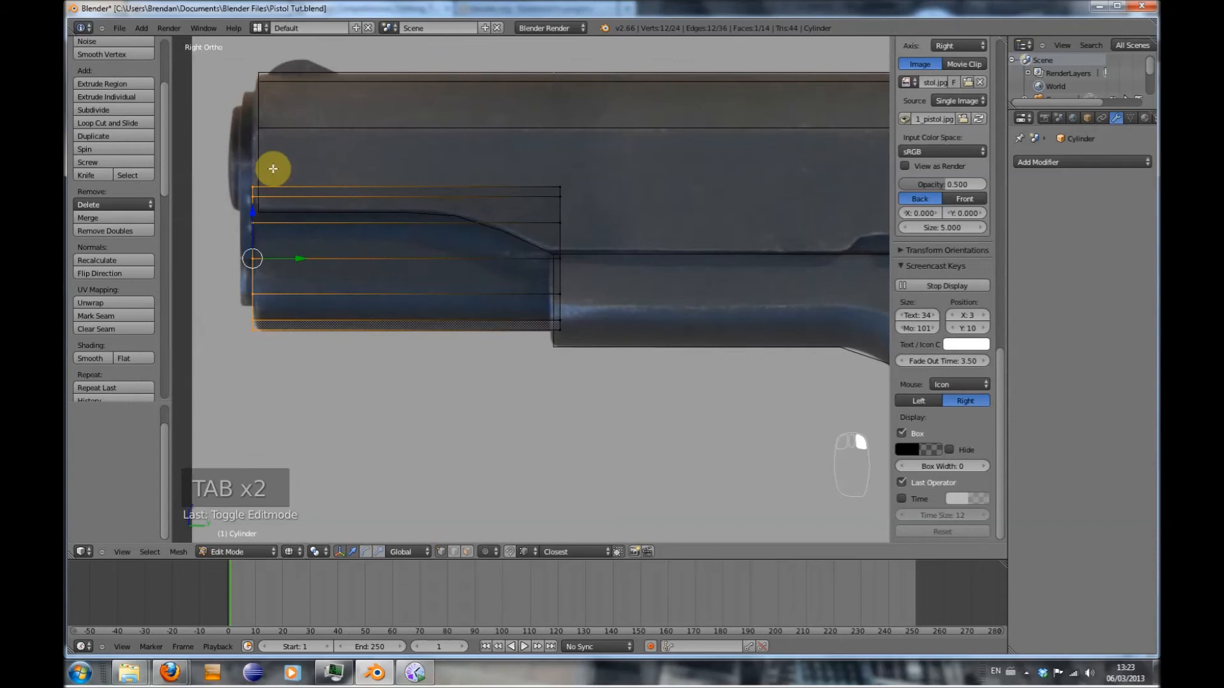
key(Tab)
key(Tab)
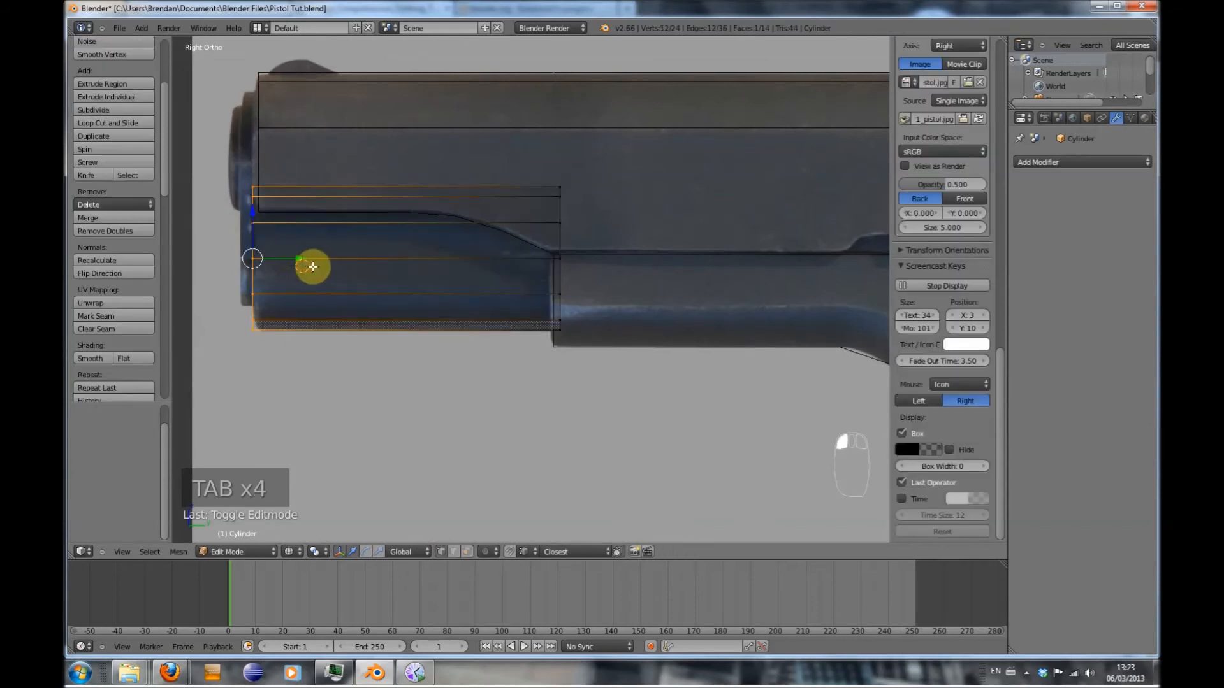
drag(296, 257, 308, 258)
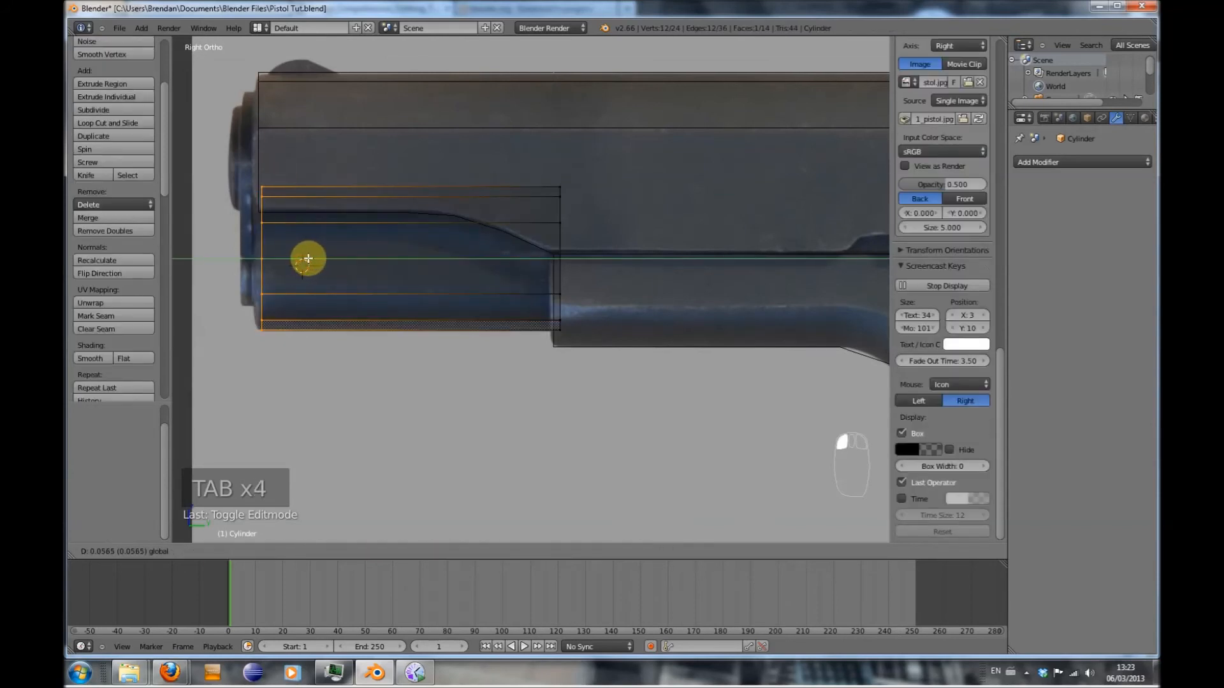
drag(308, 259, 302, 258)
key(Tab)
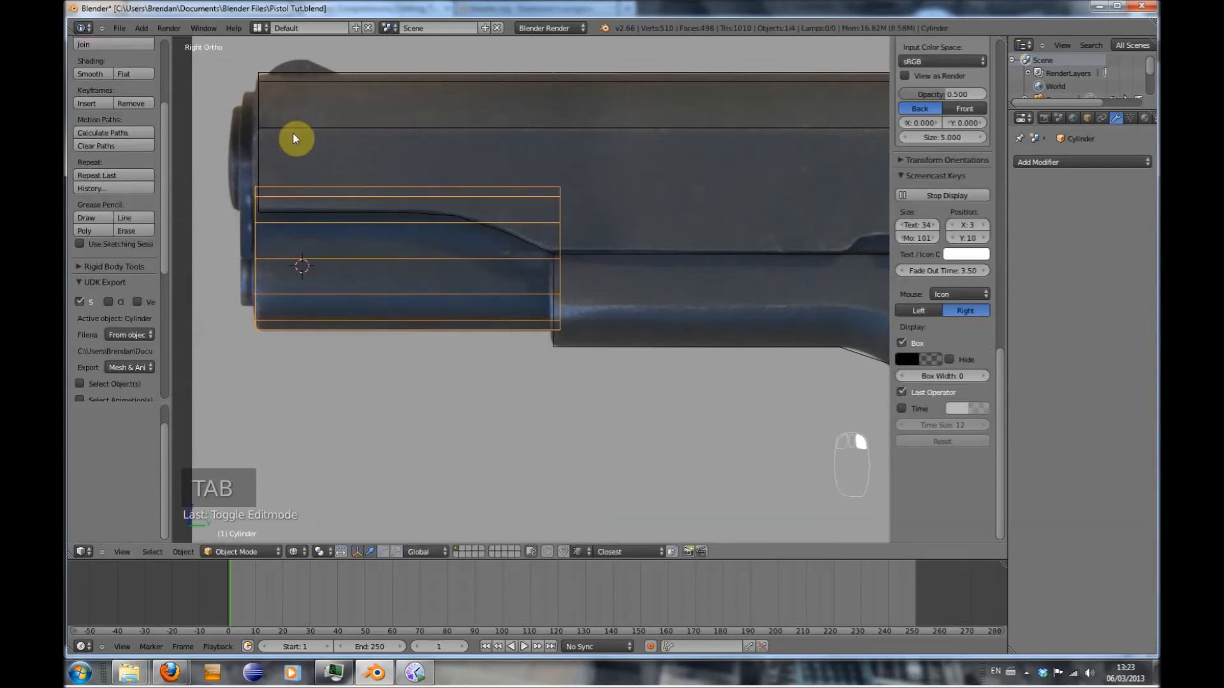
key(Tab)
key(Tab)
Move the slide's front-end vertices slightly forward along Y, just past the cylinder's front
right_click(295, 127)
key(Tab)
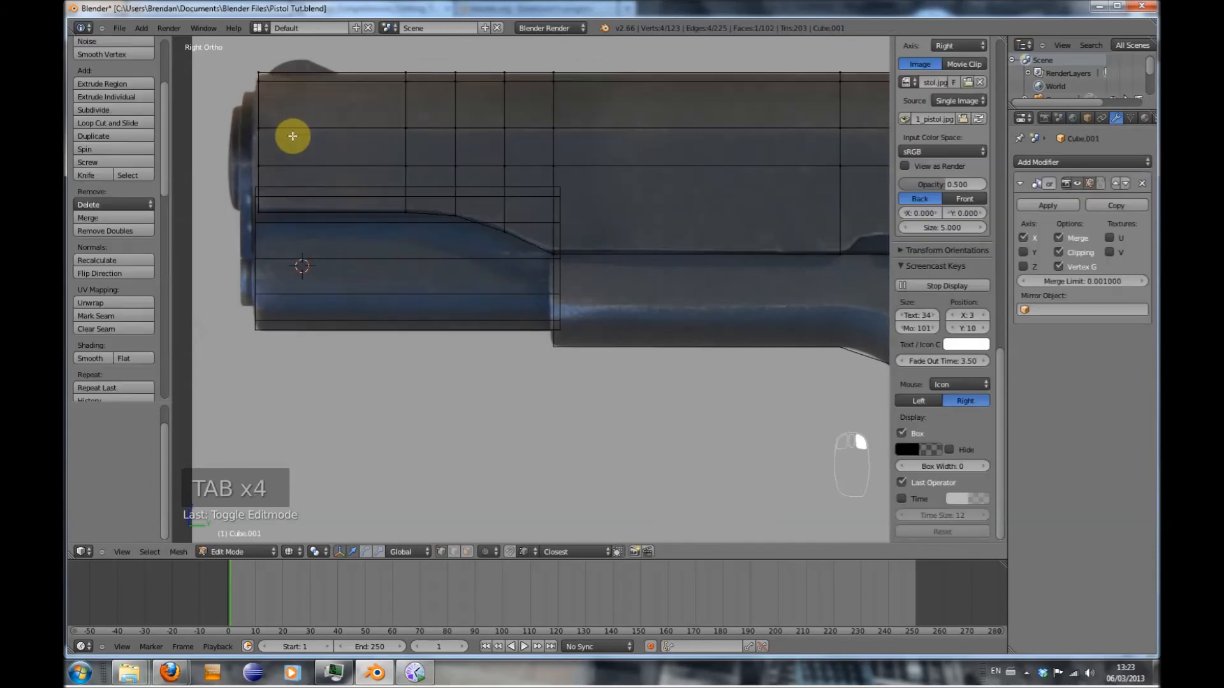
key(a)
key(a)
key(a)
key(a)
key(a)
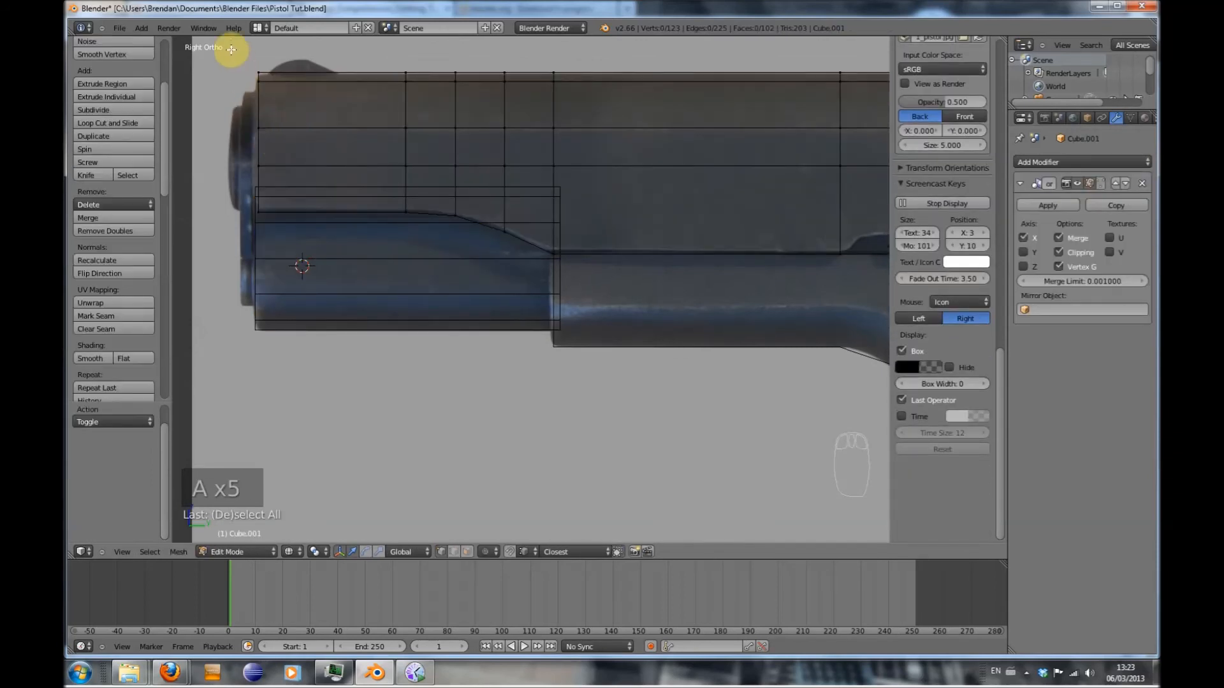
key(b)
drag(243, 65, 286, 223)
drag(303, 133, 295, 135)
key(Tab)
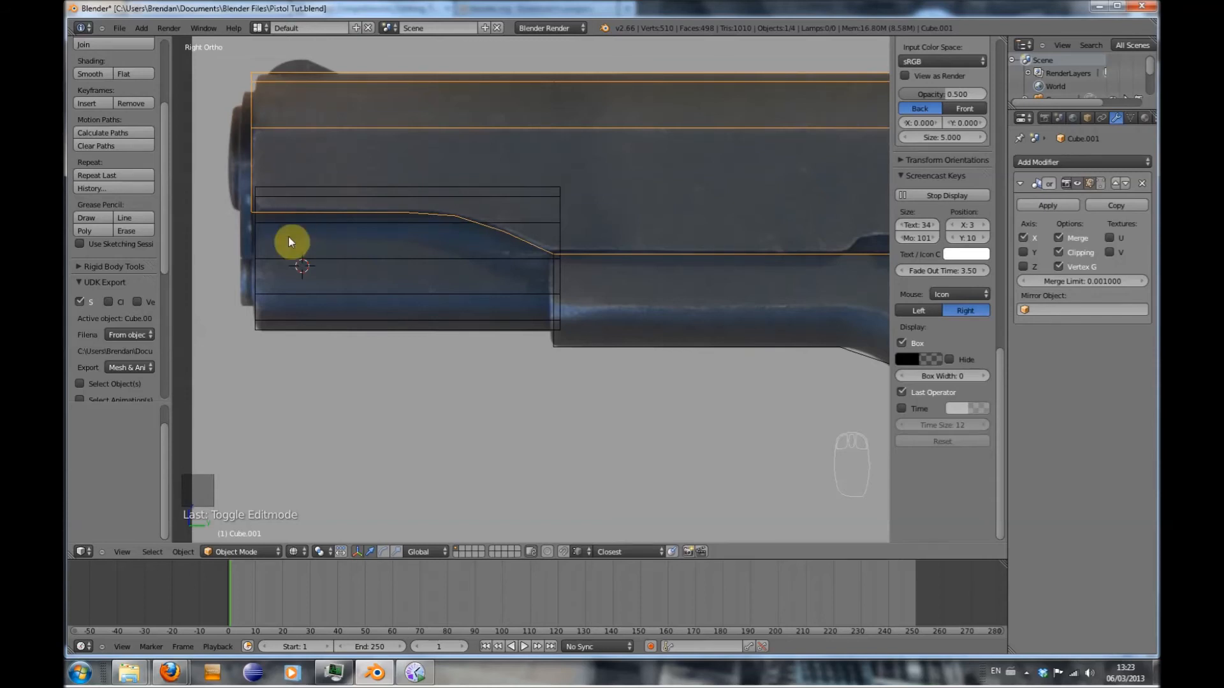
Delete the front cap face of the cylinder in solid view
key(Tab)
middle_drag(284, 254, 359, 261)
key(z)
key(Tab)
right_click(359, 266)
key(Tab)
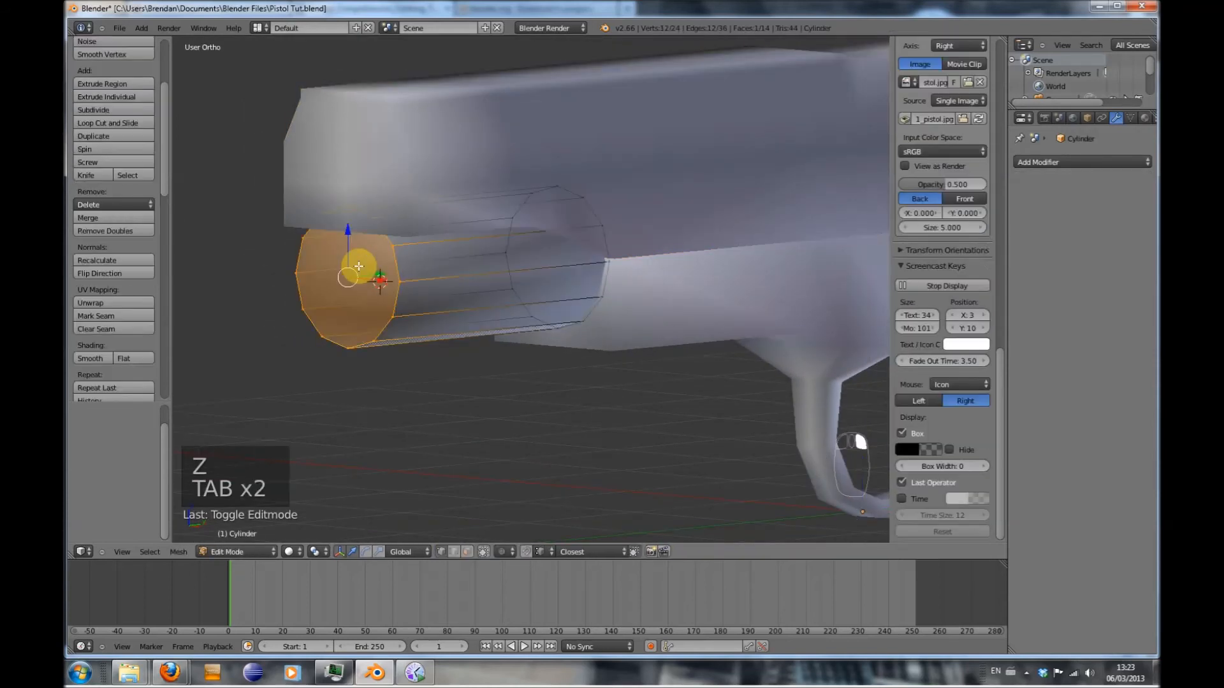
key(KP_1)
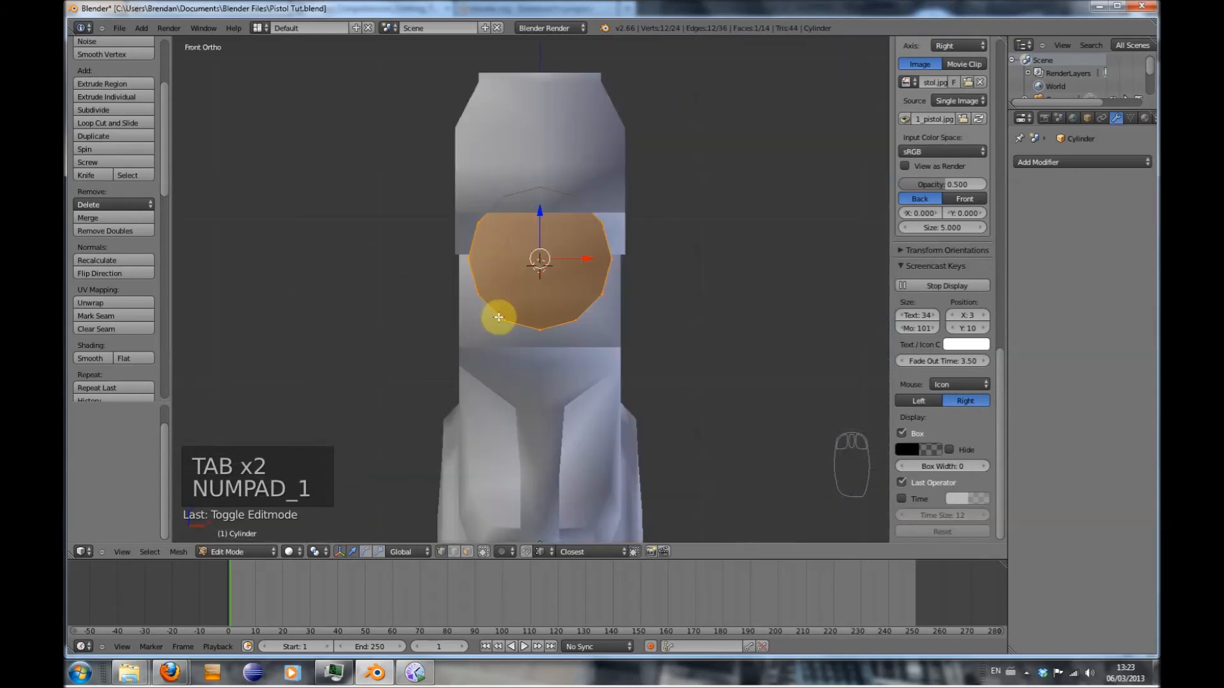
key(a)
key(a)
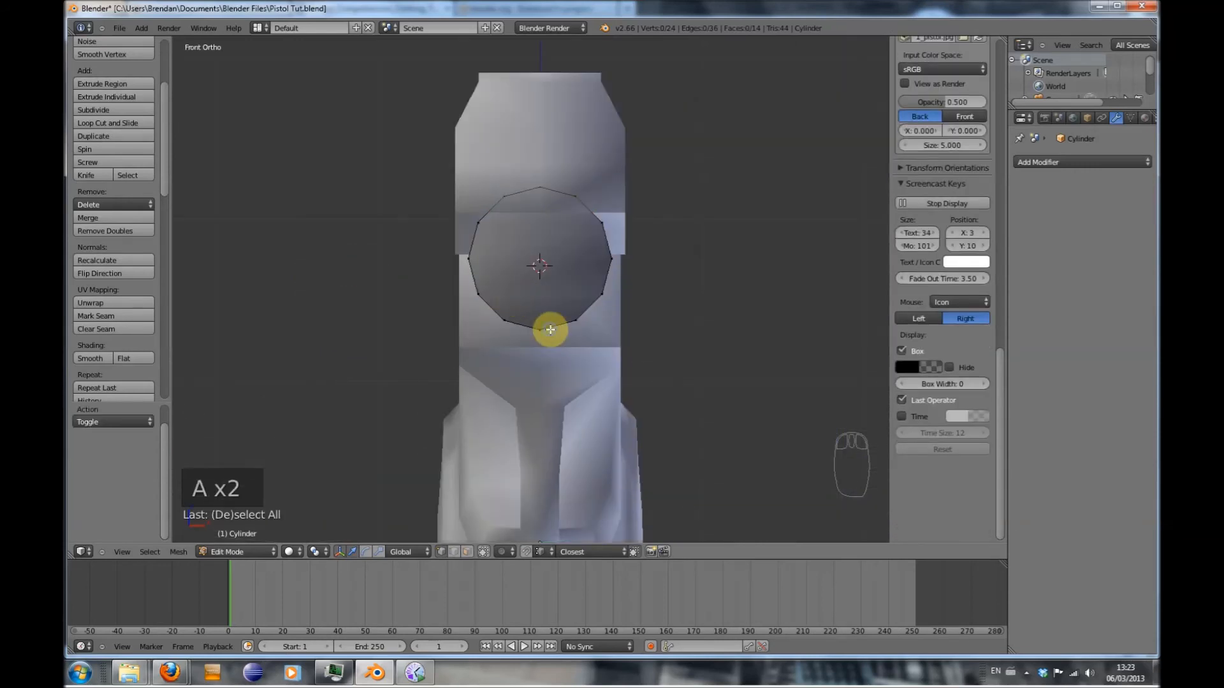
right_click(550, 329)
middle_drag(549, 327, 468, 352)
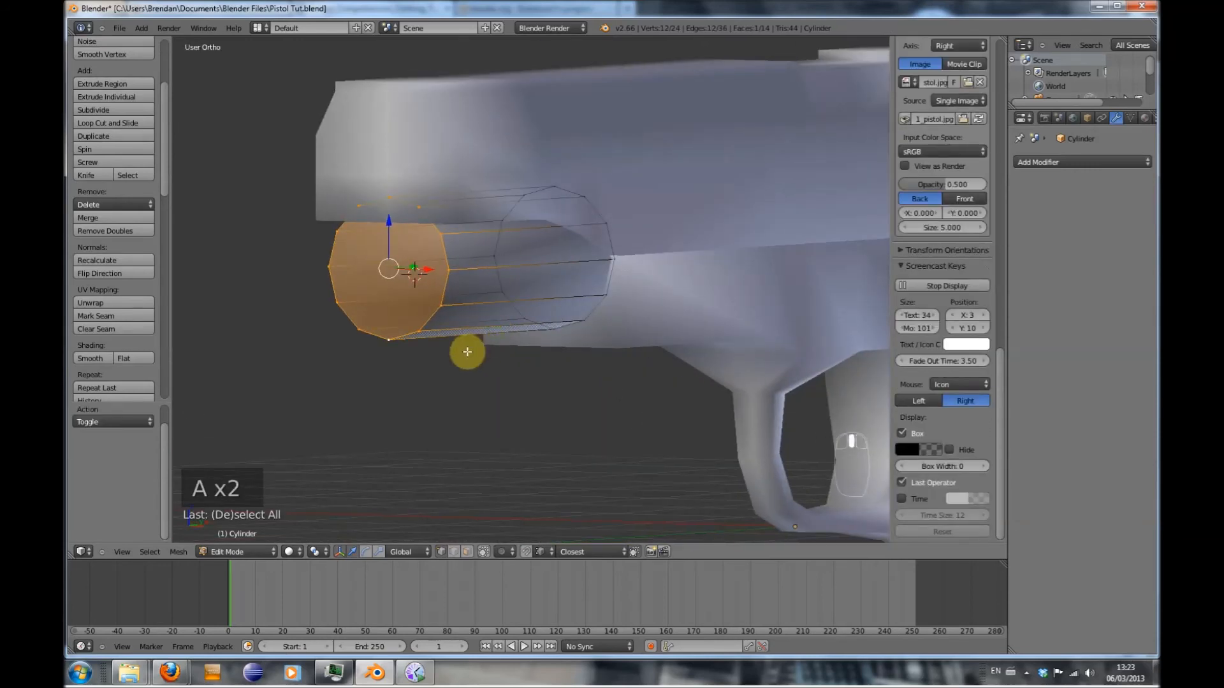
key(x)
click(445, 380)
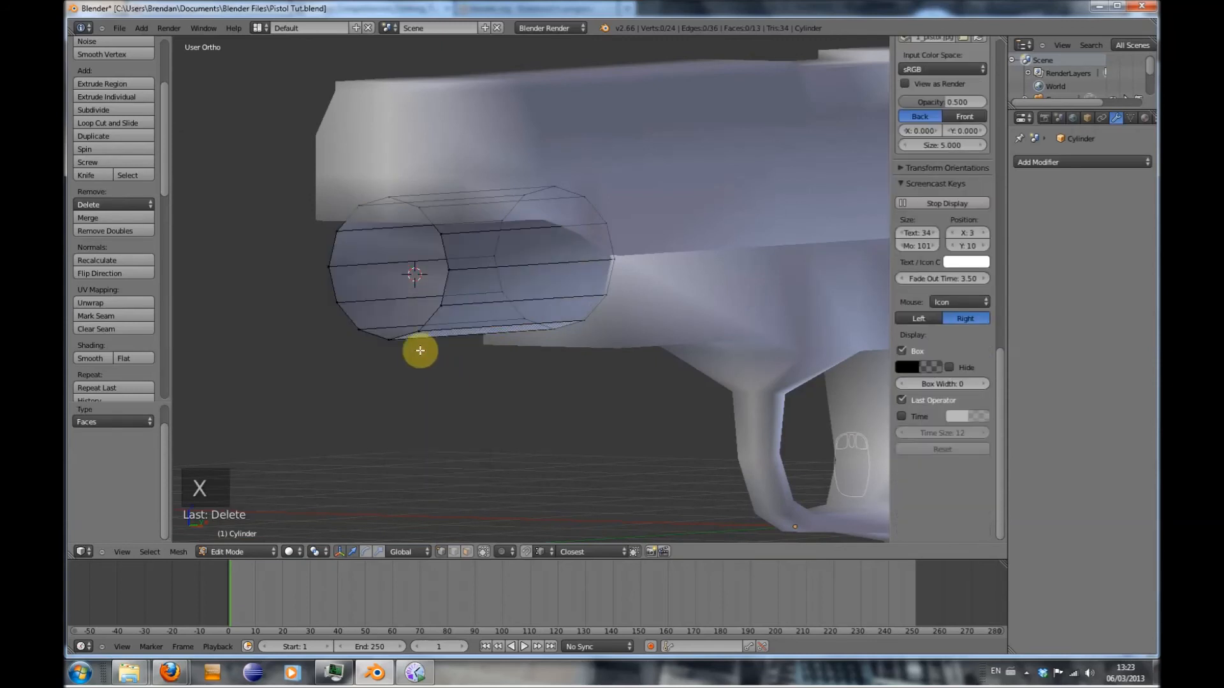
Extrude the cylinder's open front edge loop and scale it to 0 to form a triangle-fan cap
alt+right_click(412, 333)
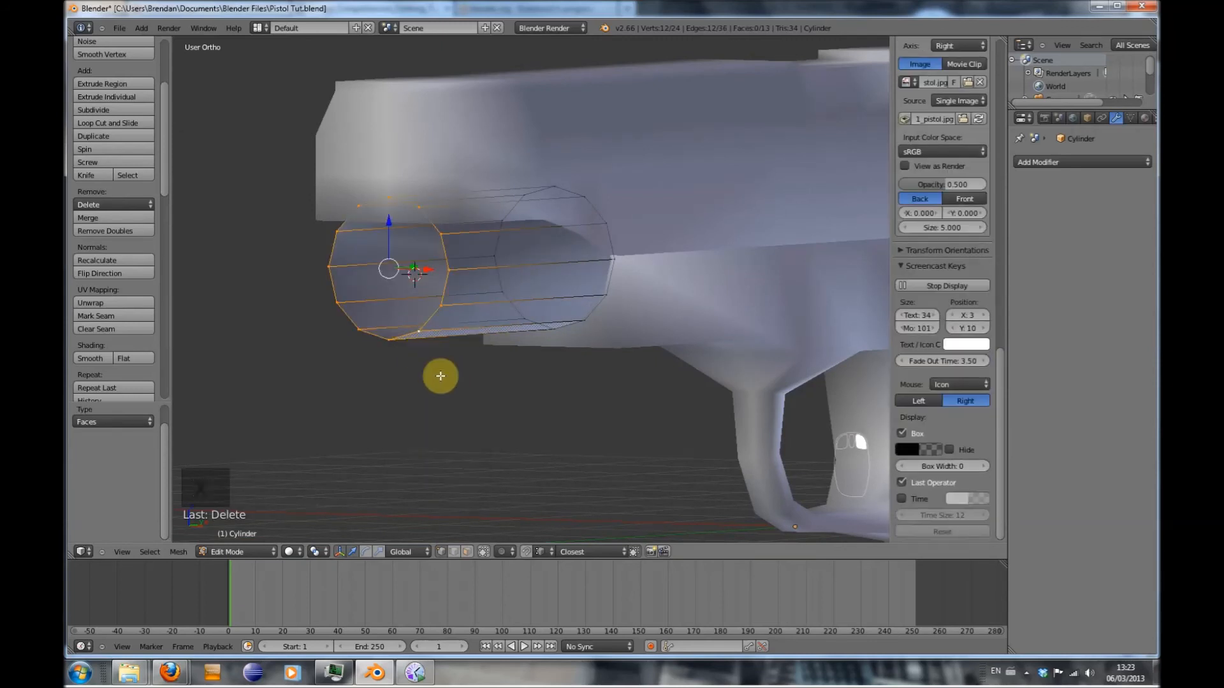
key(e)
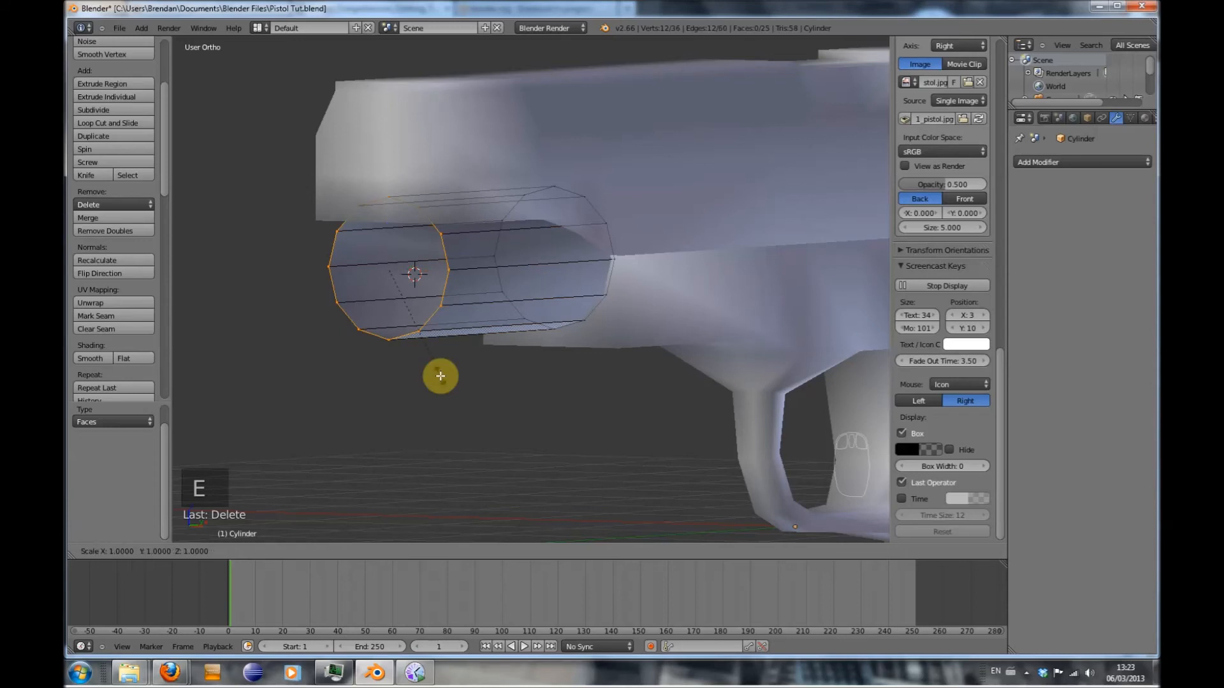
key(0)
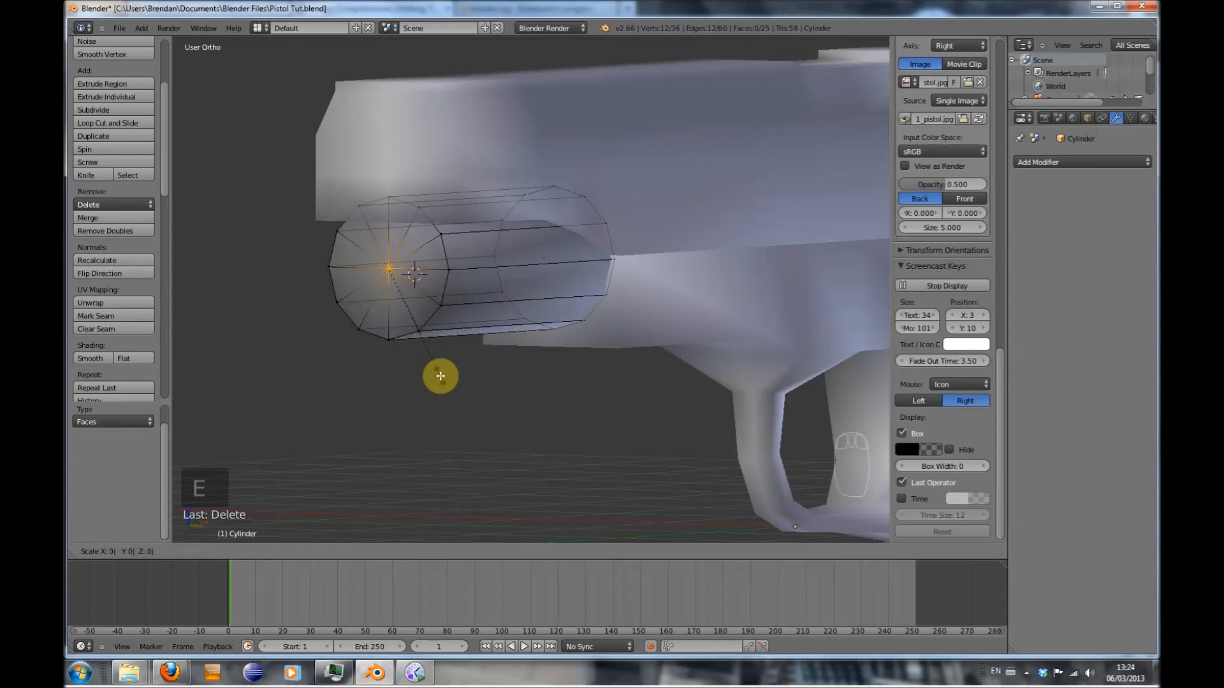
click(440, 376)
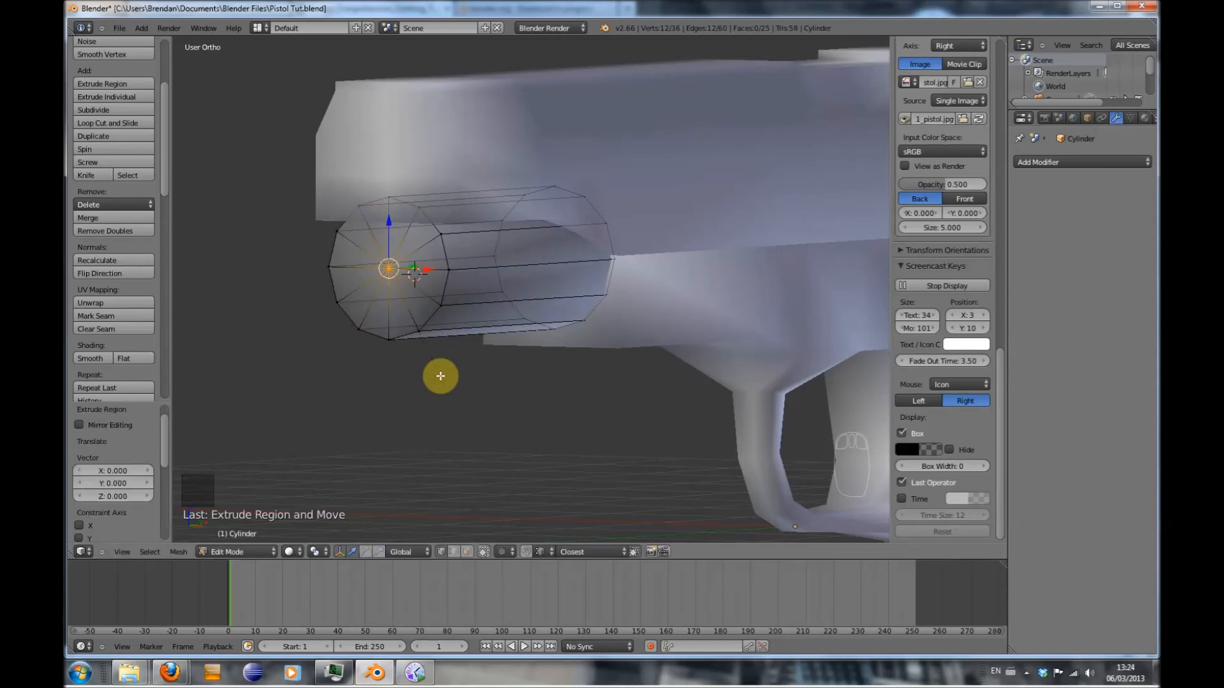
Delete the rear cap face of the cylinder
right_click(596, 309)
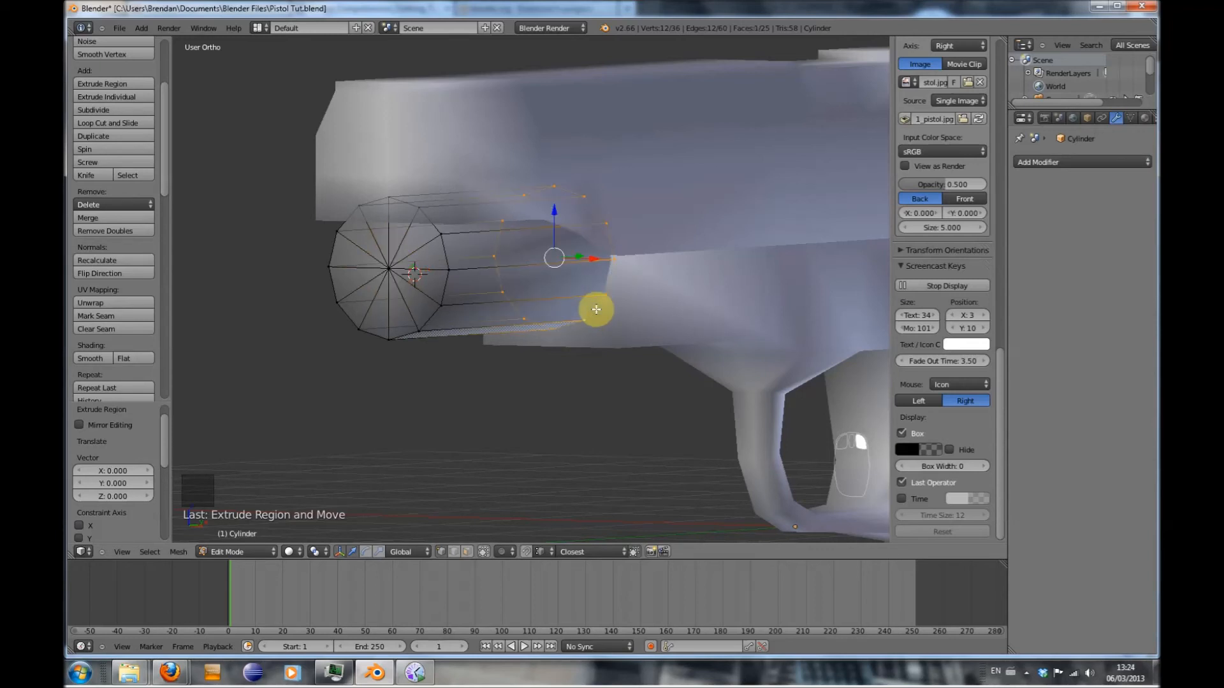
key(x)
click(596, 310)
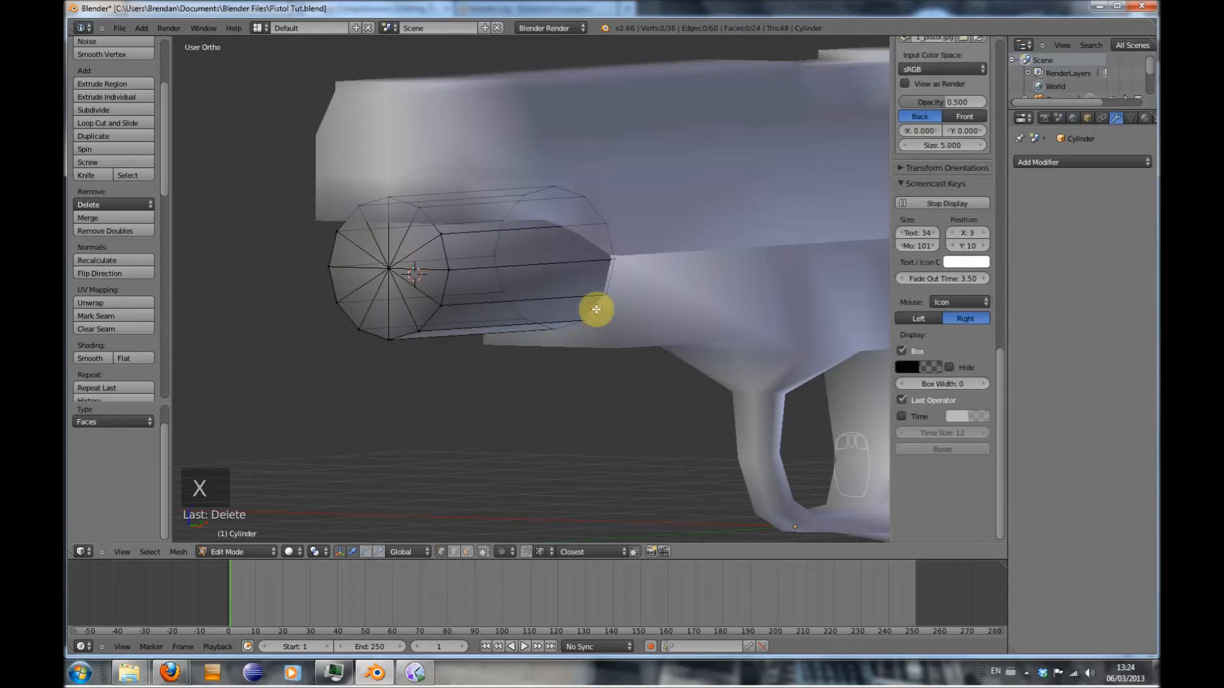
Extrude the cylinder's open rear edge loop and scale it to 0 to close that end with triangles
key(space)
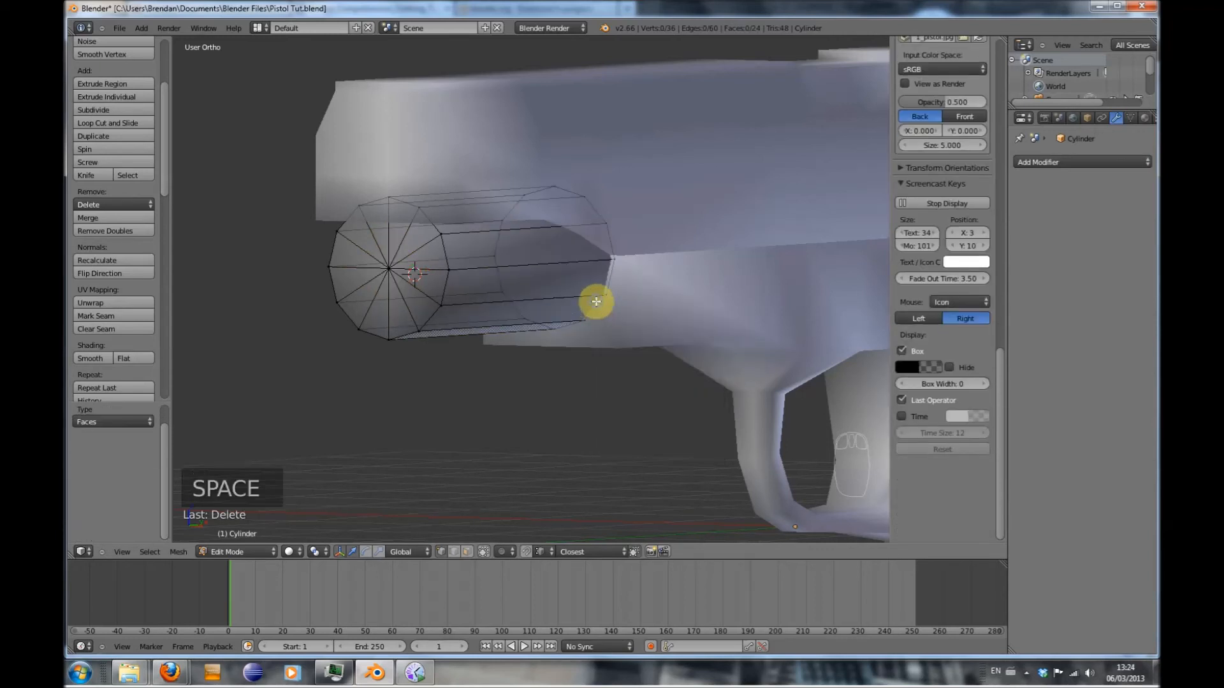
alt+right_click(596, 301)
key(e)
key(e)
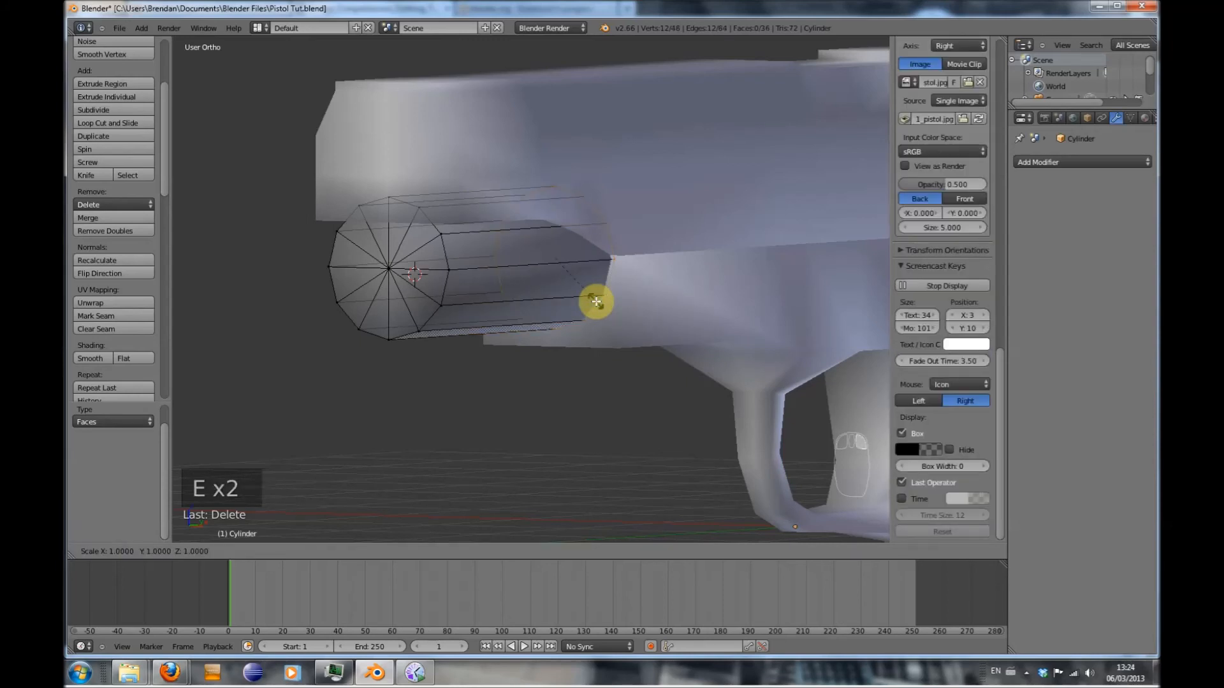
key(0)
click(596, 302)
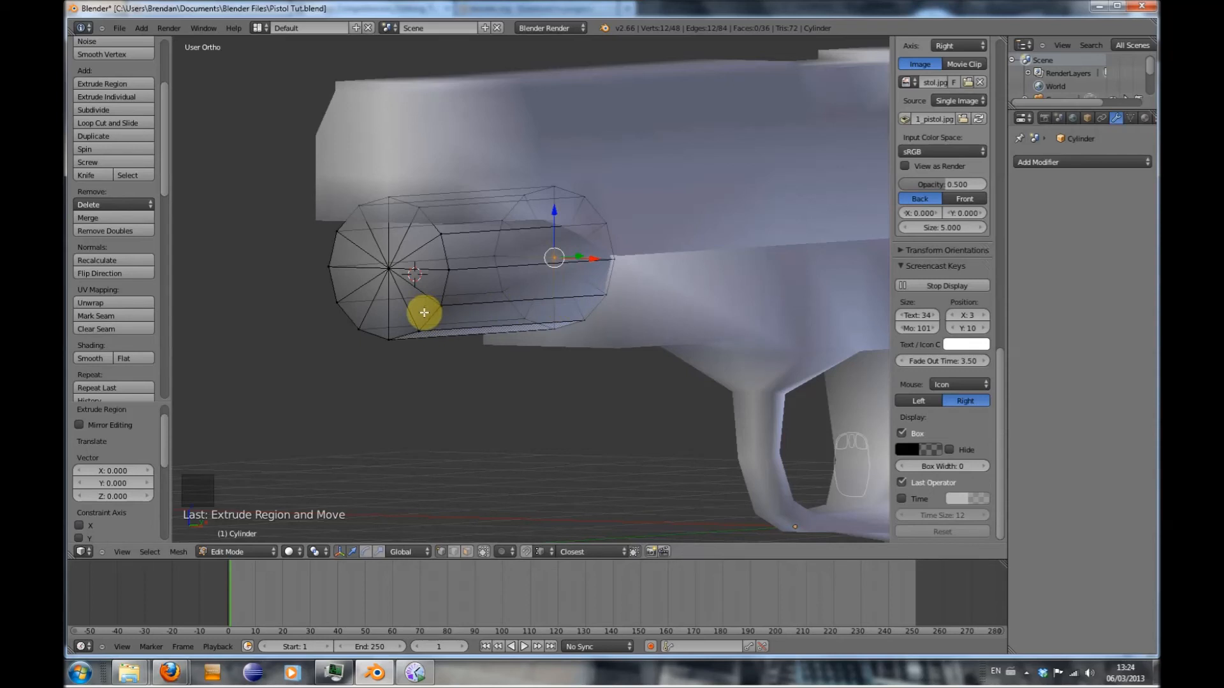
Remove doubles from the cylinder's whole mesh and check its shading in Object Mode
key(a)
key(a)
key(a)
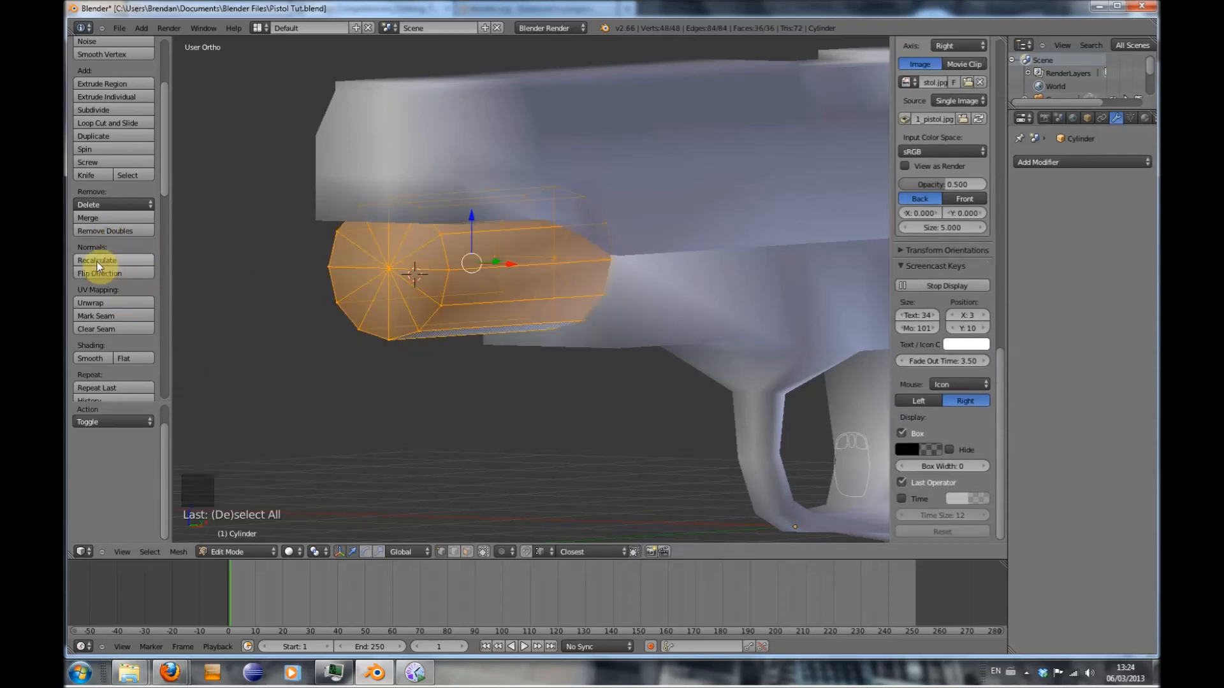
click(87, 232)
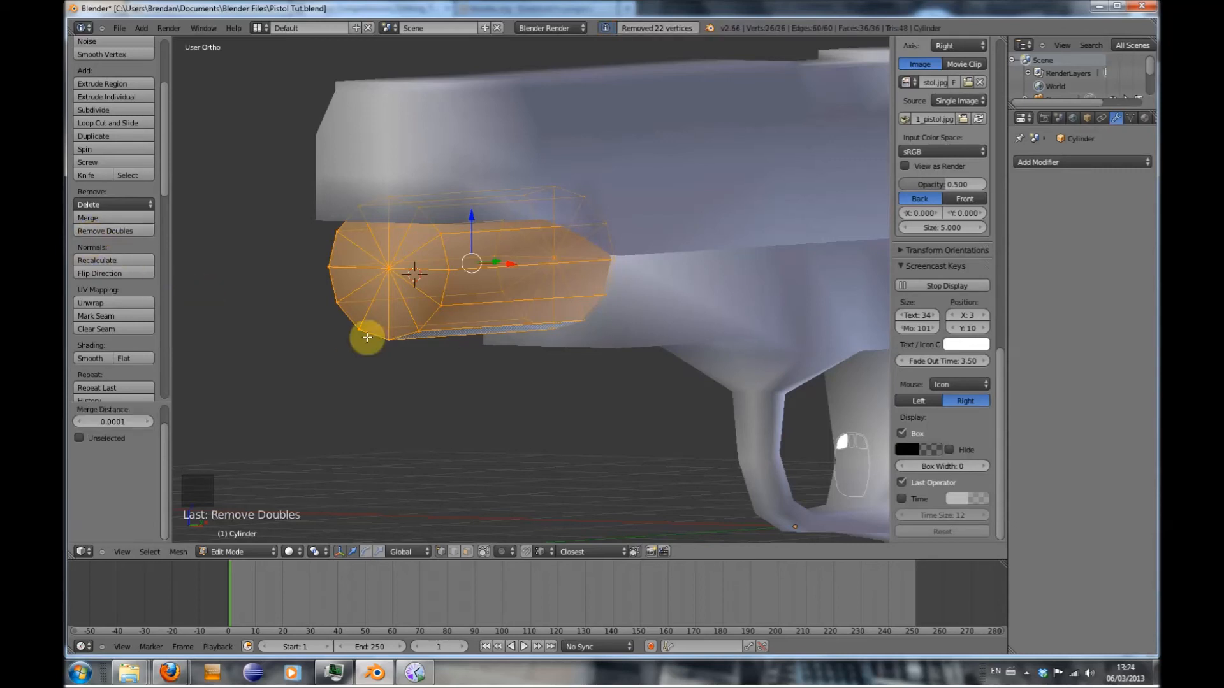
key(Tab)
scroll(434, 337, up, 3)
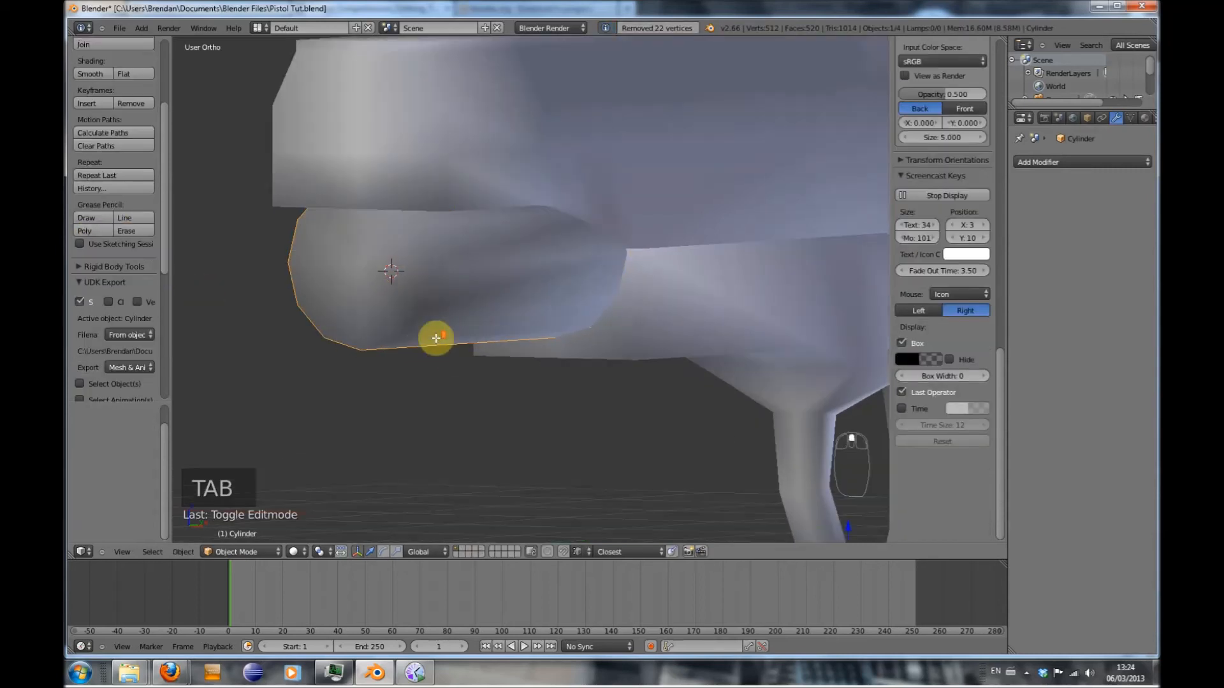
scroll(408, 334, down, 2)
In front view, delete the vertices of the cylinder's upper half, keeping the centre row and everything below
key(Tab)
middle_drag(381, 333, 417, 341)
key(a)
key(a)
key(a)
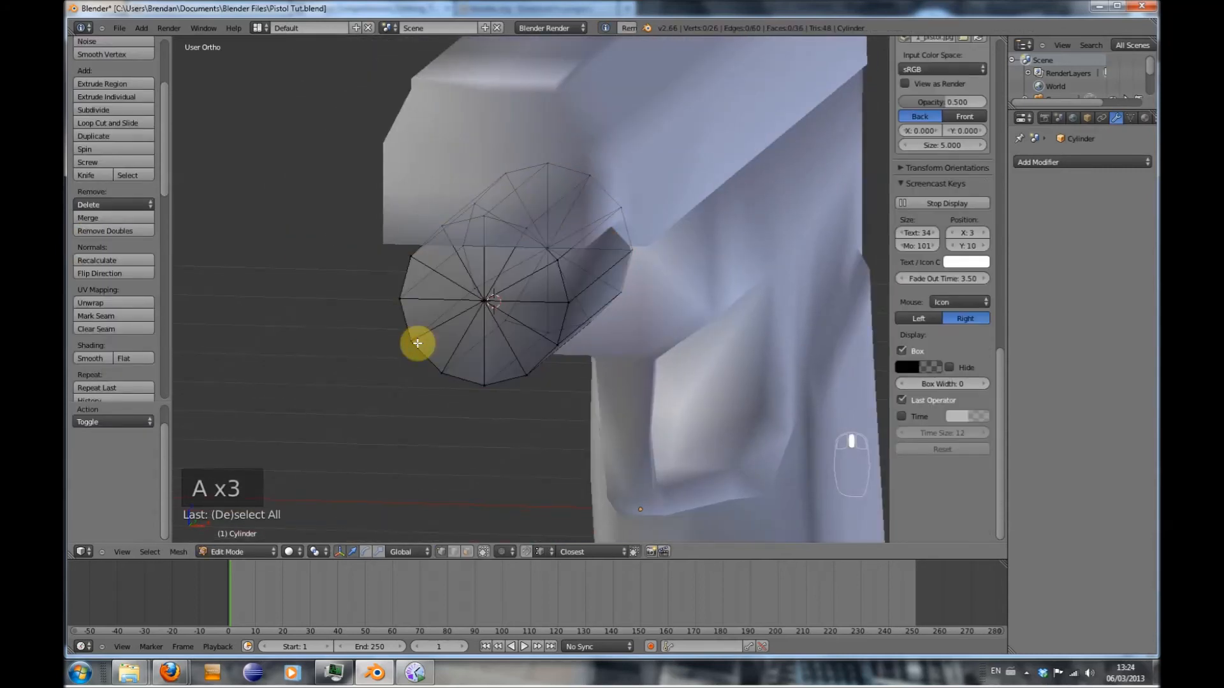
key(KP_1)
key(b)
drag(436, 143, 631, 232)
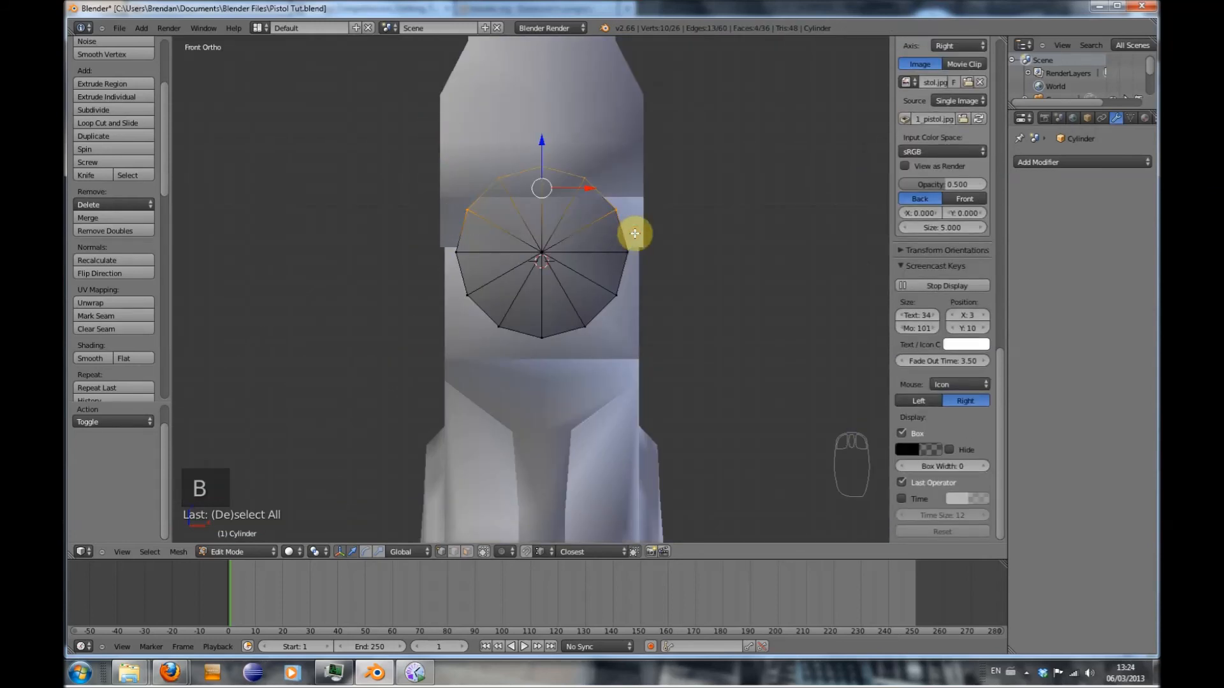
key(x)
click(626, 205)
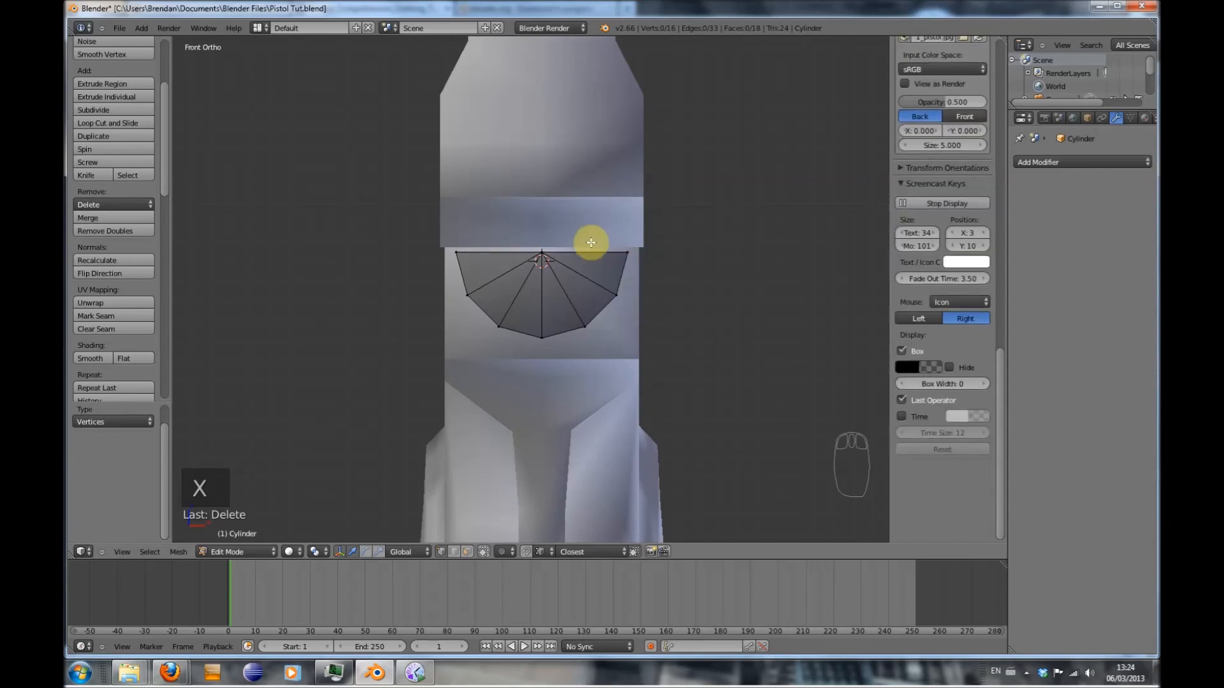
Extrude the half-cylinder's open upper edge loop 0.518 up along Z into the slide
alt+right_click(591, 251)
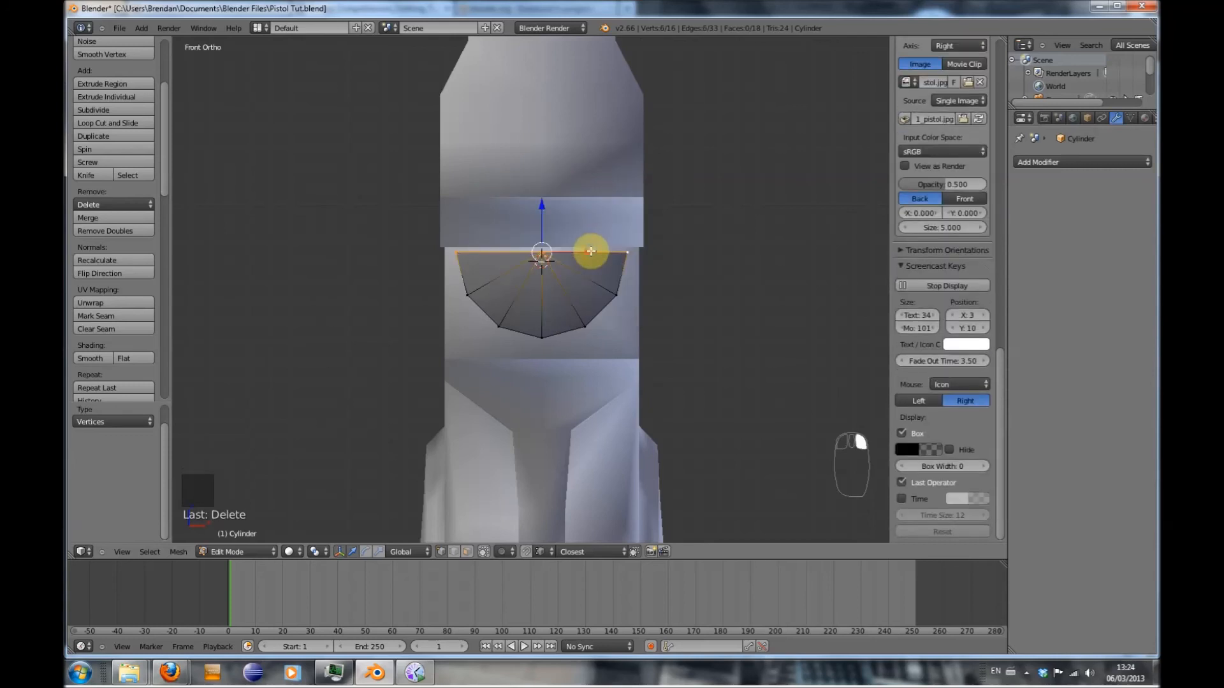
key(e)
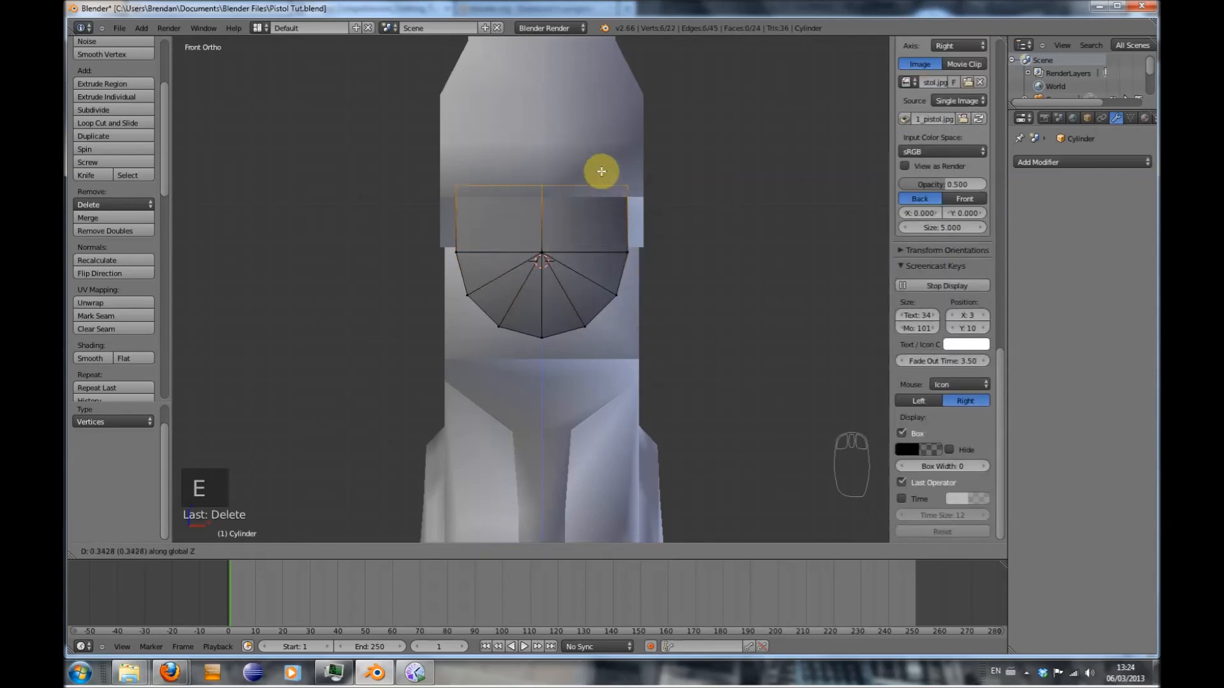
click(602, 151)
middle_drag(599, 167, 598, 213)
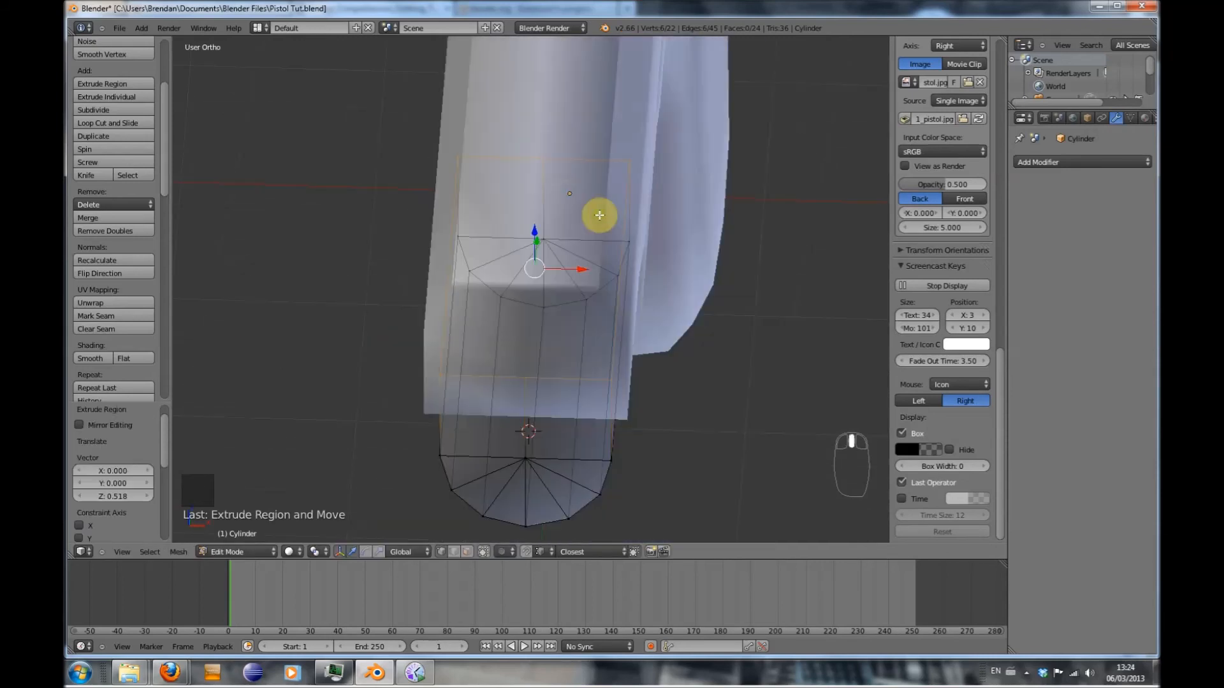
Fill one half of the muzzle part's open top with a face spanning from the centre line to the outer edge
middle_drag(560, 300, 503, 310)
right_click(470, 314)
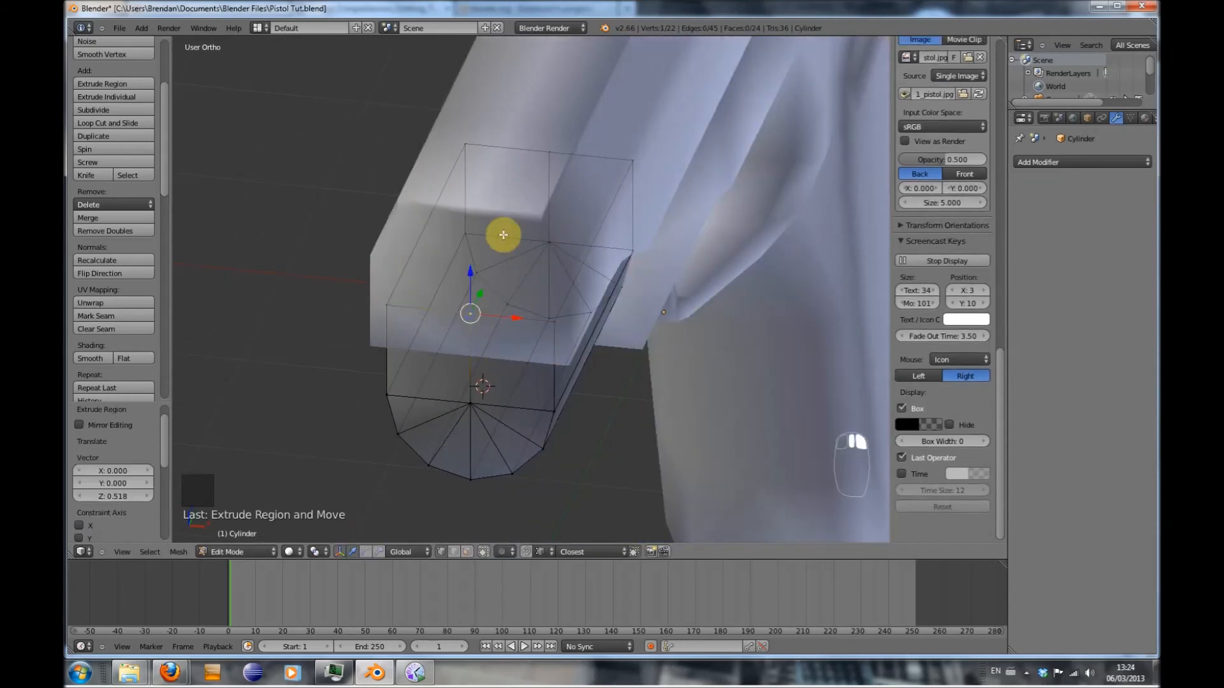
shift+right_click(549, 152)
shift+right_click(629, 162)
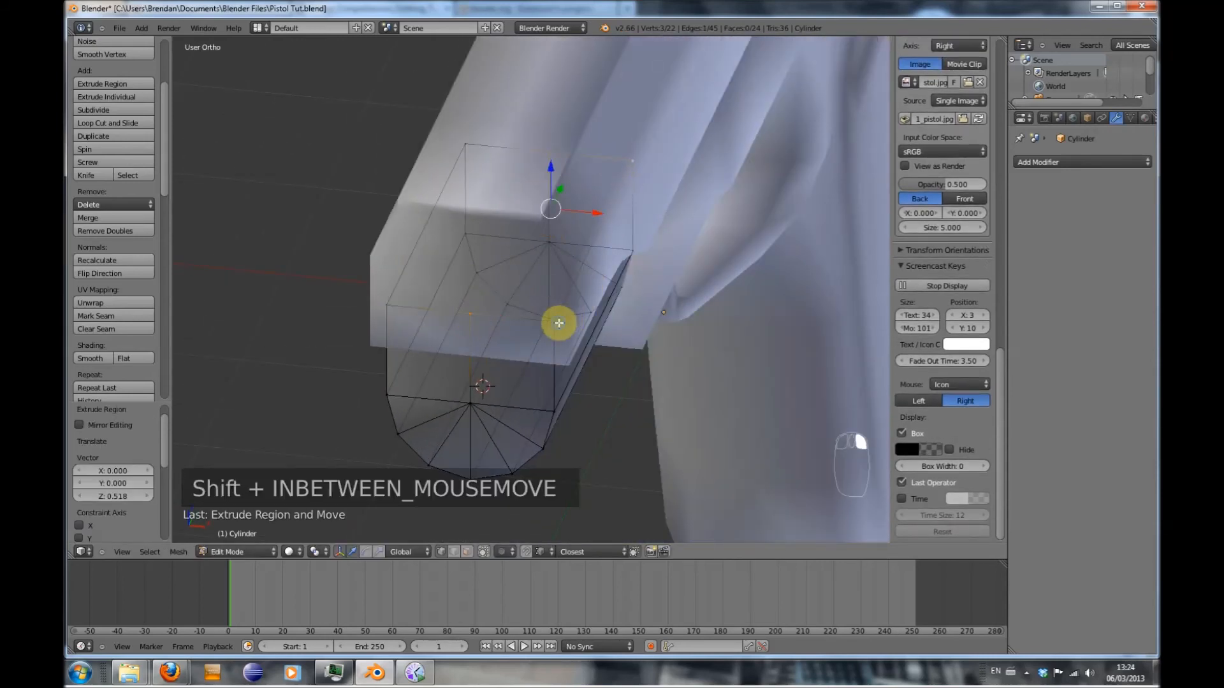
key(f)
Fill the remaining half of the muzzle part's open top with a four-vertex face and check its shading in Object Mode
right_click(470, 313)
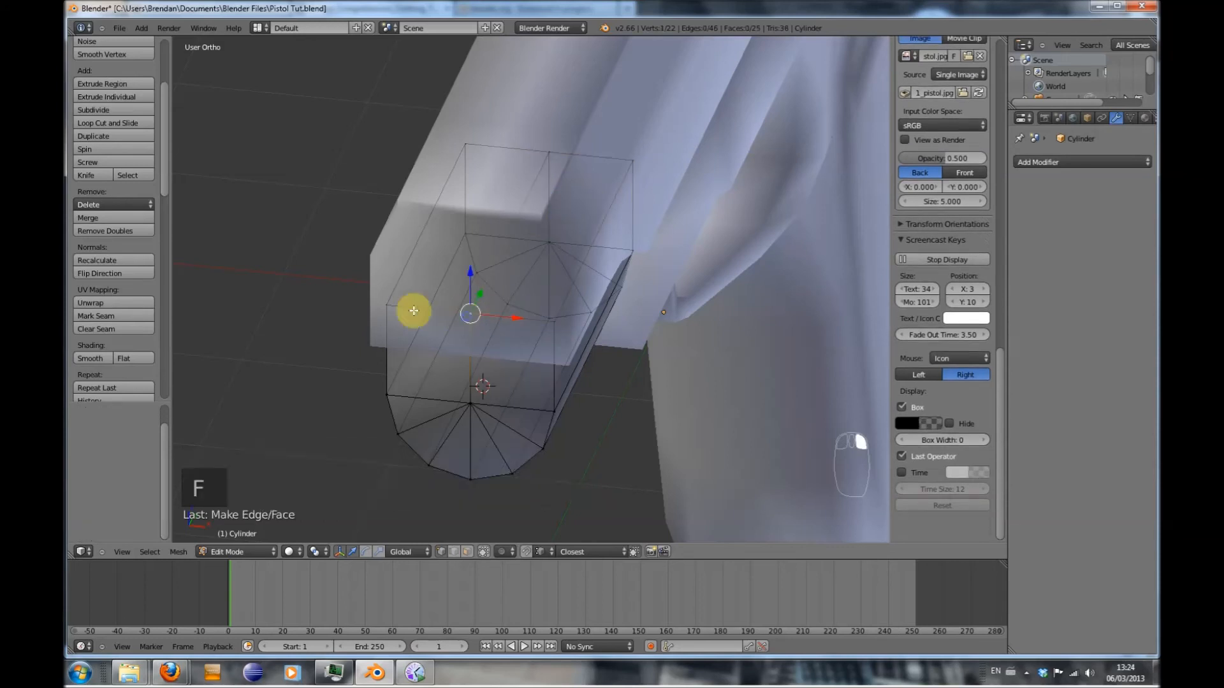
shift+right_click(390, 308)
shift+right_click(469, 139)
shift+right_click(550, 149)
key(f)
middle_drag(546, 314, 516, 300)
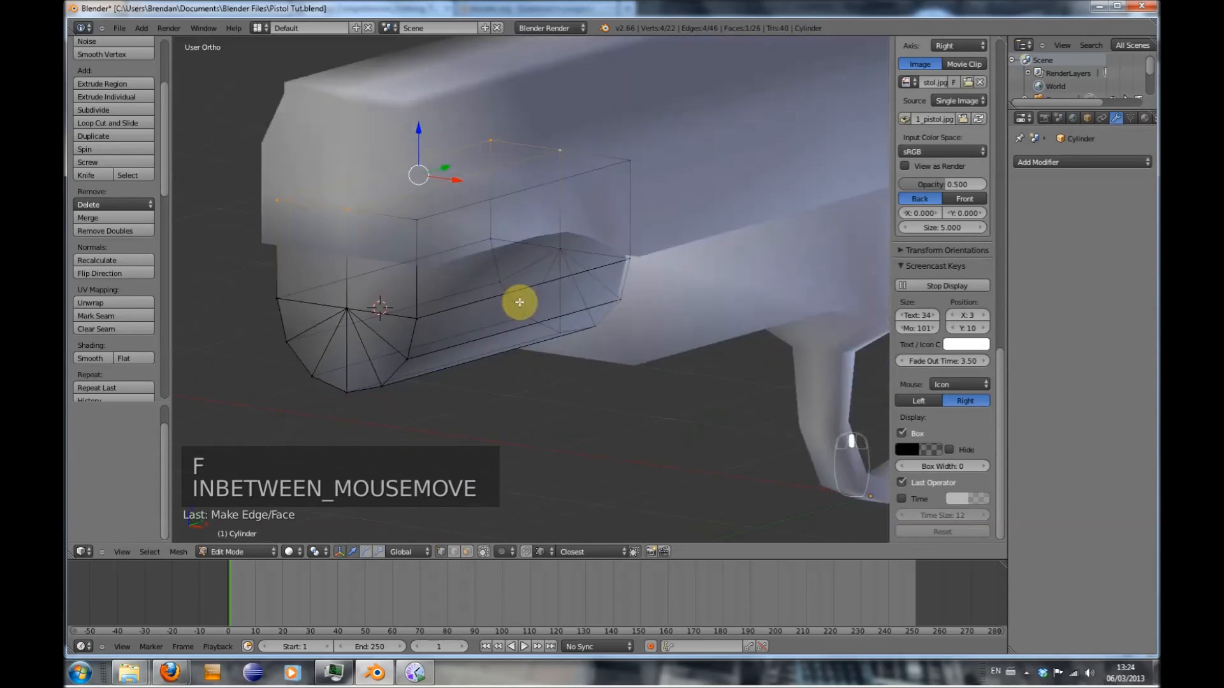
middle_drag(432, 306, 469, 327)
key(Tab)
key(Tab)
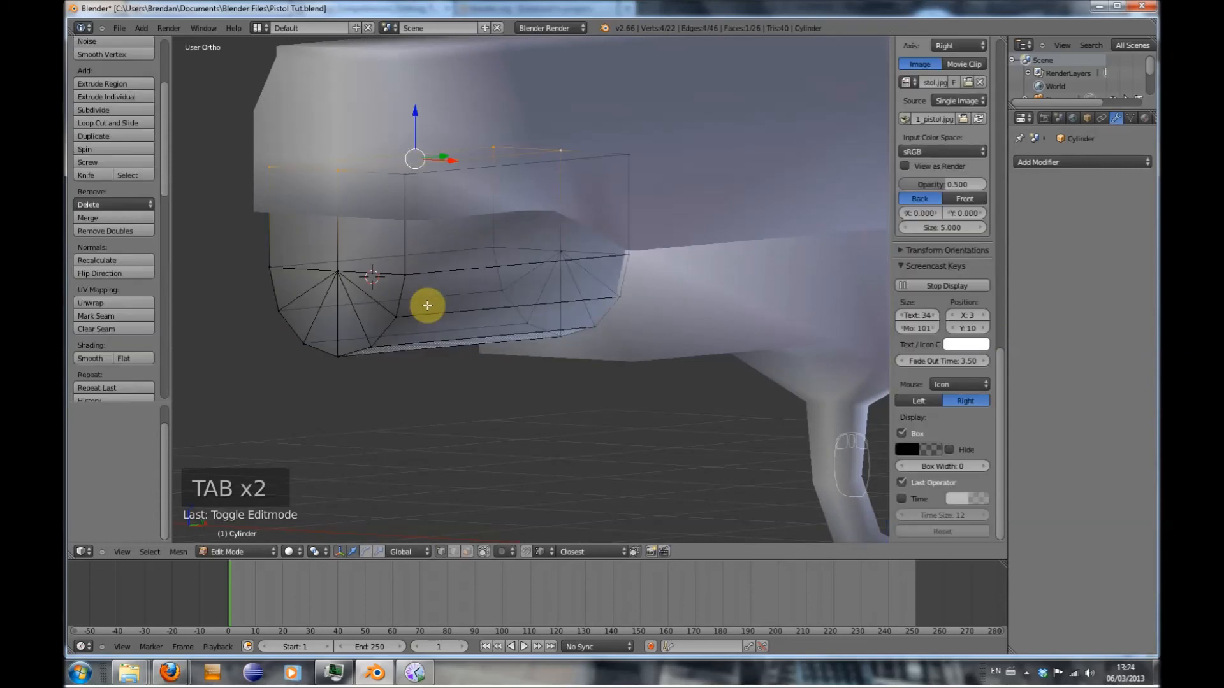
Snap the 3D cursor to the scene centre and inspect the muzzle part from the front, the side and in Object Mode
key(shift+s)
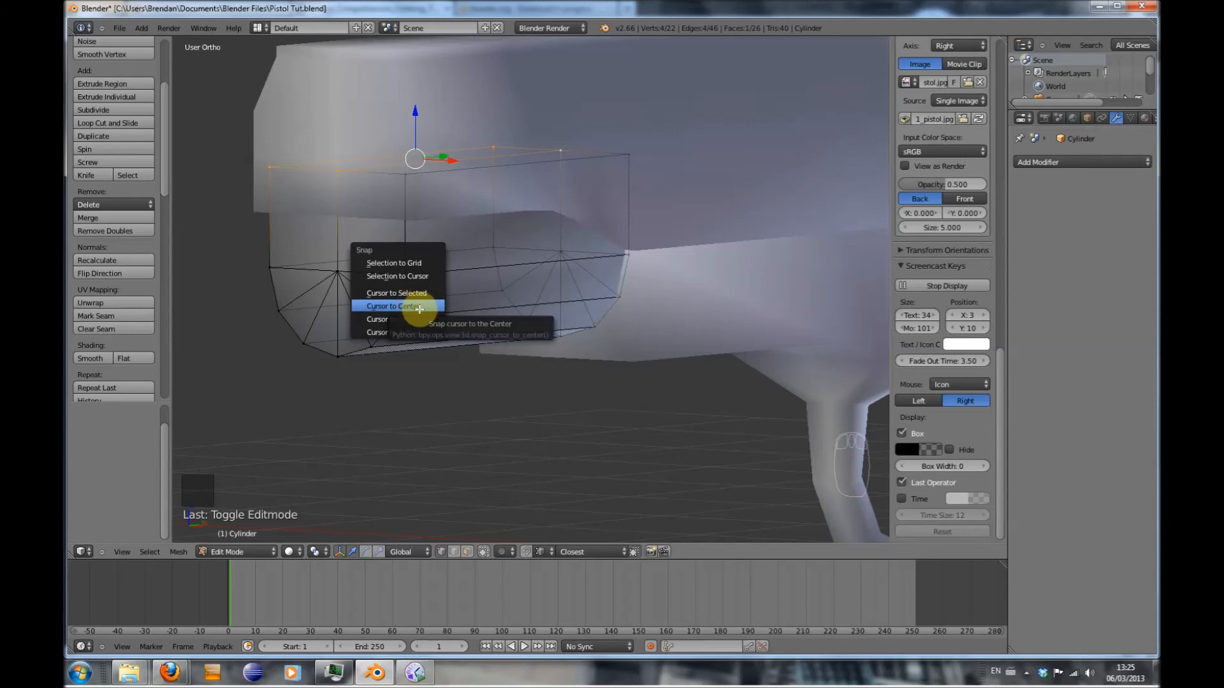
click(419, 309)
key(KP_1)
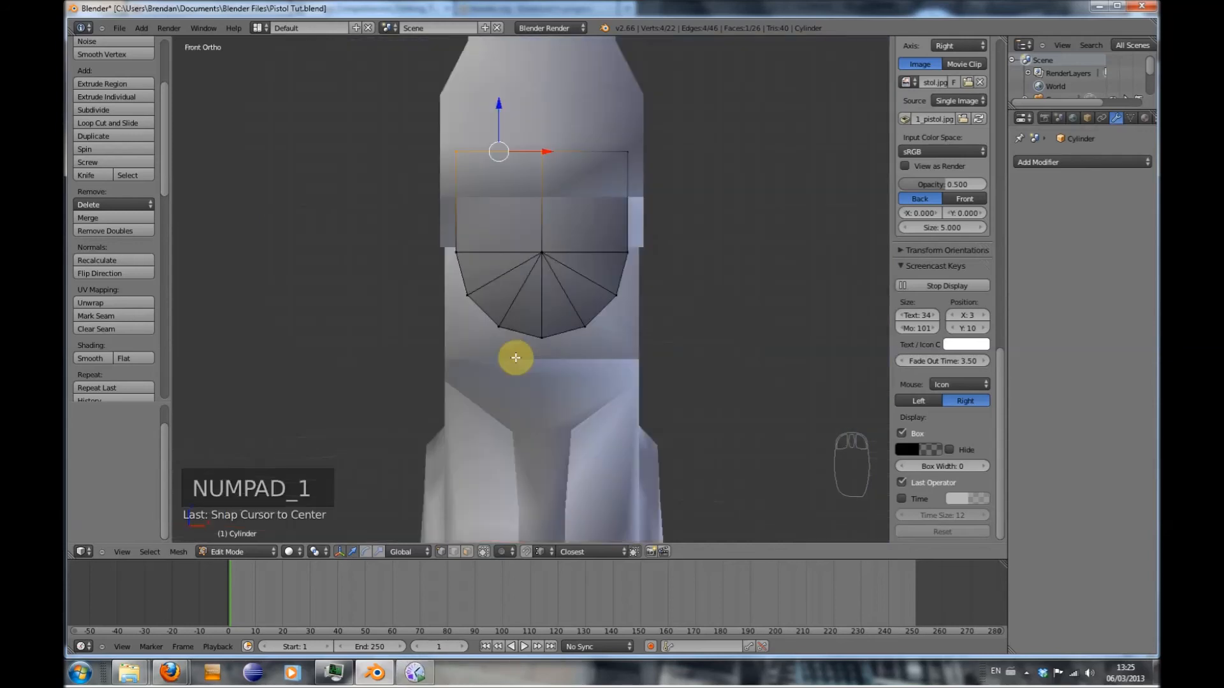
key(KP_3)
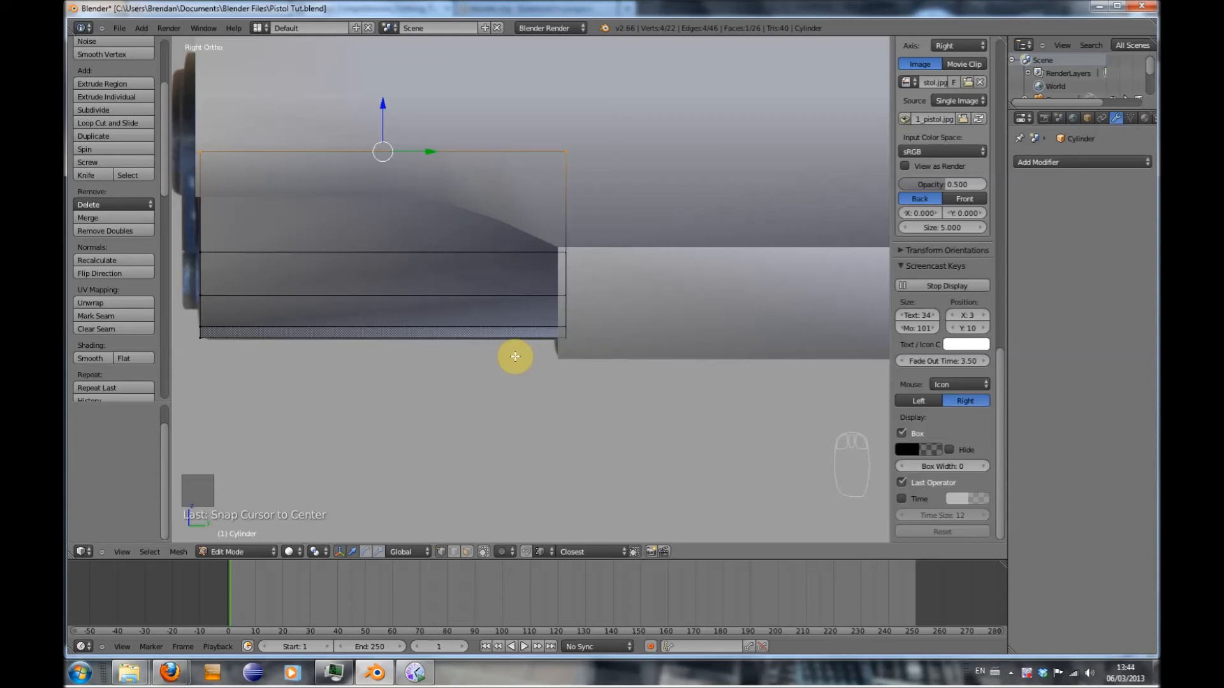
mouse_move(457, 355)
middle_down()
mouse_move(547, 352)
mouse_move(473, 339)
mouse_move(385, 402)
mouse_move(401, 415)
mouse_move(476, 390)
mouse_move(472, 363)
middle_up()
key(KP_3)
key(Tab)
key(Tab)
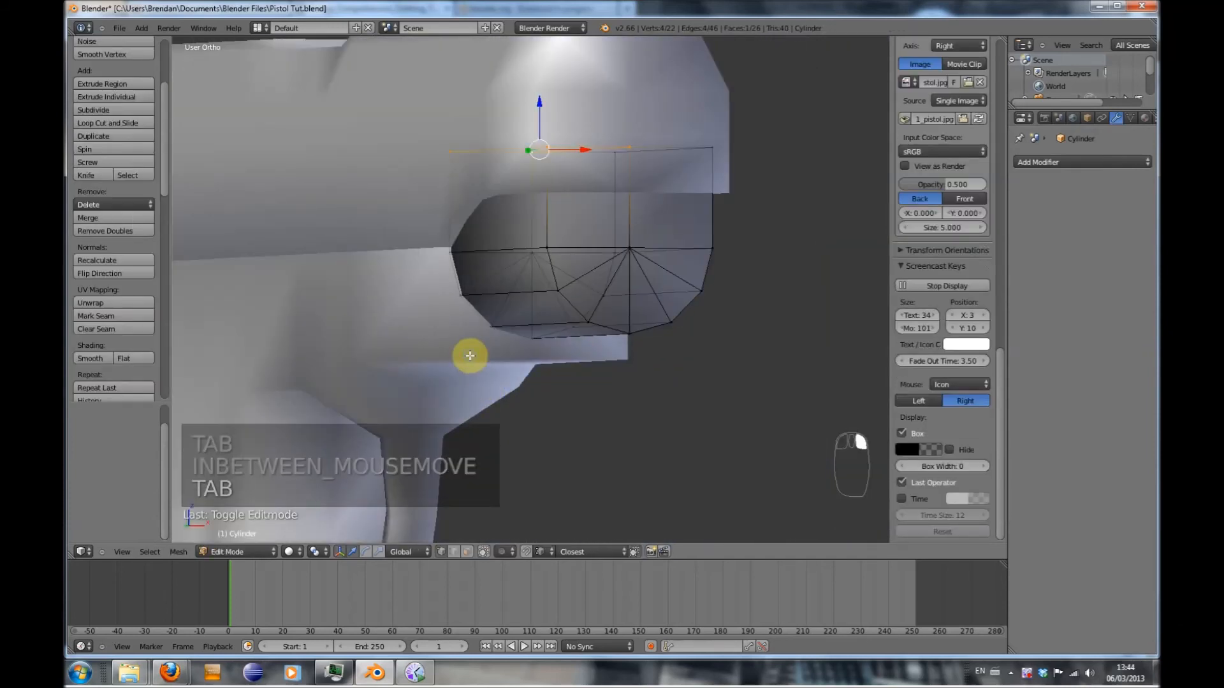
In the frame's mesh, select the lower side edges ahead of the trigger guard and raise them about 0.088 along Z
key(Tab)
right_click(469, 357)
key(Tab)
middle_drag(470, 358, 582, 376)
right_click(637, 362)
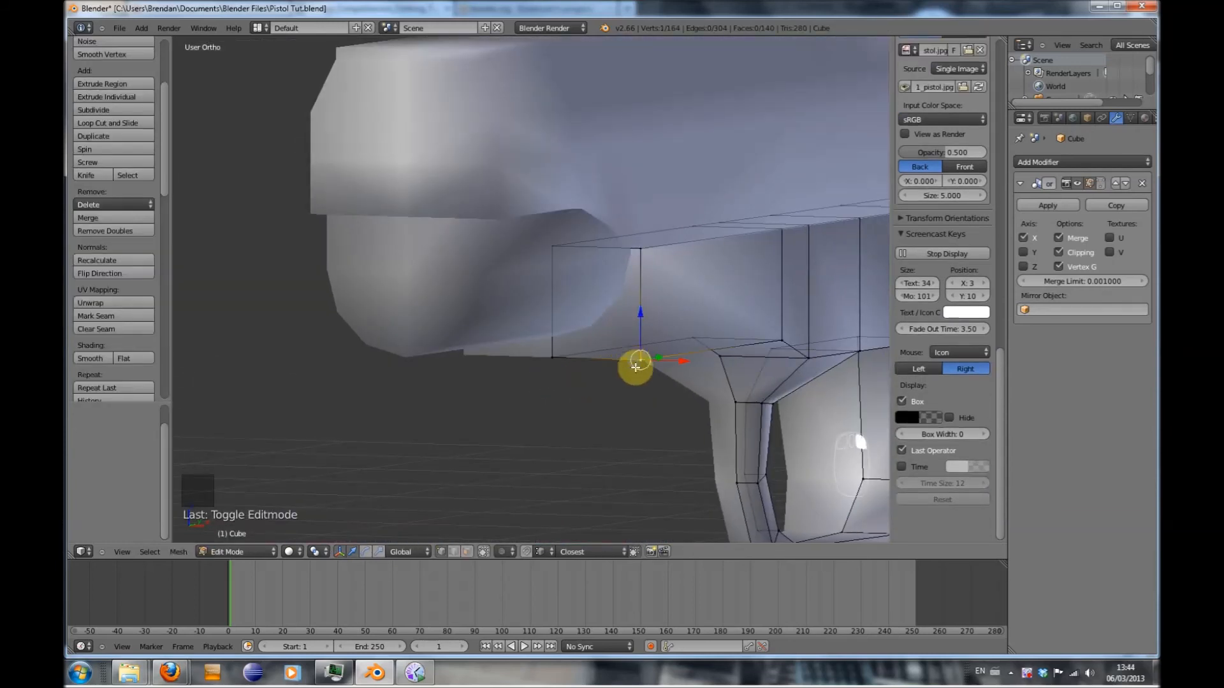
middle_drag(637, 411, 691, 345)
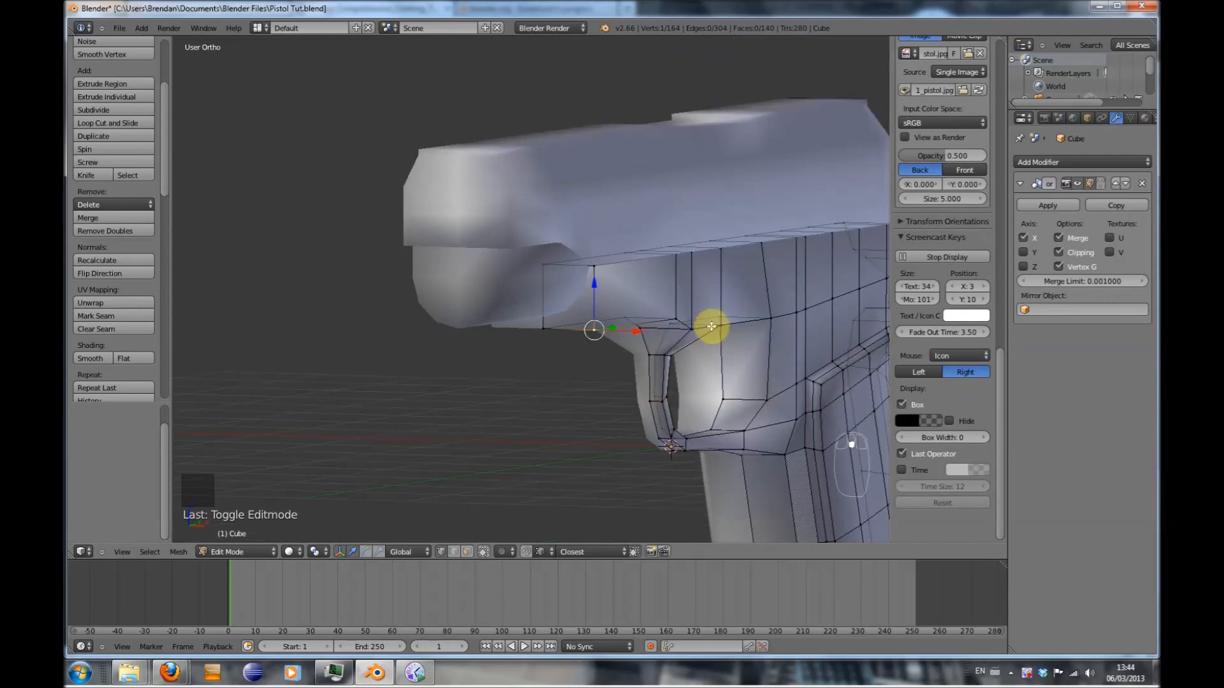
shift+right_click(710, 326)
alt+right_click(618, 328)
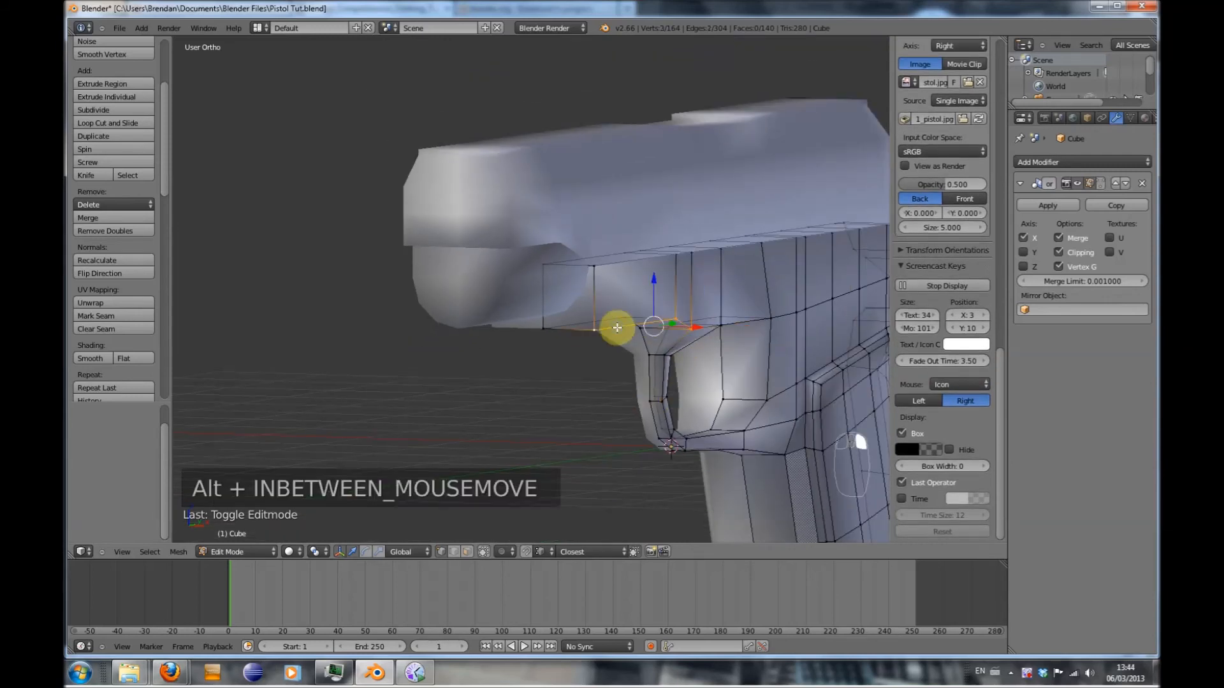
mouse_move(641, 357)
middle_down()
mouse_move(601, 361)
mouse_move(644, 380)
middle_up()
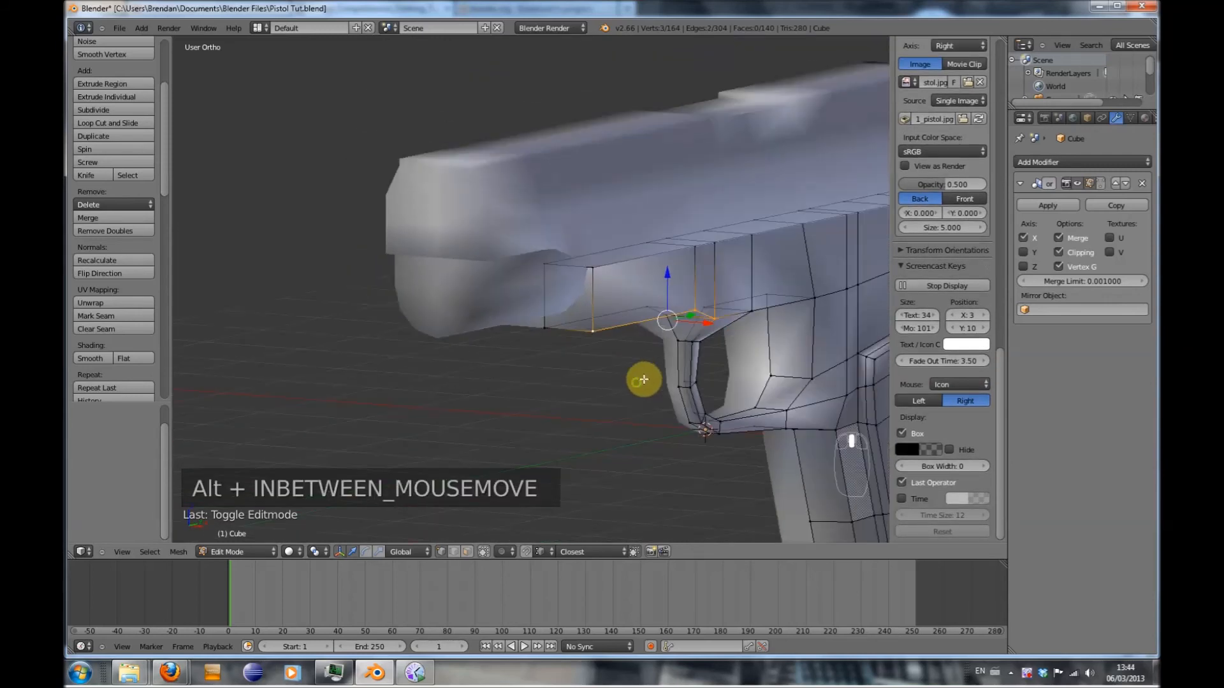
drag(667, 273, 666, 271)
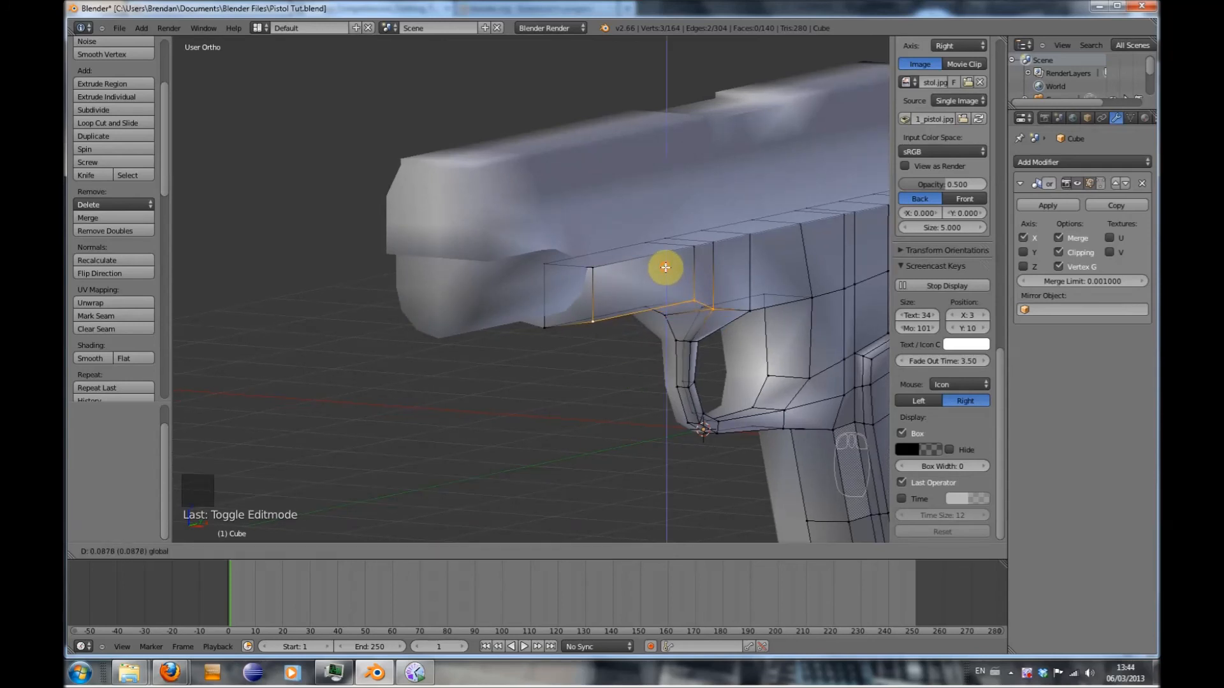
drag(665, 267, 666, 268)
drag(690, 309, 700, 309)
key(ctrl+z)
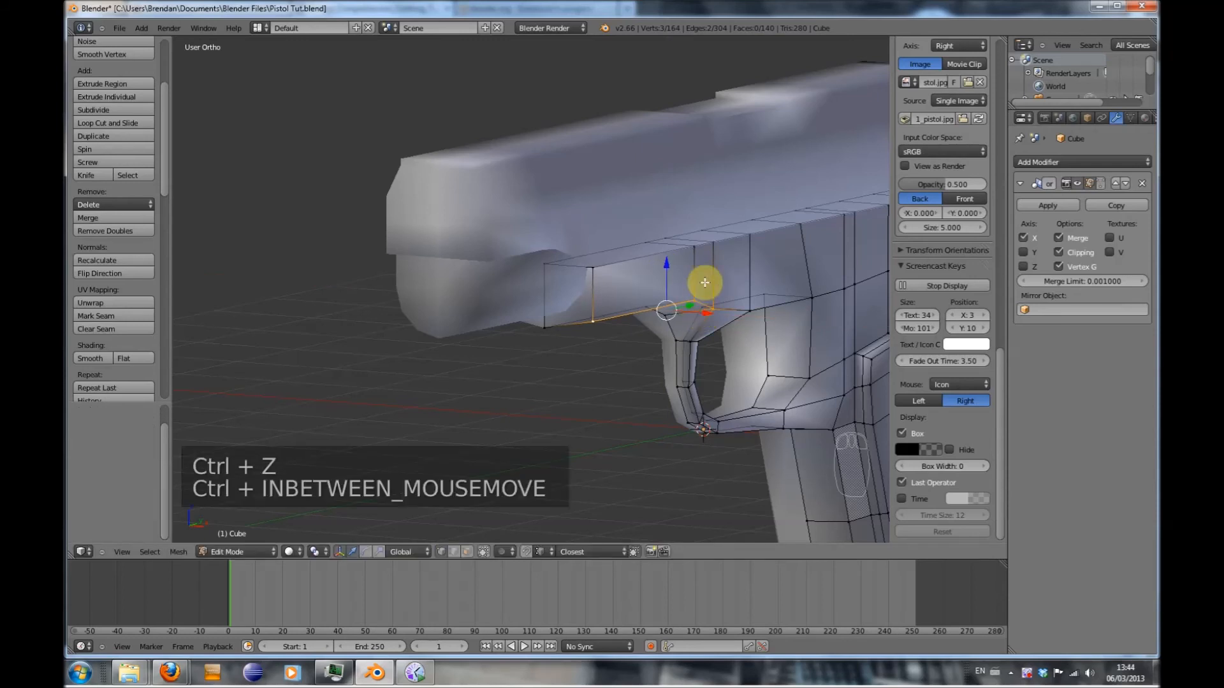
Add a lengthwise loop cut along the frame's side below the slide, positioned with even, flipped edge sliding
key(ctrl+r)
click(704, 282)
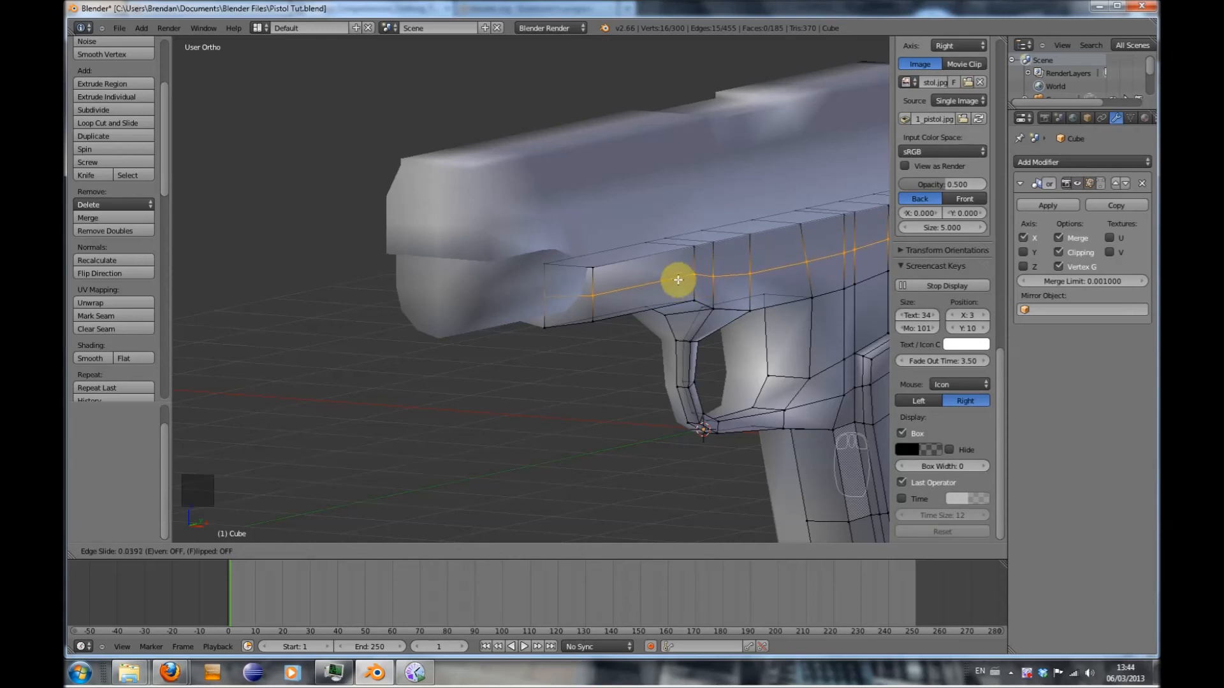
key(e)
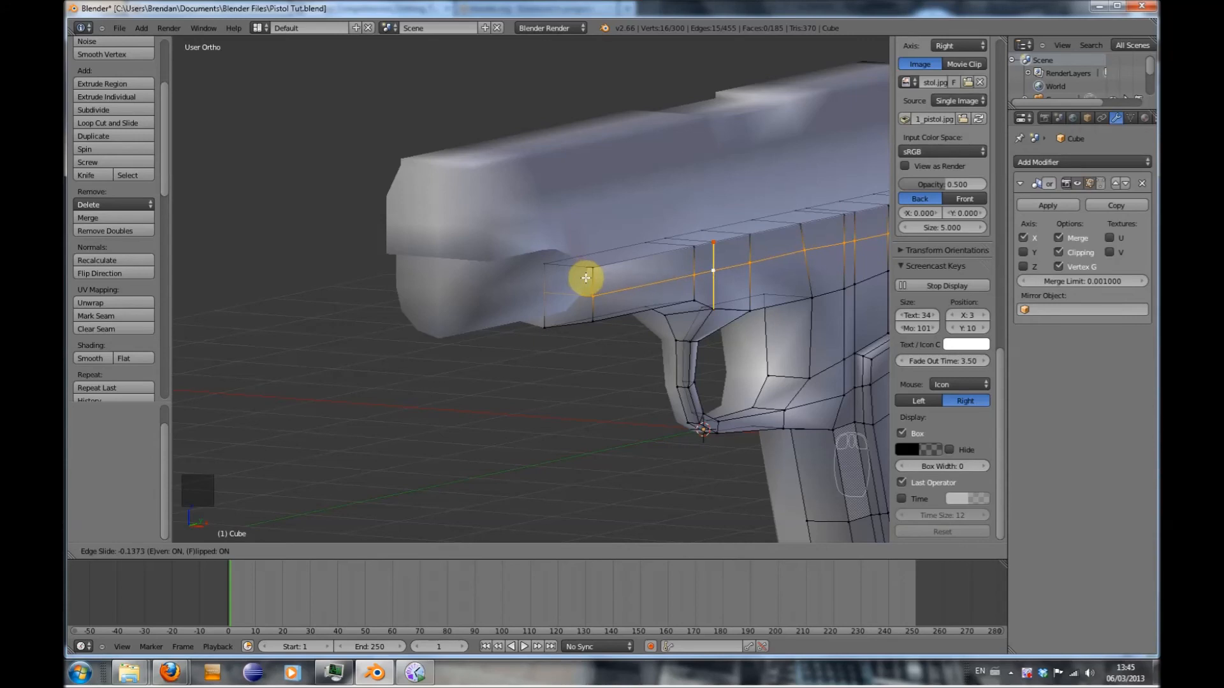
click(593, 293)
middle_drag(677, 369, 618, 368)
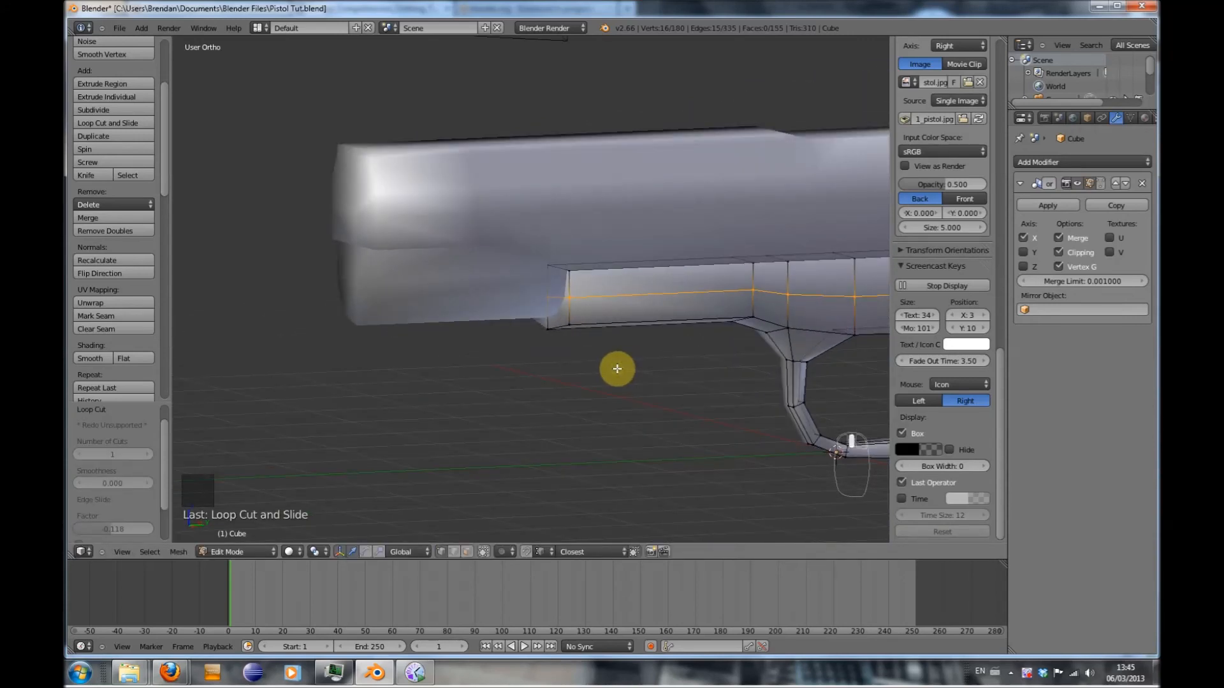
key(g)
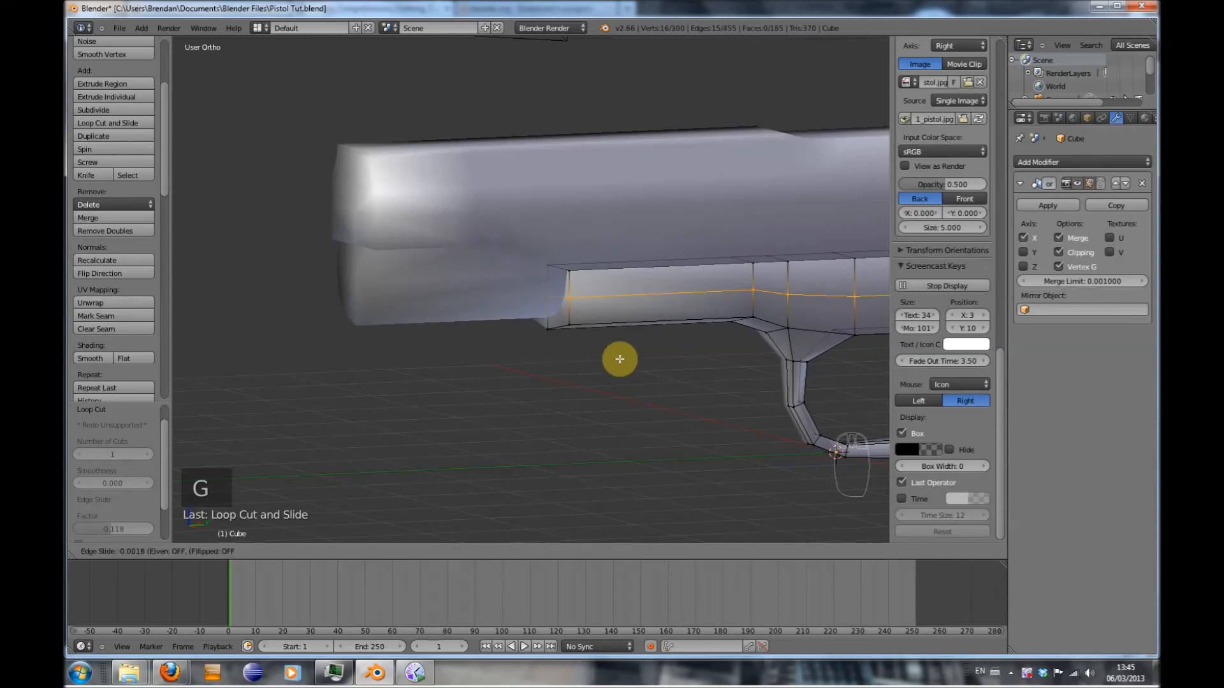
key(e)
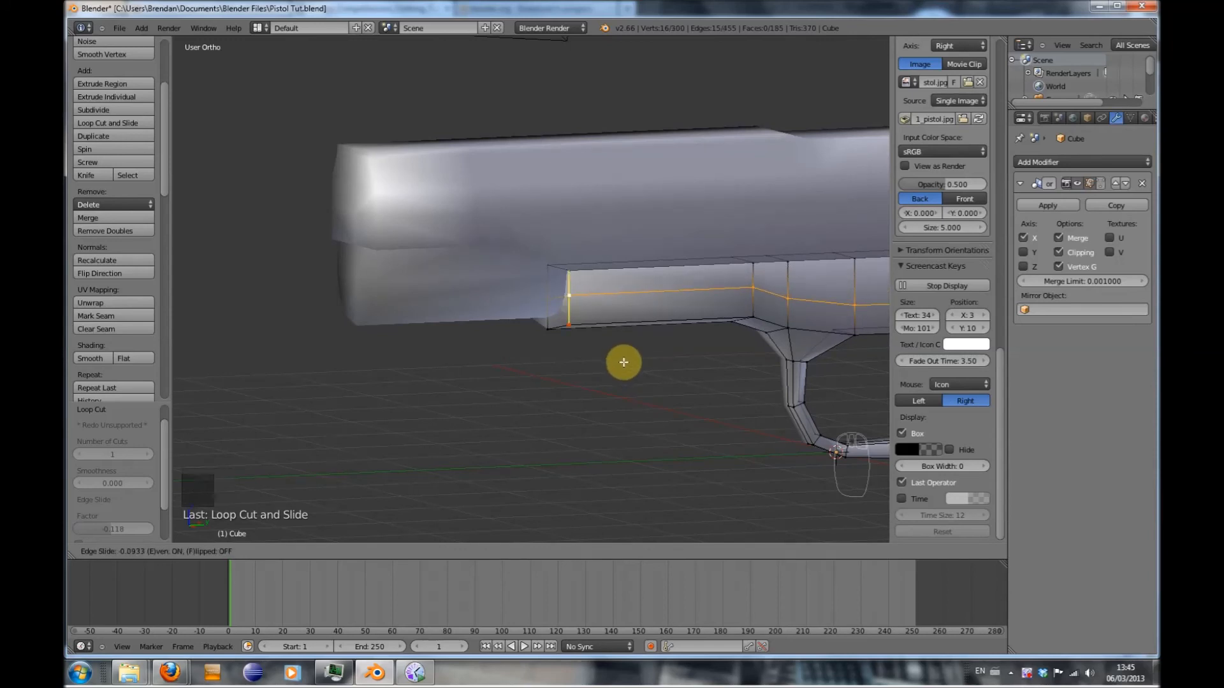
key(Escape)
key(ctrl+z)
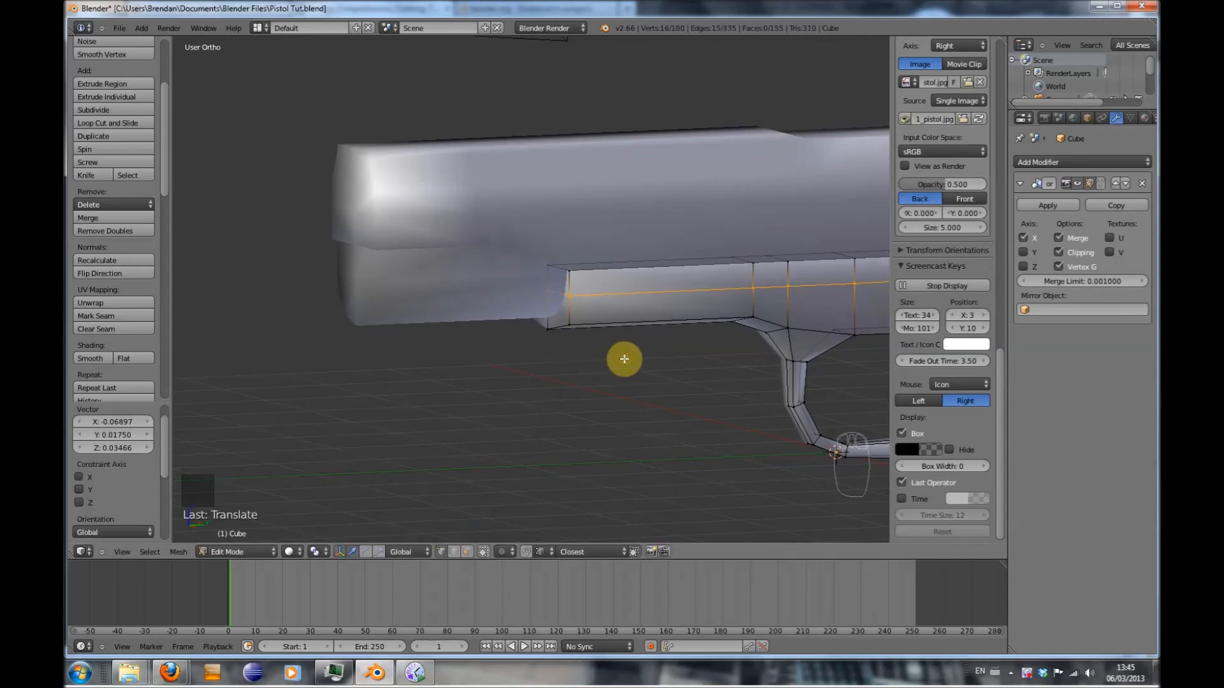
Edge-slide the frame's new lengthwise loop about 0.195 towards the lower edge and check it in right view
key(KP_3)
middle_drag(582, 363, 675, 358)
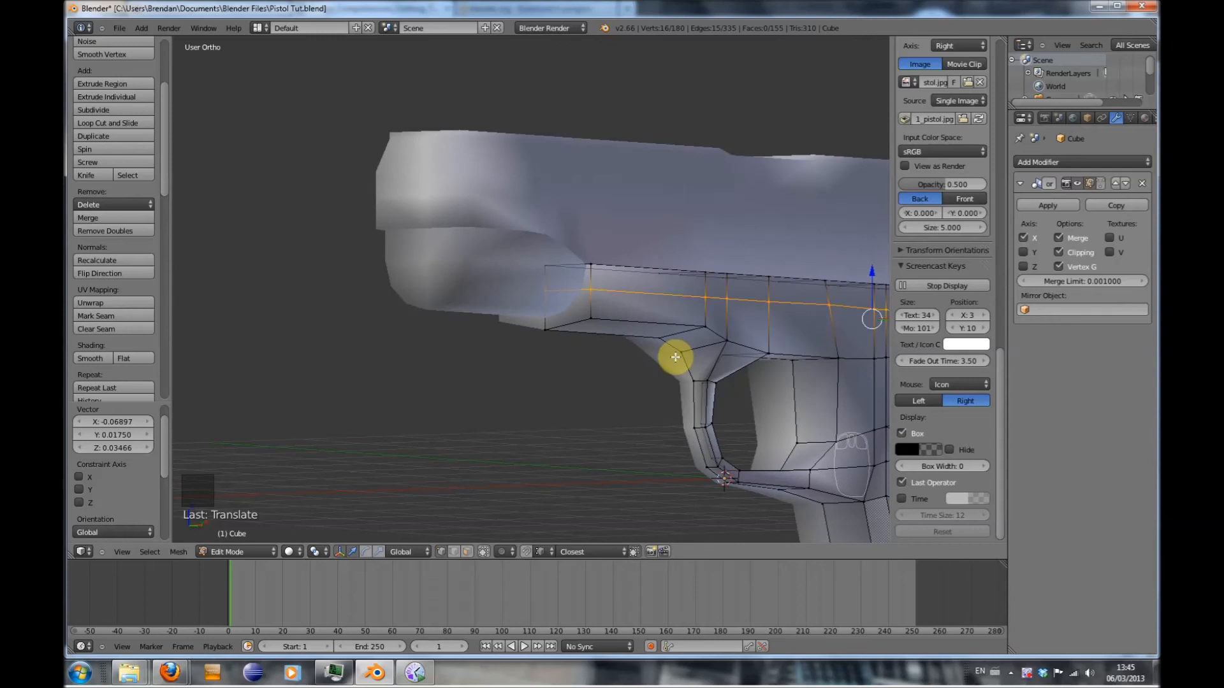
key(g)
key(g)
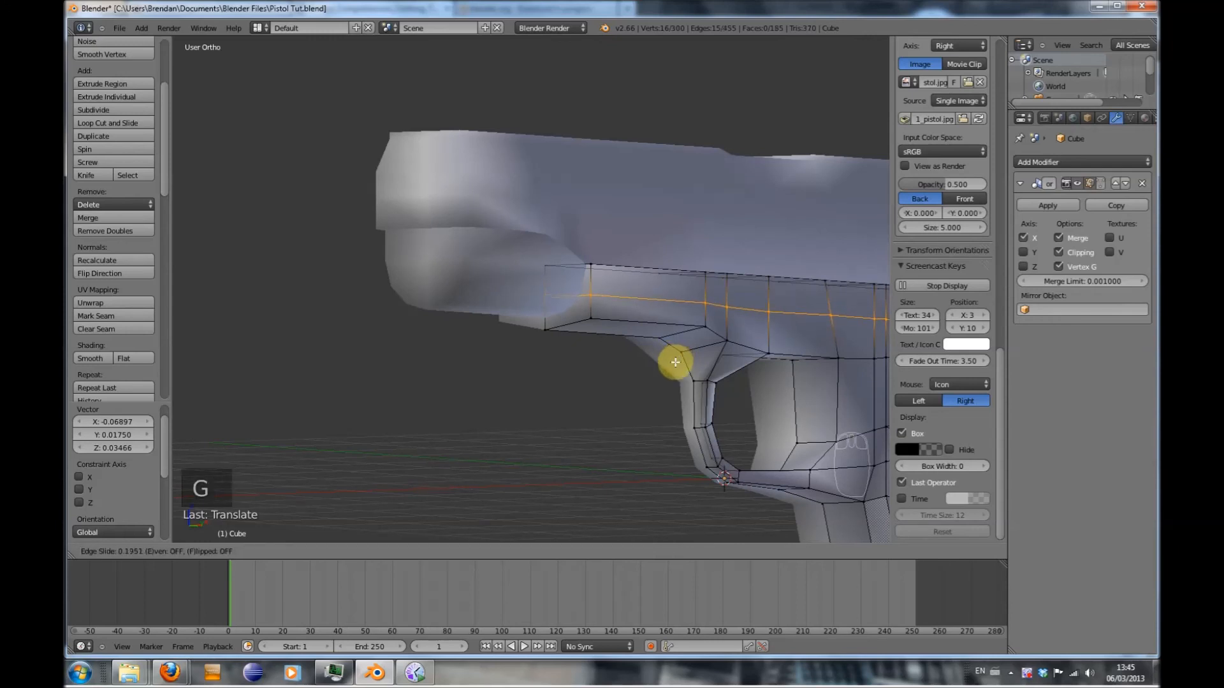
click(675, 362)
key(KP_3)
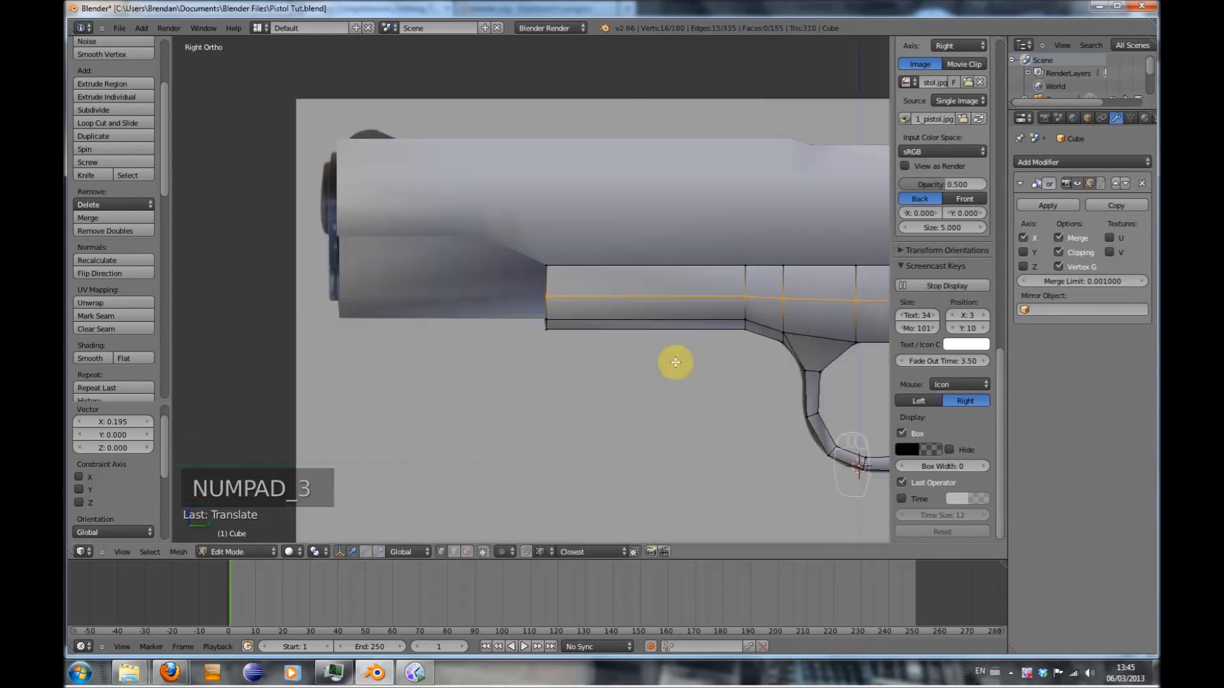
scroll(658, 365, down, 1)
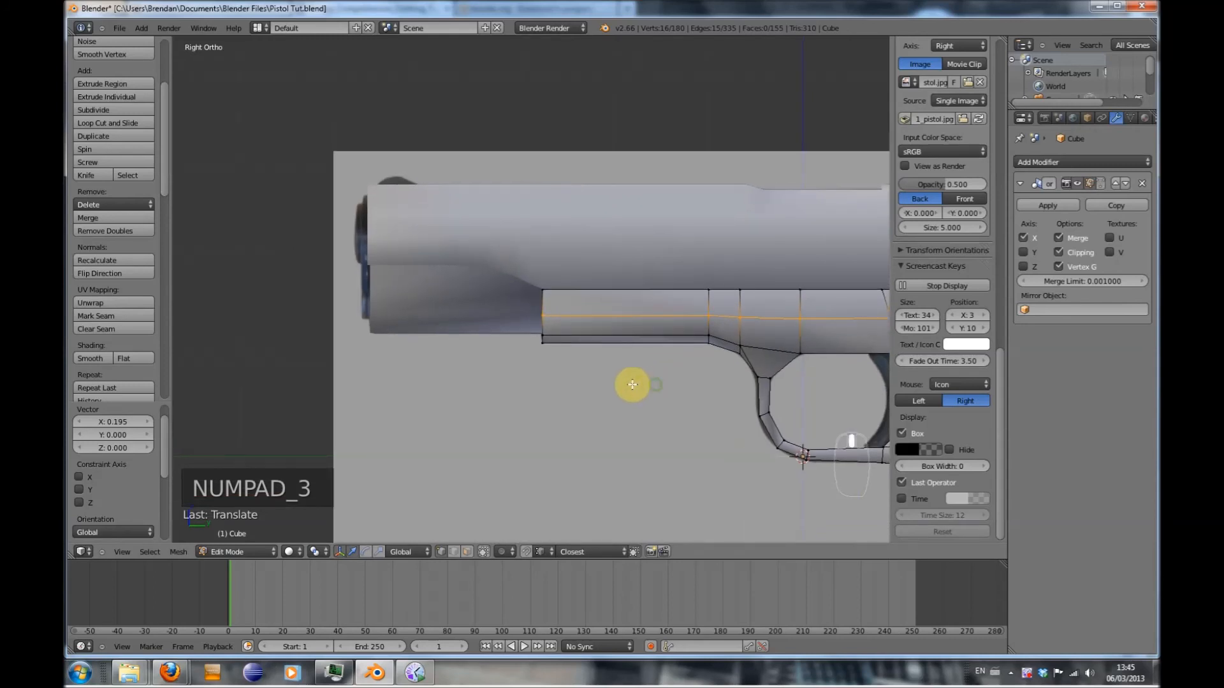
Move the frame's lower edge ahead of the trigger guard inwards along X to bevel the underside, and check it in Object Mode
mouse_move(656, 361)
middle_down()
mouse_move(738, 369)
mouse_move(637, 364)
middle_up()
key(ctrl+r)
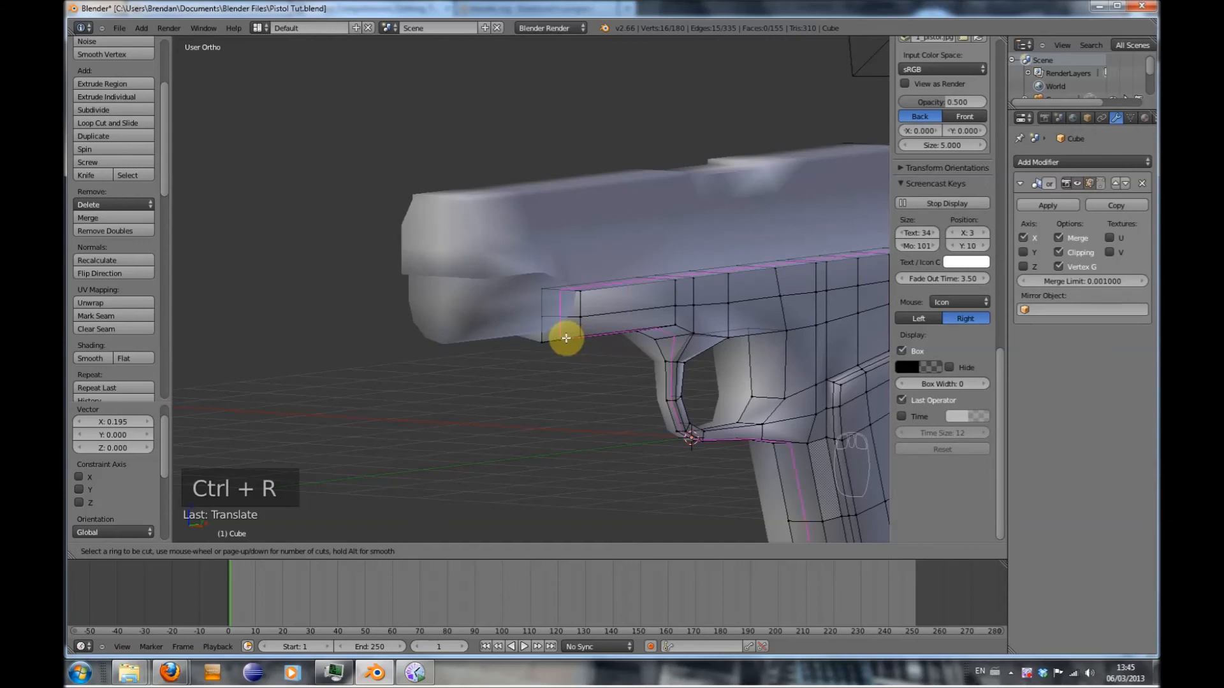
right_click(608, 350)
middle_drag(662, 430, 615, 408)
right_click(579, 338)
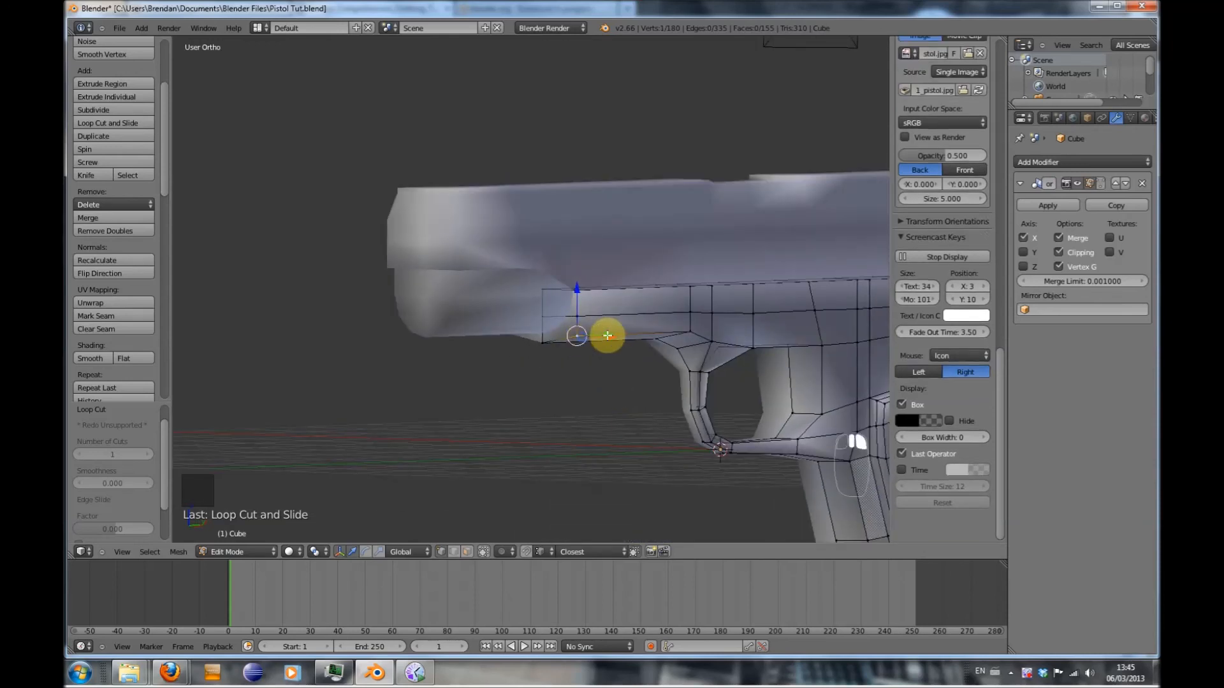
alt+shift+right_click(602, 335)
drag(688, 337, 676, 335)
key(Tab)
mouse_move(564, 403)
middle_down()
mouse_move(627, 389)
mouse_move(700, 408)
mouse_move(568, 409)
middle_up()
Select the frame's whole mesh, make its normals consistent and return to Object Mode
key(Tab)
key(a)
key(a)
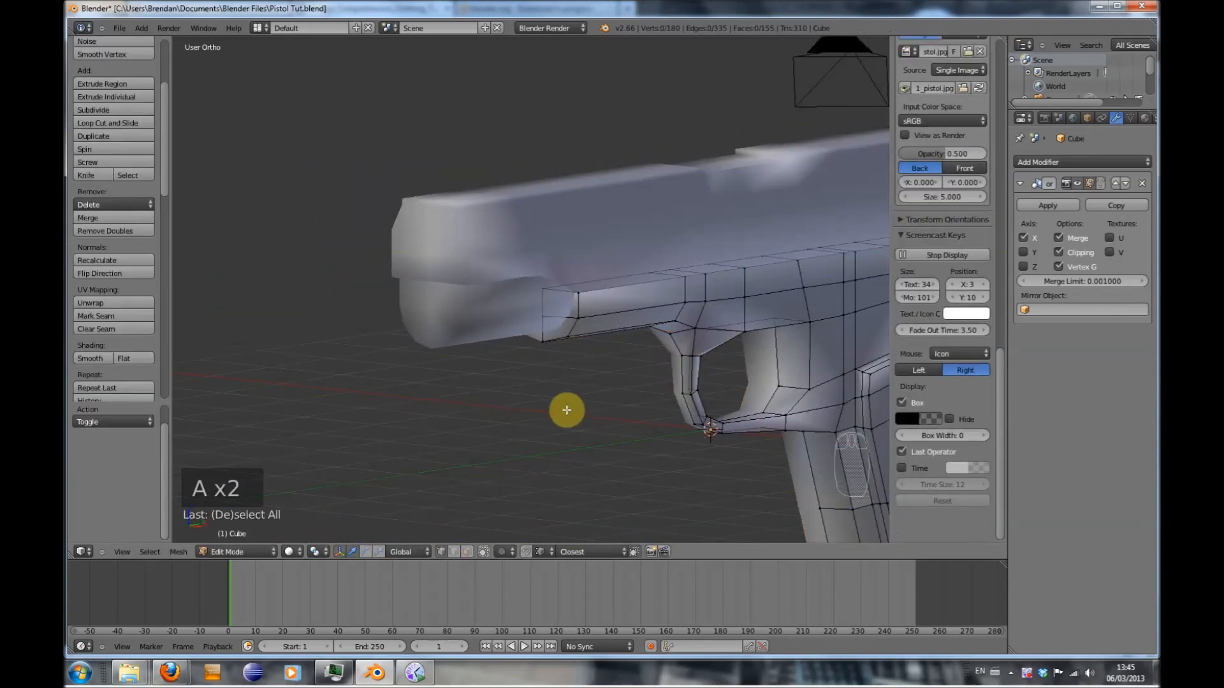
key(a)
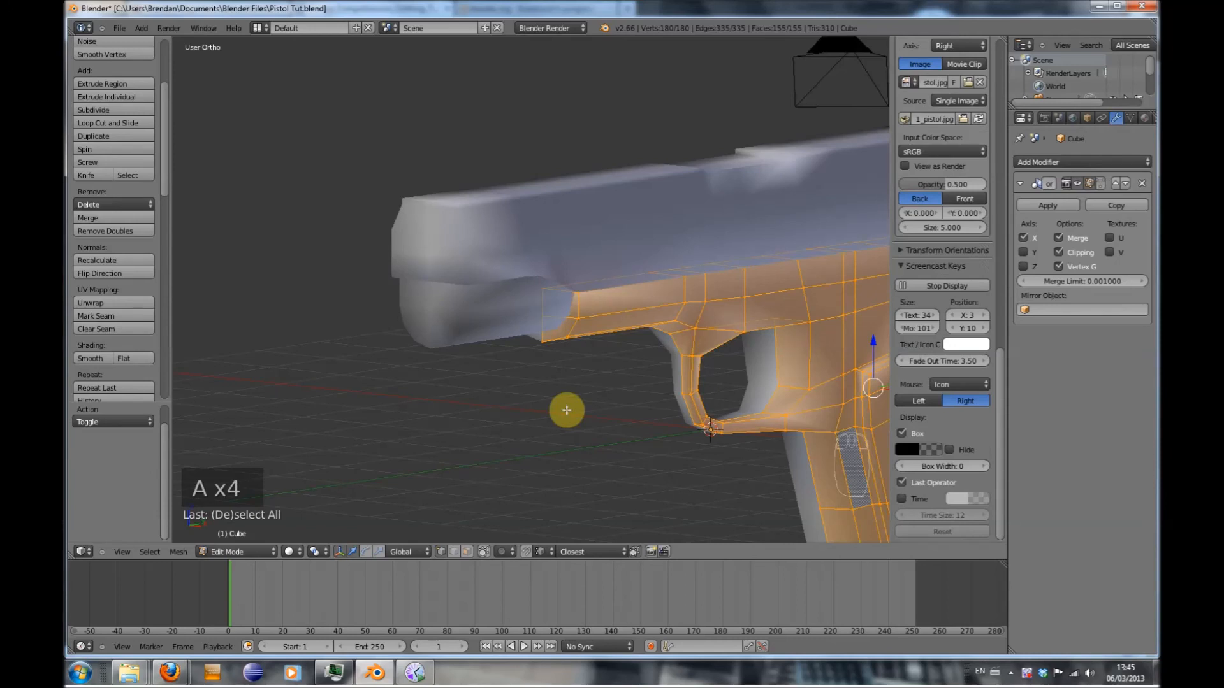
key(ctrl+n)
key(Tab)
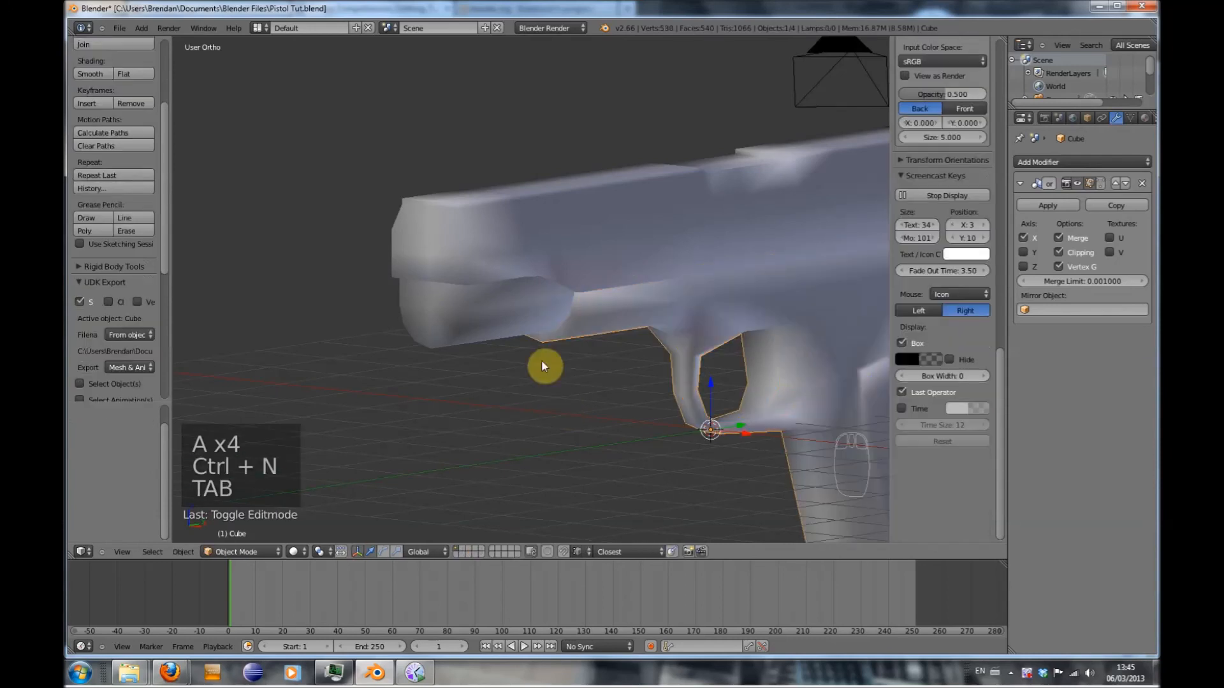
Make the normals consistent on the whole mesh of the U-shaped part under the muzzle
right_click(532, 299)
key(Tab)
key(a)
key(a)
key(a)
key(a)
key(a)
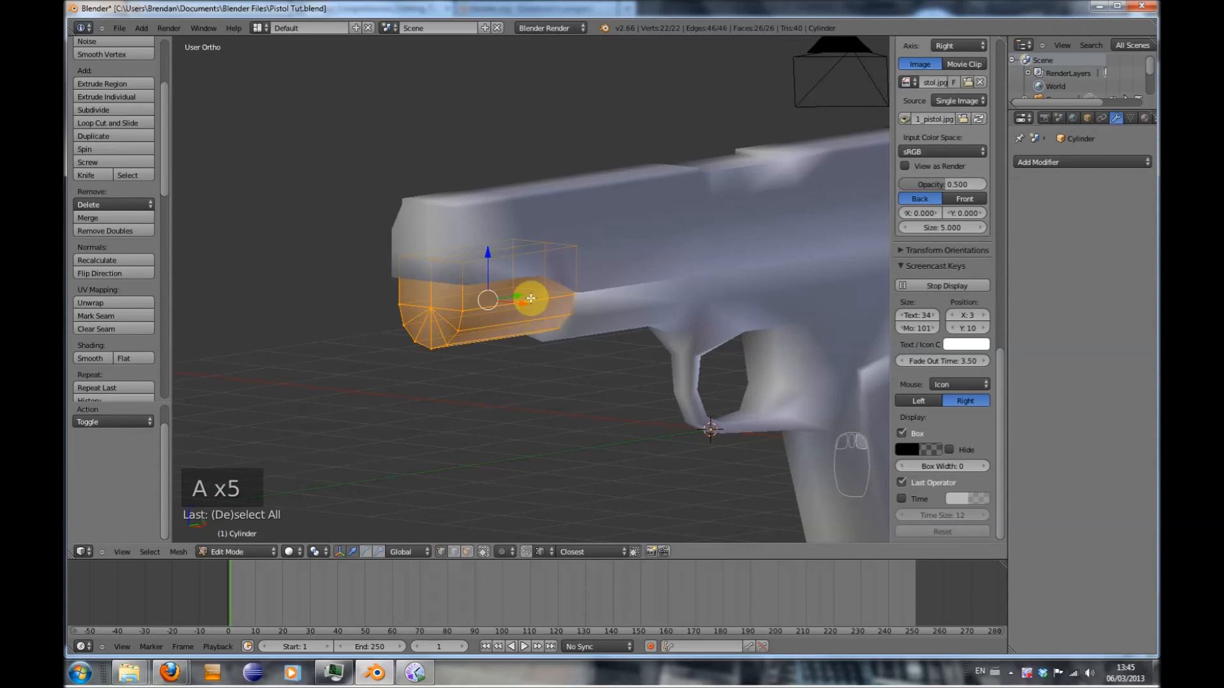
key(ctrl+n)
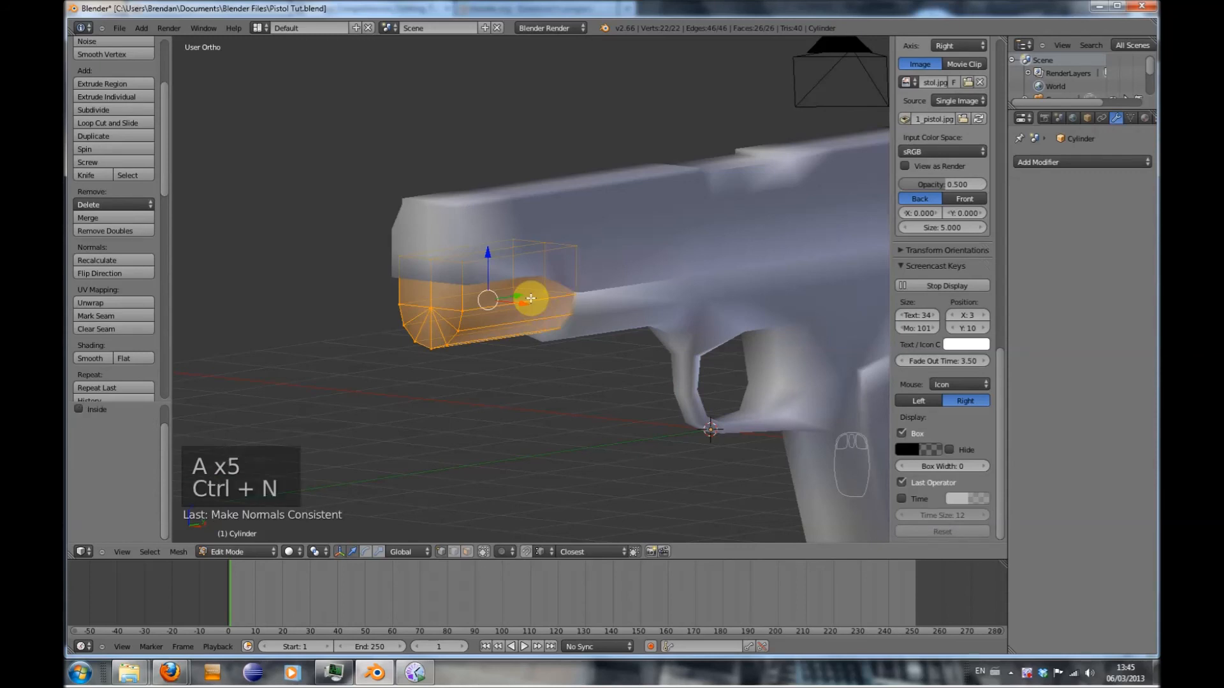
key(Tab)
Make the normals consistent on the slide's whole mesh and view the rear of the pistol from the right
right_click(602, 252)
key(Tab)
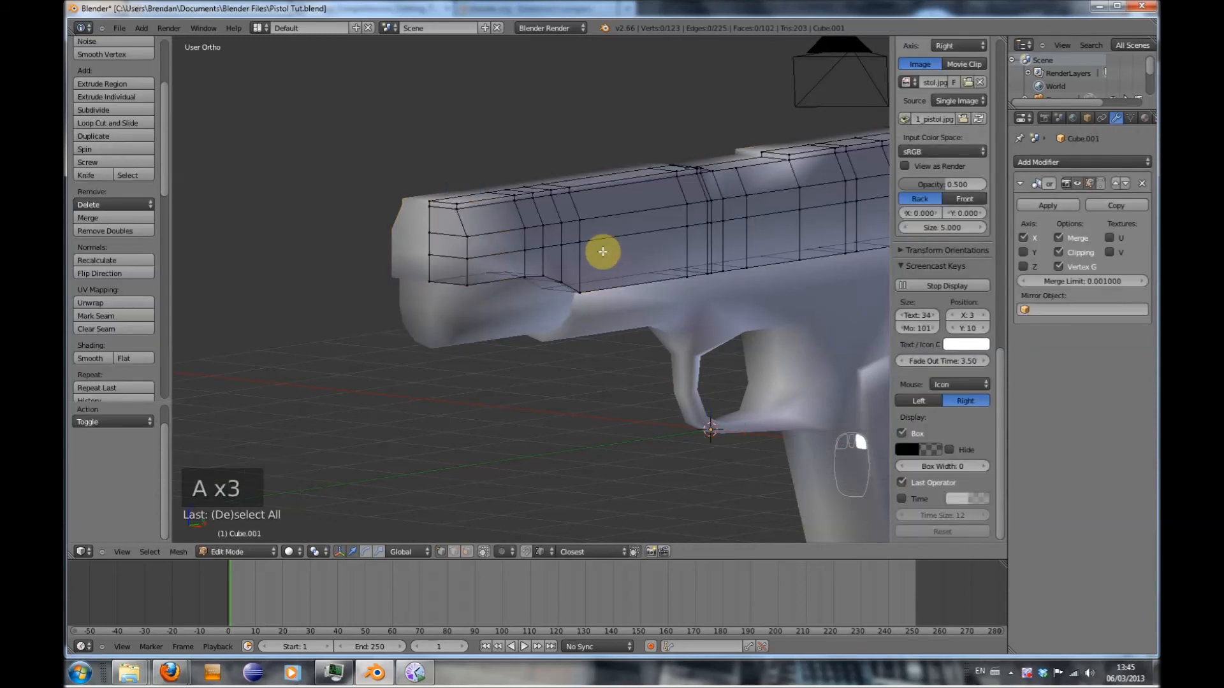
key(a)
key(a)
key(a)
key(a)
key(a)
key(ctrl+n)
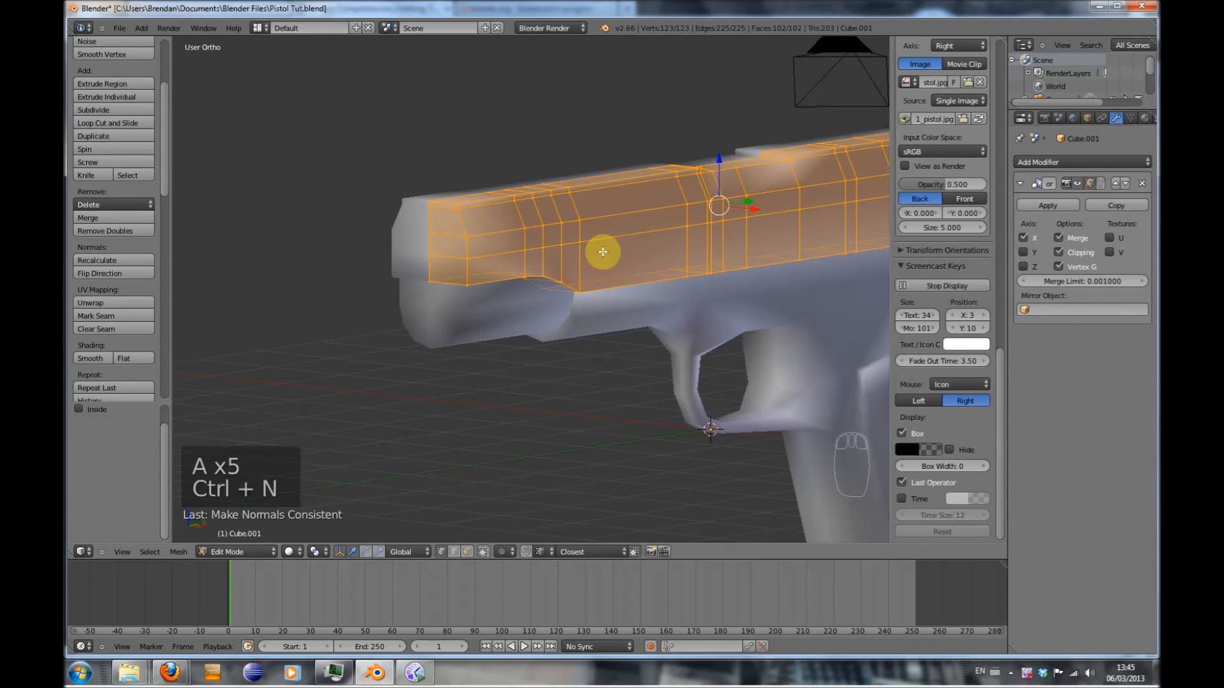
key(KP_3)
shift+middle_drag(637, 309, 695, 410)
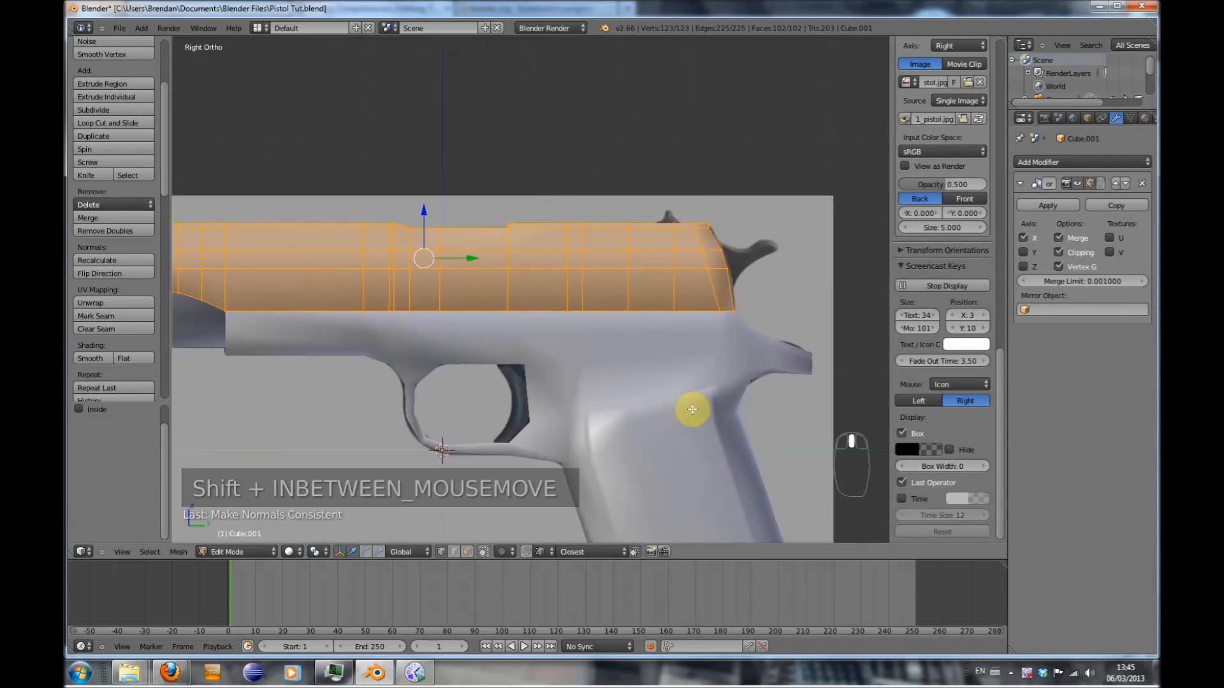
Return the slide to Object Mode and check the pistol in wireframe and solid shading
key(z)
scroll(664, 427, down, 1)
mouse_move(609, 424)
middle_down()
mouse_move(659, 437)
mouse_move(571, 423)
middle_up()
key(Tab)
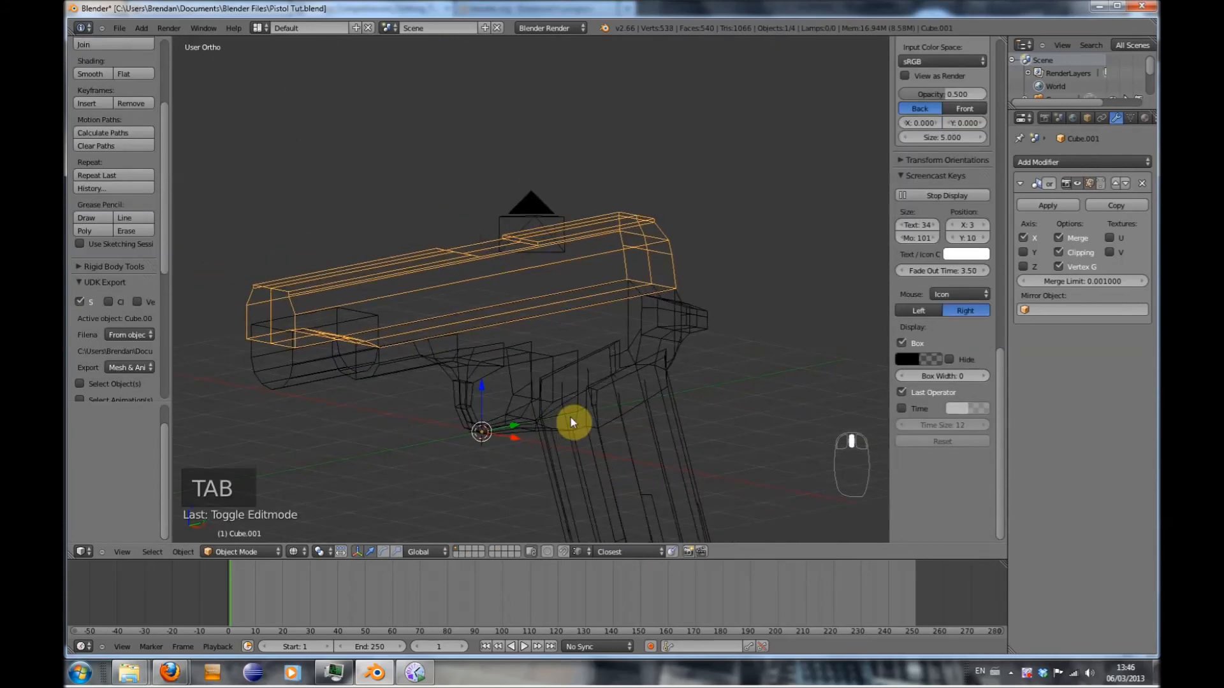
key(z)
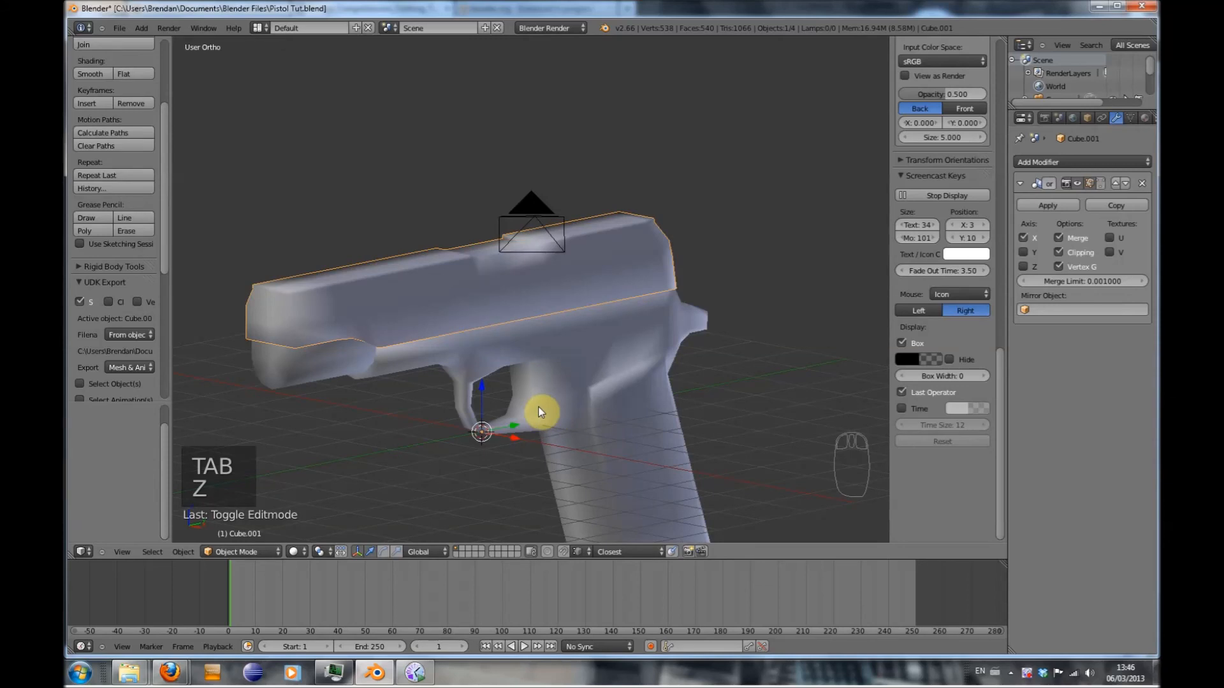
Try a level 2 Subdivision Surface on the slide and undo it
key(ctrl+2)
key(ctrl+z)
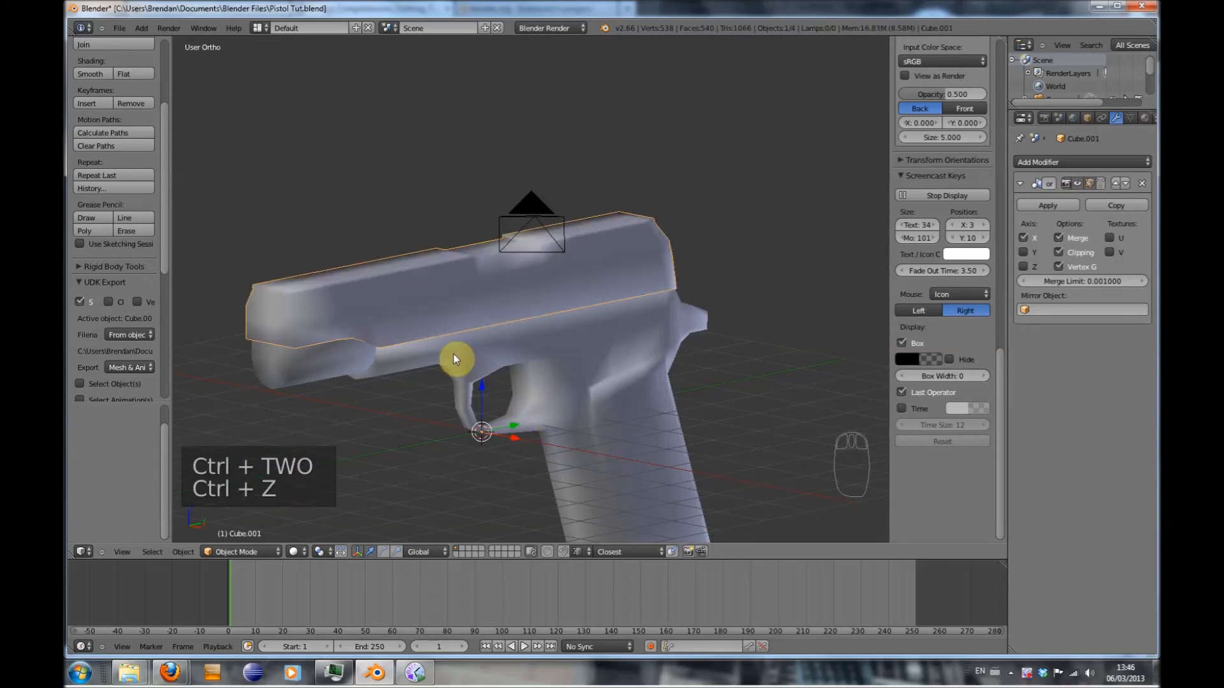
middle_drag(415, 362, 390, 369)
scroll(446, 344, up, 2)
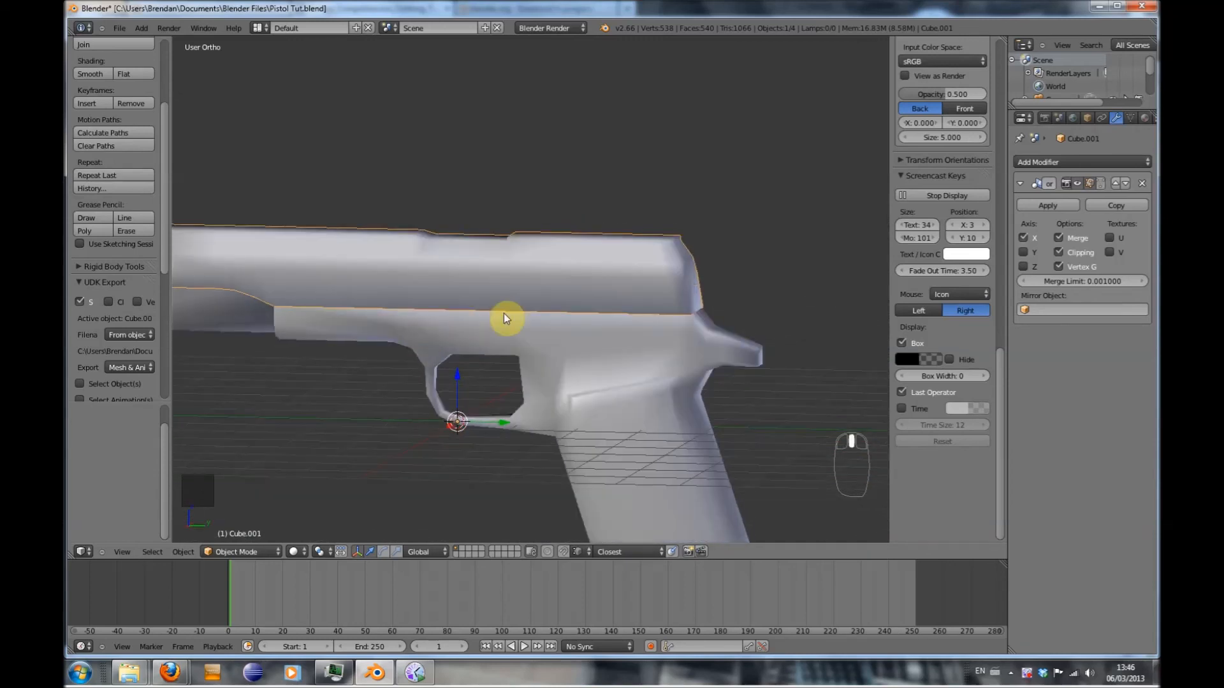
Select the frame in Object Mode and add a Subdivision Surface modifier at level 1
key(Tab)
key(Tab)
right_click(420, 331)
key(Tab)
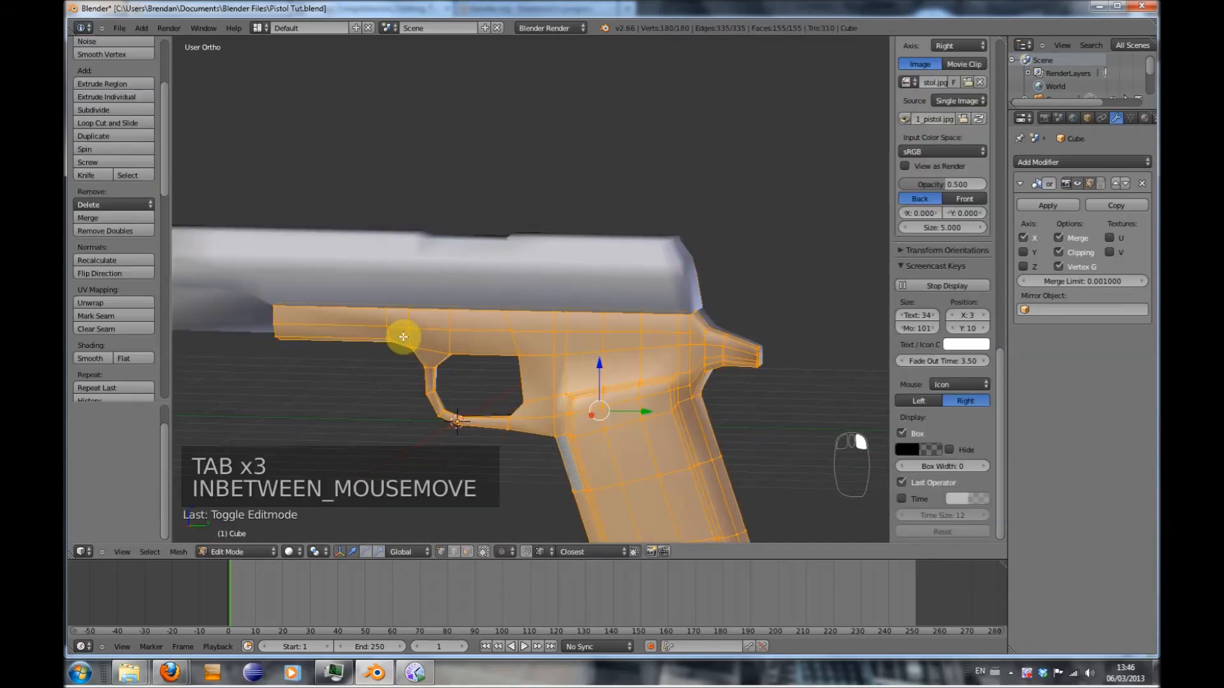
key(Tab)
mouse_move(384, 292)
right_down()
mouse_move(398, 280)
mouse_move(384, 308)
right_up()
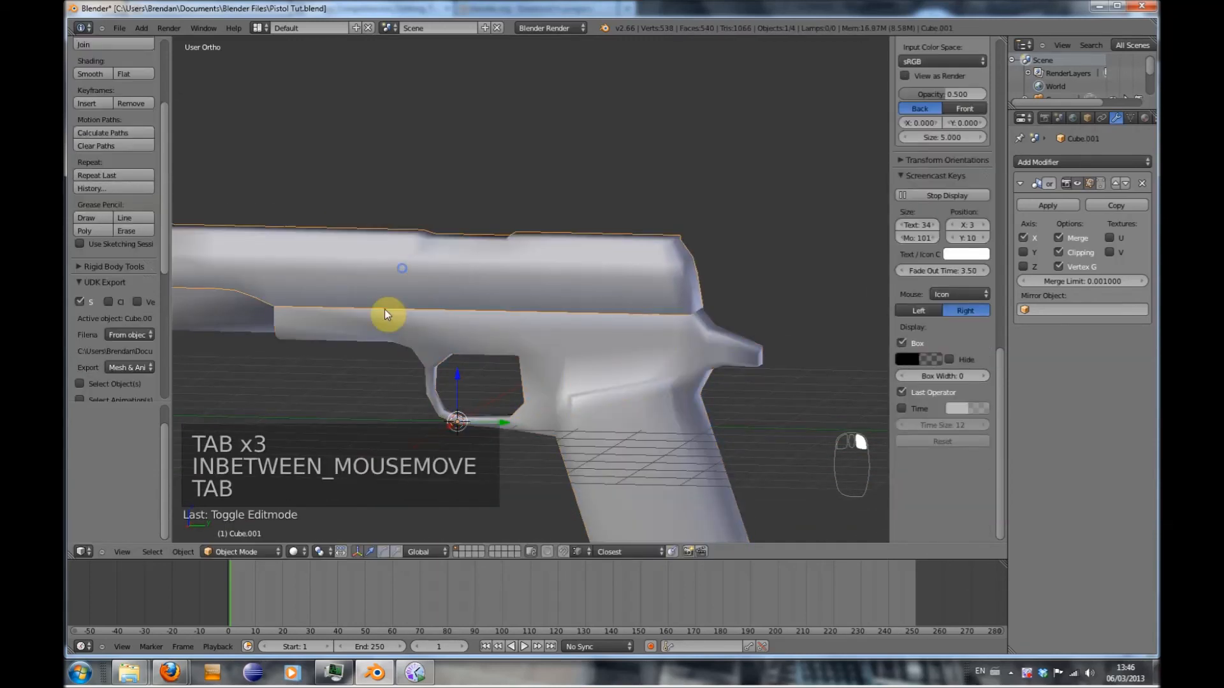
right_click(420, 332)
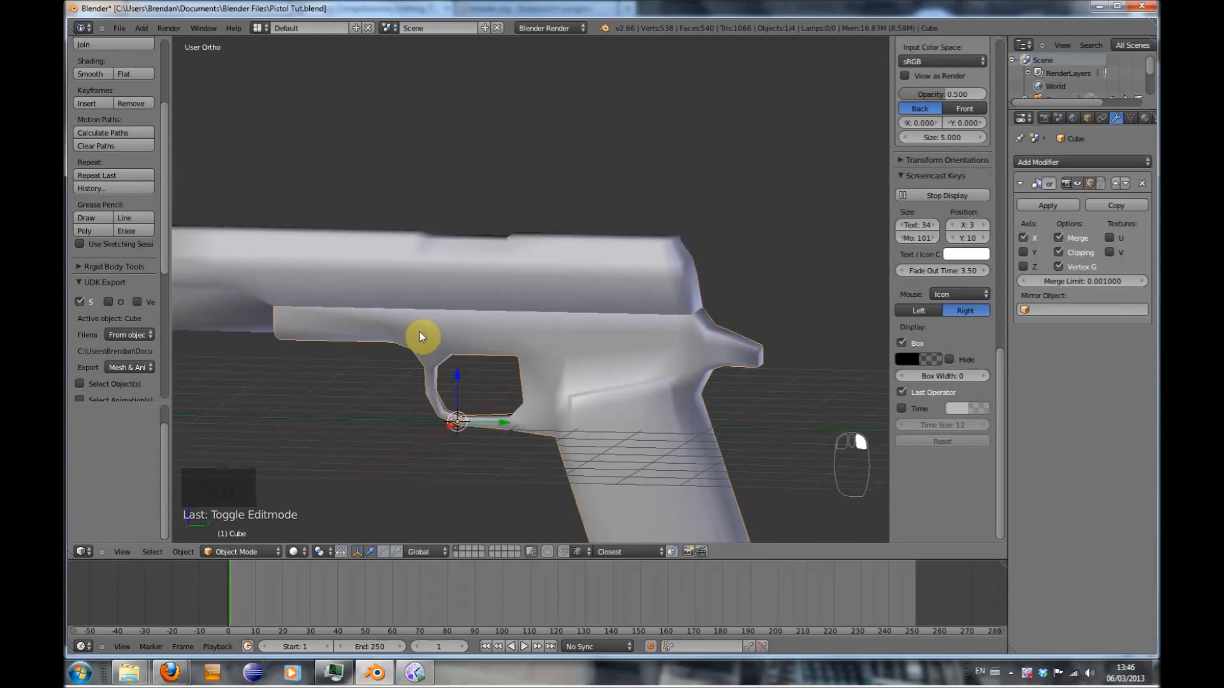
key(ctrl+1)
Select the U-shaped part under the muzzle and add a Subdivision Surface modifier at level 1
middle_drag(377, 359, 307, 336)
right_click(299, 334)
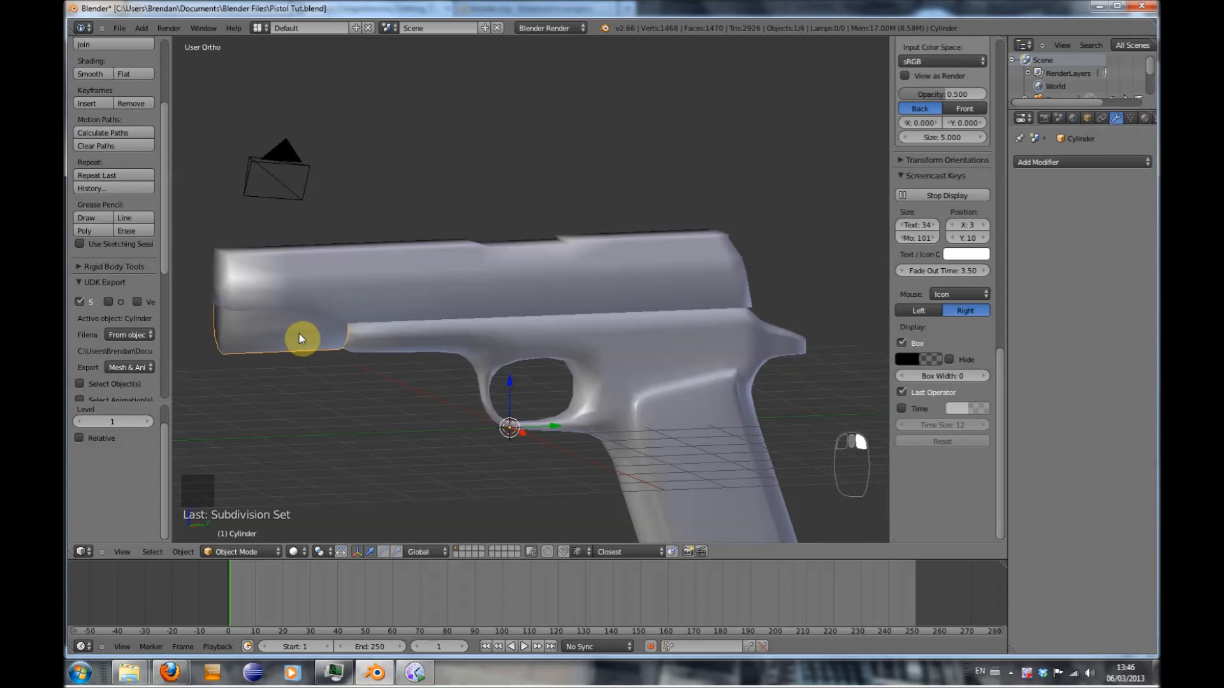
key(ctrl+1)
Add a loop cut close to each of the front and rear ends of the U-shaped part, each slid about 97–99% outward
key(Tab)
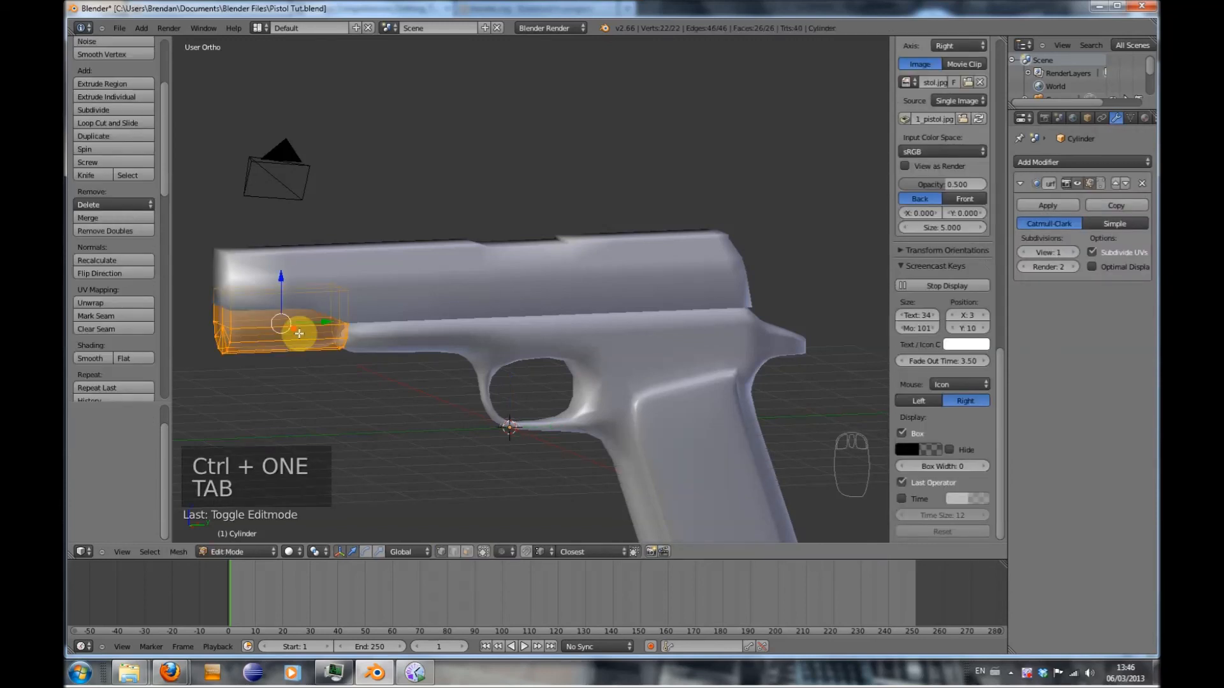
key(KP_3)
scroll(287, 346, up, 1)
shift+middle_drag(287, 347, 510, 357)
key(ctrl+r)
click(330, 342)
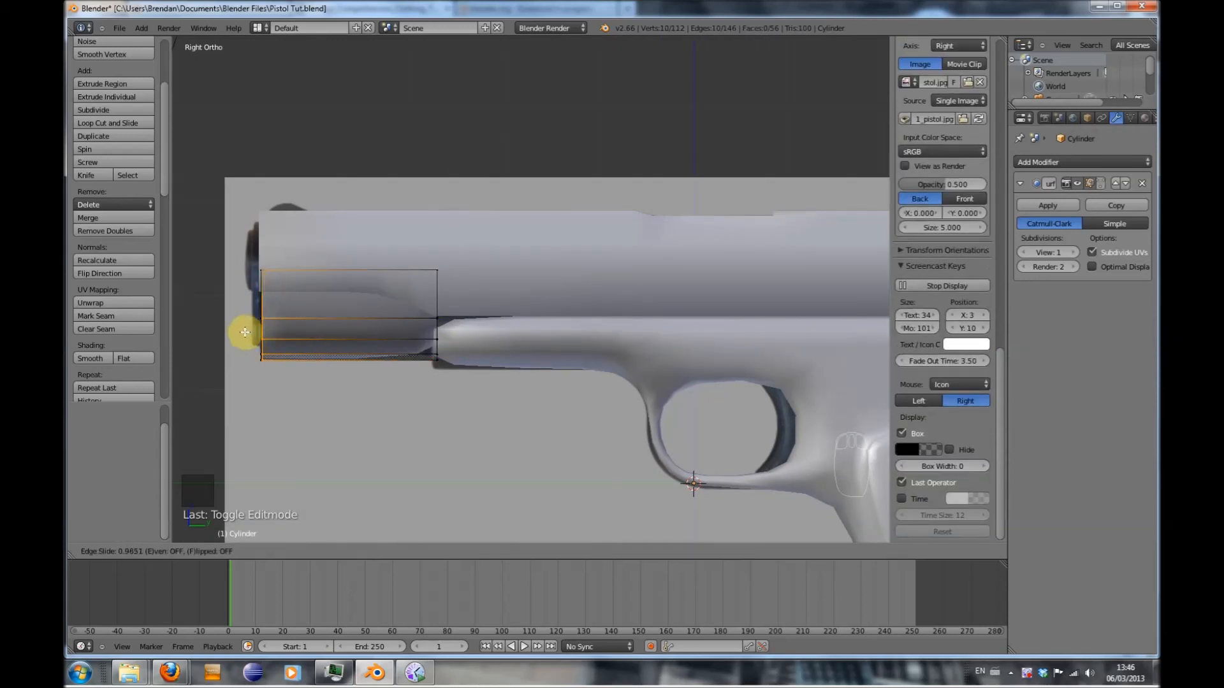
click(246, 333)
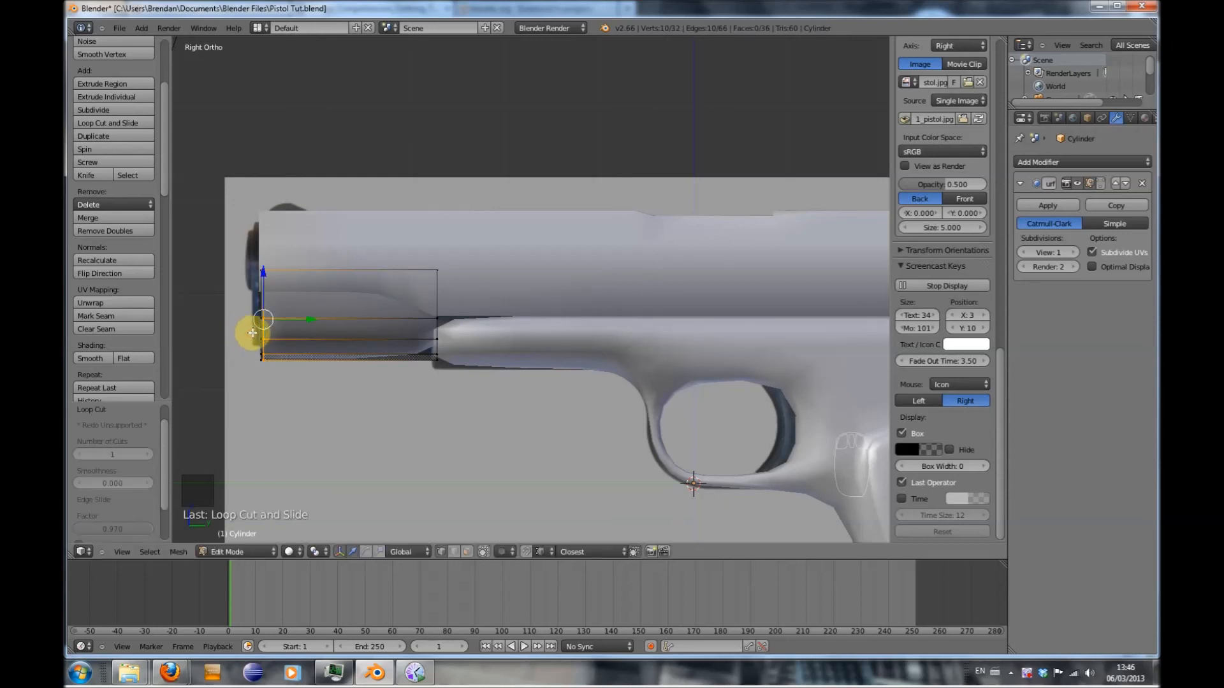
key(ctrl+r)
click(325, 336)
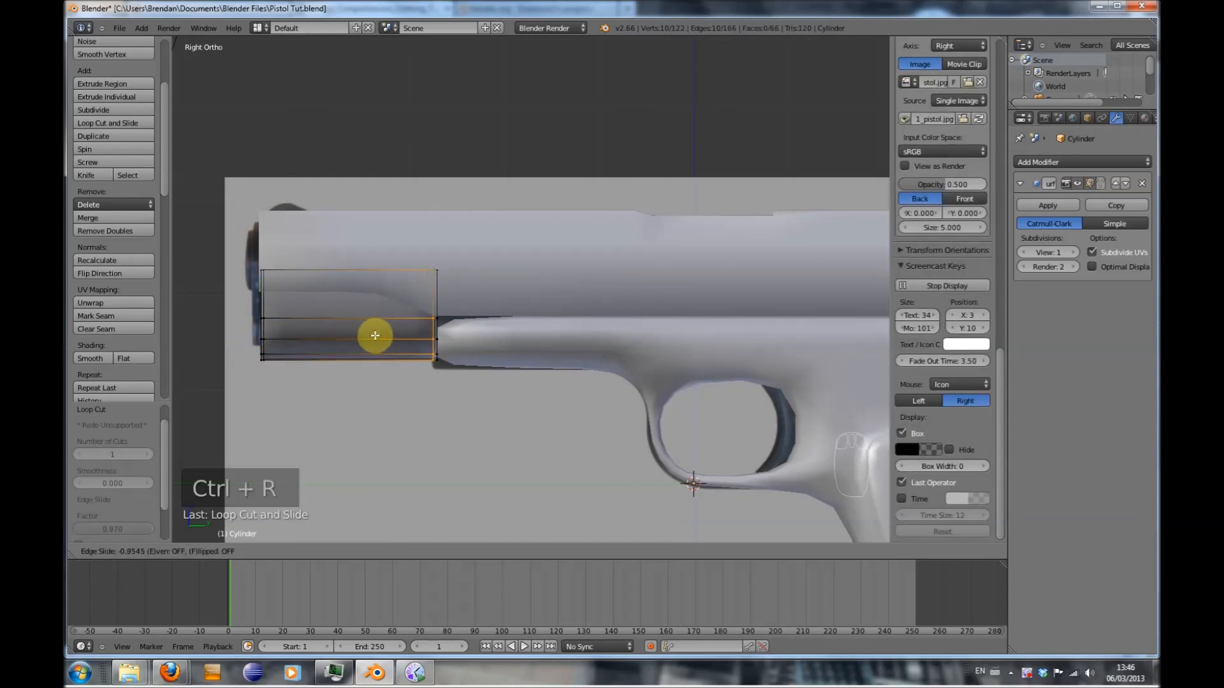
click(378, 335)
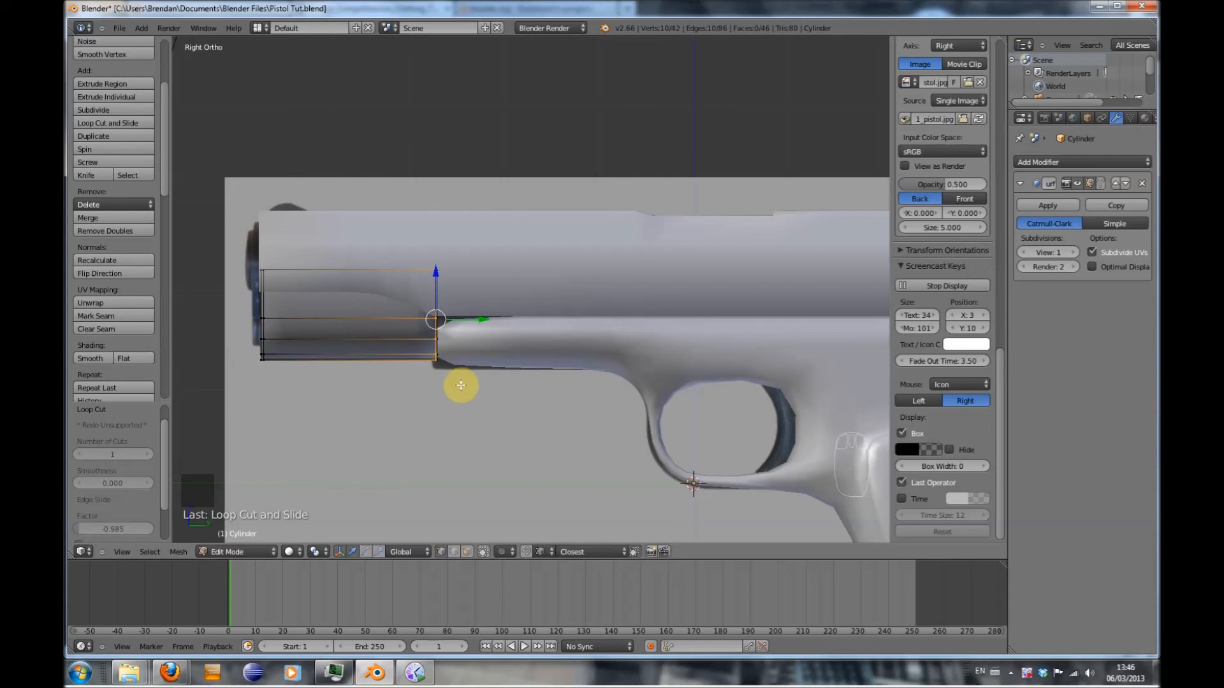
Add a lengthwise loop cut near the U-shaped part's upper edge, slid about 89% toward it
key(ctrl+r)
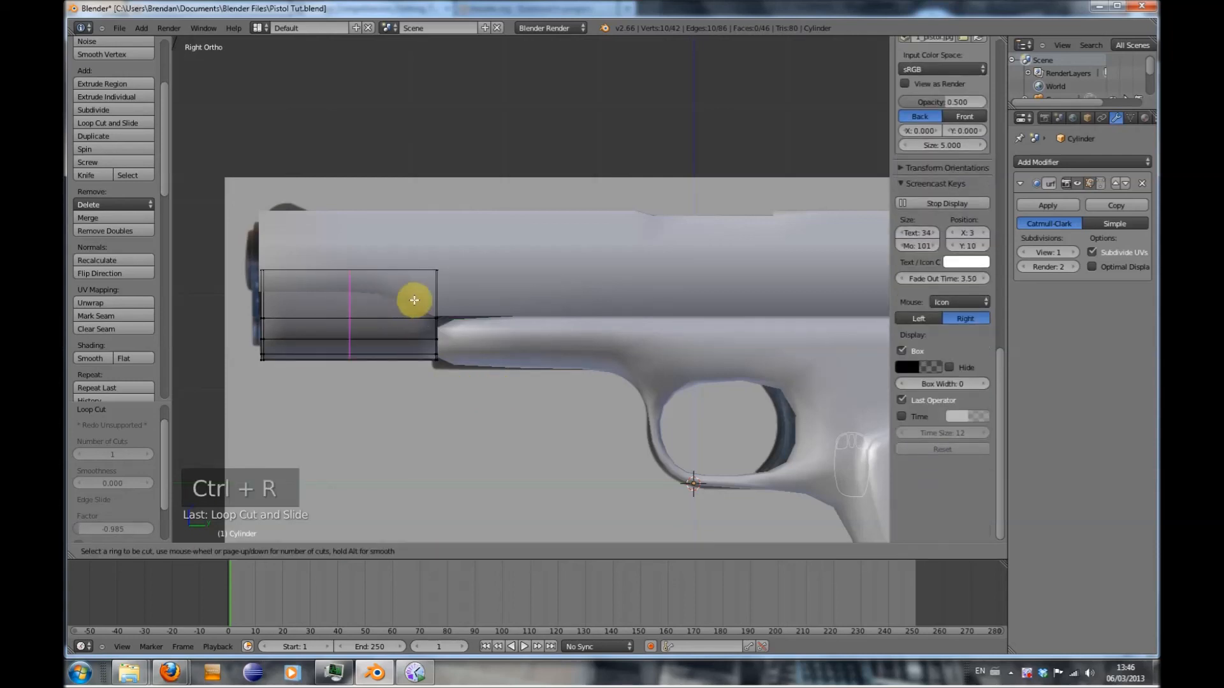
click(432, 295)
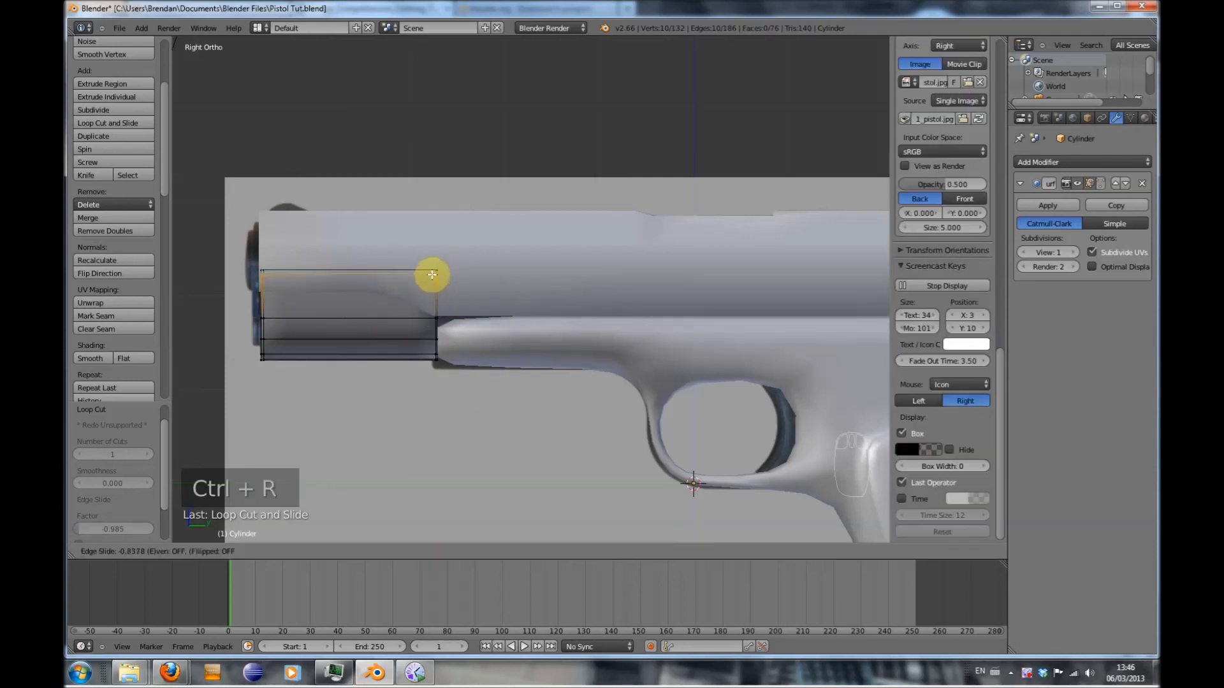
click(431, 278)
shift+middle_drag(467, 358, 422, 342)
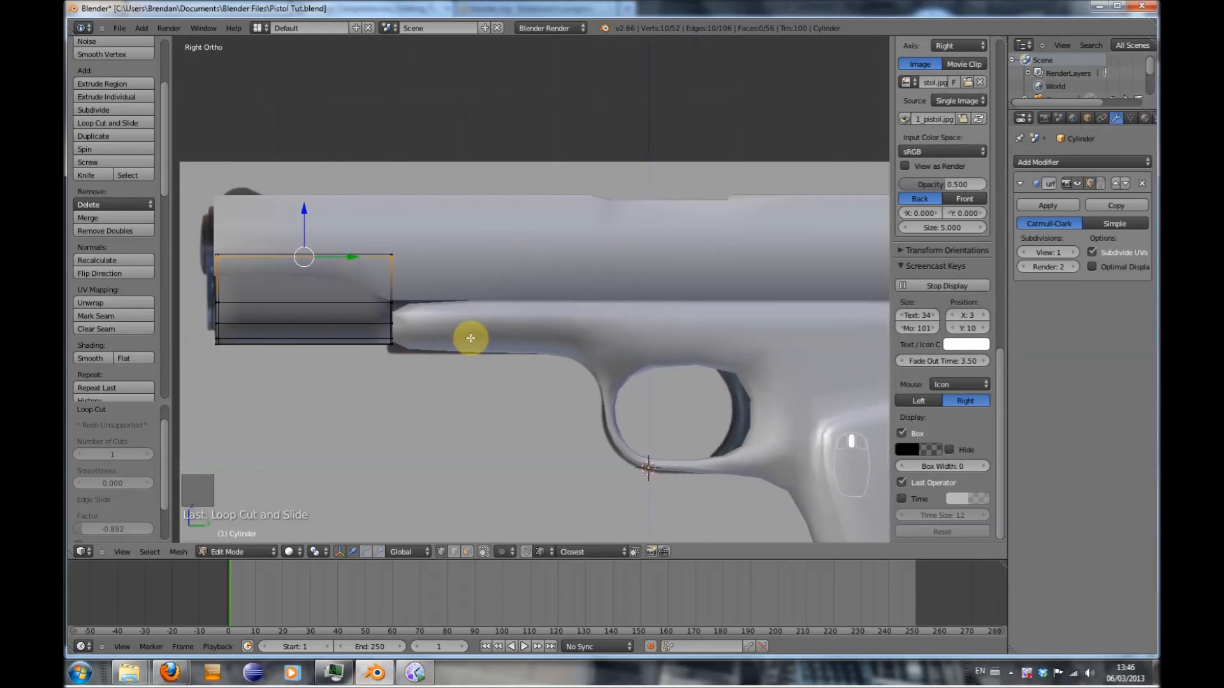
Switch to editing the frame's mesh and add a loop cut at its front end, slid about 98% toward that end
key(Tab)
right_click(472, 334)
key(Tab)
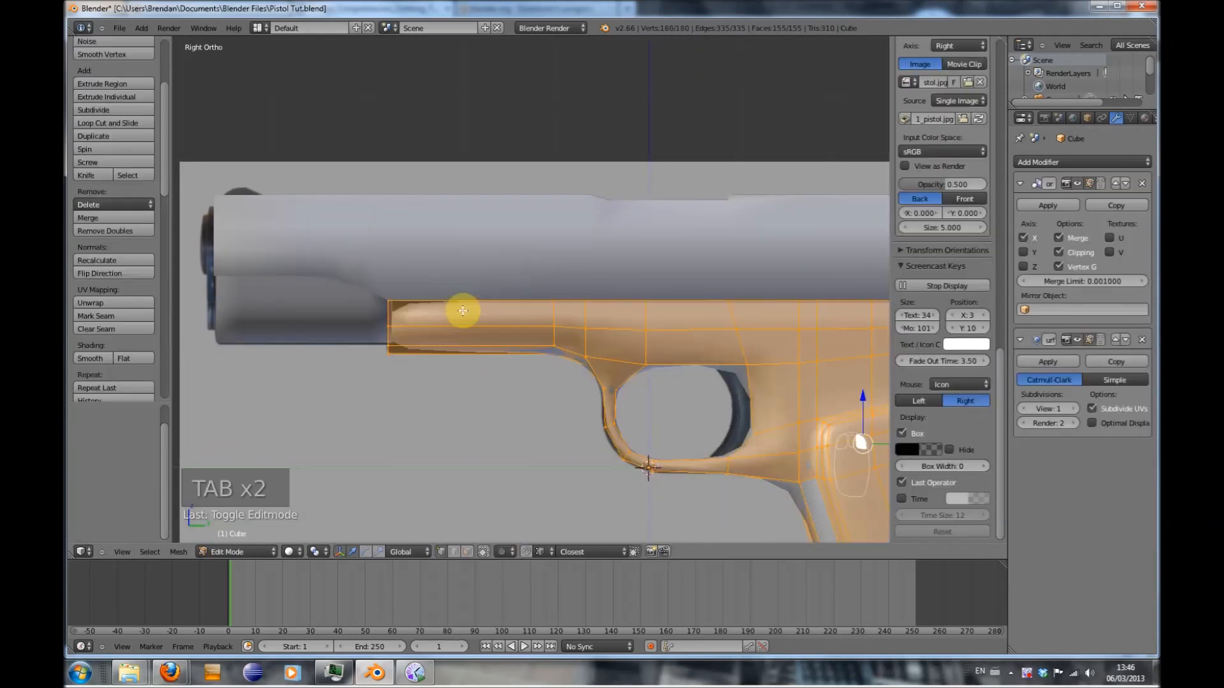
key(ctrl+r)
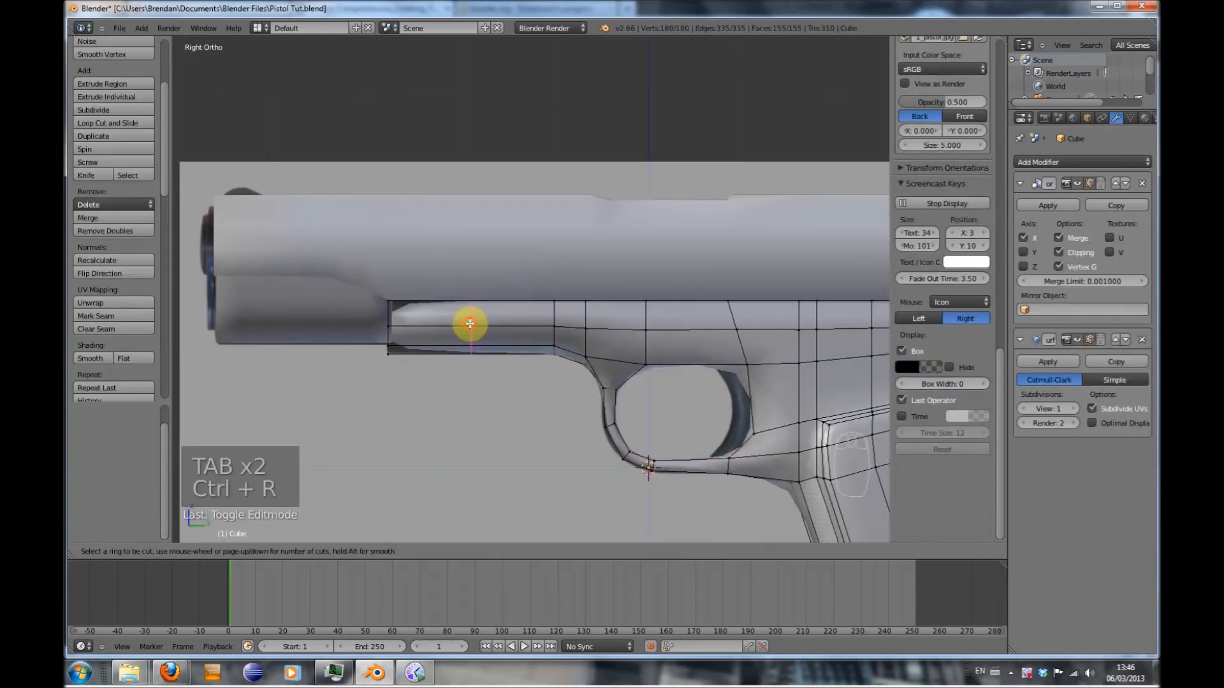
click(470, 323)
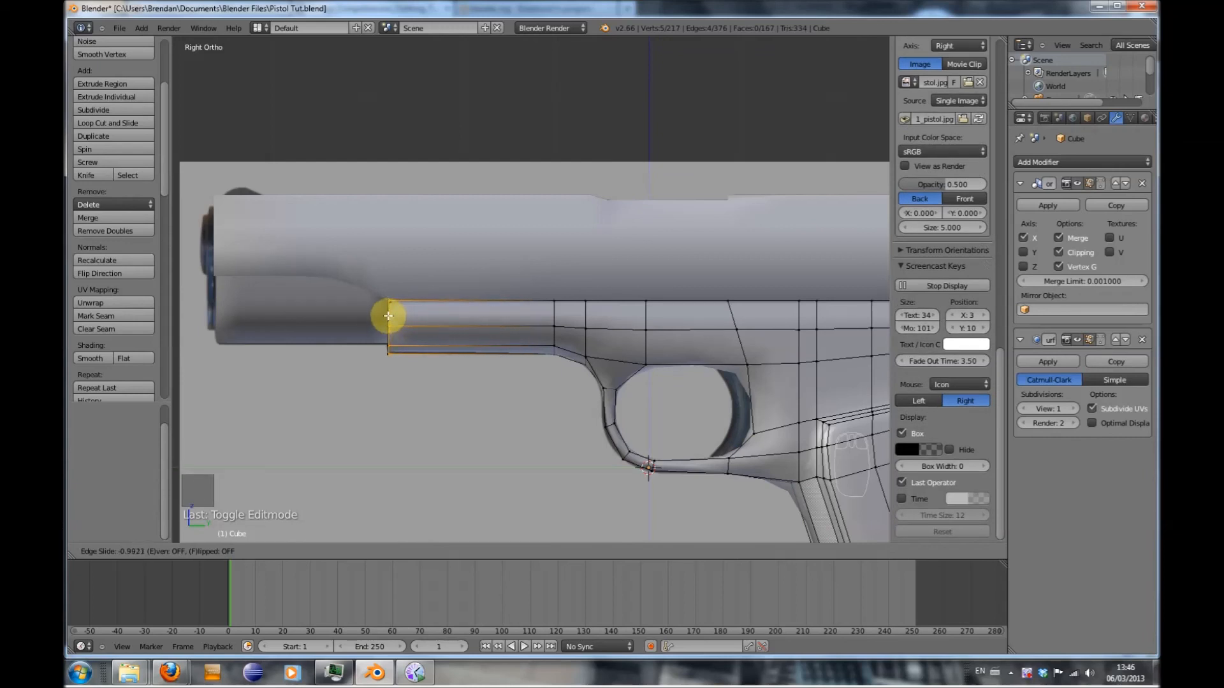
click(389, 316)
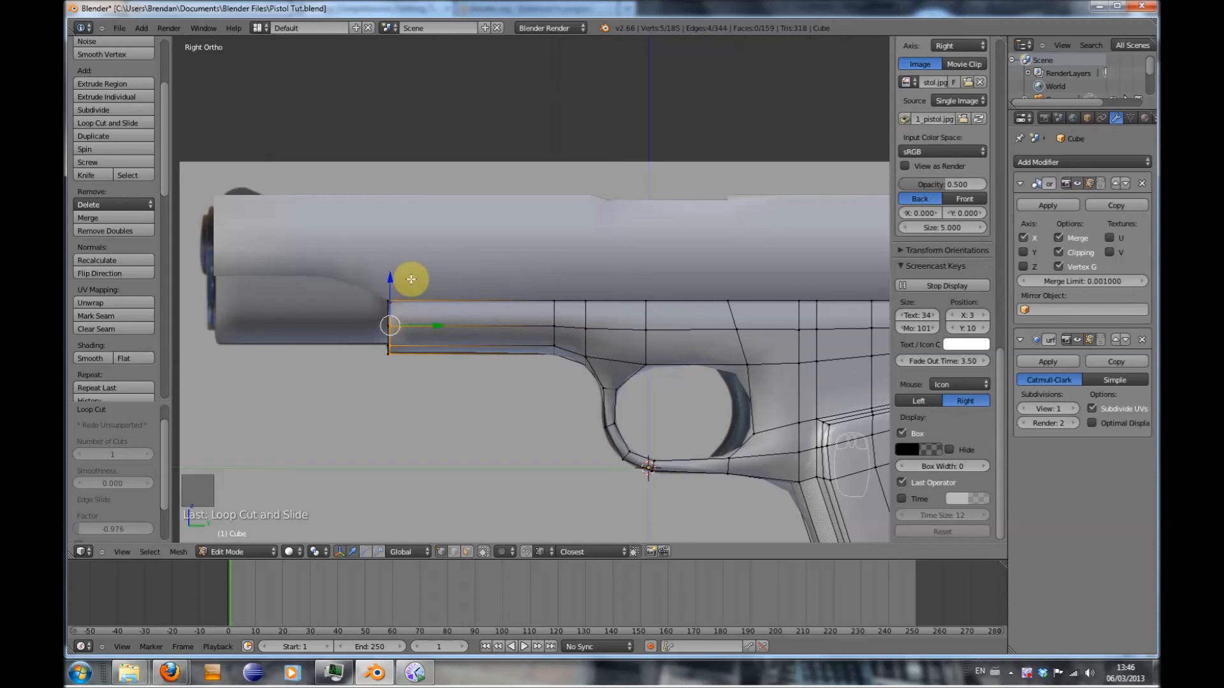
Add a lengthwise loop cut just below the frame's top edge, slid about 90% toward it
key(ctrl+r)
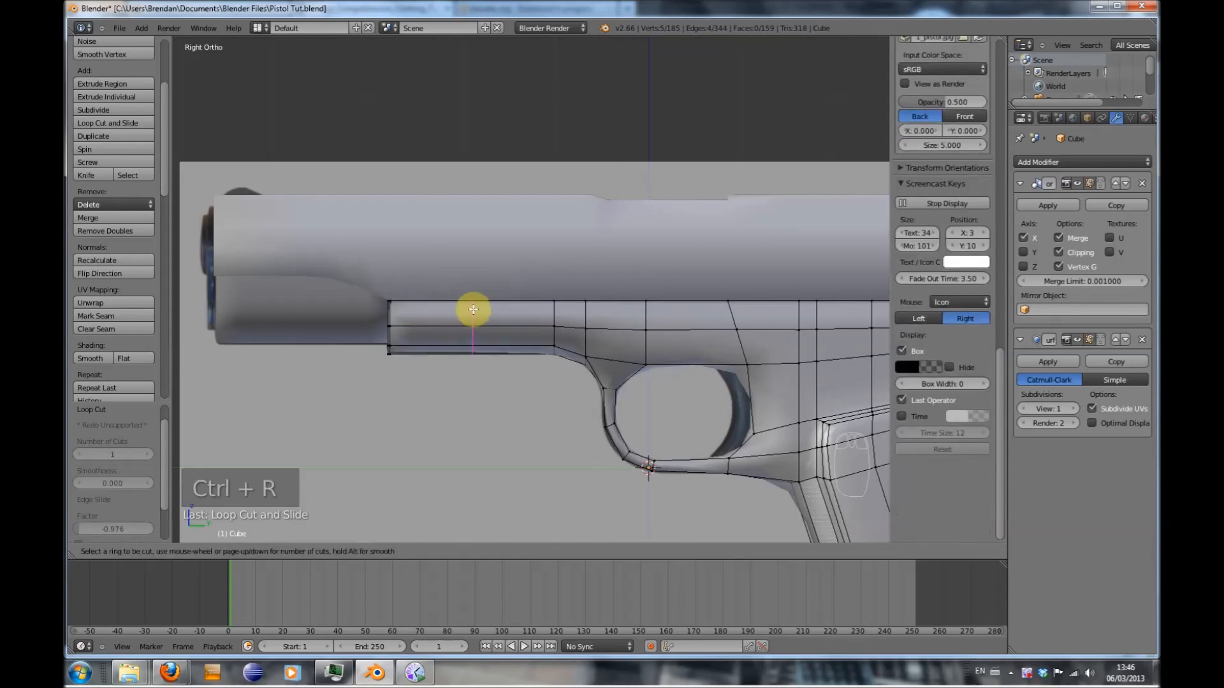
click(552, 308)
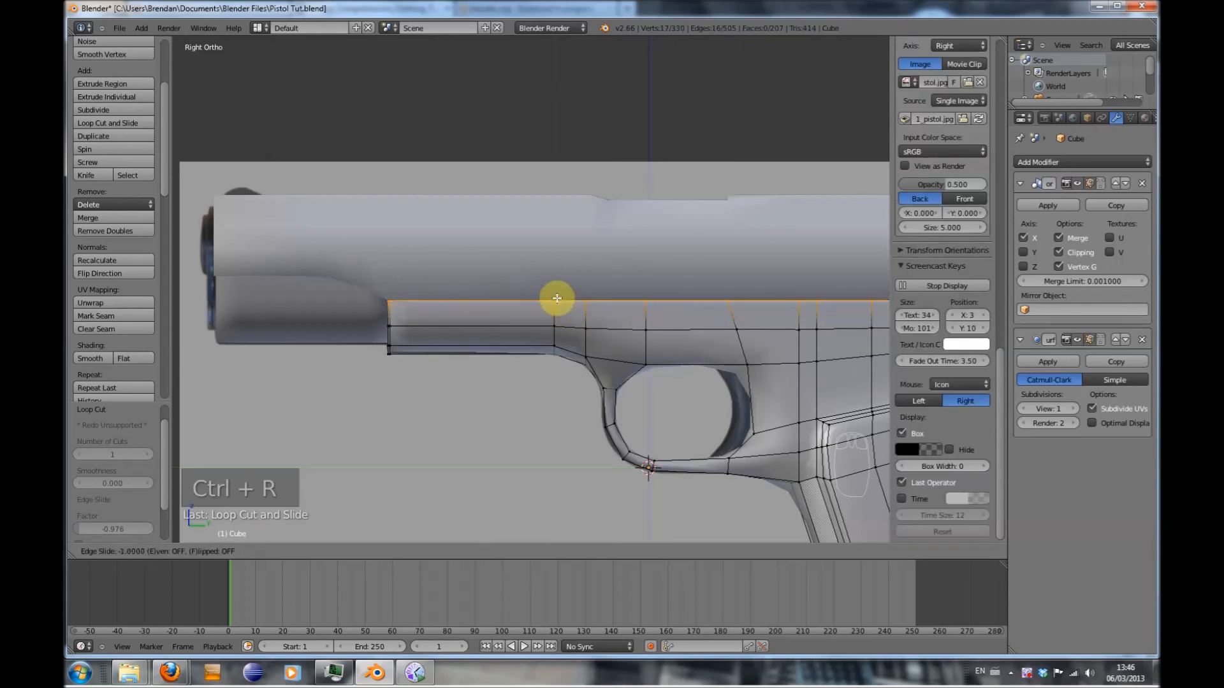
click(561, 305)
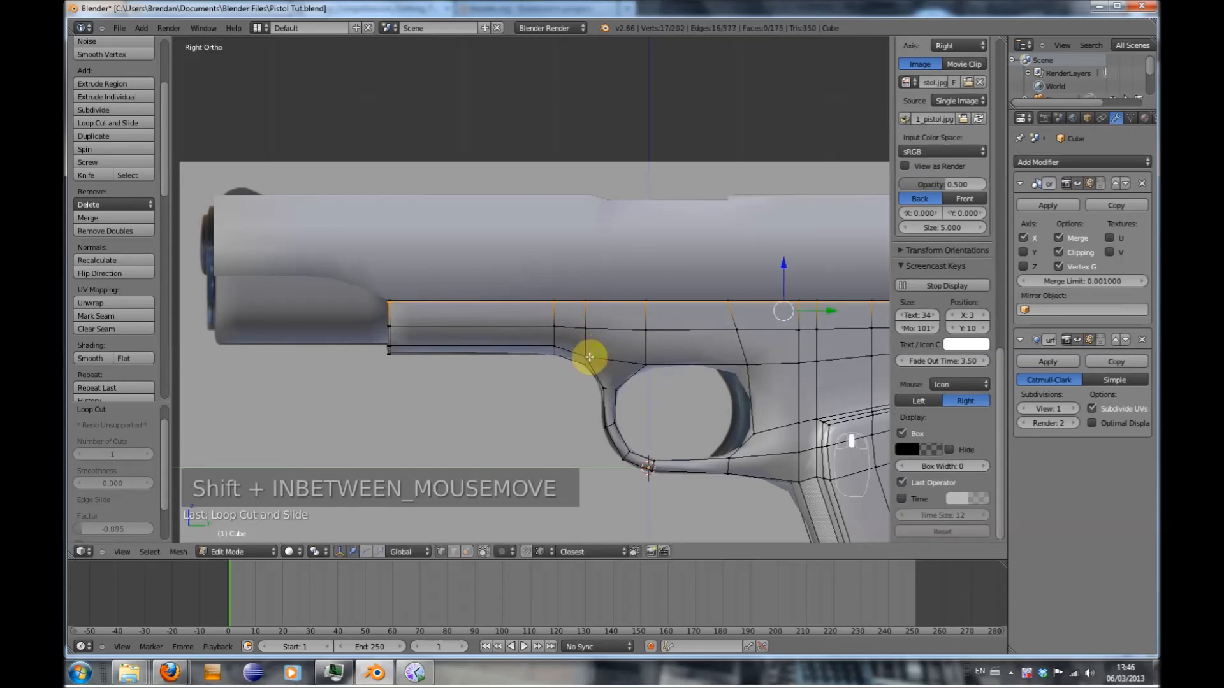
Add a loop cut across the bottom of the grip in the right view, slid about 82% toward the lower edge
shift+middle_drag(587, 355, 504, 392)
scroll(503, 392, up, 4)
scroll(505, 391, down, 5)
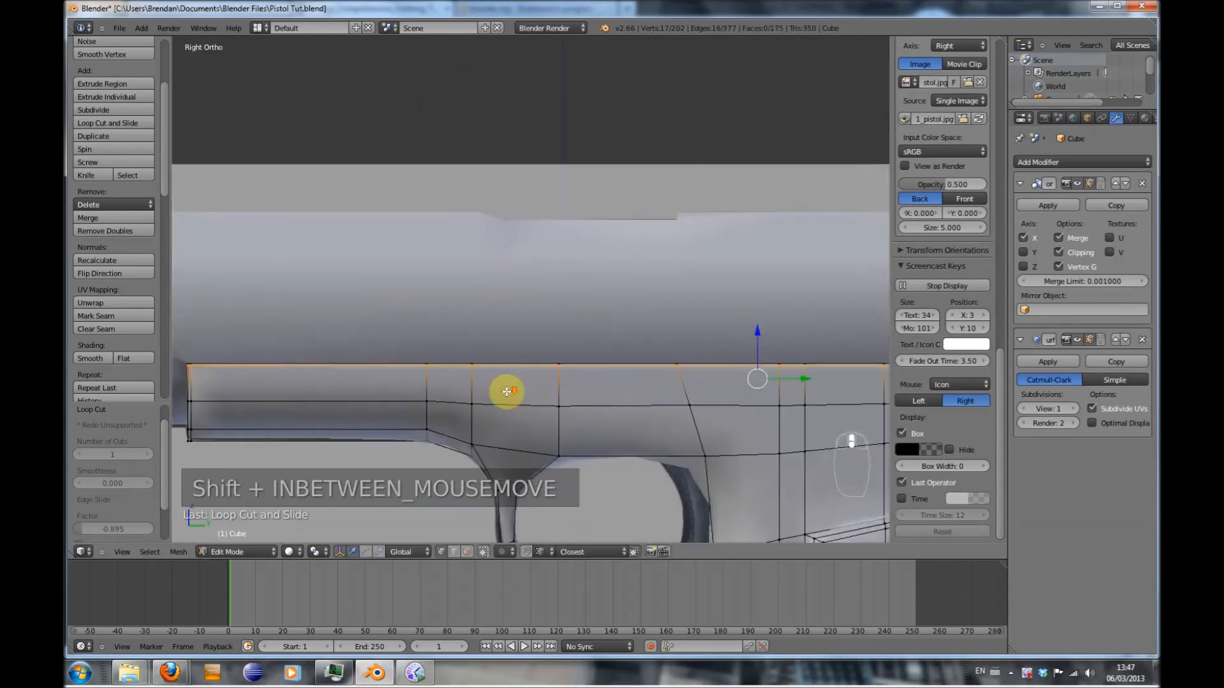
middle_drag(607, 409, 634, 409)
key(KP_1)
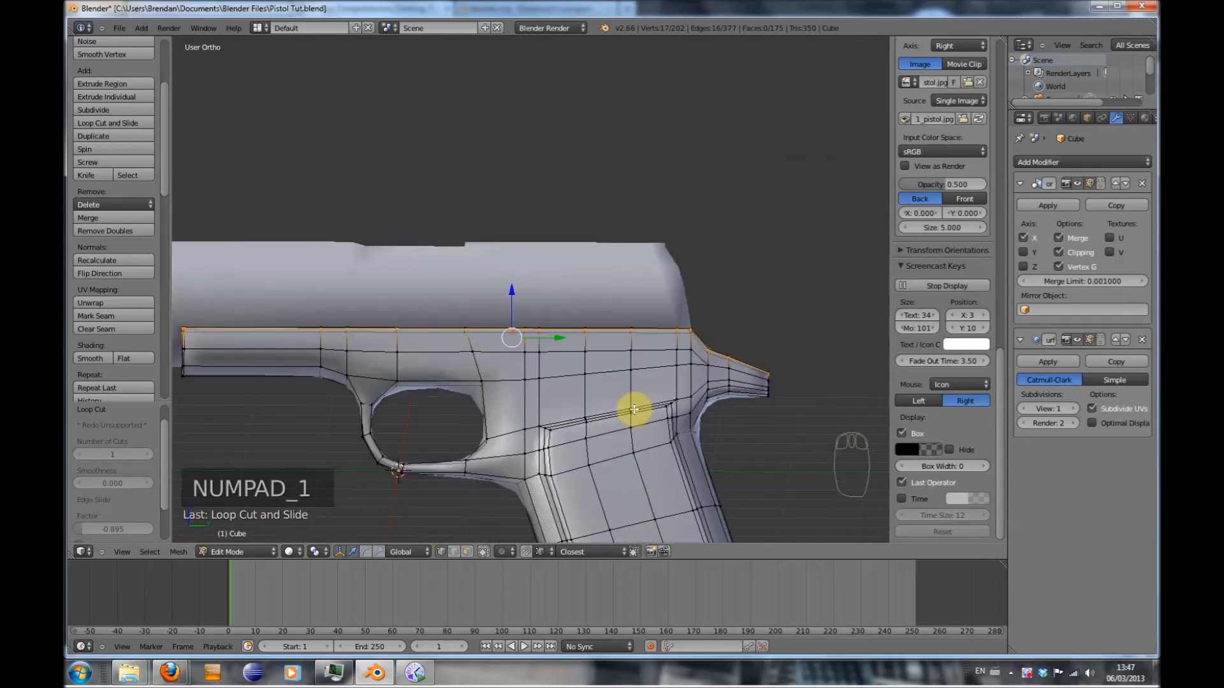
key(KP_3)
shift+middle_drag(605, 503, 535, 438)
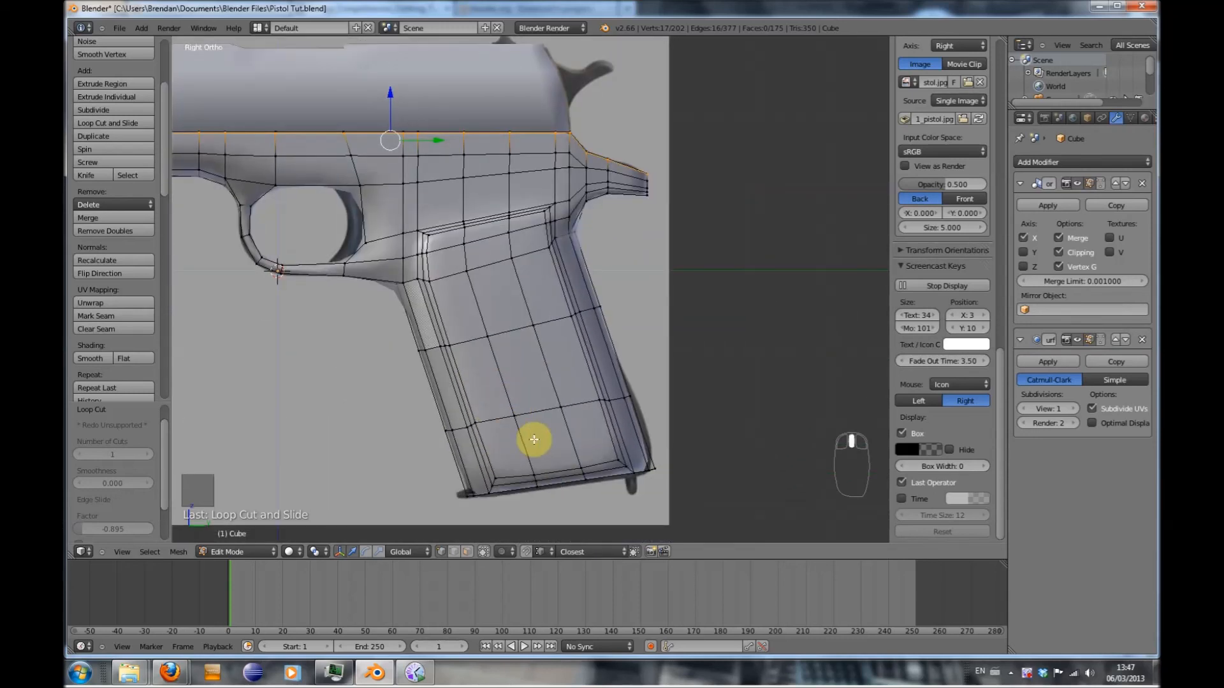
key(ctrl+r)
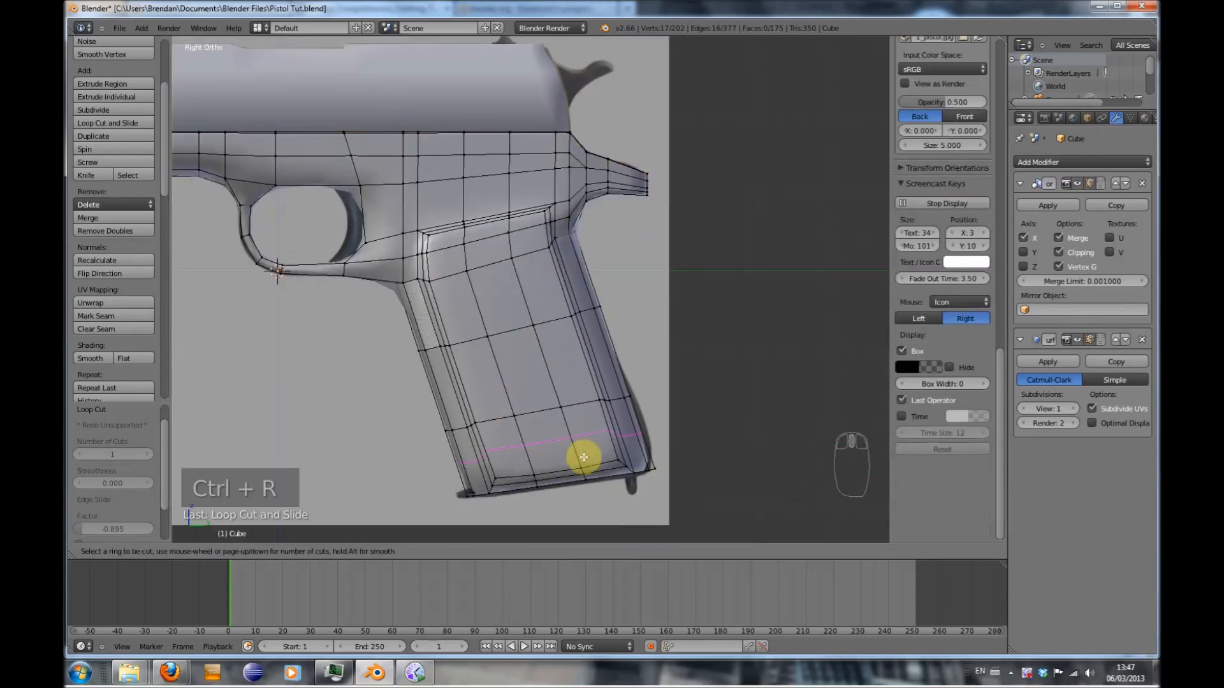
click(644, 450)
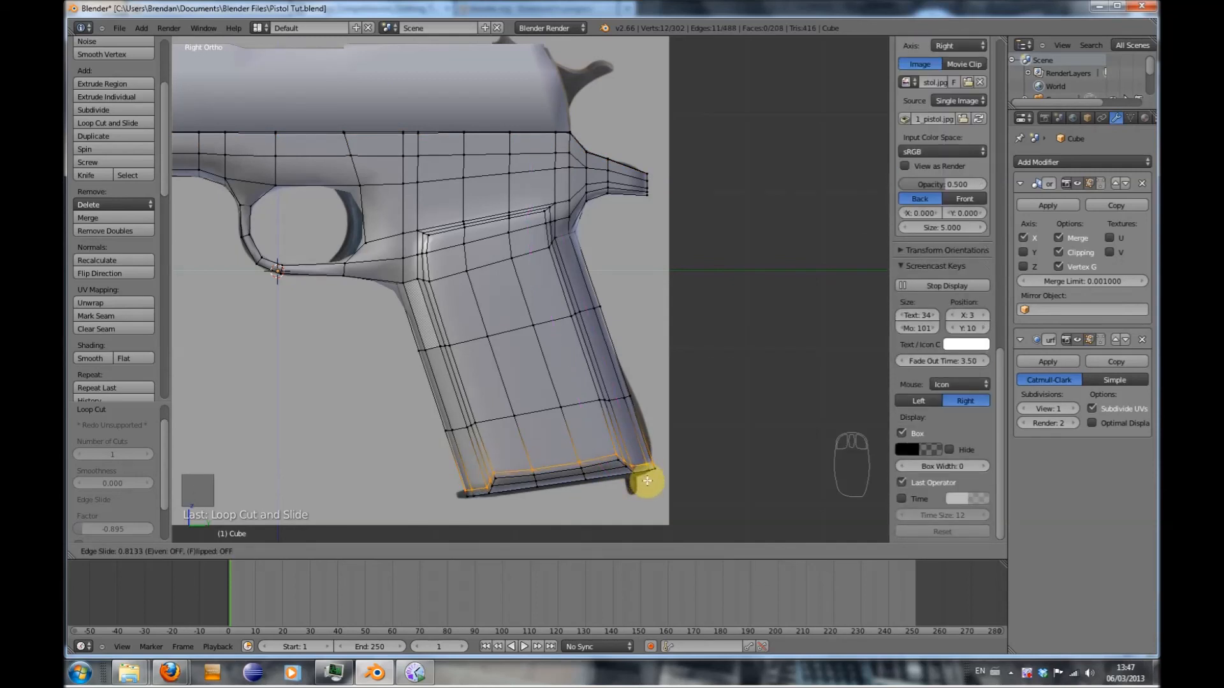
click(647, 481)
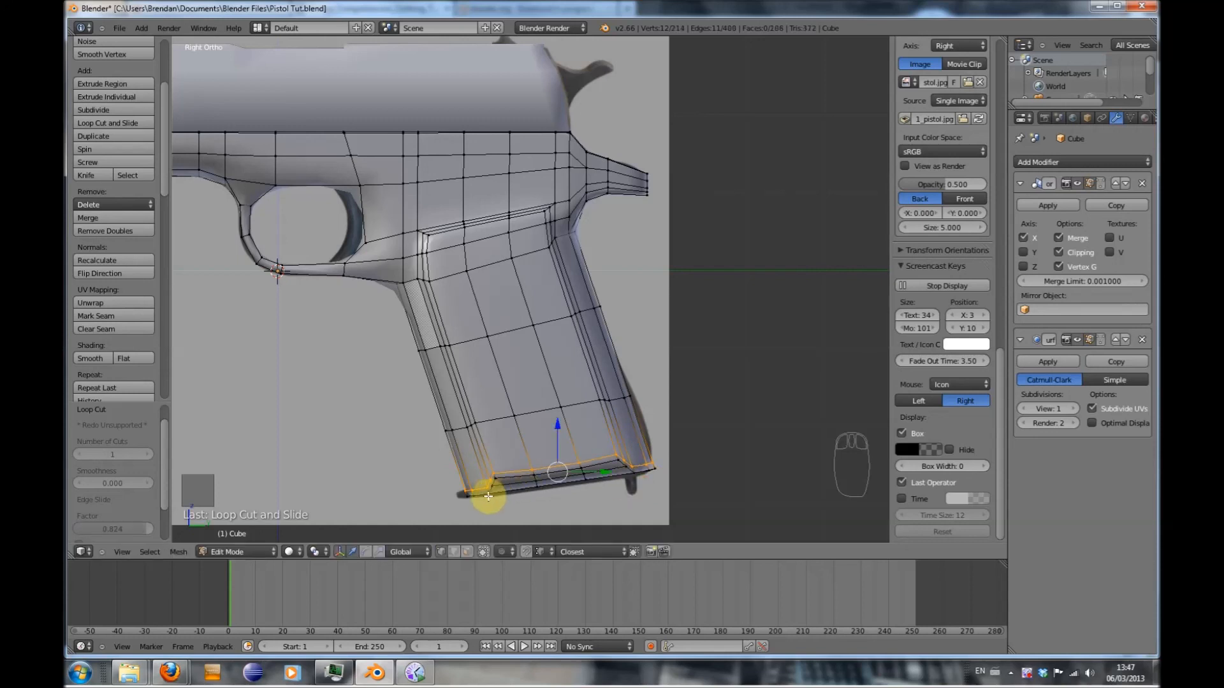
Try a loop cut along the frame's outer outline from the grip's lower front corner, and undo it
key(ctrl+r)
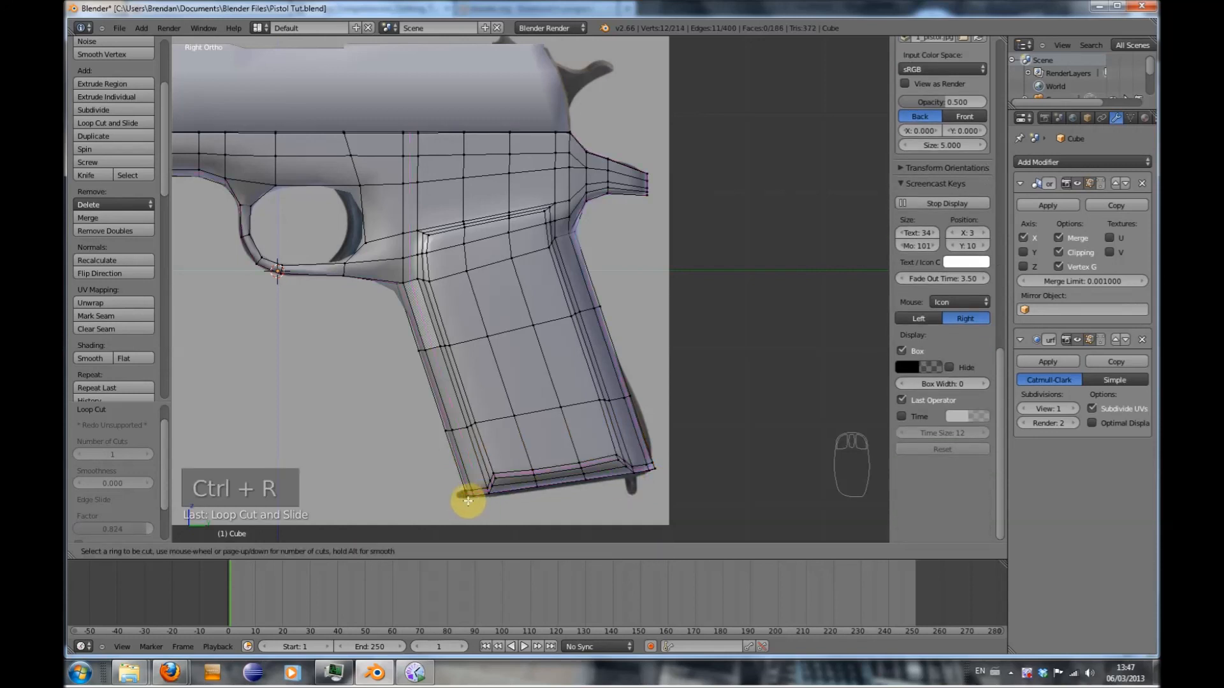
click(470, 501)
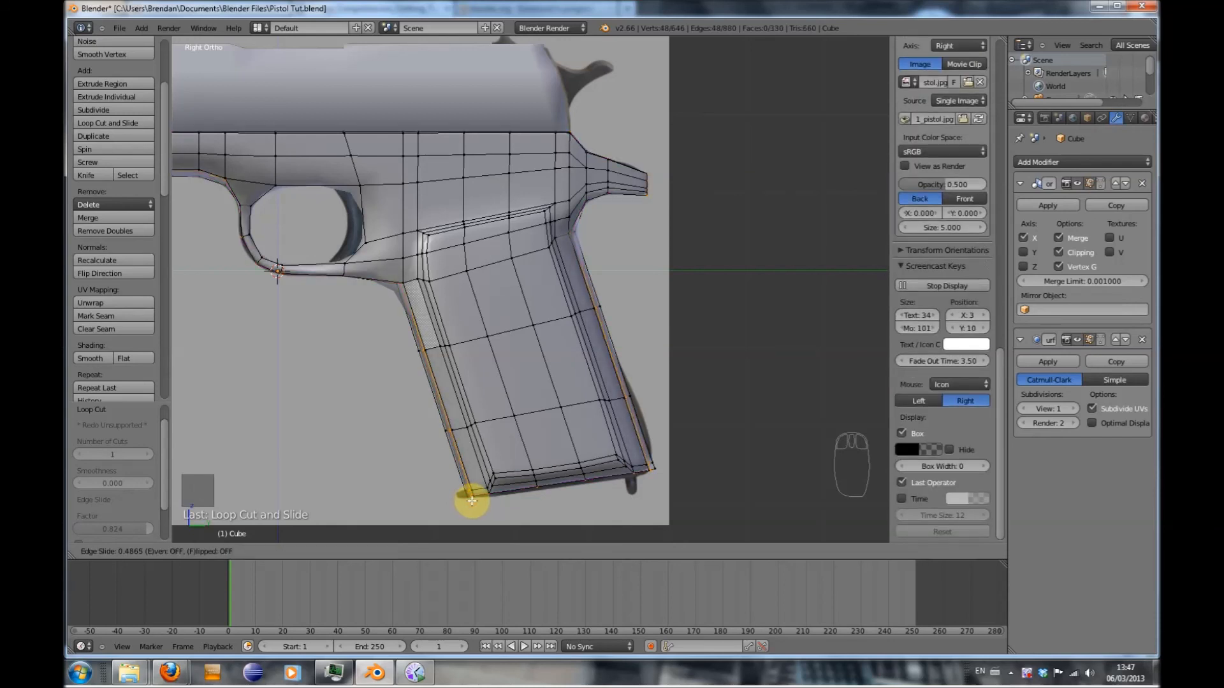
click(470, 501)
middle_drag(469, 501, 579, 497)
key(ctrl+z)
Add a loop cut along the frame's outer outline, slid about 96% toward the side edge of the grip's front strip
key(ctrl+r)
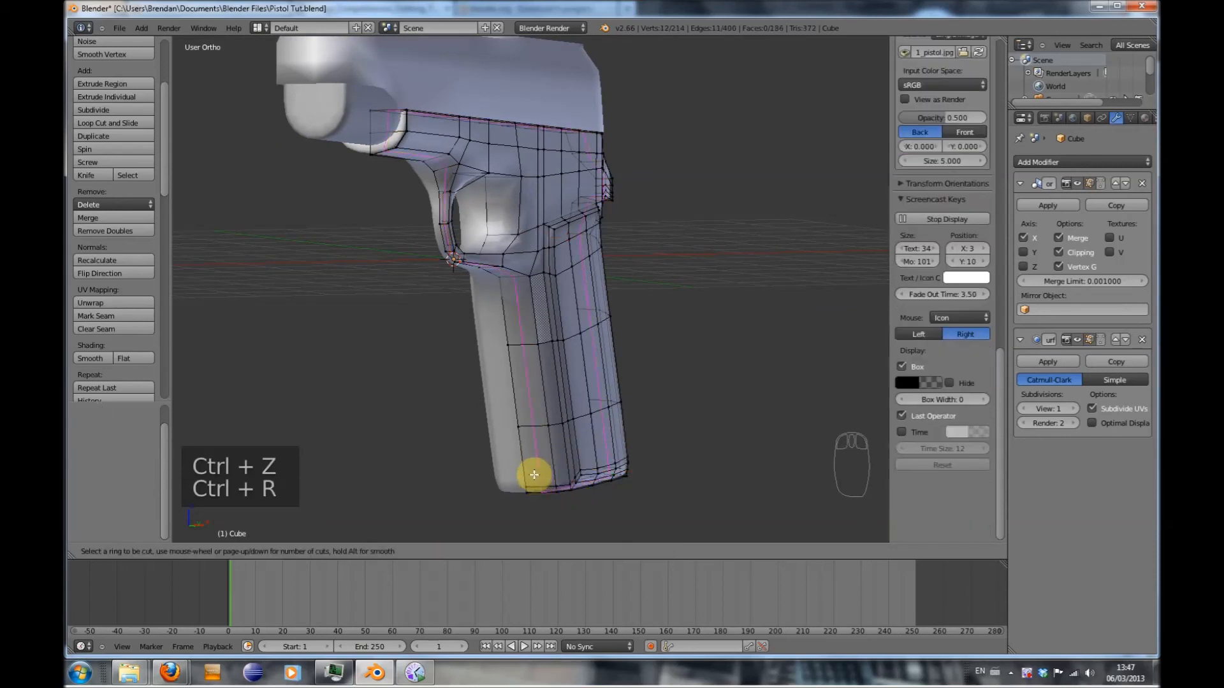
click(537, 484)
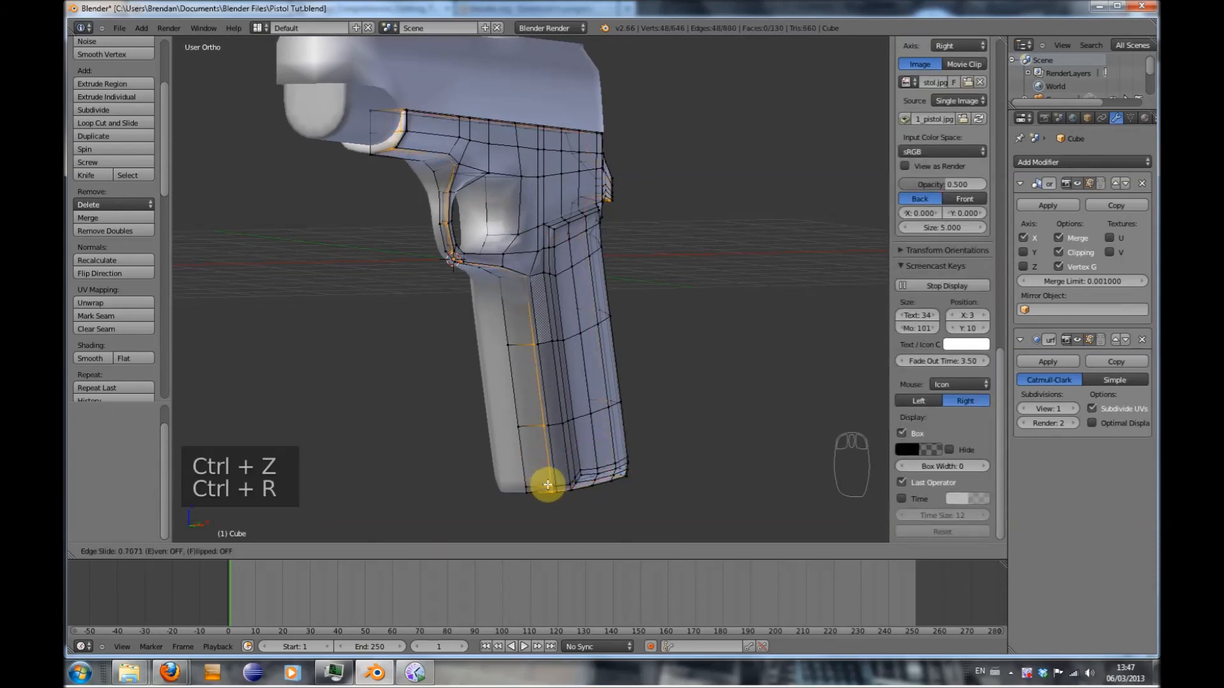
click(550, 484)
Add a loop cut around the inside of the trigger guard opening and slide it toward one edge
key(ctrl+r)
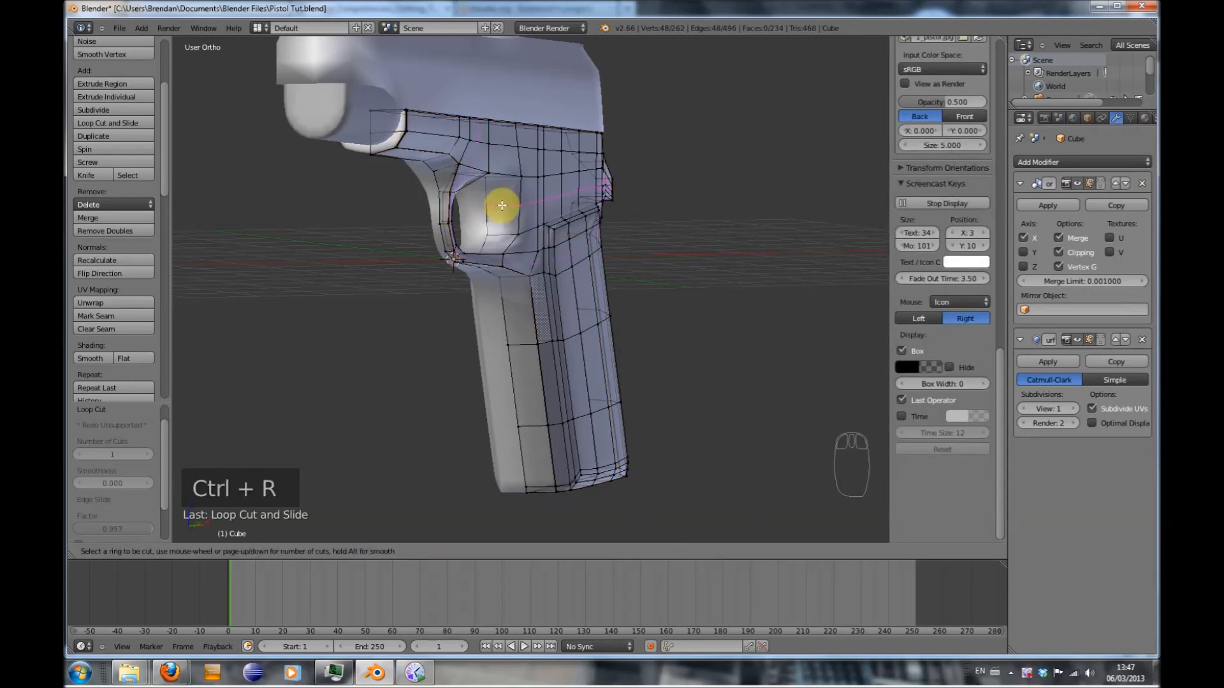
click(509, 235)
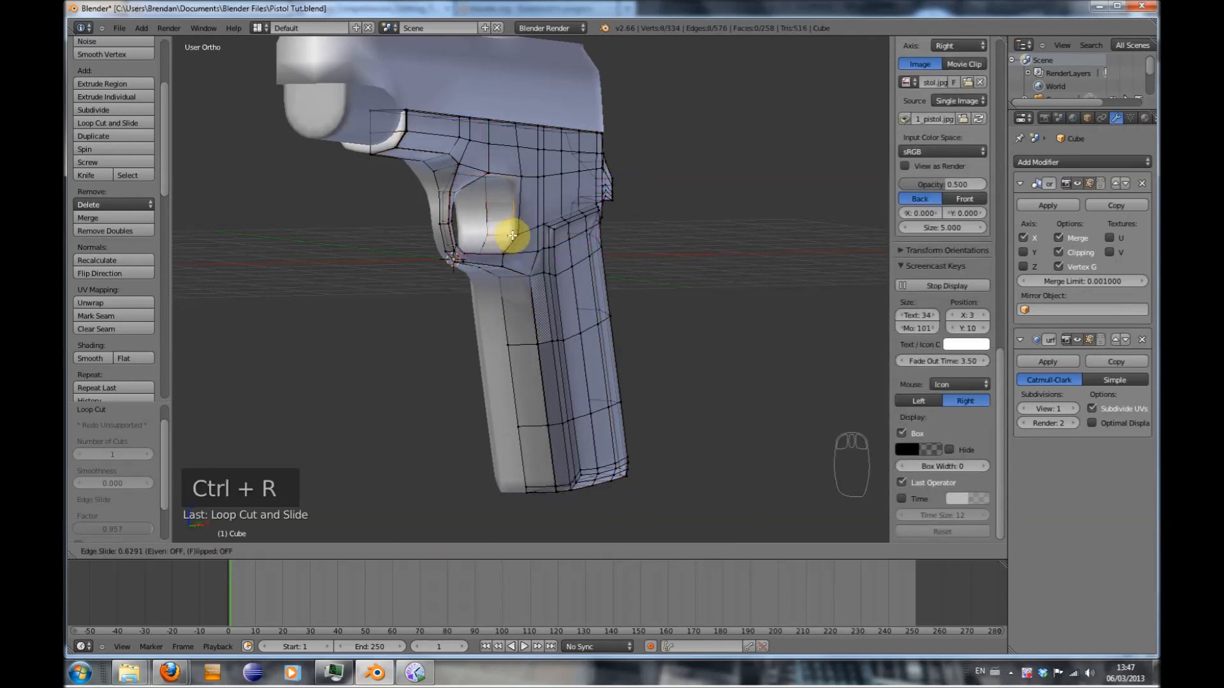
click(516, 236)
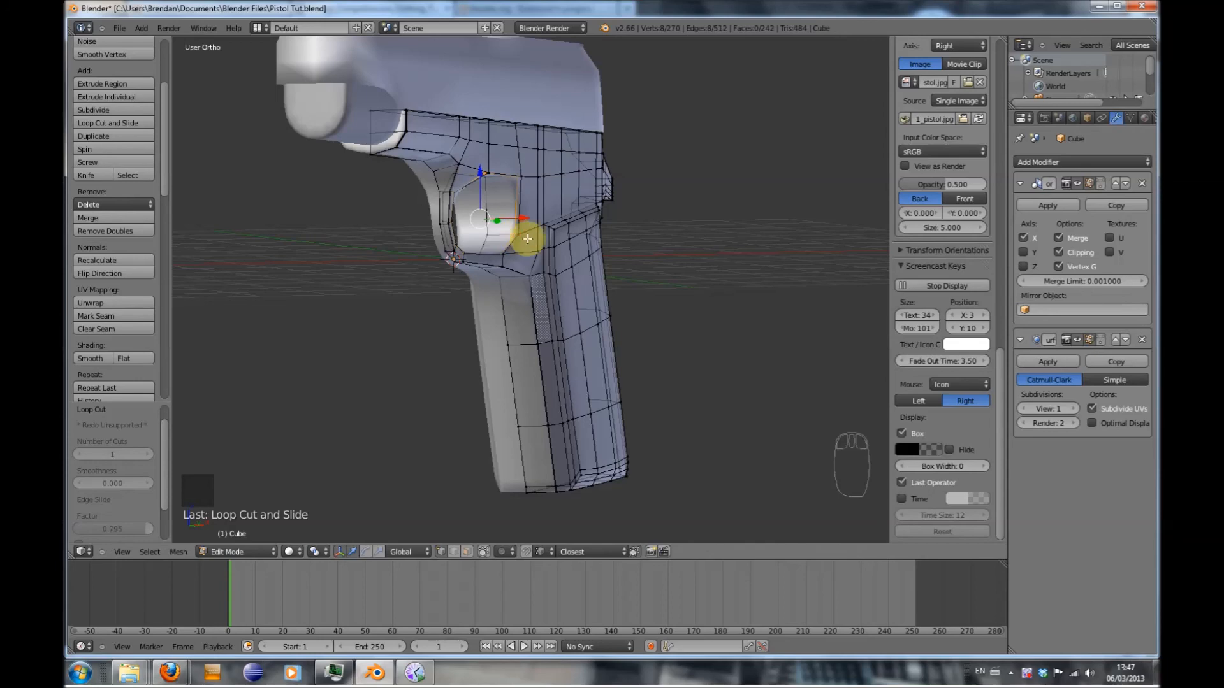
Leave mesh editing and examine the smoothed frame, trigger guard and grip from several angles and in the right view
key(Tab)
scroll(508, 309, up, 4)
middle_drag(492, 312, 437, 322)
key(Tab)
middle_drag(519, 281, 495, 295)
key(Tab)
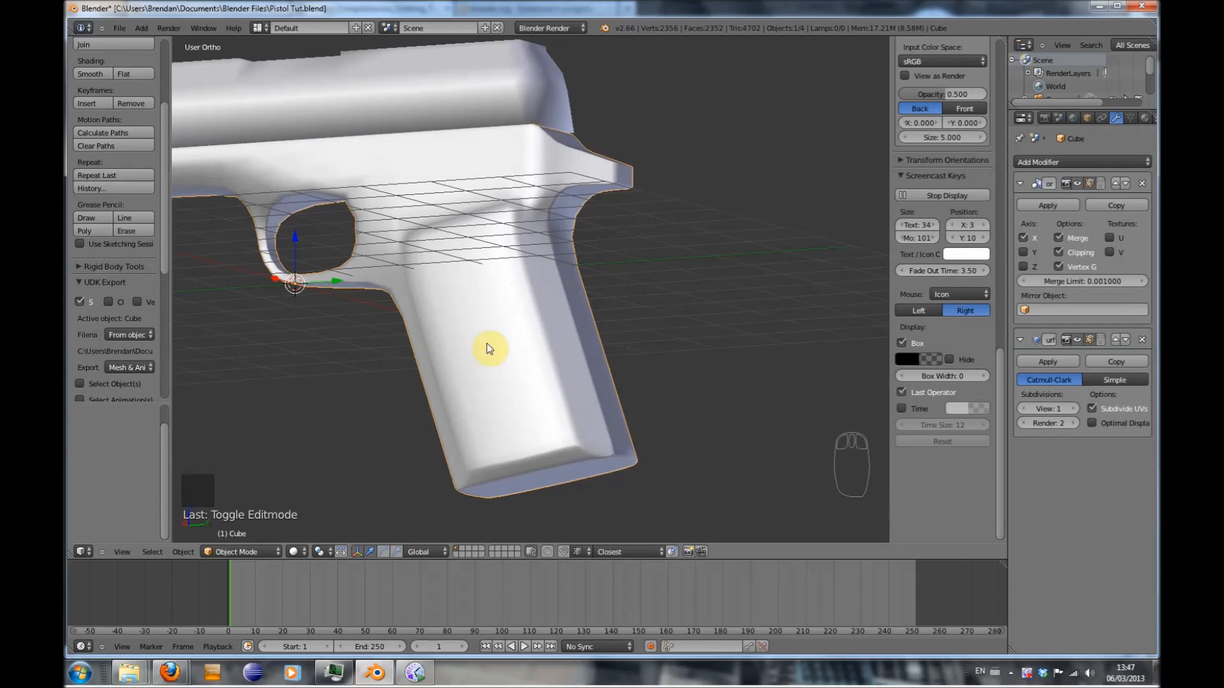
mouse_move(491, 357)
middle_down()
mouse_move(479, 345)
mouse_move(415, 344)
mouse_move(510, 344)
mouse_move(514, 366)
middle_up()
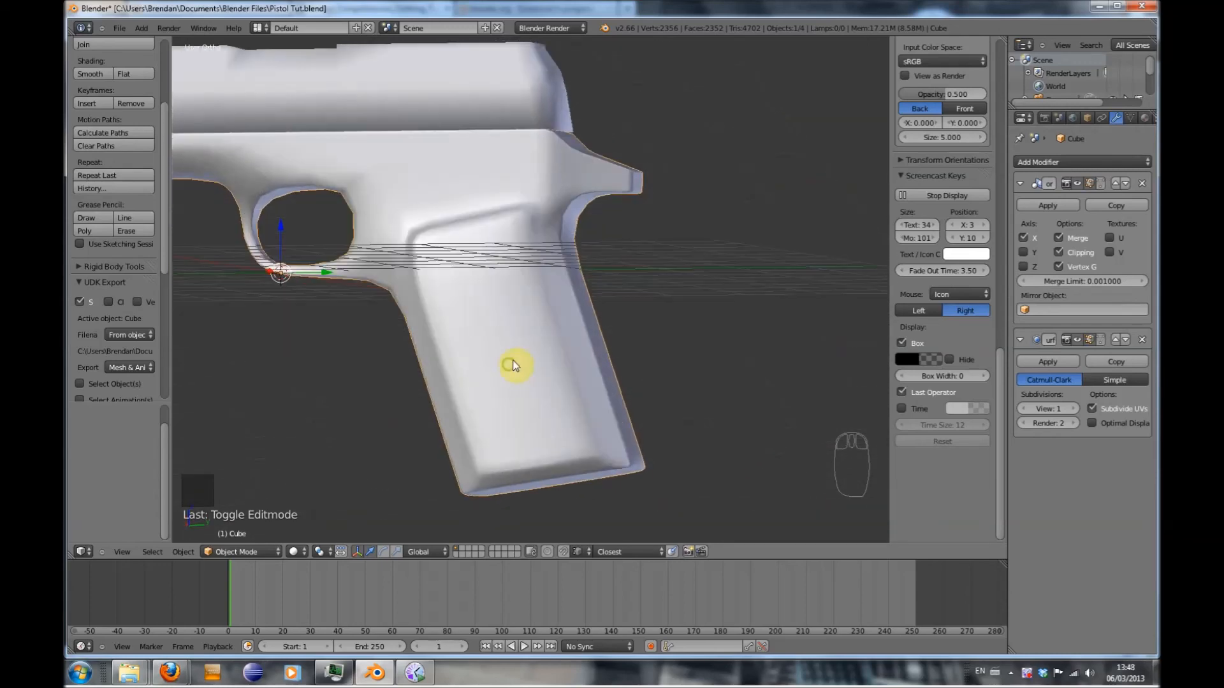
middle_drag(496, 320, 495, 318)
mouse_move(479, 310)
middle_down()
mouse_move(514, 317)
mouse_move(536, 300)
mouse_move(460, 314)
mouse_move(426, 361)
mouse_move(484, 328)
middle_up()
key(Tab)
key(Tab)
key(KP_1)
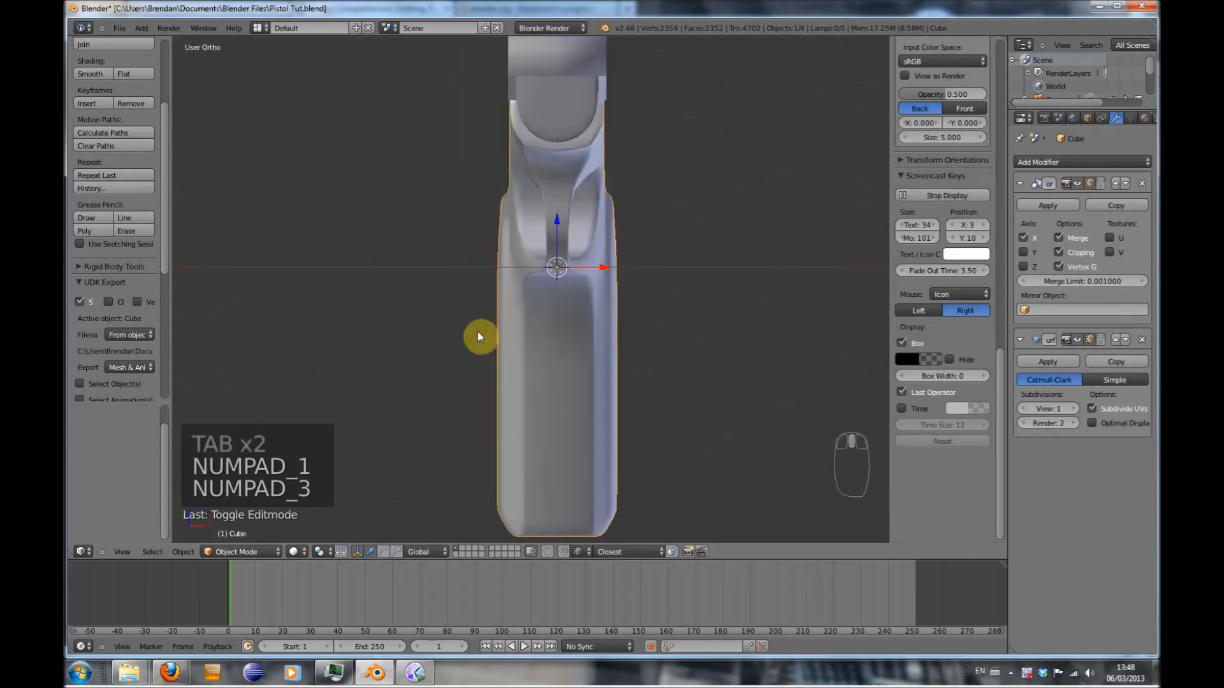
key(KP_3)
scroll(444, 311, up, 1)
shift+middle_drag(444, 310, 476, 359)
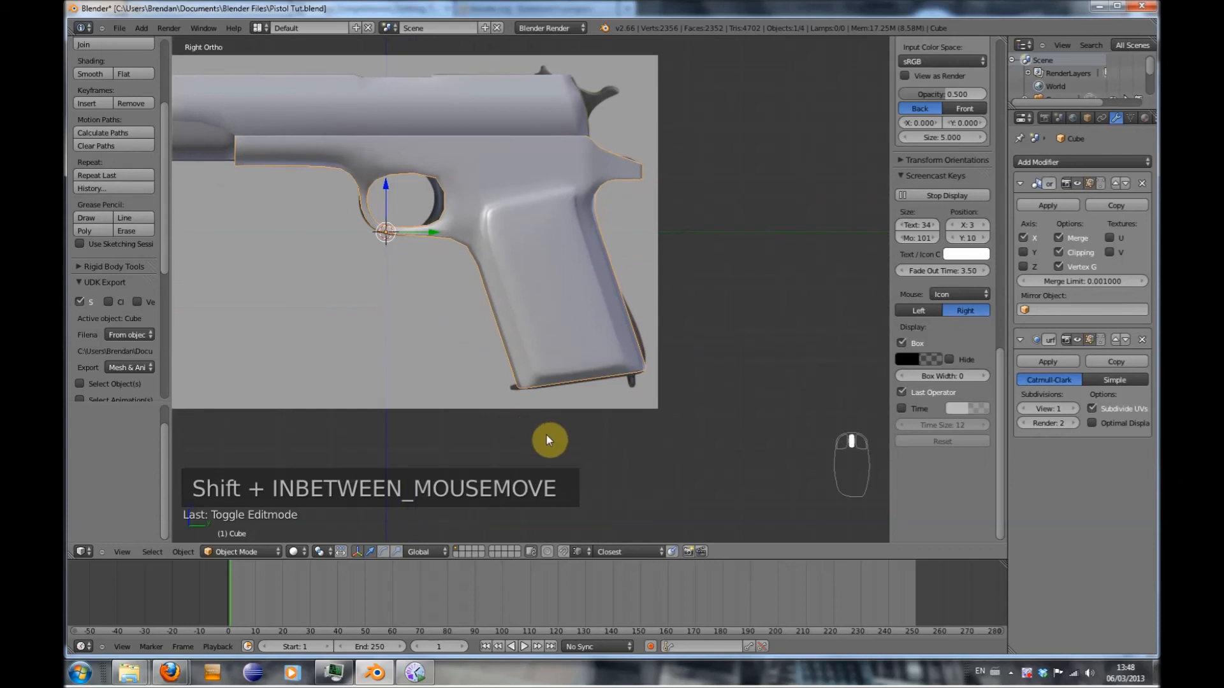
shift+middle_drag(408, 258, 463, 301)
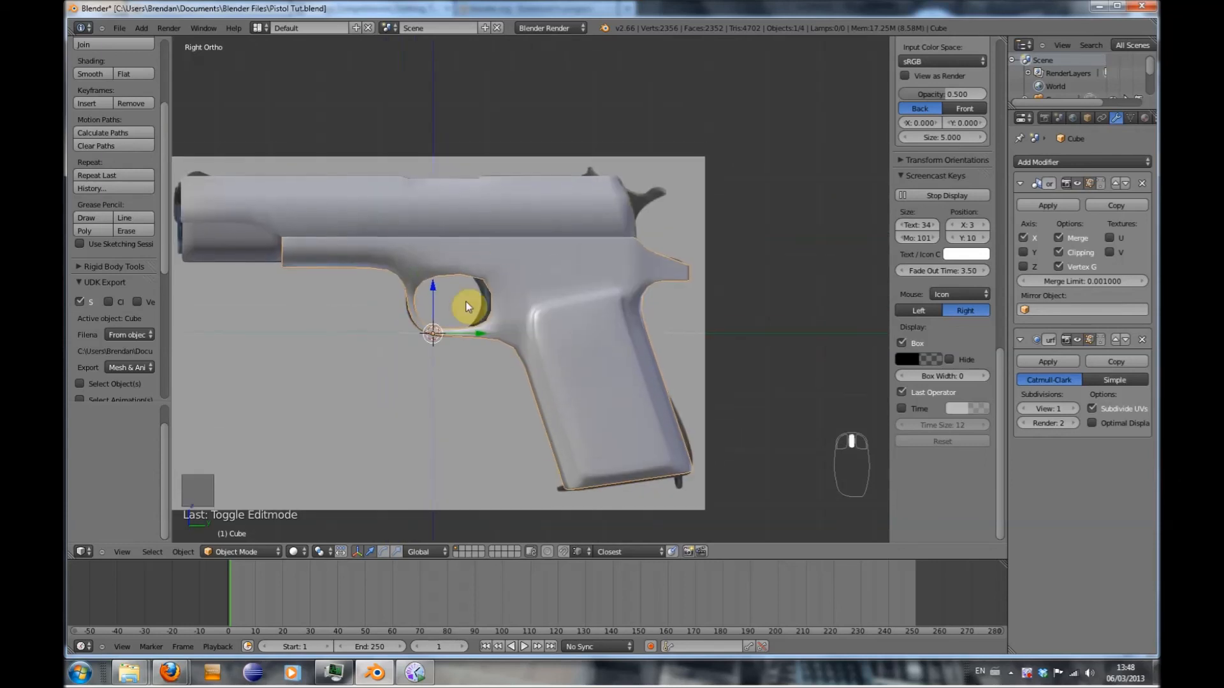
Select the slide and examine its mesh and its fit against the frame, ending in the right view
right_click(501, 215)
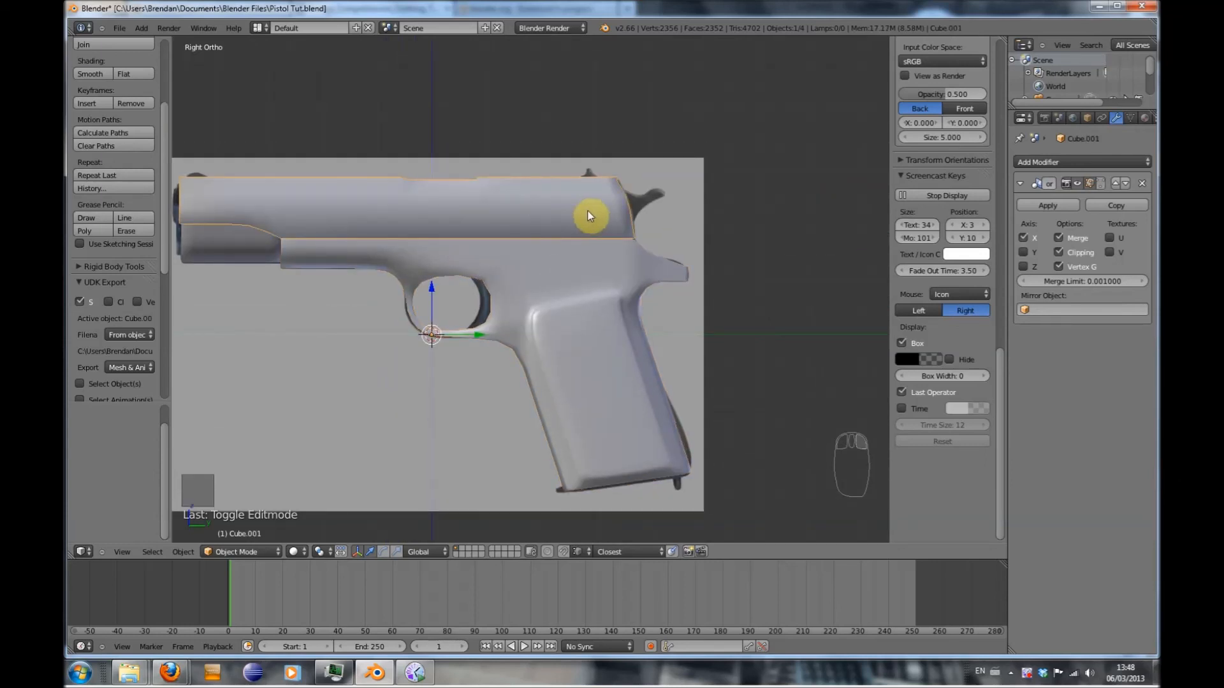
key(Tab)
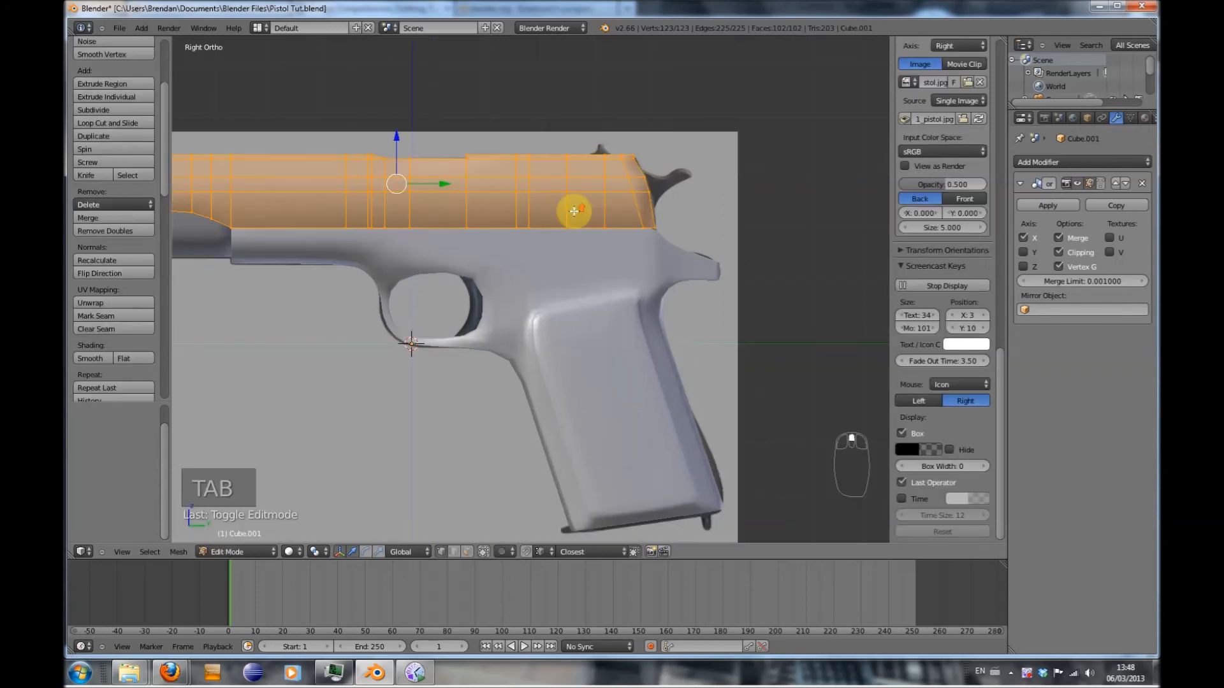
key(Tab)
middle_drag(579, 235, 644, 273)
middle_drag(503, 265, 422, 257)
scroll(587, 229, up, 1)
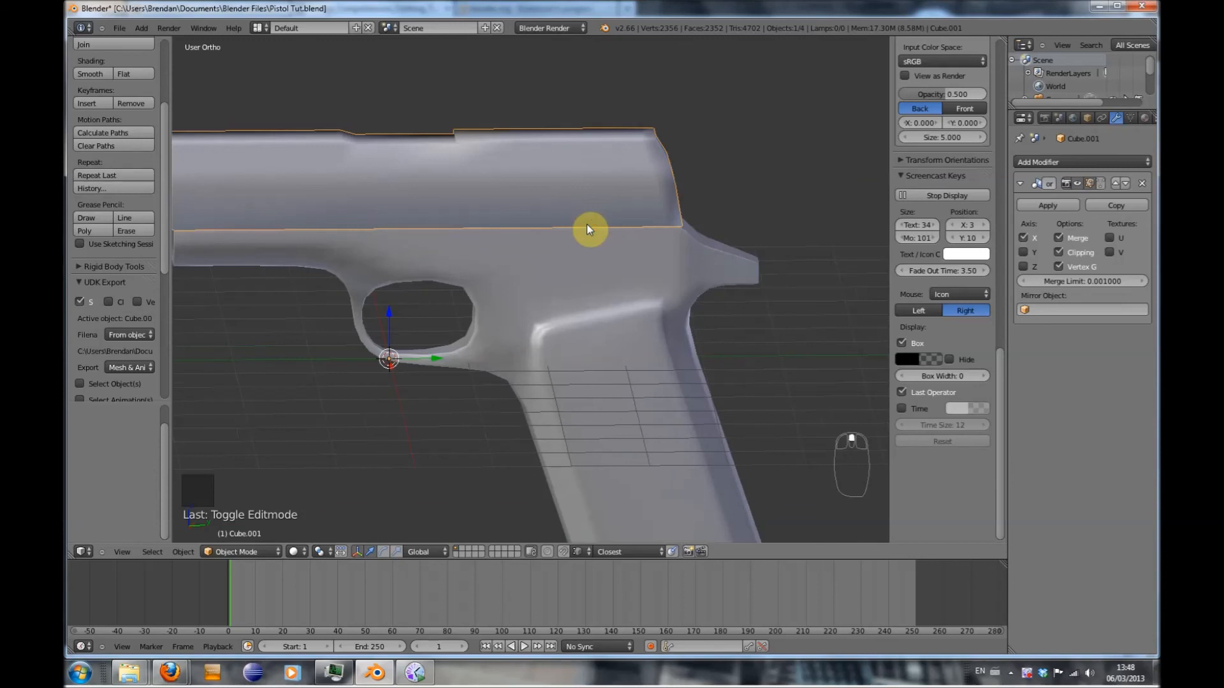
key(KP_1)
key(KP_3)
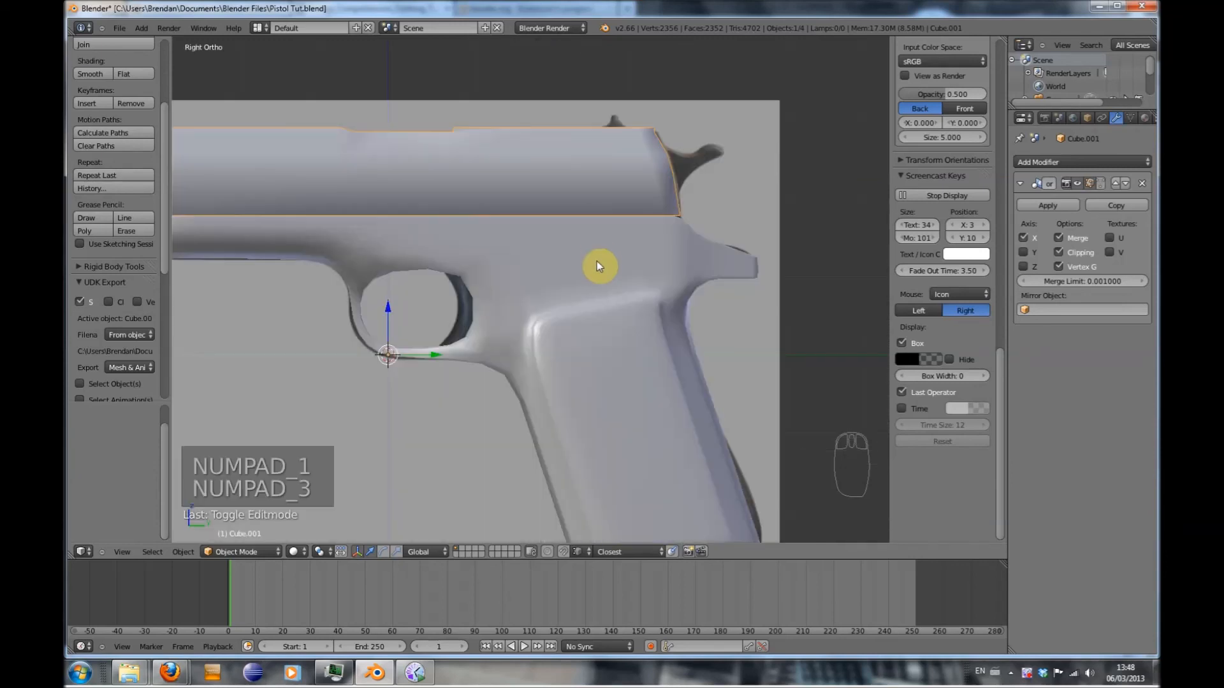
Switch to wireframe display and compare the slide, muzzle end and frame with the pistol reference image
key(z)
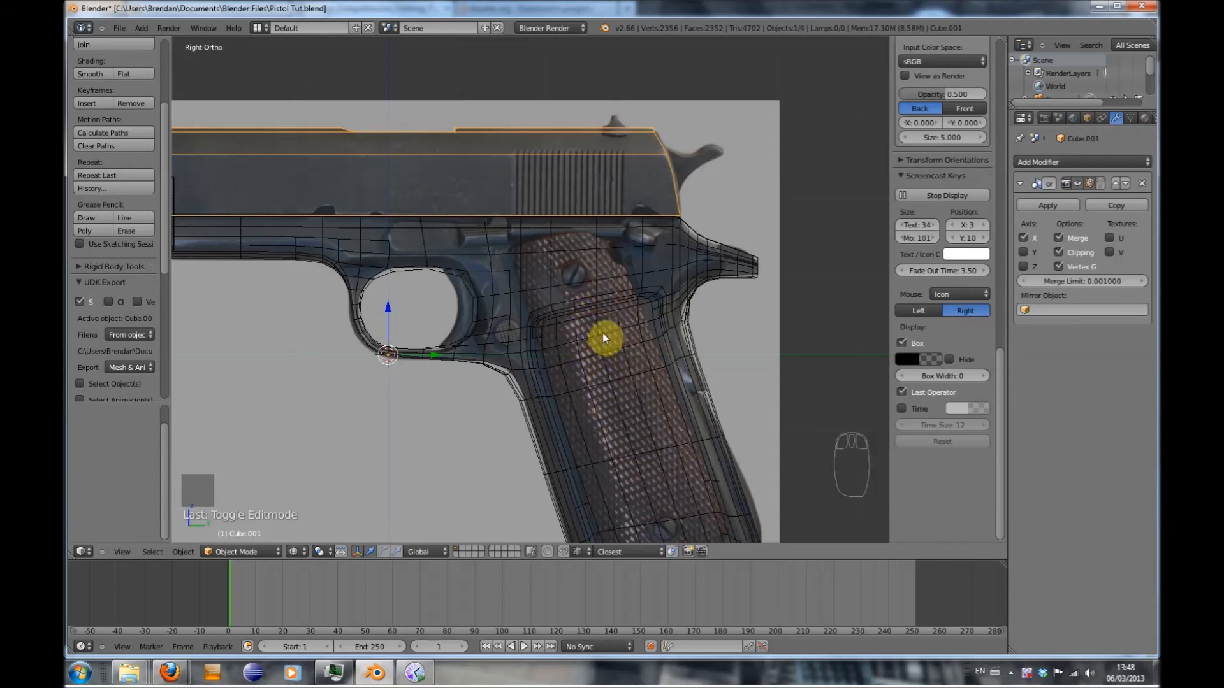
shift+middle_drag(593, 375, 553, 367)
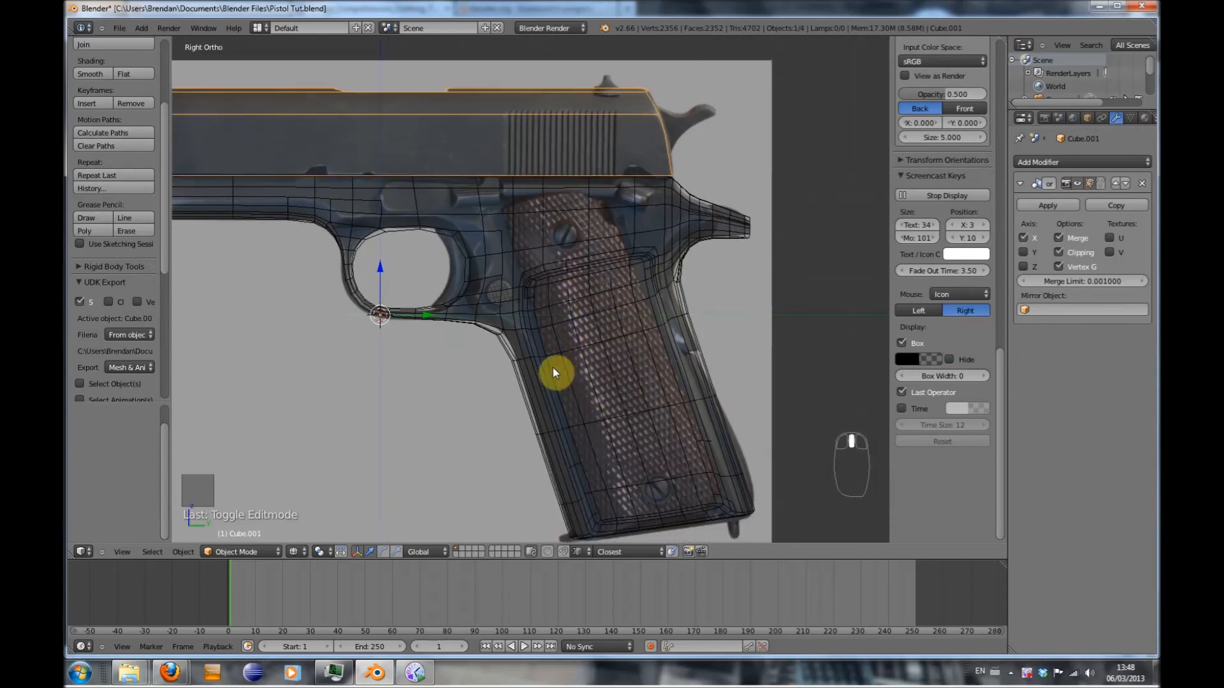
mouse_move(495, 382)
shift+middle_down()
mouse_move(454, 365)
mouse_move(487, 402)
shift+middle_up()
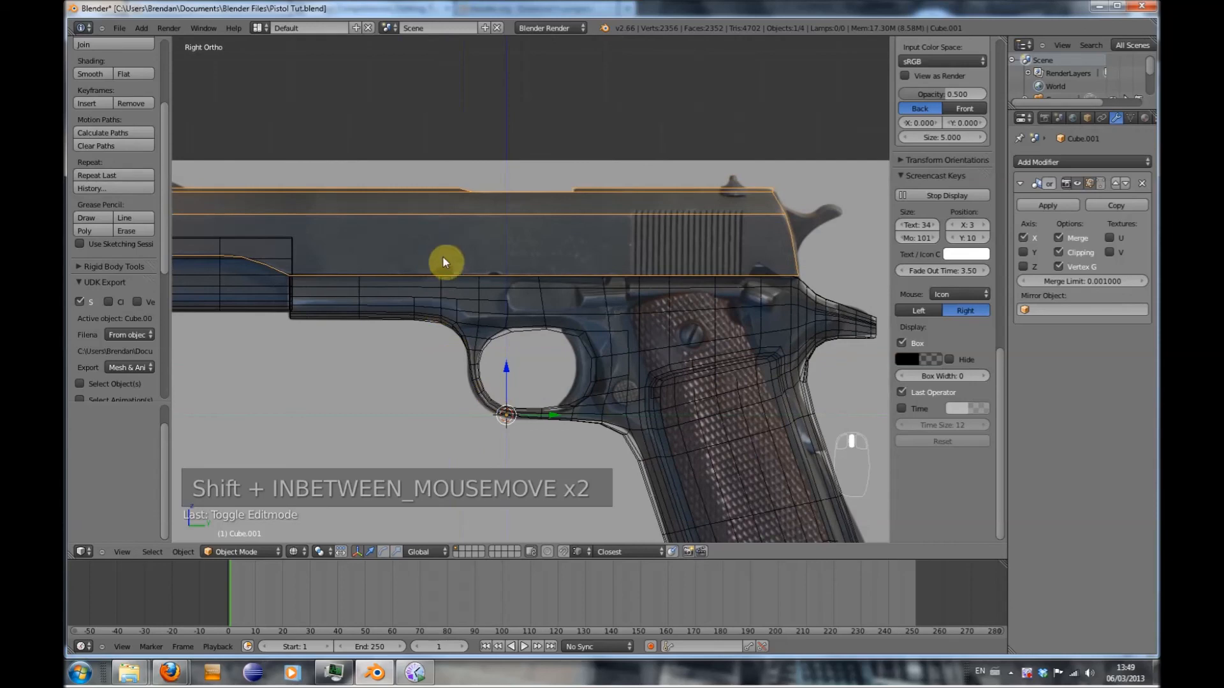
shift+middle_drag(293, 319, 475, 353)
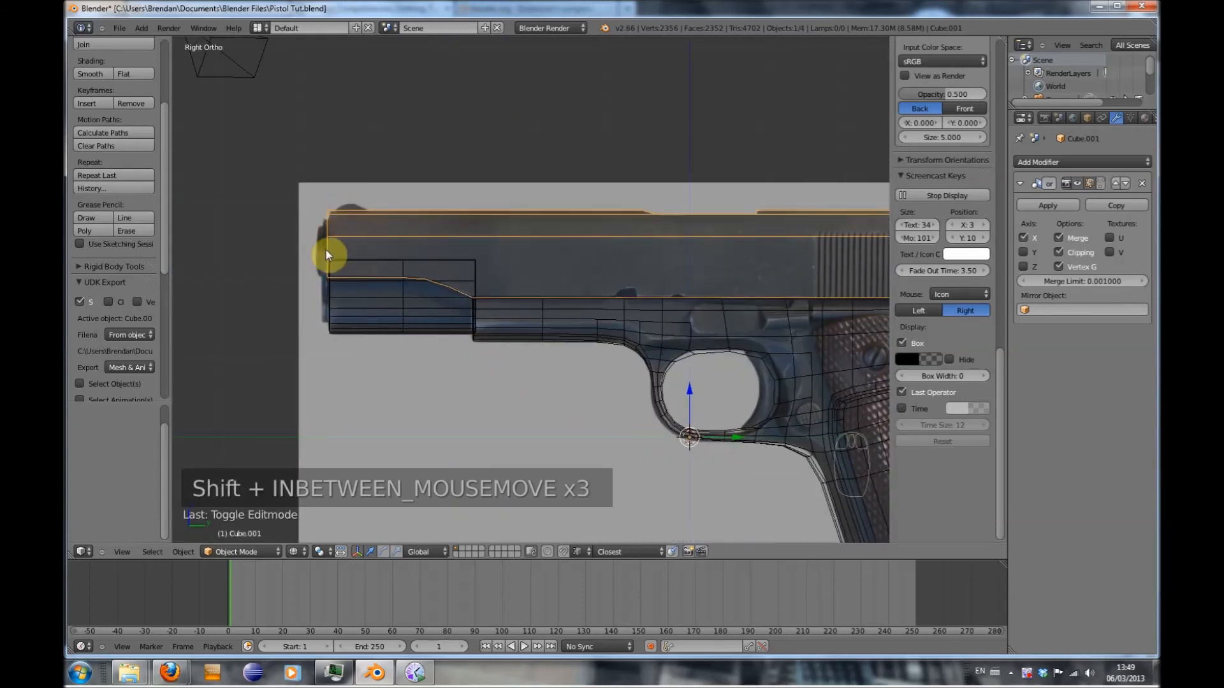
middle_drag(314, 283, 365, 301)
key(Tab)
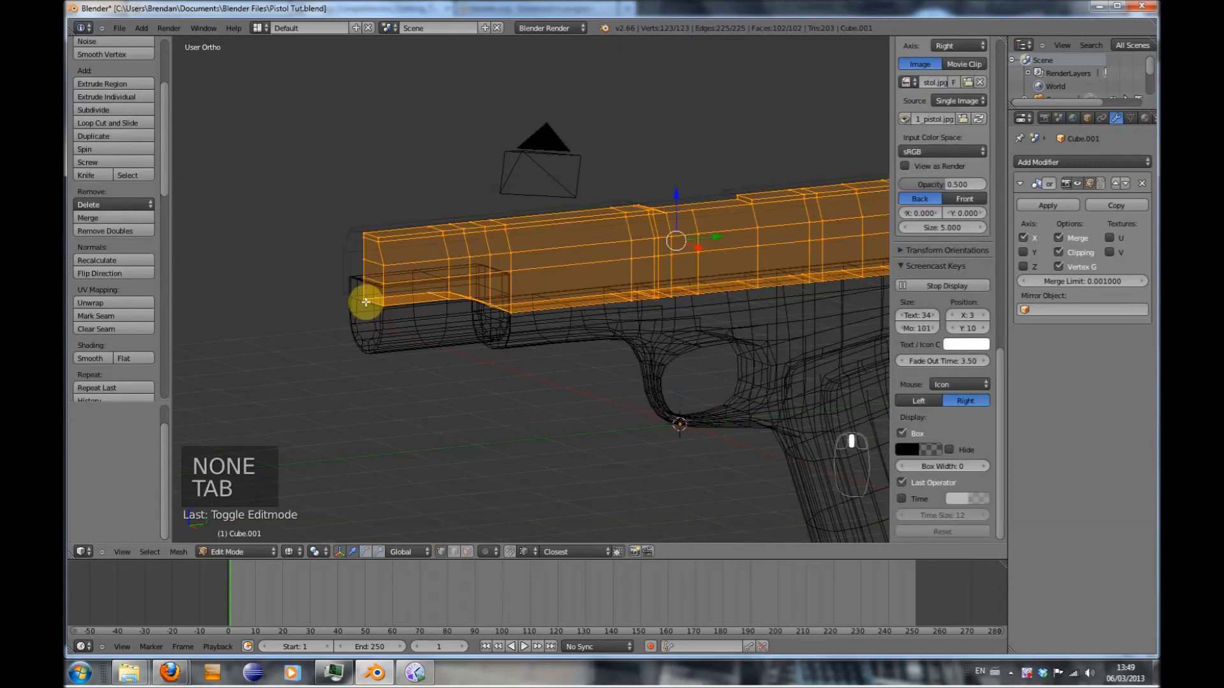
key(Tab)
key(KP_1)
key(KP_2)
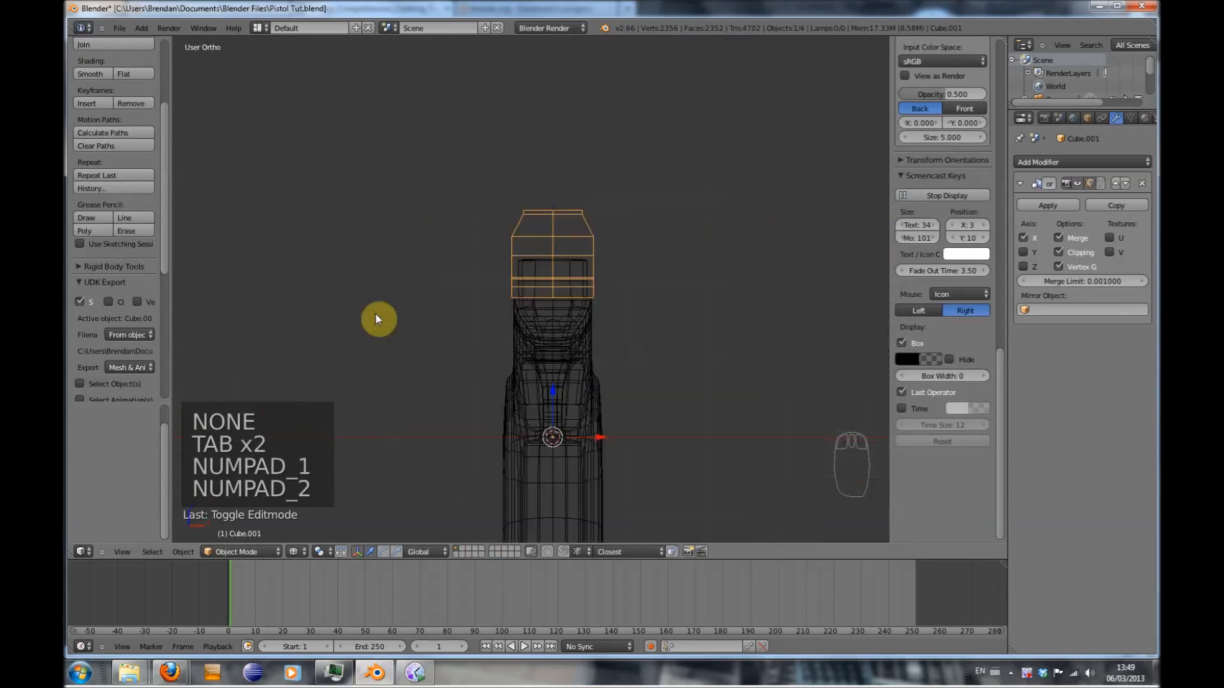
key(KP_3)
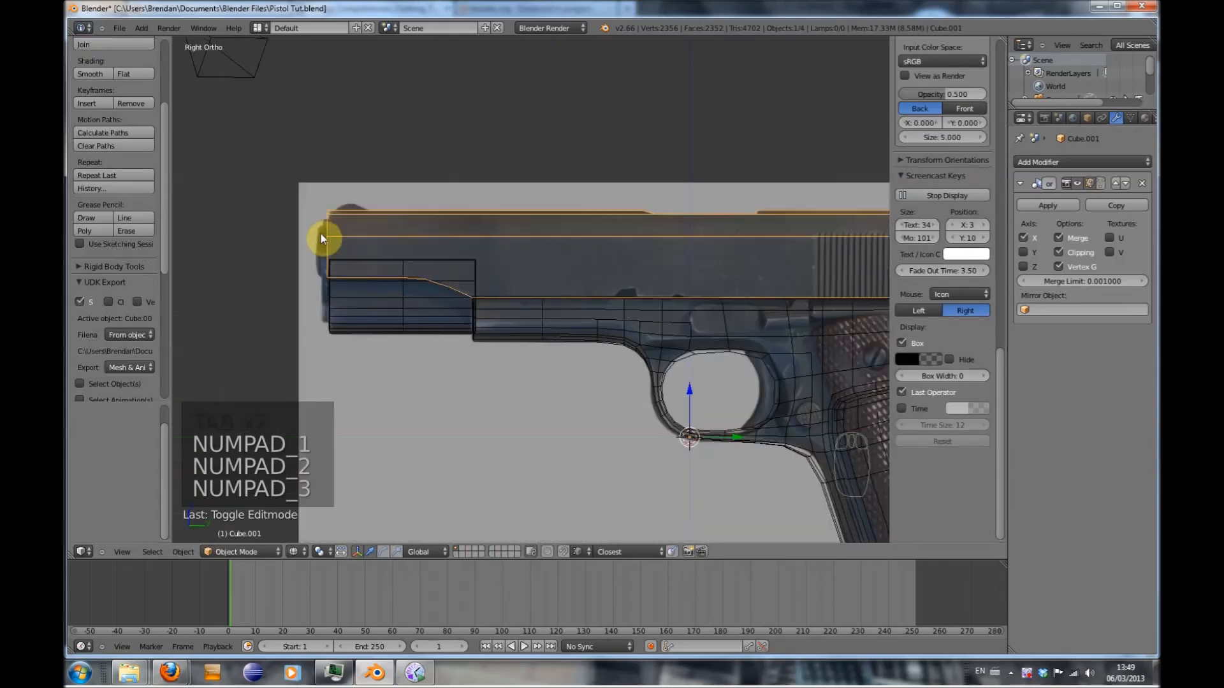
shift+middle_drag(503, 399, 565, 374)
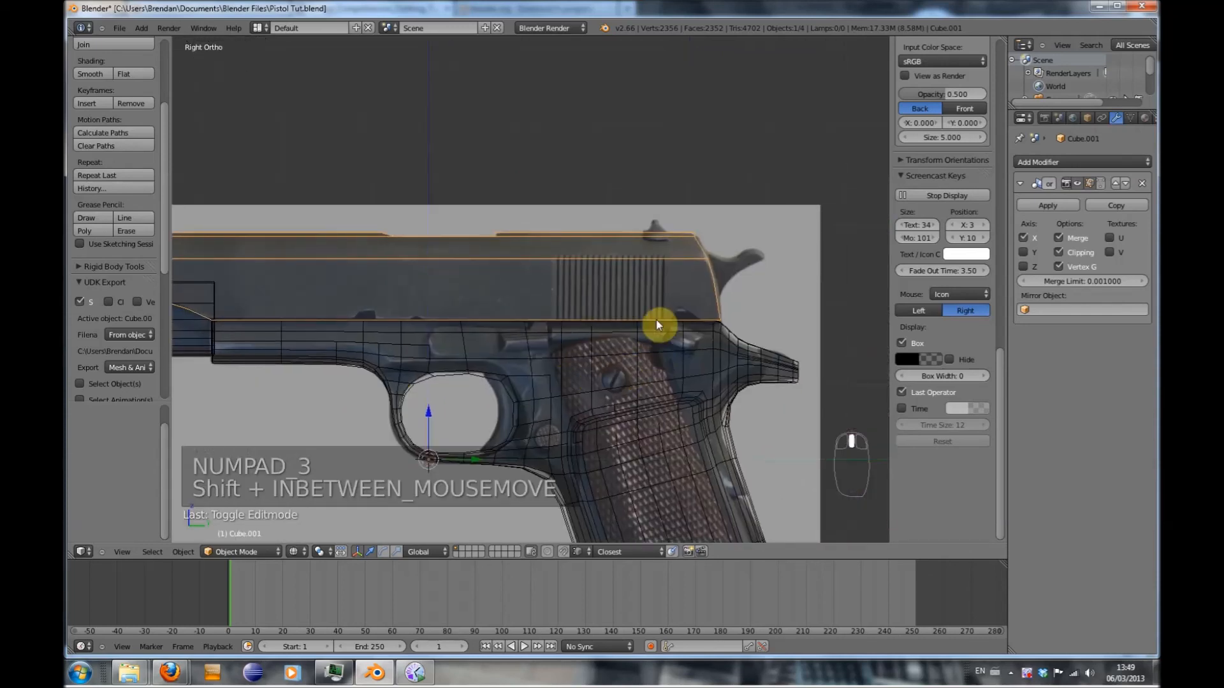